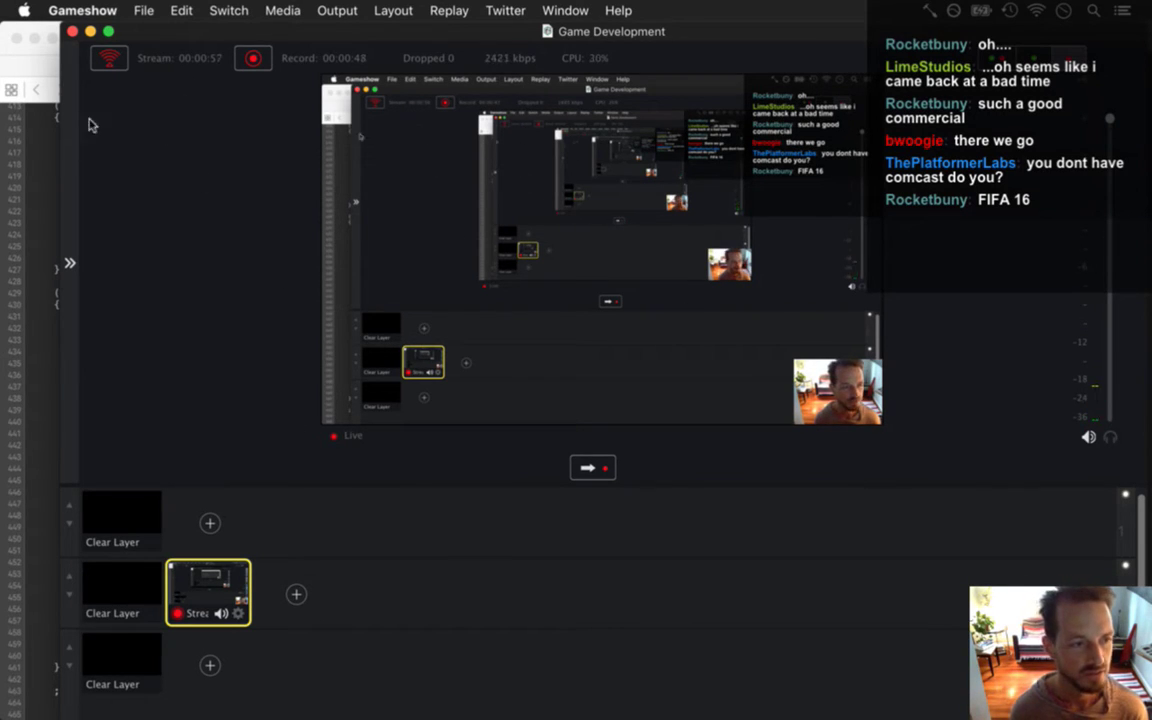
# Minimise the Gameshow streaming window and bring Xcode to the front with CollisionSystem.cpp open.
pyautogui.click(90, 31)
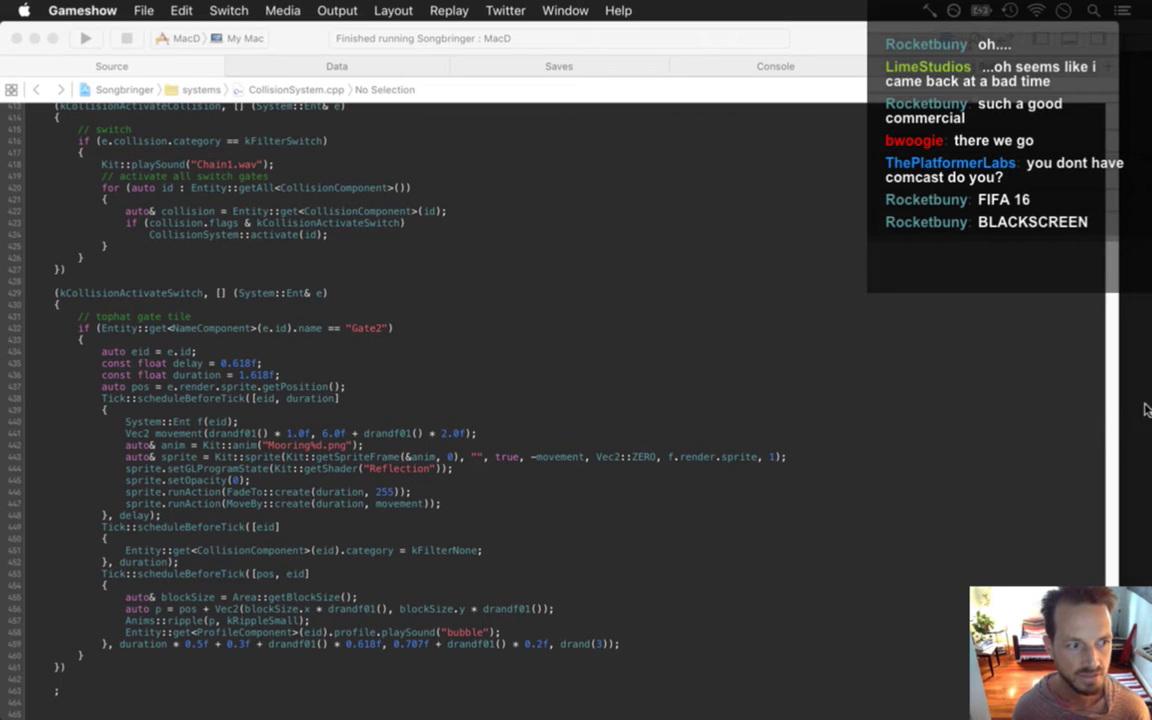
pyautogui.moveTo(1149, 412)
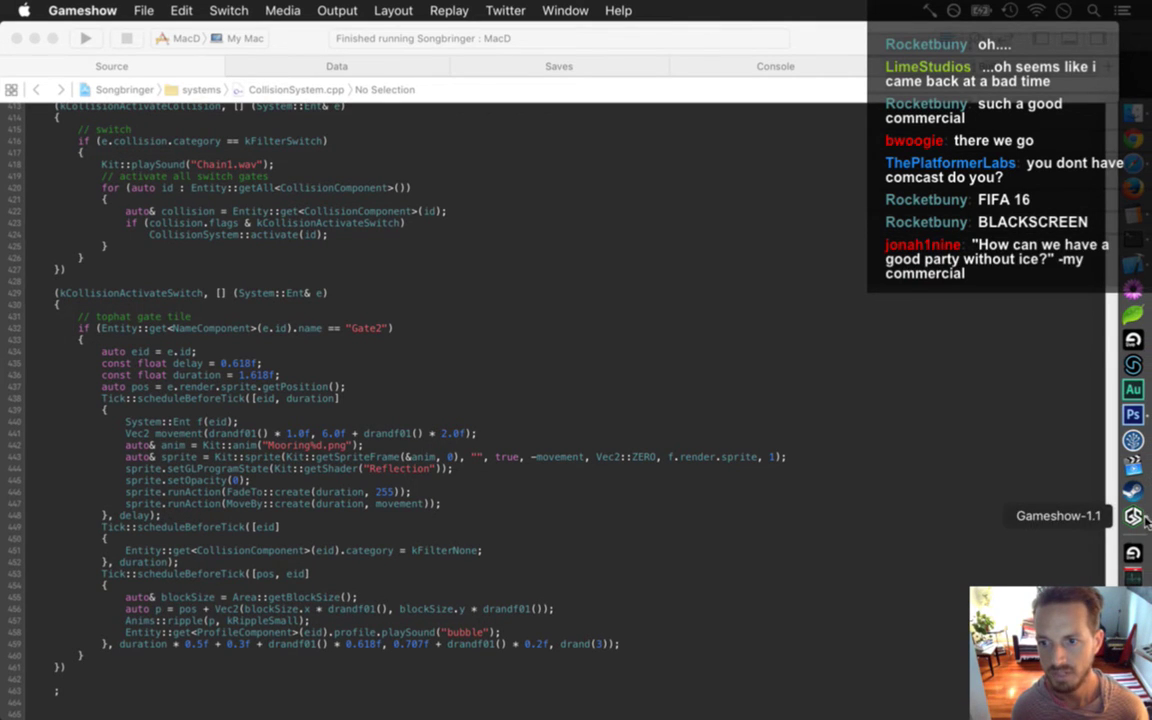
pyautogui.click(1145, 517)
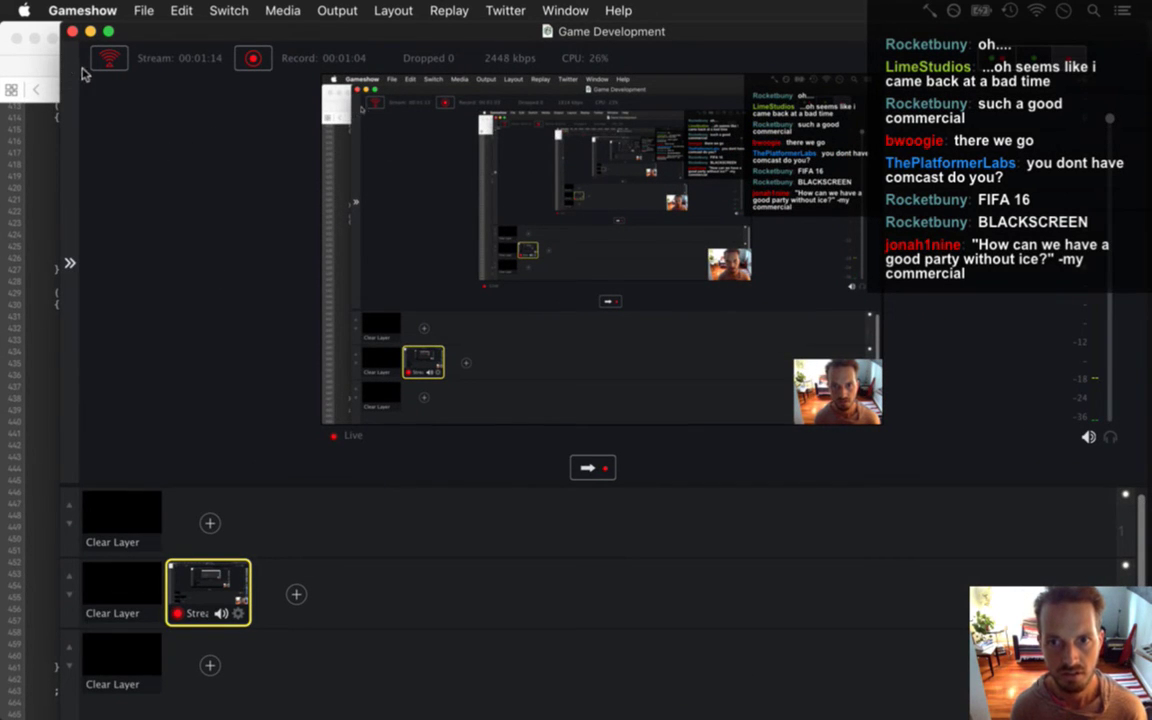
pyautogui.click(89, 31)
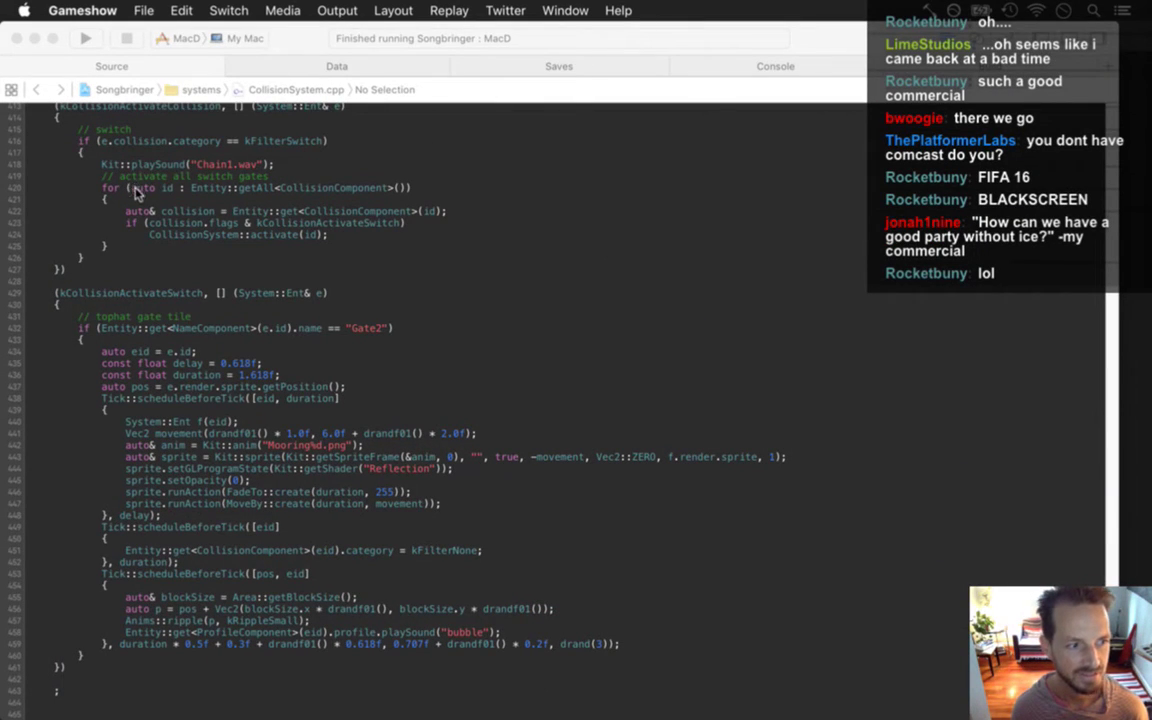
pyautogui.click(420, 375)
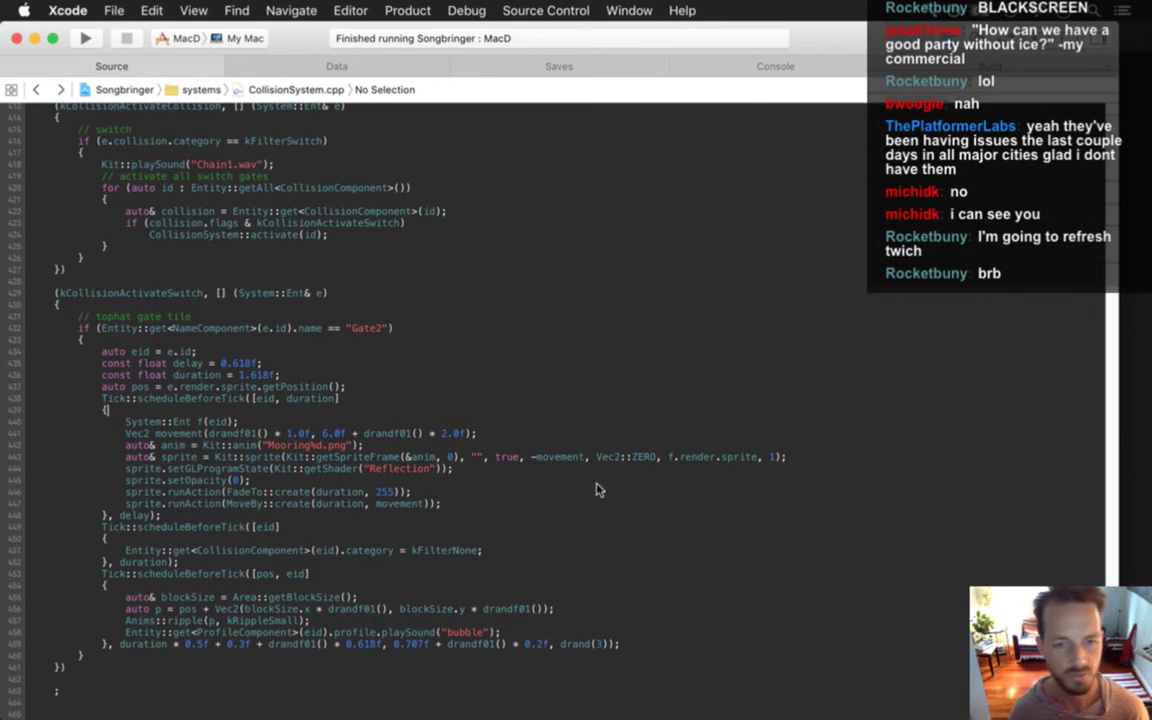
# Run the Songbringer game, walk the character back and forth along the pond bank, and quit the game.
pyautogui.press('super+Tab')
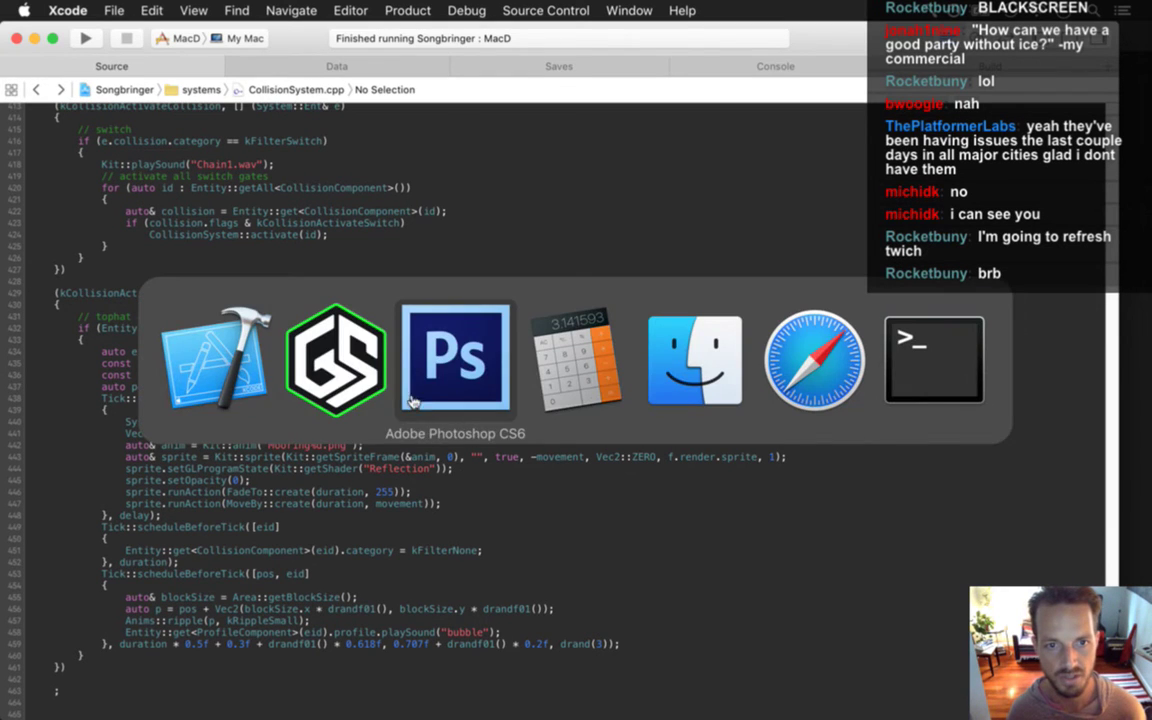
pyautogui.press('super+shift+Tab')
pyautogui.press('super+r')
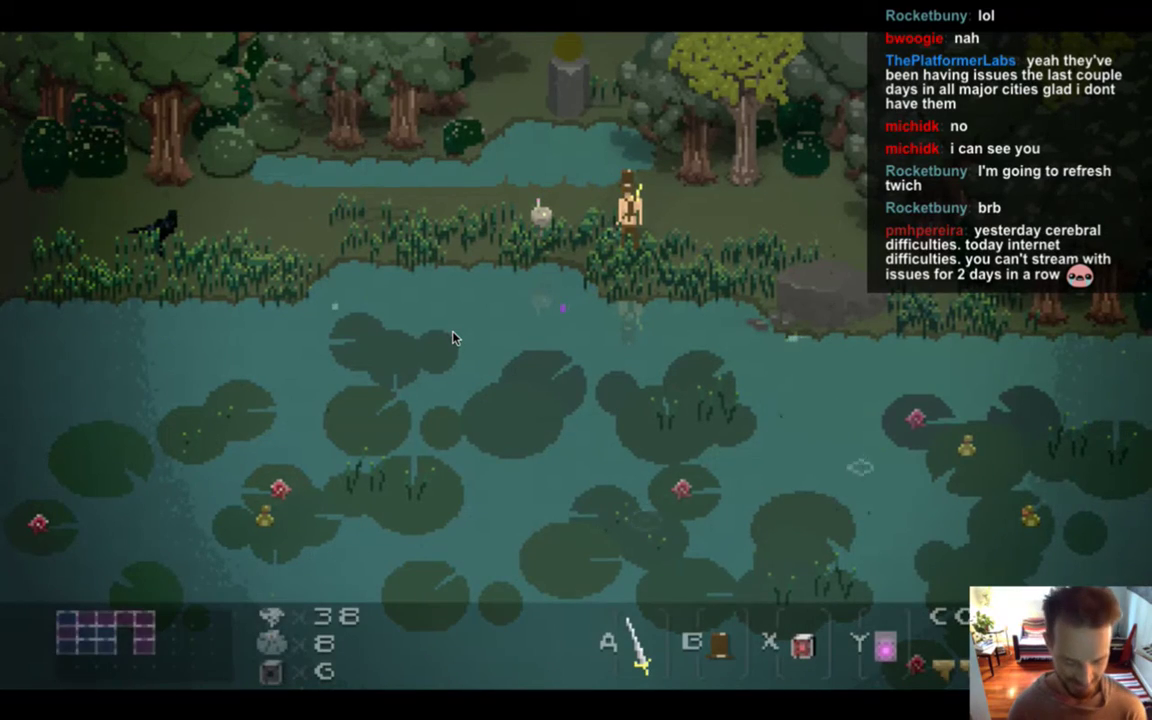
pyautogui.press('Left')
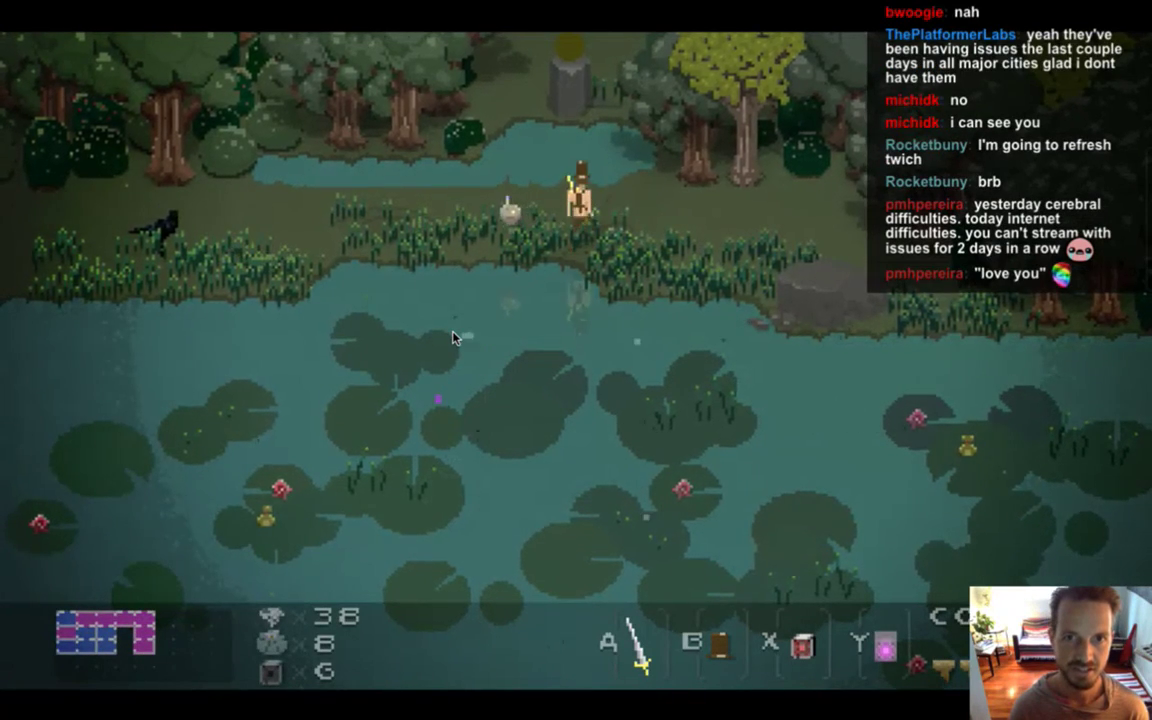
pyautogui.press('Right')
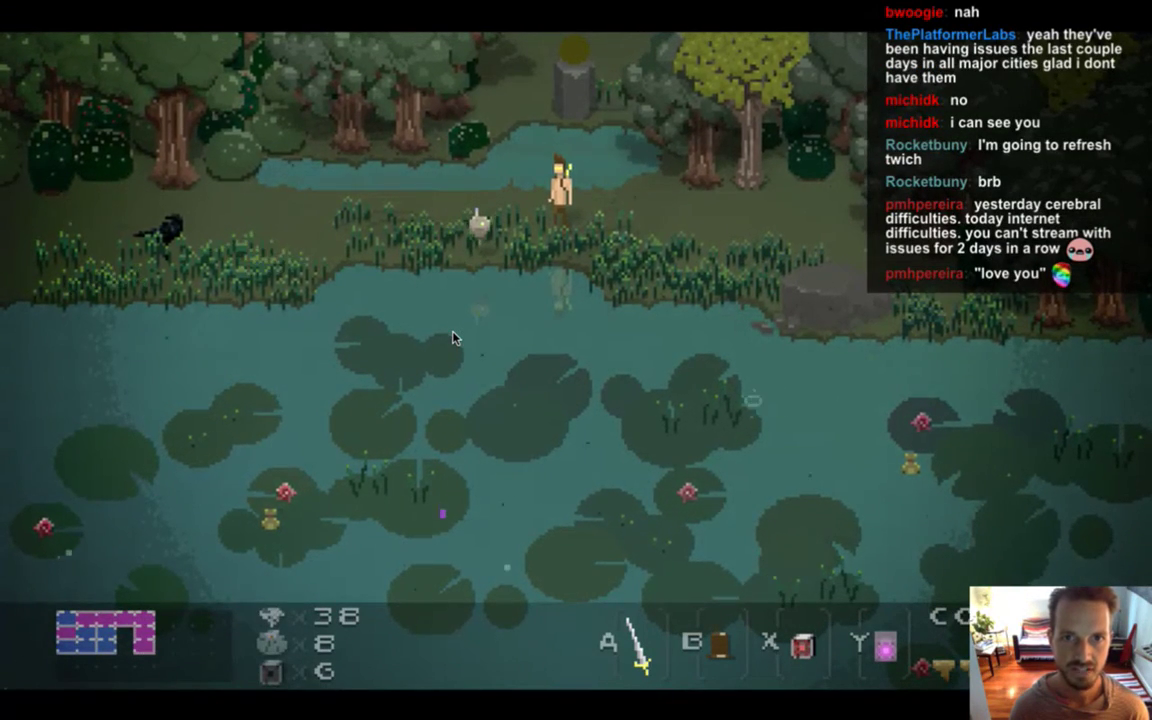
pyautogui.press('Right')
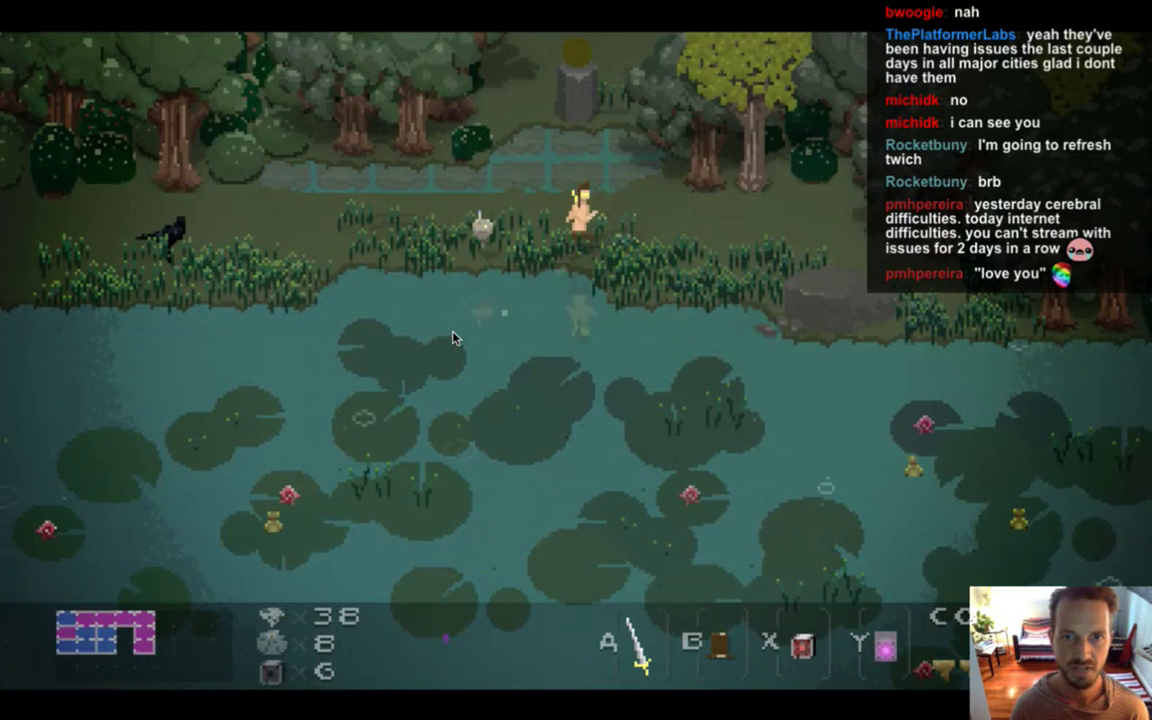
pyautogui.press('super+q')
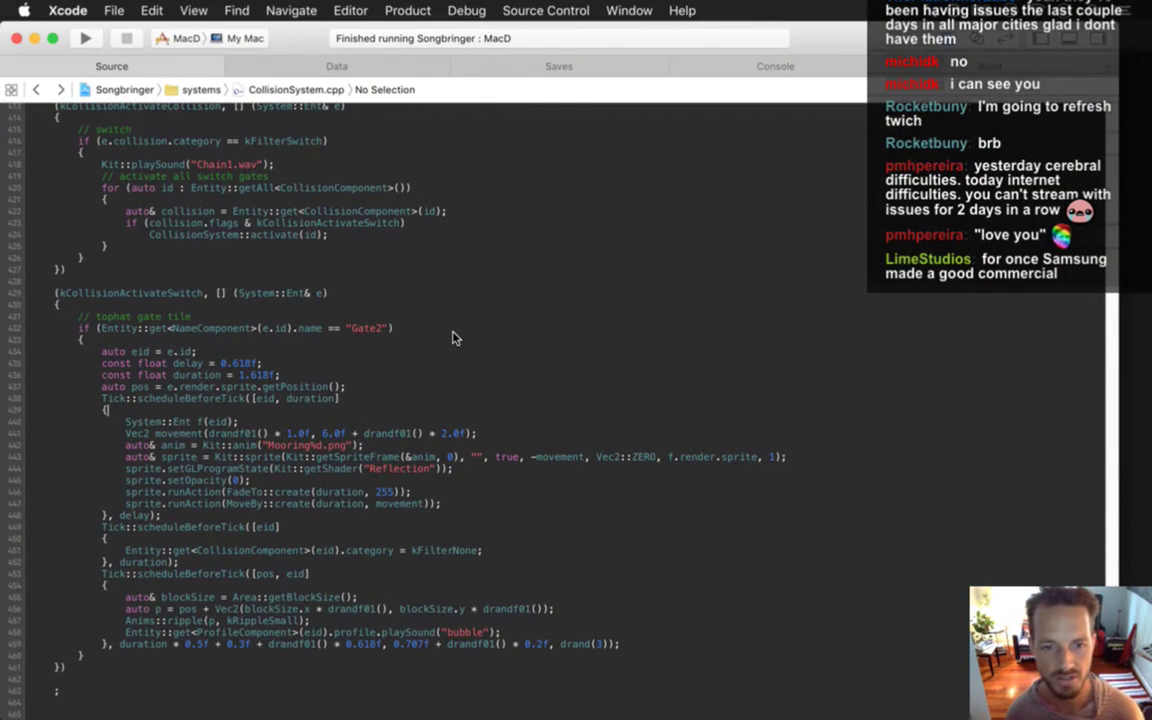
# Switch to Photoshop and check the gate switch sprite by hiding layer 0 and showing it again.
pyautogui.press('super+Tab')
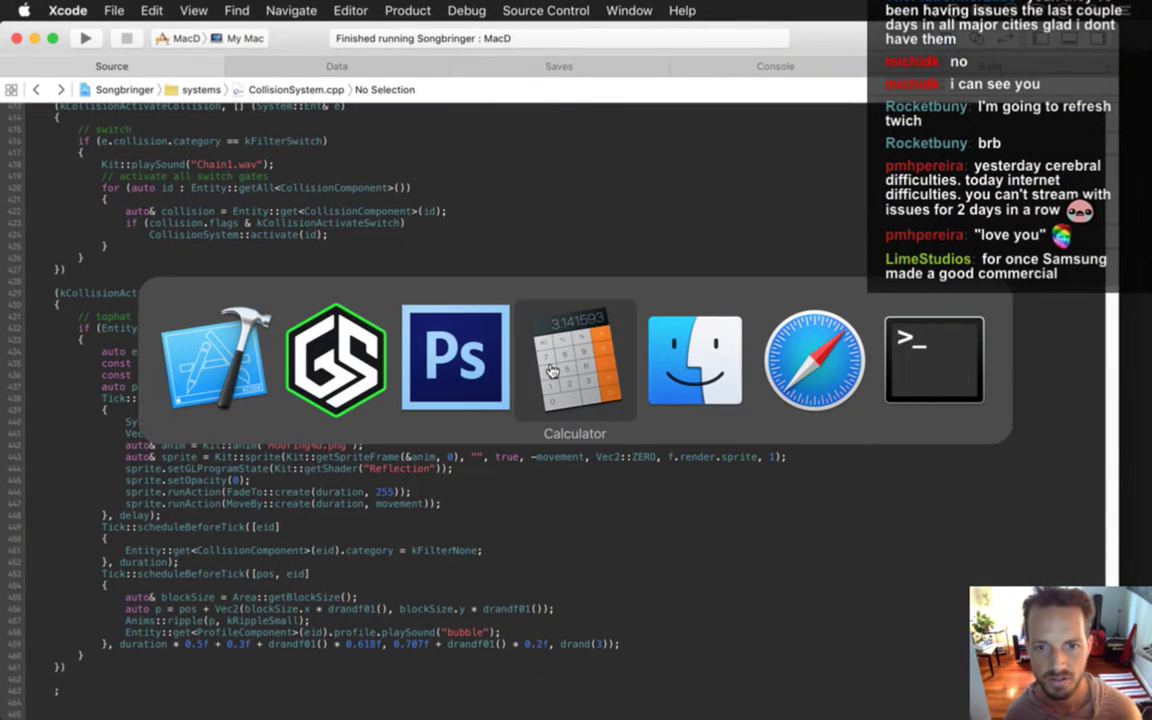
pyautogui.click(424, 366)
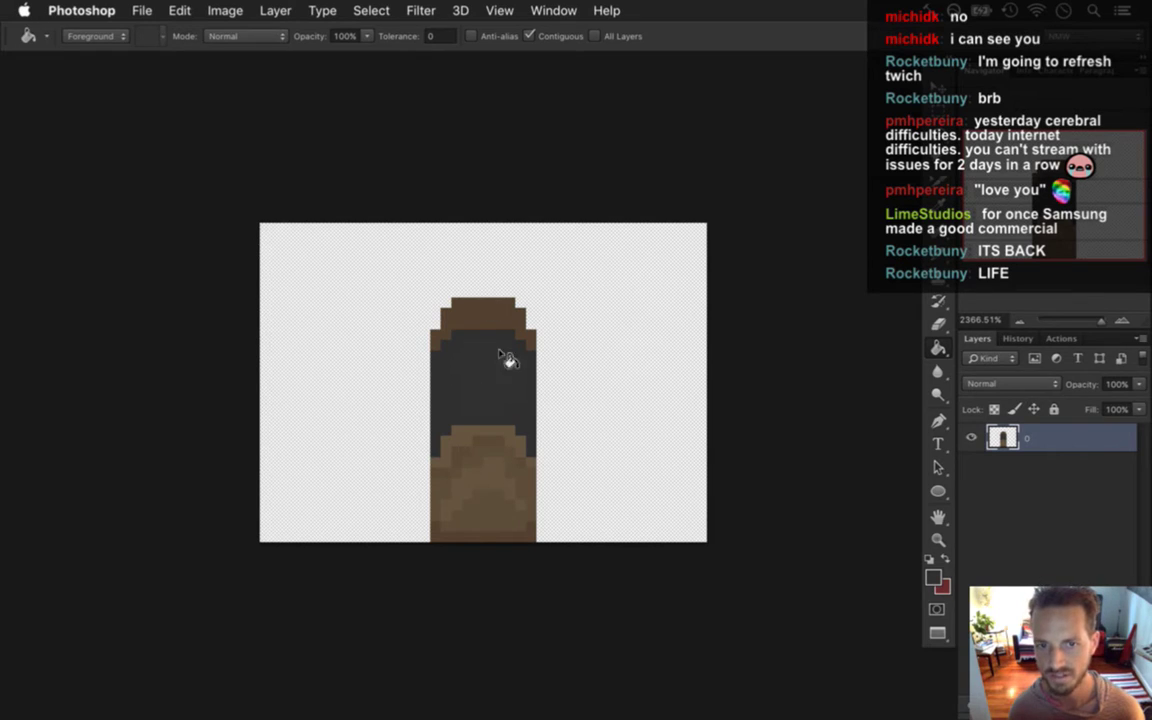
pyautogui.click(976, 436)
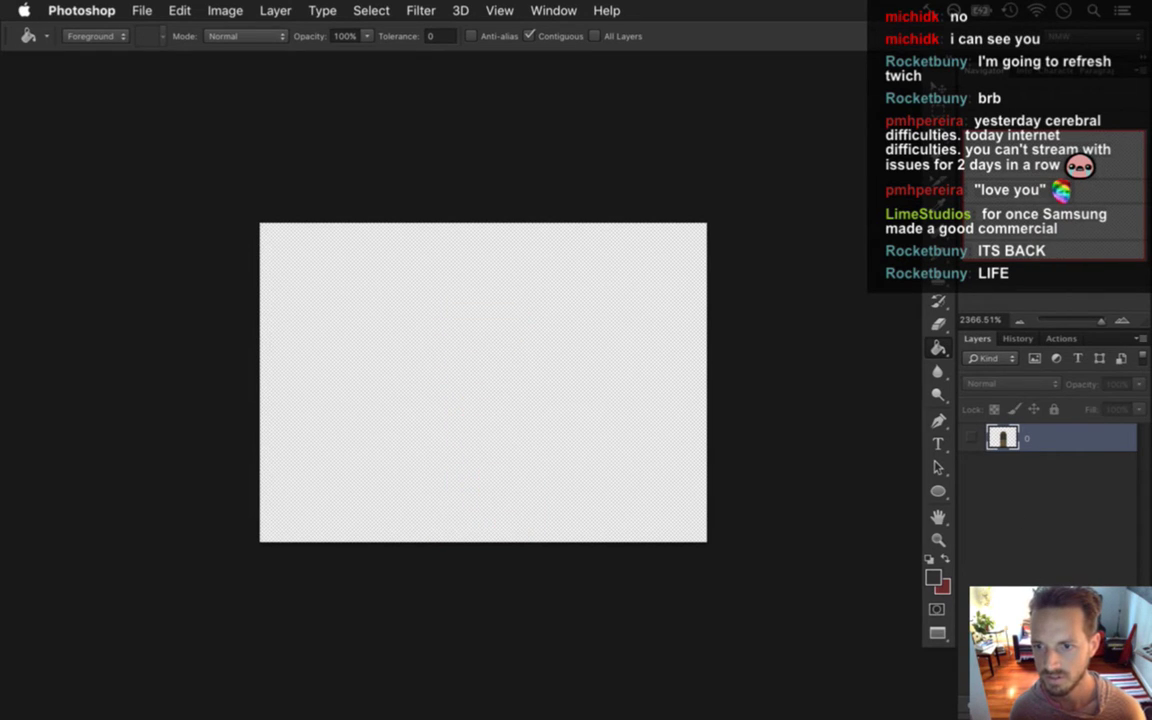
pyautogui.click(971, 437)
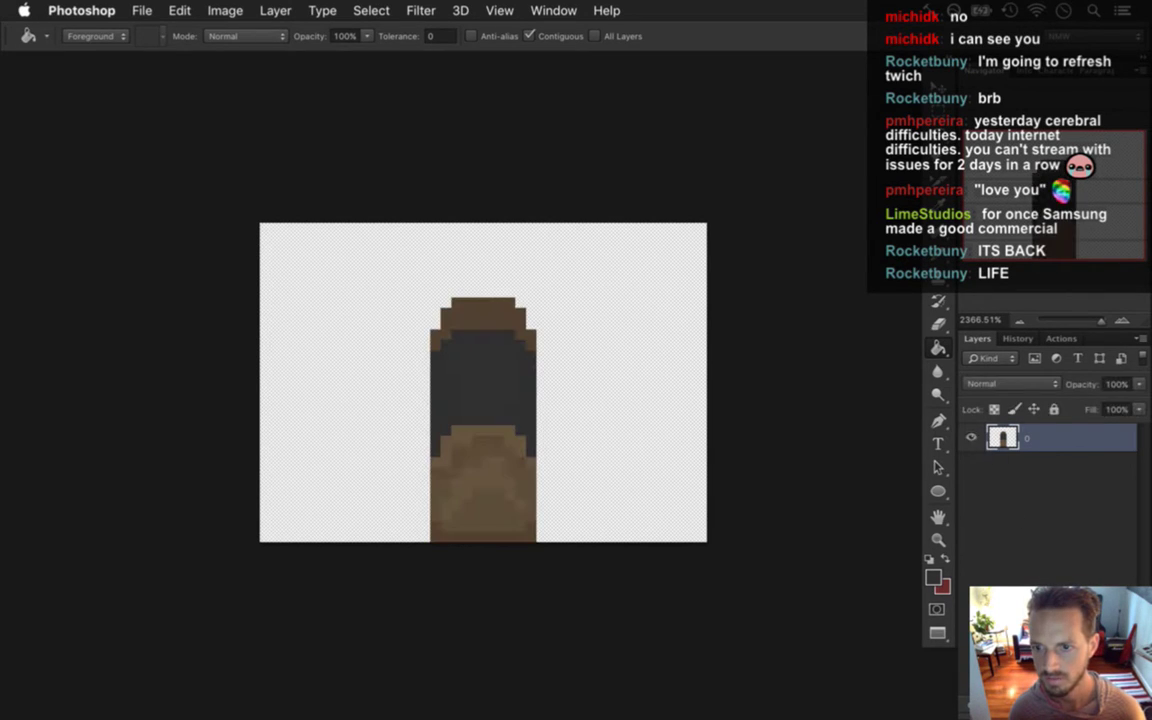
# Add a new empty layer above layer 0 and move layer 0's sprite to the right edge of the canvas.
pyautogui.press('super+shift+alt+n')
pyautogui.click(1001, 466)
pyautogui.press('v')
pyautogui.moveTo(470, 380); pyautogui.dragTo(646, 352)
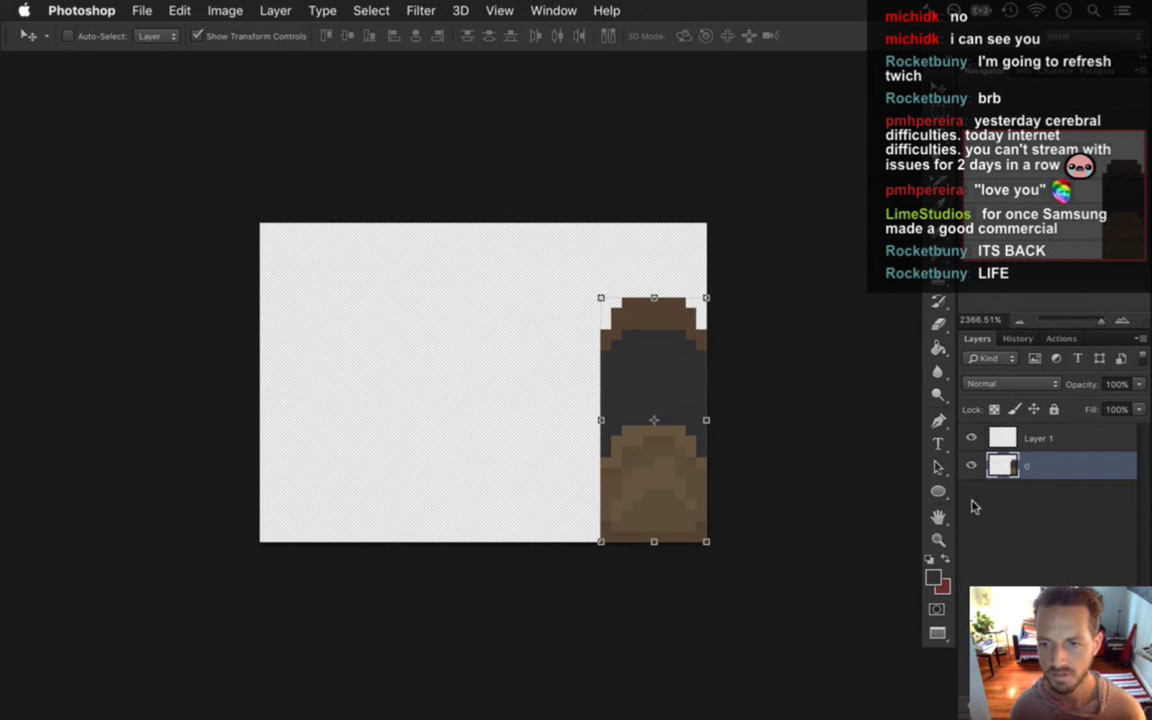
# Sample the sprite's brown and pencil two vertical posts on Layer 1, rising from the canvas's bottom edge.
pyautogui.press('i')
pyautogui.click(663, 308)
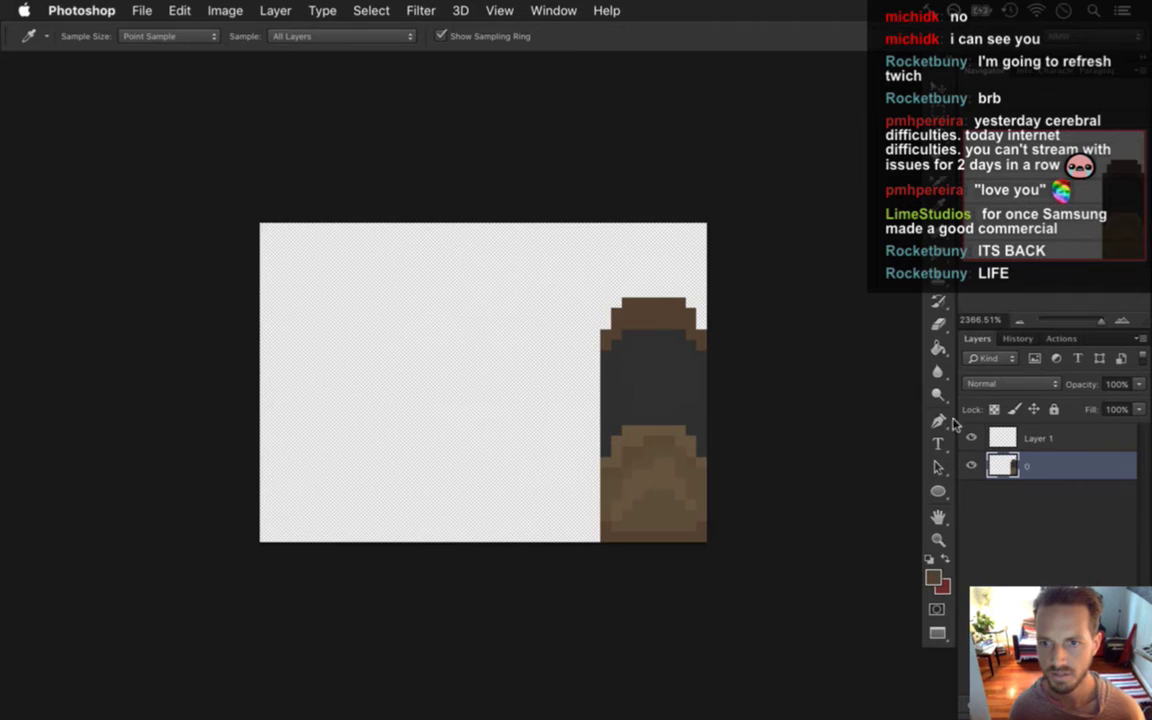
pyautogui.hotkey('alt', ']')
pyautogui.press('b')
pyautogui.moveTo(374, 545)
pyautogui.mouseDown()
pyautogui.moveTo(371, 394)
pyautogui.moveTo(397, 546)
pyautogui.mouseUp()
pyautogui.moveTo(584, 406)
pyautogui.mouseDown()
pyautogui.moveTo(589, 555)
pyautogui.moveTo(595, 445)
pyautogui.mouseUp()
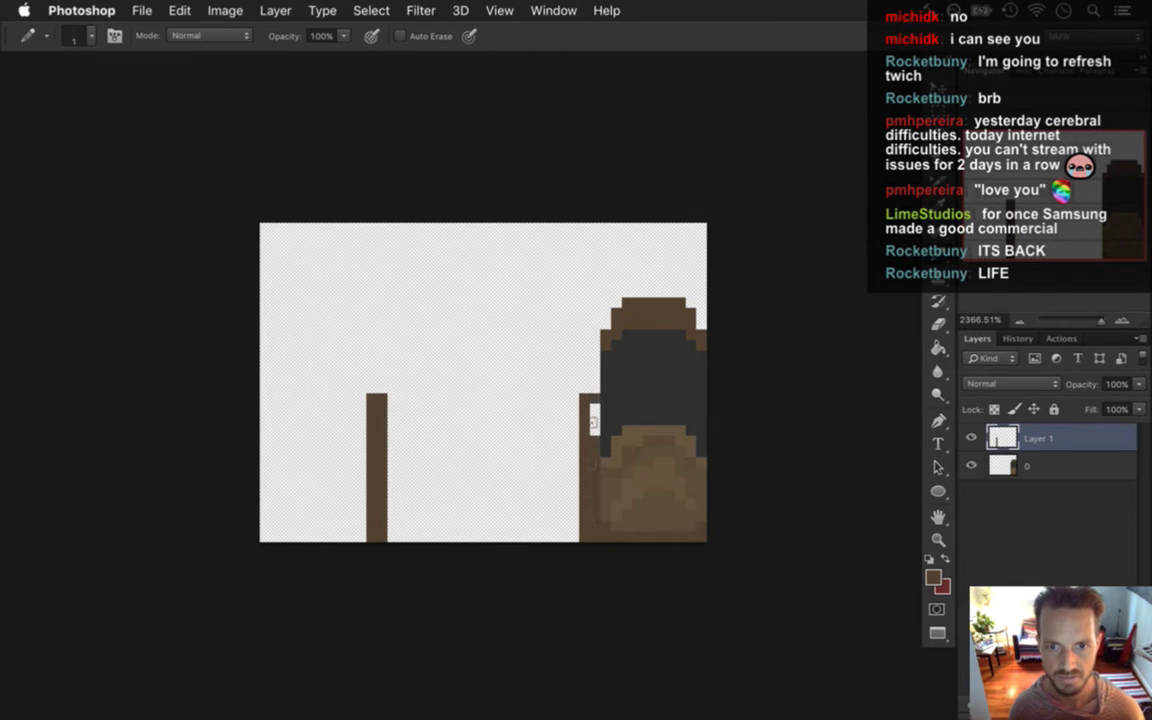
# Paint a panel between the posts in the sprite's dark grey and shade the right post's top with lighter brown.
pyautogui.keyDown('alt'); pyautogui.click(643, 400); pyautogui.keyUp('alt')
pyautogui.moveTo(385, 432)
pyautogui.mouseDown()
pyautogui.moveTo(573, 443)
pyautogui.moveTo(568, 493)
pyautogui.moveTo(553, 503)
pyautogui.moveTo(569, 503)
pyautogui.moveTo(395, 506)
pyautogui.moveTo(476, 507)
pyautogui.moveTo(424, 487)
pyautogui.mouseUp()
pyautogui.press('g')
pyautogui.click(470, 478)
pyautogui.press('b')
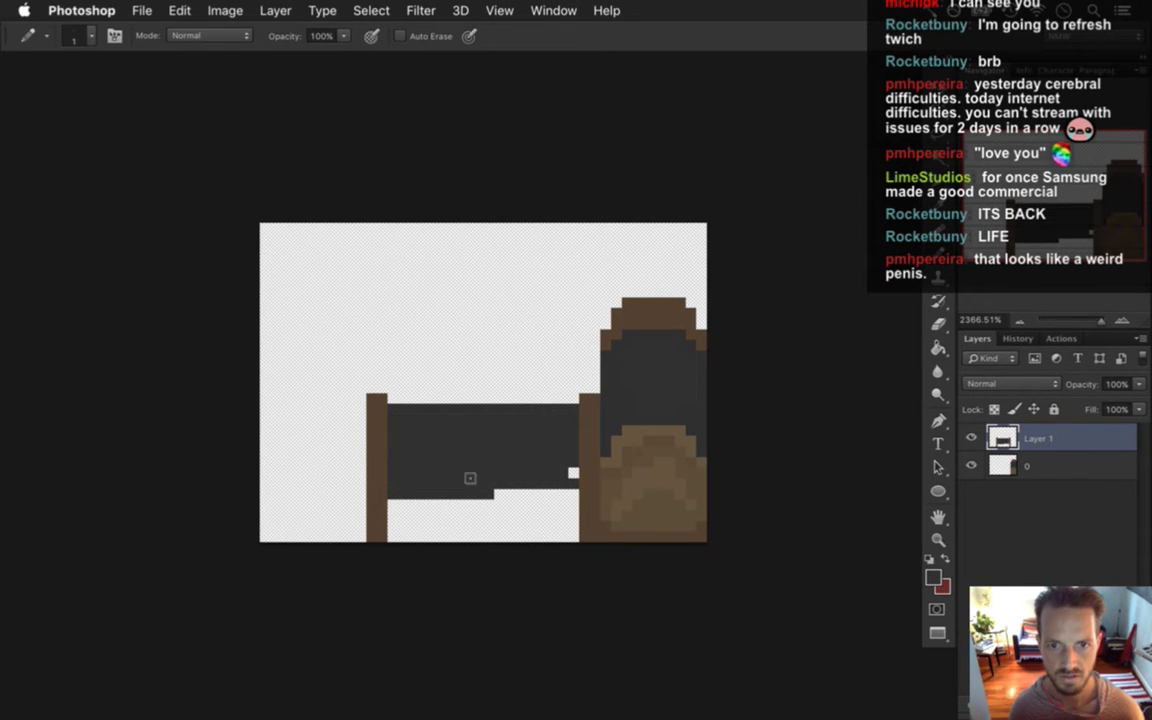
pyautogui.keyDown('alt'); pyautogui.click(630, 442); pyautogui.keyUp('alt')
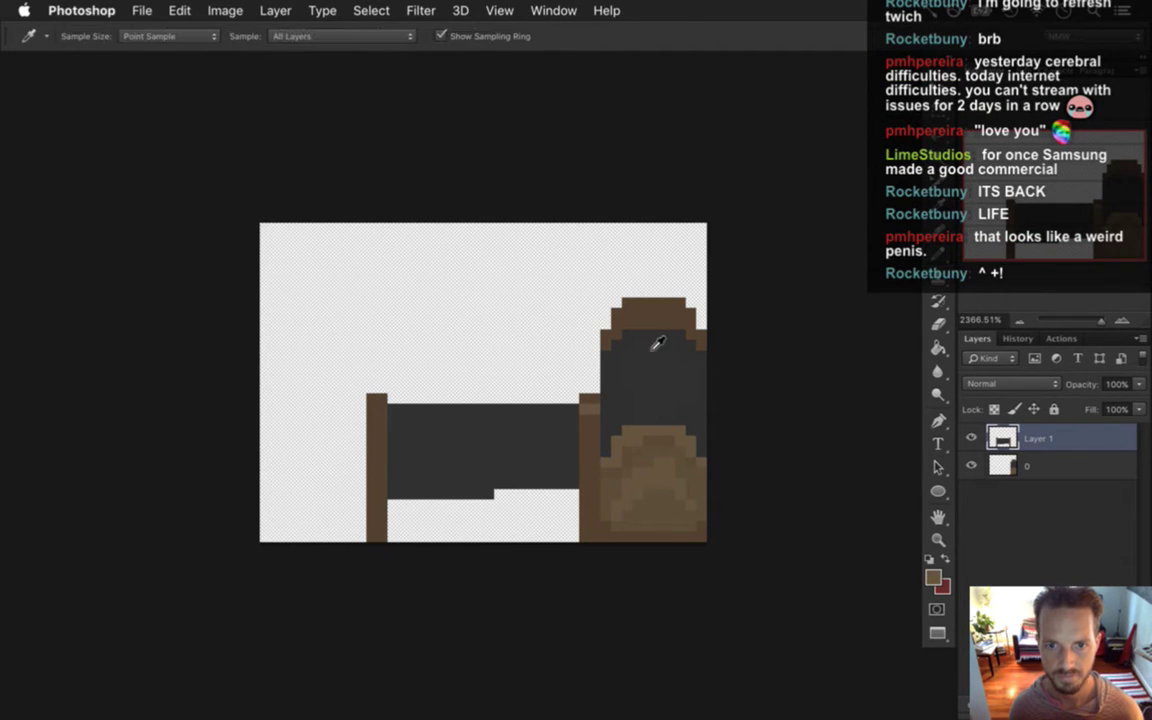
pyautogui.keyDown('alt'); pyautogui.click(590, 412); pyautogui.keyUp('alt')
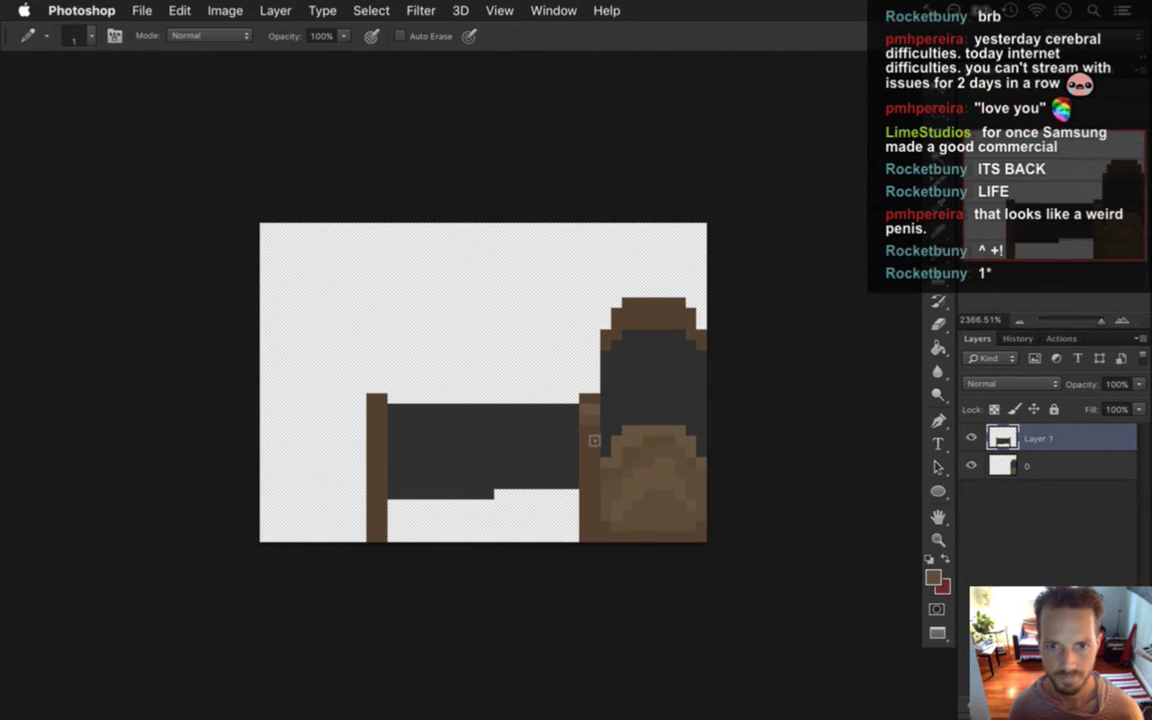
# Delete layer 0 with the reference sprite and complete the lower edge of the dark grey panel between the posts.
pyautogui.click(1003, 466)
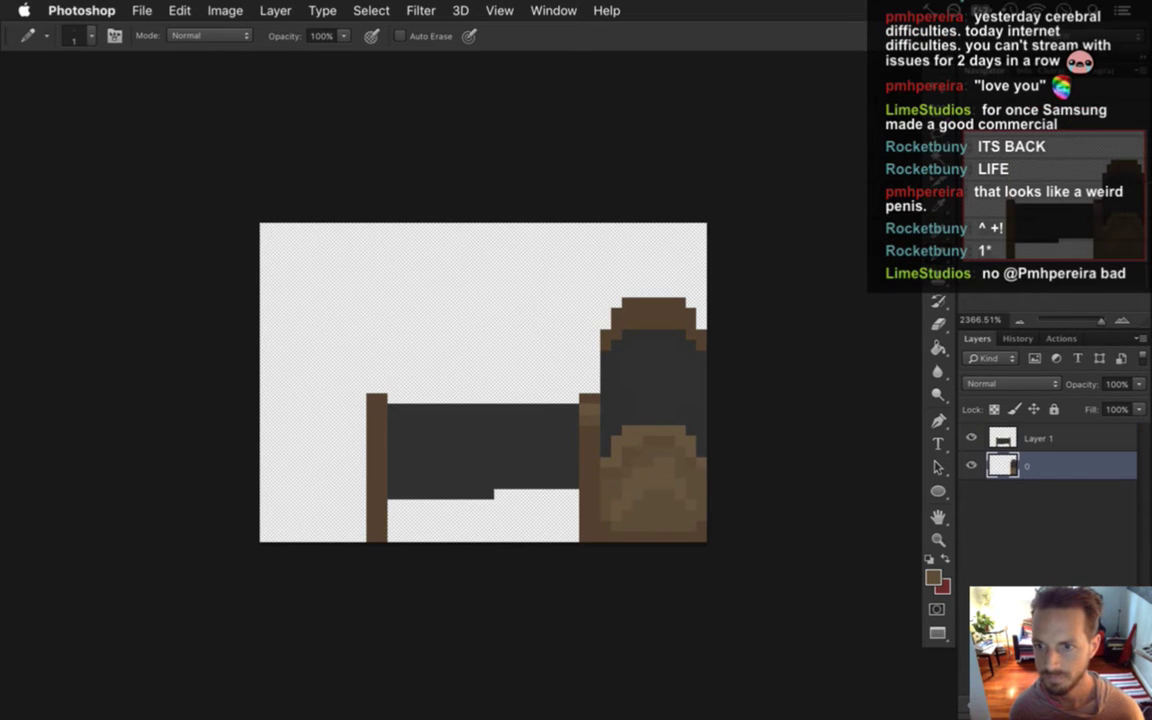
pyautogui.press('Delete')
pyautogui.keyDown('alt'); pyautogui.click(475, 410); pyautogui.keyUp('alt')
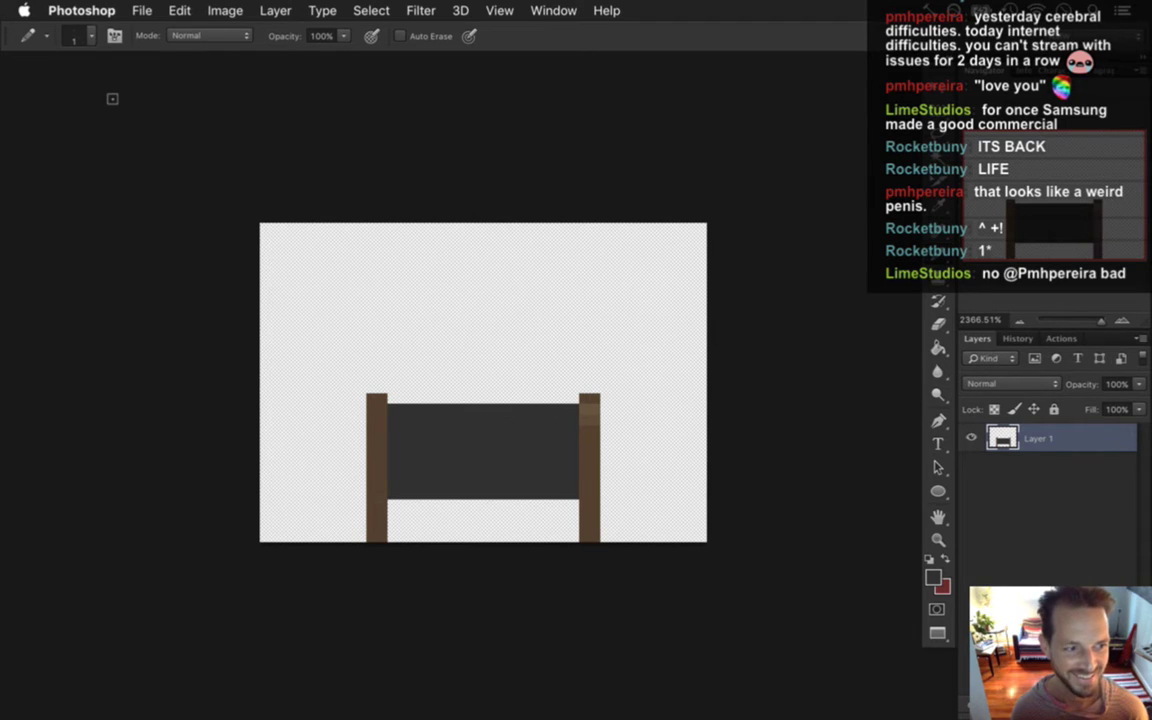
# Export the sprite with Save for Web as a transparent PNG-24 named Gate2Switch0.png in the Common folder.
pyautogui.click(141, 10)
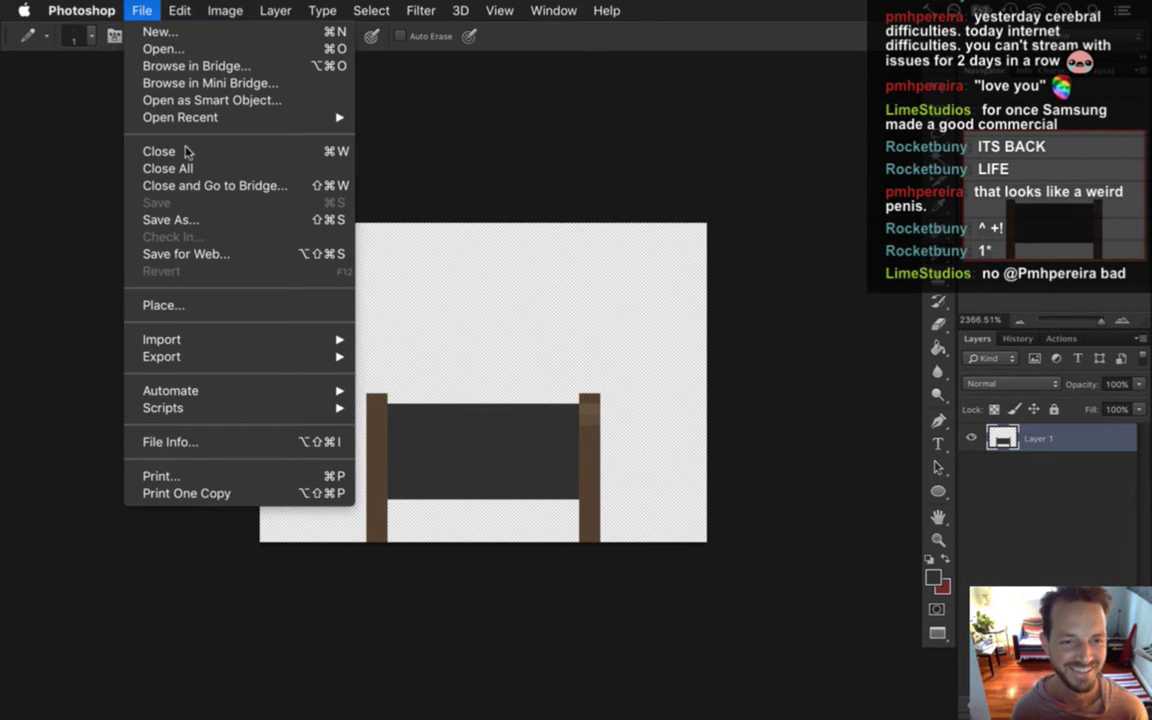
pyautogui.click(263, 260)
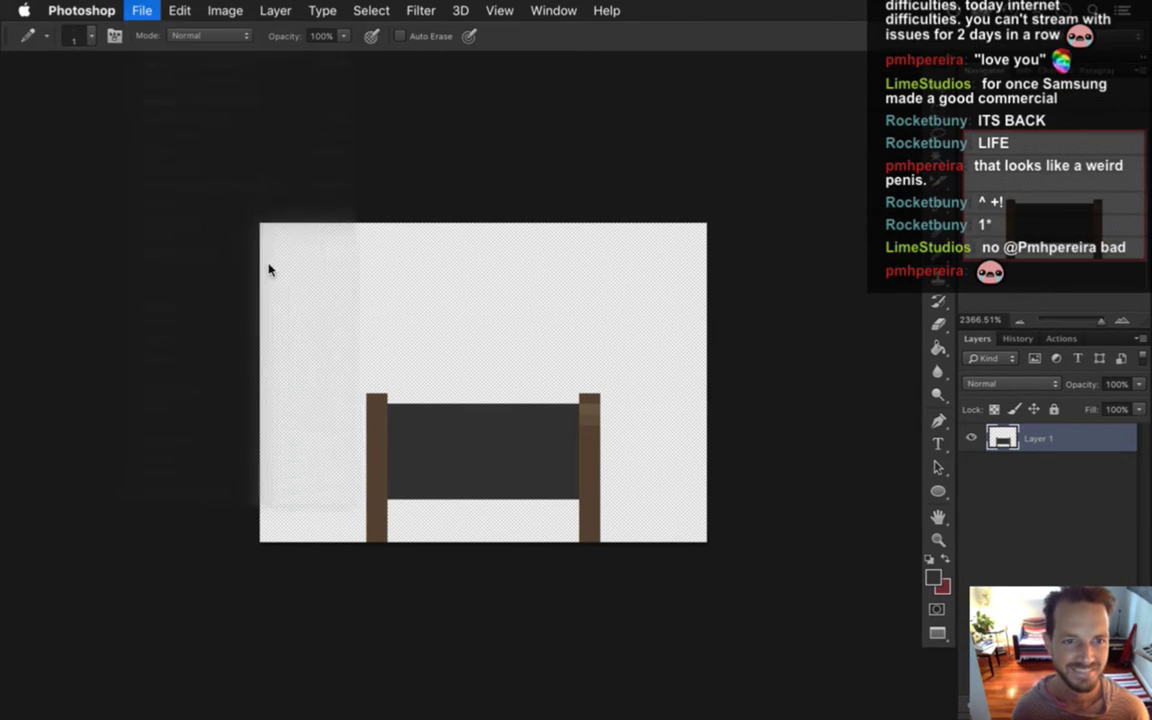
pyautogui.click(141, 10)
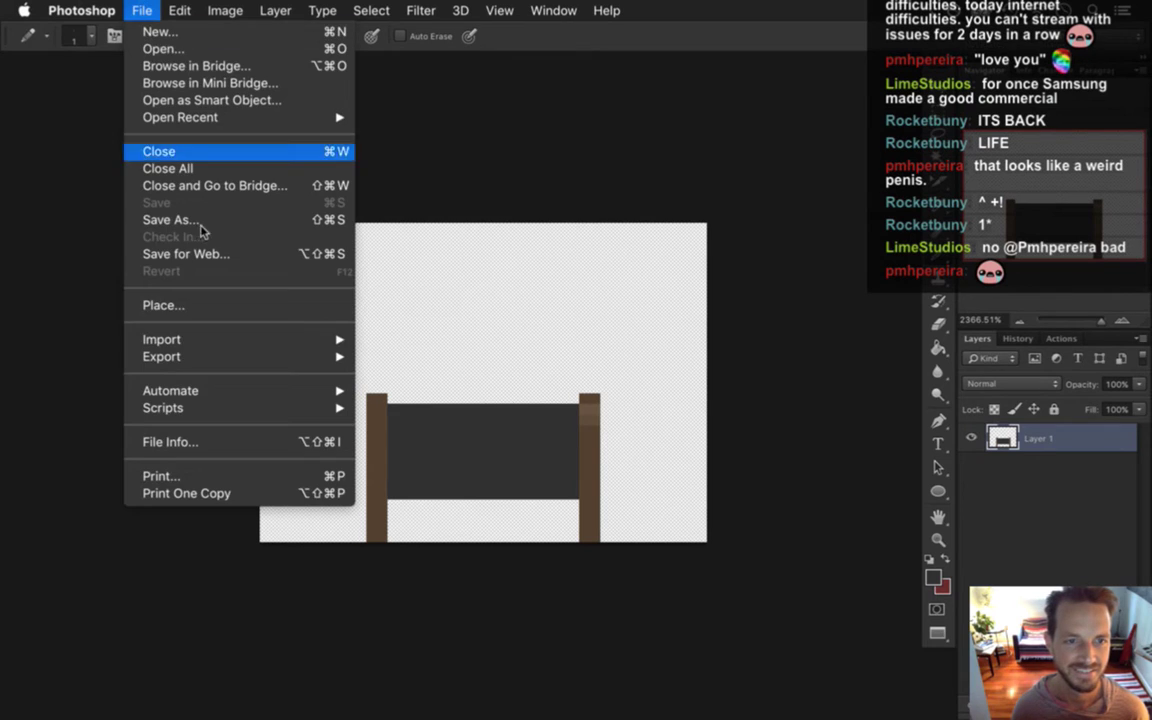
pyautogui.click(260, 259)
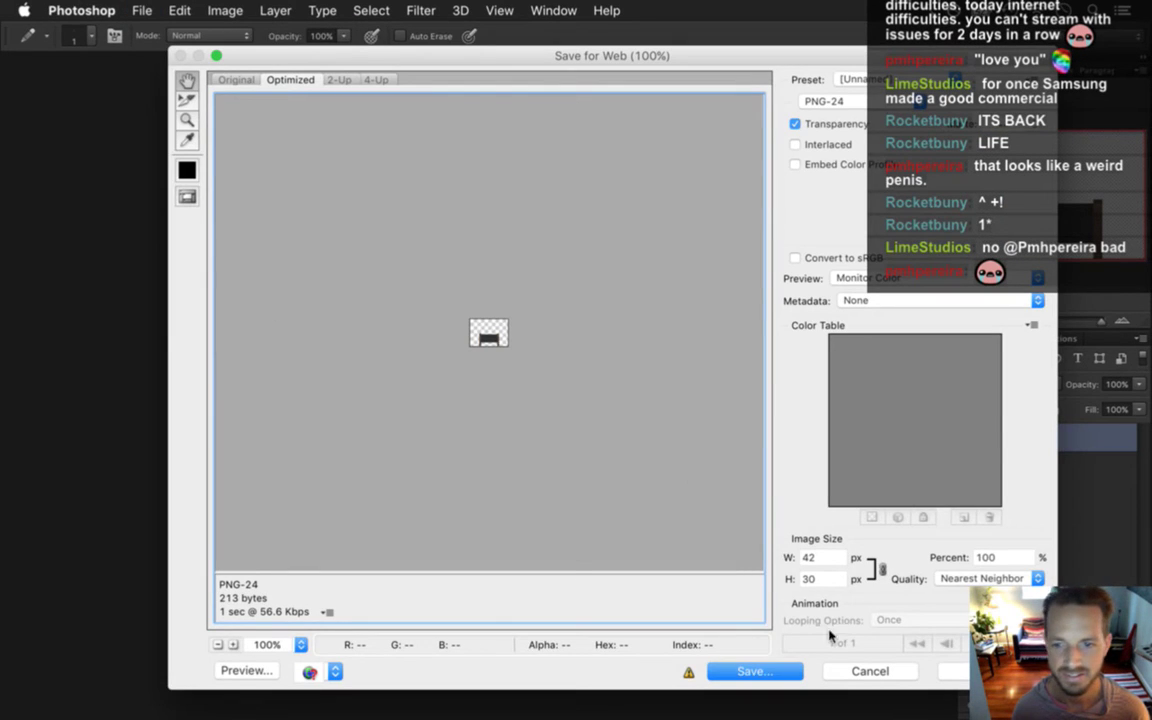
pyautogui.click(782, 666)
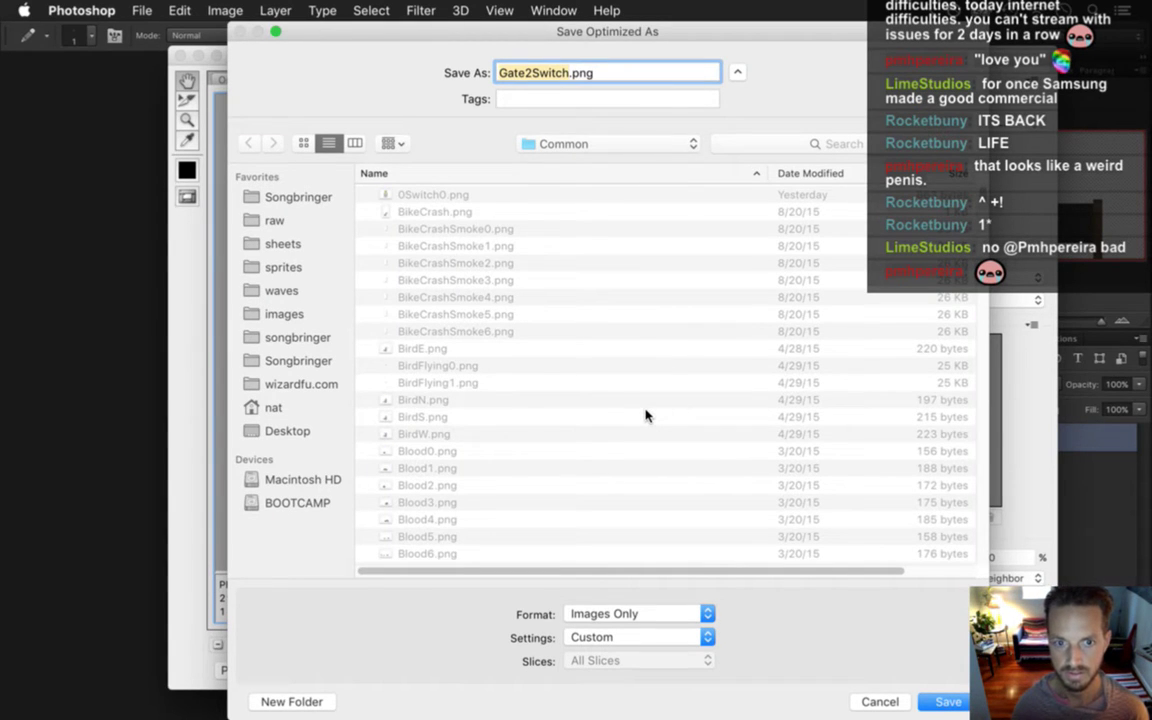
pyautogui.scroll(-15, 900, 300)
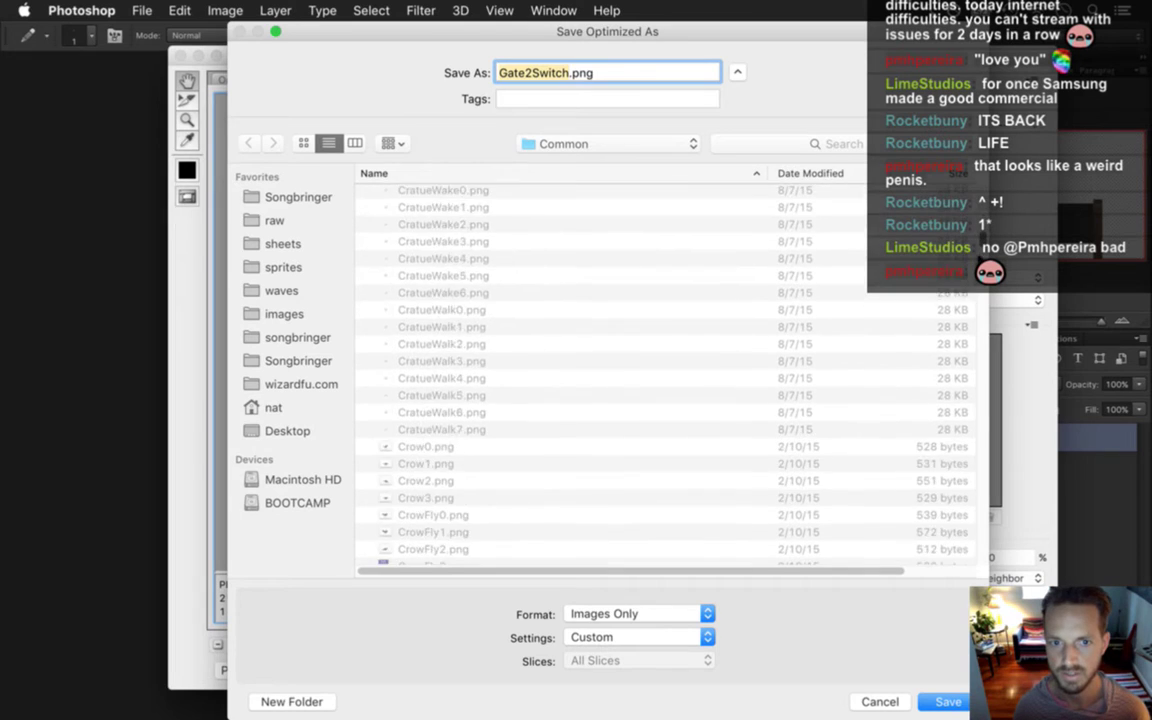
pyautogui.scroll(-10, 969, 316)
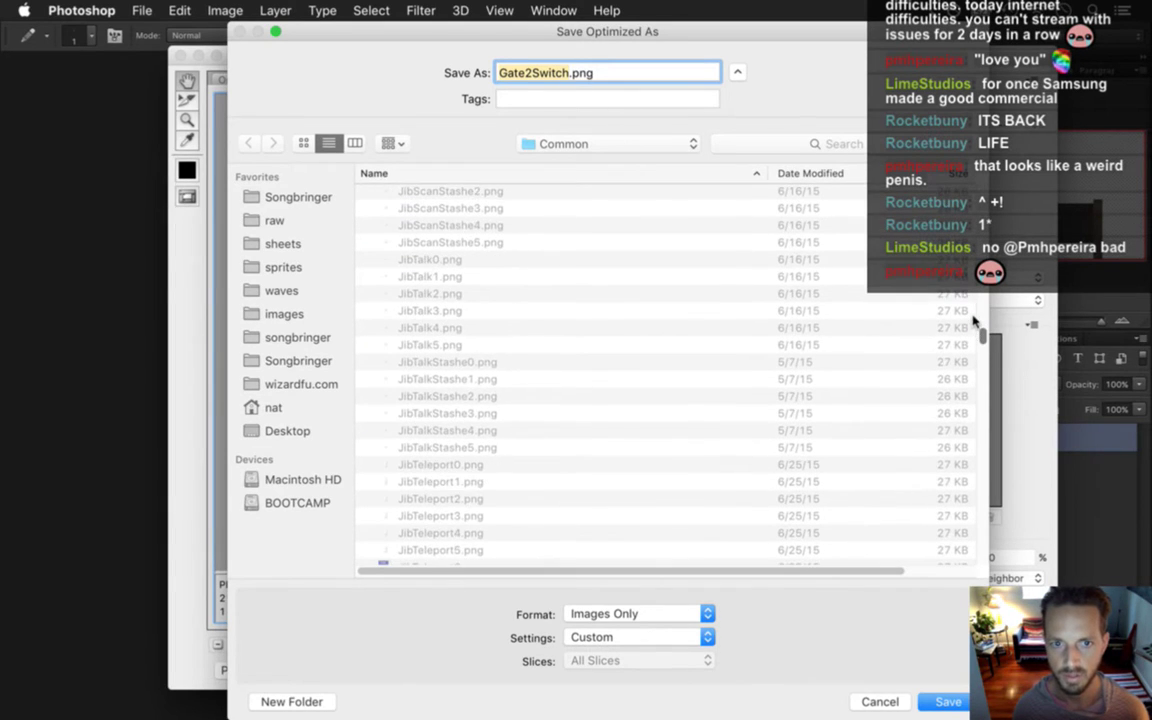
pyautogui.press('Right')
pyautogui.write('0')
pyautogui.press('Return')
pyautogui.press('Return')
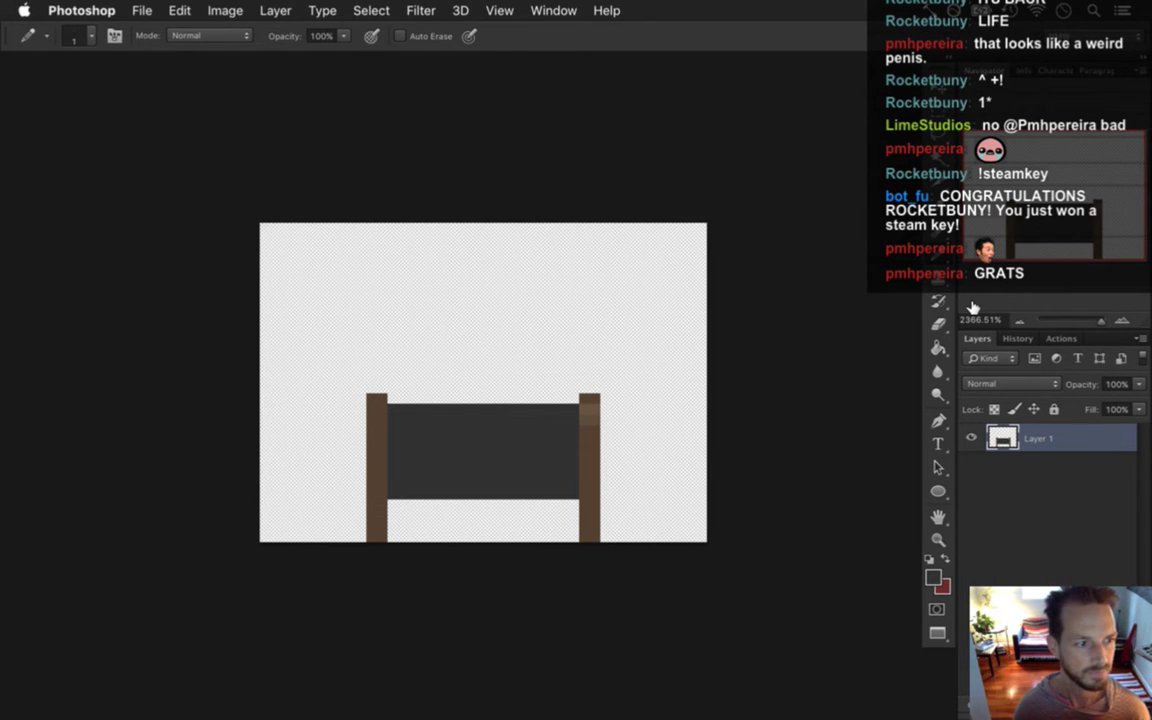
# Export the sprite for web once more, saving it to the Common folder as Gate2Switch0.png.
pyautogui.press('super+alt+shift+s')
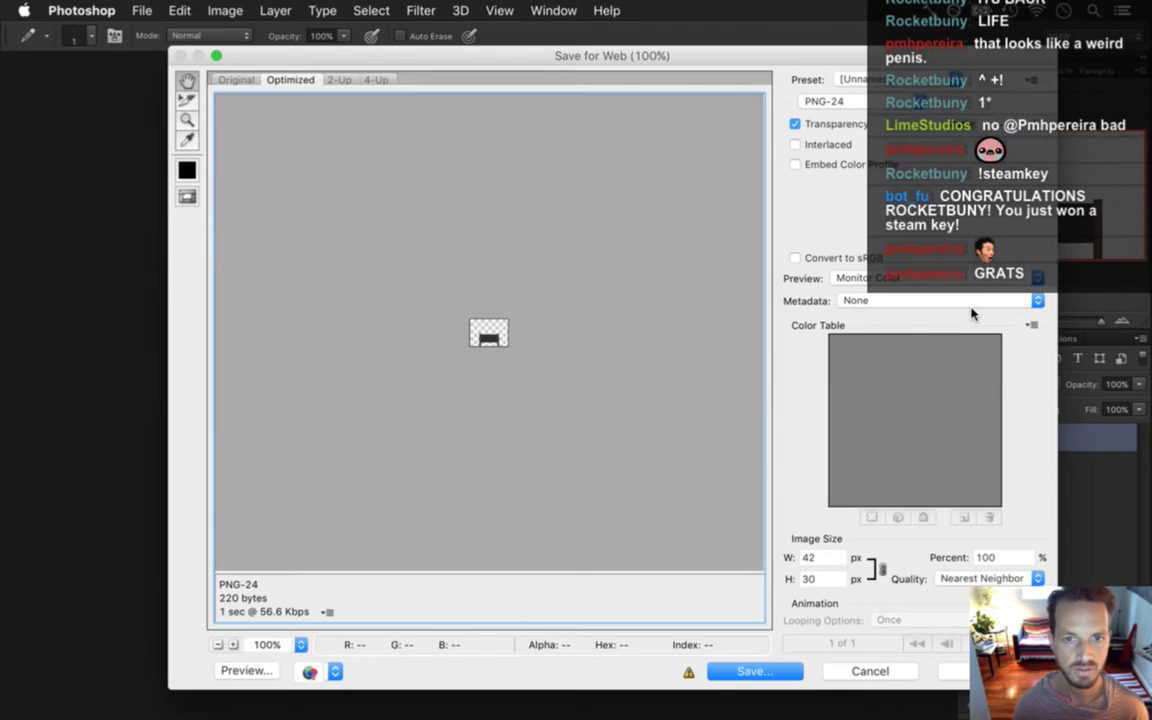
pyautogui.press('Return')
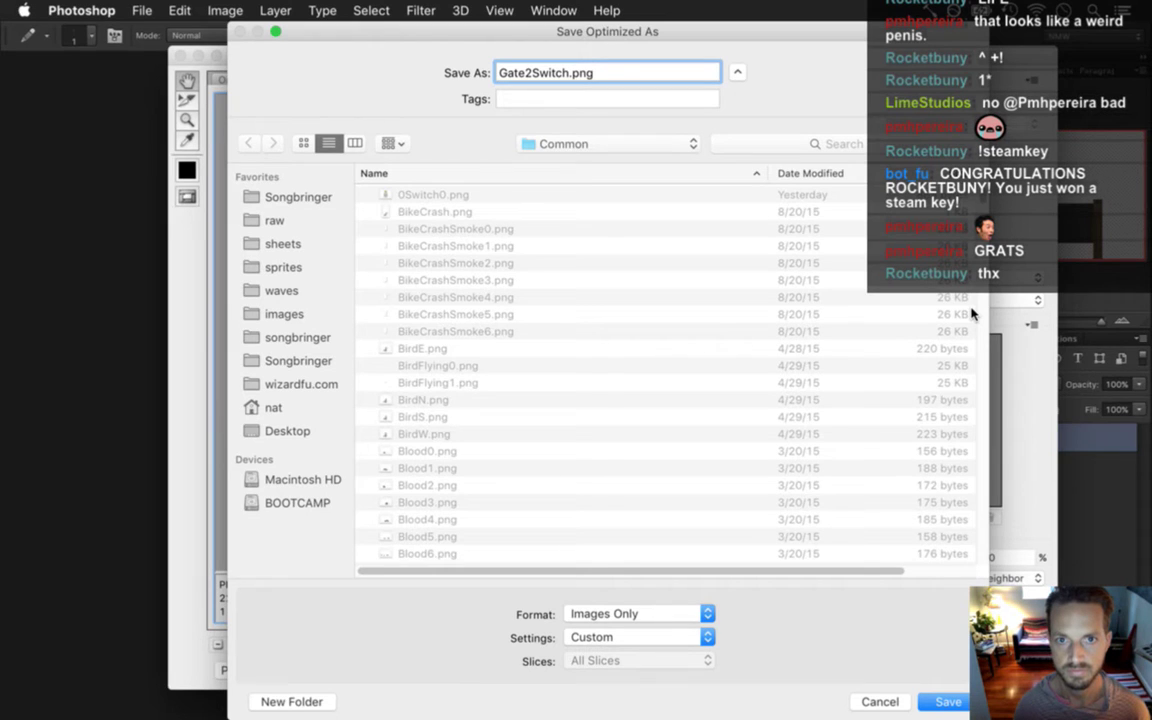
pyautogui.write('0')
pyautogui.press('Return')
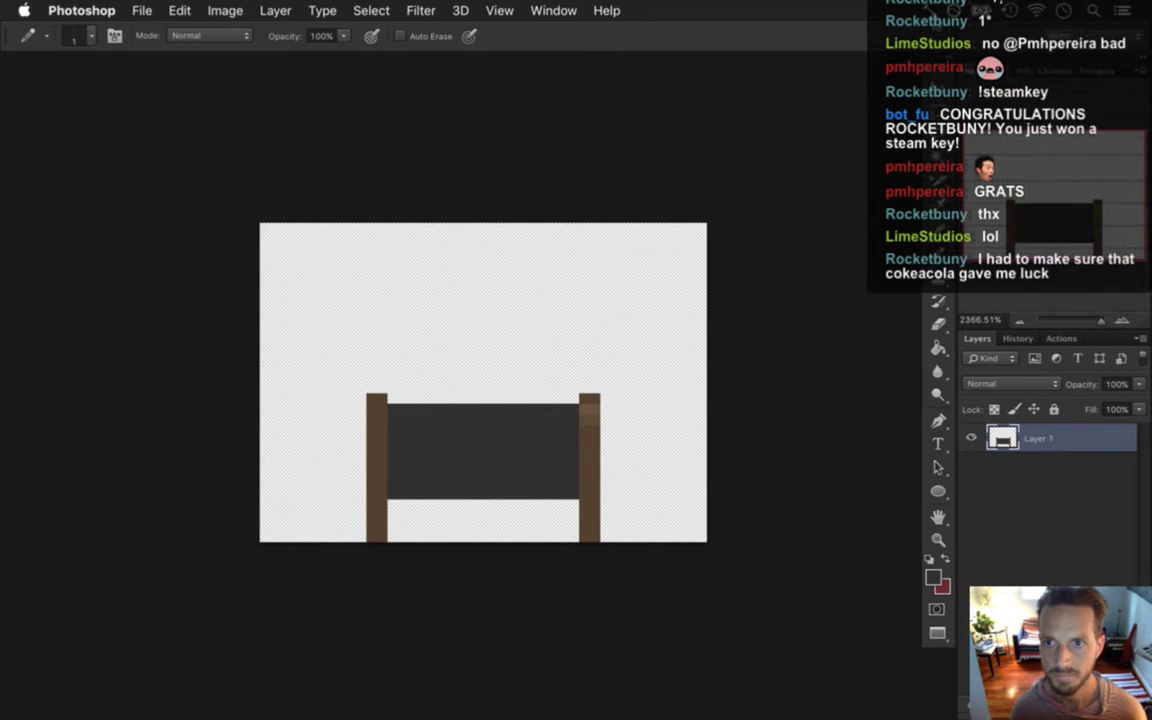
# Open the Hammerspoon config init.lua in TextMate and comment out the "if lastRepack == nil or now - lastRepack > 15 then" line in repackTextures.
pyautogui.click(958, 10)
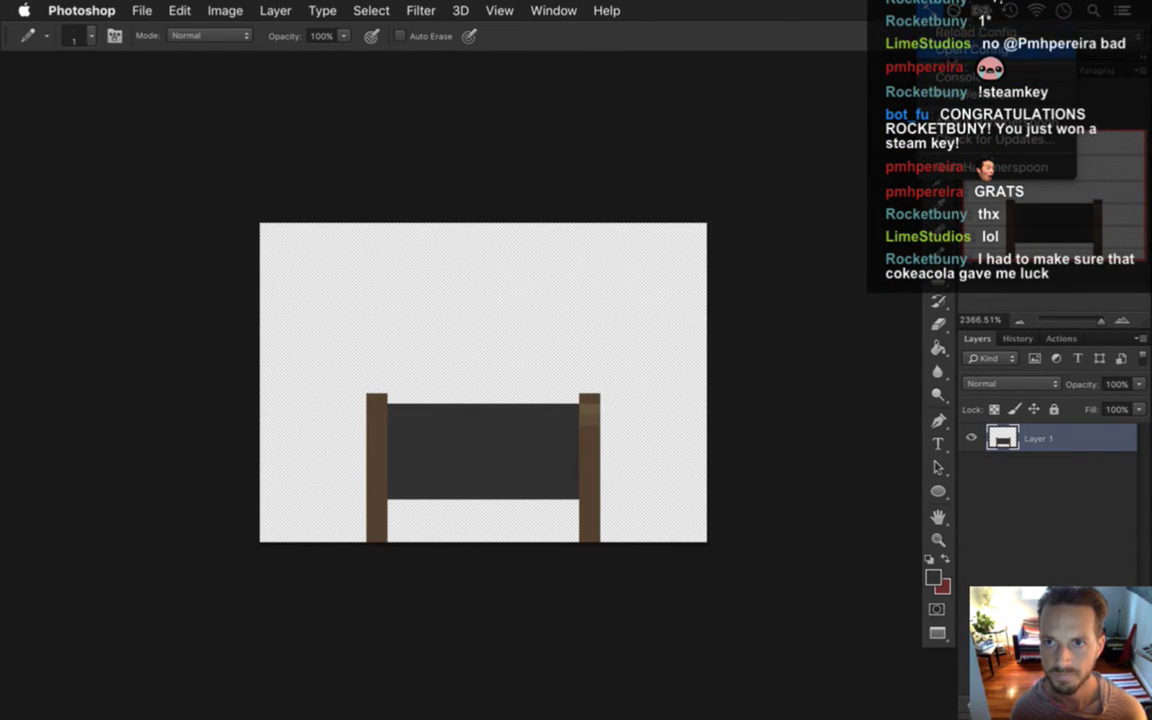
pyautogui.hotkey('ctrl', 'Right')
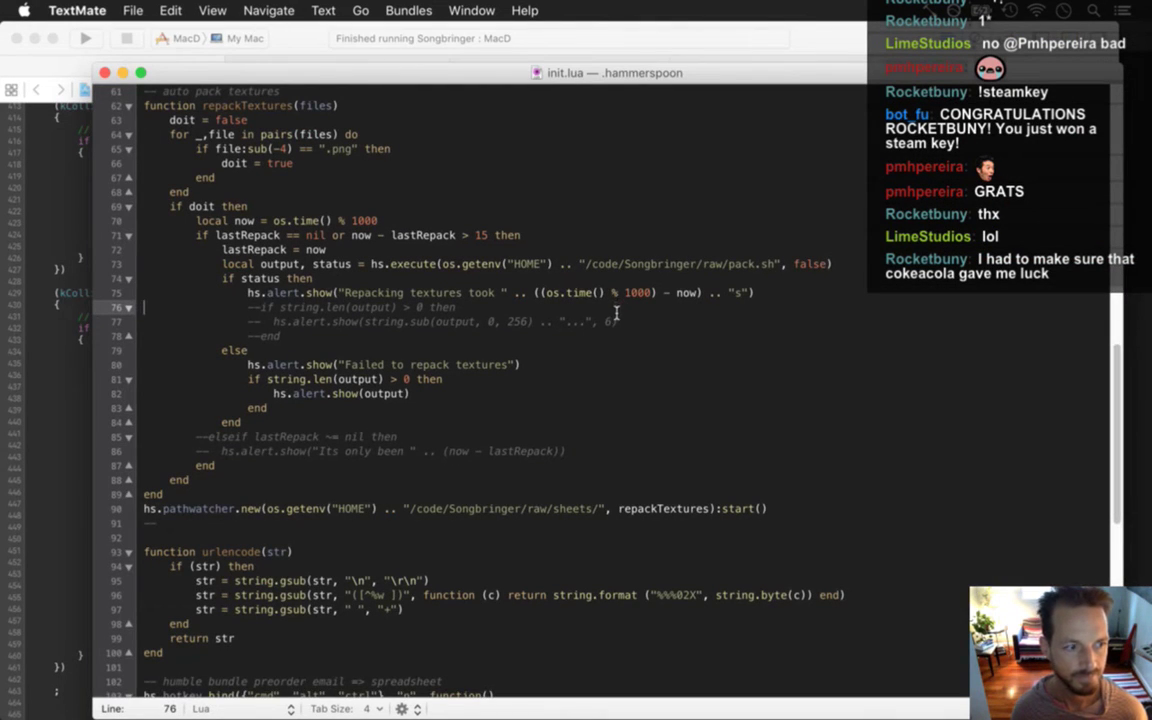
pyautogui.press('Up')
pyautogui.press('Up')
pyautogui.press('Up')
pyautogui.press('Up')
pyautogui.press('Up')
pyautogui.press('Up')
pyautogui.press('Up')
pyautogui.press('Up')
pyautogui.press('Up')
pyautogui.press('Up')
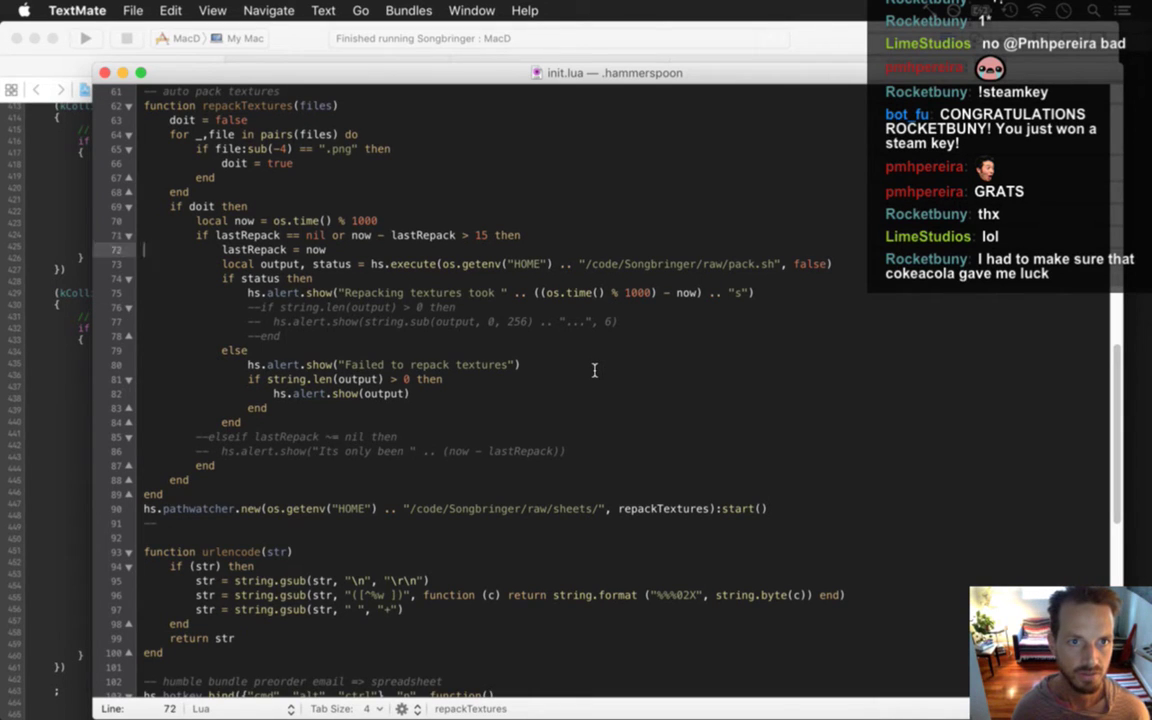
pyautogui.press('Down')
pyautogui.press('Down')
pyautogui.press('Down')
pyautogui.press('Down')
pyautogui.press('Down')
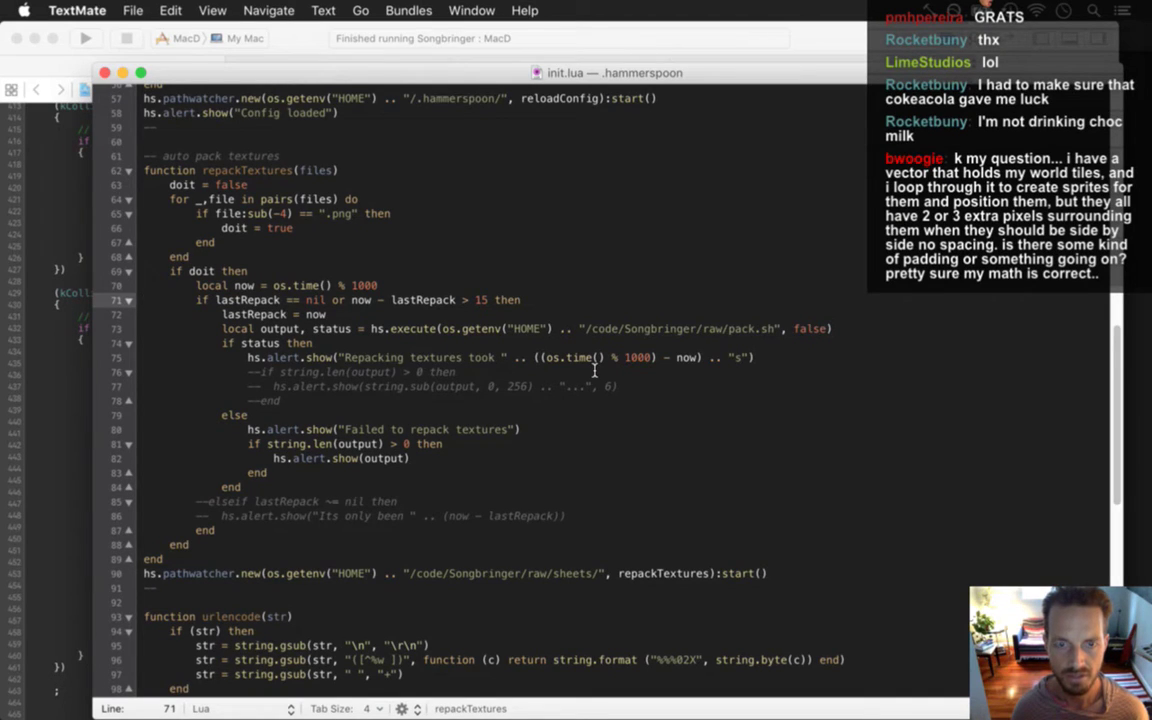
pyautogui.press('Right')
pyautogui.press('Right')
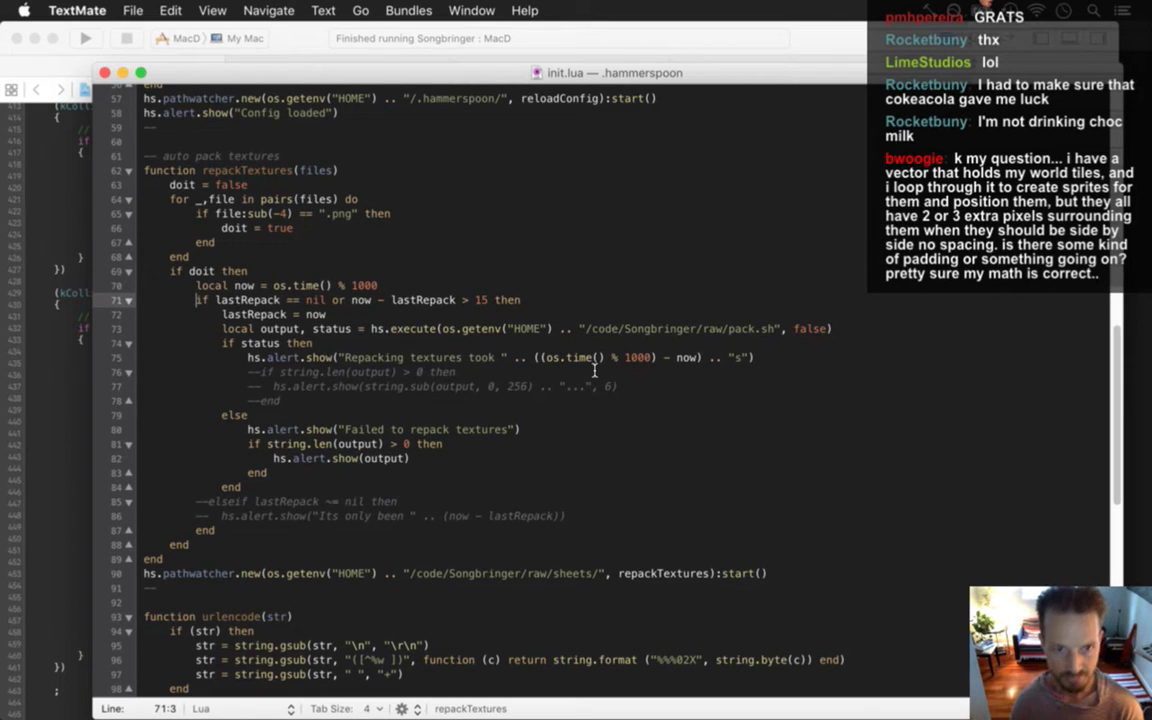
pyautogui.press('super+slash')
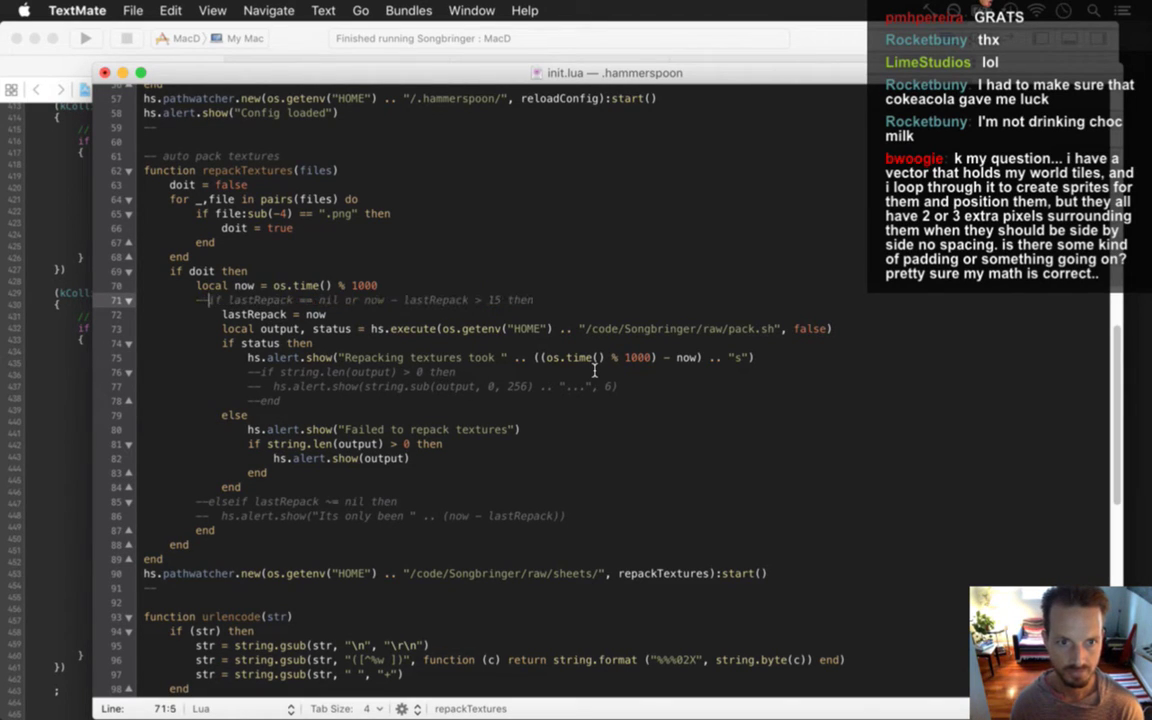
# Comment out the matching "end" on line 87 of repackTextures and save init.lua.
pyautogui.press('Down')
pyautogui.press('Down')
pyautogui.press('Down')
pyautogui.press('Down')
pyautogui.press('Down')
pyautogui.press('Down')
pyautogui.press('Down')
pyautogui.press('Down')
pyautogui.press('Down')
pyautogui.press('Down')
pyautogui.press('Down')
pyautogui.press('Down')
pyautogui.press('Down')
pyautogui.press('Down')
pyautogui.press('Down')
pyautogui.press('Down')
pyautogui.press('Down')
pyautogui.press('Down')
pyautogui.press('Up')
pyautogui.press('Up')
pyautogui.press('super+slash')
pyautogui.press('Up')
pyautogui.press('super+s')
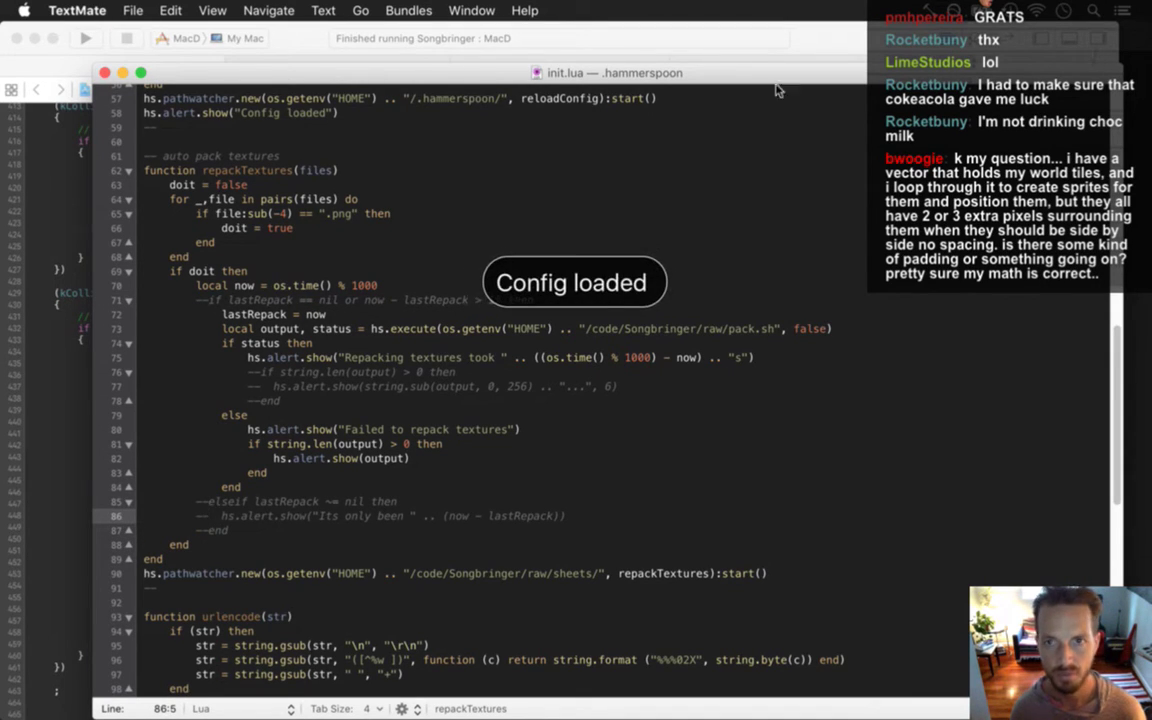
# Switch to Photoshop and save the sprite for web as Gate2Switch0.png in the Common folder.
pyautogui.press('super+Tab')
pyautogui.click(275, 358)
pyautogui.press('super+alt+shift+s')
pyautogui.press('Return')
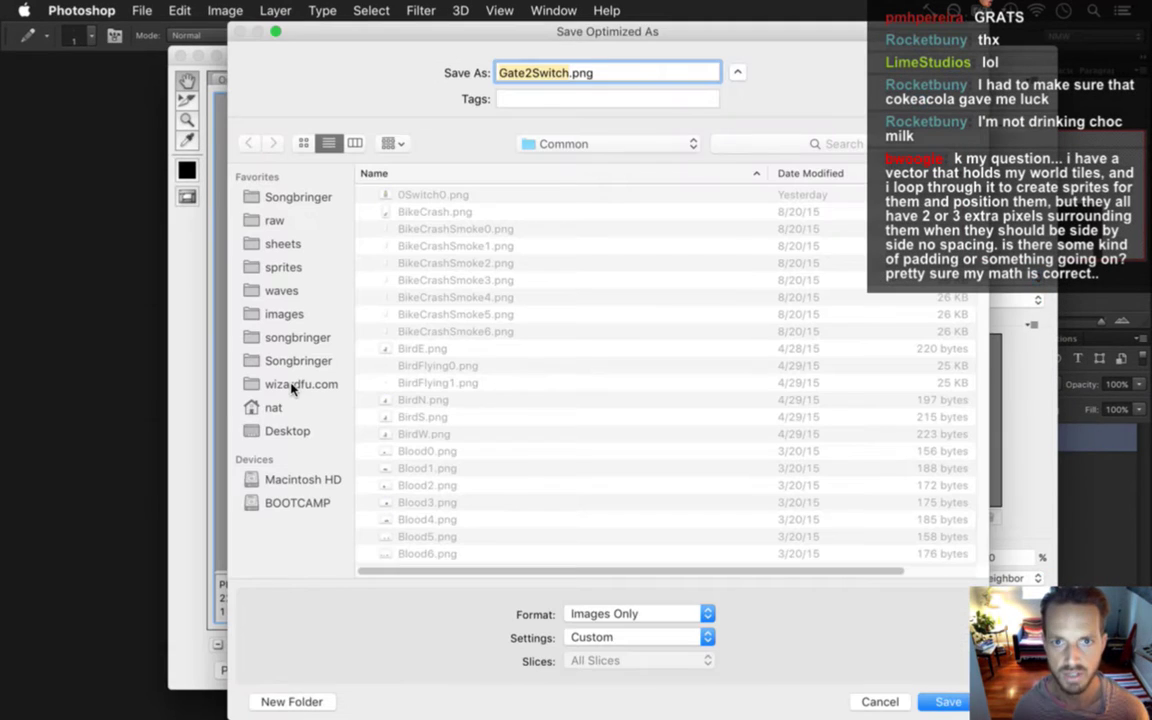
pyautogui.press('Right')
pyautogui.write('0')
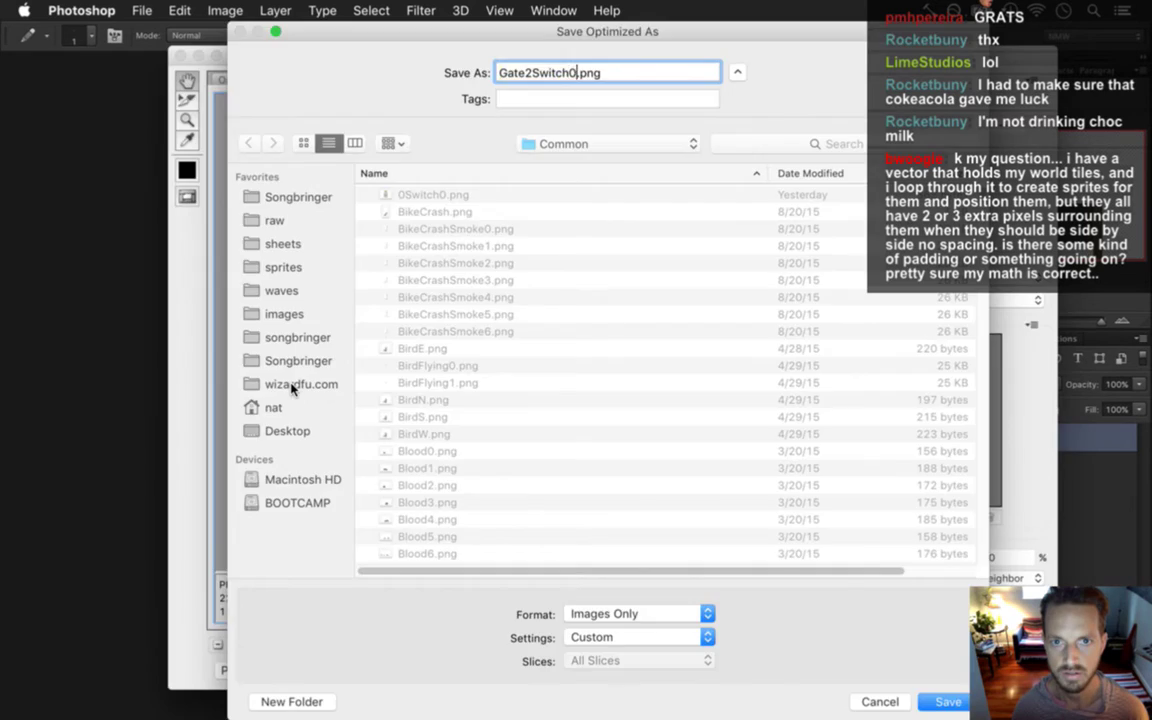
pyautogui.press('Return')
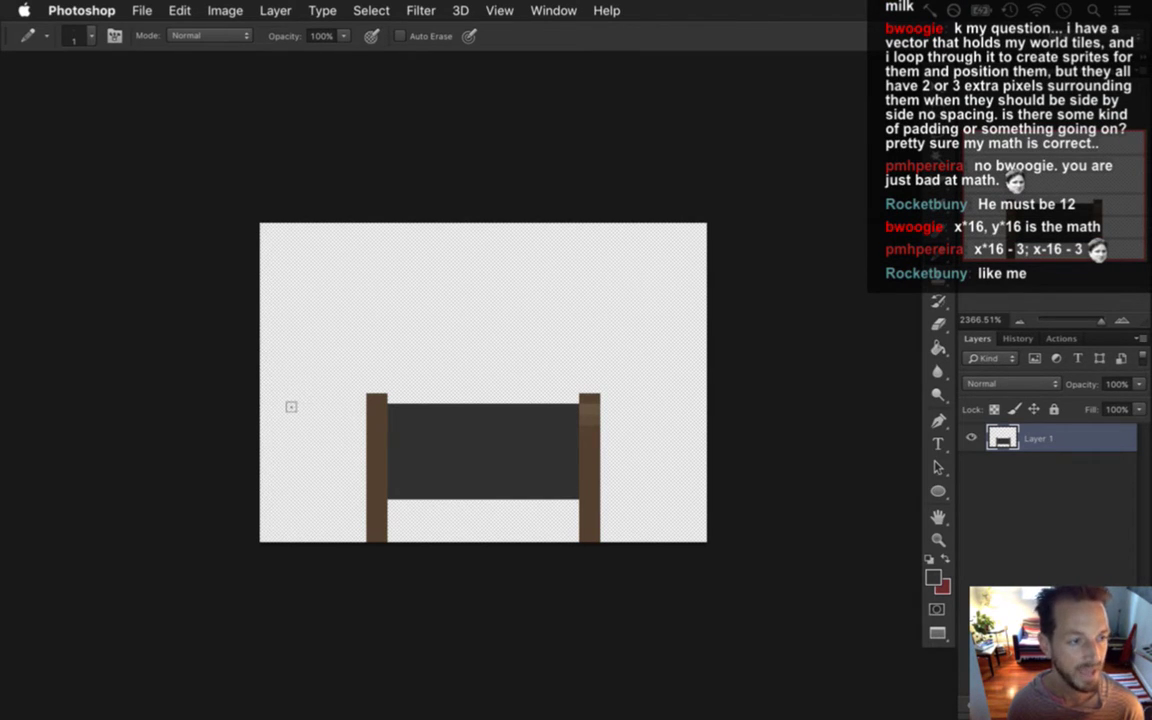
pyautogui.press('super+Tab')
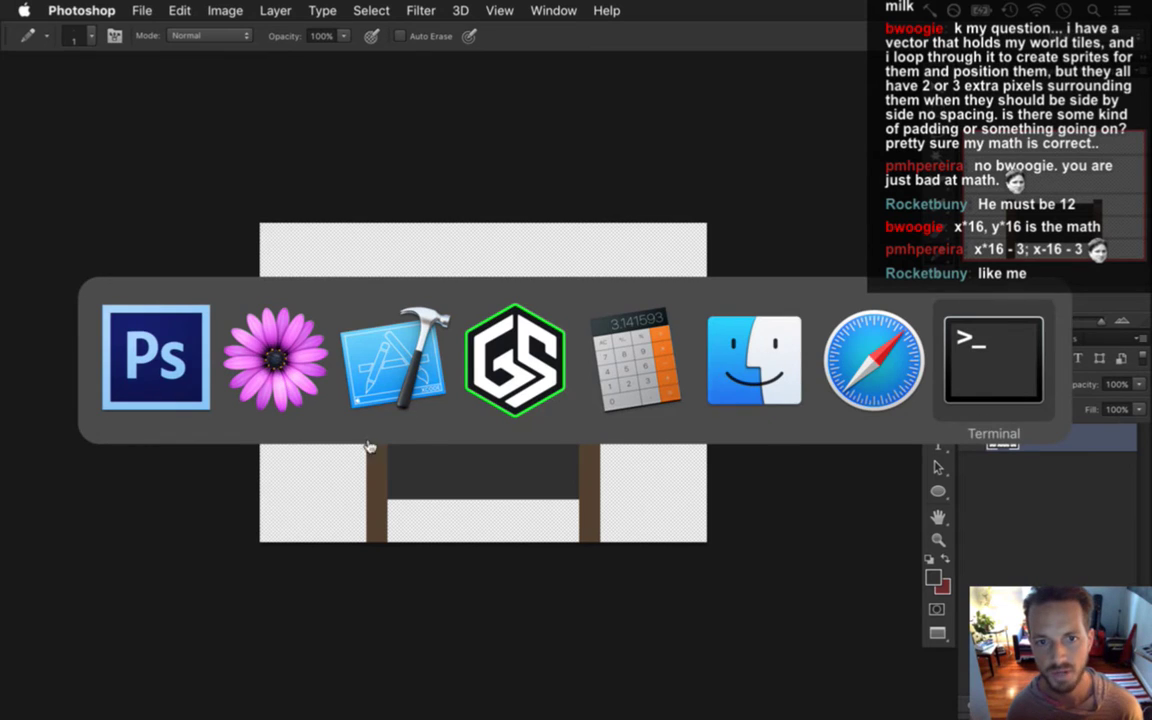
pyautogui.press('super+shift+Tab')
pyautogui.press('super+shift+Tab')
pyautogui.press('super+shift+Tab')
pyautogui.press('super+shift+Tab')
pyautogui.press('super+shift+Tab')
pyautogui.press('super+shift+Tab')
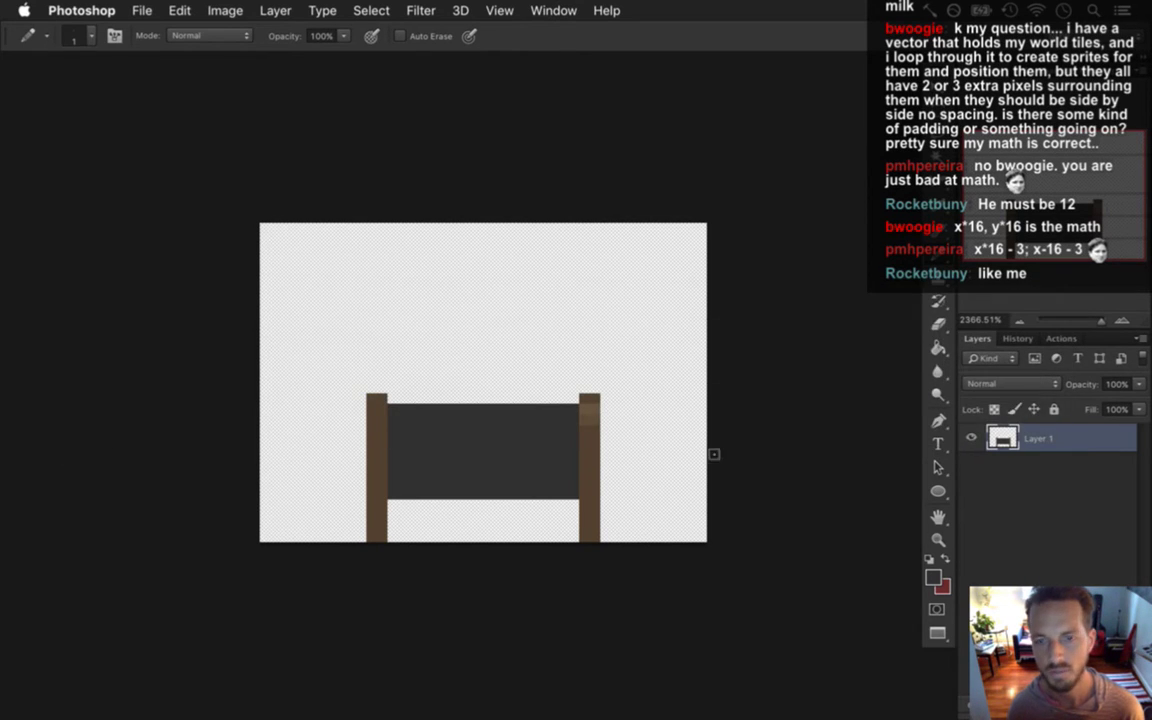
# Launch TexturePacker from the Applications folder and open the recent project Scene1.tps to view its sprite sheet.
pyautogui.moveTo(1133, 463)
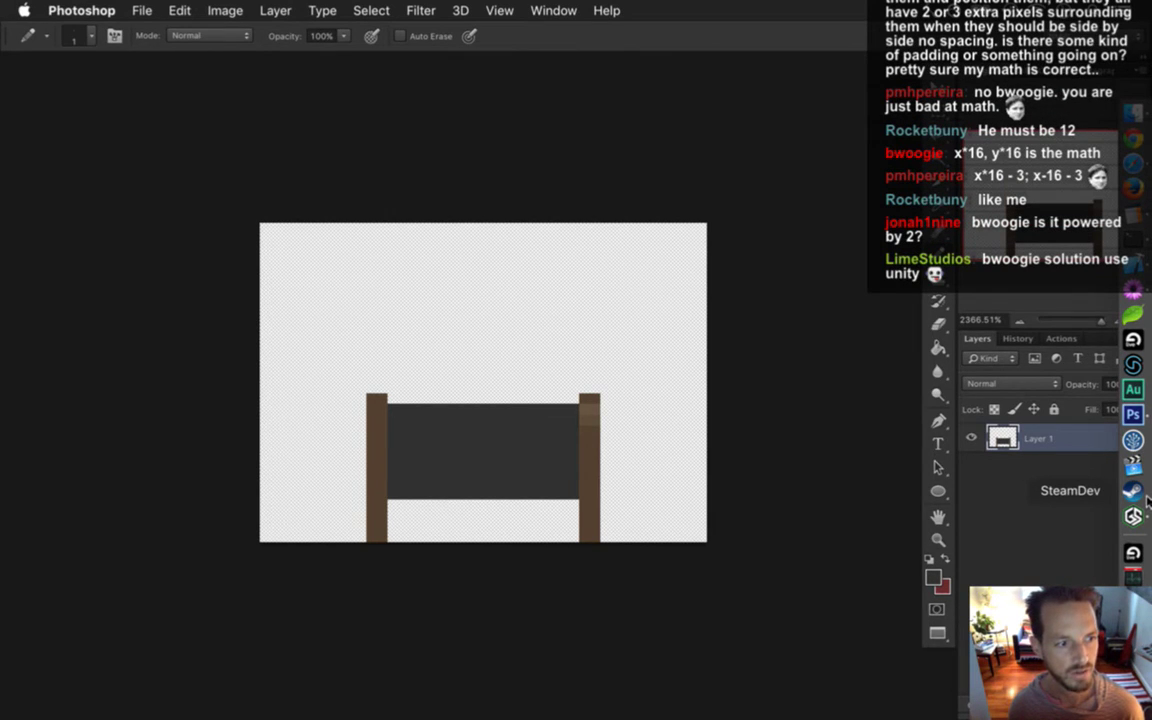
pyautogui.click(1137, 552)
pyautogui.scroll(-5, 1075, 402)
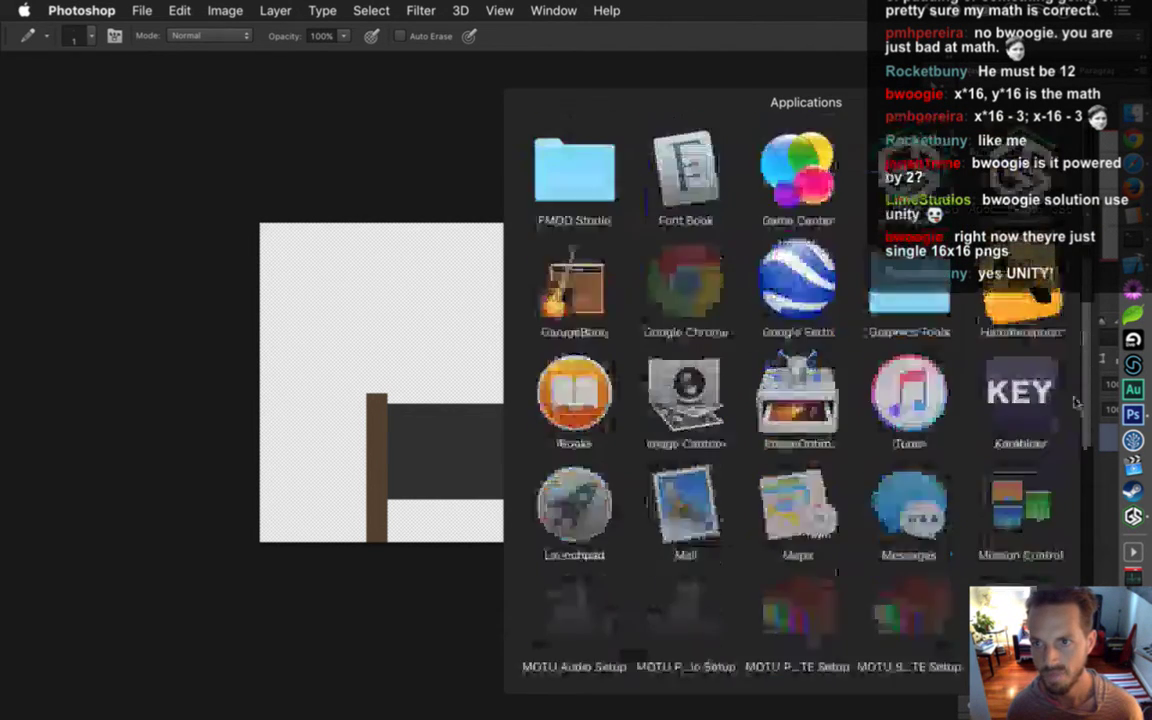
pyautogui.scroll(-10, 1075, 402)
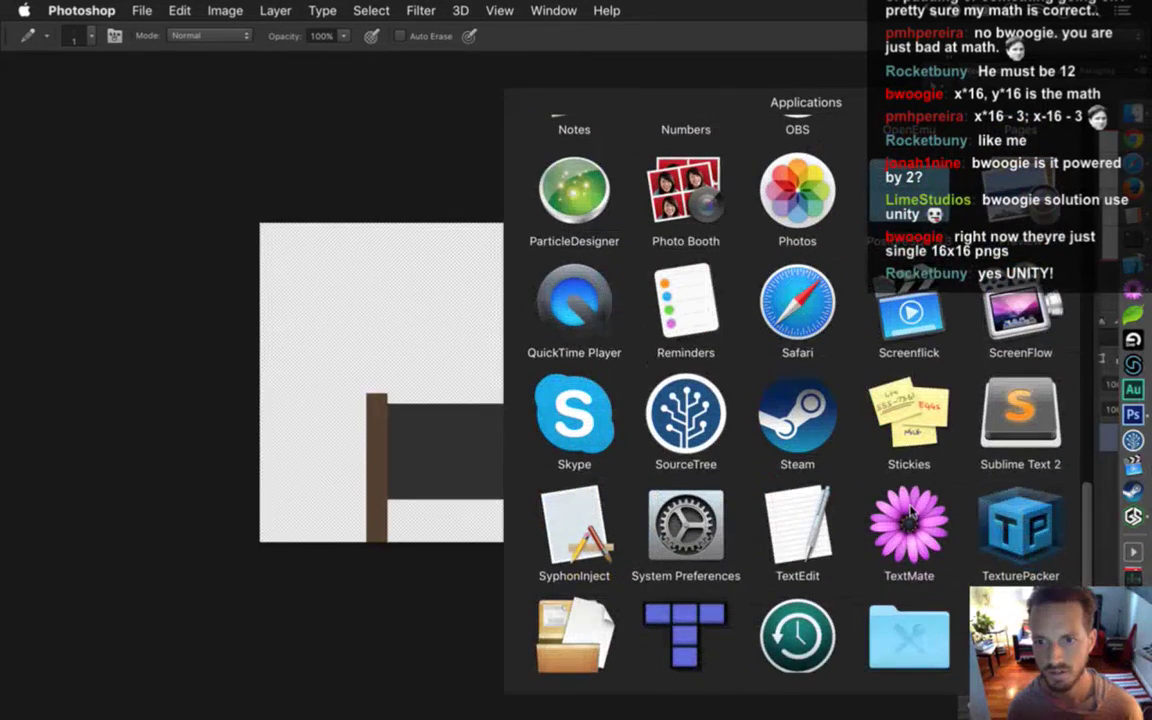
pyautogui.click(910, 515)
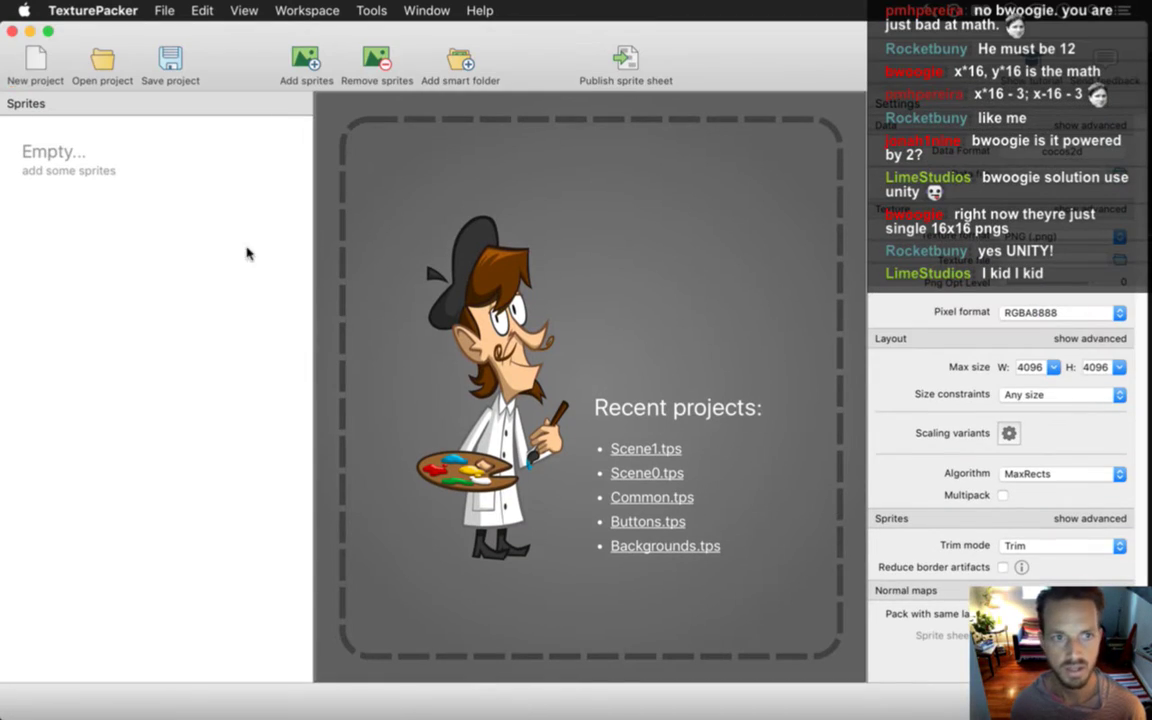
pyautogui.click(158, 10)
pyautogui.moveTo(253, 65)
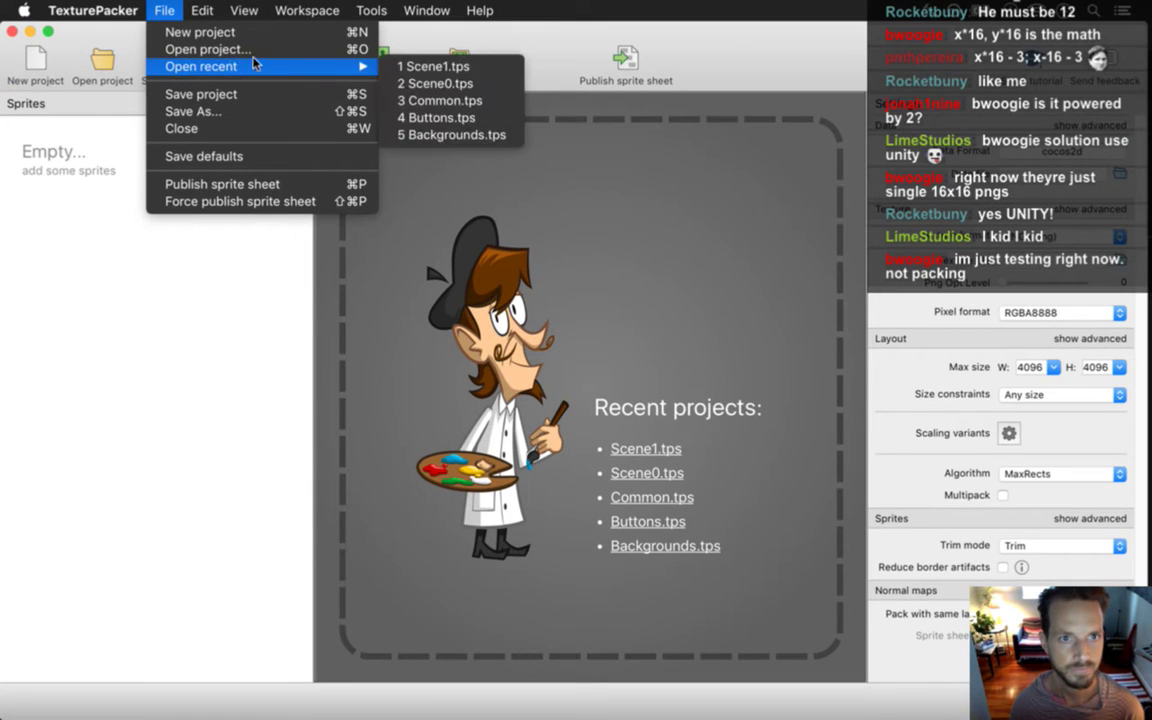
pyautogui.click(431, 68)
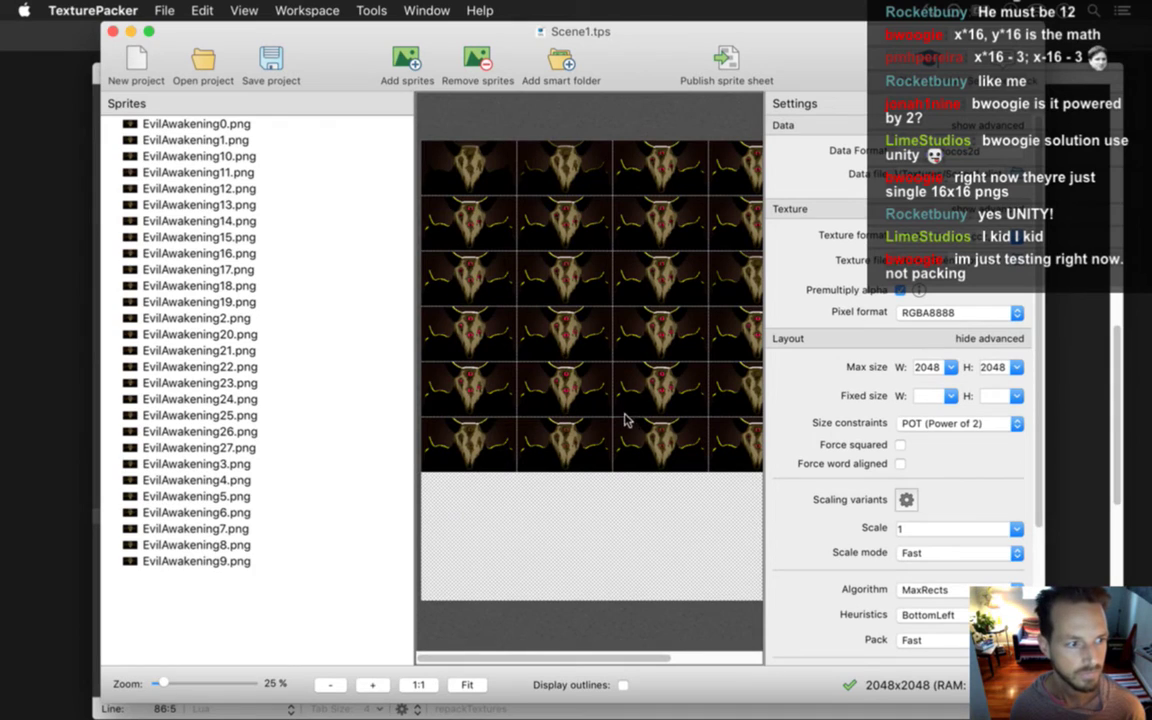
pyautogui.moveTo(631, 428)
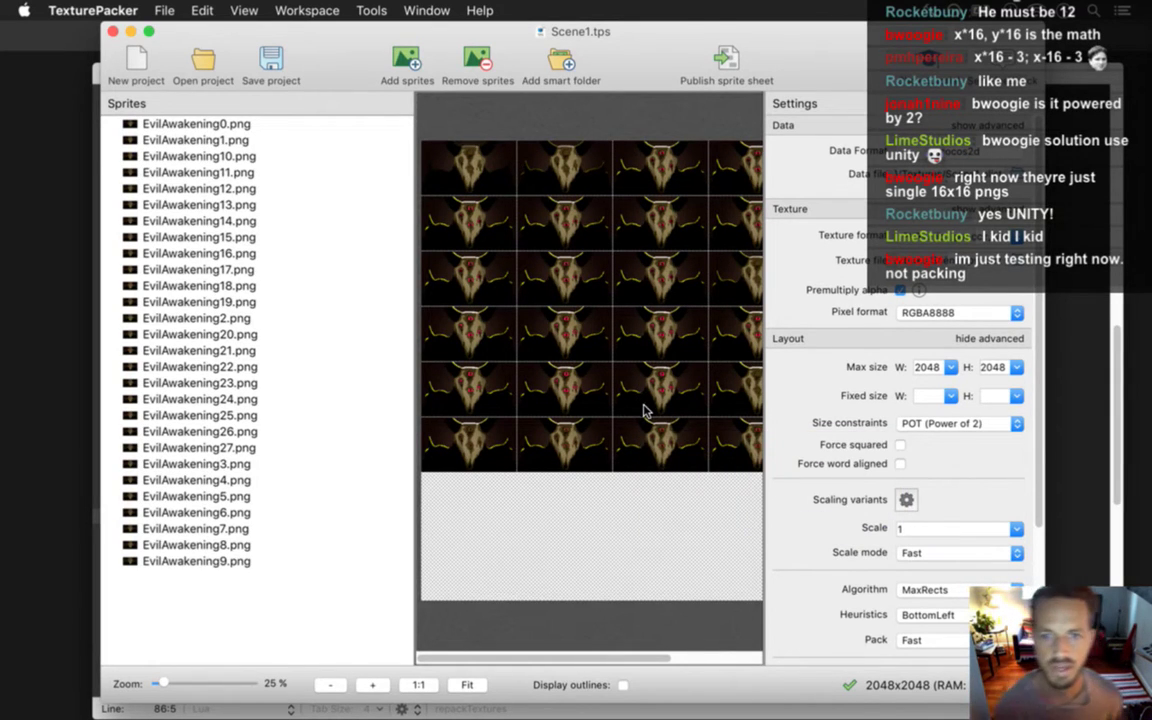
# Switch to Xcode, run Songbringer to check the gate switch sprite while walking the character left and right, and quit the game.
pyautogui.press('super+Tab')
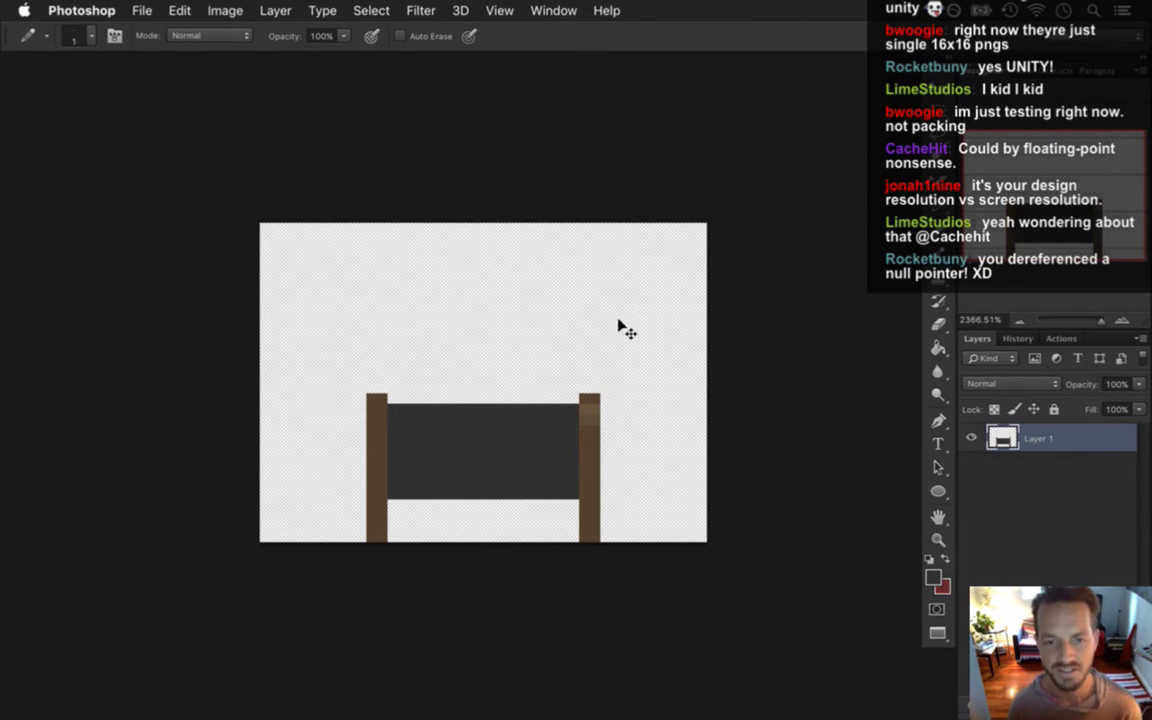
pyautogui.press('super+Tab')
pyautogui.press('super+r')
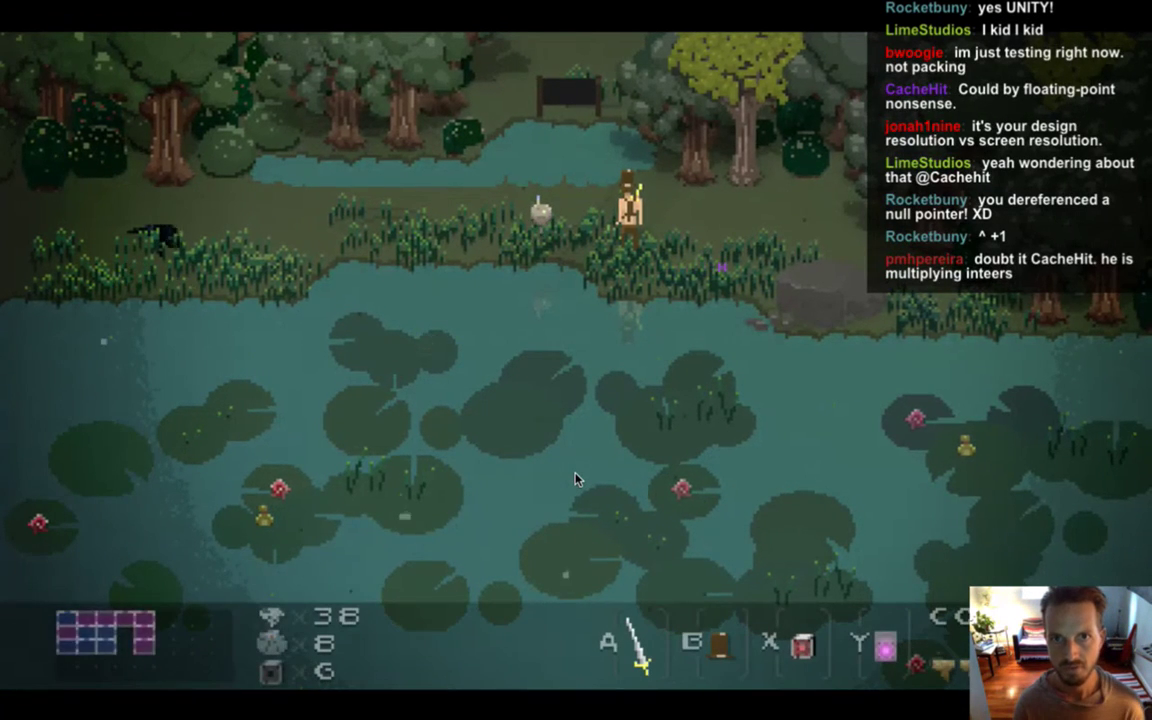
pyautogui.press('Left')
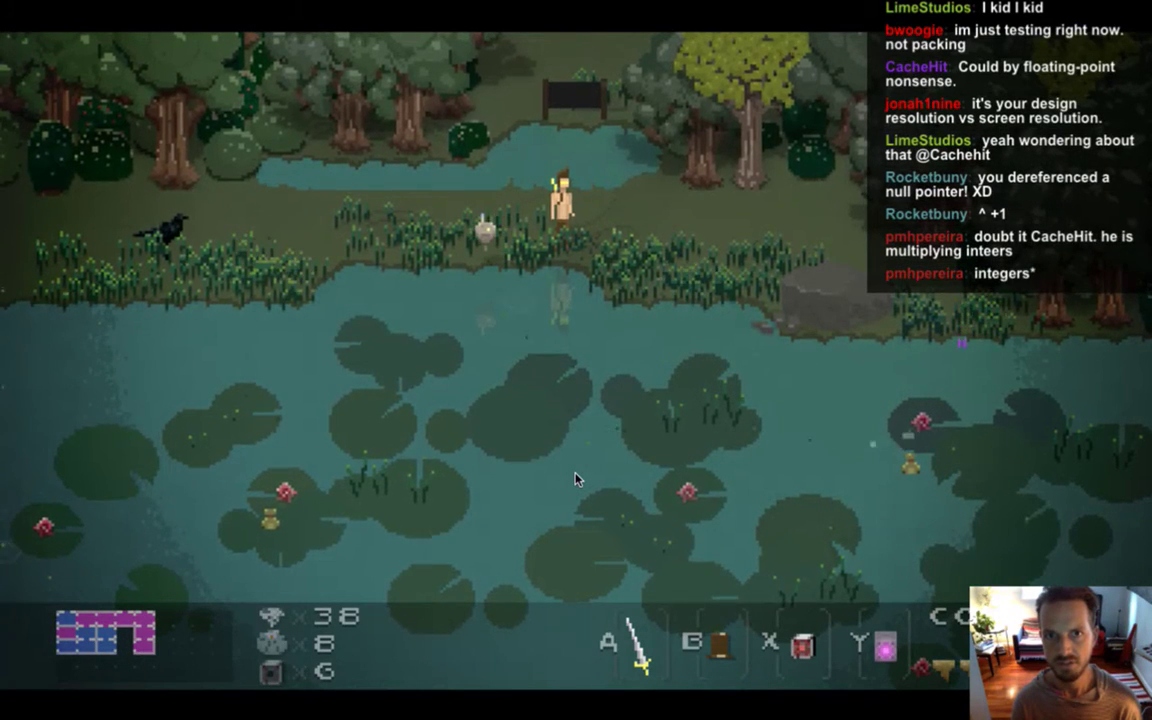
pyautogui.press('Right')
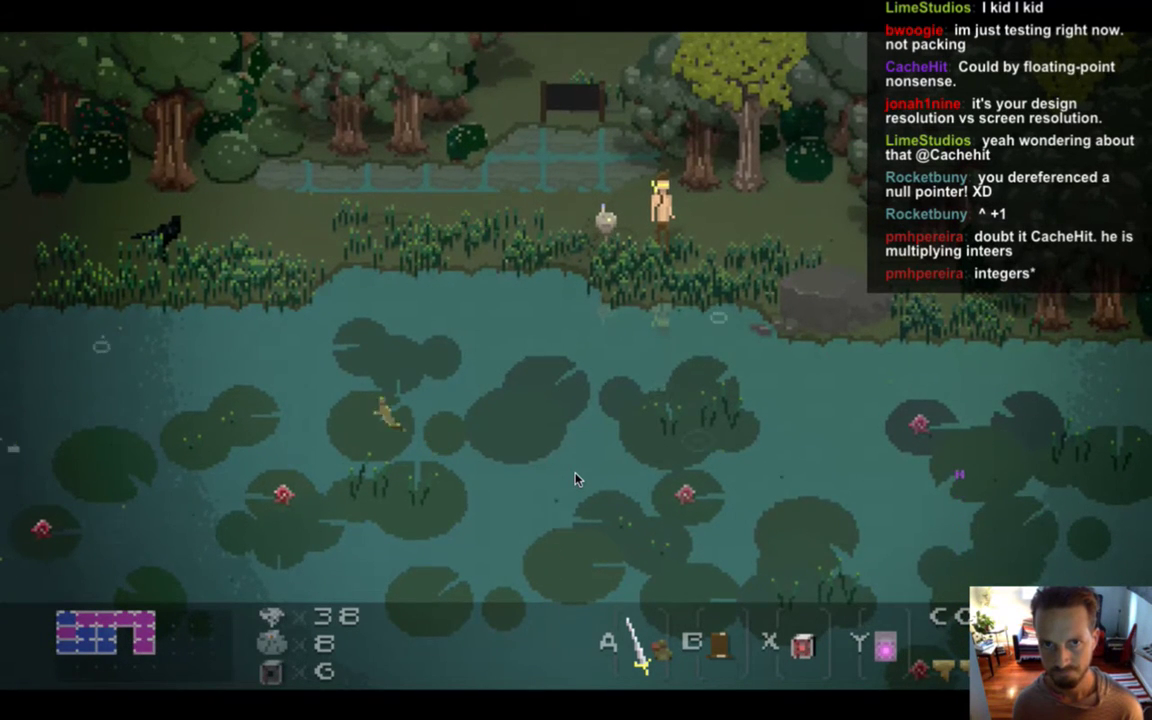
pyautogui.press('super+q')
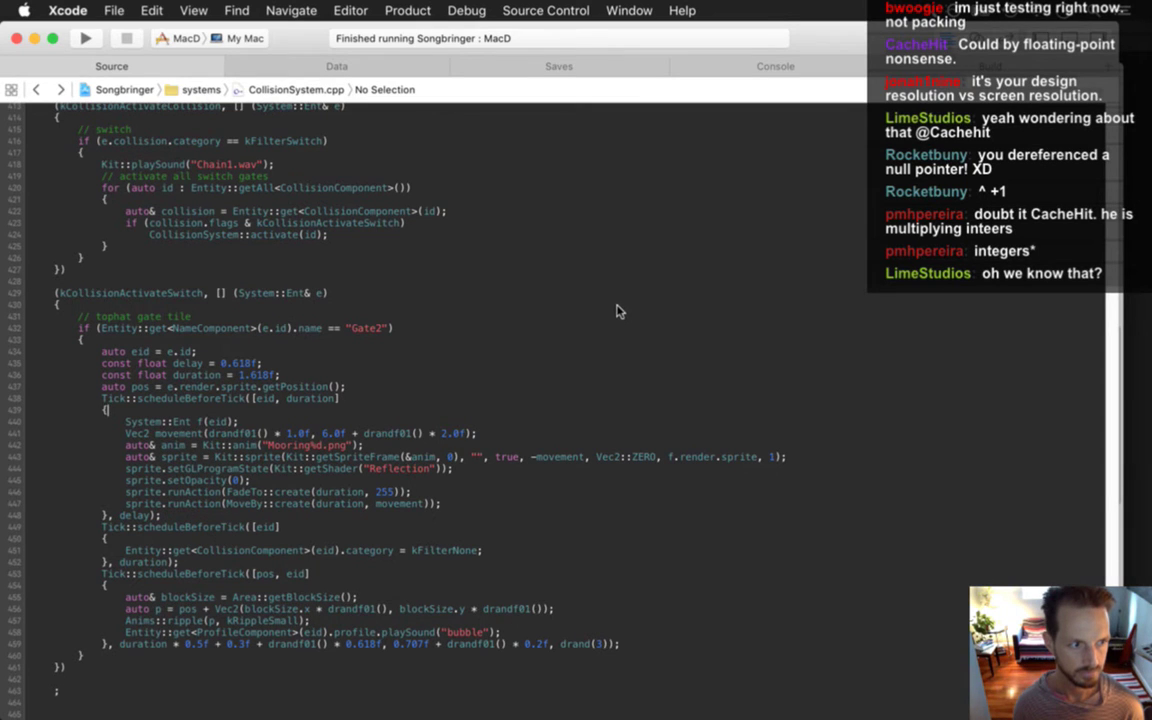
# Switch to Photoshop and widen both posts inward to four pixels each, painting with the brown sampled from the right post.
pyautogui.press('super+Tab')
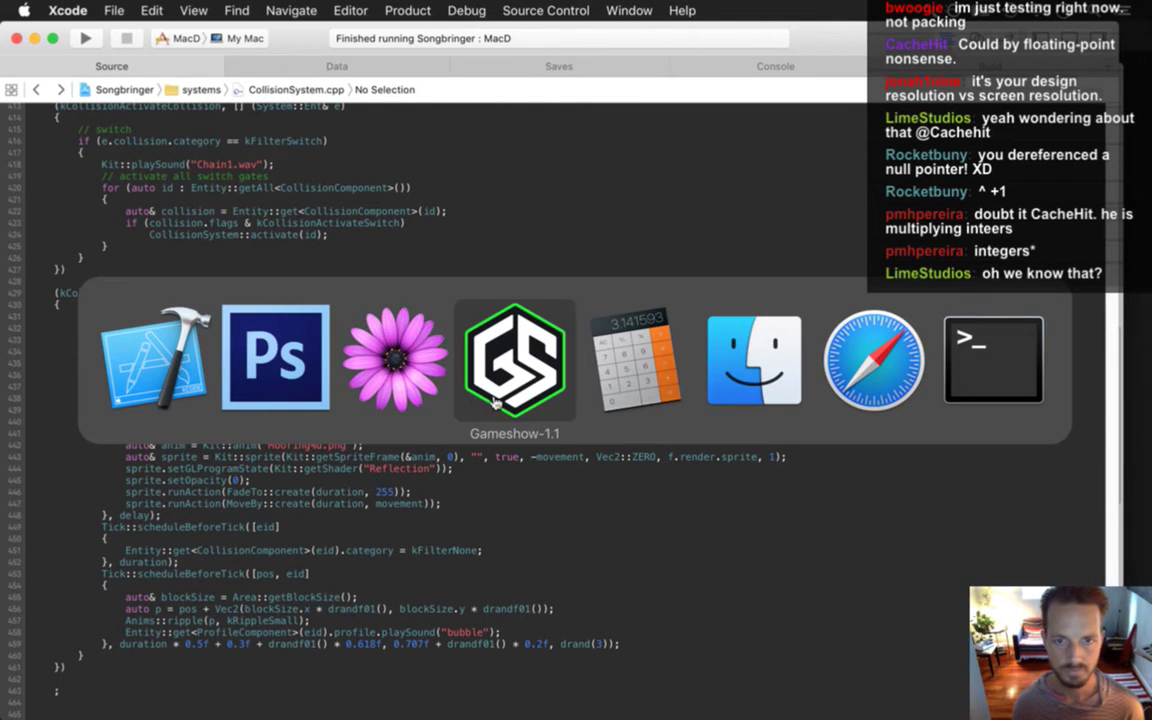
pyautogui.click(310, 378)
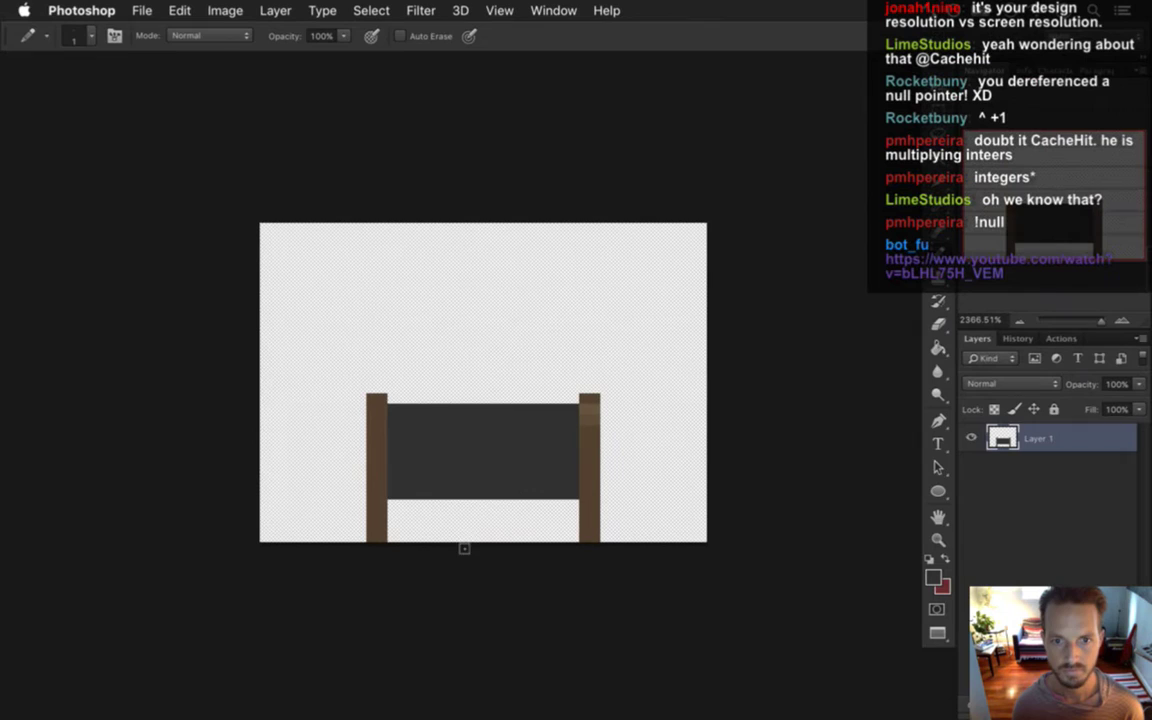
pyautogui.press('i')
pyautogui.click(593, 510)
pyautogui.press('b')
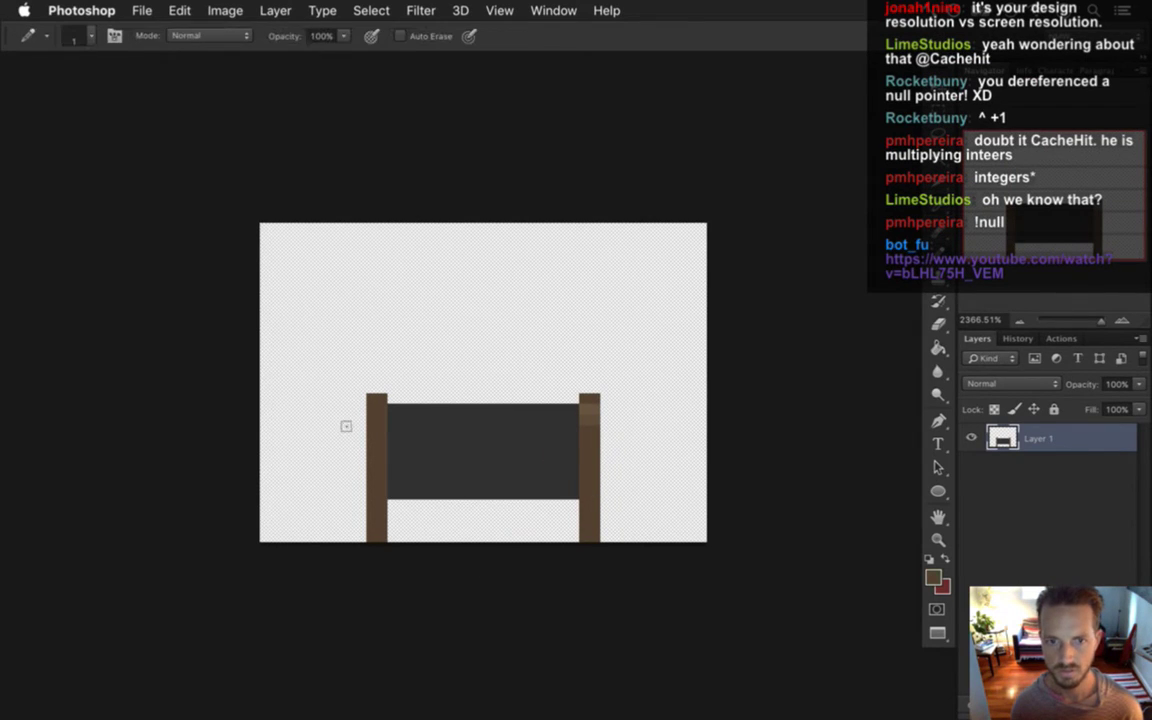
pyautogui.moveTo(392, 398); pyautogui.dragTo(392, 541)
pyautogui.moveTo(573, 397); pyautogui.dragTo(572, 541)
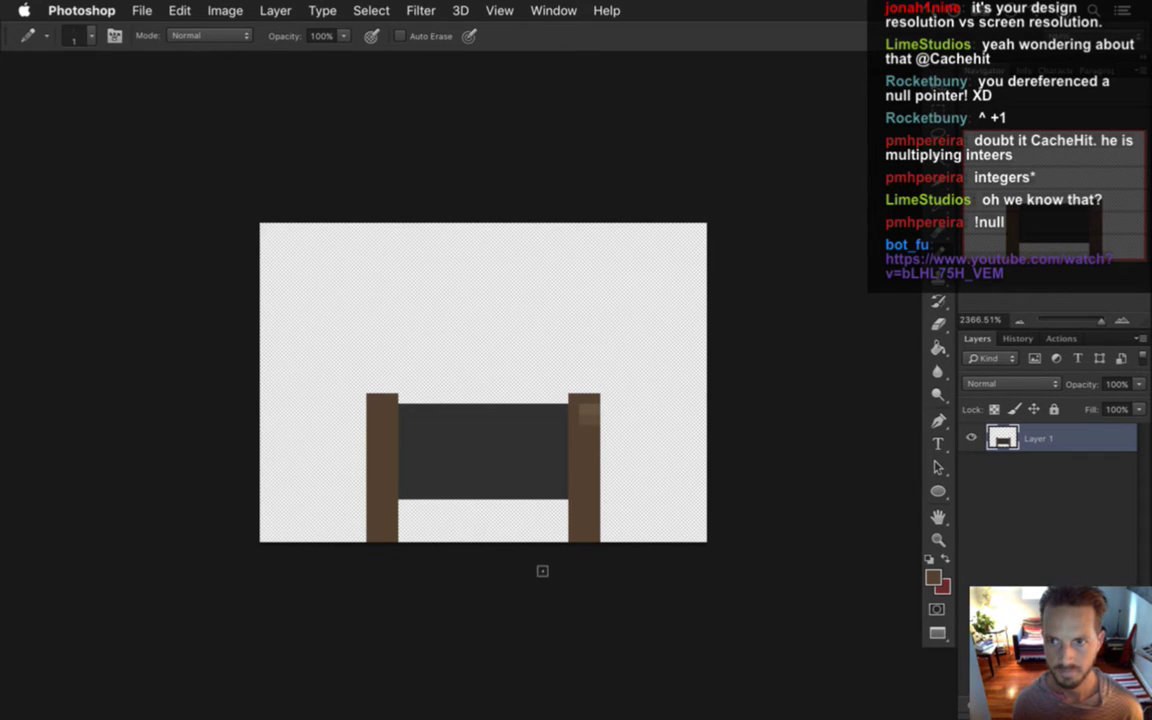
pyautogui.moveTo(405, 425)
pyautogui.mouseDown()
pyautogui.moveTo(404, 398)
pyautogui.moveTo(402, 540)
pyautogui.mouseUp()
pyautogui.moveTo(562, 398)
pyautogui.mouseDown()
pyautogui.moveTo(557, 578)
pyautogui.moveTo(564, 523)
pyautogui.moveTo(563, 578)
pyautogui.mouseUp()
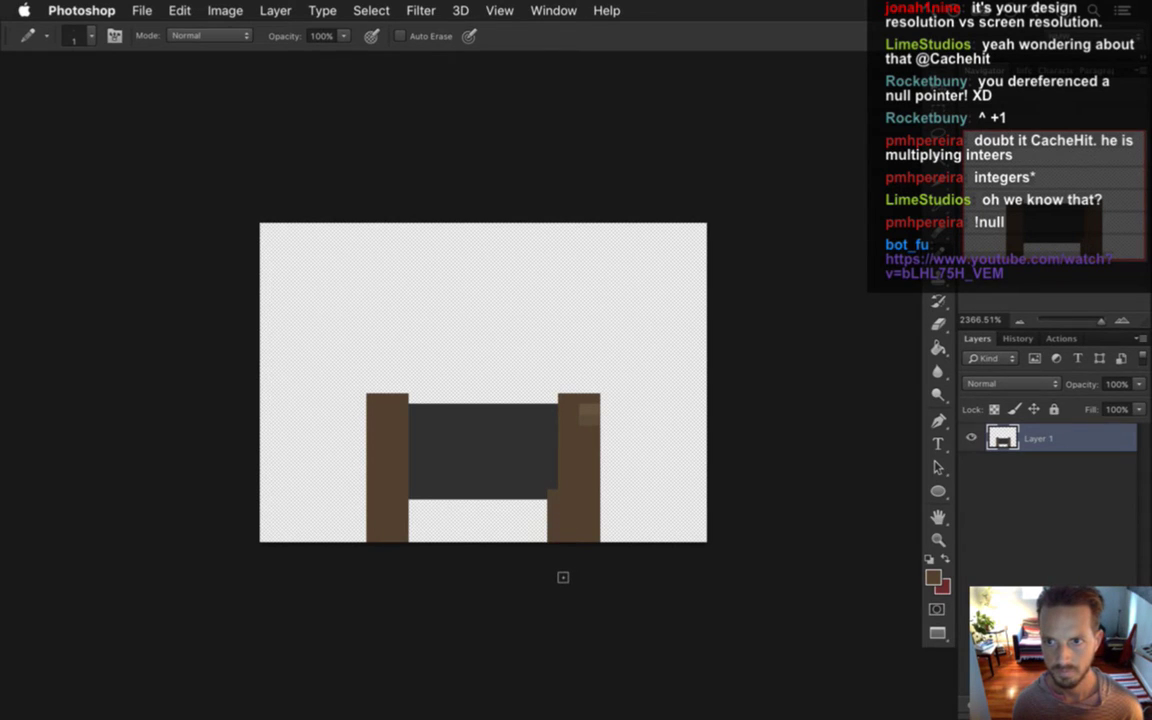
# Repaint the stray brown pixel at the panel's lower corner in sampled dark grey and erase the extra brown strip beside the right post.
pyautogui.press('i')
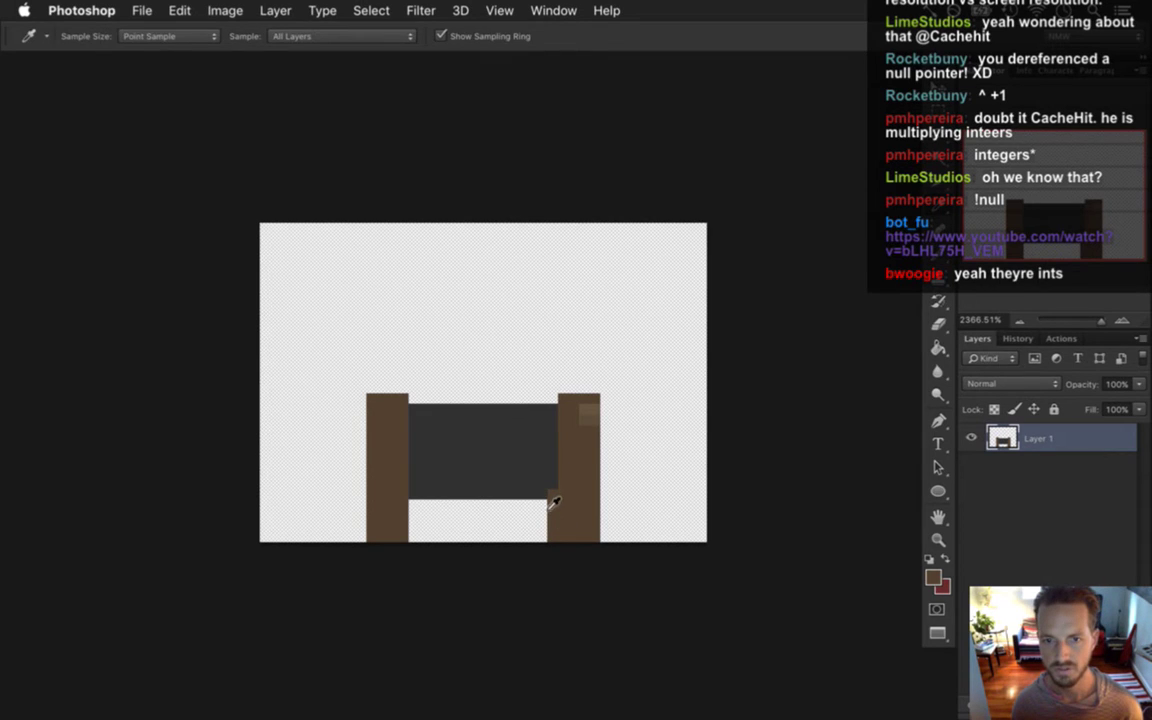
pyautogui.press('e')
pyautogui.press('i')
pyautogui.click(548, 488)
pyautogui.press('b')
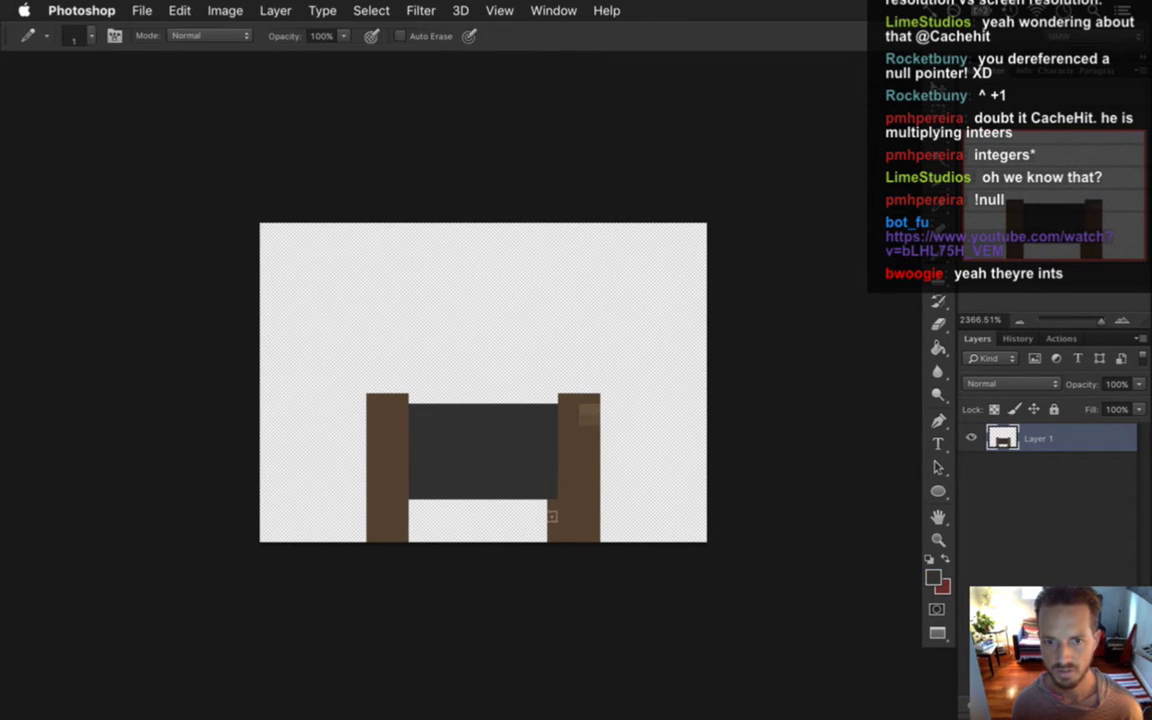
pyautogui.click(547, 492)
pyautogui.press('e')
pyautogui.hotkey('ctrl', 'z')
pyautogui.press('[')
pyautogui.press('[')
pyautogui.press('[')
pyautogui.press('[')
pyautogui.press('[')
pyautogui.press('[')
pyautogui.press('[')
# Select the right post with the adjoining part of the panel and move it two pixels left.
pyautogui.press('m')
pyautogui.moveTo(516, 360); pyautogui.dragTo(643, 600)
pyautogui.press('v')
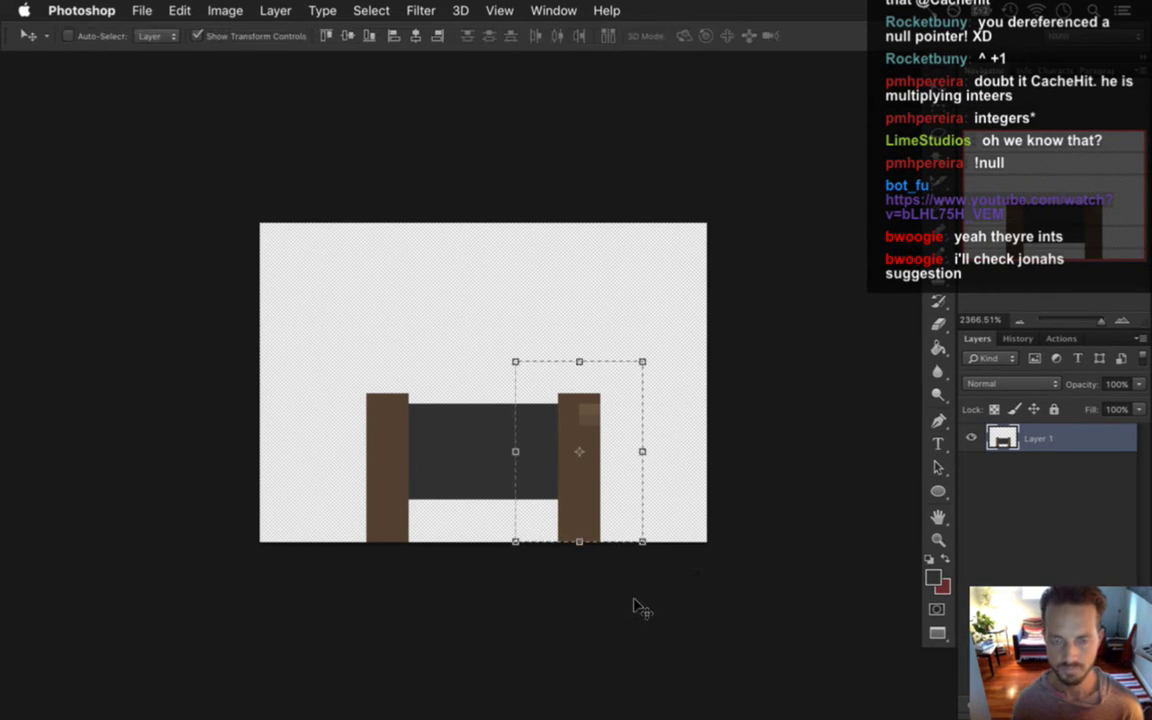
pyautogui.press('Left')
pyautogui.press('Left')
pyautogui.press('m')
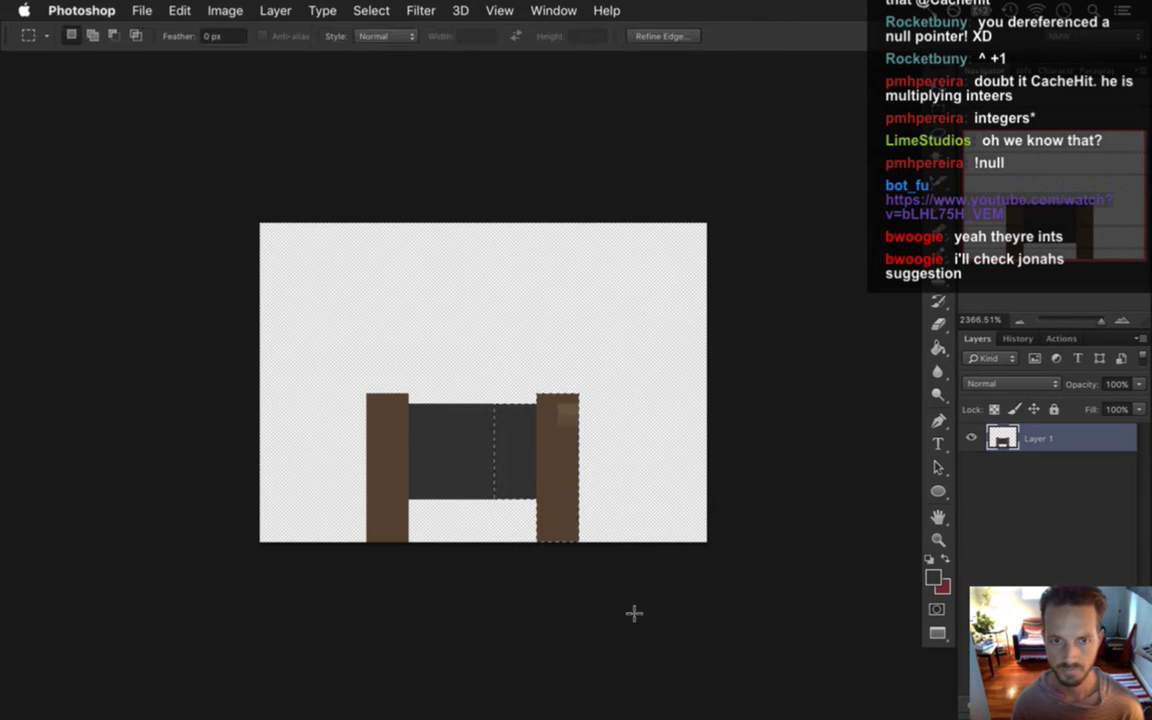
# Select the left post with the adjoining part of the panel and move it two pixels right.
pyautogui.moveTo(313, 351); pyautogui.dragTo(445, 581)
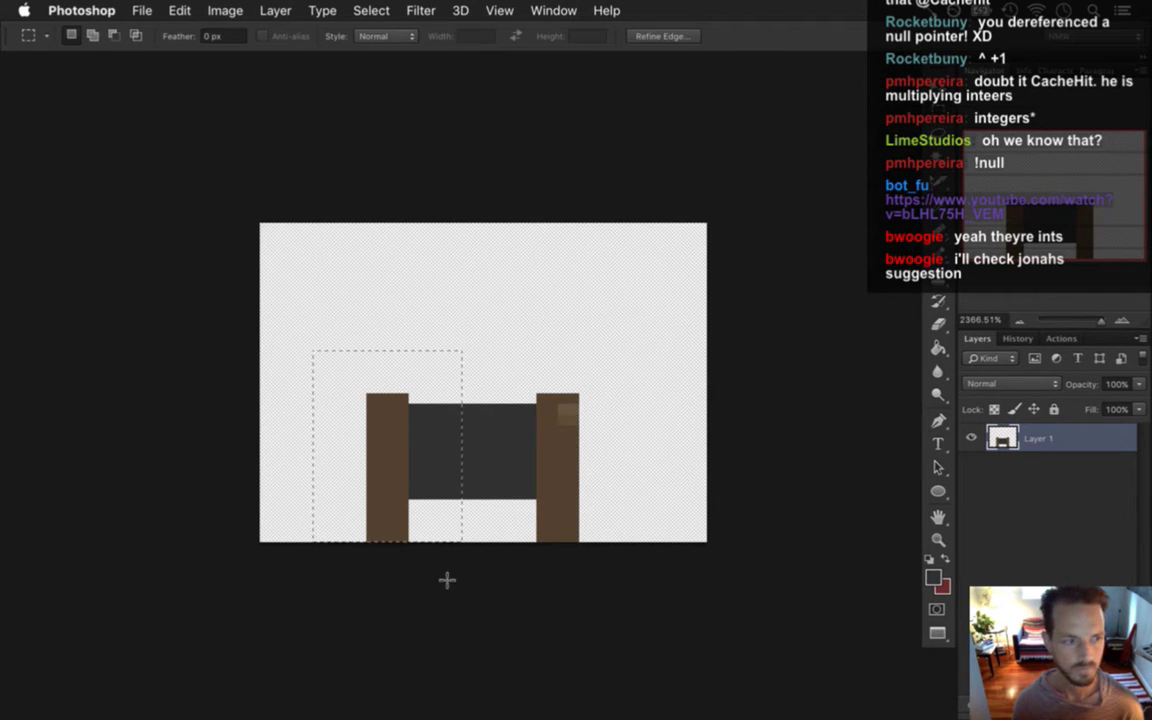
pyautogui.press('v')
pyautogui.press('Right')
pyautogui.press('Right')
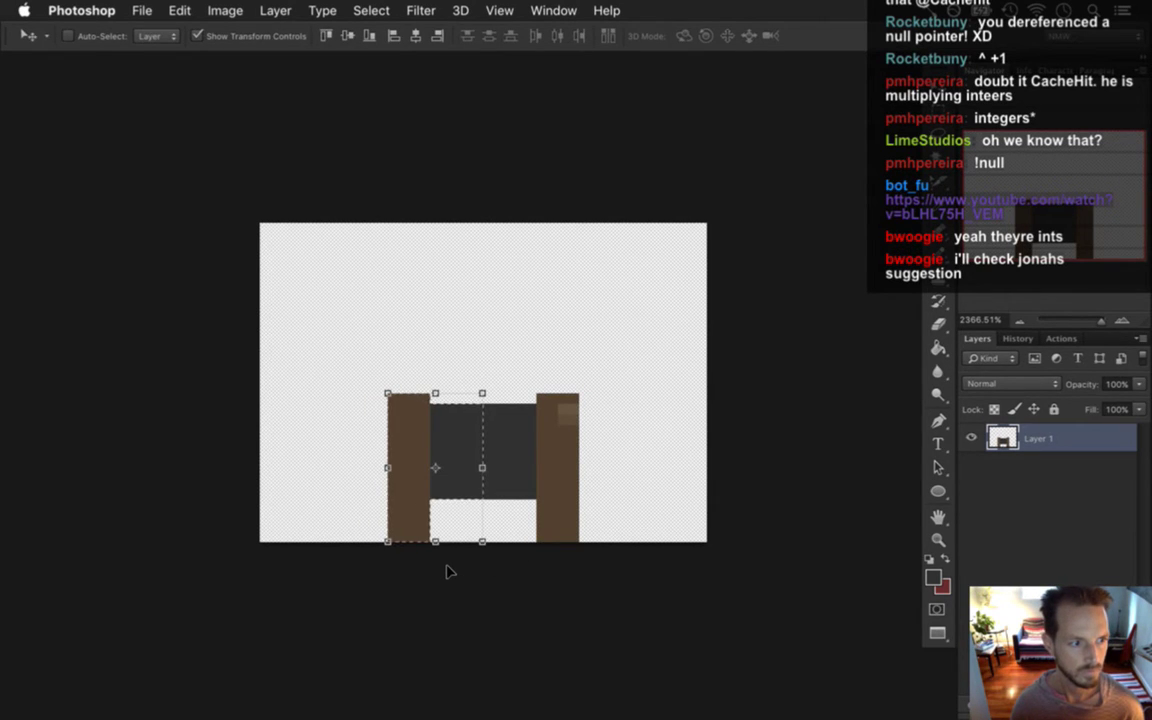
# Deselect the left post and compare the margins beside both posts with marquee selections to check the sprite's horizontal centring.
pyautogui.press('m')
pyautogui.click(478, 336)
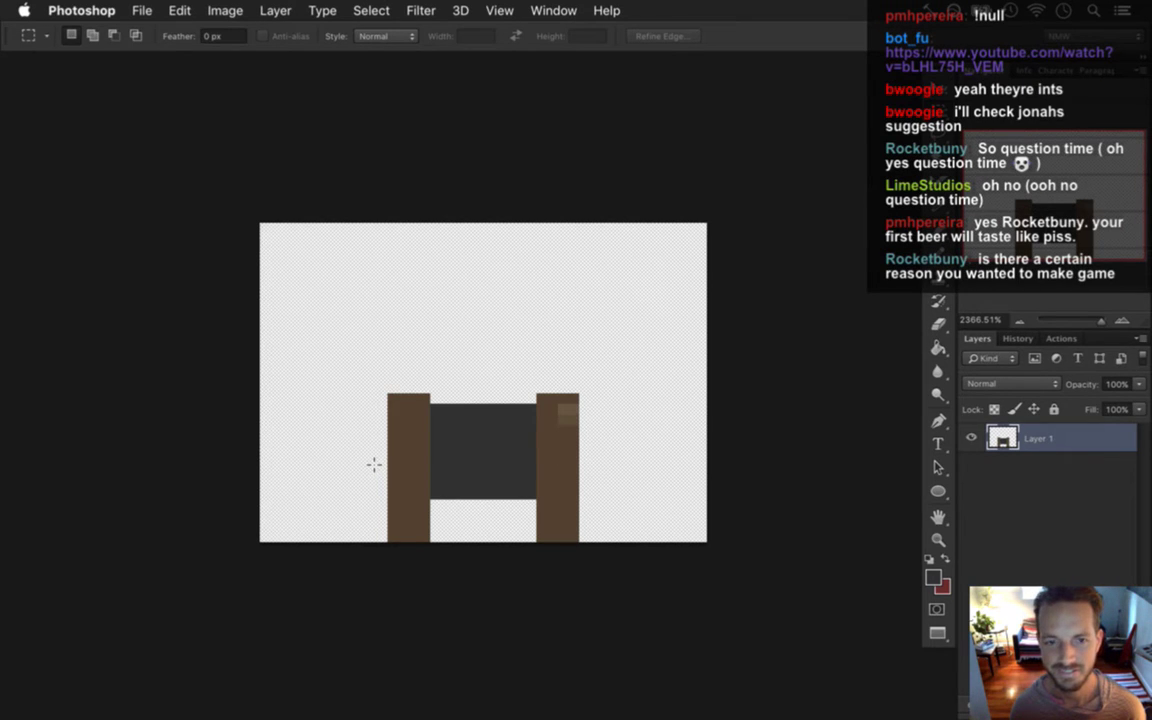
pyautogui.moveTo(245, 360); pyautogui.dragTo(477, 485)
pyautogui.moveTo(484, 363); pyautogui.dragTo(739, 492)
pyautogui.click(472, 353)
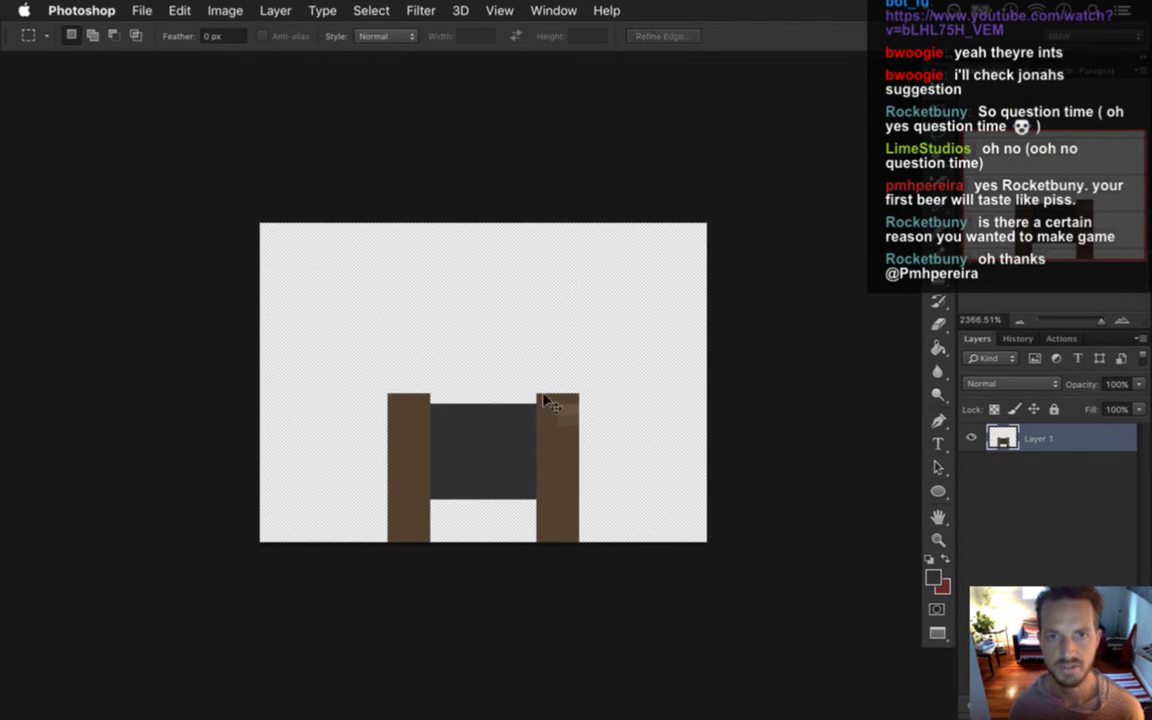
# Export the sprite for web as a transparent PNG-24 named Gate2Switch0.png in the Common folder.
pyautogui.press('super+alt+shift+s')
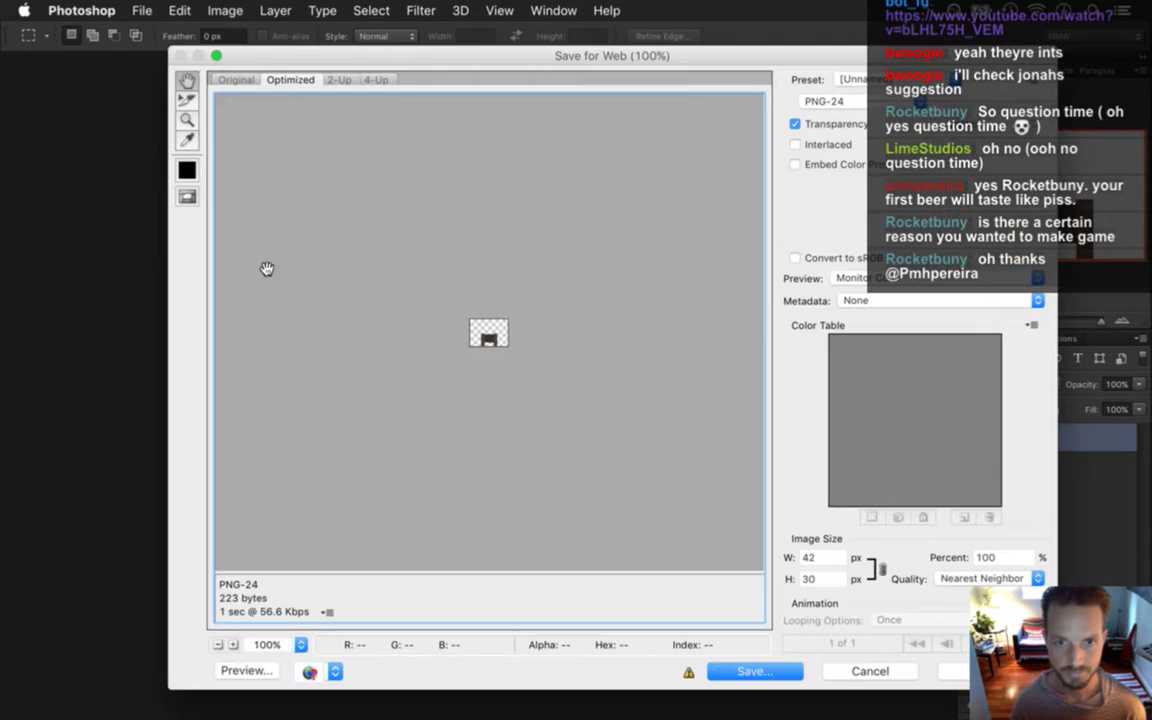
pyautogui.press('Return')
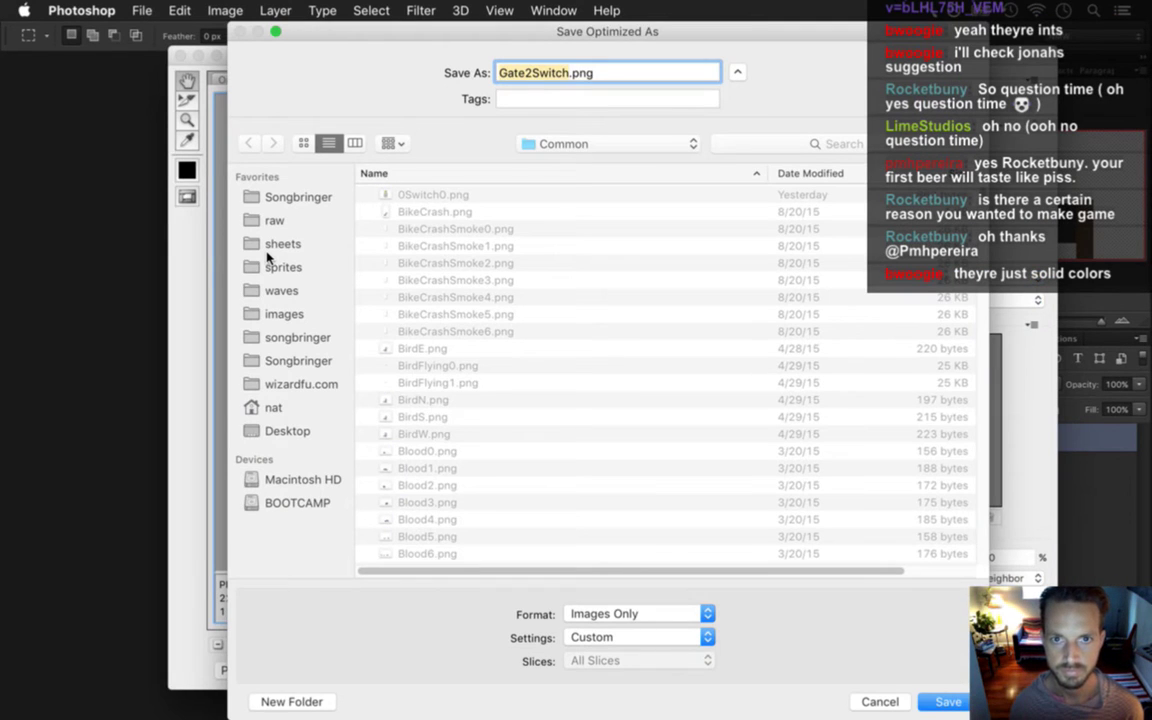
pyautogui.press('Right')
pyautogui.write('0')
pyautogui.press('Return')
pyautogui.press('Return')
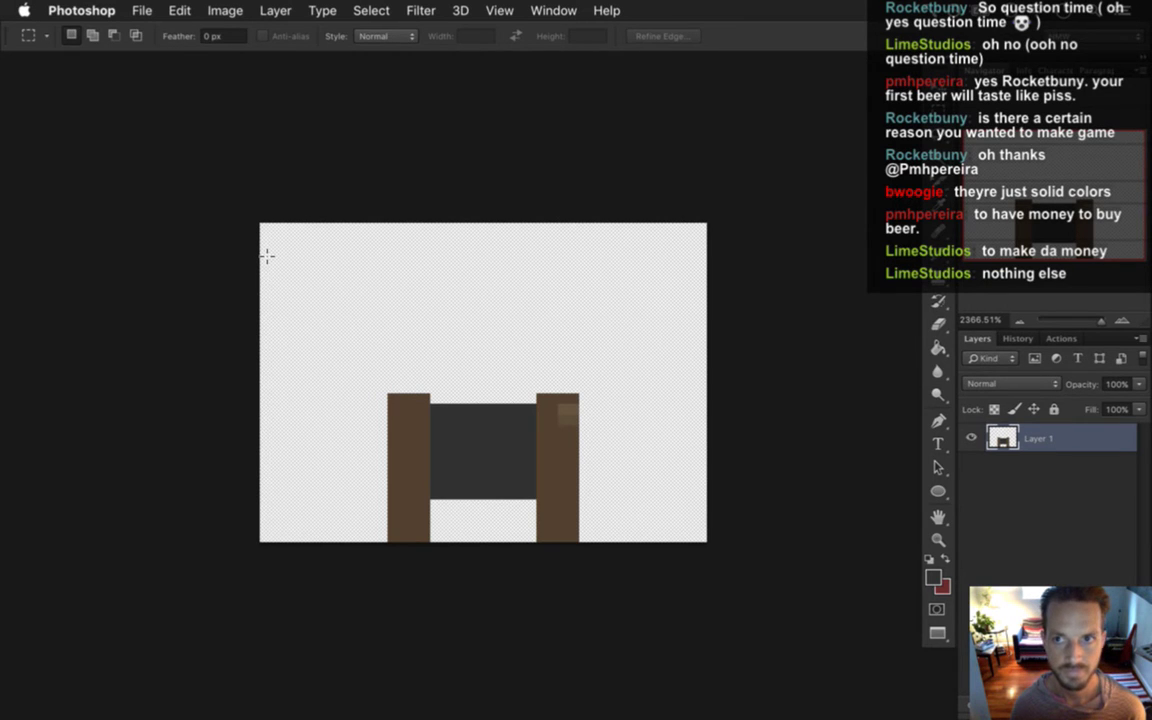
# Switch to Xcode, run Songbringer, inspect the gate switch by the pond while walking the character, and quit the game.
pyautogui.press('super+Tab')
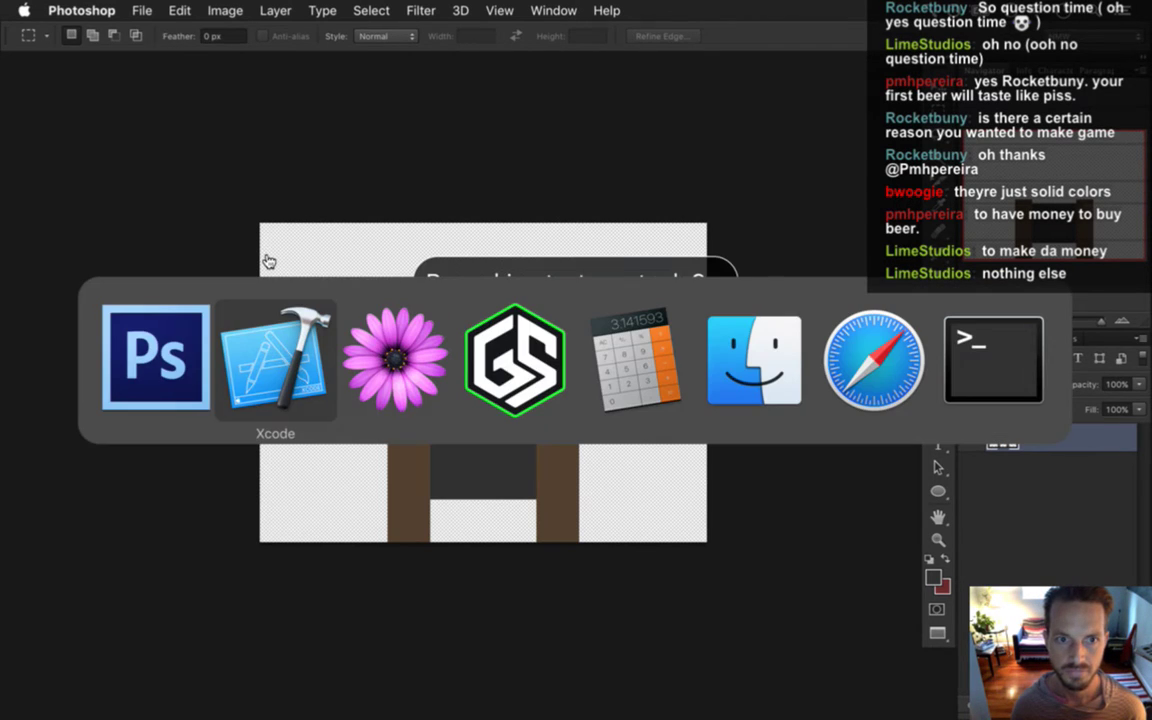
pyautogui.press('super+r')
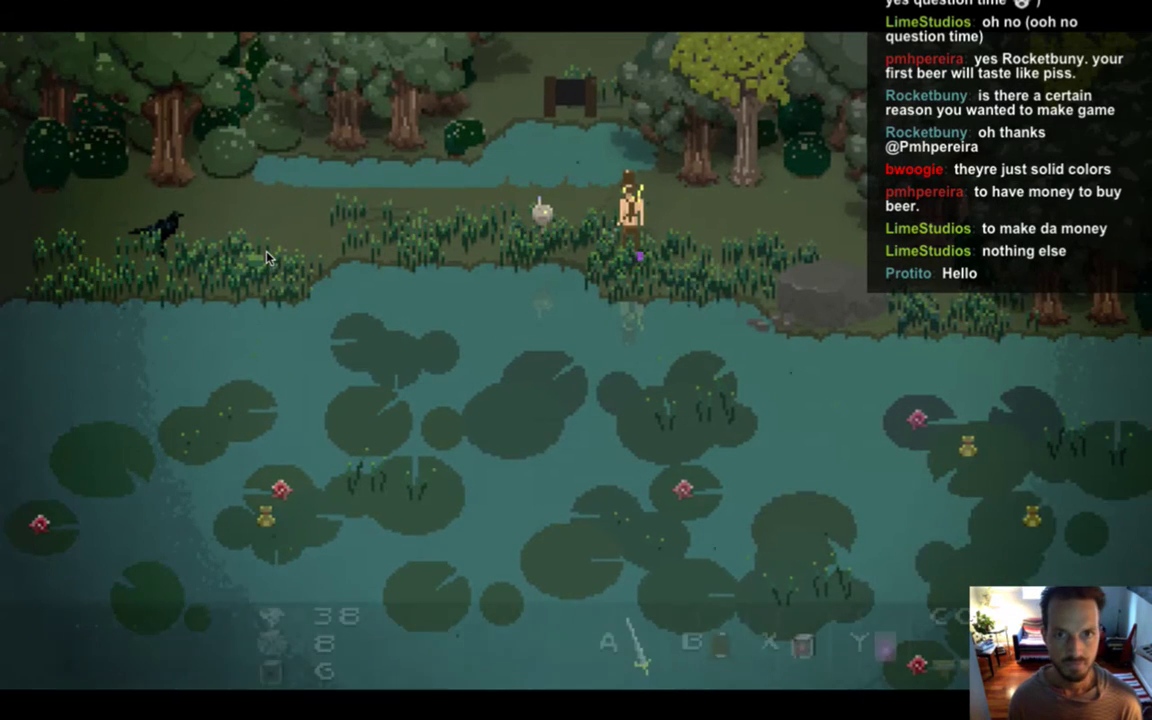
pyautogui.press('Left')
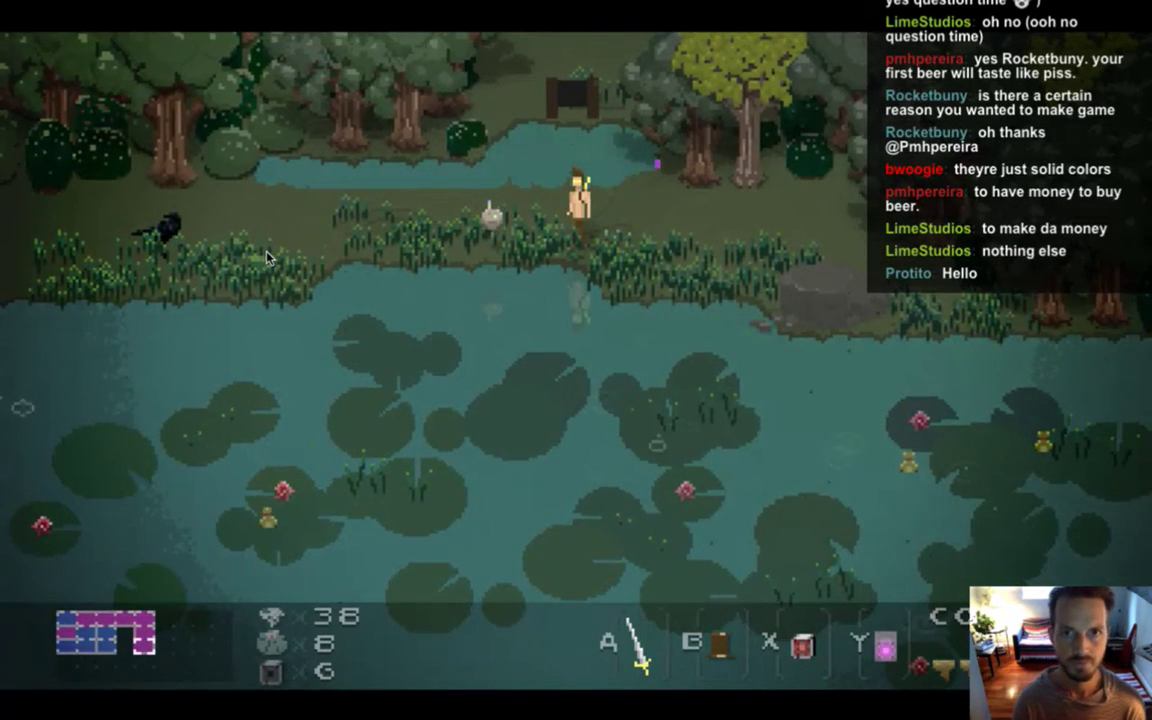
pyautogui.press('Right')
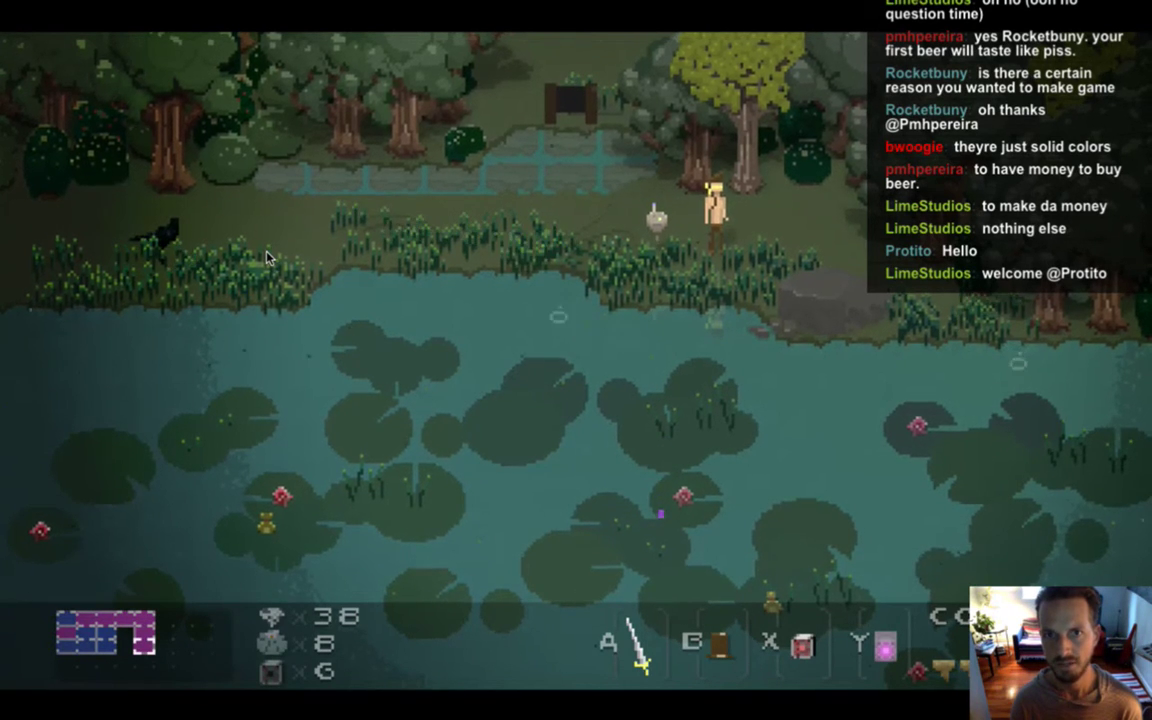
pyautogui.press('super+q')
# Return to Photoshop, add a layer beneath Layer 1, and paint a black block six pixels wide and four tall below the panel.
pyautogui.press('super+Tab')
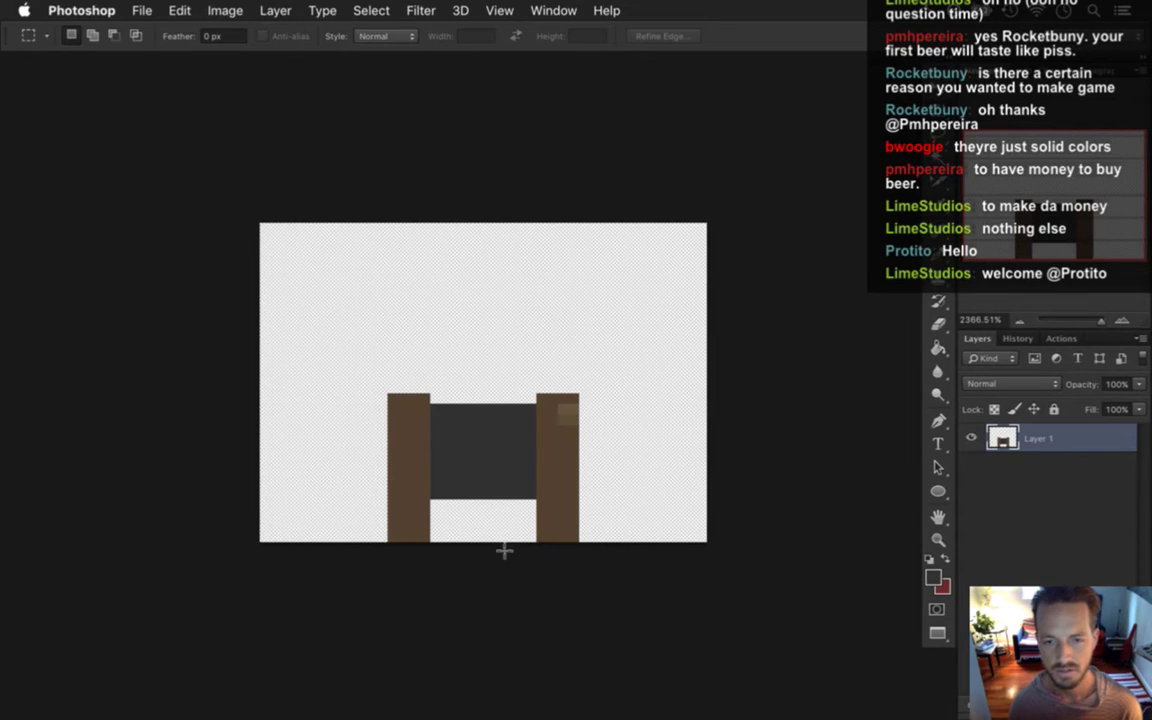
pyautogui.press('super+shift+alt+n')
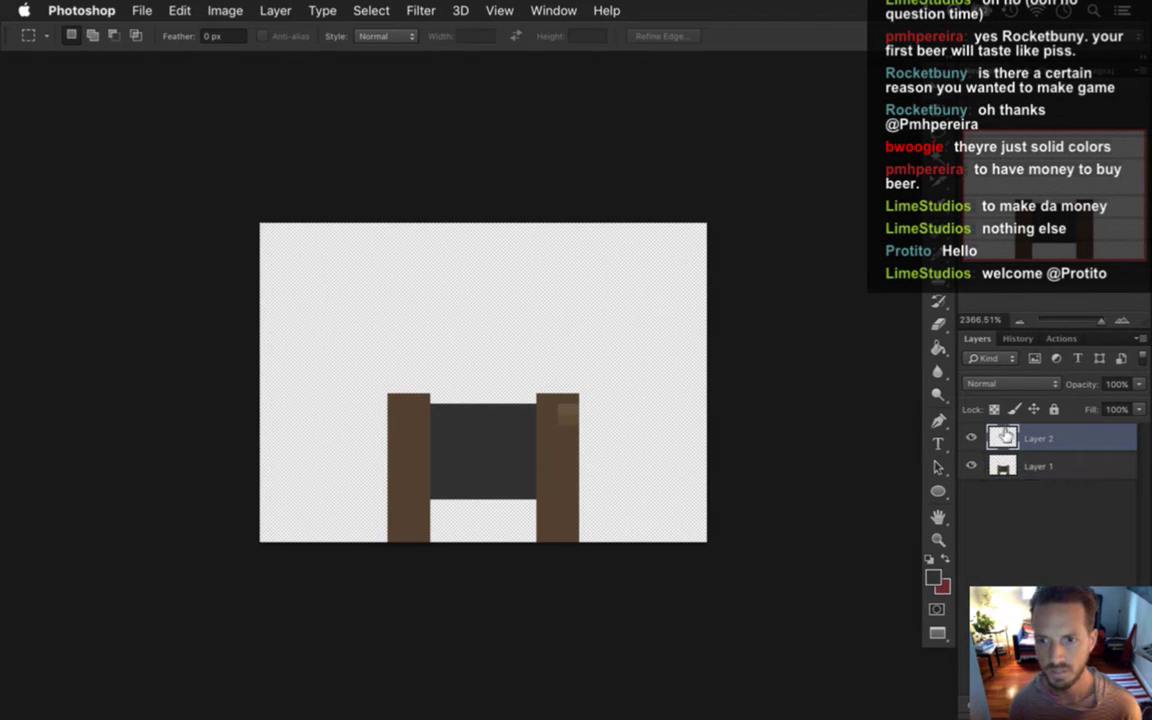
pyautogui.click(940, 587)
pyautogui.write('000')
pyautogui.click(1080, 293)
pyautogui.press('b')
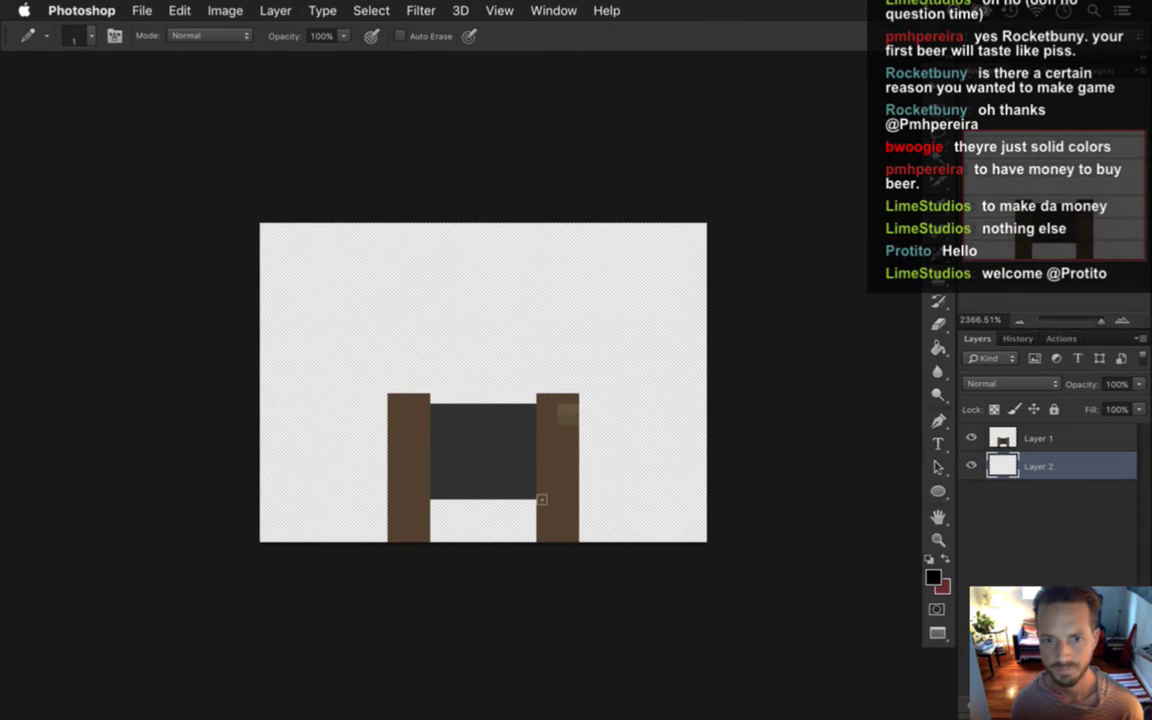
pyautogui.moveTo(477, 550)
pyautogui.mouseDown()
pyautogui.moveTo(480, 500)
pyautogui.moveTo(467, 503)
pyautogui.moveTo(499, 540)
pyautogui.moveTo(456, 503)
pyautogui.moveTo(509, 503)
pyautogui.mouseUp()
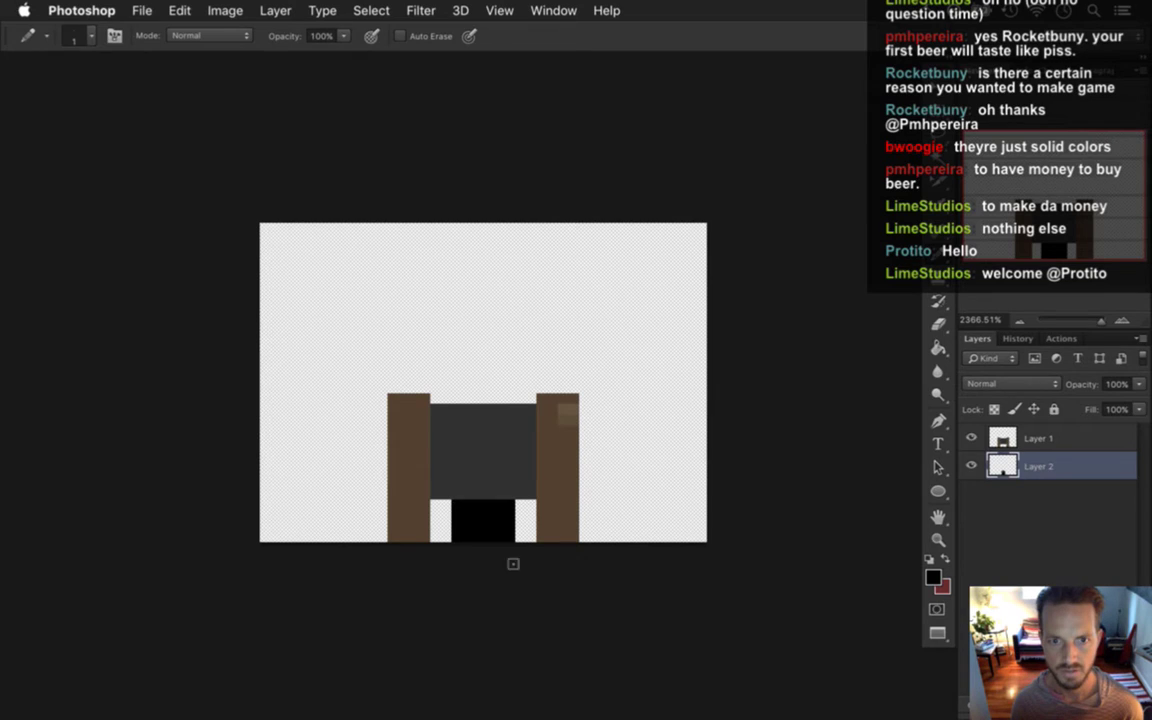
# Extend both posts upward by two pixel rows, painting with light browns sampled from the right post's highlight.
pyautogui.press('i')
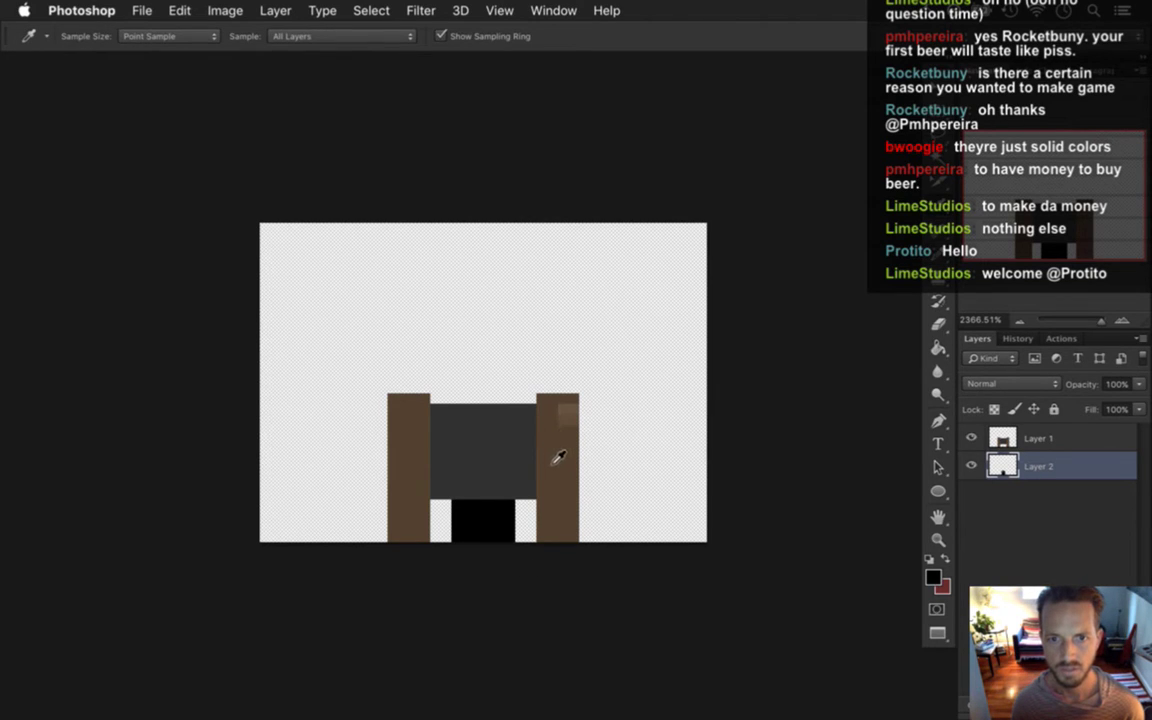
pyautogui.click(570, 421)
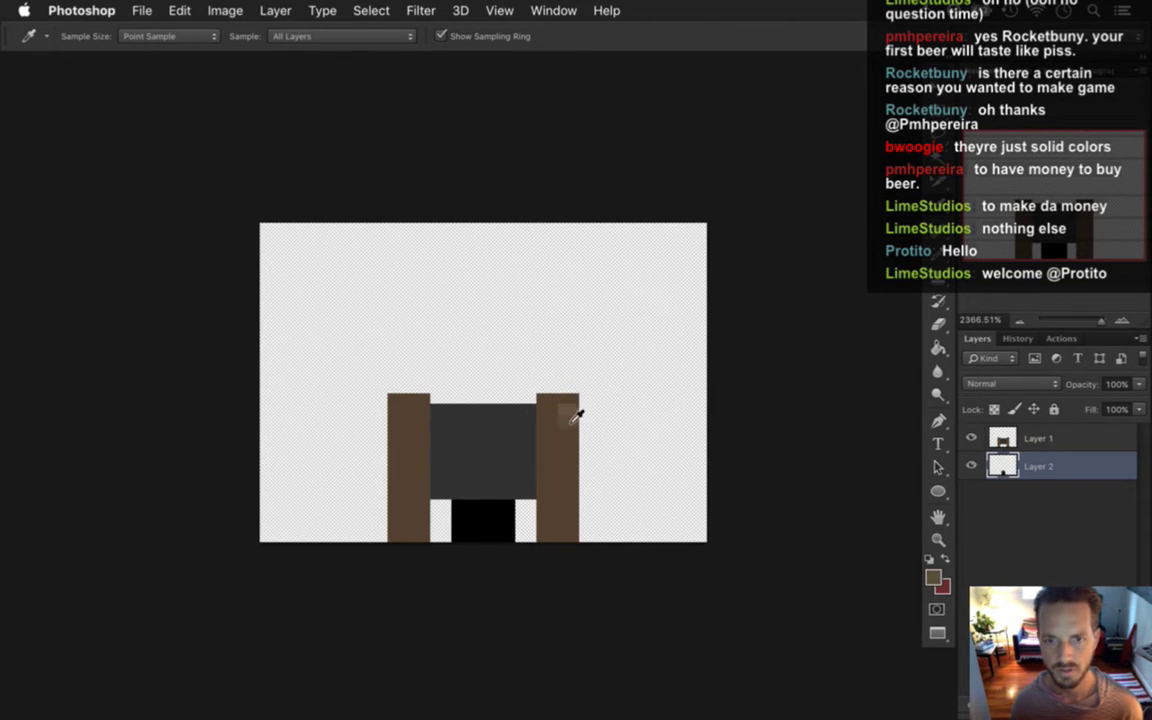
pyautogui.press('b')
pyautogui.moveTo(540, 388); pyautogui.dragTo(566, 388)
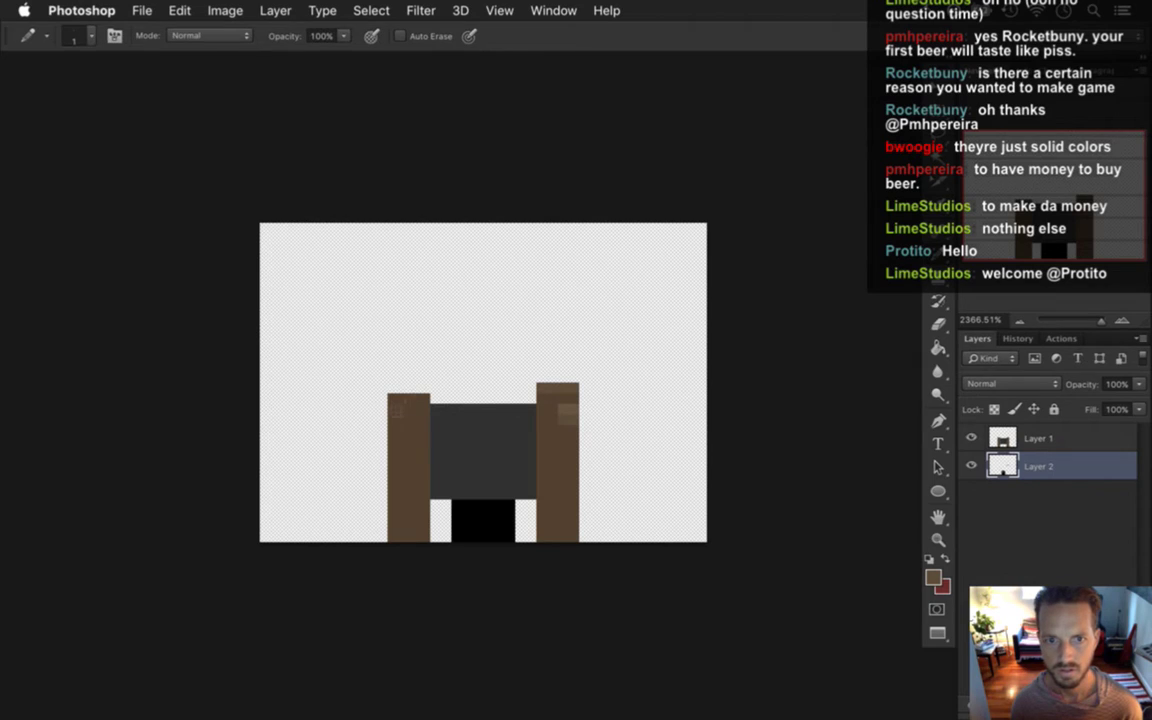
pyautogui.moveTo(393, 388); pyautogui.dragTo(425, 388)
pyautogui.keyDown('alt'); pyautogui.click(570, 418); pyautogui.keyUp('alt')
pyautogui.moveTo(541, 377); pyautogui.dragTo(563, 377)
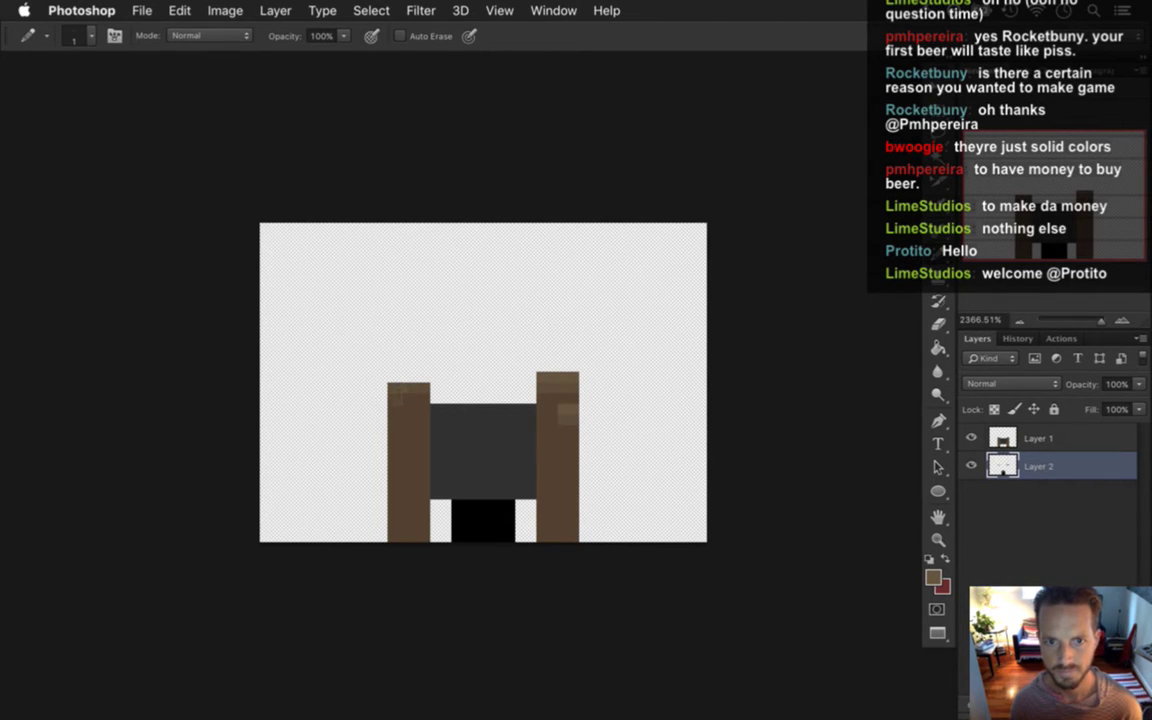
pyautogui.moveTo(391, 377); pyautogui.dragTo(427, 377)
# Add sampled light-brown highlight pixels to the second row of both post tops and erase the stray pixel beside the left post.
pyautogui.keyDown('alt'); pyautogui.click(406, 398); pyautogui.keyUp('alt')
pyautogui.keyDown('alt'); pyautogui.click(571, 415); pyautogui.keyUp('alt')
pyautogui.keyDown('alt'); pyautogui.click(404, 385); pyautogui.keyUp('alt')
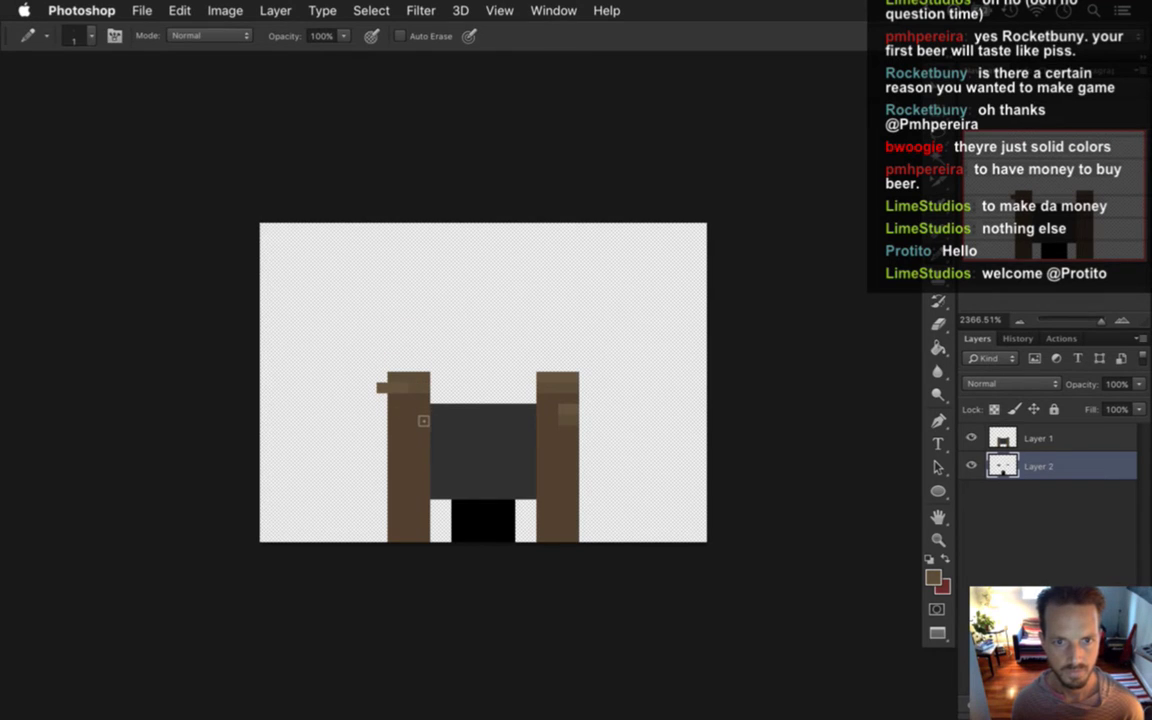
pyautogui.press('e')
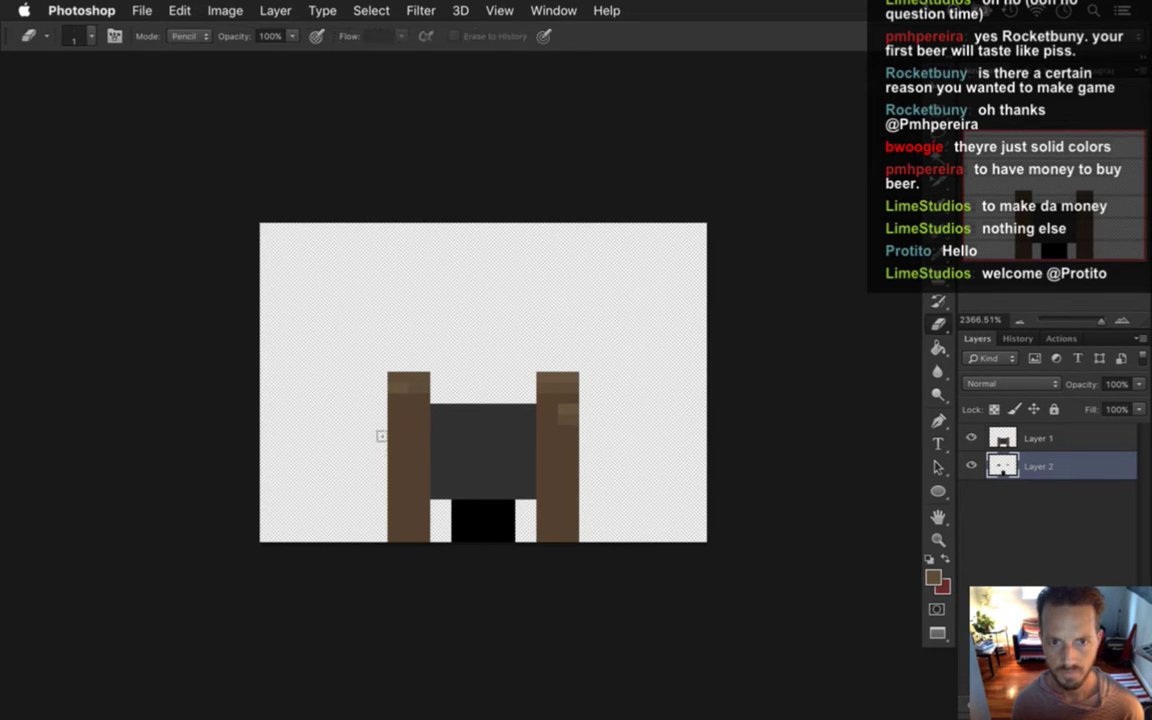
# Merge Layer 2 and Layer 1 into a single layer.
pyautogui.keyDown('shift'); pyautogui.click(1062, 437); pyautogui.keyUp('shift')
pyautogui.rightClick(1062, 437)
pyautogui.click(939, 470)
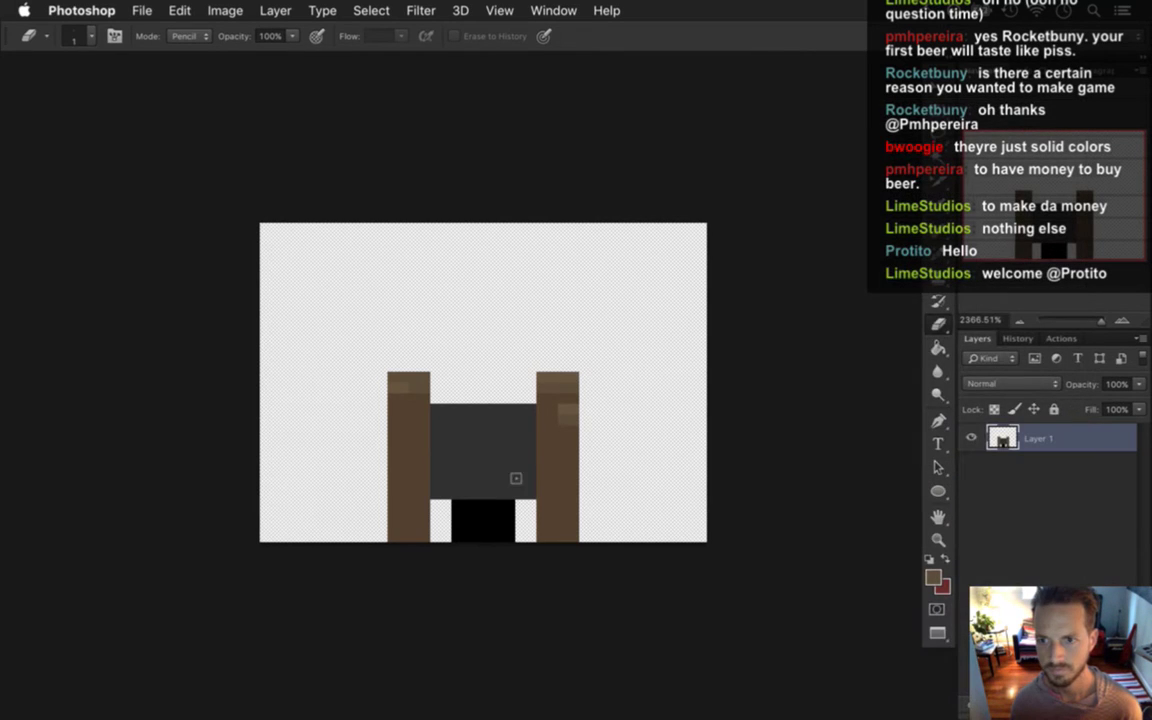
# Finish matching three-row light-brown caps on both posts and paint over the right post's old highlight with sampled post brown.
pyautogui.press('i')
pyautogui.press('b')
pyautogui.keyDown('alt'); pyautogui.click(417, 380); pyautogui.keyUp('alt')
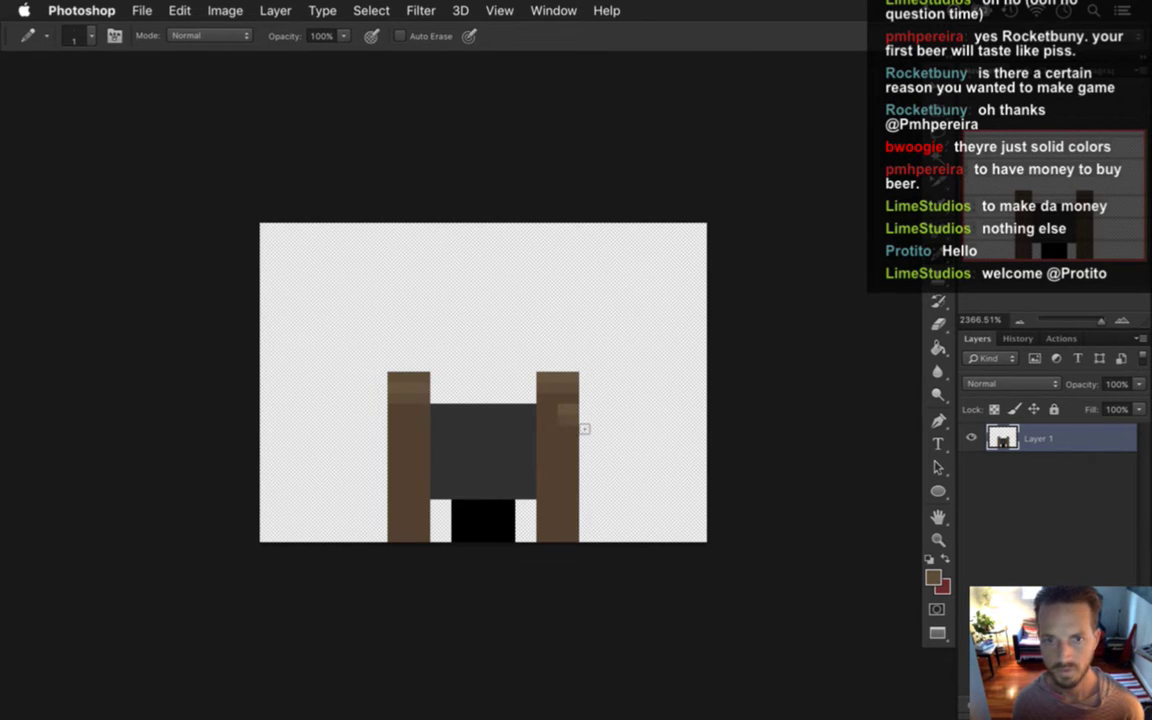
pyautogui.keyDown('alt'); pyautogui.click(562, 388); pyautogui.keyUp('alt')
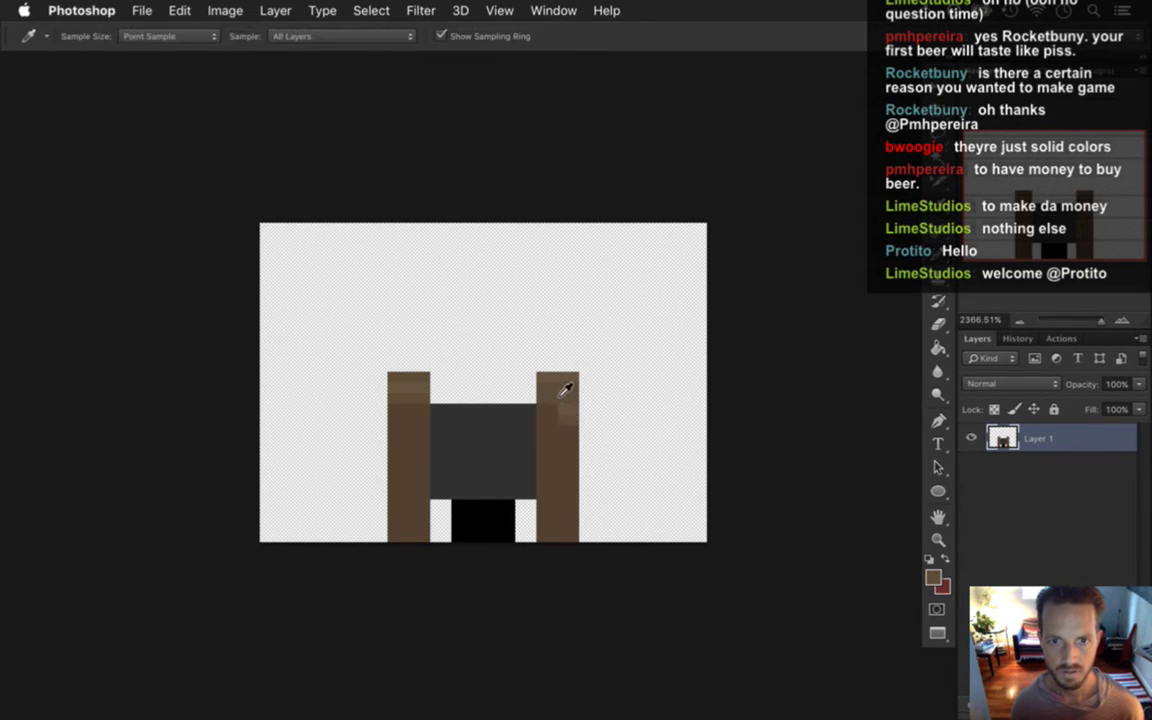
pyautogui.keyDown('alt'); pyautogui.click(561, 402); pyautogui.keyUp('alt')
pyautogui.click(567, 413)
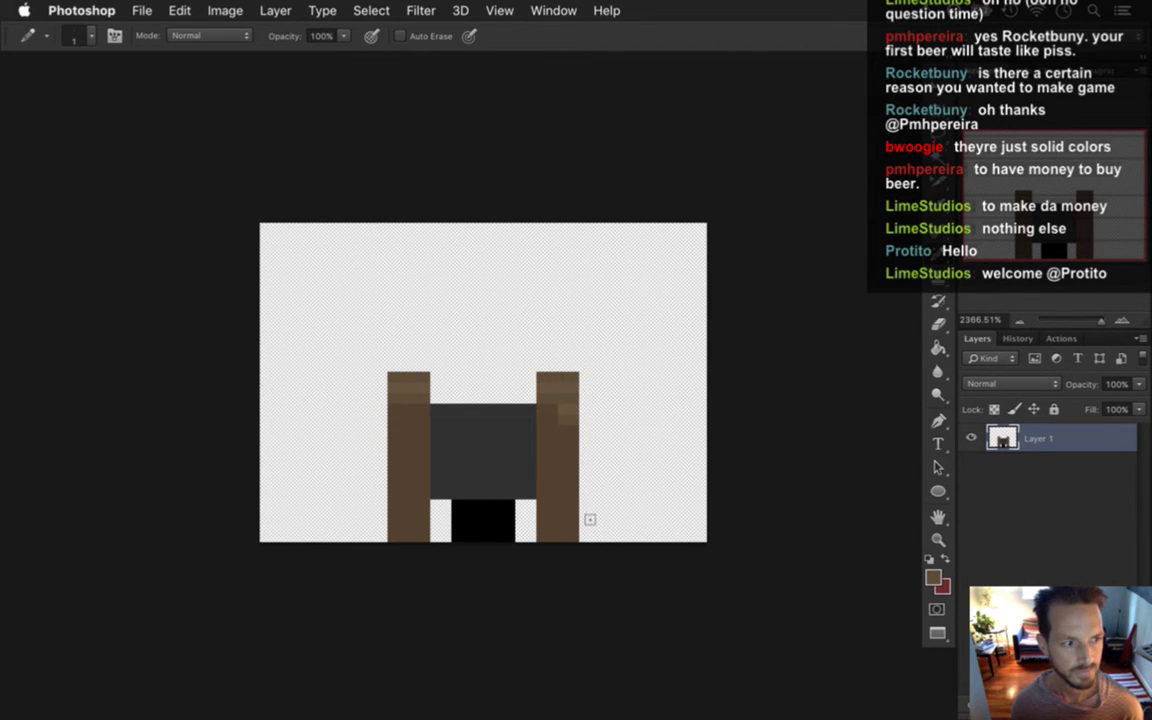
pyautogui.keyDown('alt'); pyautogui.click(519, 395); pyautogui.keyUp('alt')
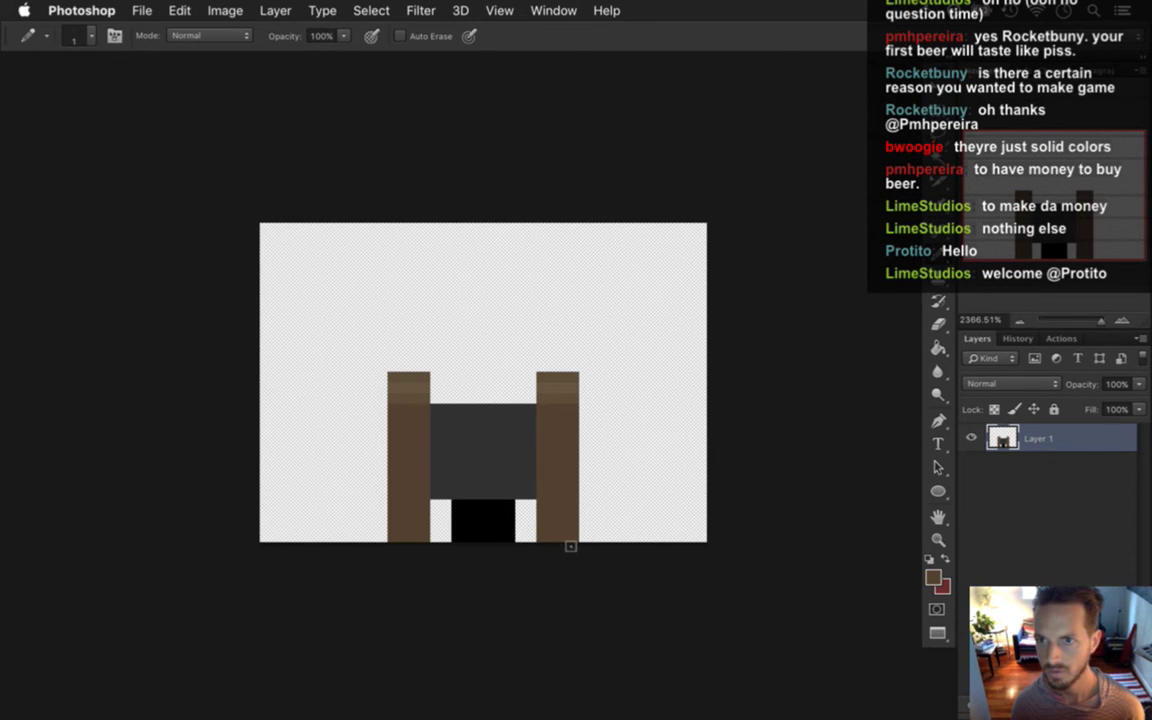
# Sample the panel's dark grey, lighten it to 28% brightness, and paint the panel's top two pixel rows with it.
pyautogui.keyDown('alt'); pyautogui.click(476, 442); pyautogui.keyUp('alt')
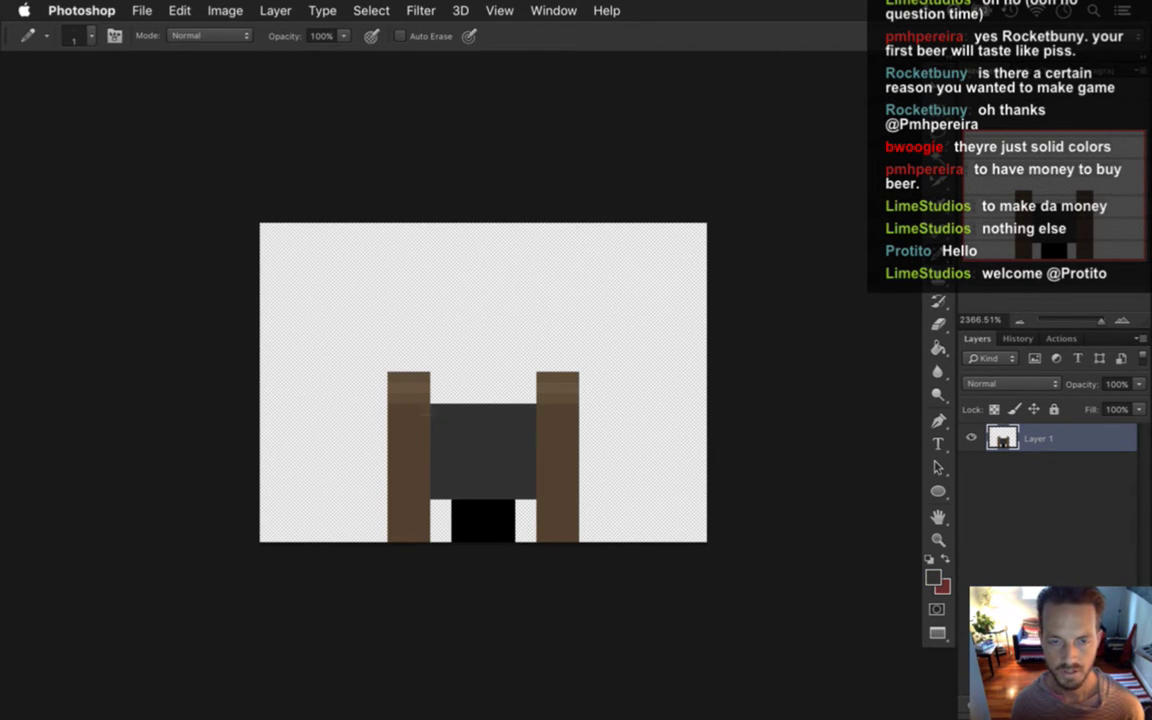
pyautogui.click(933, 578)
pyautogui.moveTo(911, 488); pyautogui.dragTo(911, 469)
pyautogui.press('Return')
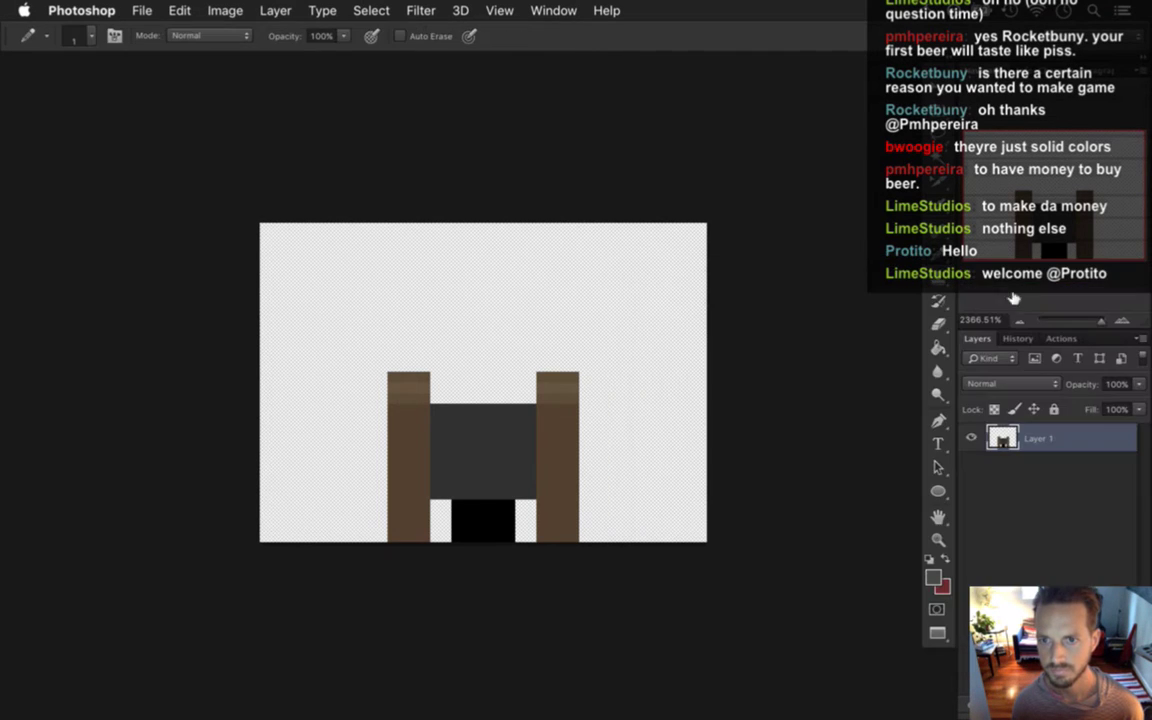
pyautogui.moveTo(476, 420)
pyautogui.mouseDown()
pyautogui.moveTo(523, 433)
pyautogui.moveTo(431, 442)
pyautogui.moveTo(527, 438)
pyautogui.mouseUp()
# Darken the grey to 24% brightness and paint the panel's first and third rows to frame the lighter highlight row.
pyautogui.click(933, 578)
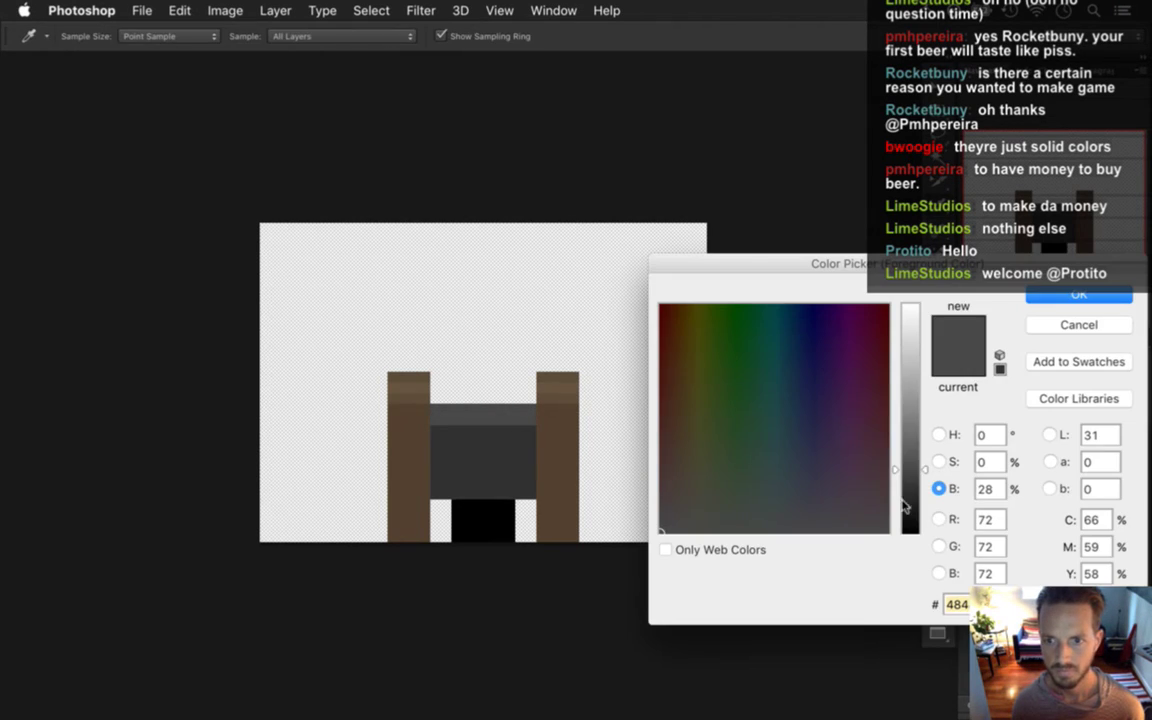
pyautogui.moveTo(911, 466); pyautogui.dragTo(911, 478)
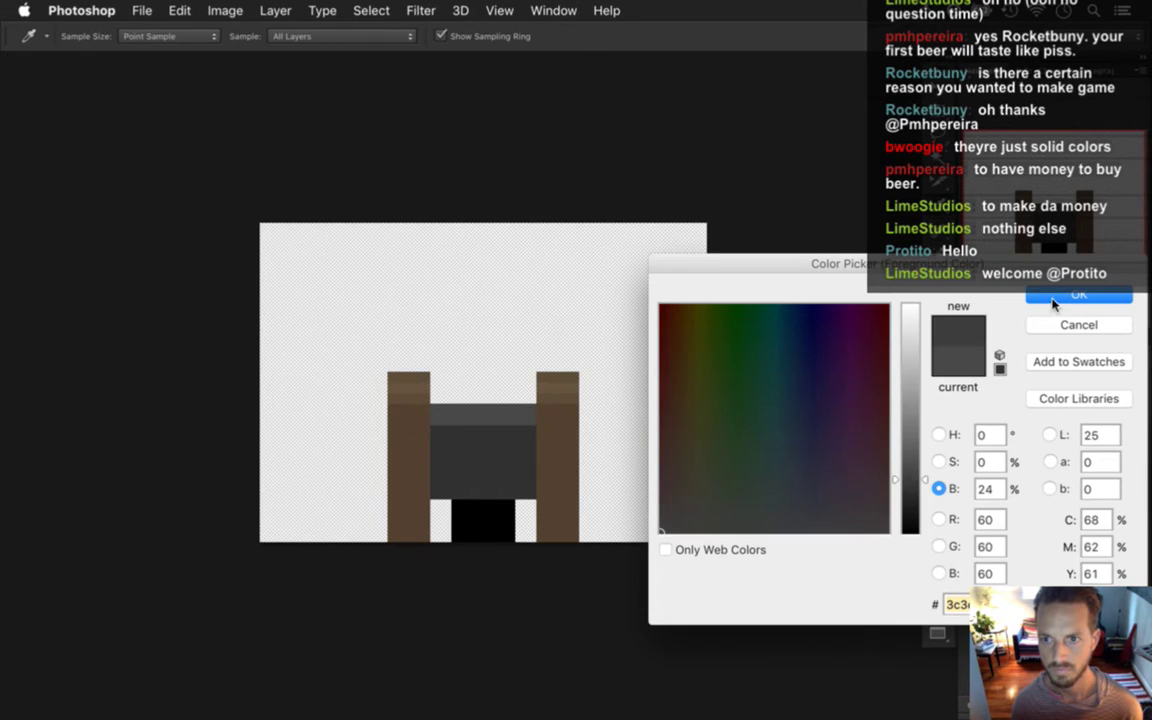
pyautogui.press('Return')
pyautogui.moveTo(465, 457)
pyautogui.mouseDown()
pyautogui.moveTo(437, 456)
pyautogui.moveTo(462, 432)
pyautogui.moveTo(531, 432)
pyautogui.mouseUp()
pyautogui.keyDown('alt'); pyautogui.click(470, 450); pyautogui.keyUp('alt')
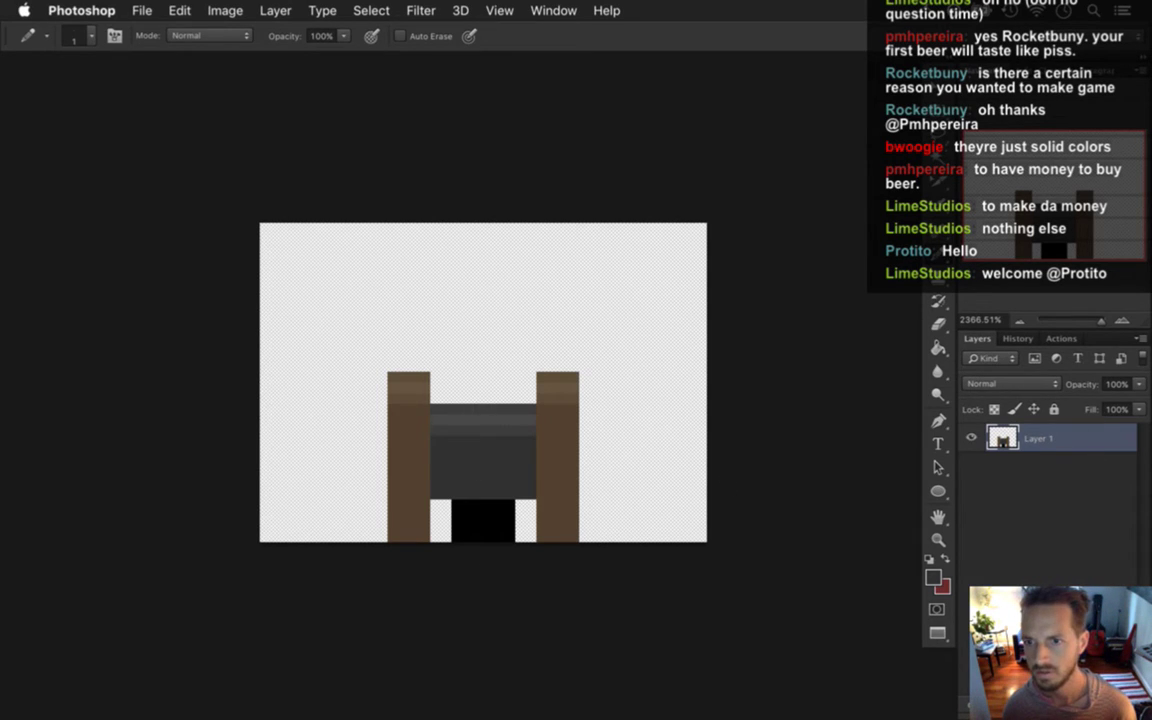
# Add a layer above Layer 1, try a one-pixel row of sampled dark grey atop the panel, and undo the stroke.
pyautogui.press('super+shift+alt+n')
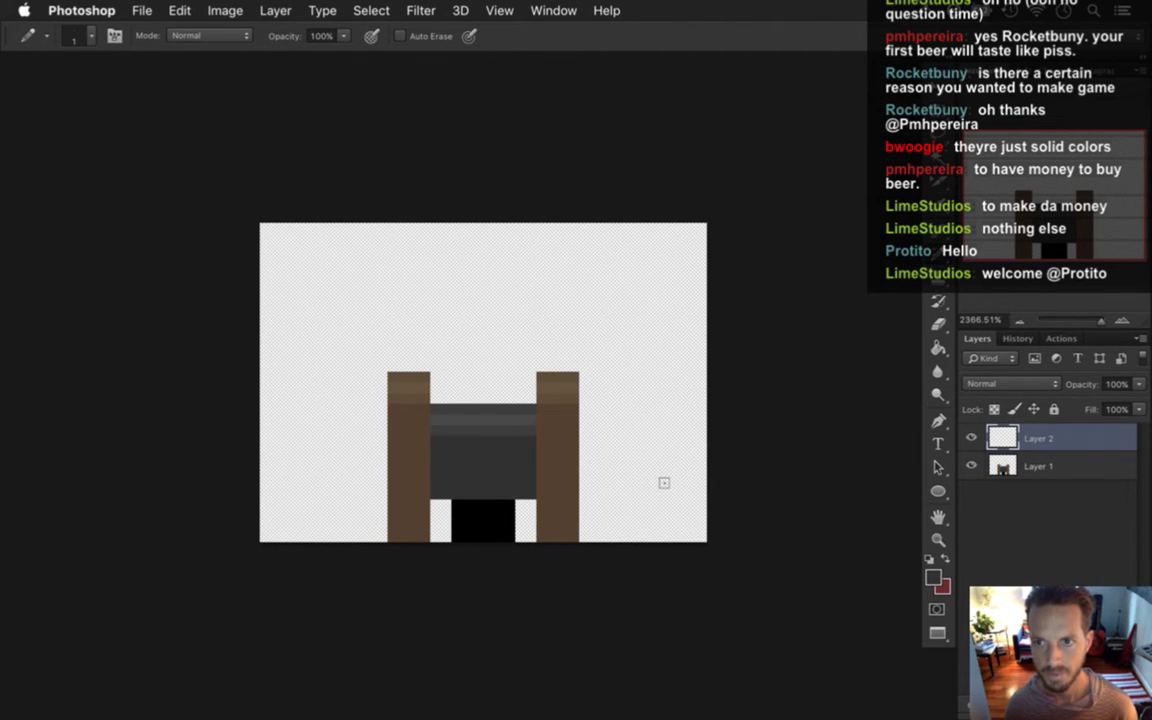
pyautogui.keyDown('alt'); pyautogui.click(476, 455); pyautogui.keyUp('alt')
pyautogui.moveTo(432, 397); pyautogui.dragTo(514, 397)
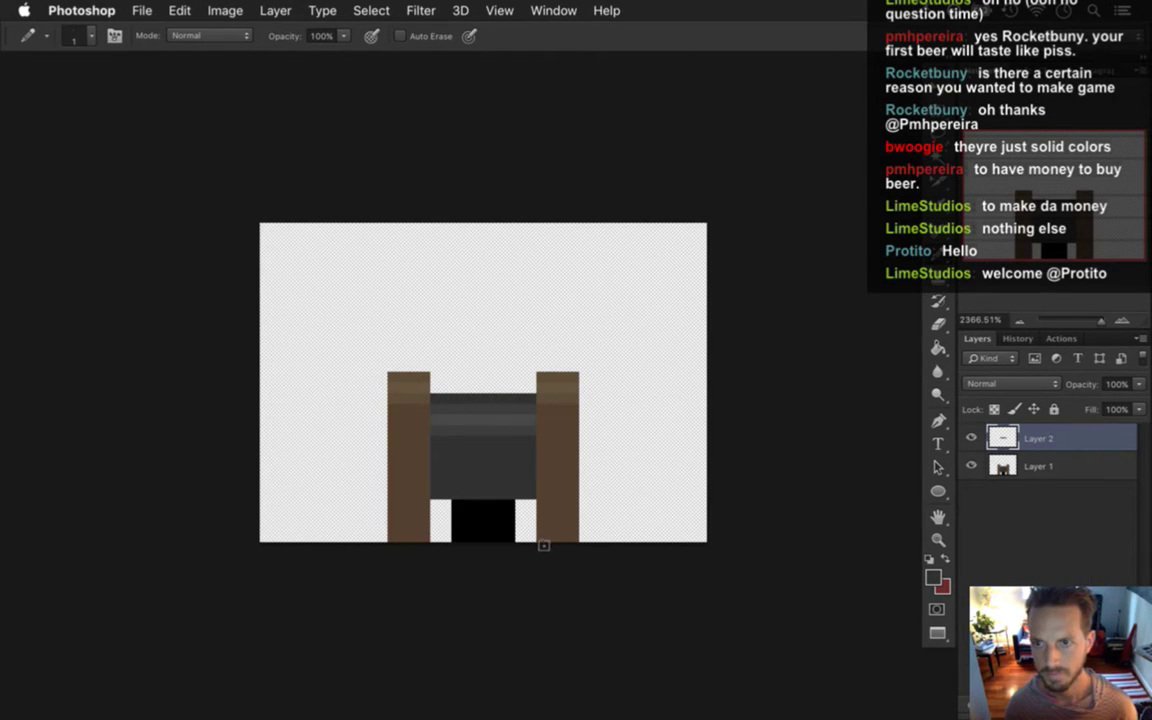
pyautogui.press('super+z')
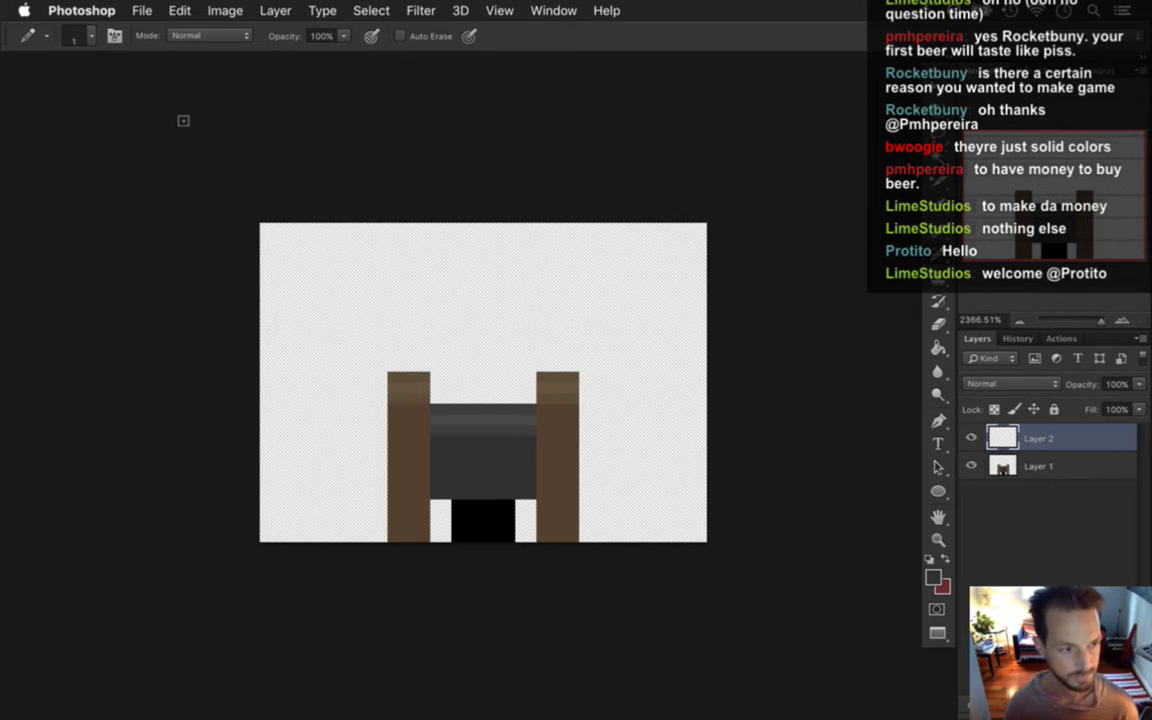
# Switch to Safari and run a Google image search for "big chain" in a new window.
pyautogui.press('super+Tab')
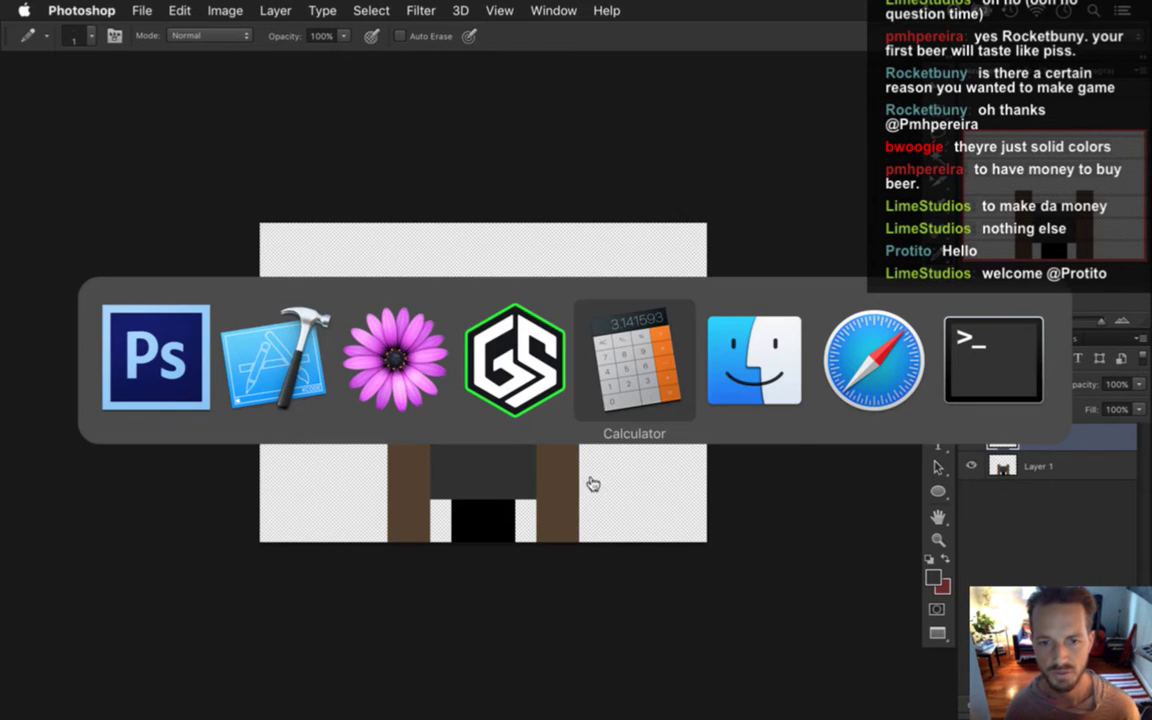
pyautogui.click(872, 414)
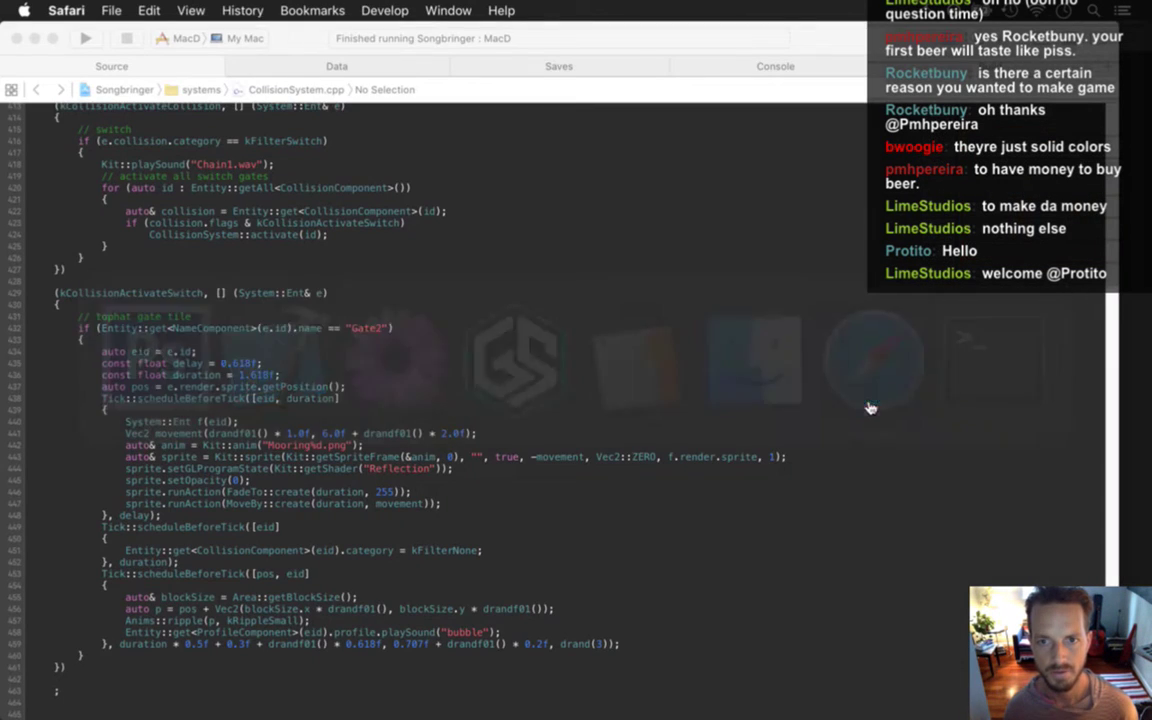
pyautogui.press('super+Tab')
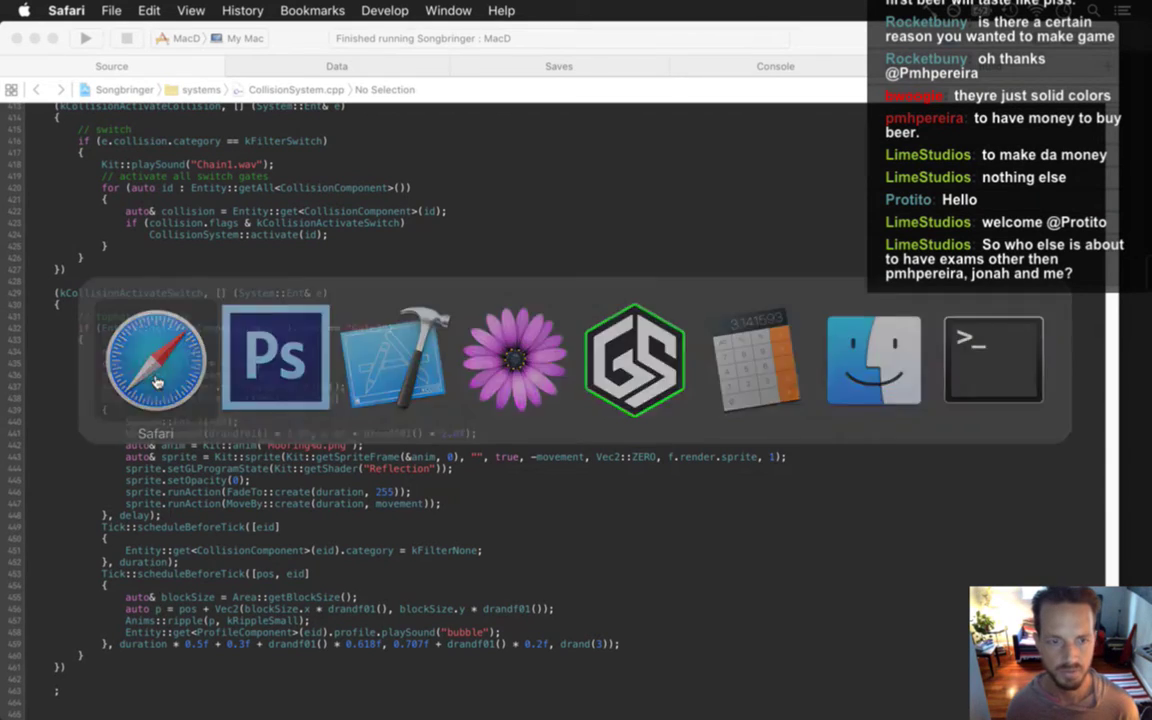
pyautogui.click(155, 385)
pyautogui.press('super+n')
pyautogui.write('big chain')
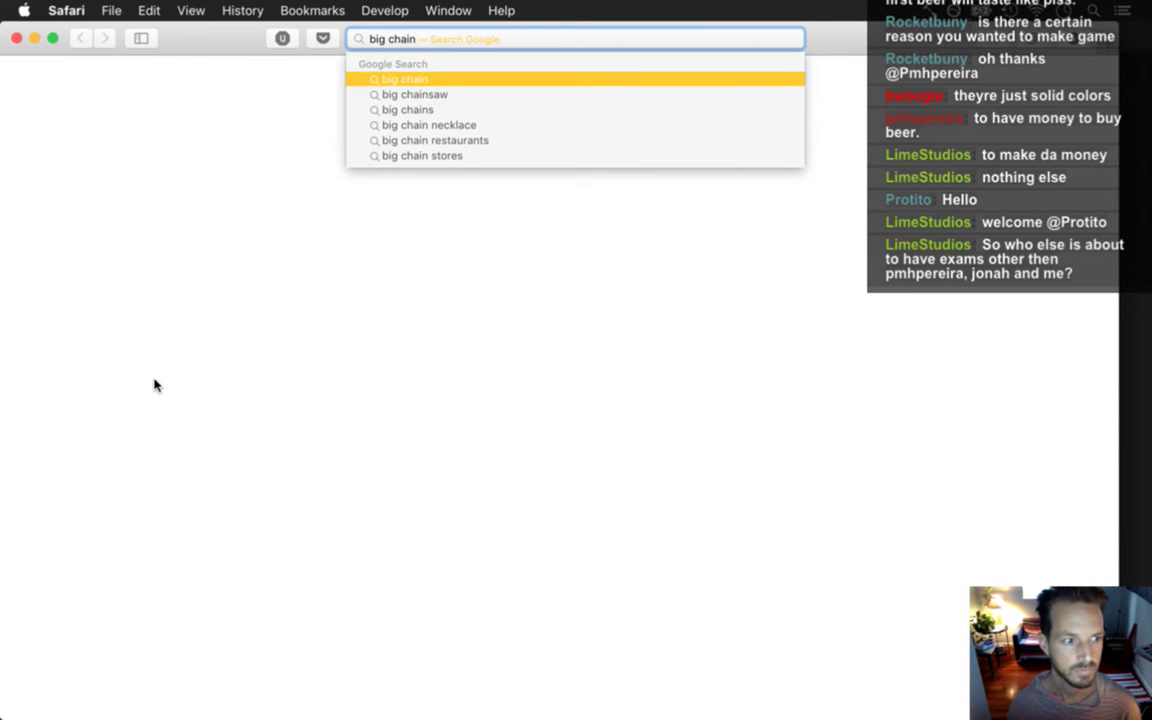
pyautogui.press('Return')
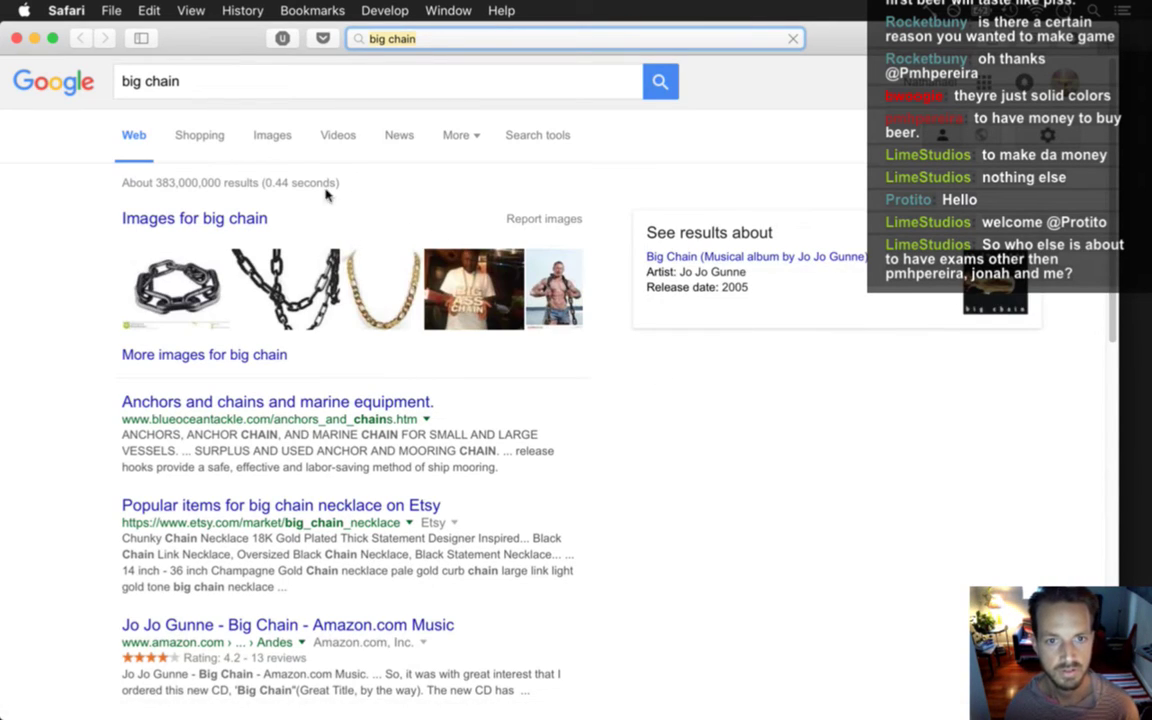
pyautogui.click(271, 148)
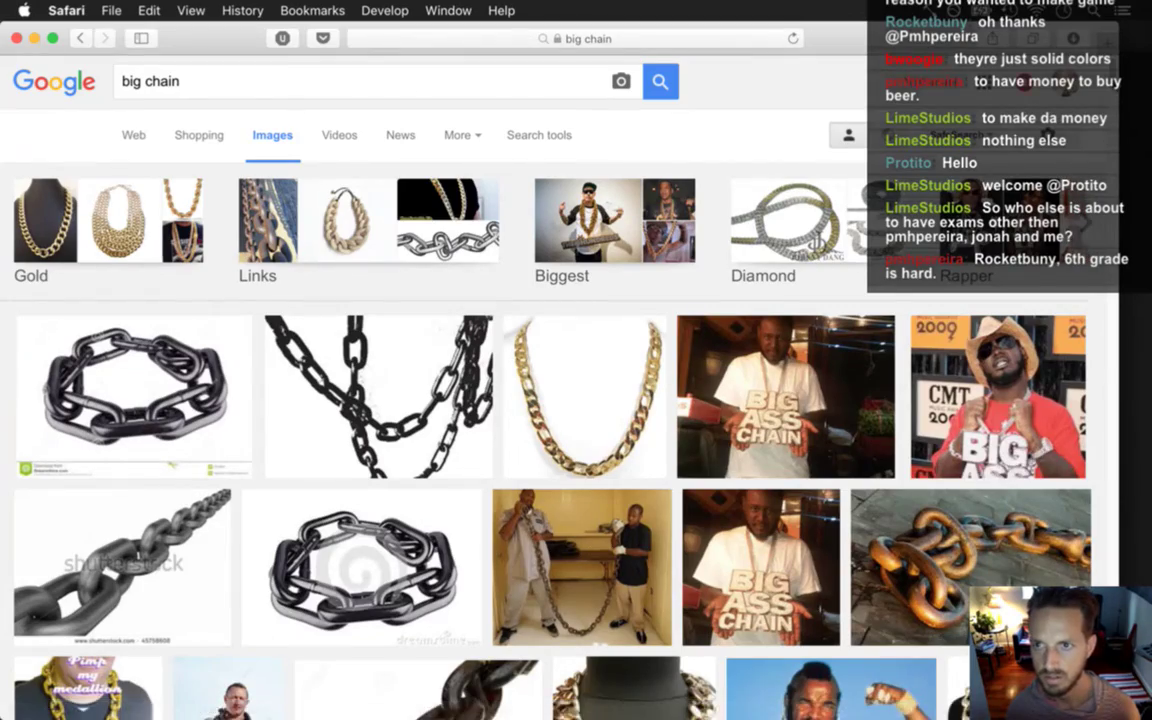
# Open the full-size "Wet And Rusted Big Chain" image from the results and copy it.
pyautogui.scroll(-6, 970, 250)
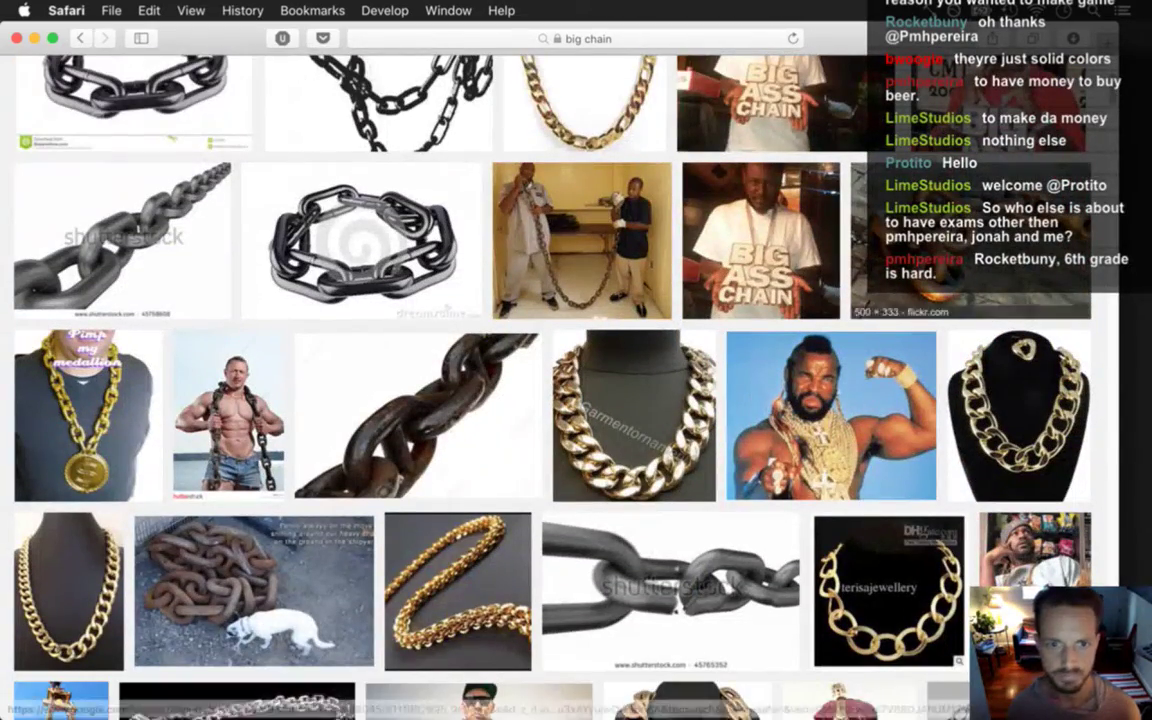
pyautogui.click(424, 375)
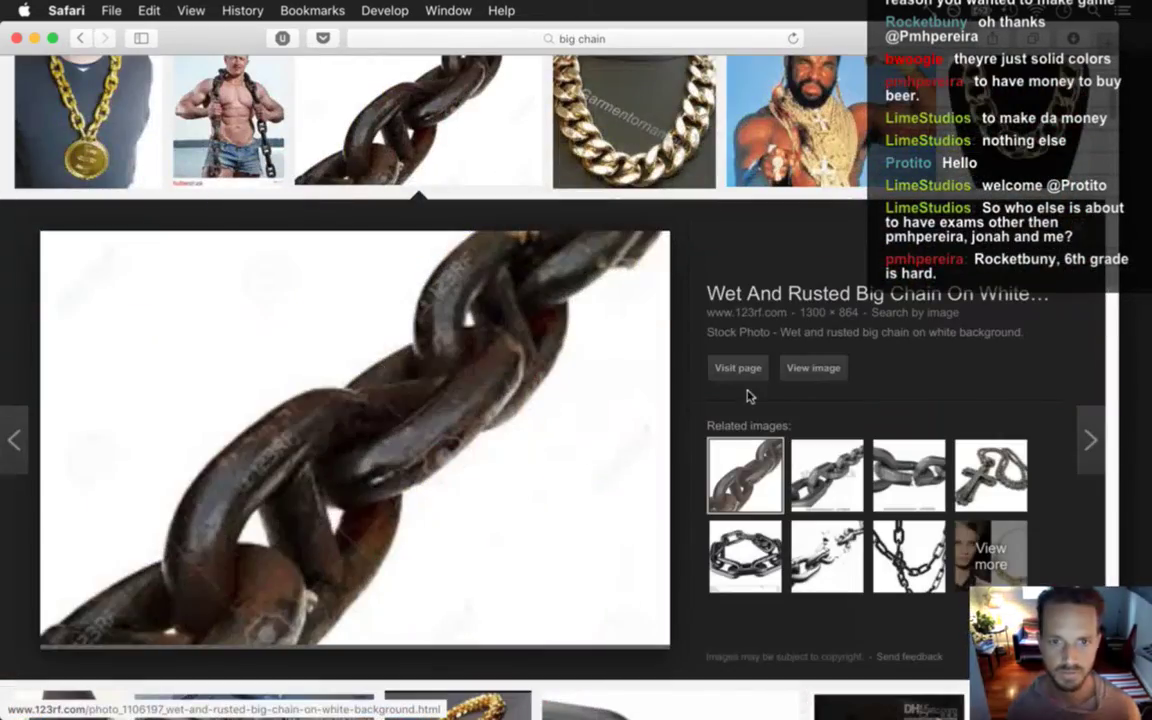
pyautogui.click(813, 368)
pyautogui.rightClick(690, 310)
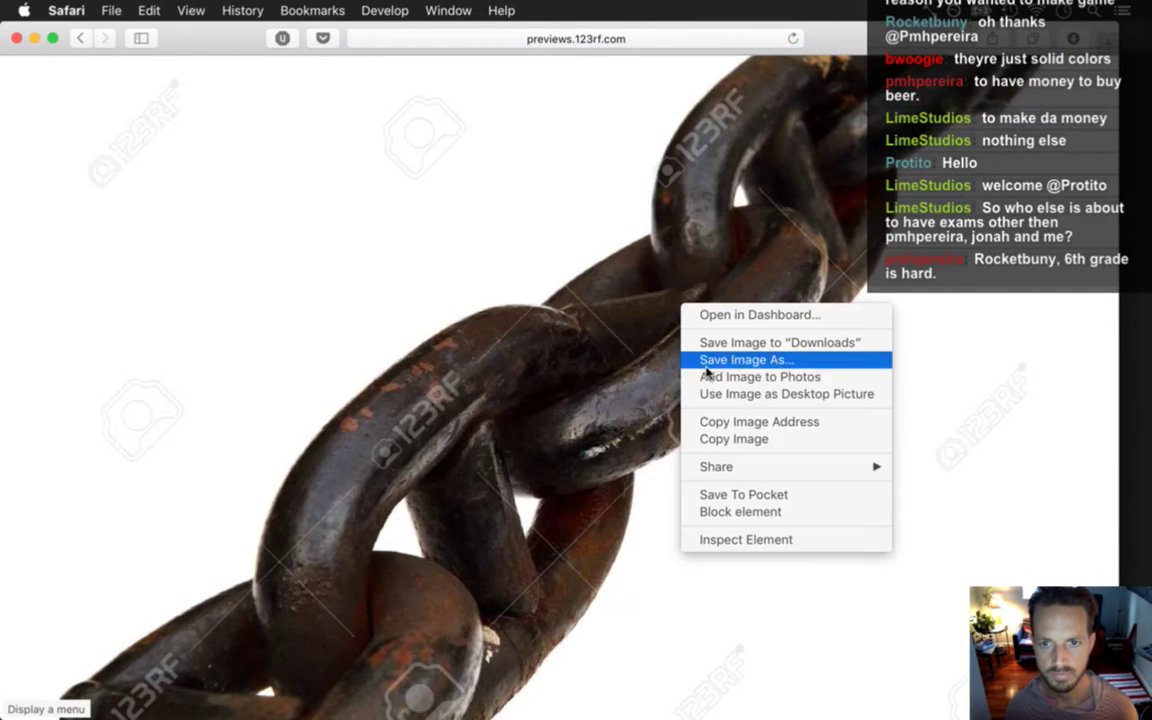
pyautogui.click(738, 440)
# Switch to Photoshop and paste the copied chain photo into a new document with the default settings.
pyautogui.press('super+Tab')
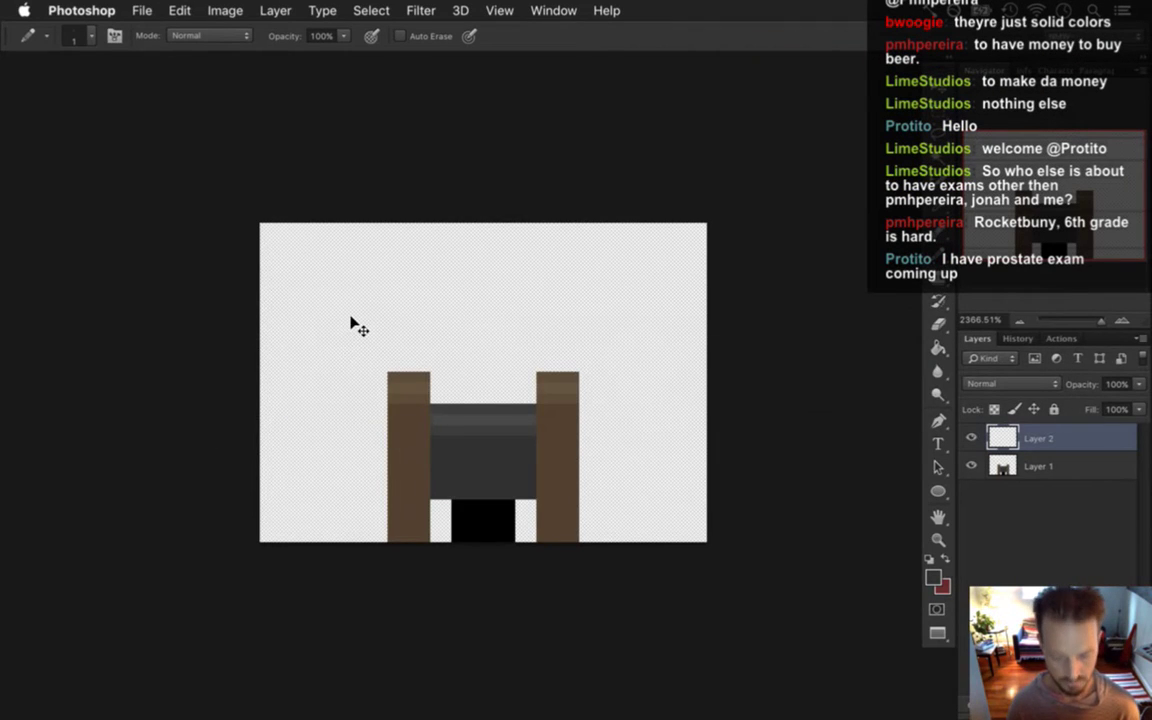
pyautogui.press('super+n')
pyautogui.press('Return')
pyautogui.press('super+v')
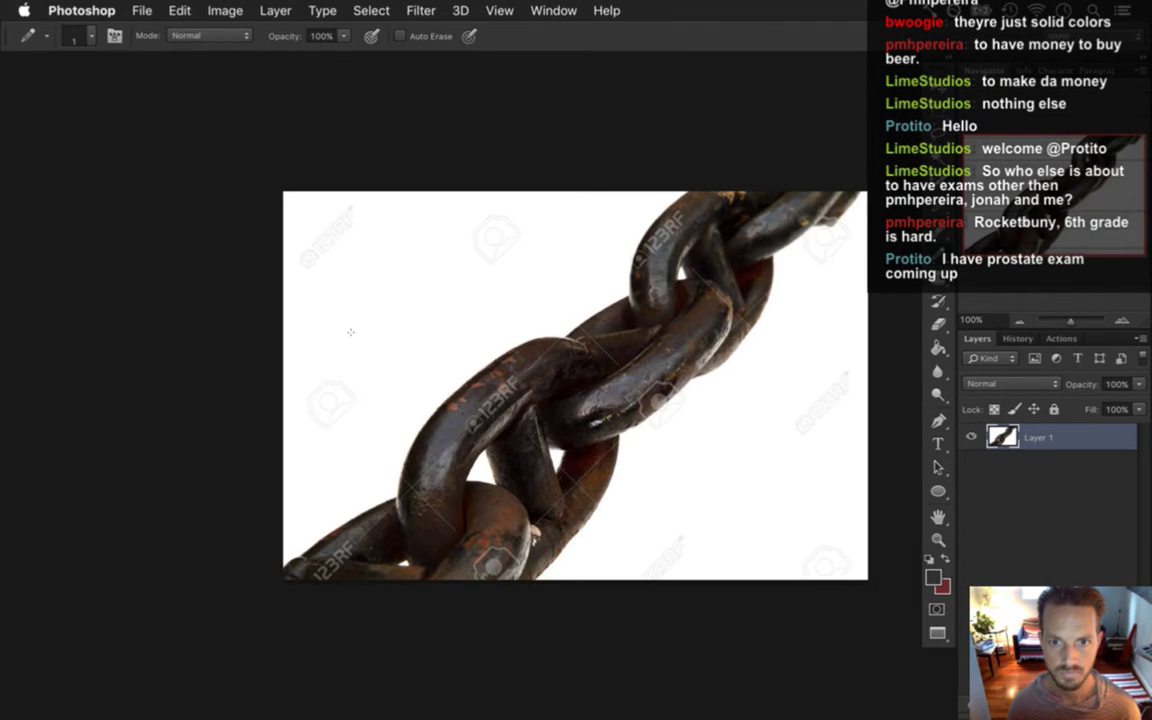
# Sample dark brown from the upper chain link and paint a small swatch of it in the empty upper area of Gate2Switch.psd.
pyautogui.scroll(2, 694, 378)
pyautogui.scroll(3, 599, 380)
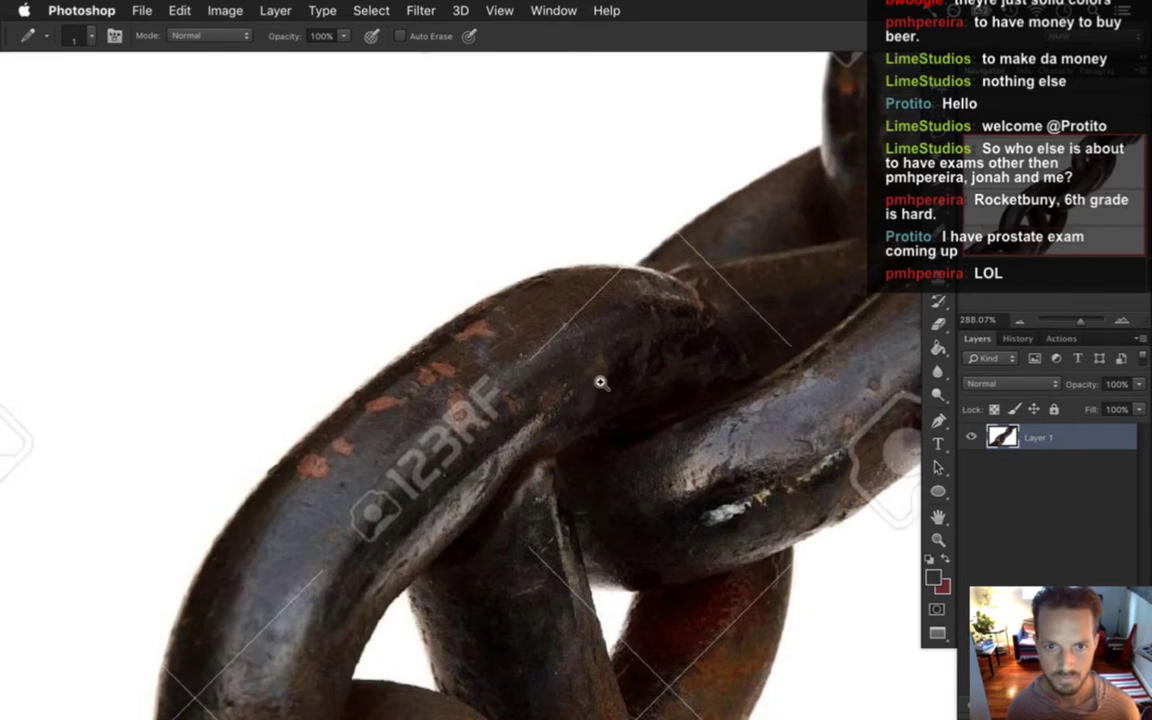
pyautogui.press('i')
pyautogui.moveTo(532, 314); pyautogui.dragTo(536, 318)
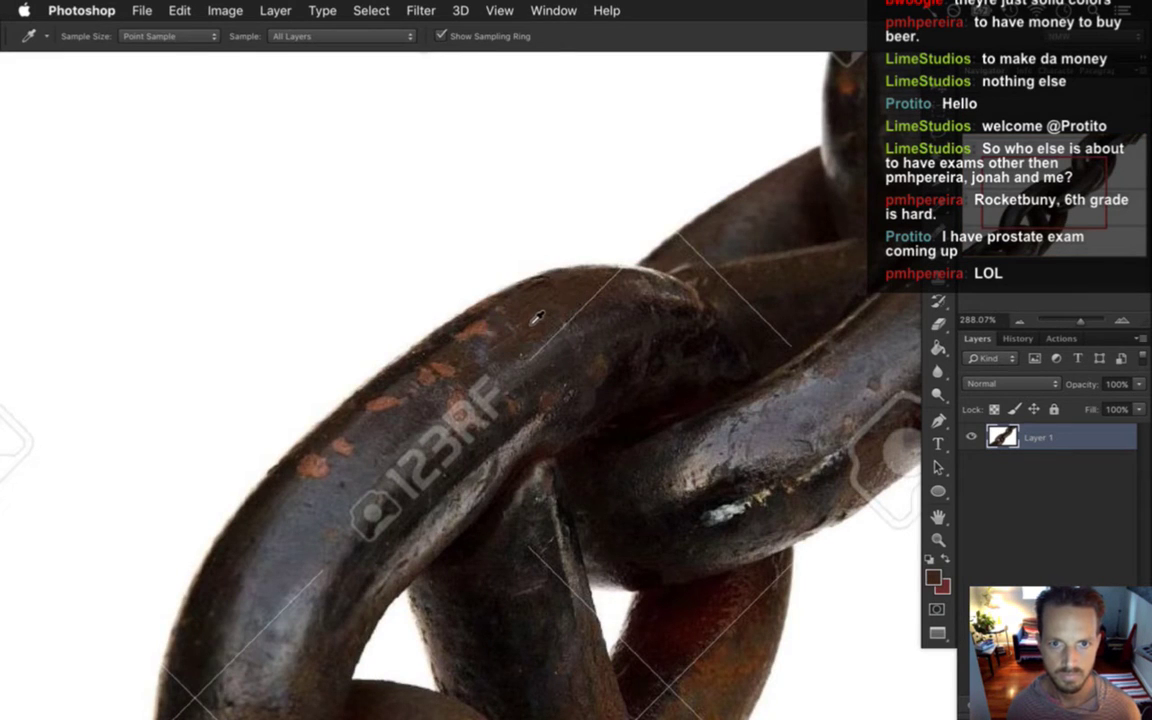
pyautogui.click(535, 9)
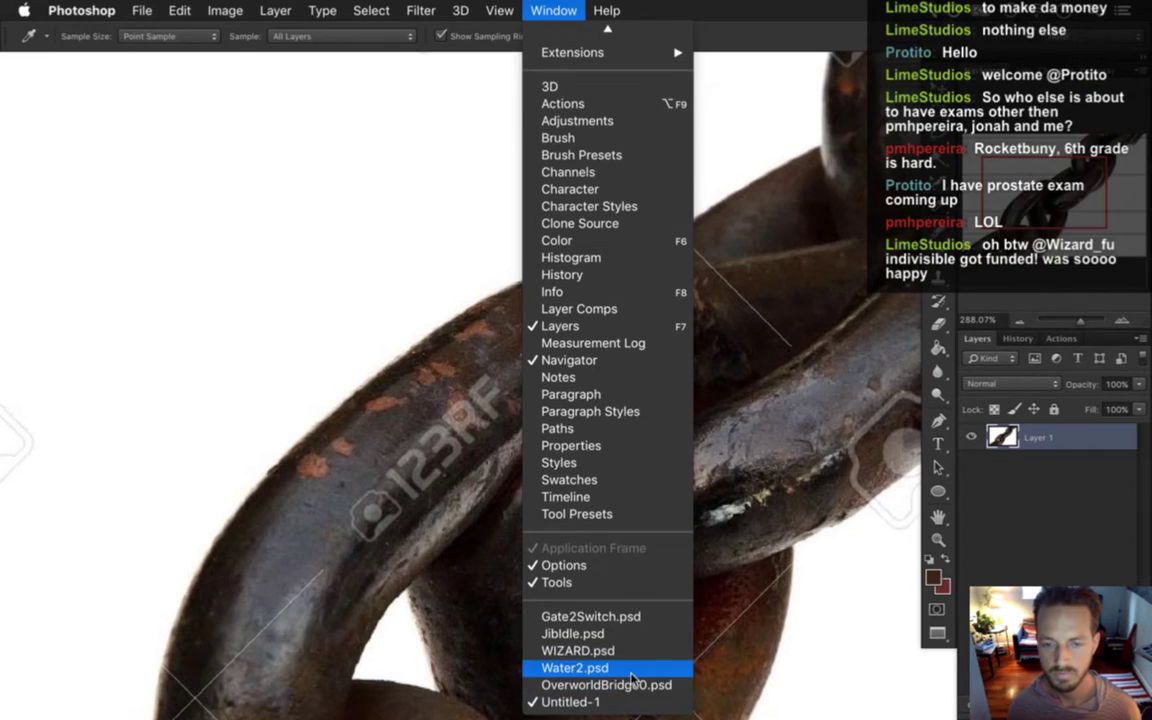
pyautogui.click(600, 617)
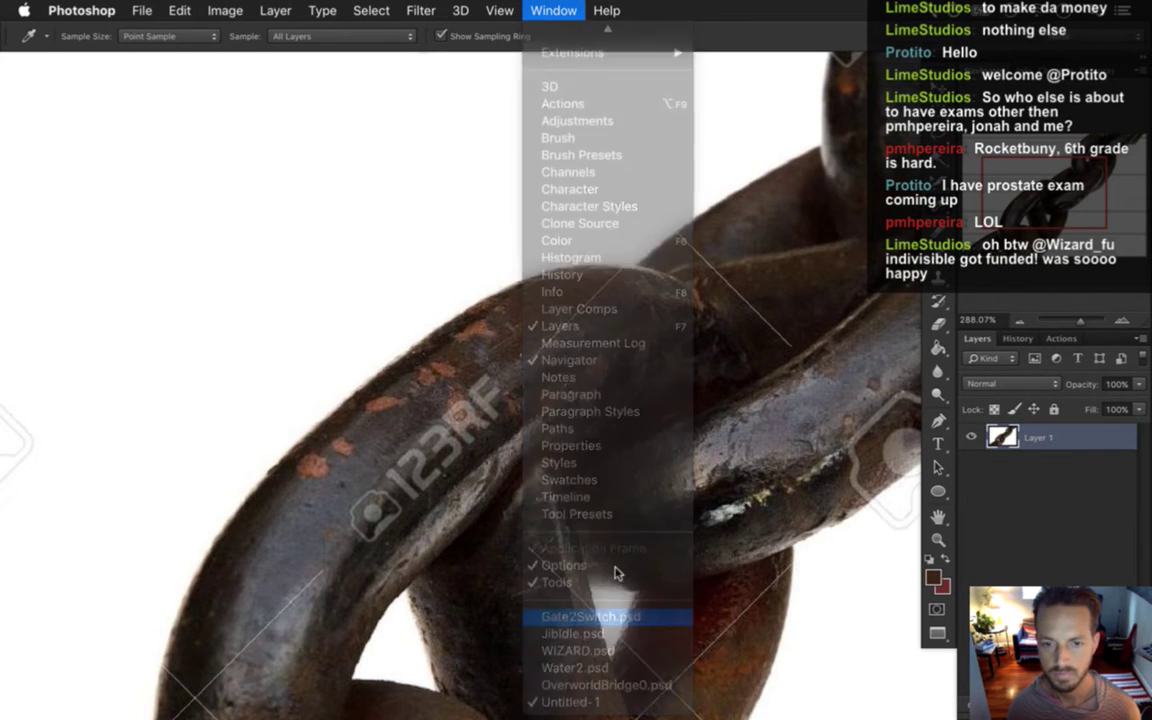
pyautogui.press('b')
pyautogui.click(695, 233)
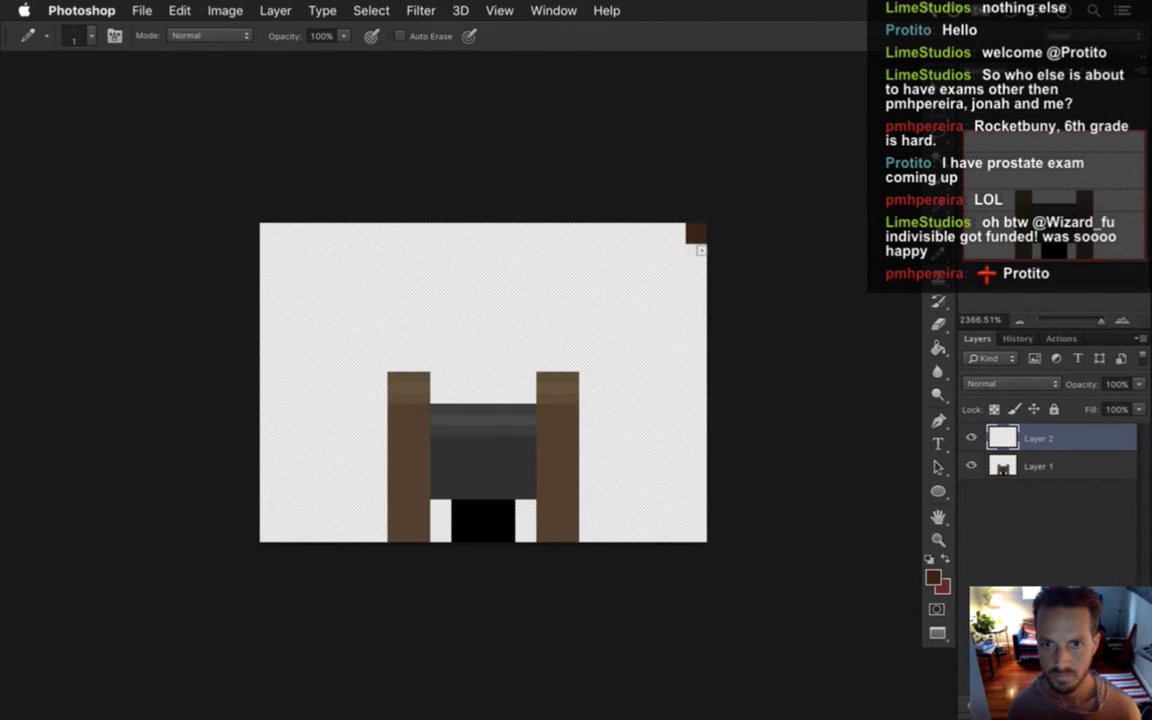
pyautogui.press('super+z')
pyautogui.click(643, 276)
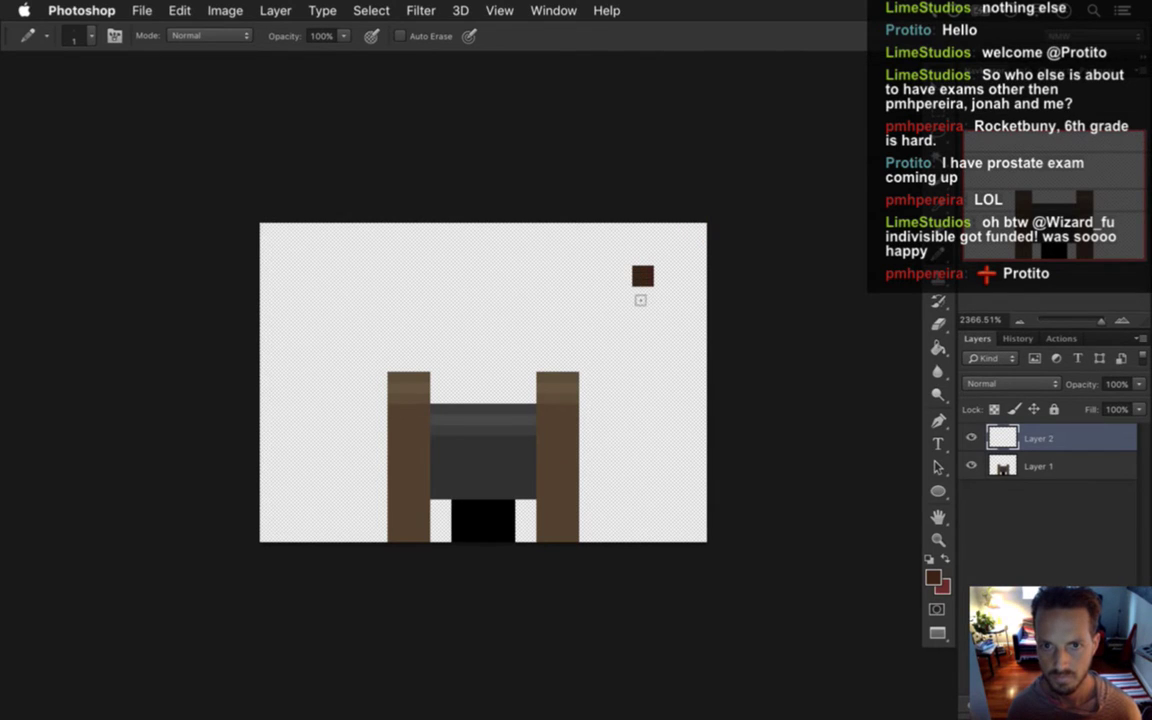
# Sample the lighter rust brown from the chain photo and paint a swatch directly above the dark brown one in Gate2Switch.psd.
pyautogui.click(553, 10)
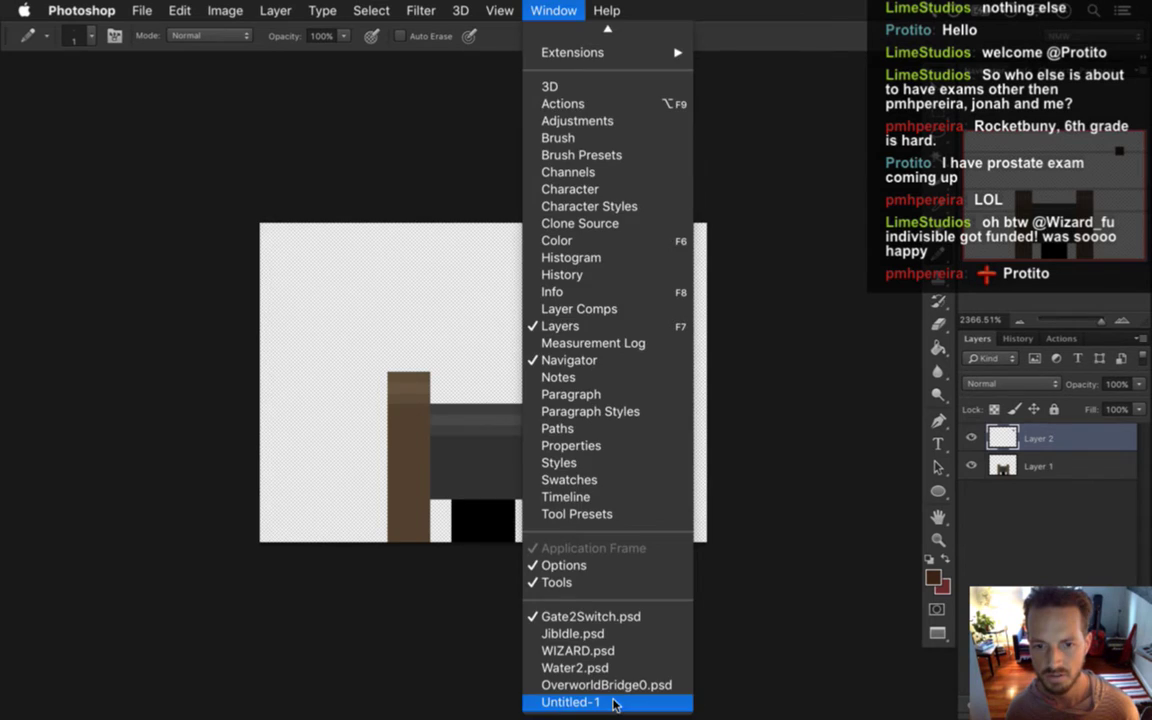
pyautogui.press('Escape')
pyautogui.hotkey('ctrl', 'Tab')
pyautogui.press('i')
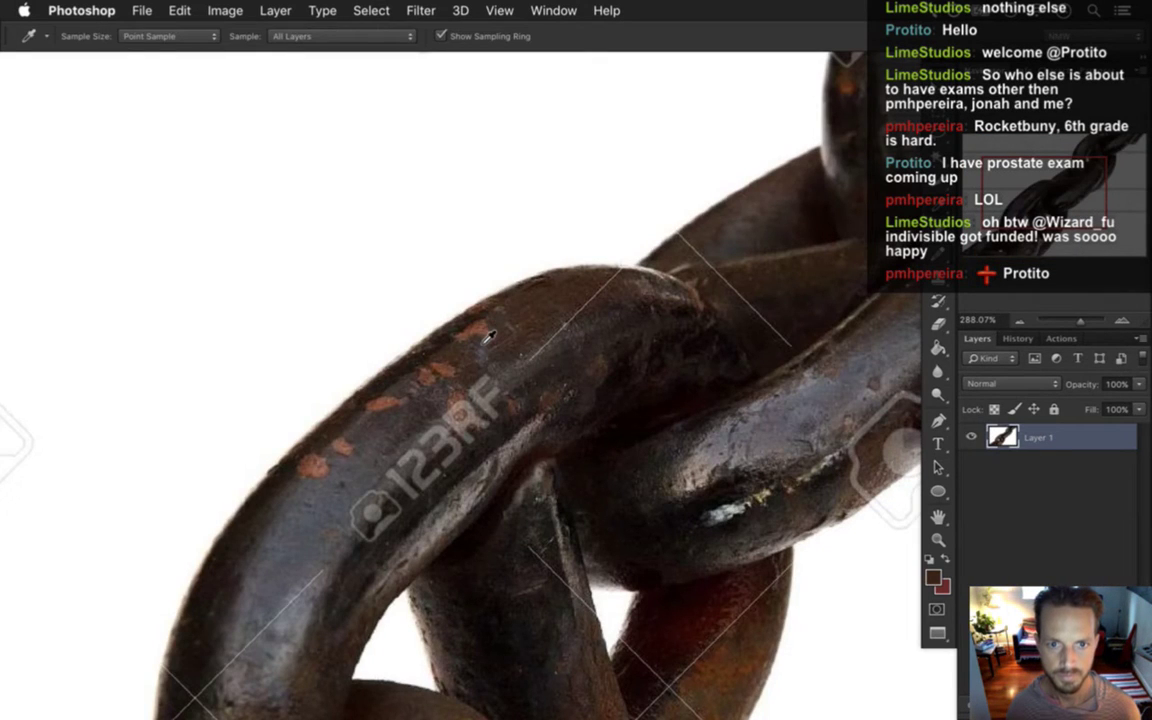
pyautogui.click(481, 330)
pyautogui.moveTo(489, 339); pyautogui.dragTo(476, 342)
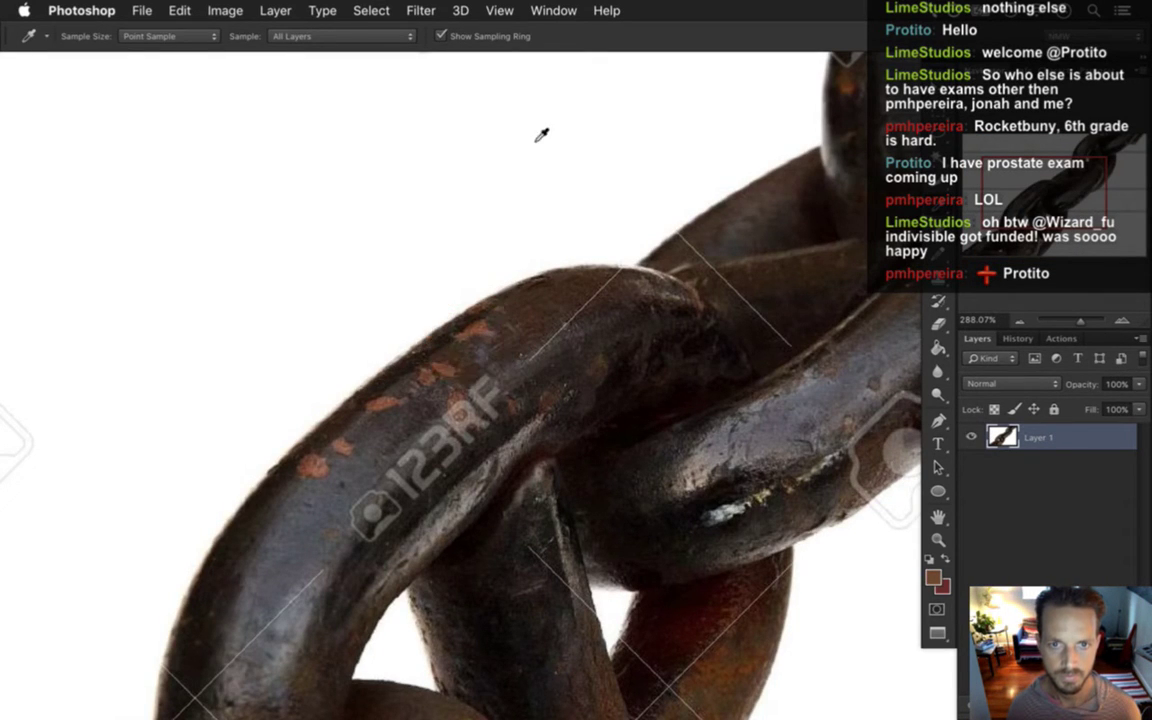
pyautogui.click(577, 8)
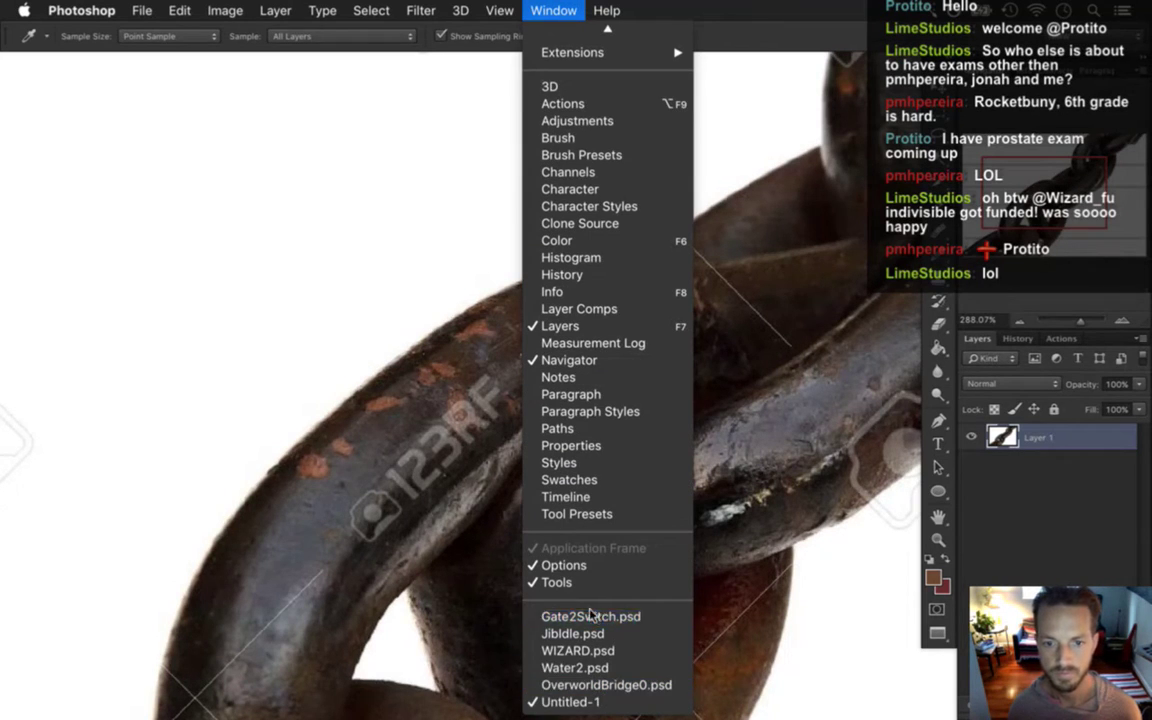
pyautogui.click(591, 616)
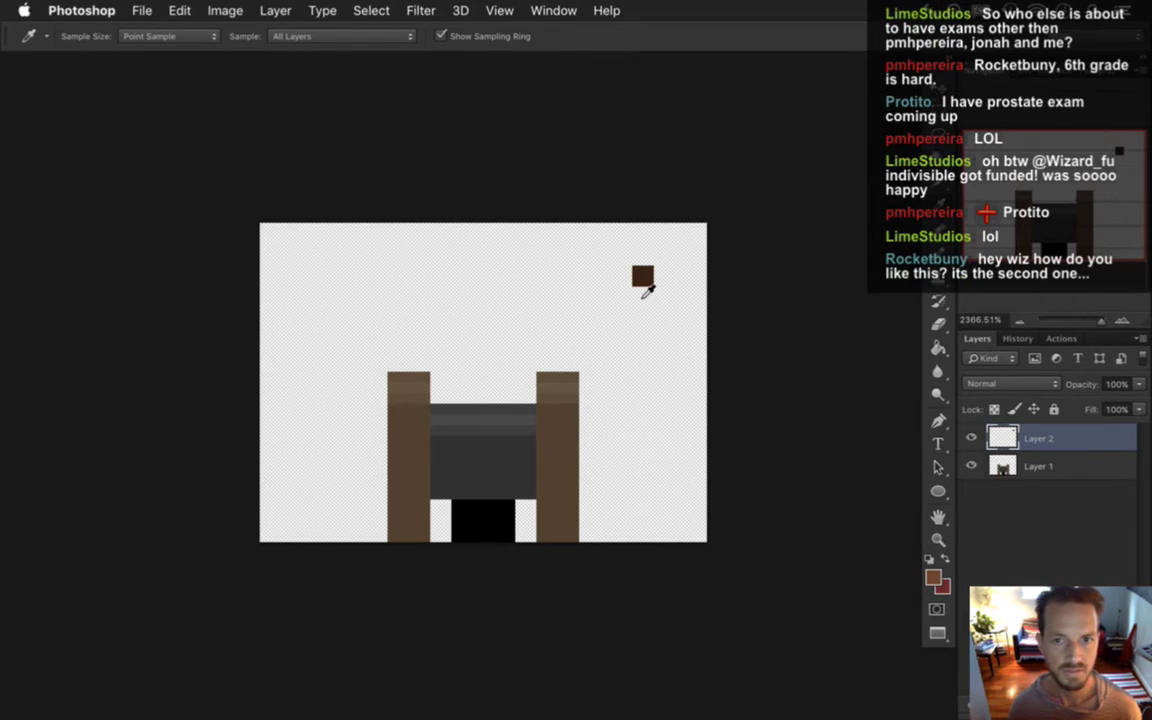
pyautogui.press('b')
pyautogui.moveTo(637, 250); pyautogui.dragTo(648, 260)
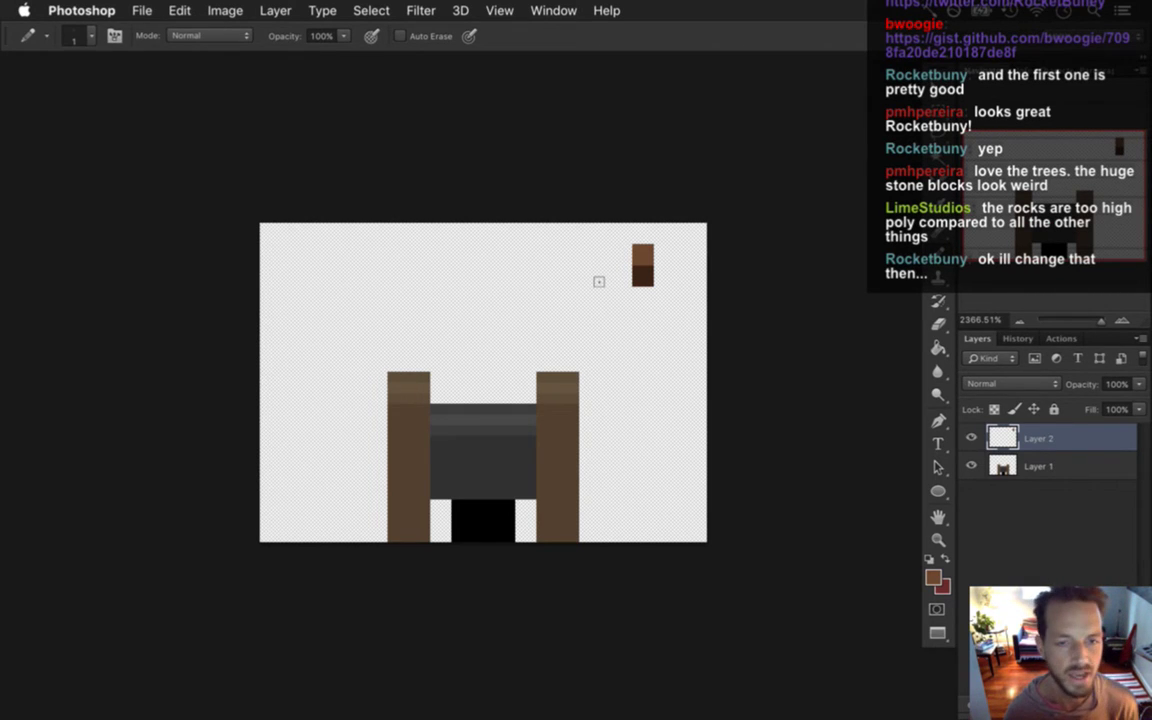
# Switch to Xcode and add the line sprite.getContentSize(); after the MoveBy action in the Gate2 block of CollisionSystem.cpp.
pyautogui.press('super+Tab')
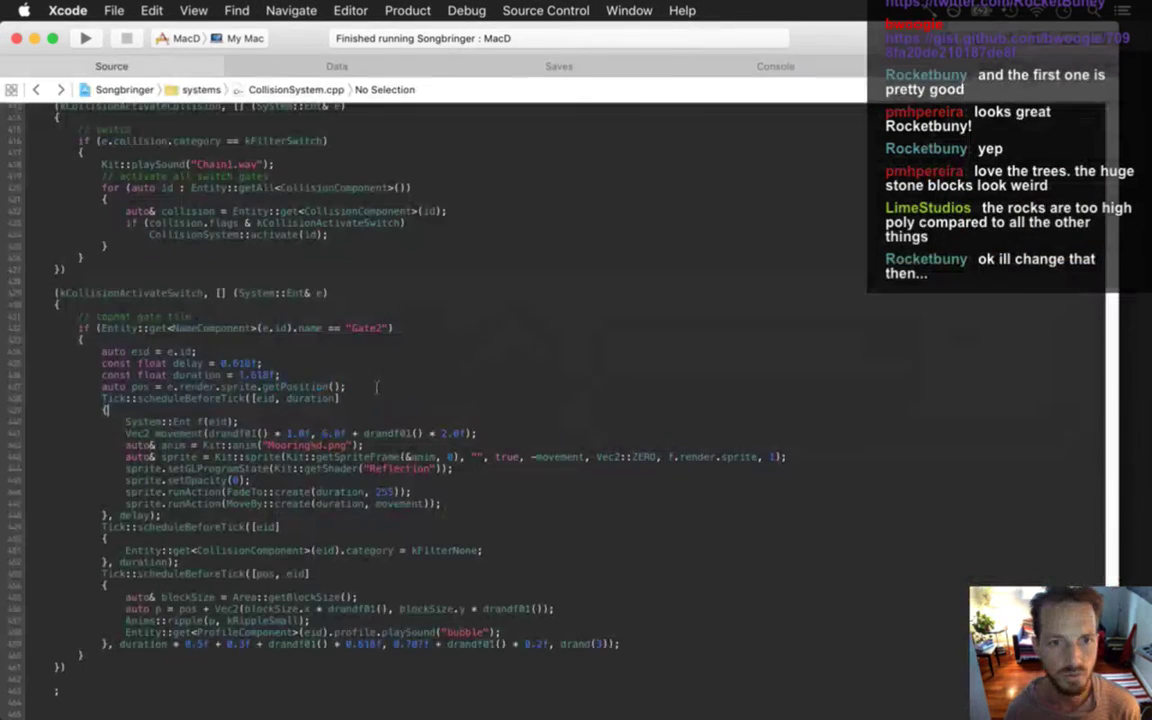
pyautogui.click(453, 512)
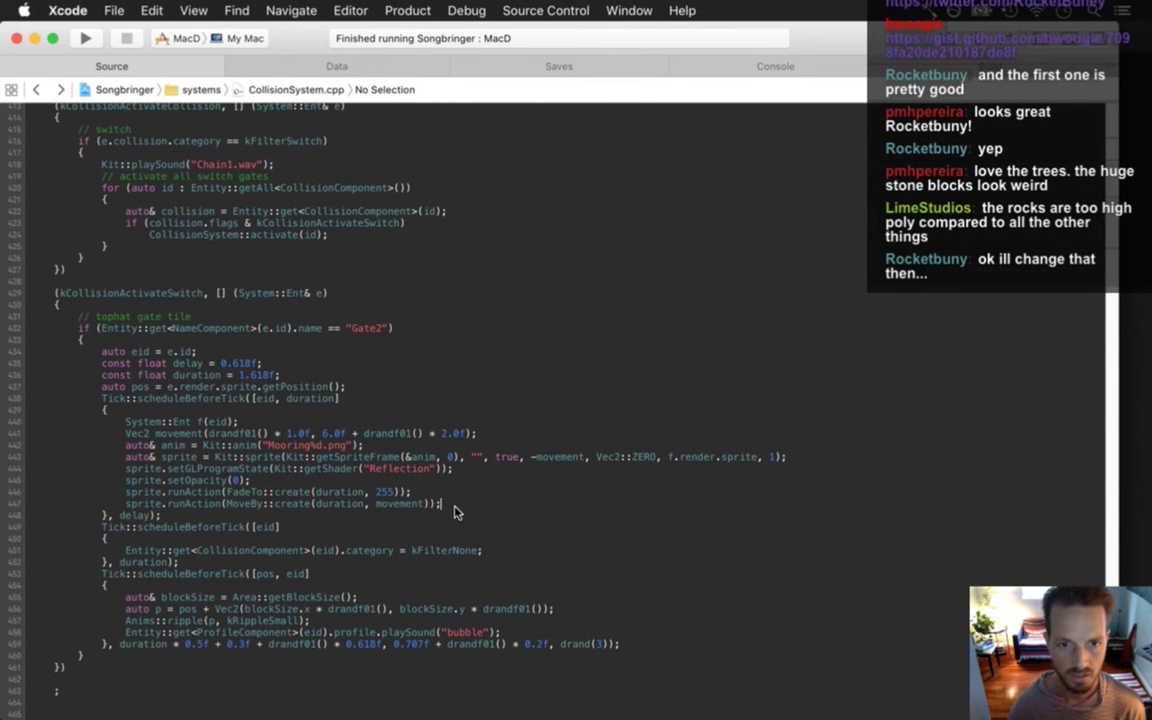
pyautogui.press('Return')
pyautogui.press('Return')
pyautogui.press('Return')
pyautogui.press('Up')
pyautogui.write('sprite.getcon')
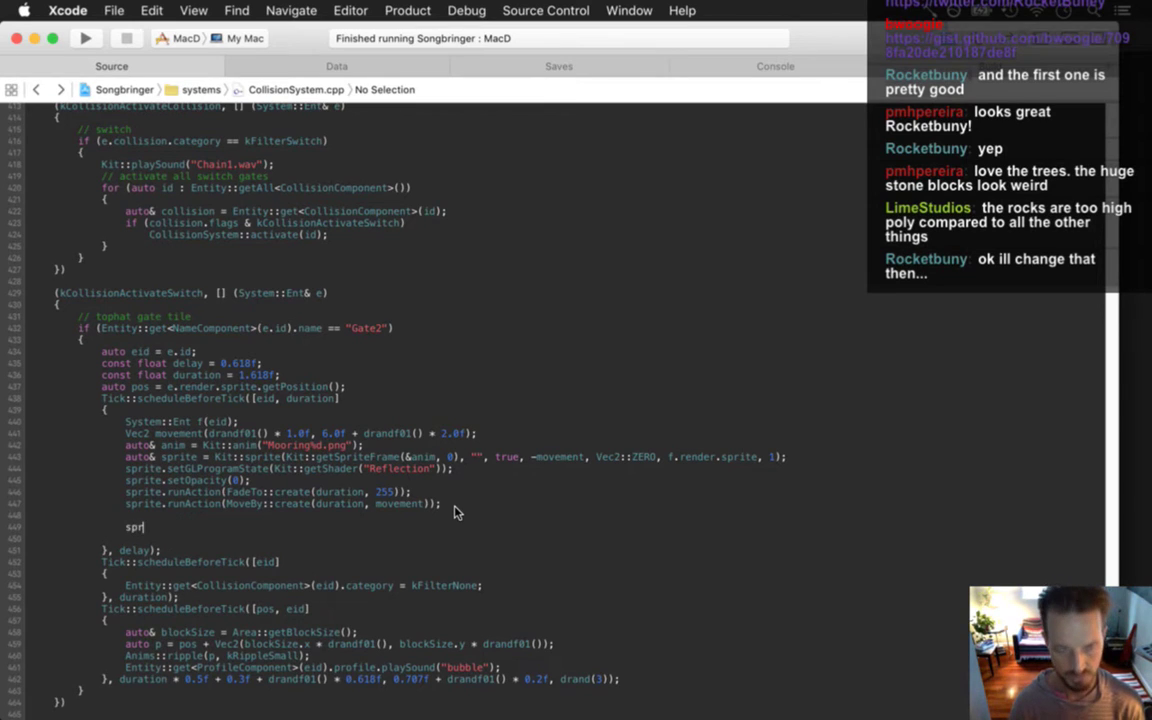
pyautogui.press('BackSpace')
pyautogui.press('BackSpace')
pyautogui.press('BackSpace')
pyautogui.write('Cont')
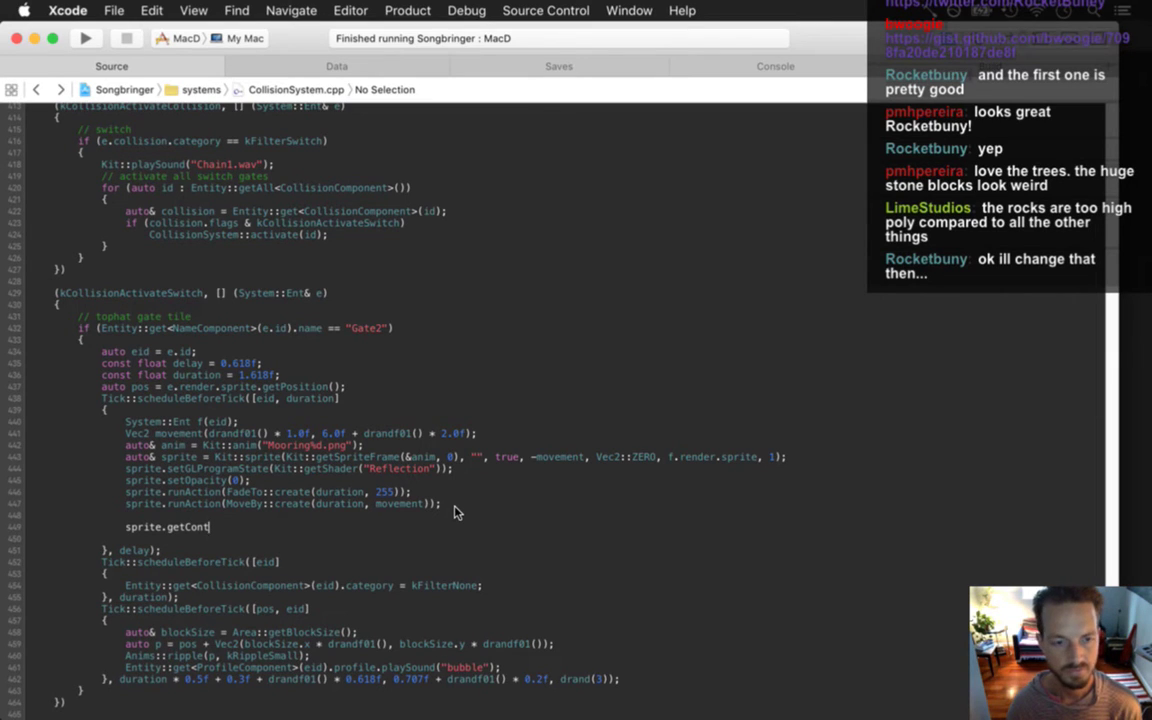
pyautogui.press('Escape')
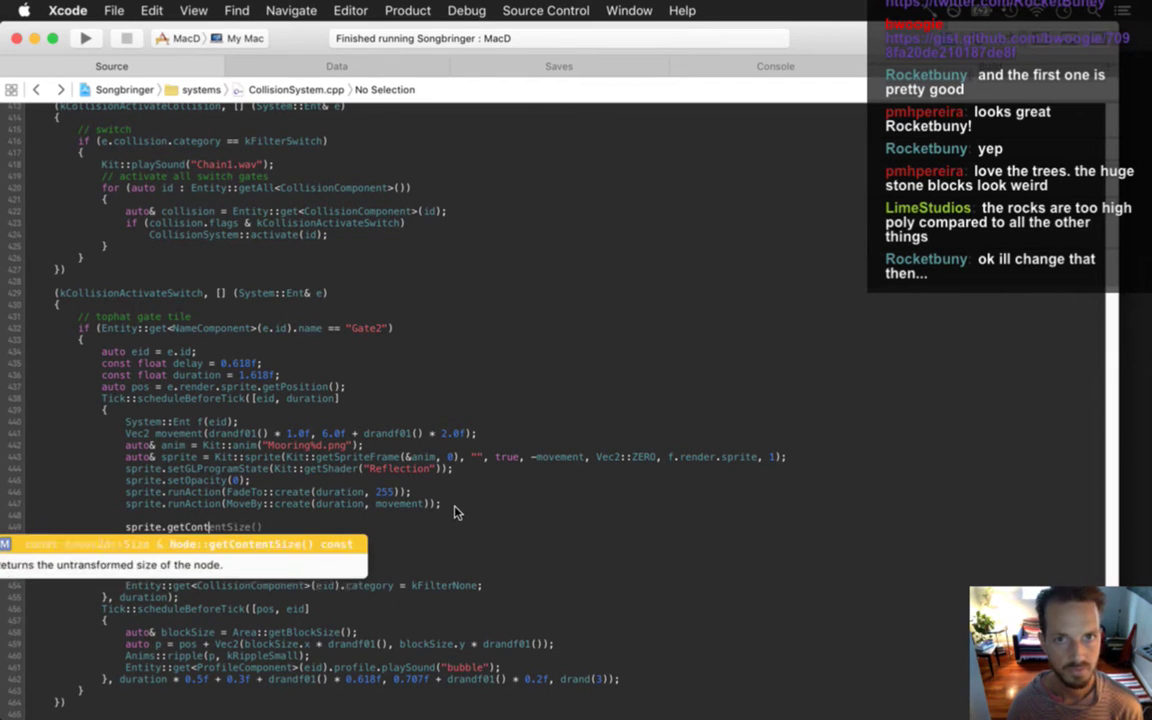
pyautogui.press('Return')
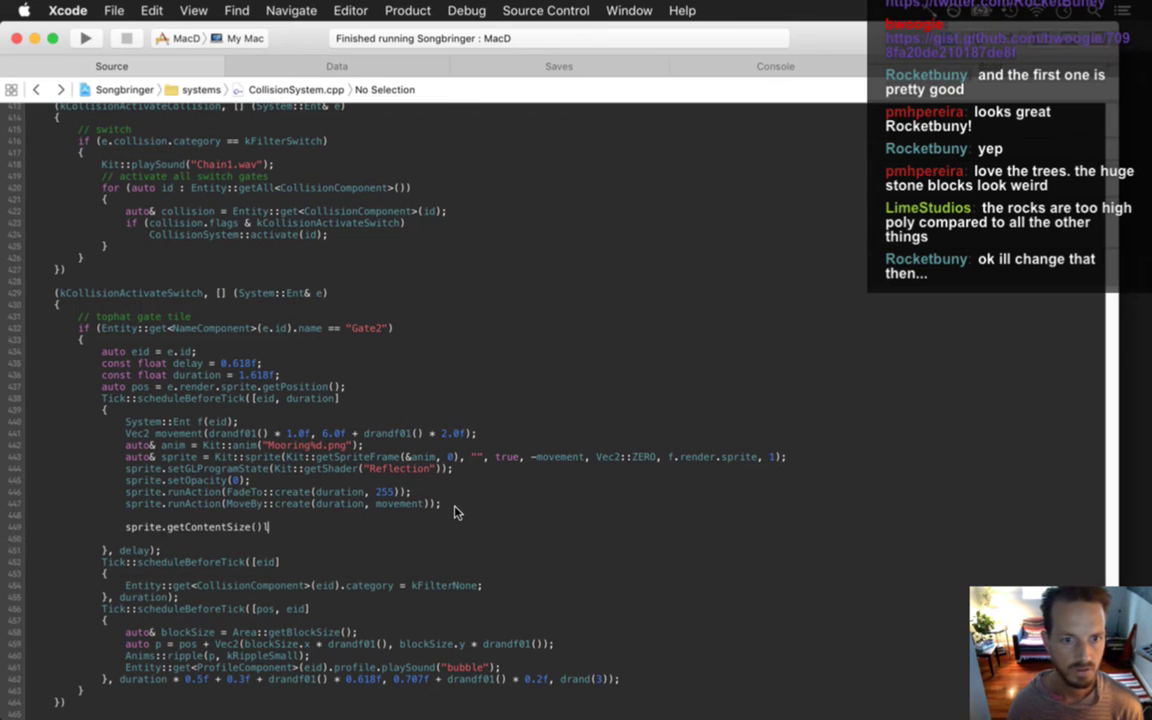
pyautogui.write(';')
pyautogui.press('Return')
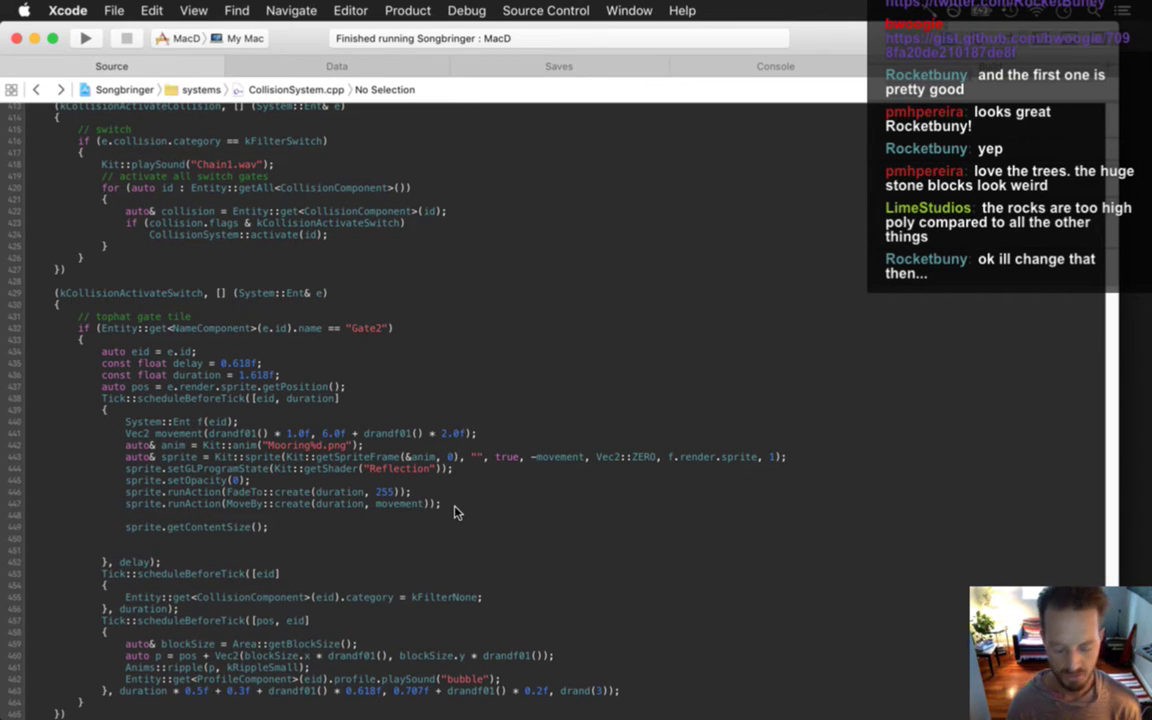
# Add the line sprite.getTextureRect(); directly below the getContentSize call.
pyautogui.write('sprite.')
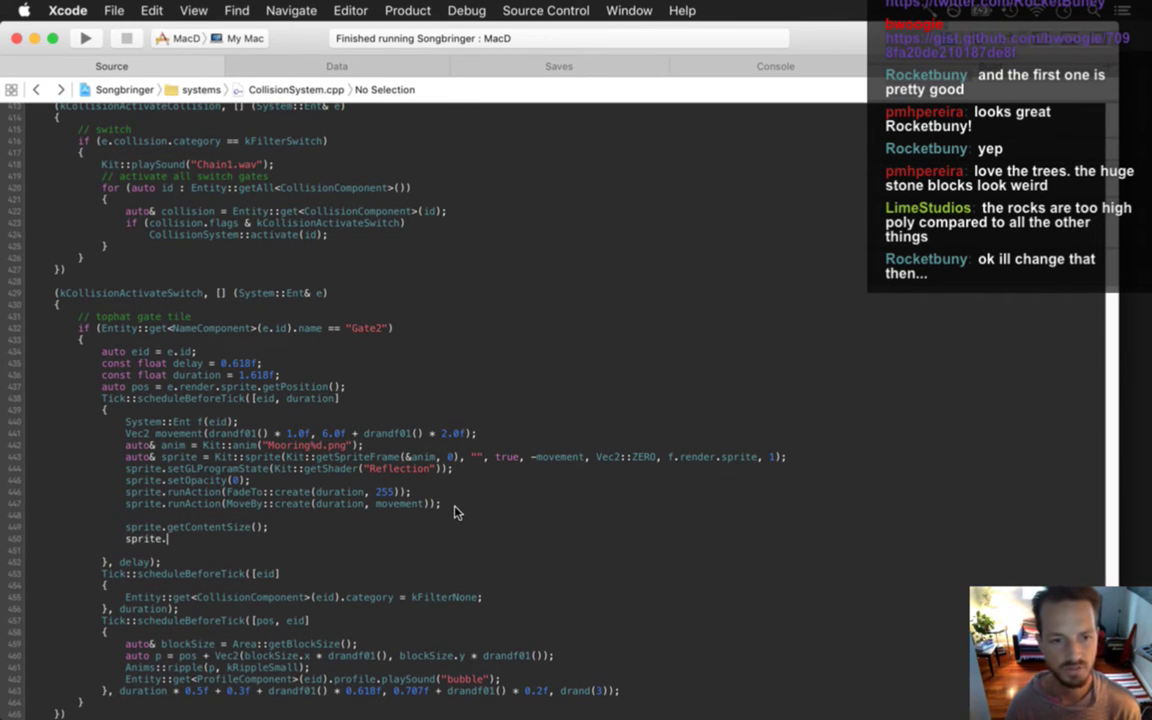
pyautogui.write('getTexture()')
pyautogui.press('Return')
pyautogui.write('->')
pyautogui.press('BackSpace')
pyautogui.press('BackSpace')
pyautogui.press('BackSpace')
pyautogui.press('BackSpace')
pyautogui.write('Rect(')
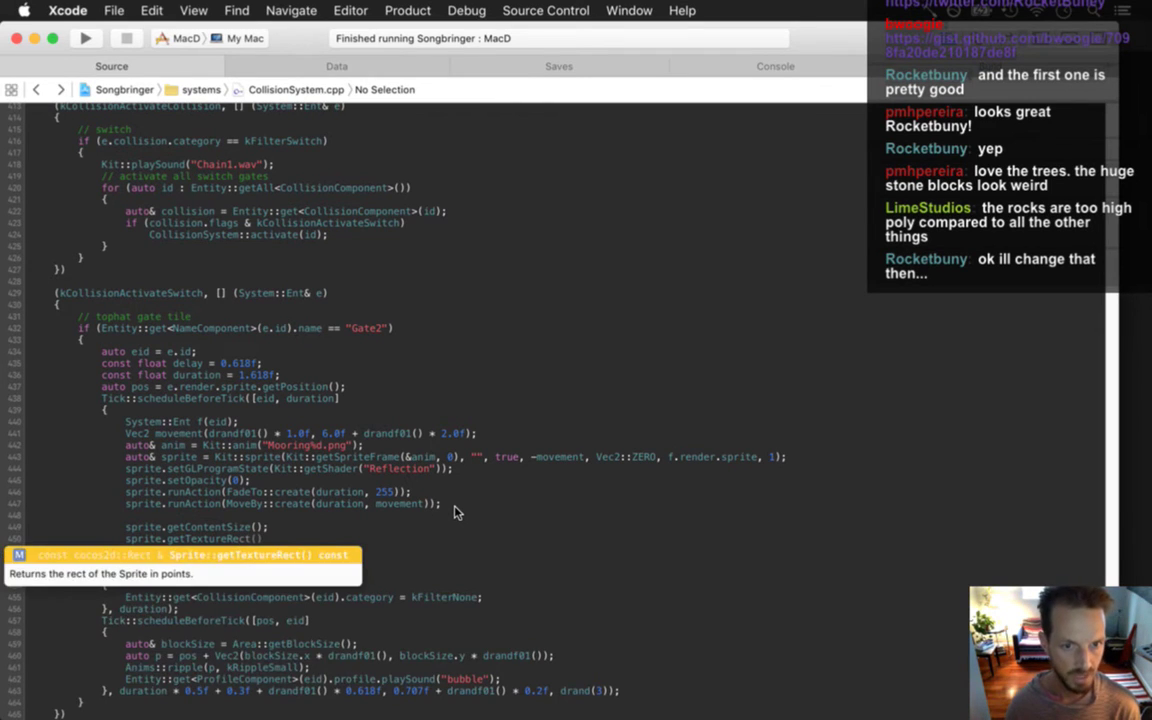
pyautogui.press('Return')
pyautogui.write(';')
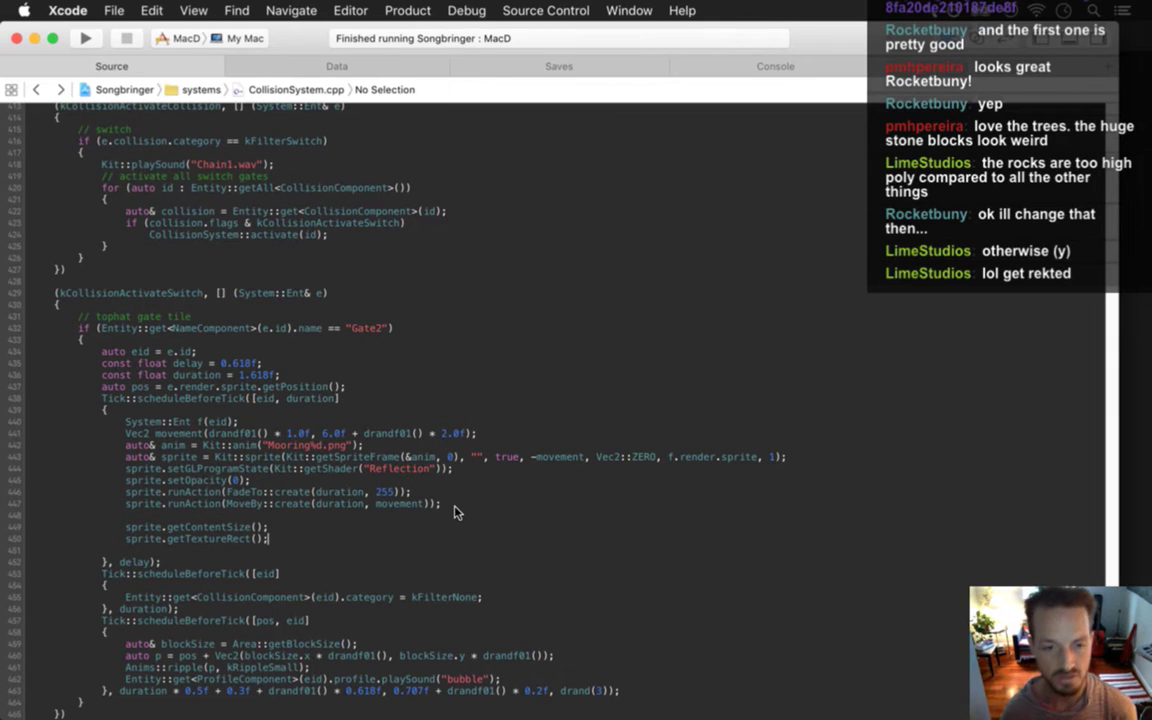
# Highlight the getContentSize and getTextureRect lines together, followed by the getContentSize line alone, to compare the two calls.
pyautogui.press('Up')
pyautogui.press('super+Left')
pyautogui.hotkey('shift', 'Down')
pyautogui.hotkey('shift', 'Down')
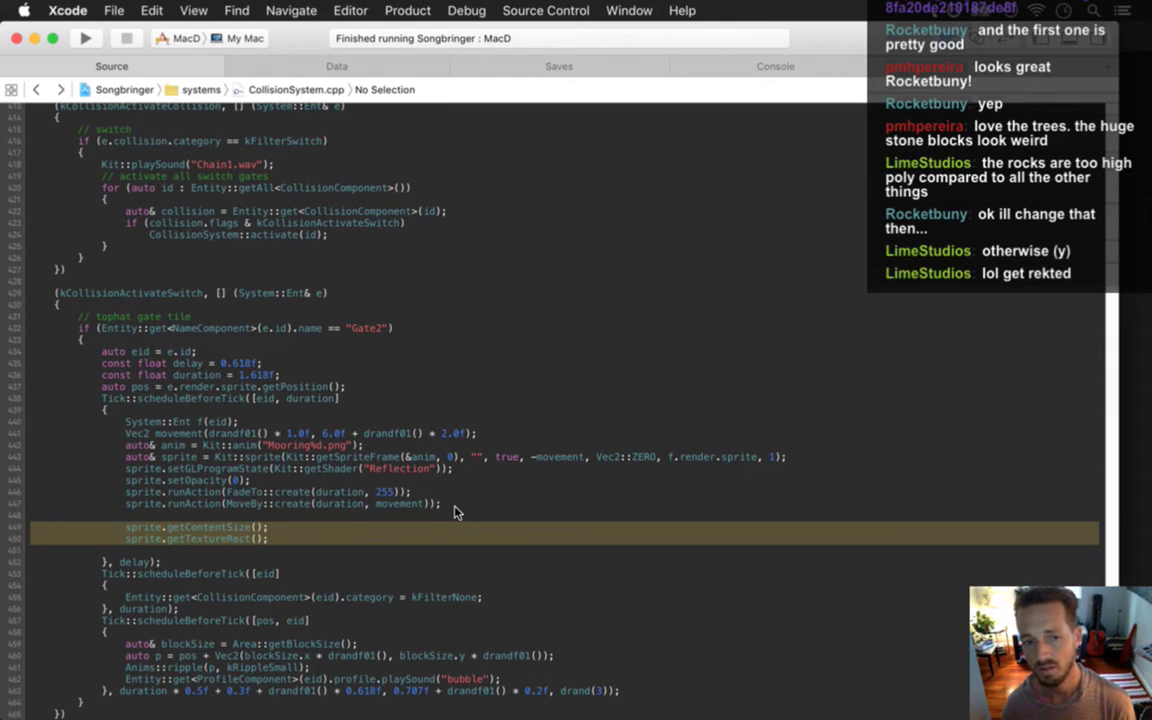
pyautogui.press('Left')
pyautogui.hotkey('shift', 'Down')
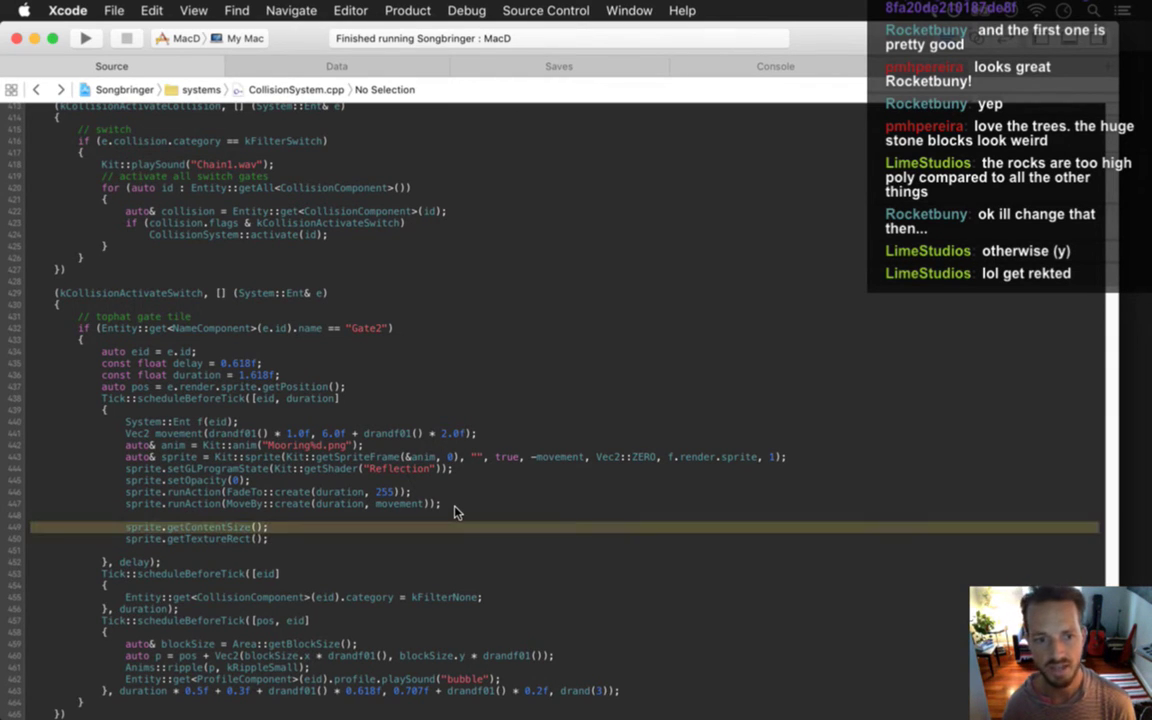
# Delete the getContentSize and getTextureRect lines together with the blank line above them in the Gate2 block.
pyautogui.press('Right')
pyautogui.hotkey('shift', 'Down')
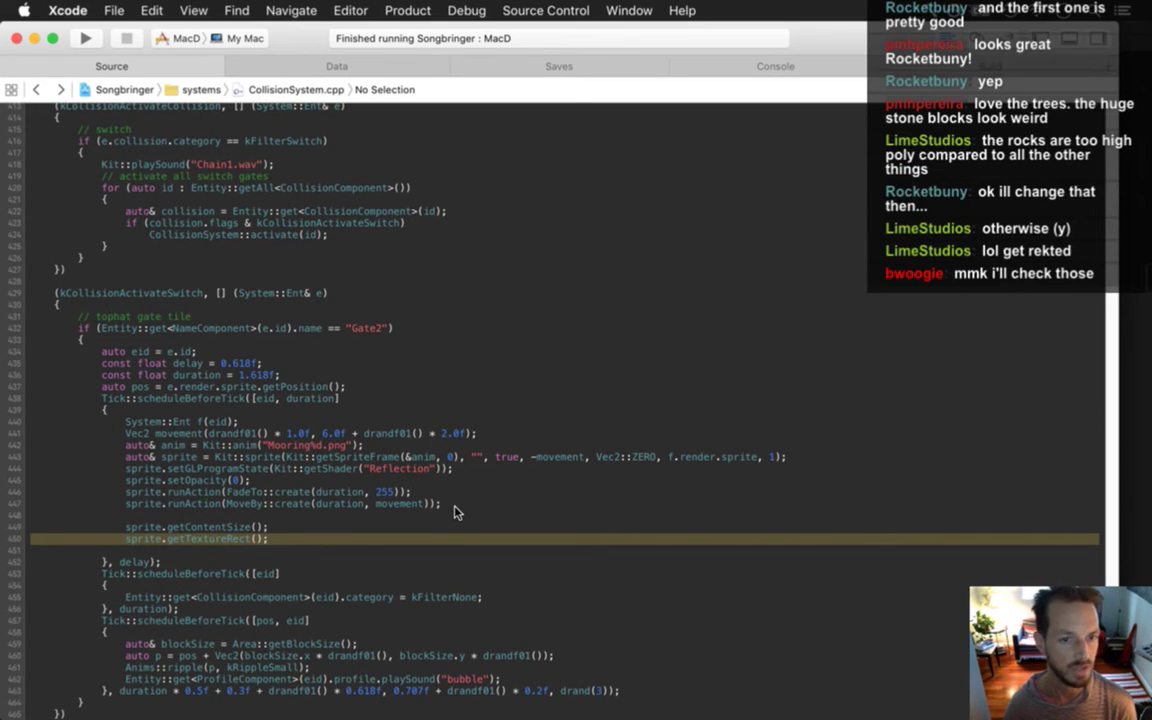
pyautogui.press('Up')
pyautogui.press('Up')
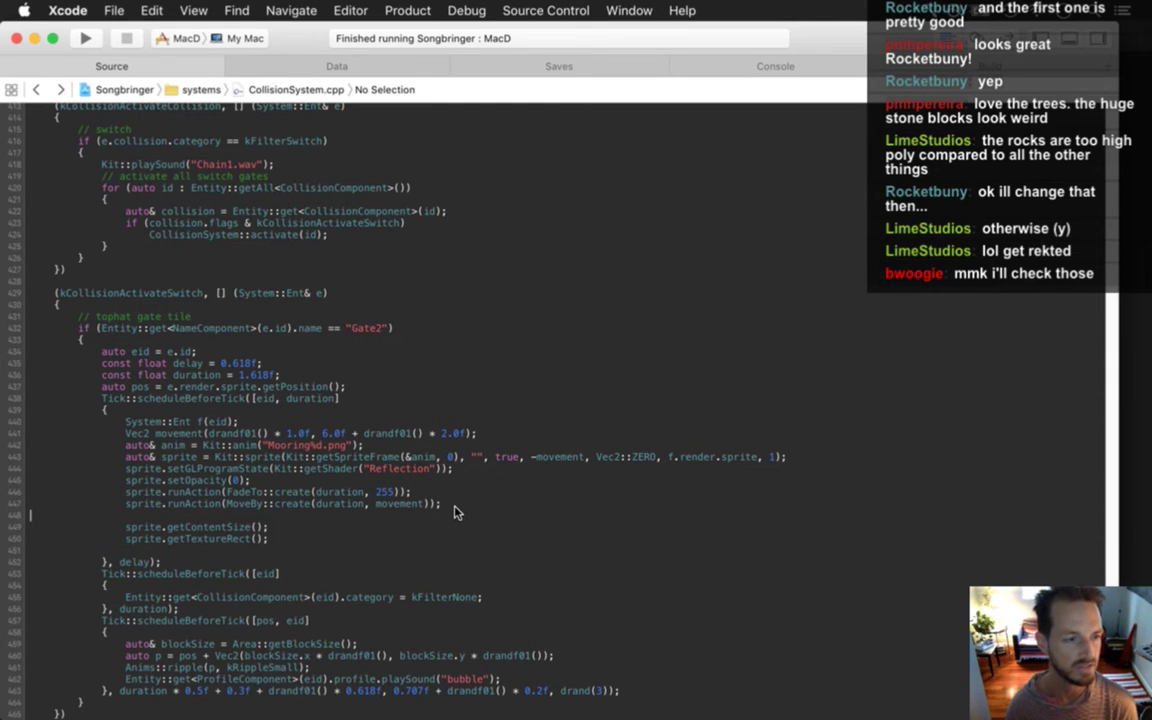
pyautogui.hotkey('shift', 'Down')
pyautogui.hotkey('shift', 'Down')
pyautogui.hotkey('shift', 'Down')
pyautogui.press('super+c')
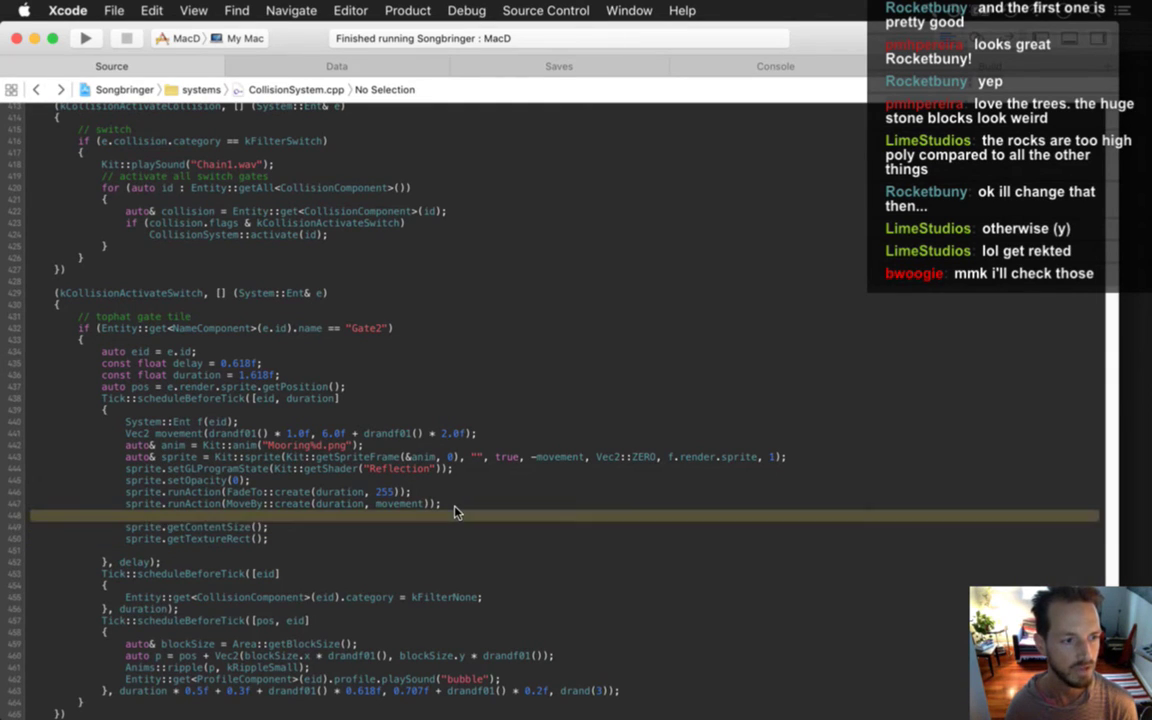
pyautogui.press('BackSpace')
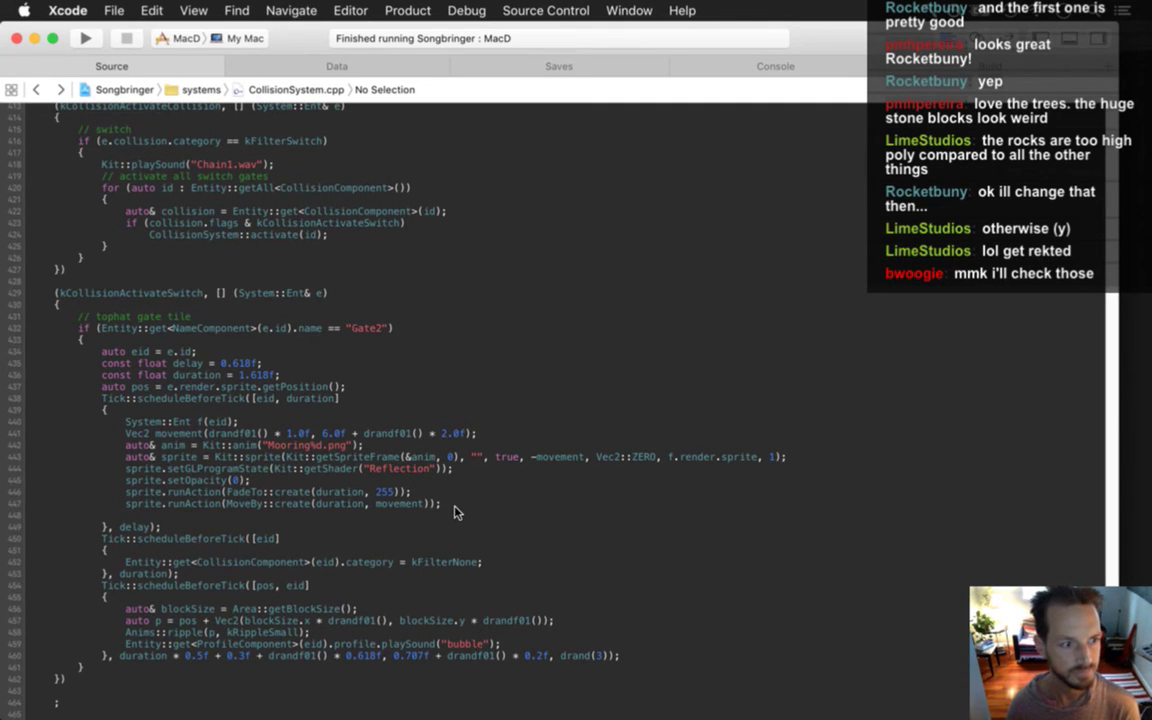
# Step back through the edit history of CollisionSystem.cpp until the Gate2 block is as it was before the sprite size calls were added.
pyautogui.press('super+Tab')
pyautogui.press('super+shift+Tab')
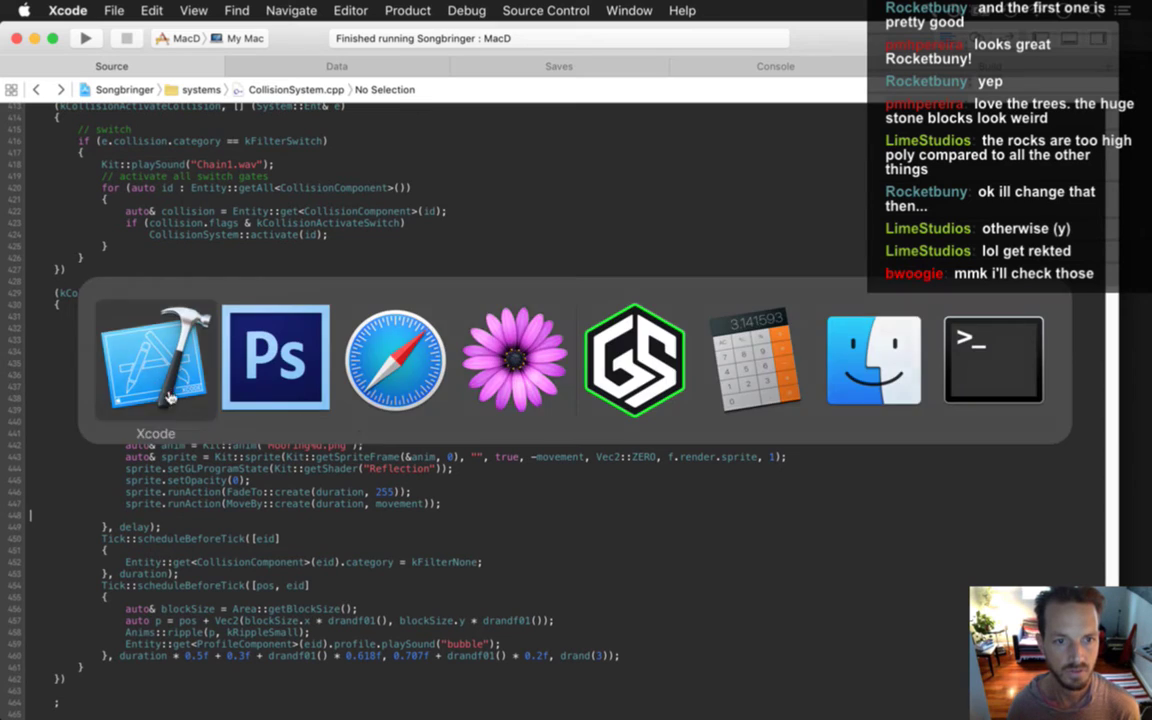
pyautogui.press('super+v')
pyautogui.press('BackSpace')
pyautogui.press('BackSpace')
pyautogui.press('BackSpace')
pyautogui.press('BackSpace')
pyautogui.press('BackSpace')
pyautogui.press('BackSpace')
pyautogui.press('BackSpace')
pyautogui.press('BackSpace')
pyautogui.press('BackSpace')
pyautogui.press('BackSpace')
pyautogui.press('BackSpace')
pyautogui.press('BackSpace')
pyautogui.press('BackSpace')
pyautogui.press('BackSpace')
pyautogui.press('BackSpace')
pyautogui.press('BackSpace')
pyautogui.press('BackSpace')
pyautogui.press('BackSpace')
pyautogui.press('BackSpace')
pyautogui.press('BackSpace')
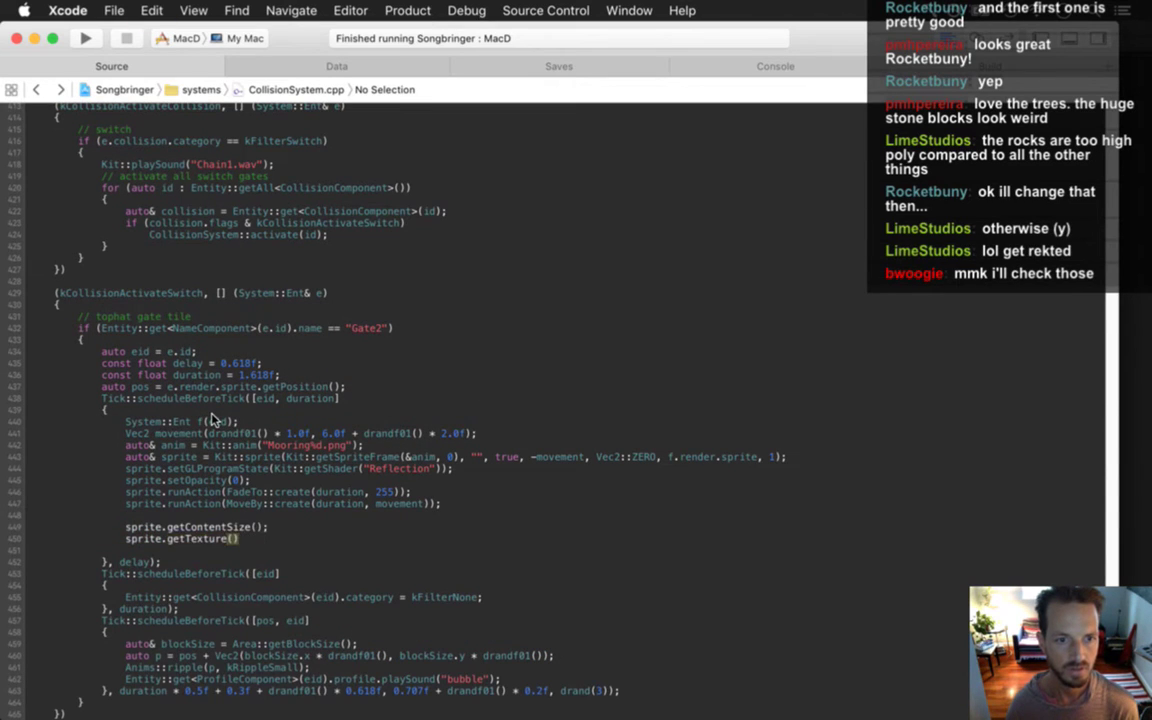
pyautogui.press('super+z')
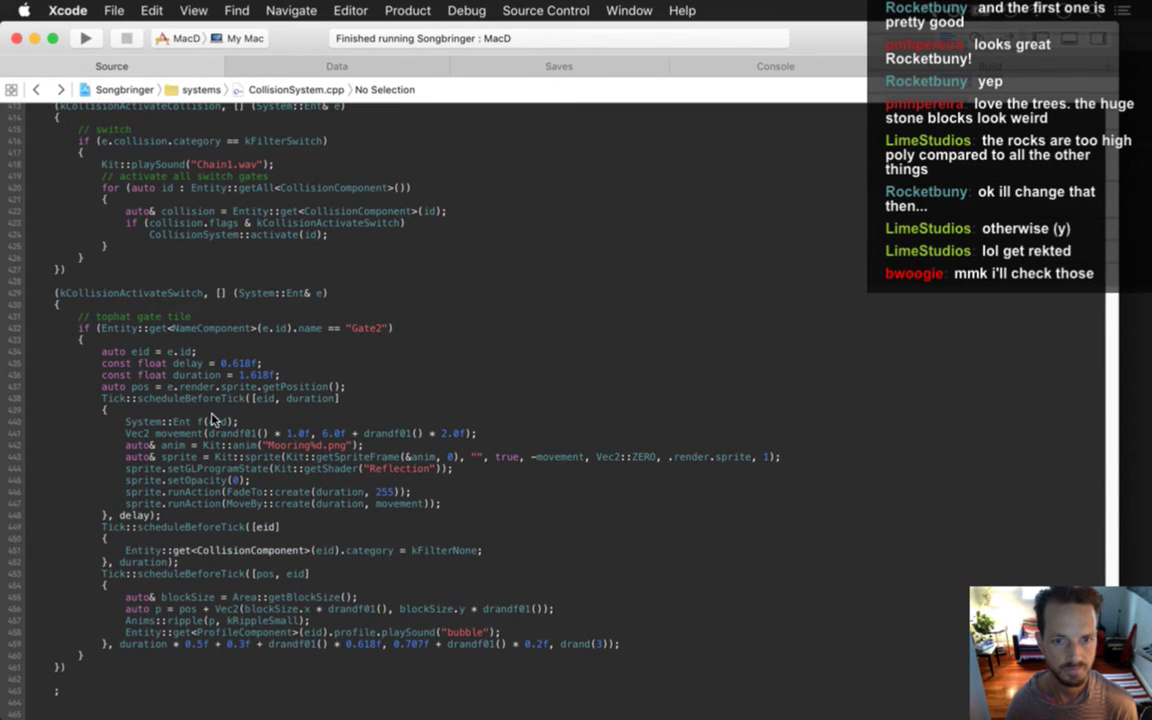
pyautogui.press('super+shift+z')
pyautogui.write('sprite.getCont')
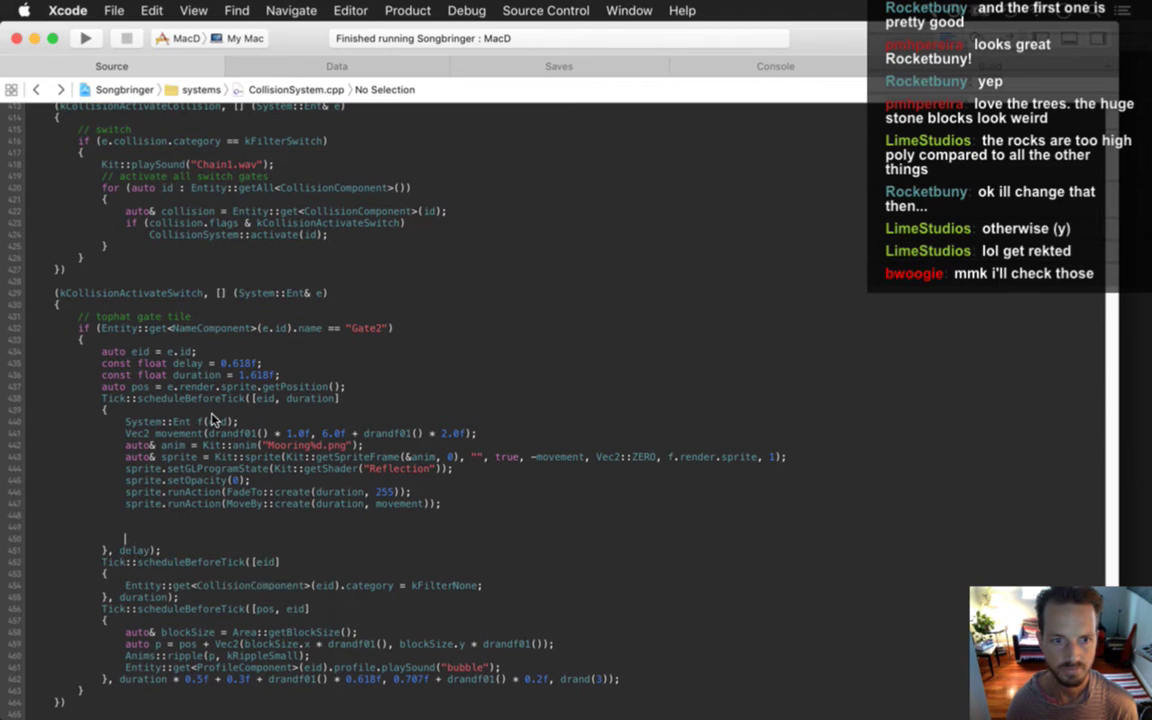
pyautogui.press('super+z')
pyautogui.press('super+z')
# Switch to Photoshop, bring up the chain photo in Untitled-1 and sample a dark grey-brown from the upper part of the large link.
pyautogui.press('super+Tab')
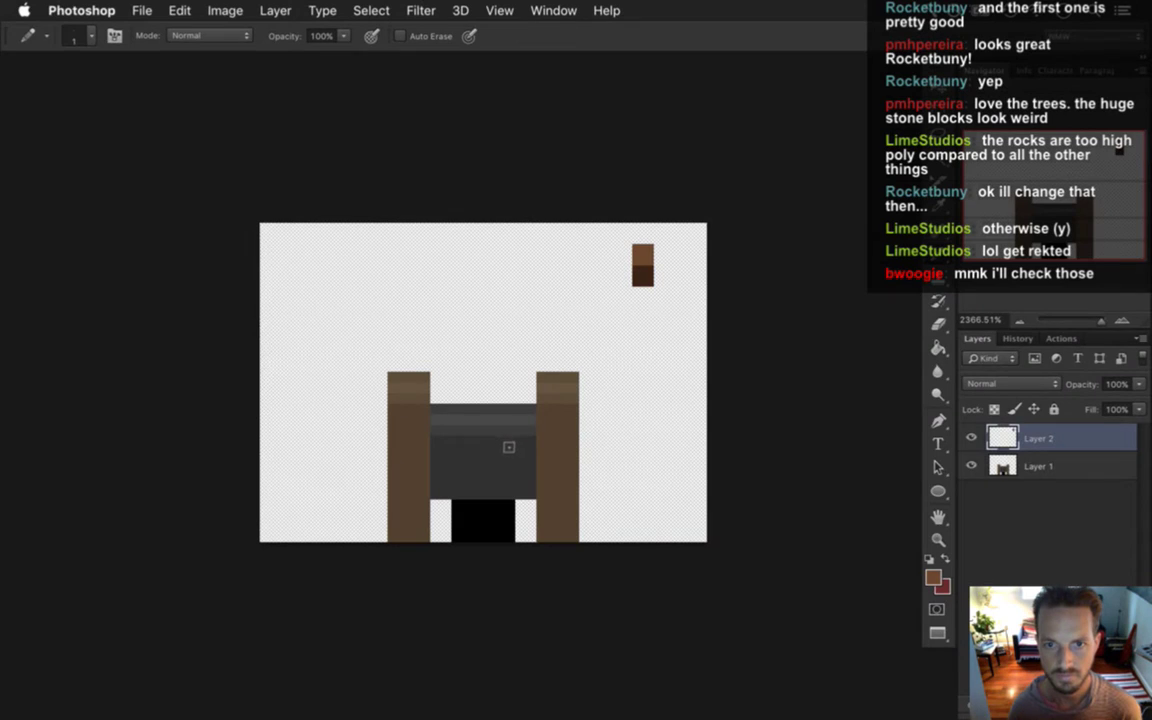
pyautogui.click(571, 9)
pyautogui.moveTo(585, 706)
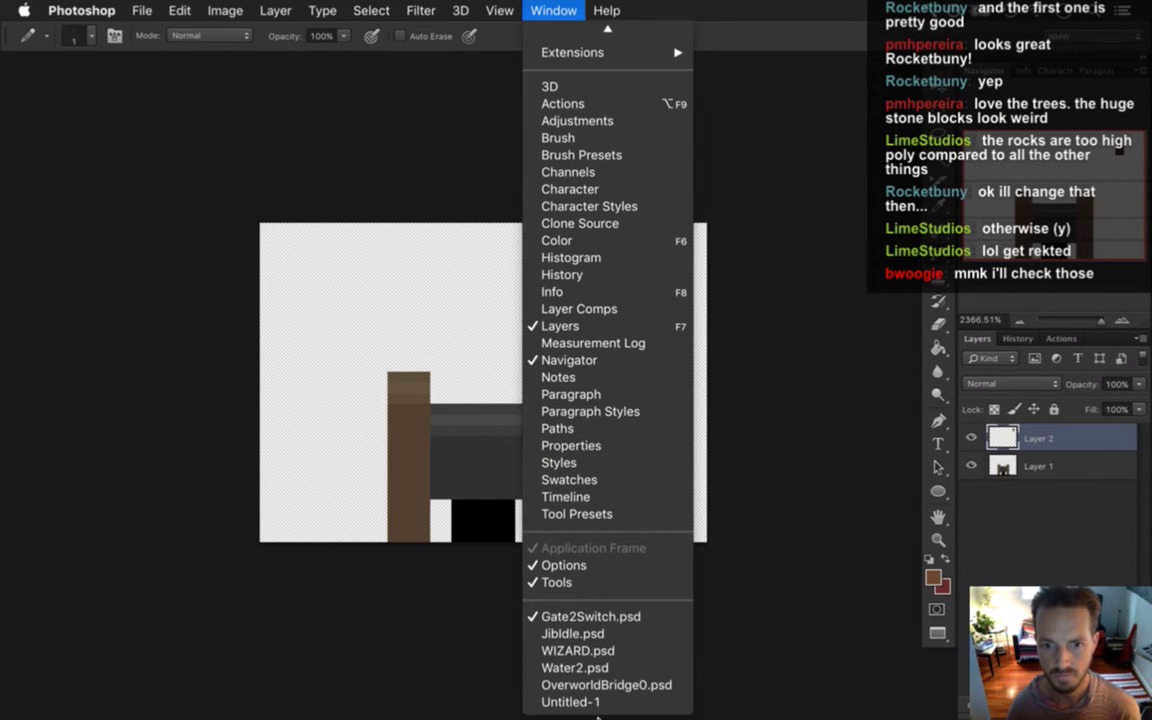
pyautogui.click(553, 10)
pyautogui.click(553, 10)
pyautogui.click(553, 10)
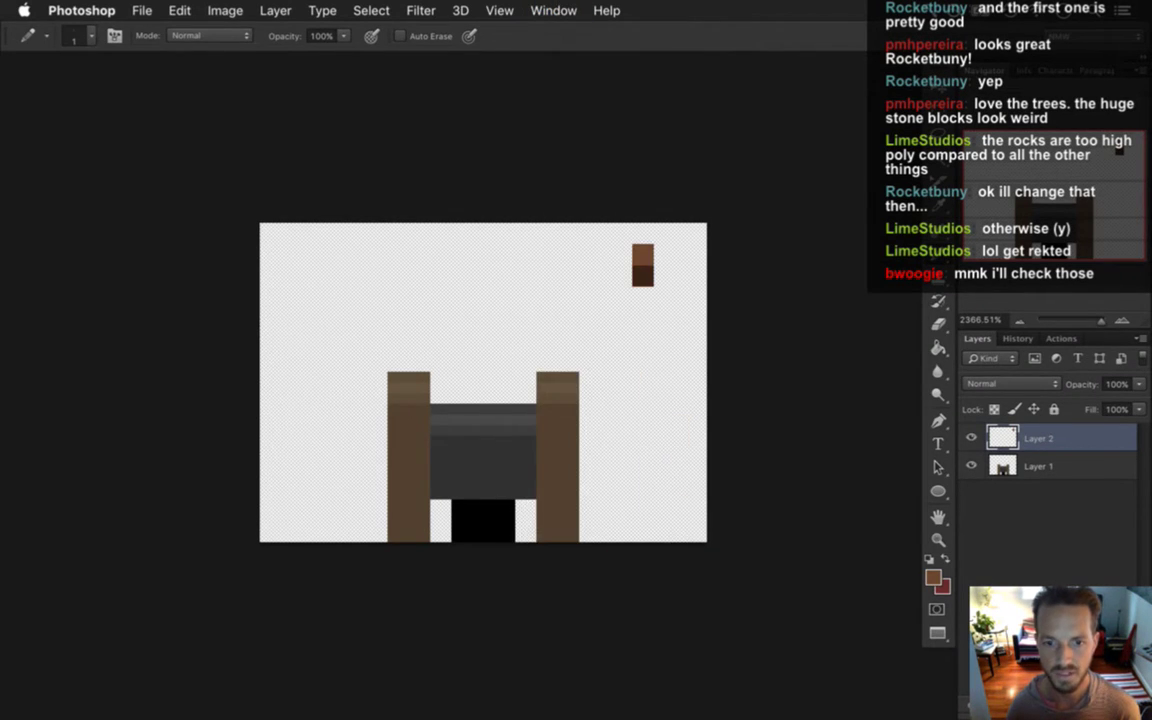
pyautogui.click(553, 10)
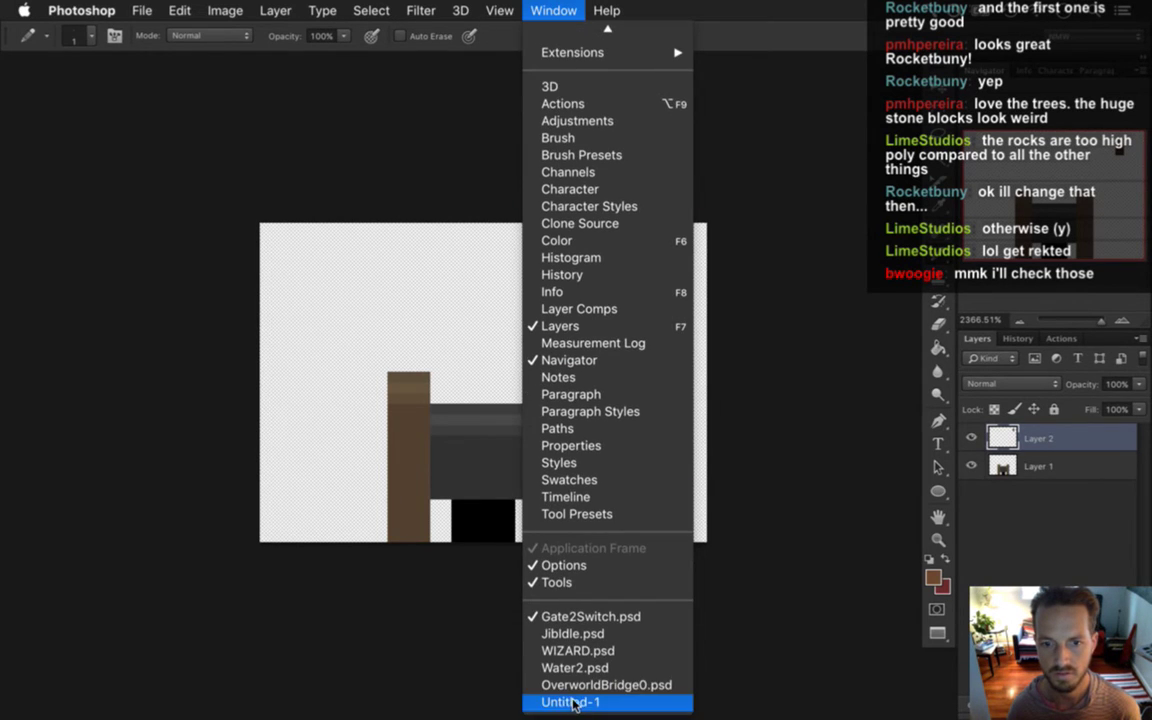
pyautogui.click(574, 705)
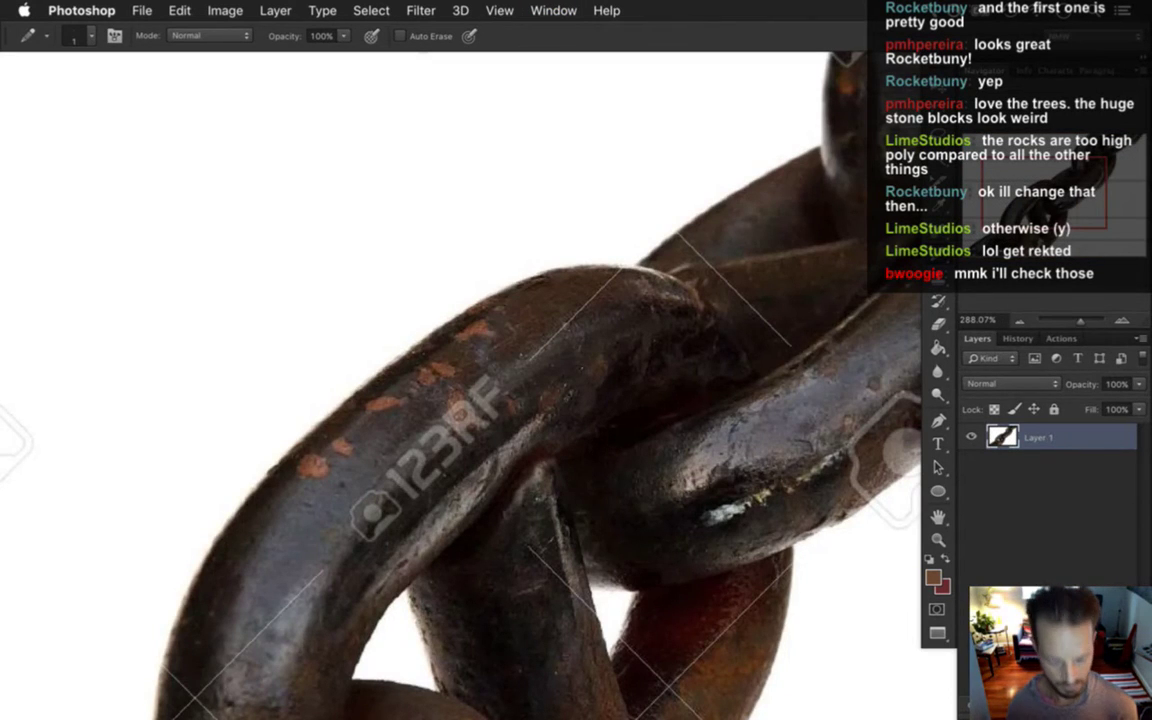
pyautogui.press('i')
pyautogui.click(625, 325)
pyautogui.moveTo(633, 333); pyautogui.dragTo(625, 314)
# Return to Gate2Switch.psd and paint the sampled dark colour as a swatch directly below the dark brown one.
pyautogui.click(553, 10)
pyautogui.moveTo(598, 705)
pyautogui.click(618, 617)
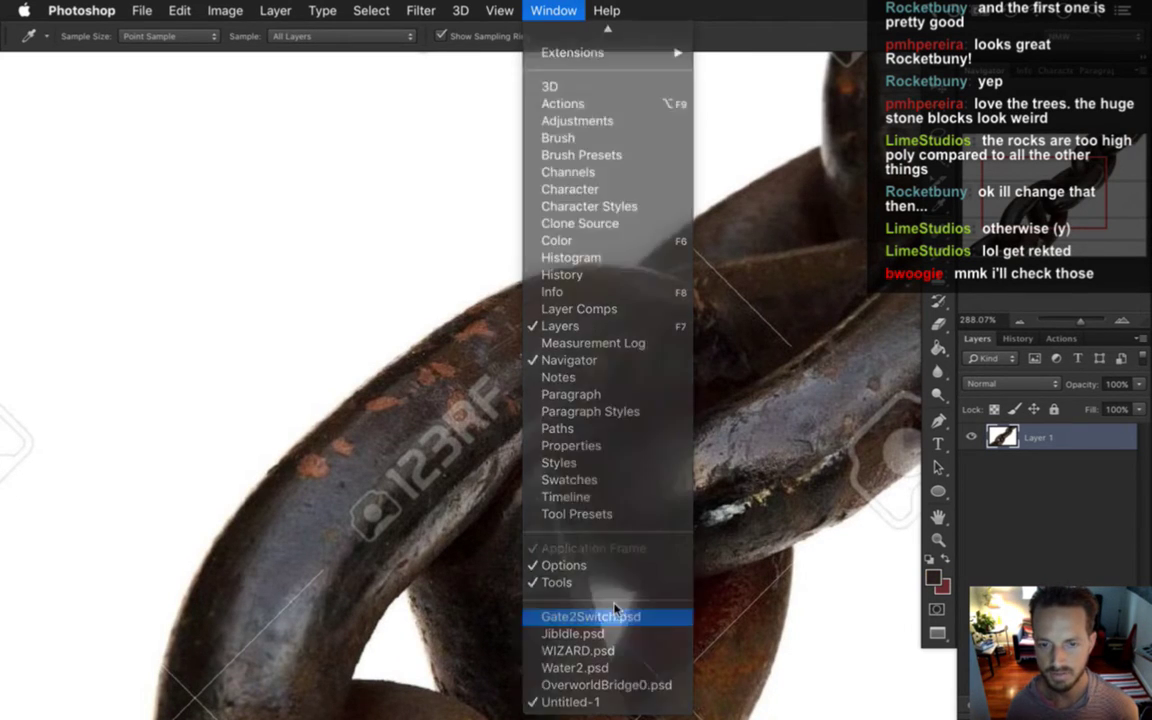
pyautogui.press('b')
pyautogui.click(643, 297)
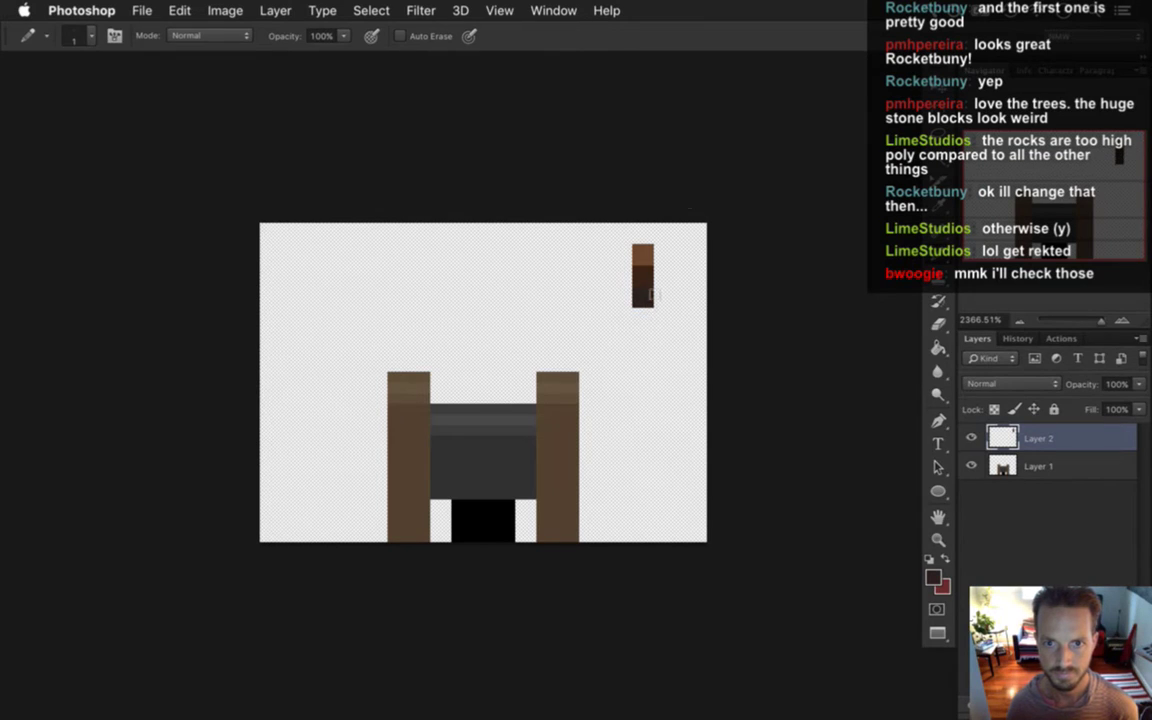
# Sample a near-black from the chain photo and paint it at the lower end of the swatch column in Gate2Switch.psd.
pyautogui.click(553, 10)
pyautogui.moveTo(598, 712)
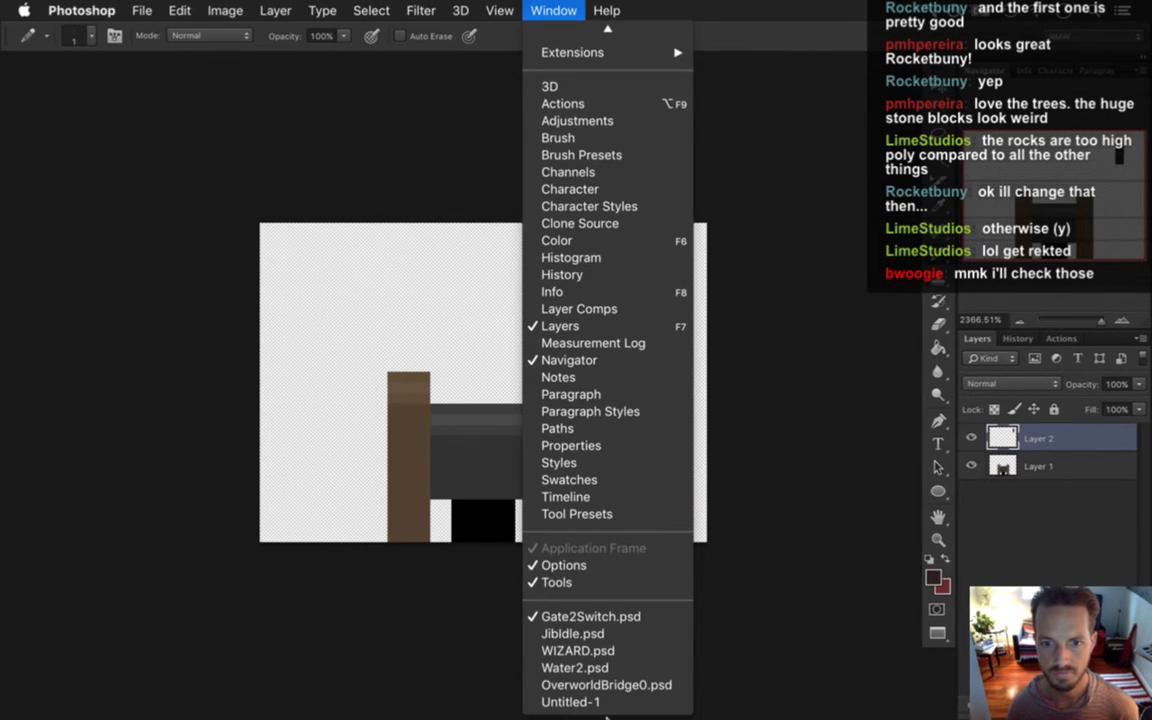
pyautogui.click(568, 701)
pyautogui.press('i')
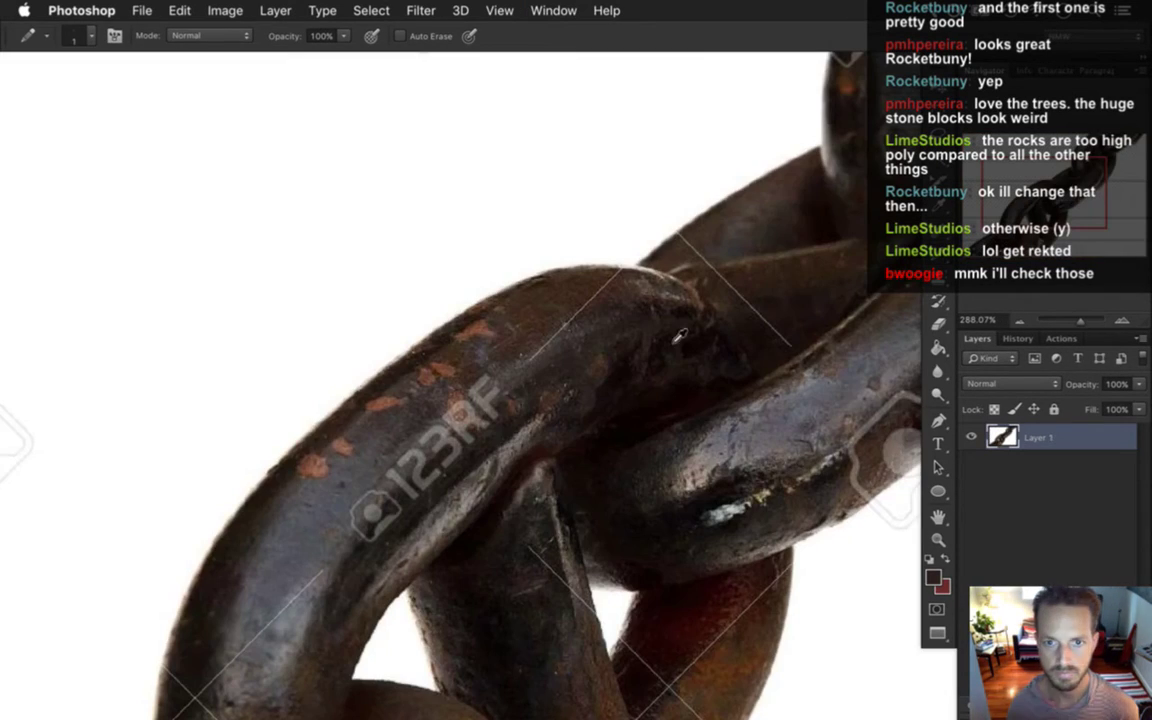
pyautogui.click(622, 310)
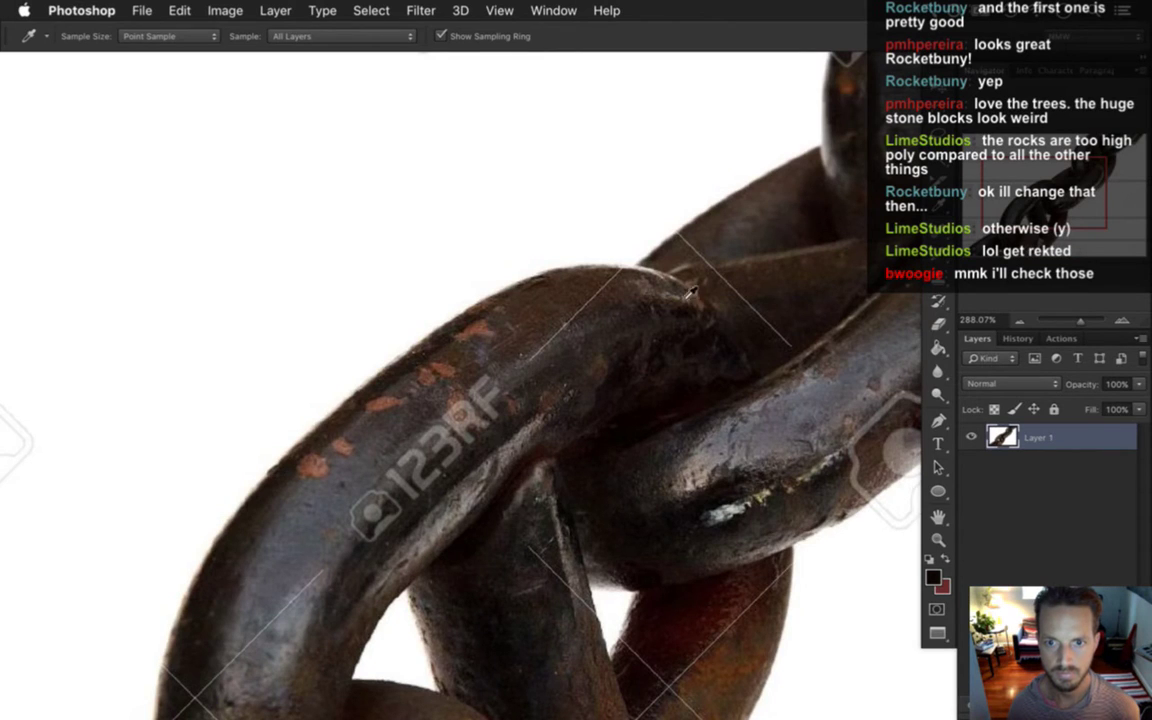
pyautogui.click(553, 10)
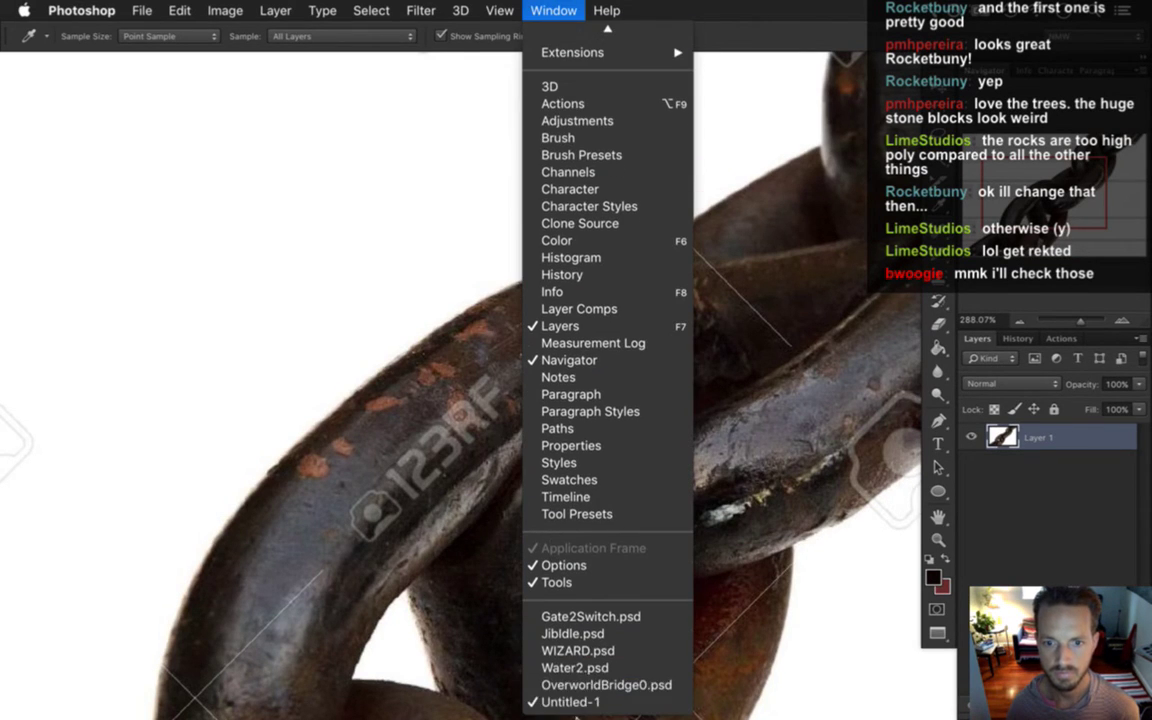
pyautogui.click(594, 617)
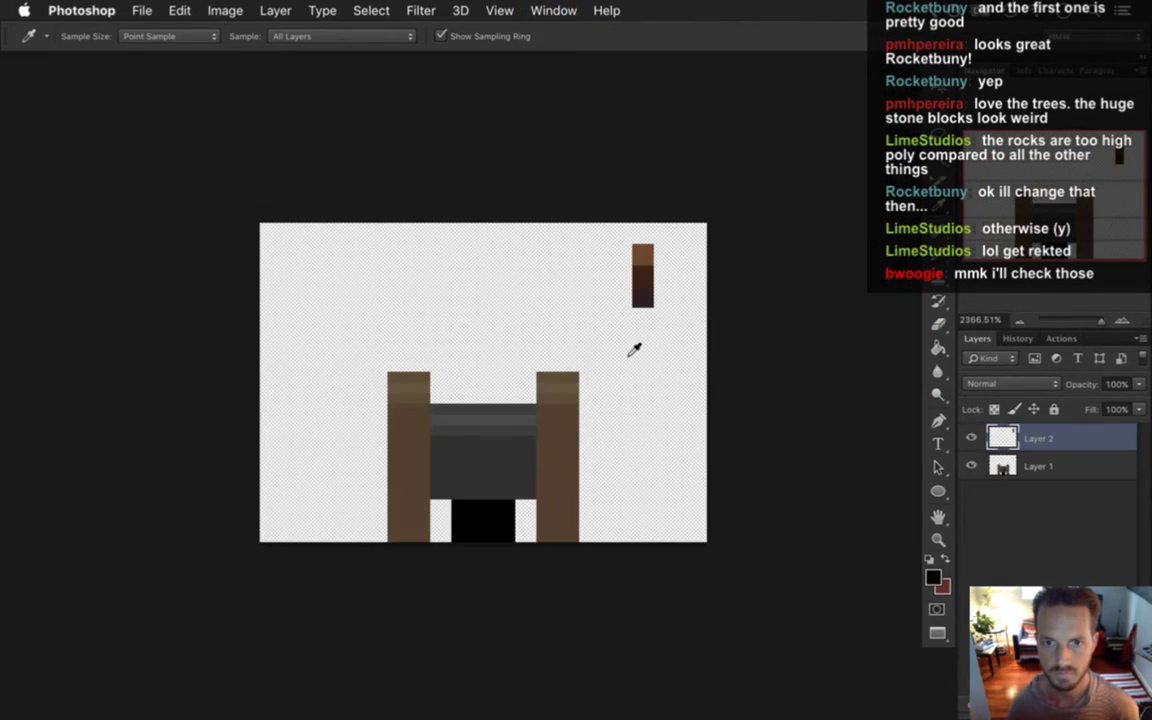
pyautogui.press('b')
# Sample a light grey highlight from the chain photo and paint a swatch beside the rust brown one in Gate2Switch.psd.
pyautogui.click(553, 10)
pyautogui.click(580, 702)
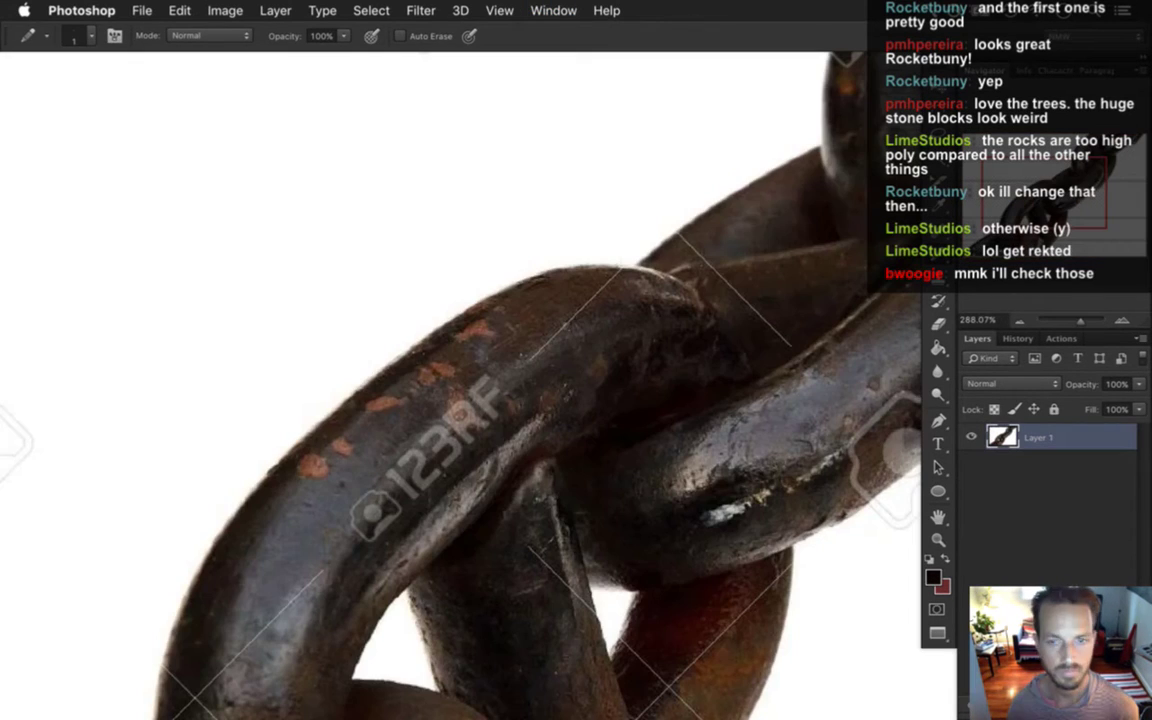
pyautogui.press('i')
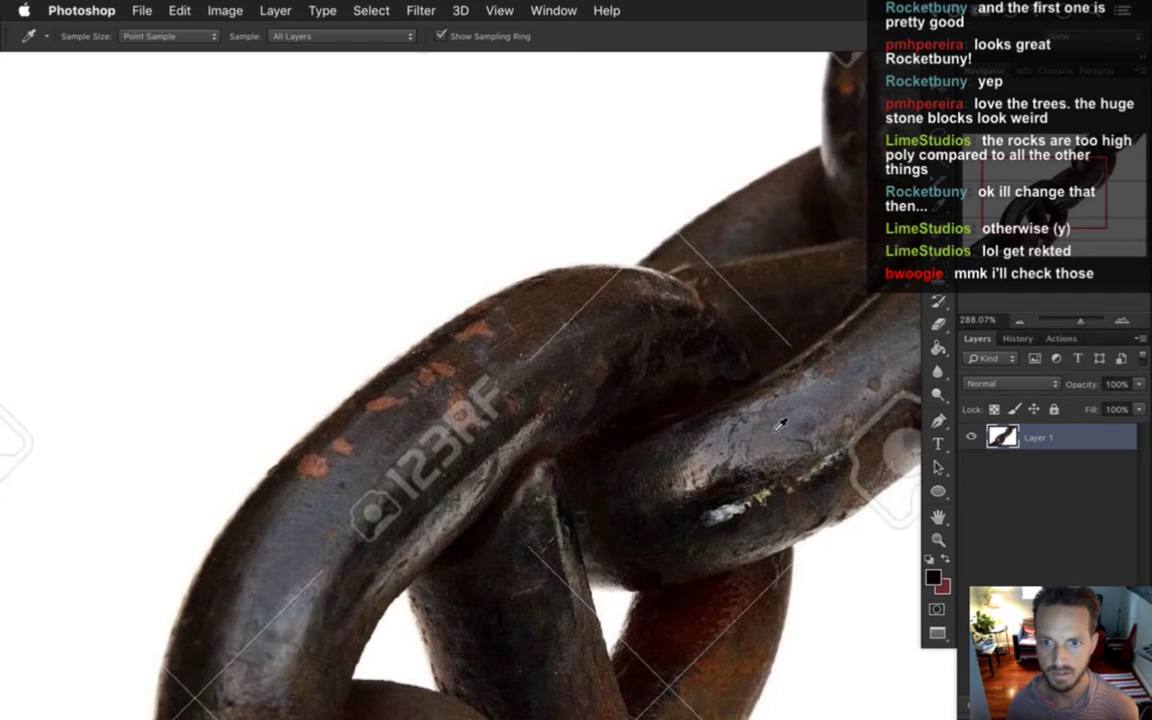
pyautogui.click(812, 392)
pyautogui.moveTo(815, 410); pyautogui.dragTo(646, 394)
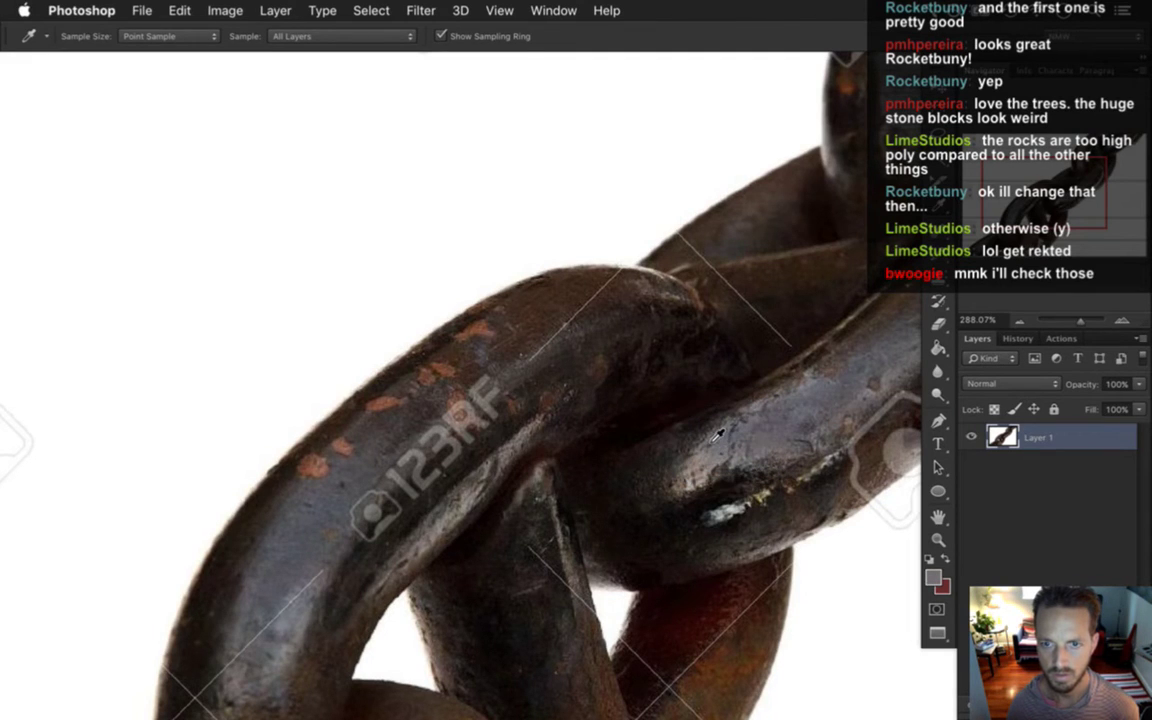
pyautogui.click(553, 10)
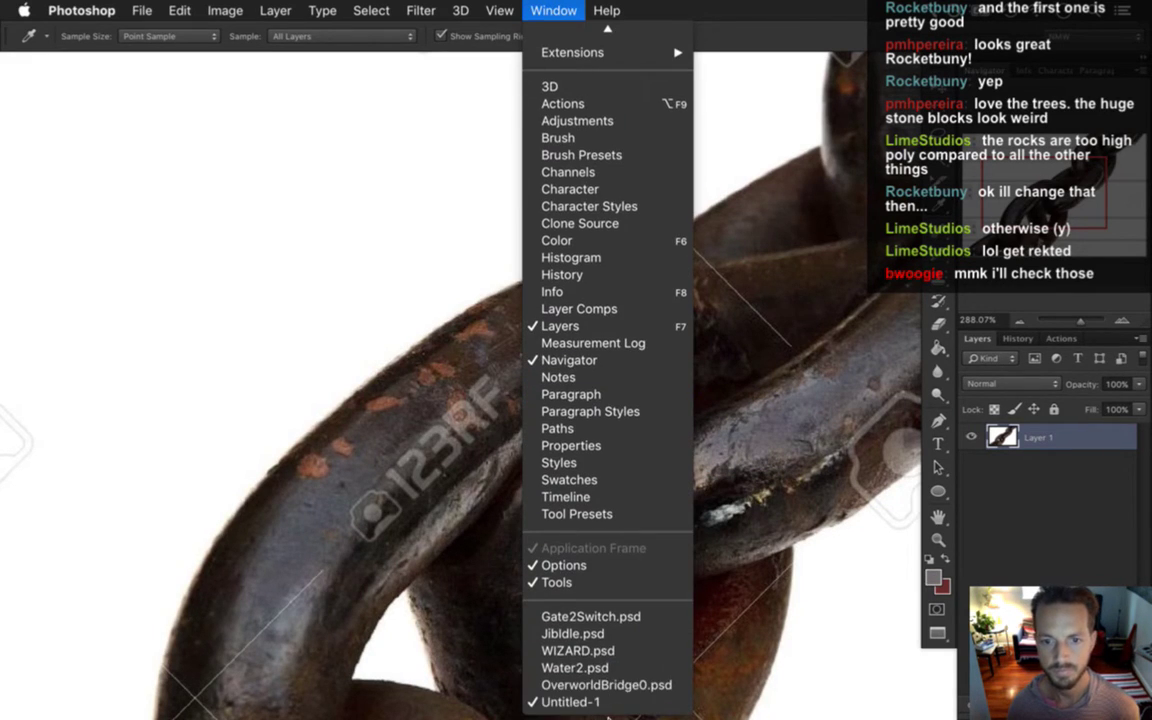
pyautogui.click(575, 618)
pyautogui.press('b')
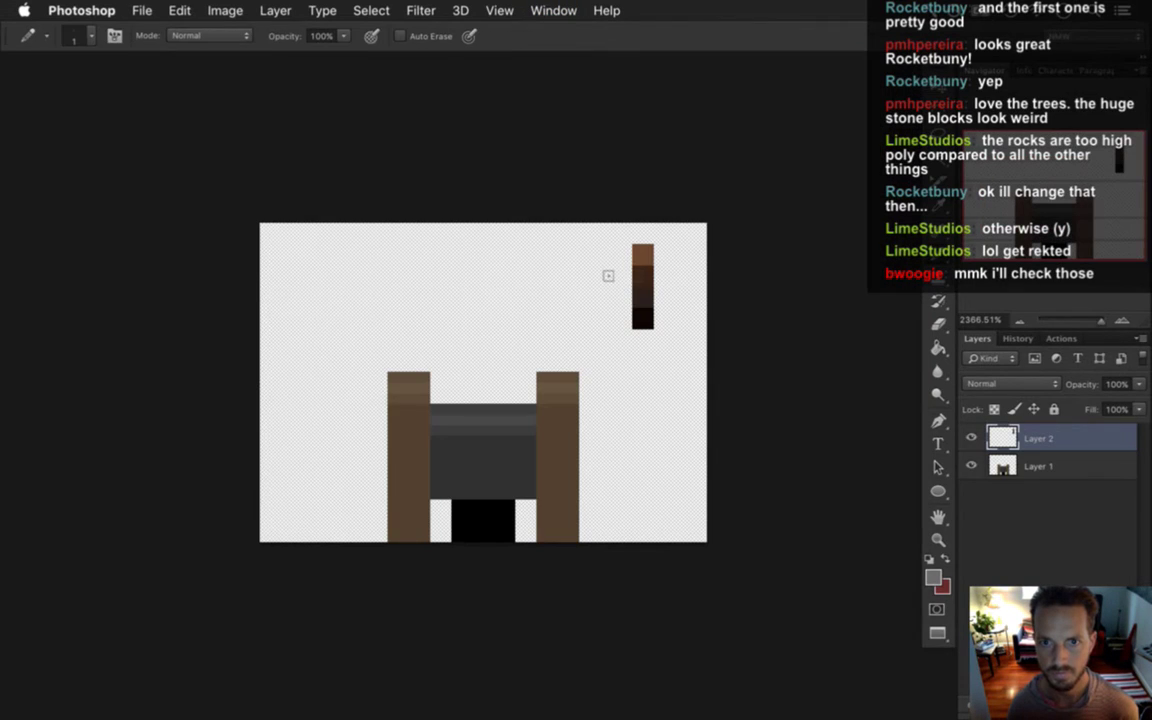
pyautogui.click(664, 255)
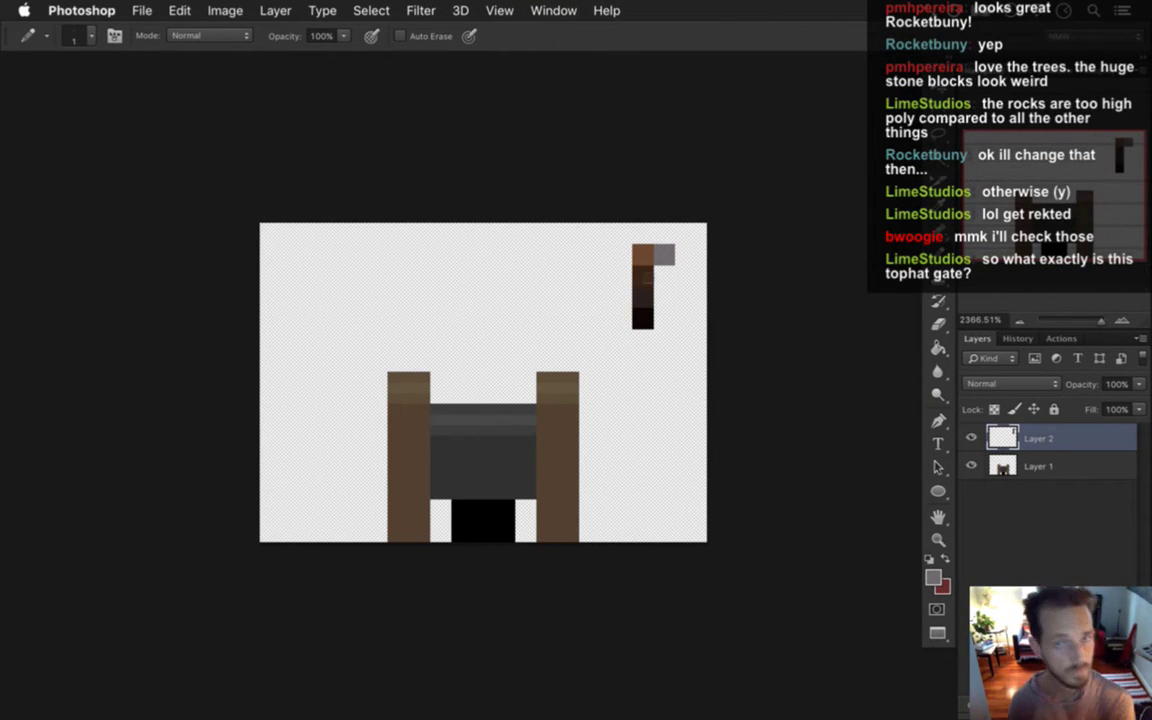
# Switch to Xcode and run the Songbringer MacD build.
pyautogui.click(553, 10)
pyautogui.click(476, 130)
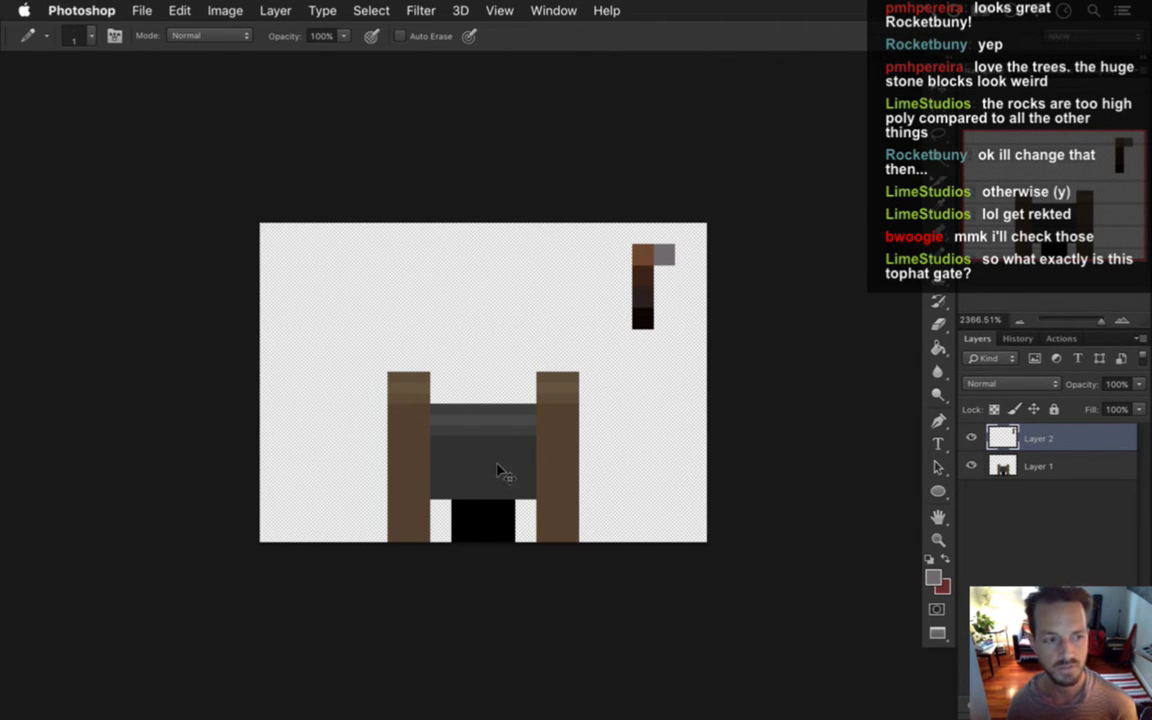
pyautogui.press('super+Tab')
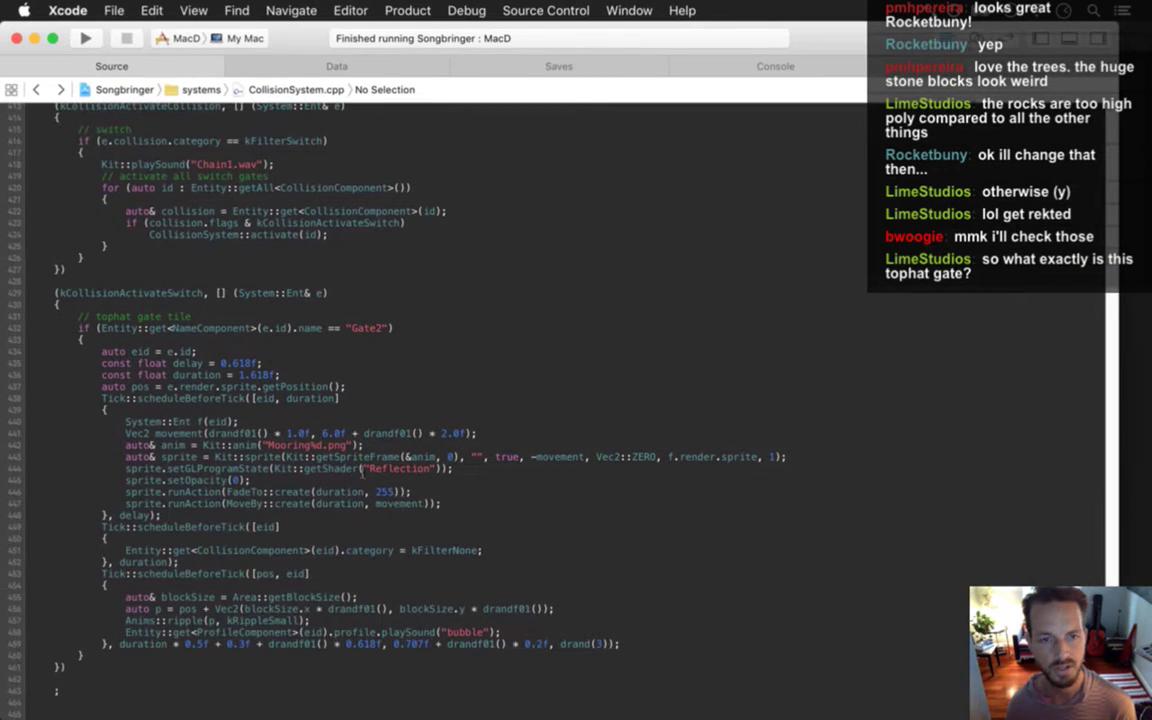
pyautogui.press('super+r')
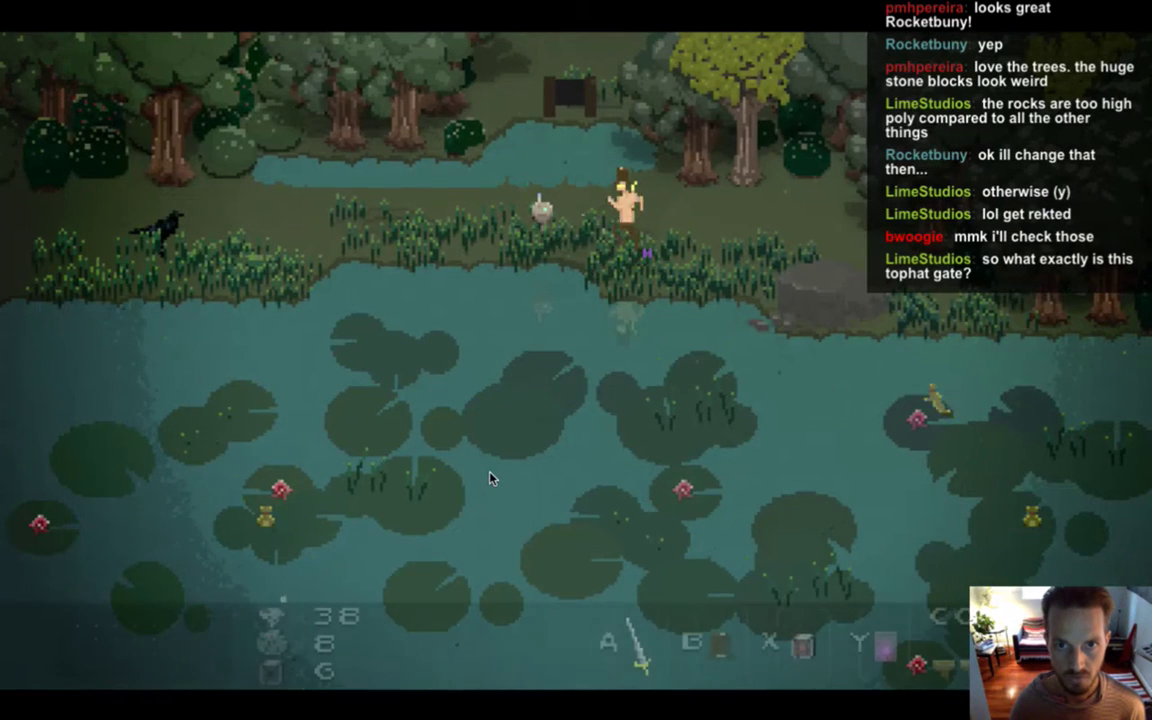
# Walk the character back and forth over the tophat gate tiles and up to the gate switch, and quit the game.
pyautogui.press('Left')
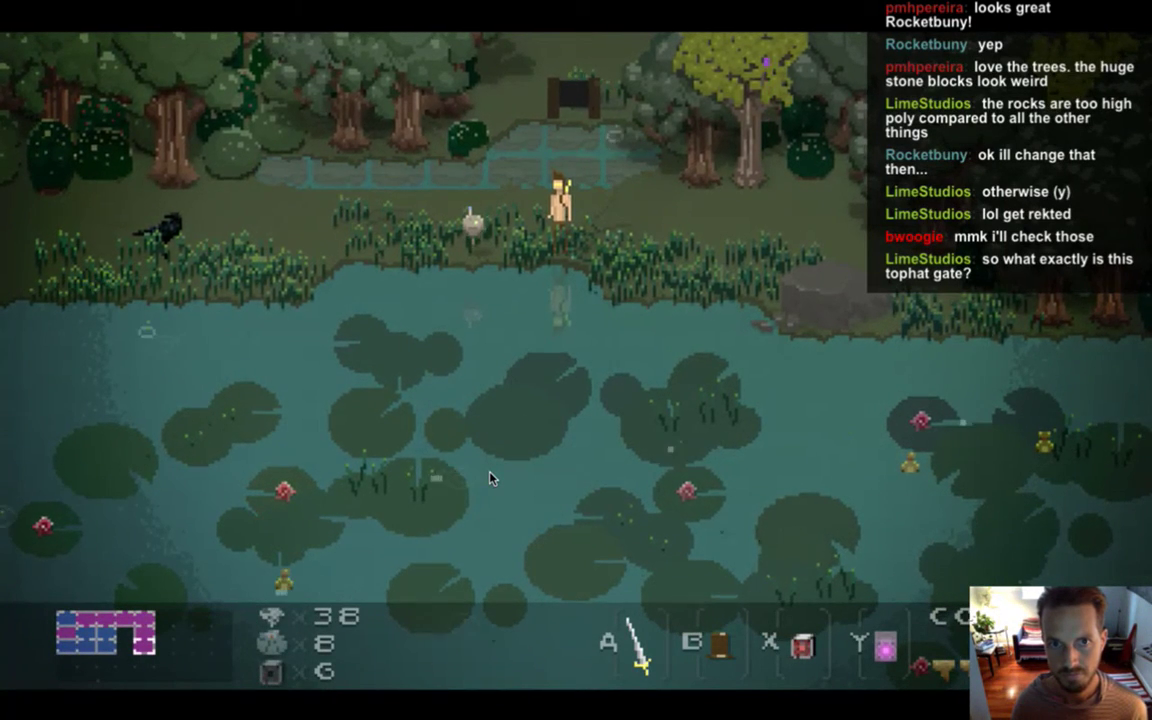
pyautogui.press('Left')
pyautogui.press('Up')
pyautogui.press('Left')
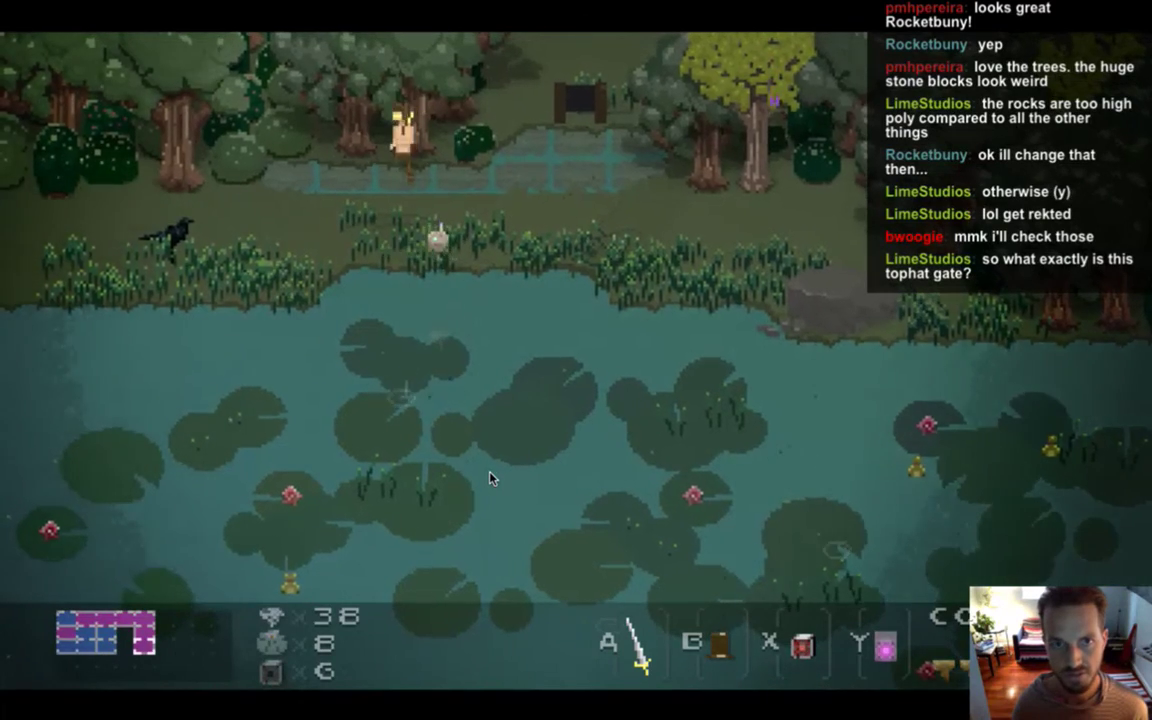
pyautogui.press('Right')
pyautogui.press('Right')
pyautogui.press('Left')
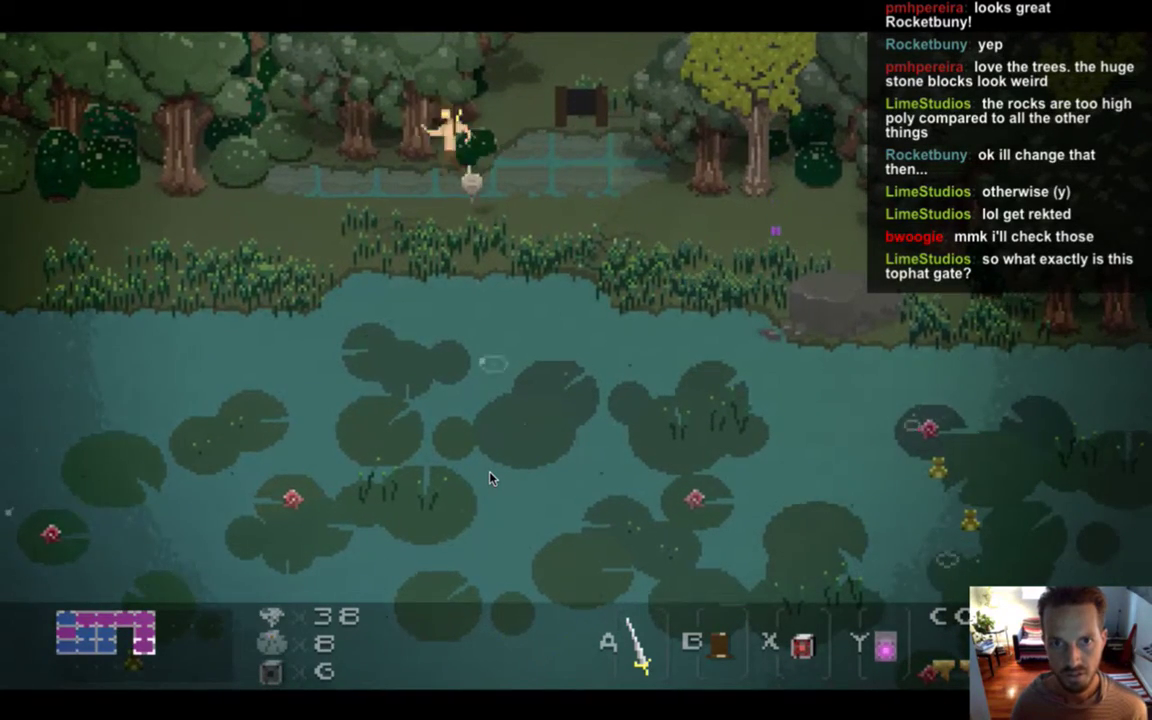
pyautogui.press('Right')
pyautogui.press('Left')
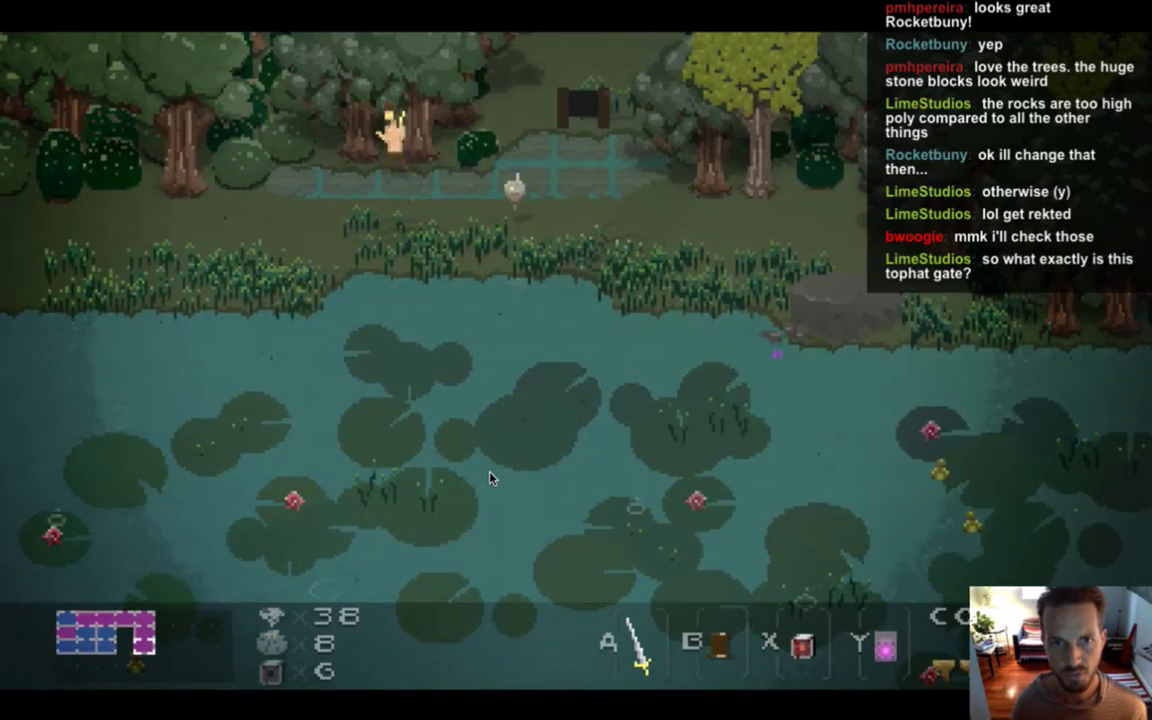
pyautogui.press('Right')
pyautogui.press('Up')
pyautogui.press('Down')
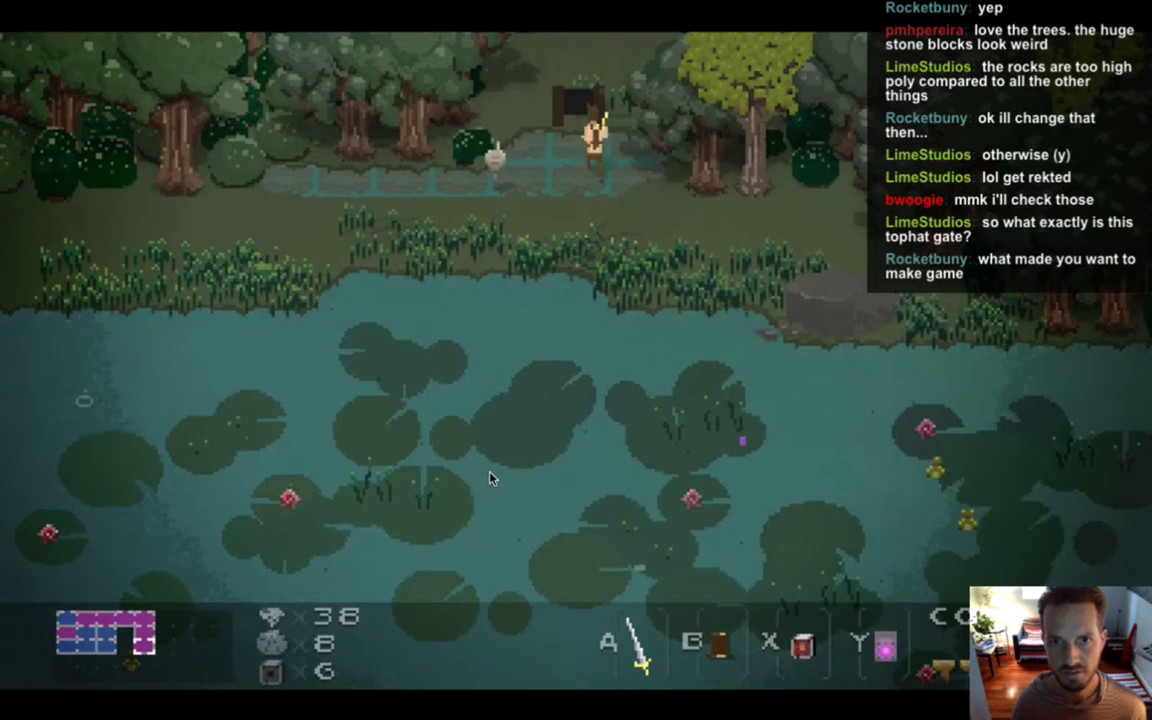
pyautogui.press('Right')
pyautogui.press('super+q')
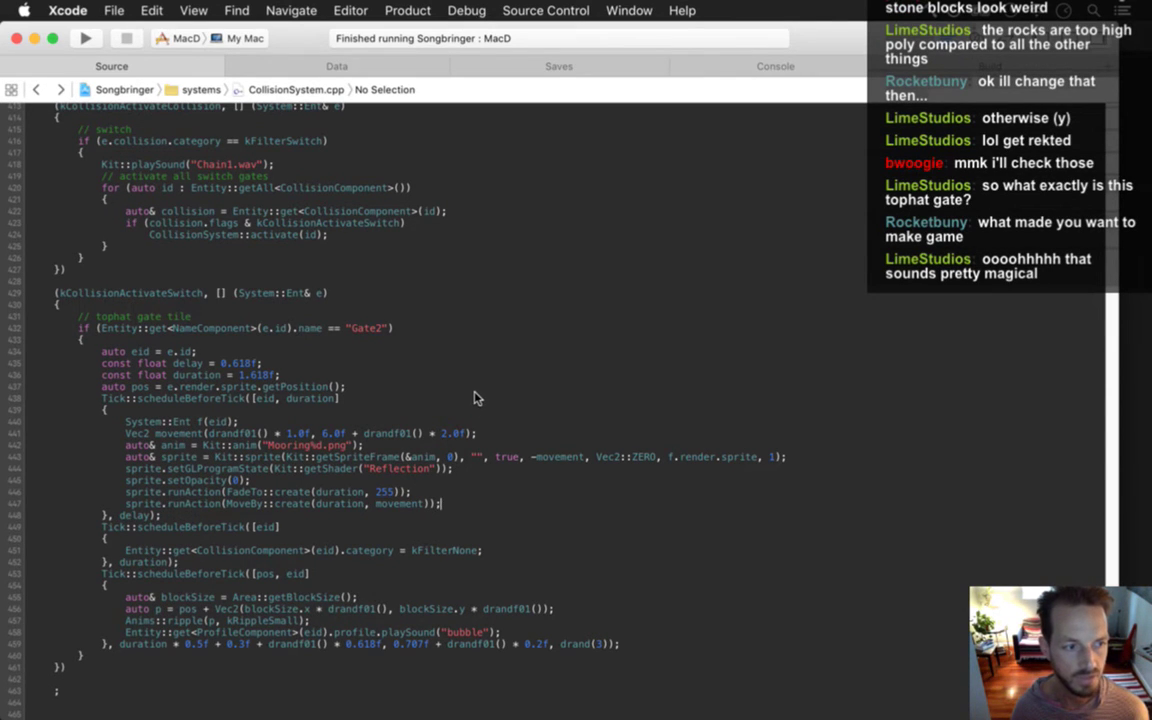
# Switch back to Photoshop and pick the dark brown swatch as the Pencil colour in Gate2Switch.psd.
pyautogui.press('super+Tab')
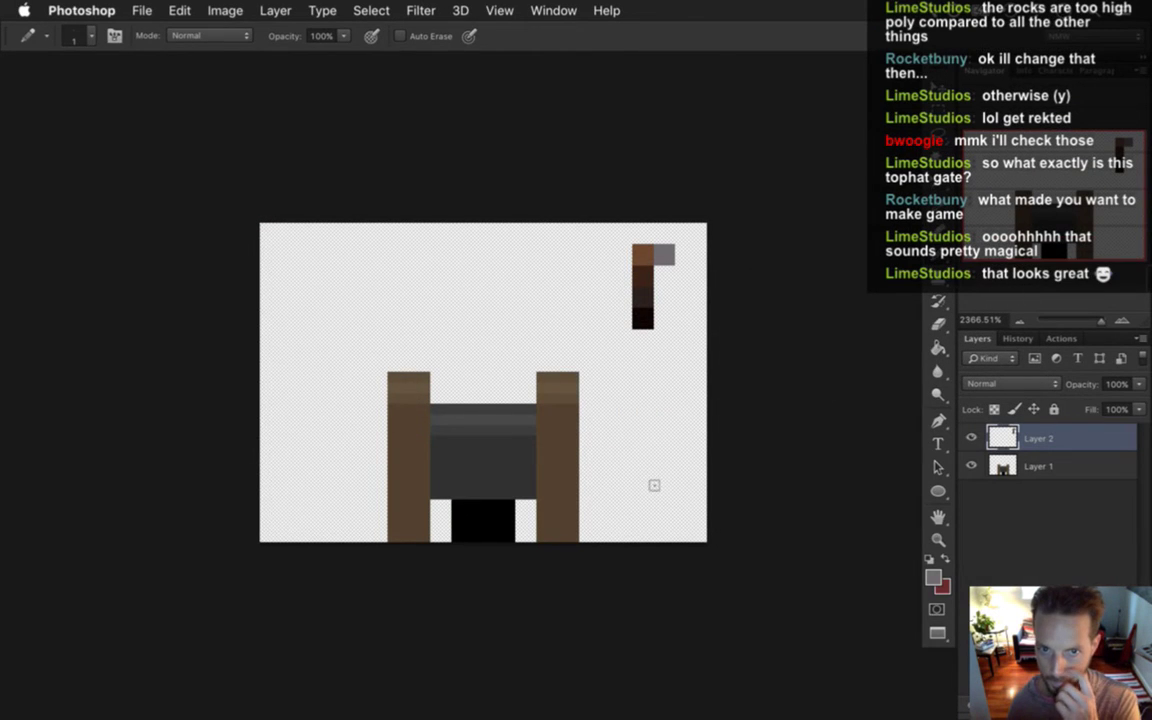
pyautogui.press('i')
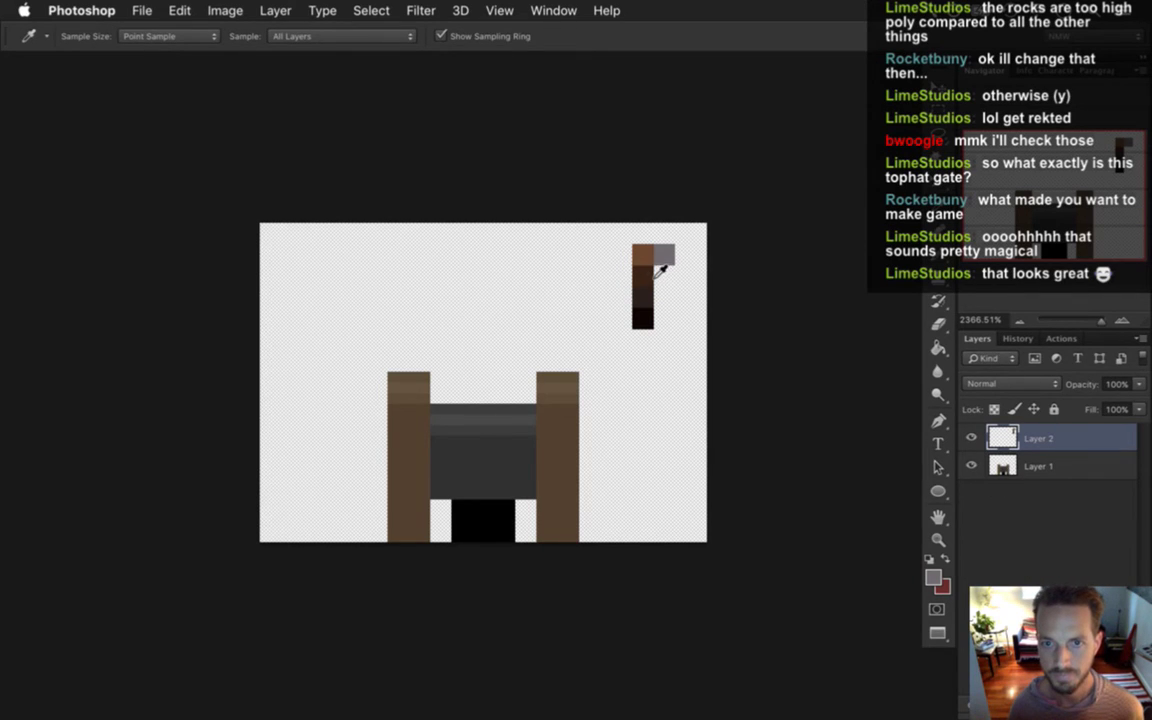
pyautogui.click(655, 285)
pyautogui.press('b')
# Try painting a dark brown block over the upper edge of the grey drum between the posts, and undo it.
pyautogui.click(477, 387)
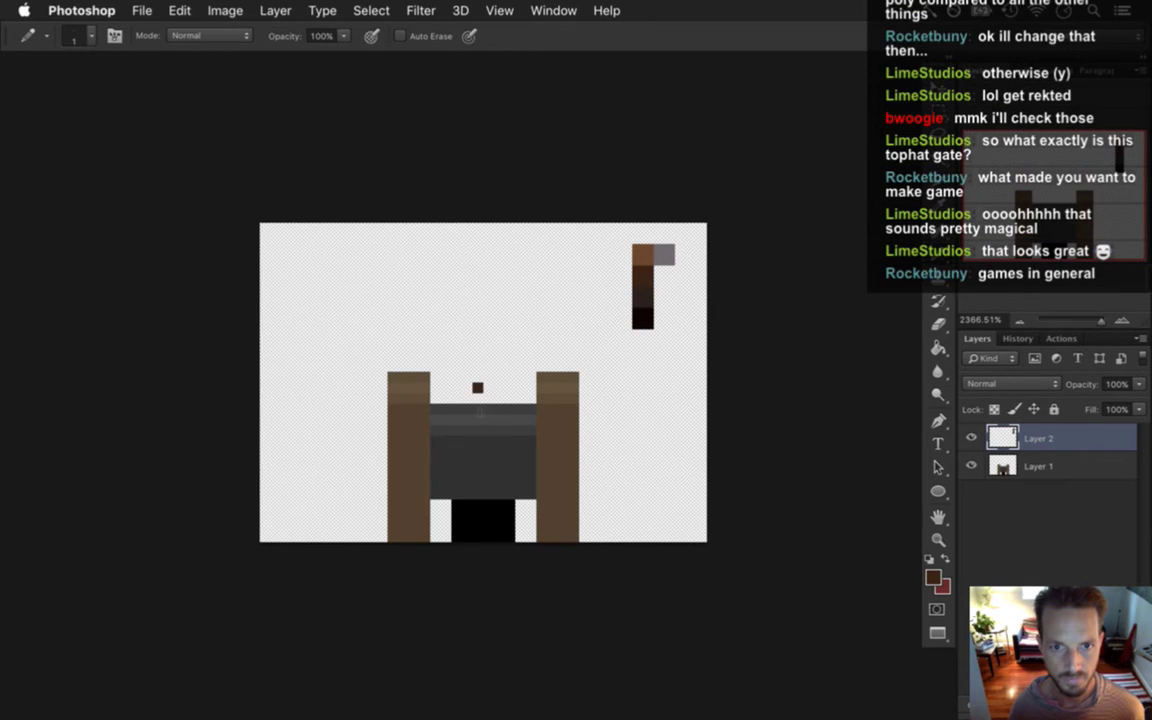
pyautogui.click(467, 392)
pyautogui.click(488, 392)
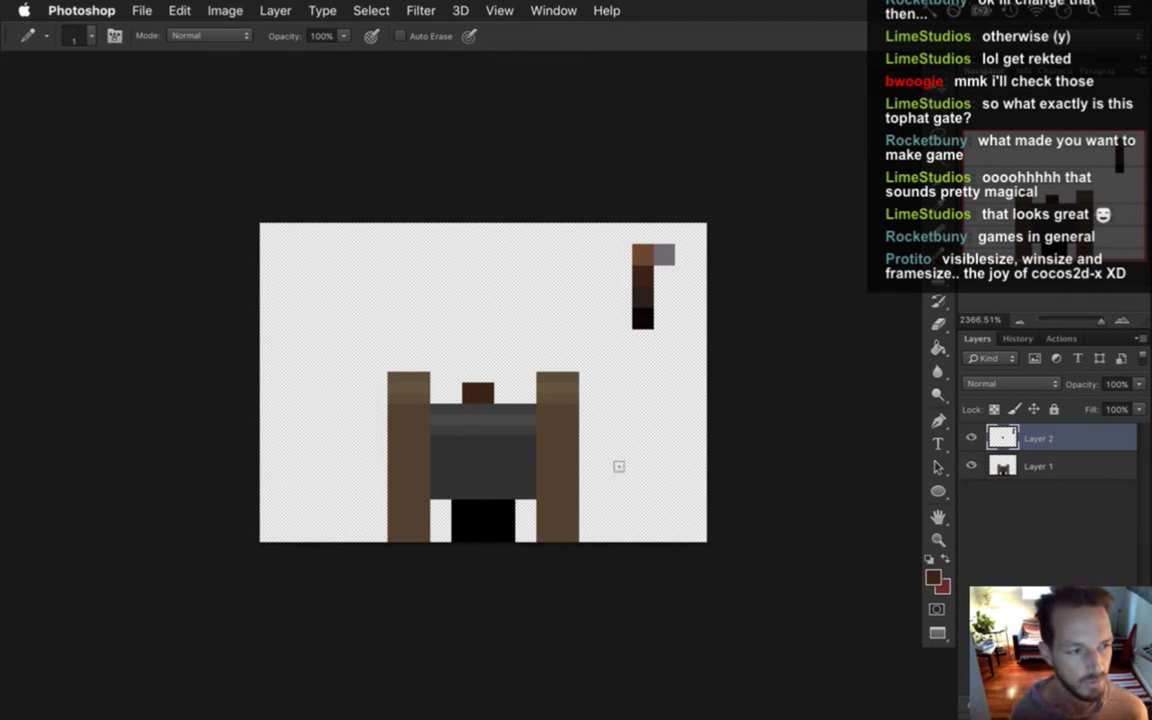
pyautogui.keyDown('alt'); pyautogui.click(480, 392); pyautogui.keyUp('alt')
pyautogui.click(494, 409)
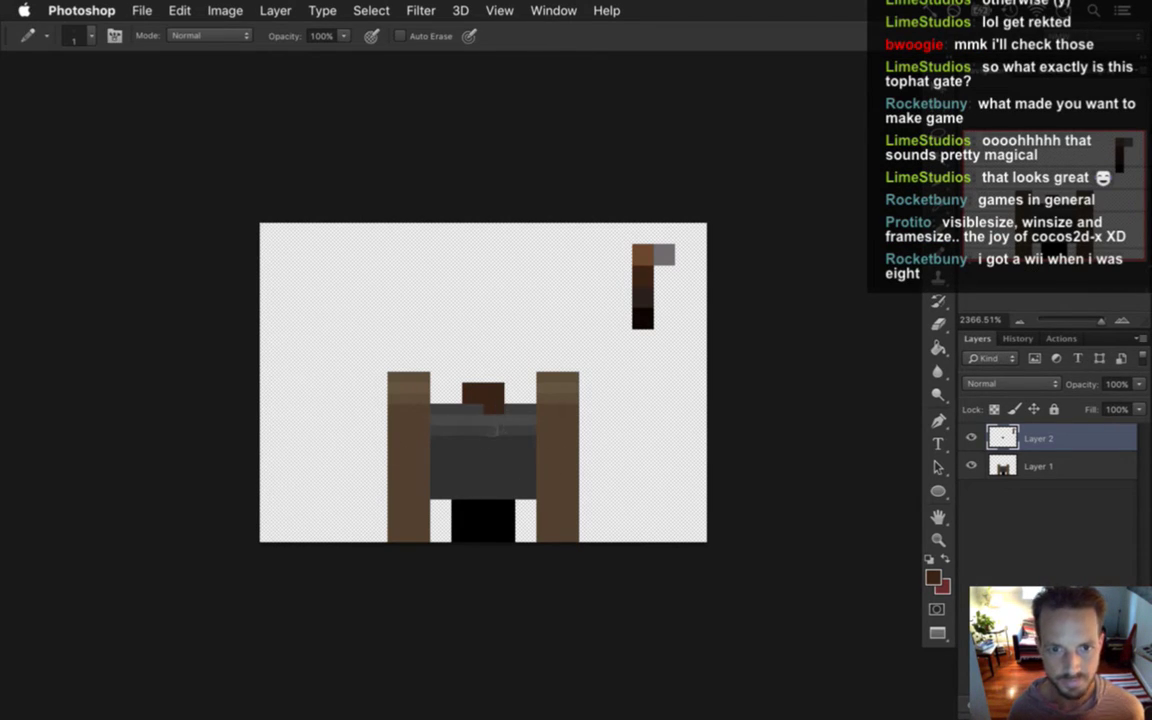
pyautogui.click(477, 428)
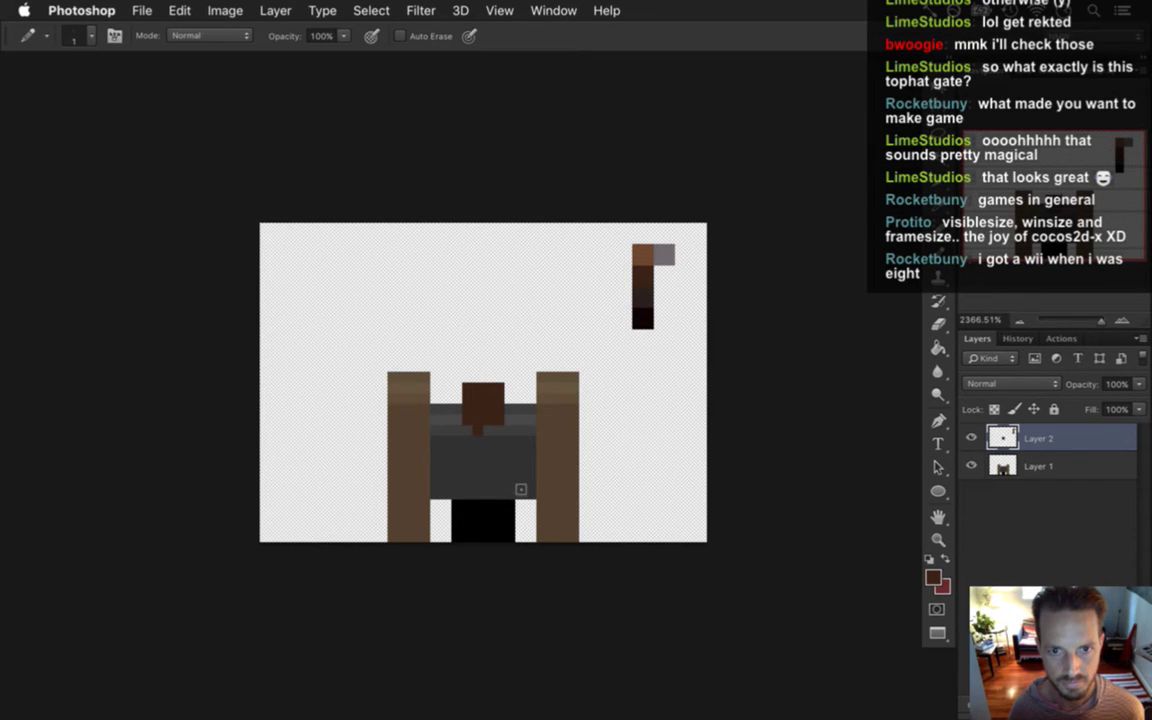
pyautogui.press('super+z')
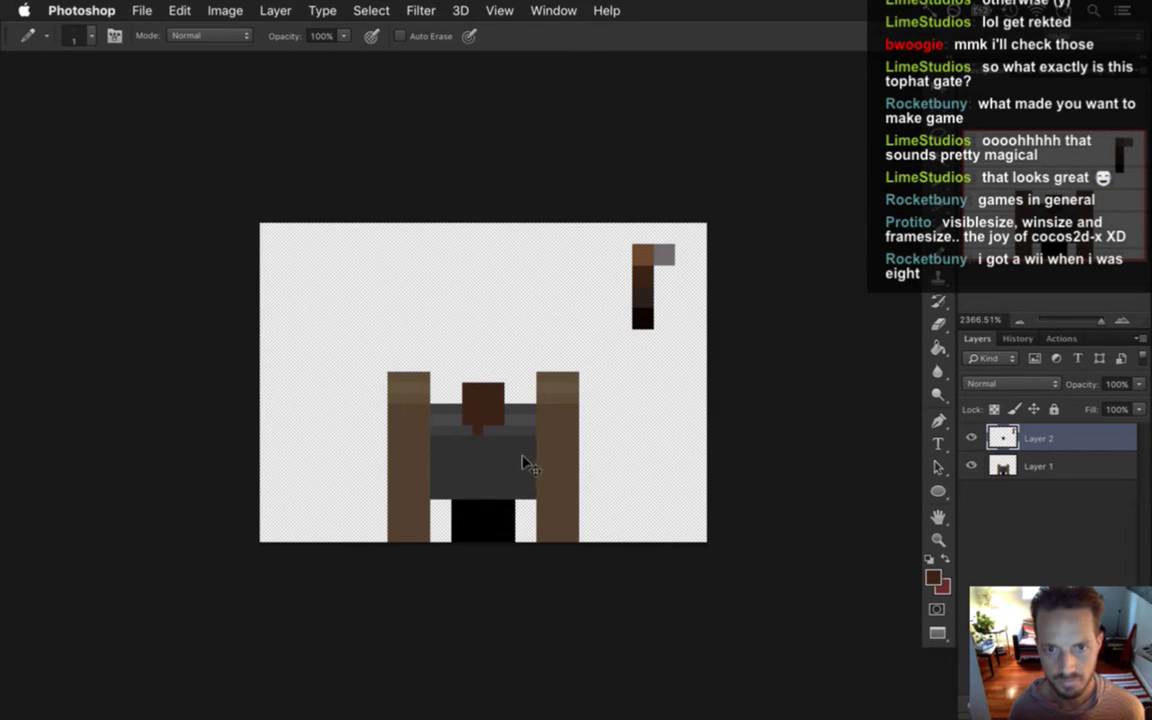
pyautogui.press('super+alt+z')
pyautogui.press('super+alt+z')
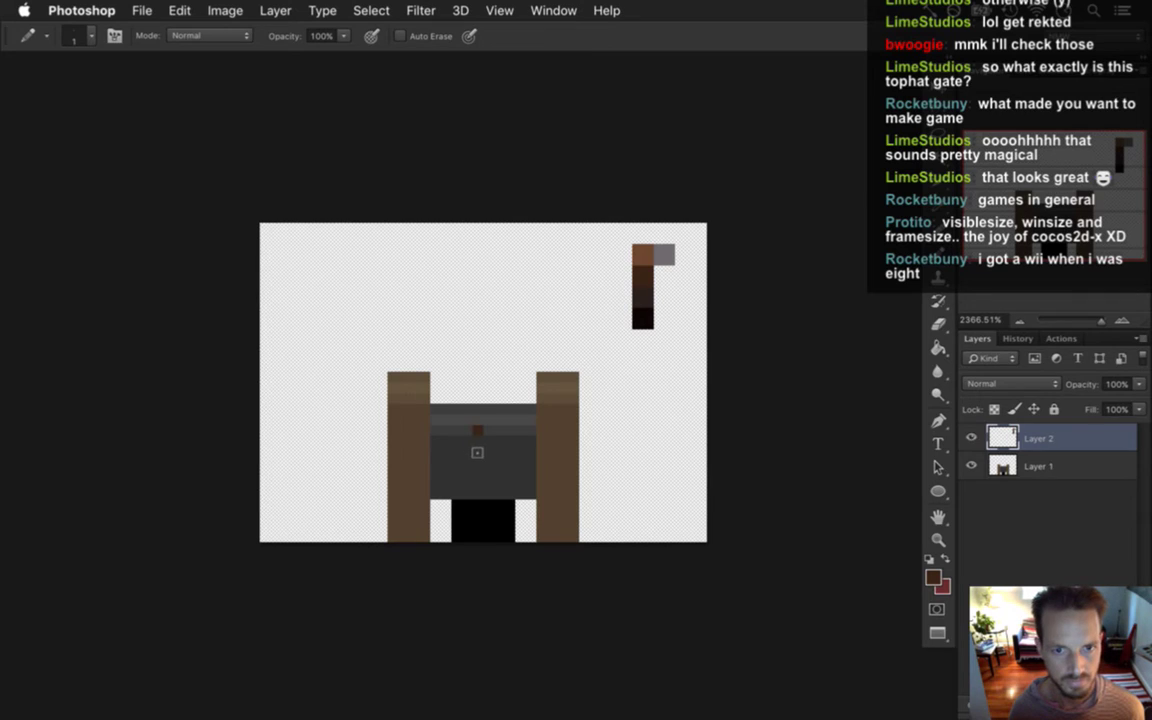
# Paint a dark brown oval ring about 4 by 6 pixels on the grey drum and clear its centre.
pyautogui.press('super+shift+z')
pyautogui.press('super+shift+z')
pyautogui.press('super+shift+z')
pyautogui.press('super+shift+z')
pyautogui.press('super+shift+z')
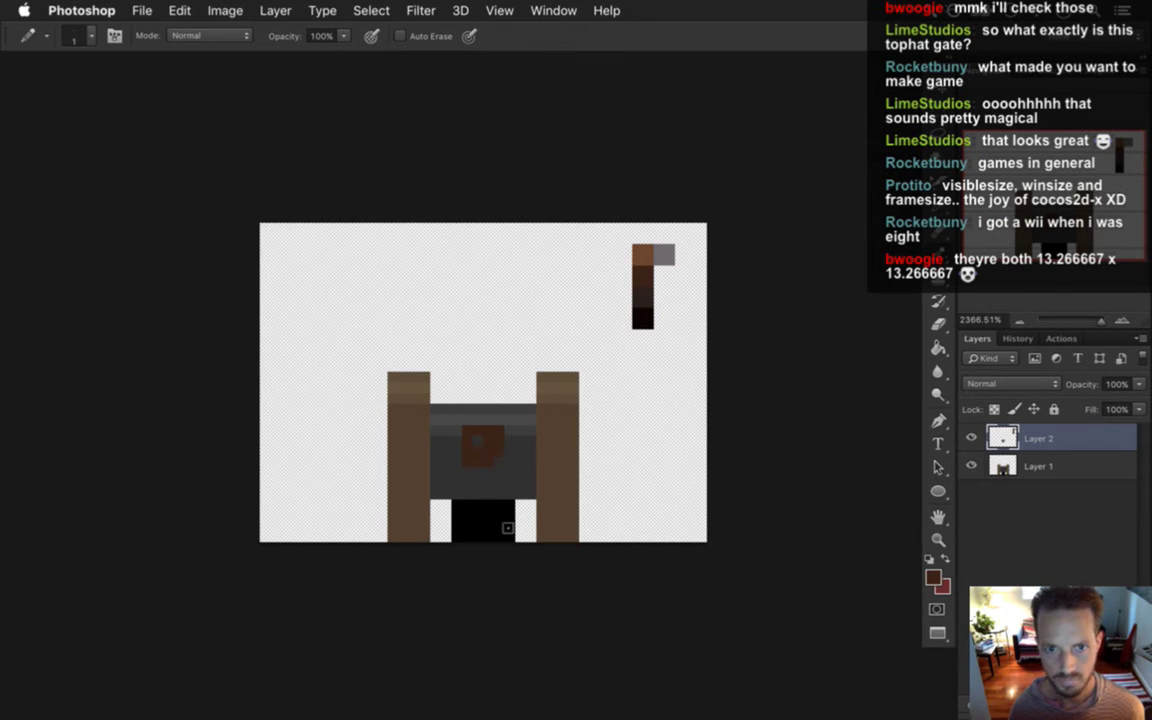
pyautogui.press('super+z')
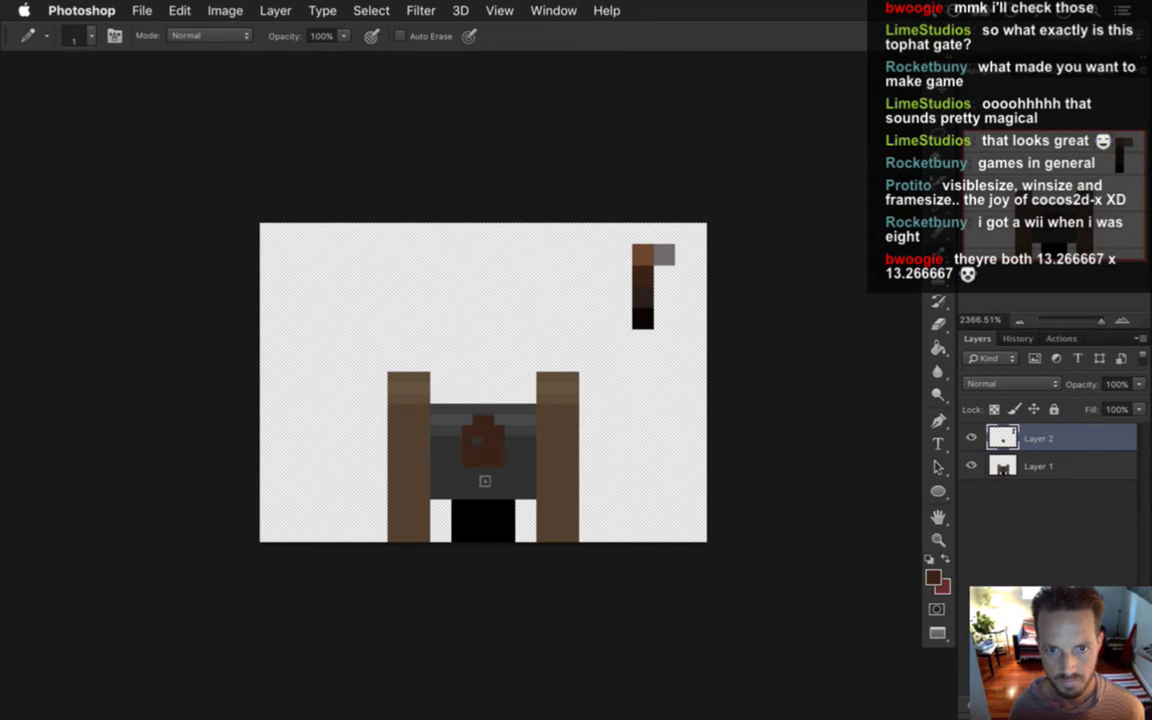
pyautogui.press('i')
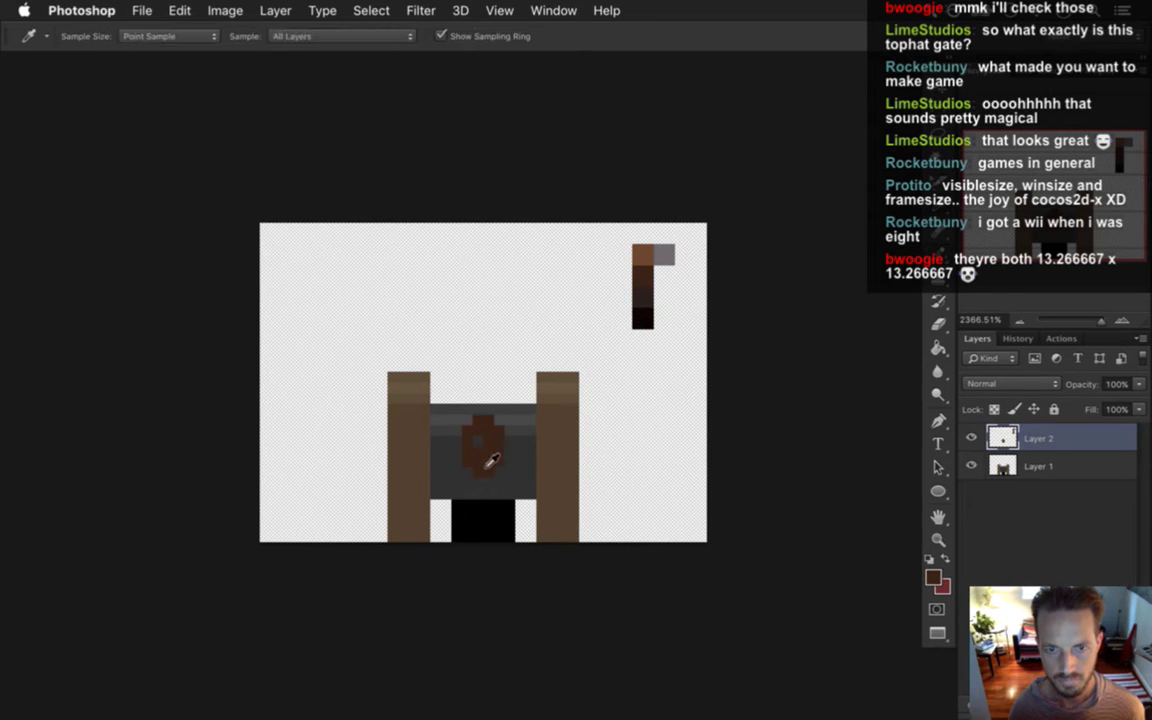
pyautogui.press('b')
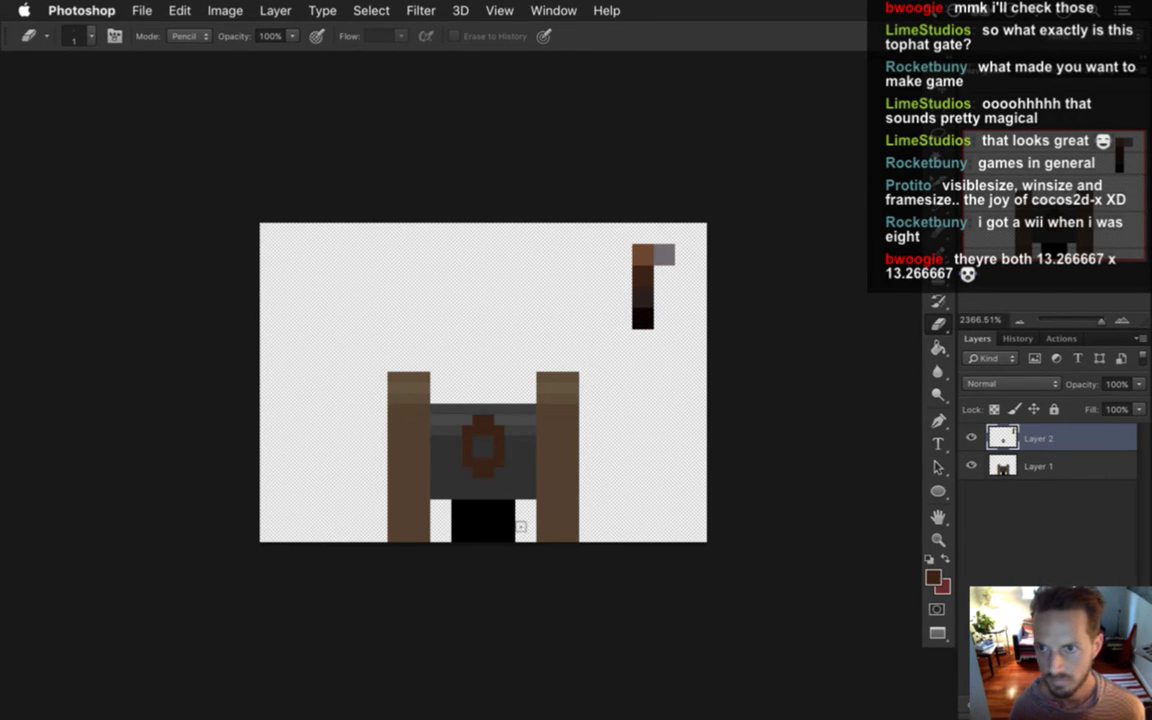
# Try shifting the lower half of the ring up one pixel, move it back down, and deselect it.
pyautogui.press('m')
pyautogui.moveTo(440, 447); pyautogui.dragTo(530, 478)
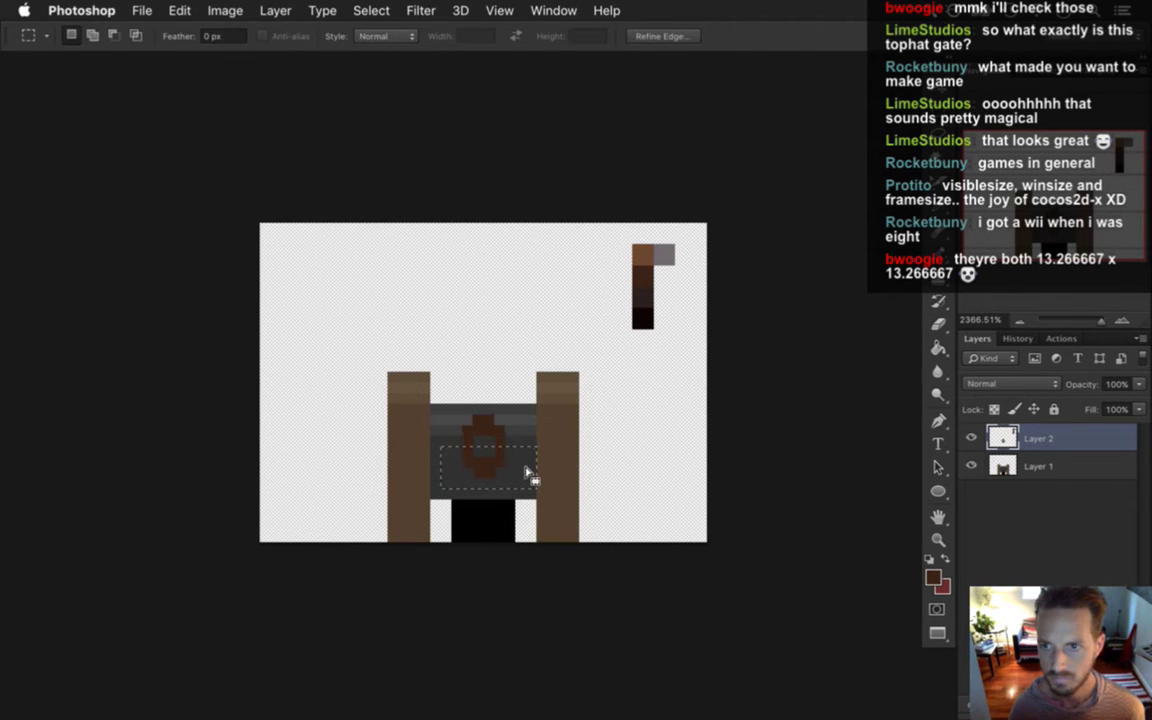
pyautogui.press('v')
pyautogui.press('Up')
pyautogui.press('Down')
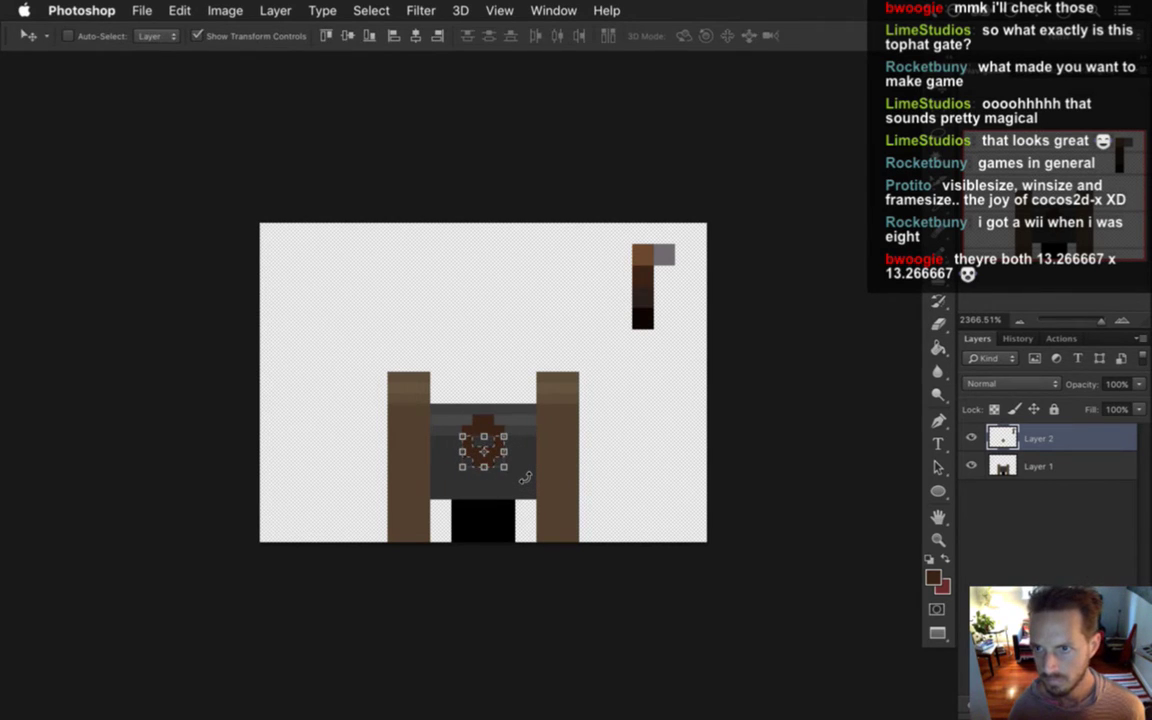
pyautogui.press('Down')
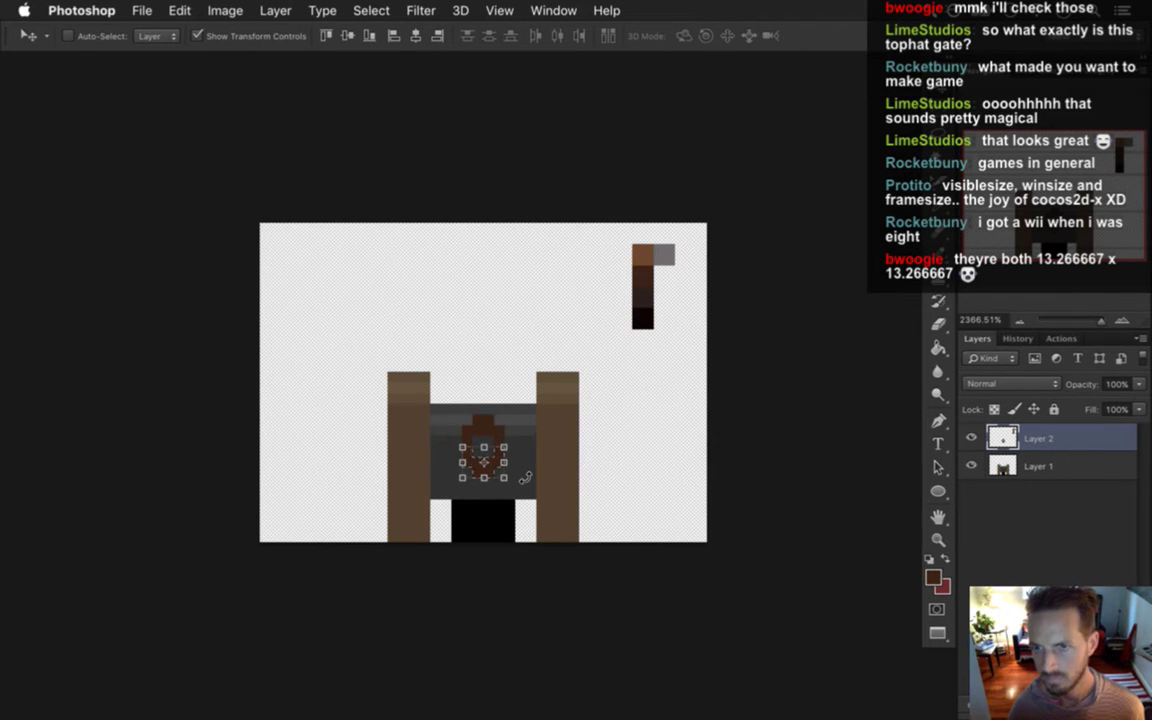
pyautogui.press('m')
pyautogui.hotkey('ctrl', 'd')
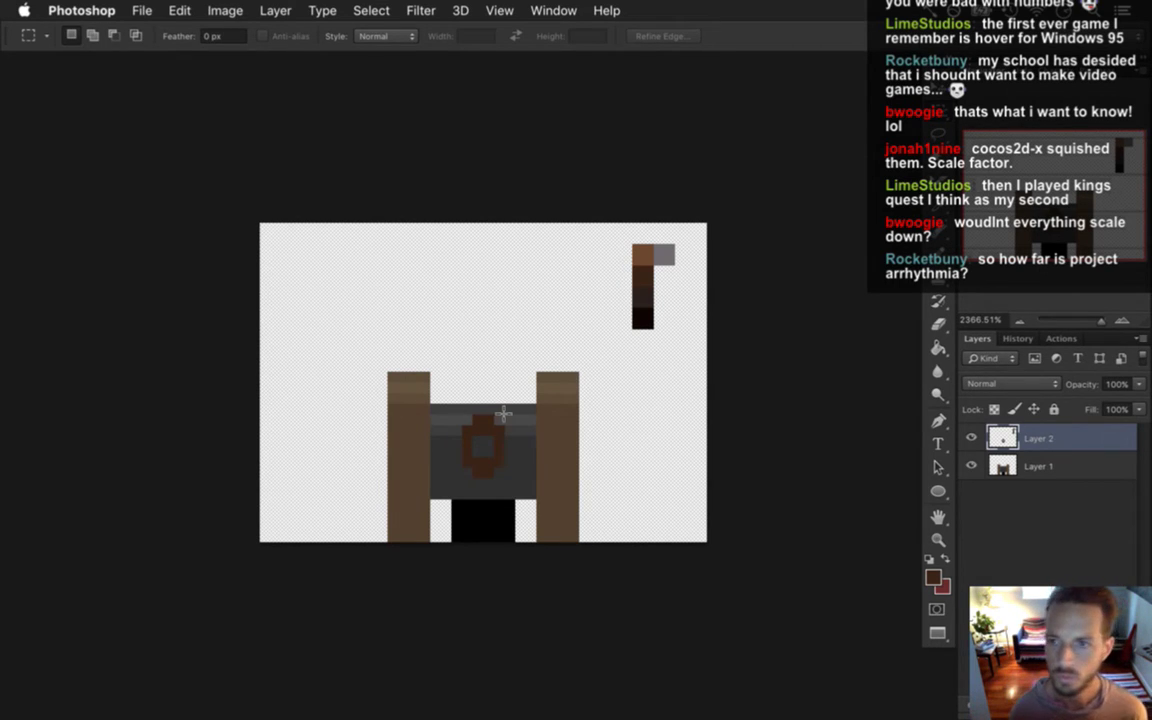
# Paint rust brown highlights on the ring's top and upper-left corner, and a light grey pixel at its upper-right corner.
pyautogui.press('i')
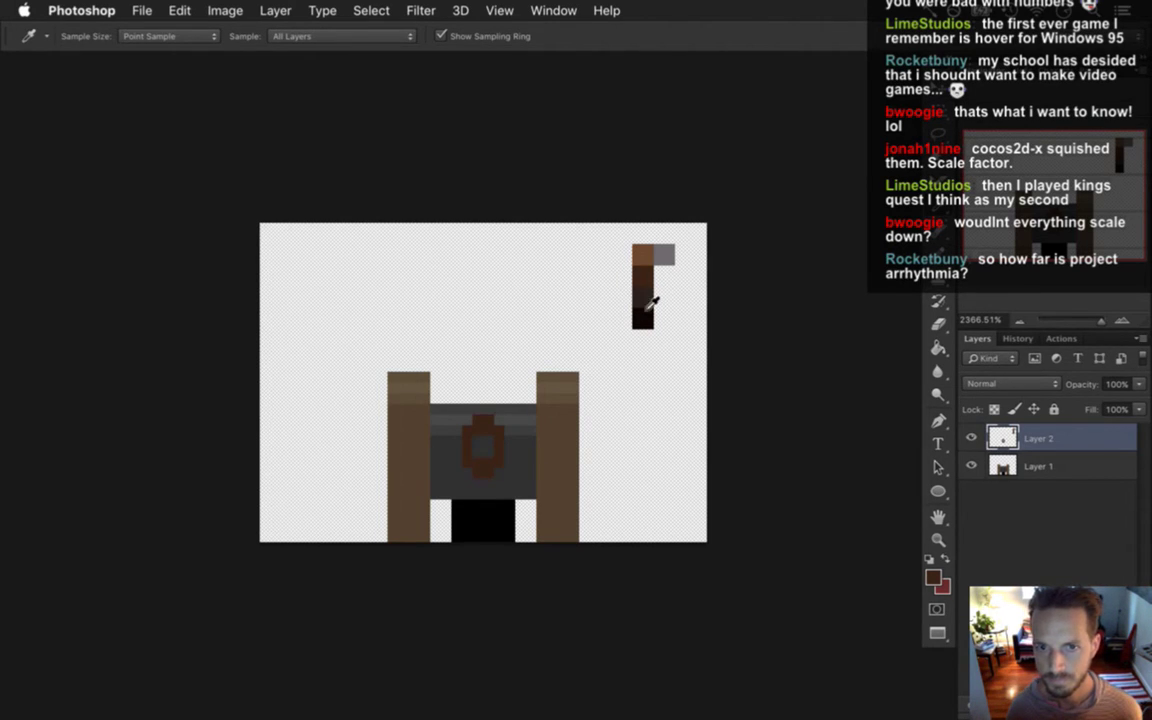
pyautogui.click(645, 256)
pyautogui.press('b')
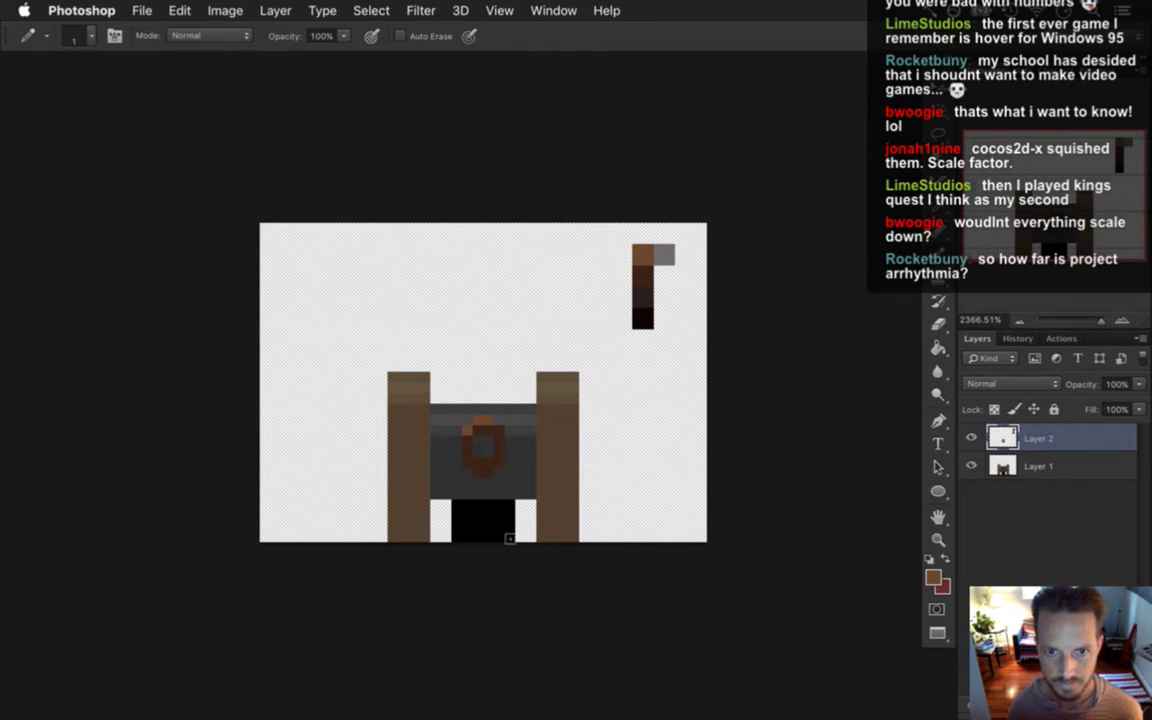
pyautogui.keyDown('alt'); pyautogui.click(664, 255); pyautogui.keyUp('alt')
pyautogui.click(498, 430)
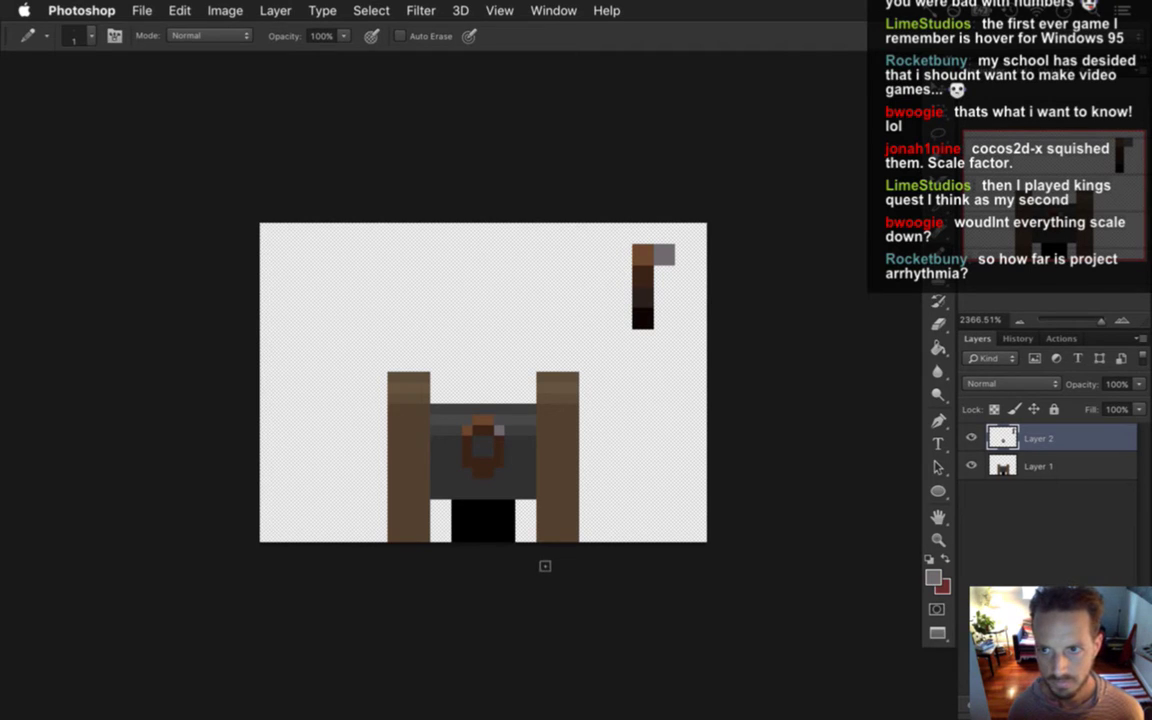
# Shade the bottom of the ring with the darker swatch colours and recolour its grey highlight pixel in rust brown.
pyautogui.keyDown('alt'); pyautogui.click(648, 289); pyautogui.keyUp('alt')
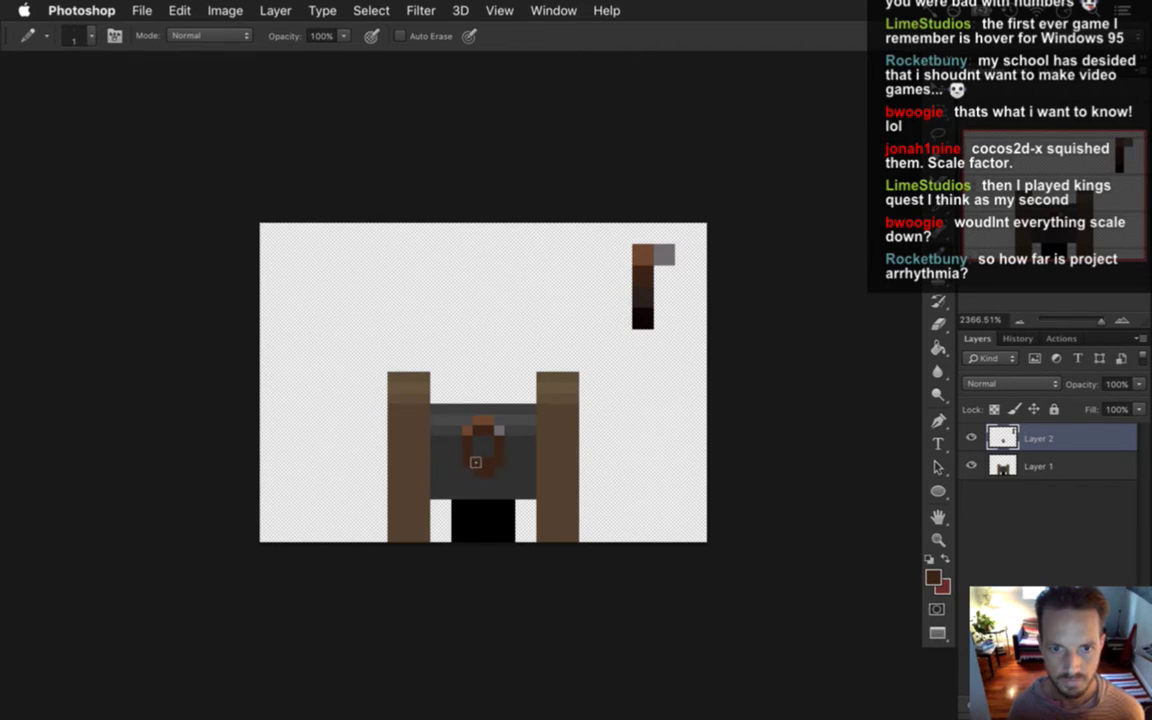
pyautogui.keyDown('alt'); pyautogui.click(645, 285); pyautogui.keyUp('alt')
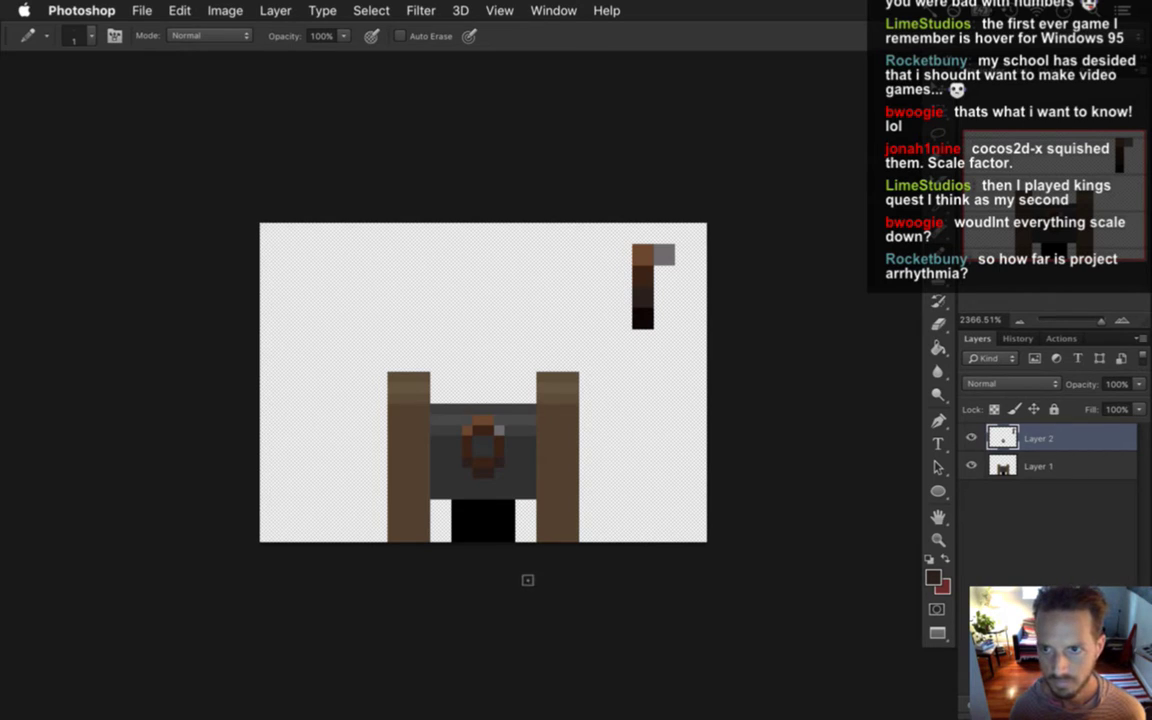
pyautogui.press('alt')
pyautogui.keyDown('alt'); pyautogui.click(494, 428); pyautogui.keyUp('alt')
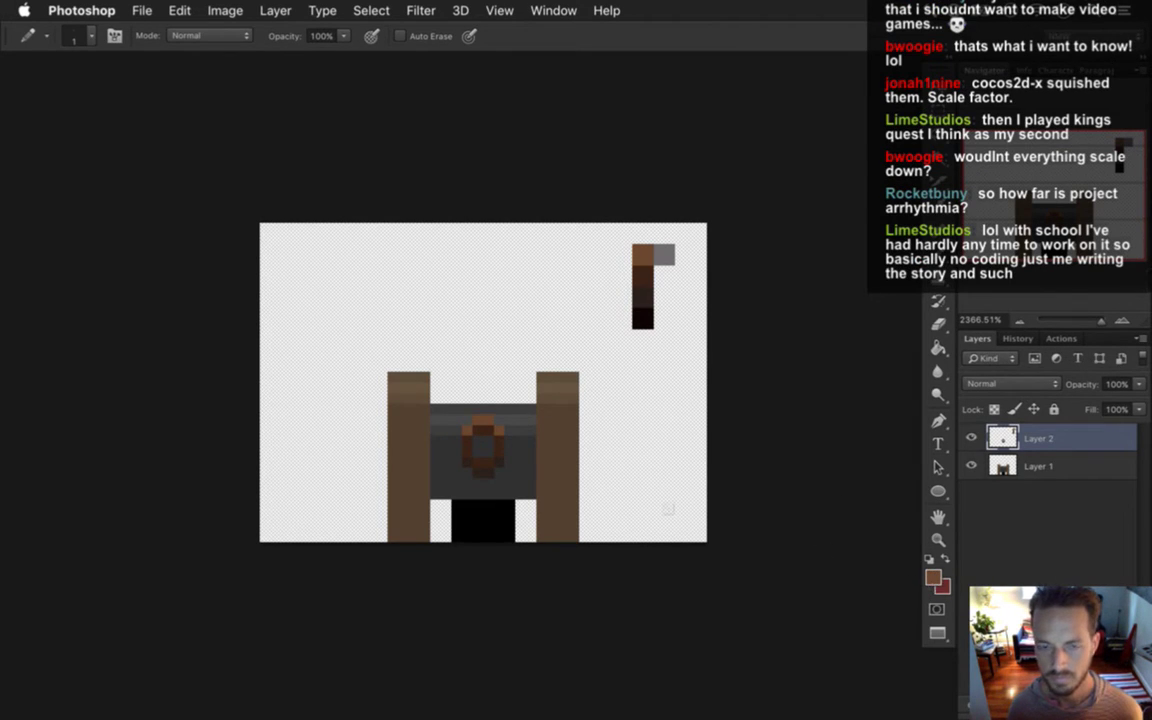
# Repaint the top of the ring in dark brown and deepen its shadow pixels with the darker swatch colour.
pyautogui.press('i')
pyautogui.press('b')
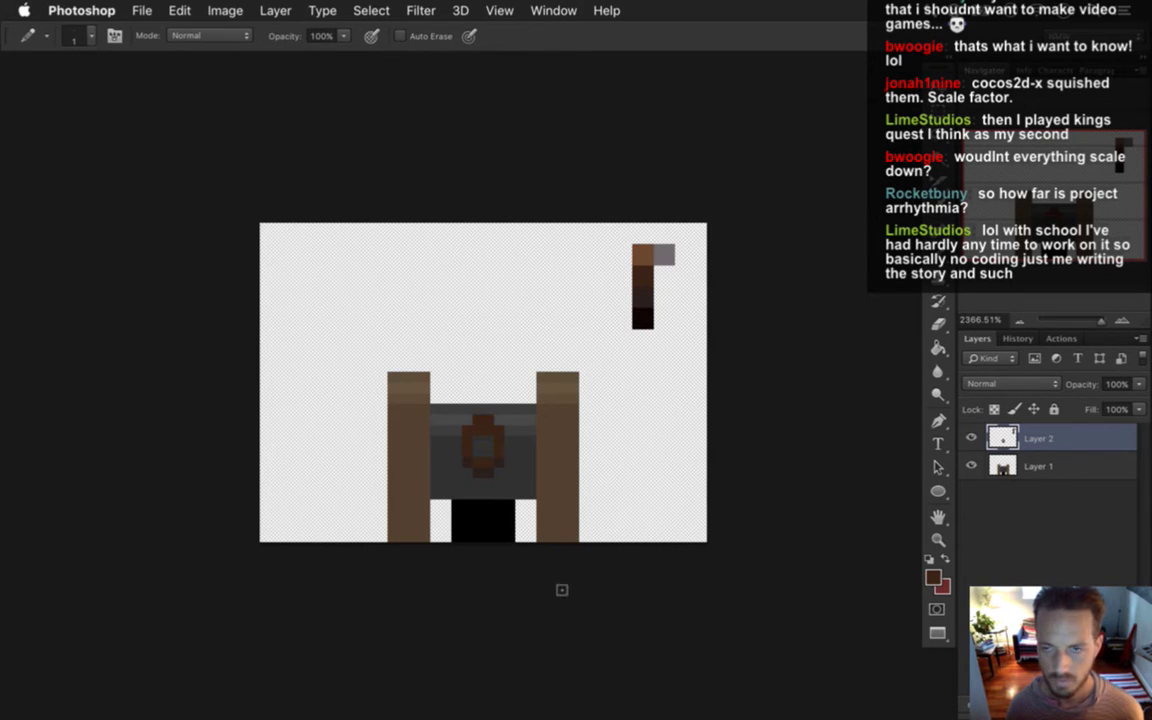
pyautogui.press('i')
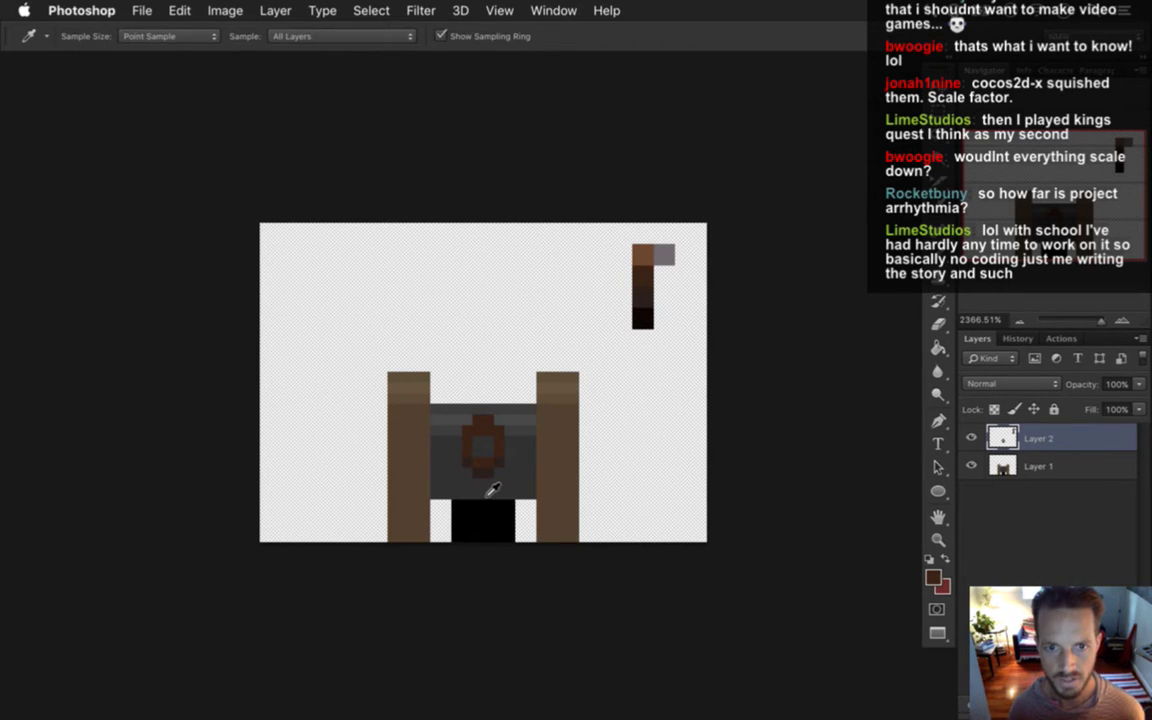
pyautogui.press('b')
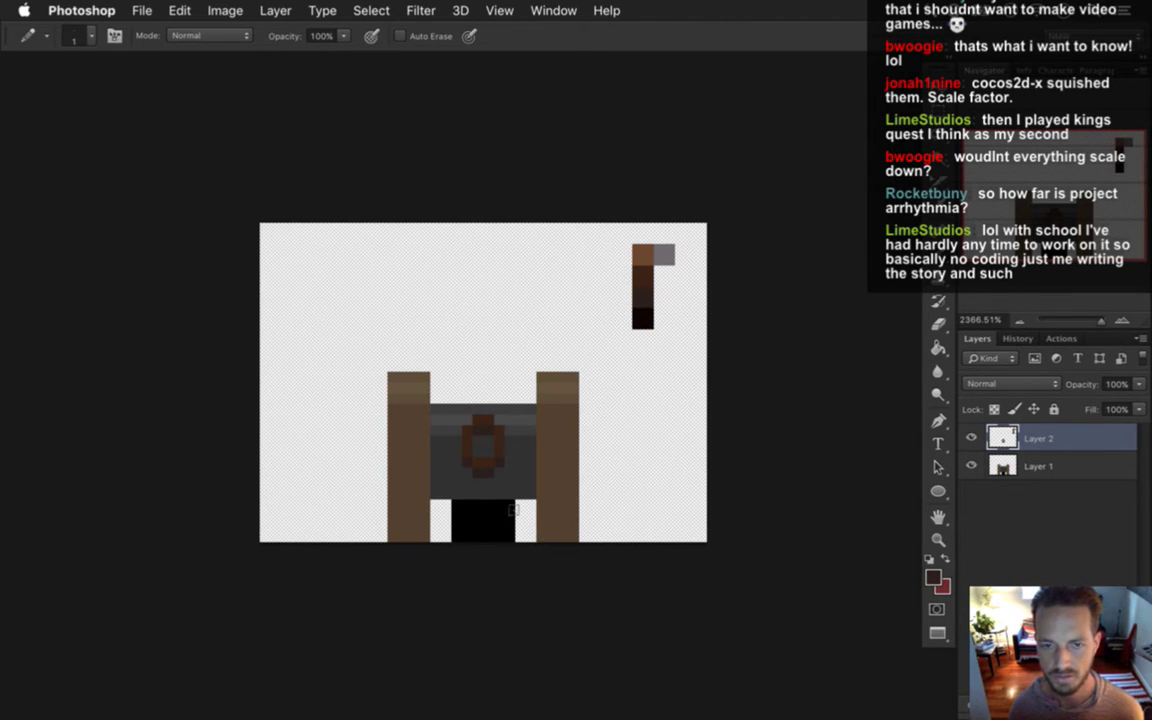
# Pick the rust brown swatch, undo the 50% tint on the ring's top, and retint it at 30% Pencil opacity.
pyautogui.press('i')
pyautogui.click(642, 256)
pyautogui.press('b')
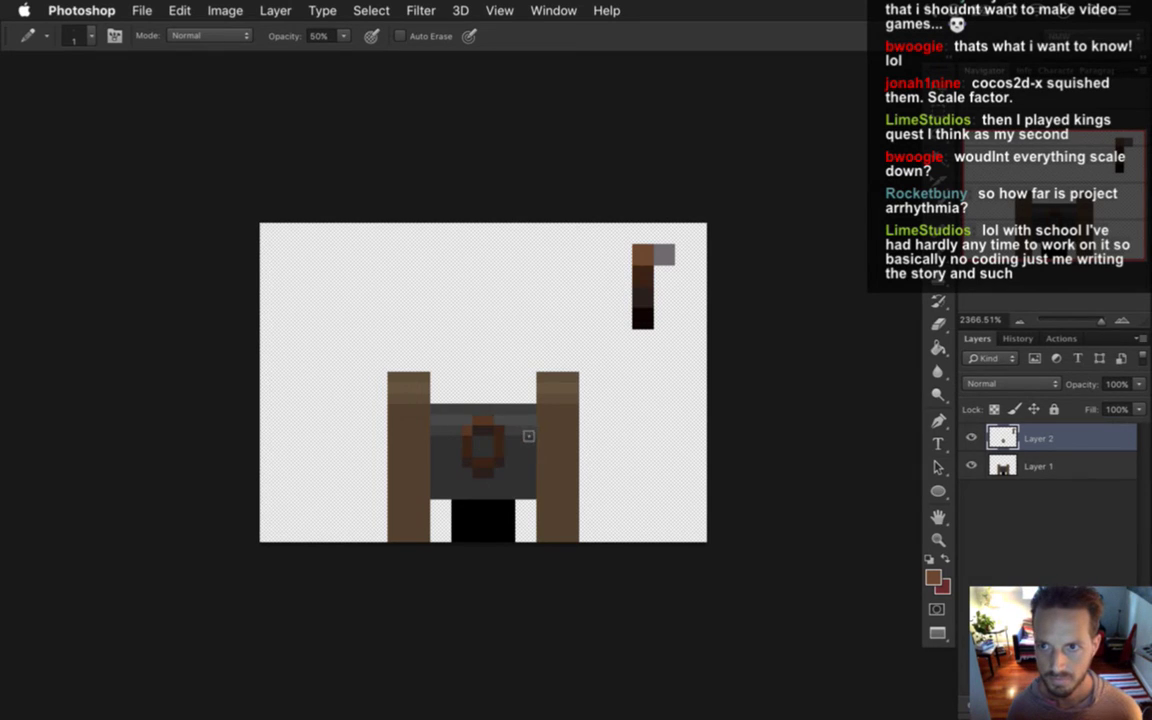
pyautogui.press('super+z')
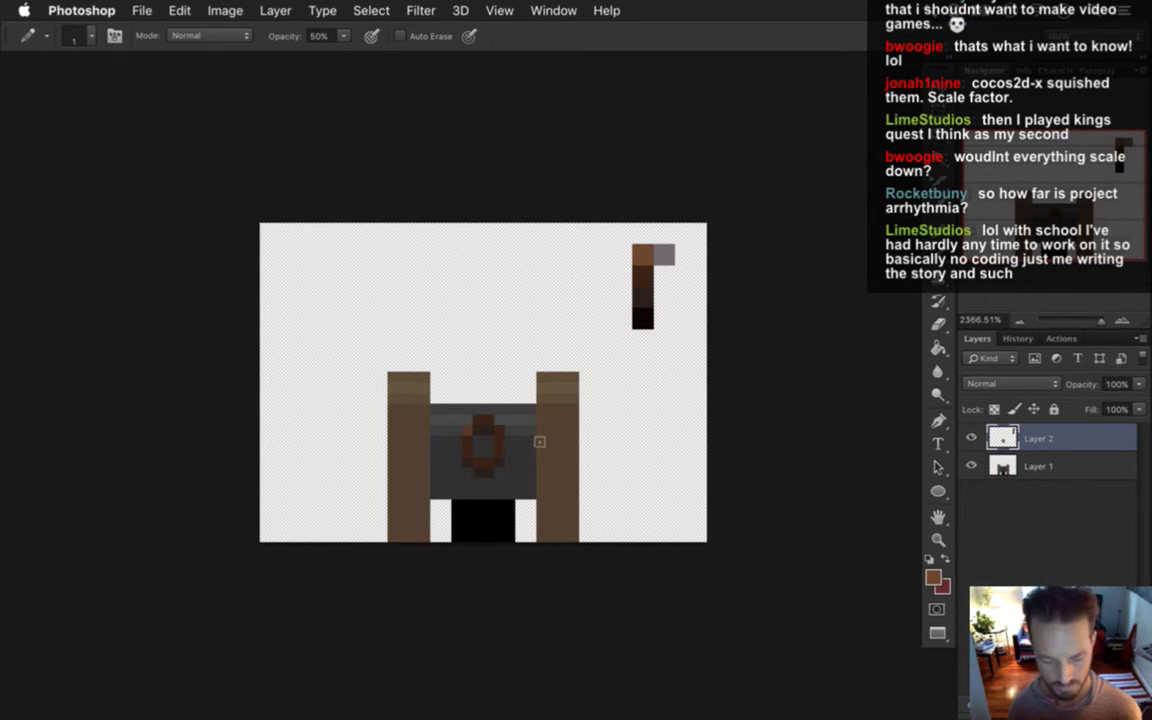
pyautogui.press('super+z')
pyautogui.press('3')
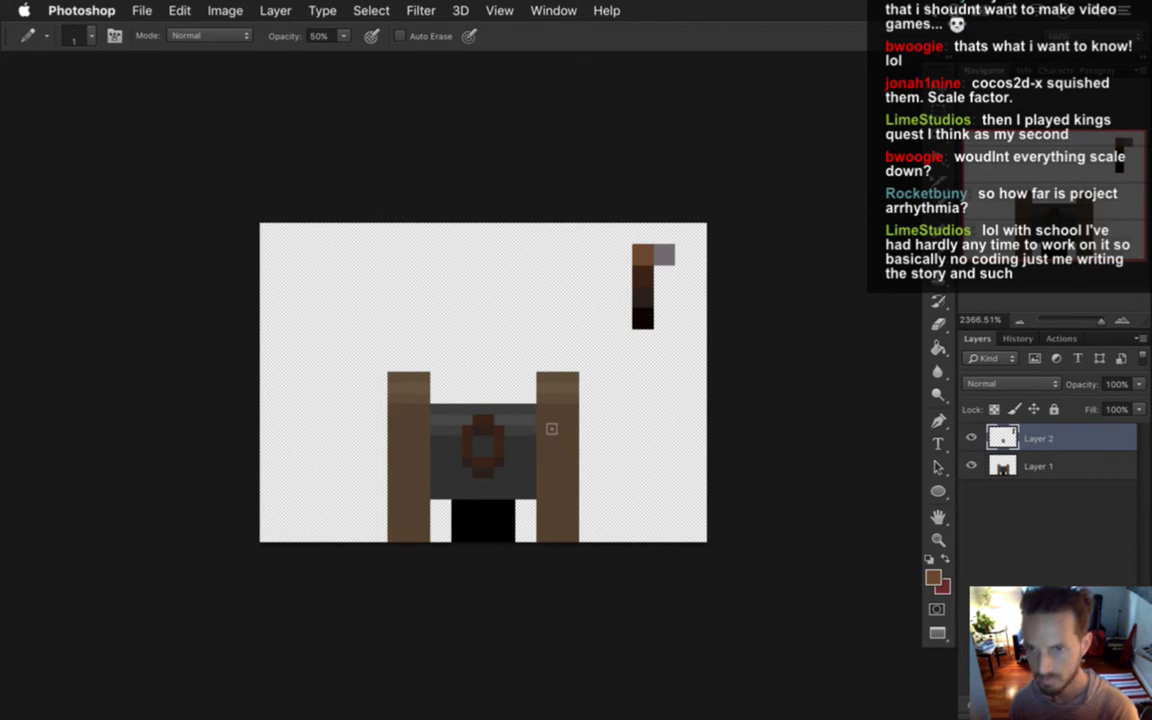
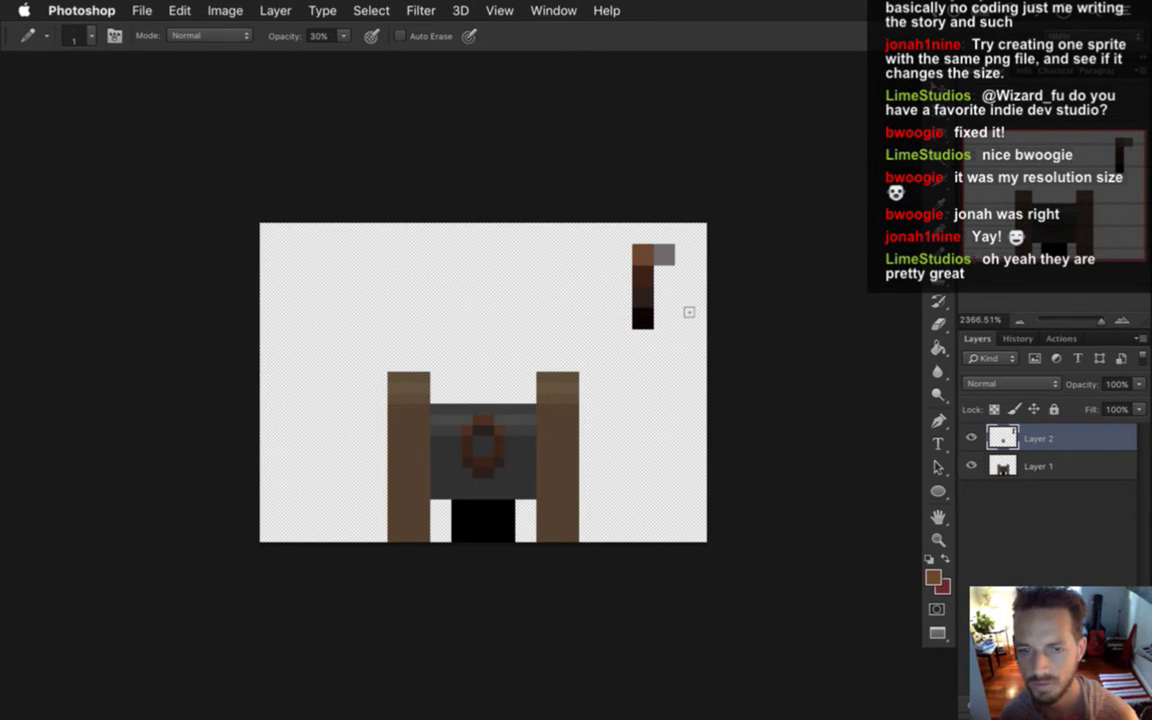
# Add a new layer above the ring and blend sampled brown tones over the ring's lower part at 30% opacity.
pyautogui.press('i')
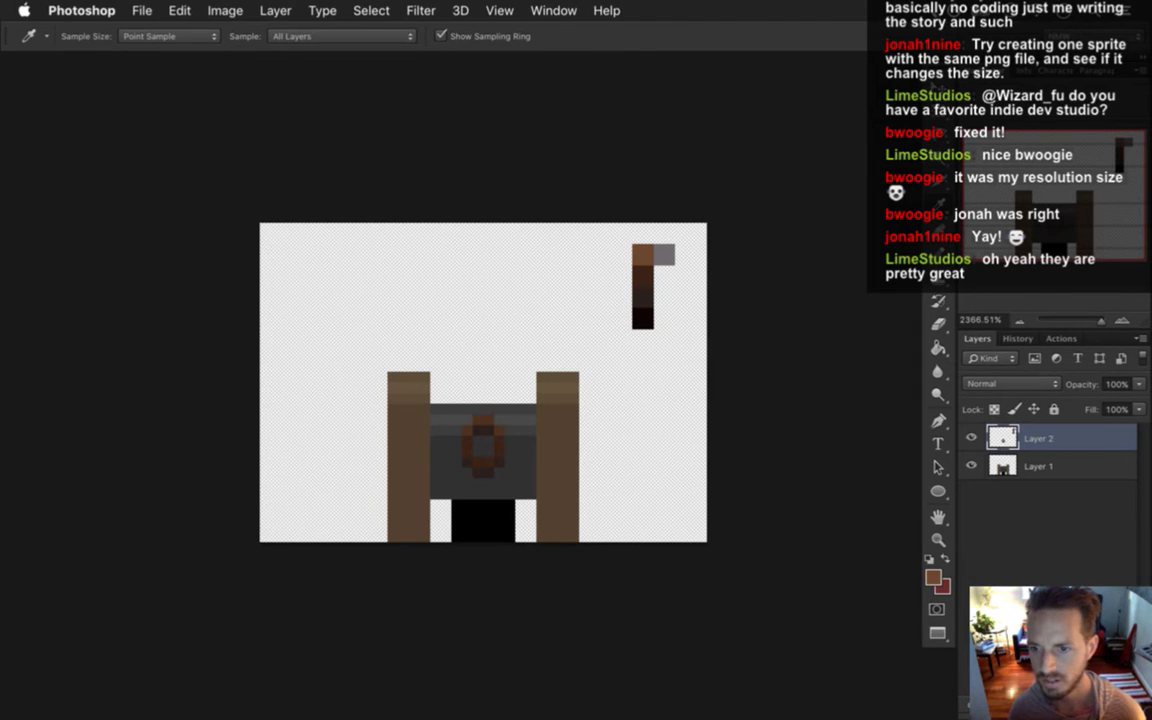
pyautogui.press('super+shift+alt+n')
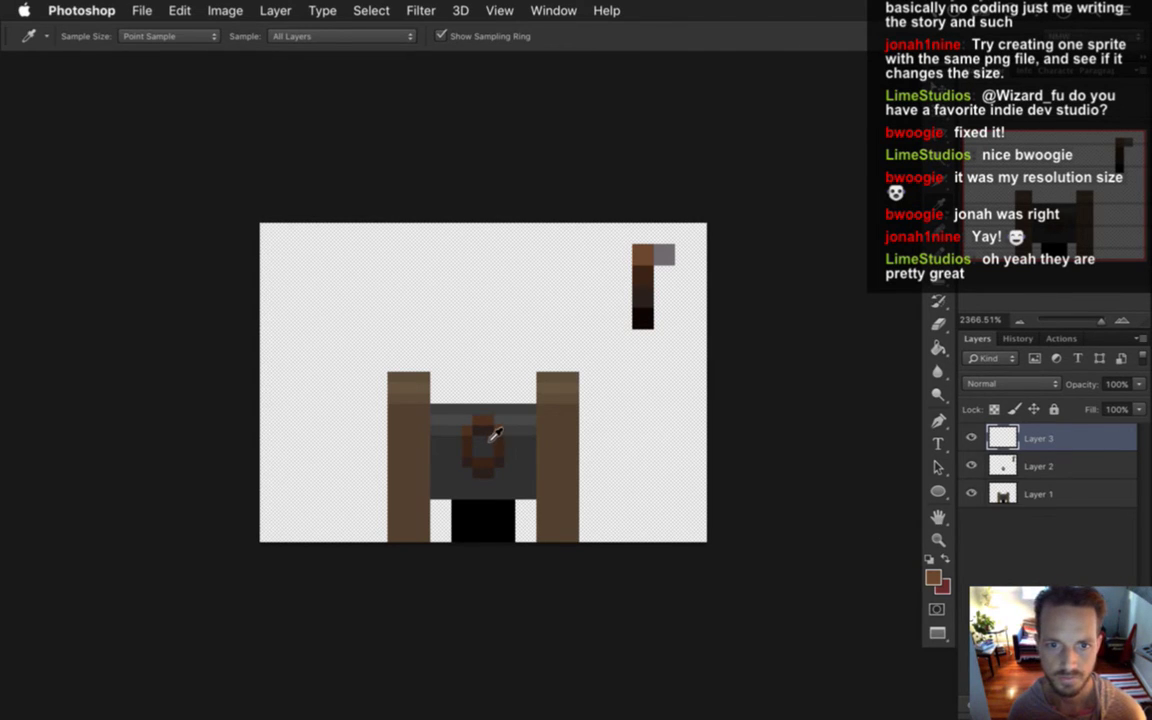
pyautogui.press('b')
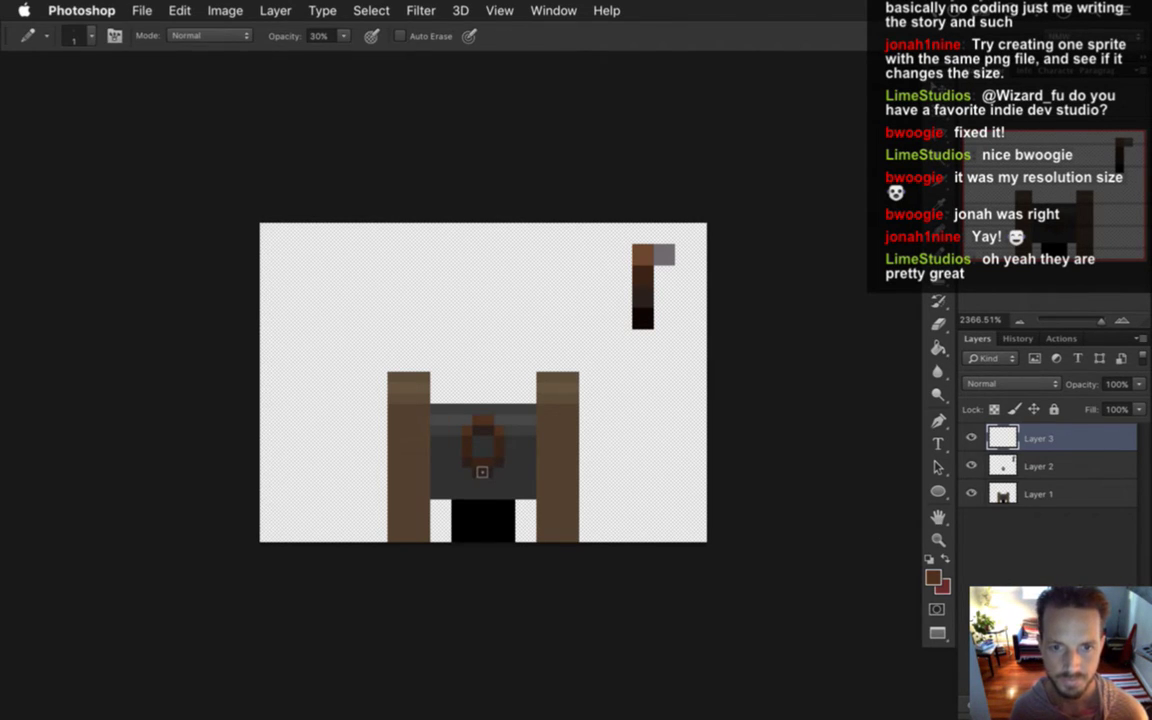
pyautogui.press('i')
pyautogui.click(435, 382)
pyautogui.press('b')
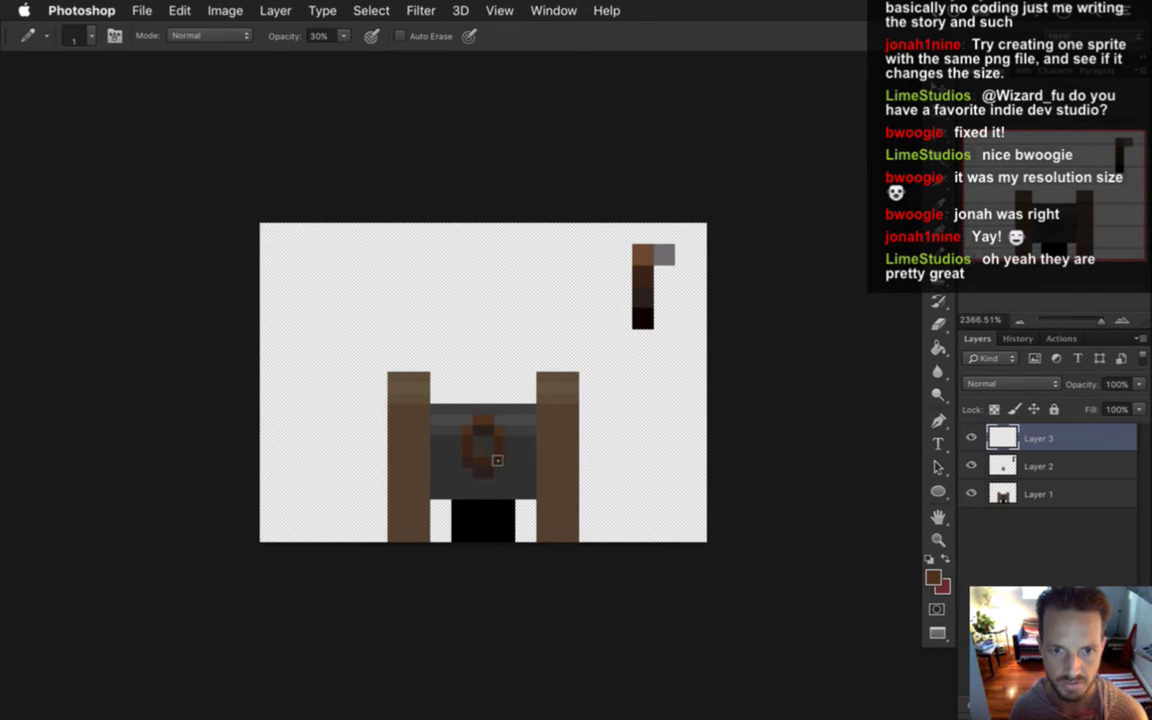
# Paint a vertical chain link hanging from the ring to the drum's lower edge in sampled browns at 100% Pencil opacity.
pyautogui.press('0')
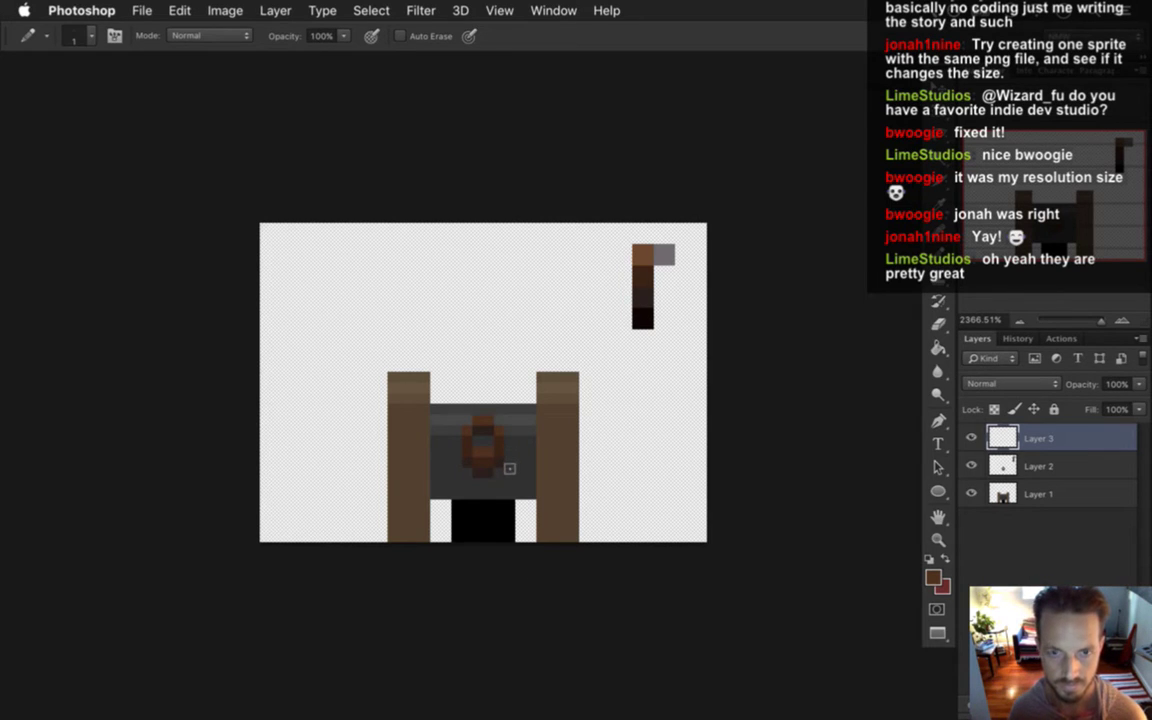
pyautogui.press('i')
pyautogui.click(490, 445)
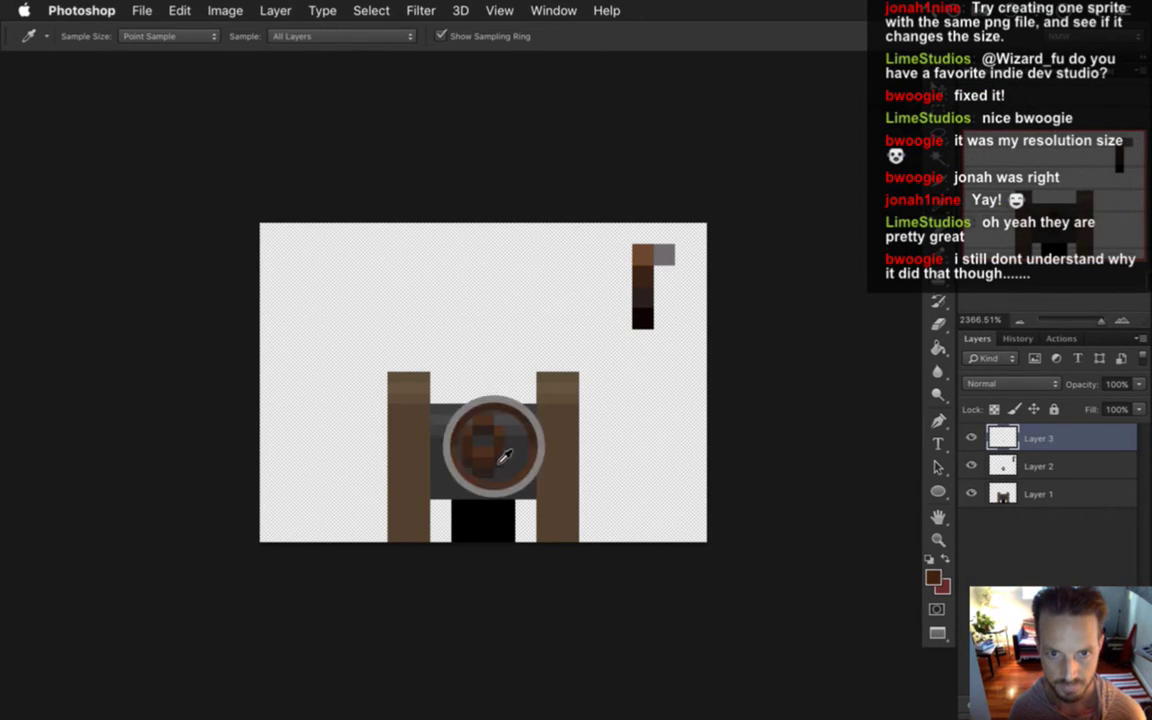
pyautogui.press('b')
pyautogui.click(480, 484)
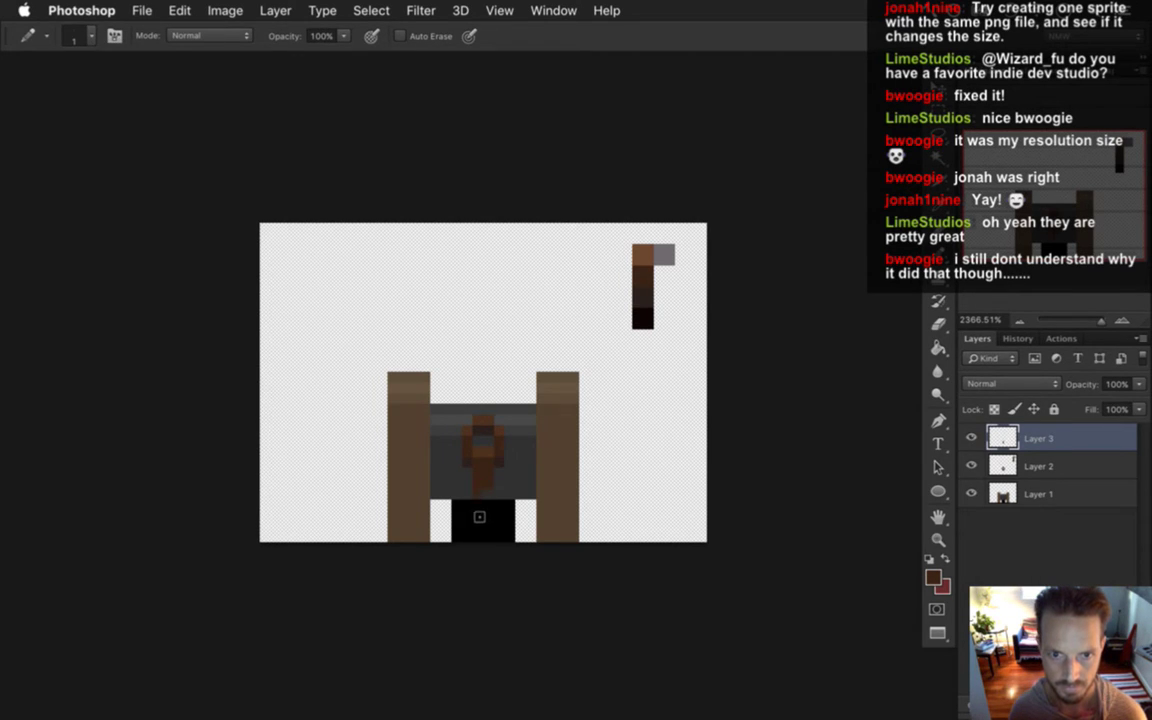
pyautogui.keyDown('alt'); pyautogui.click(470, 440); pyautogui.keyUp('alt')
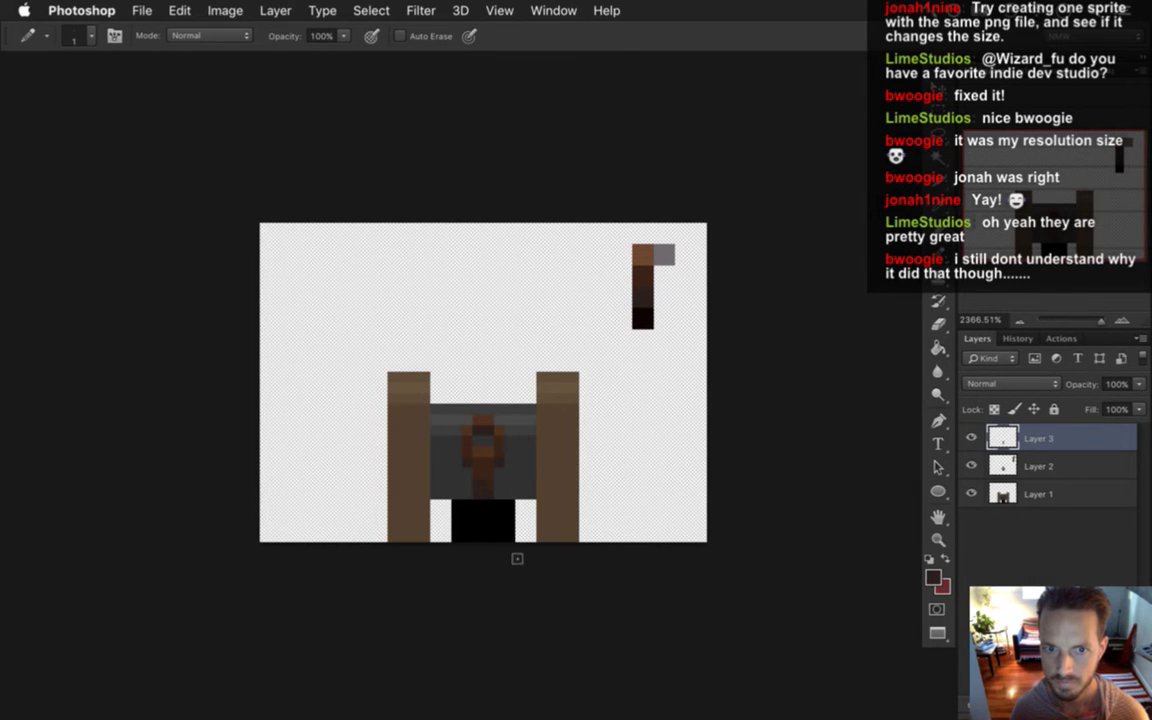
# Try darkening the lower end of the vertical link with the black swatch colour, and undo it.
pyautogui.press('i')
pyautogui.click(642, 322)
pyautogui.press('b')
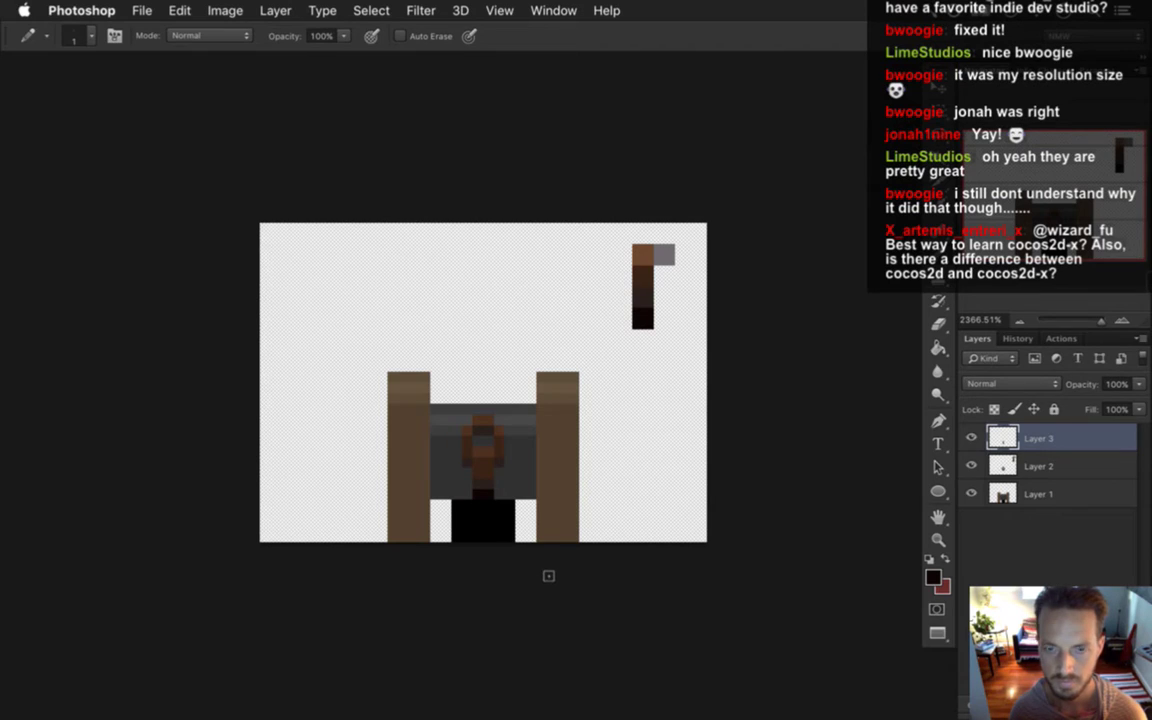
pyautogui.press('super+z')
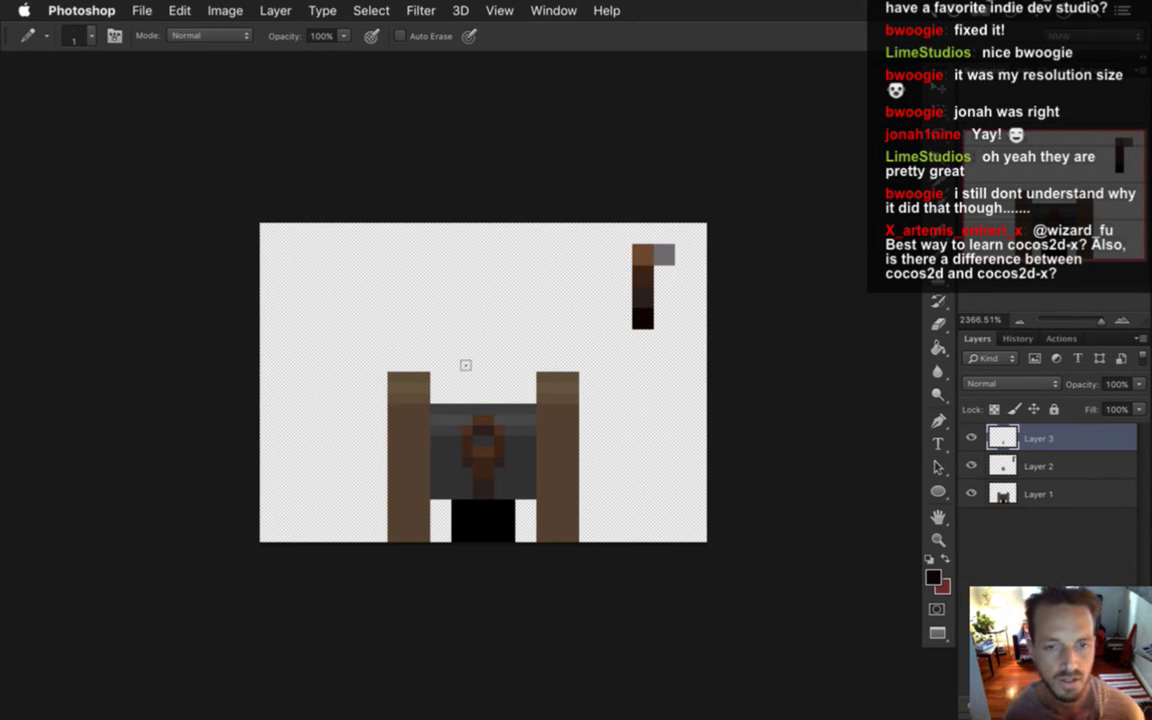
# Switch to Safari, load wizardfu.com and open its Cocos2d-x page.
pyautogui.moveTo(1133, 138)
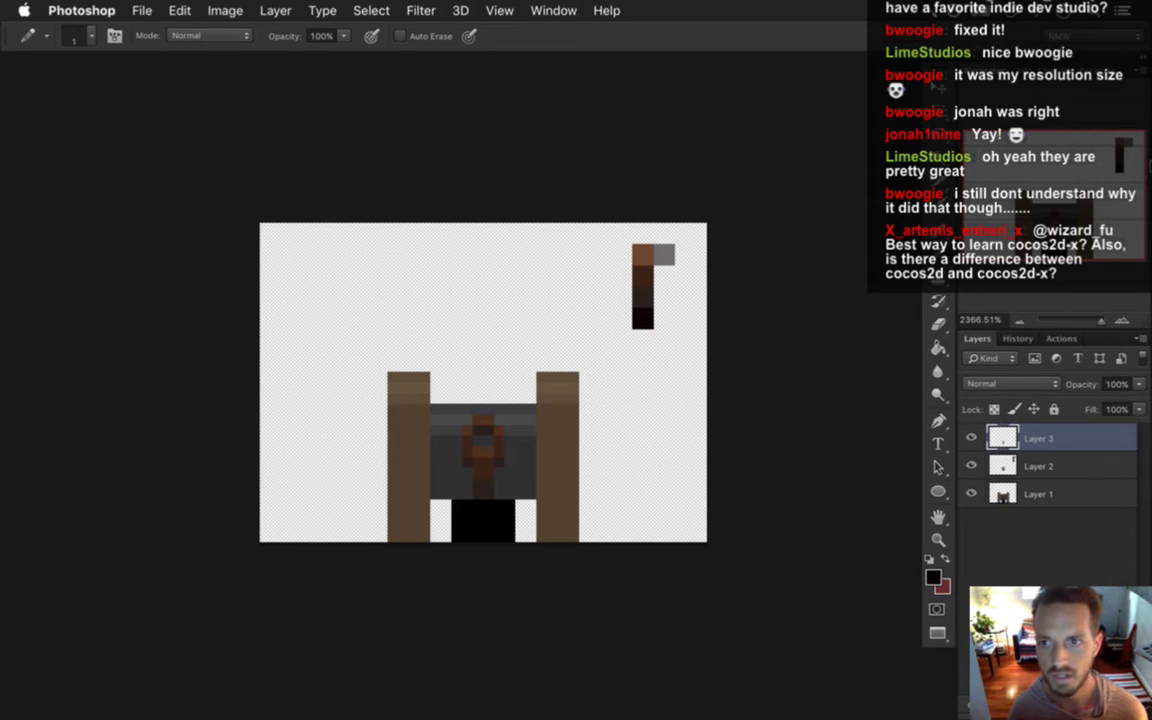
pyautogui.moveTo(1140, 162)
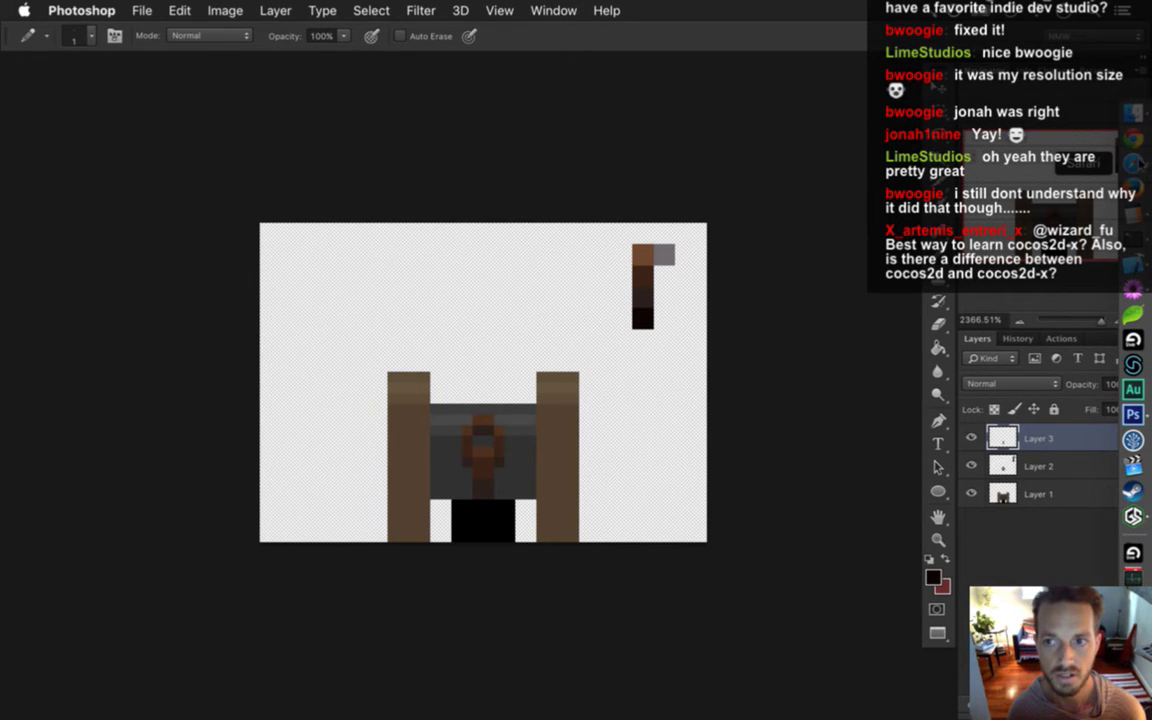
pyautogui.click(1136, 162)
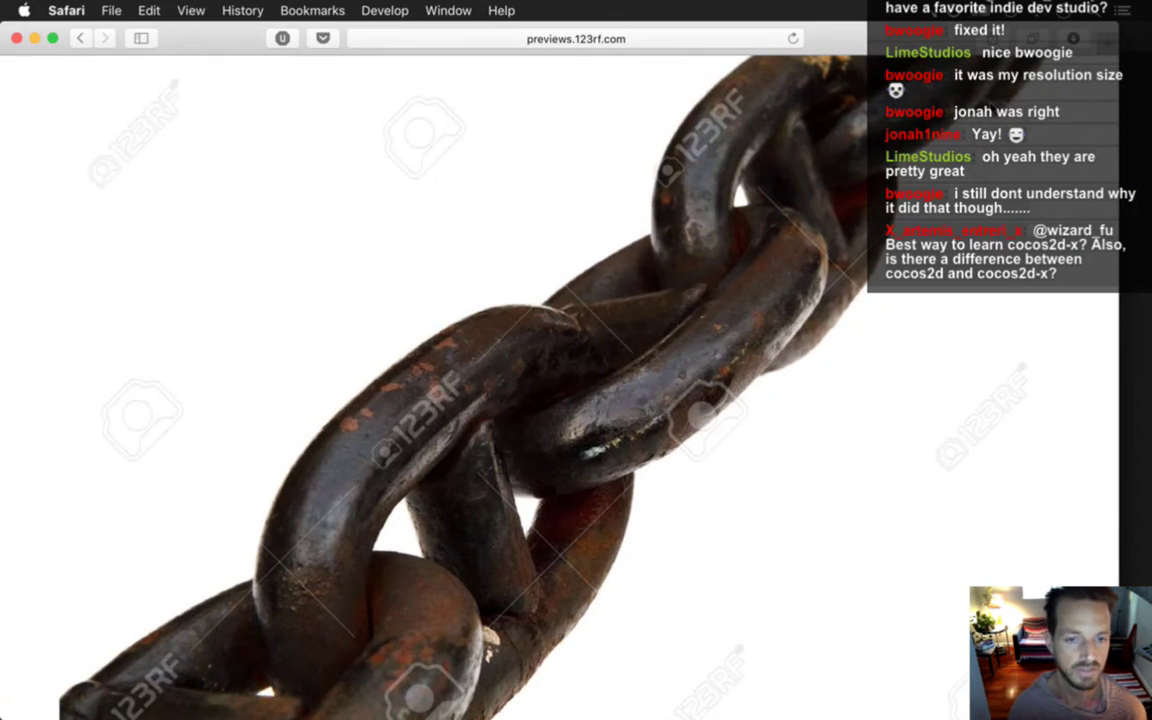
pyautogui.press('super+l')
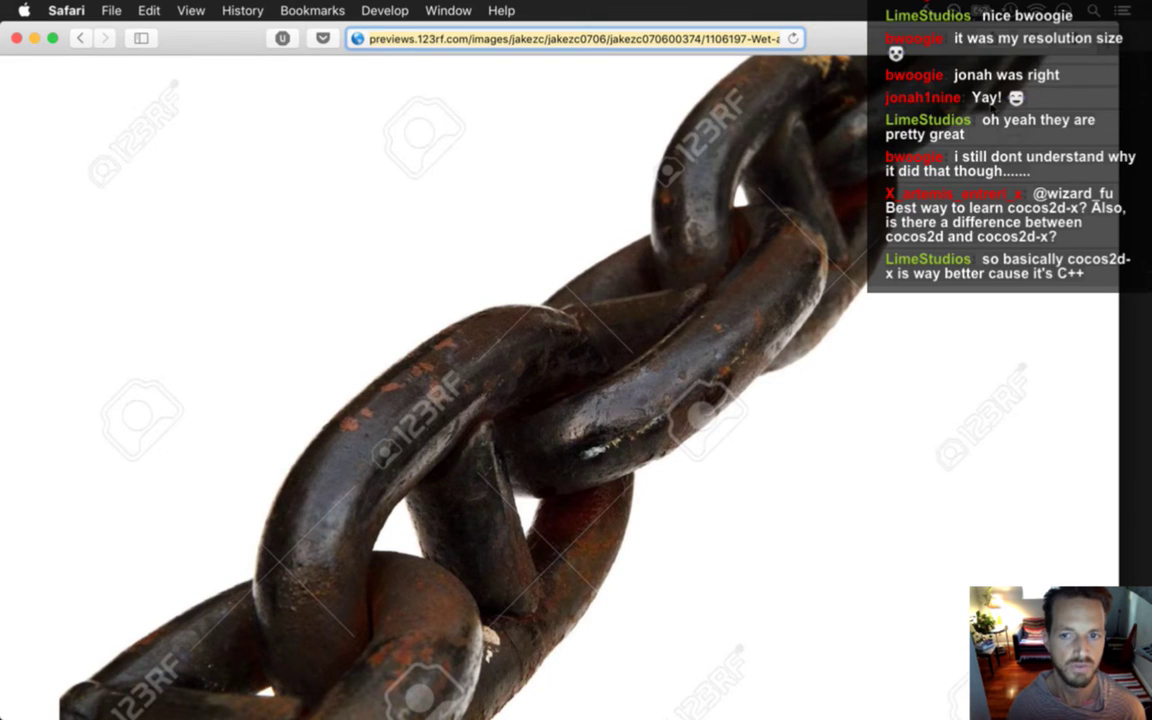
pyautogui.write('wizardfu.com')
pyautogui.press('Return')
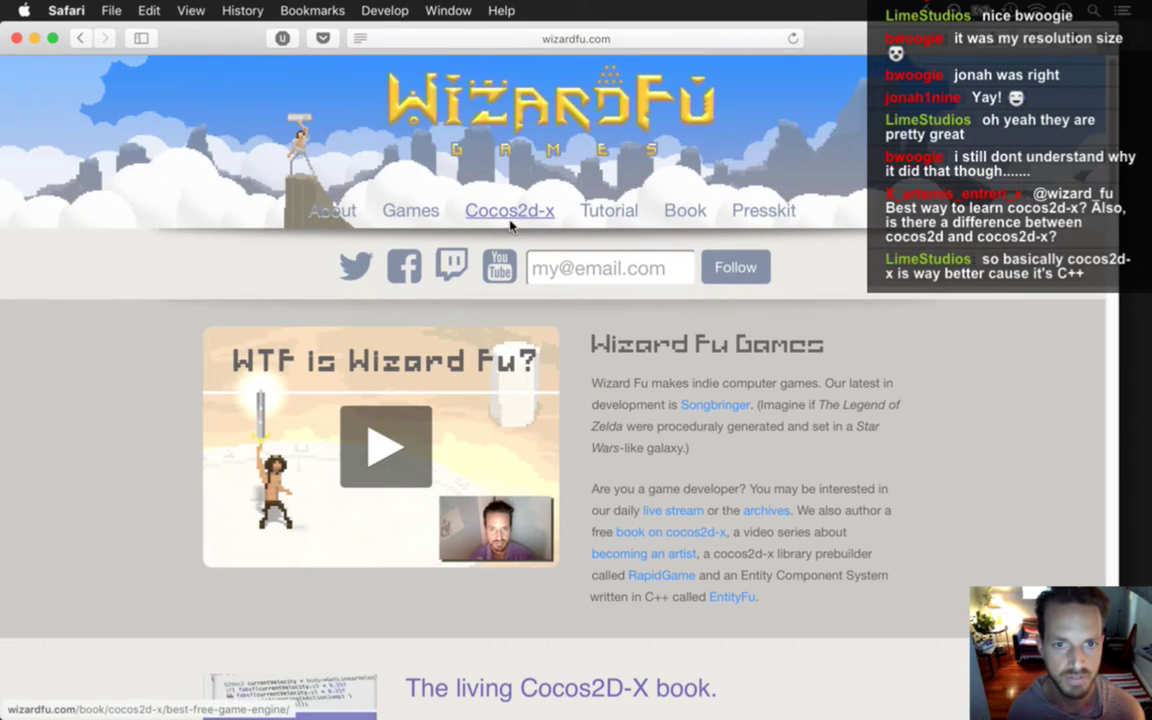
pyautogui.click(510, 222)
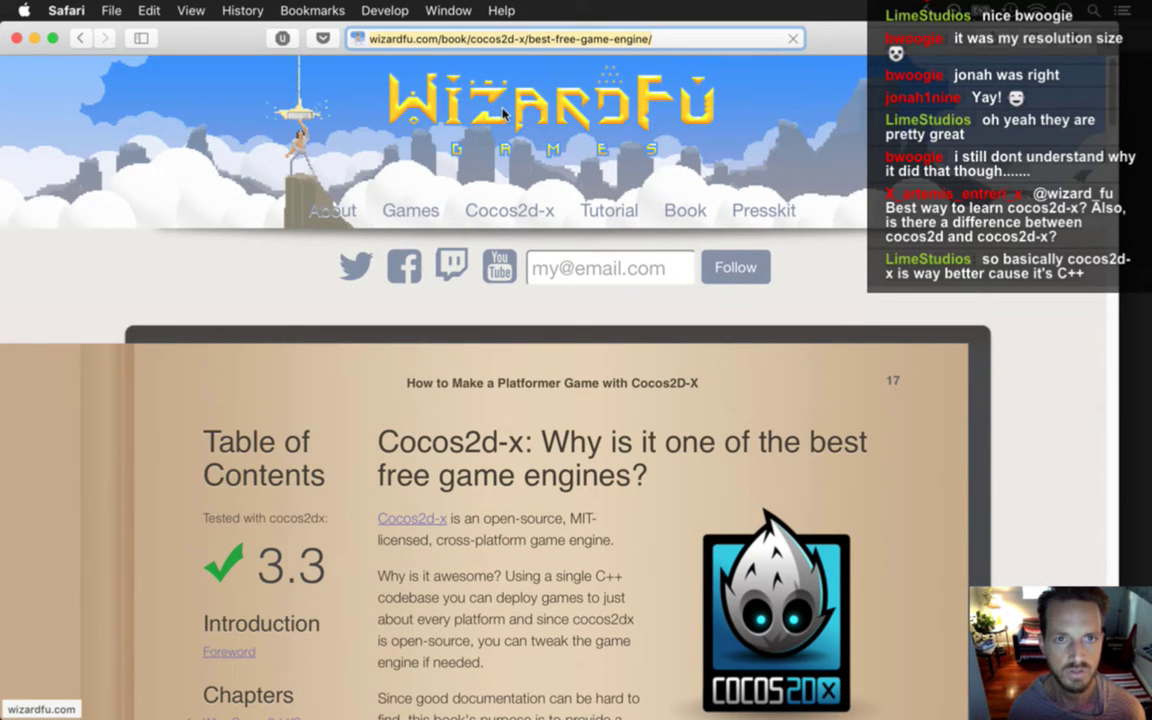
# Search the web for "wizard fu cocos2d-x", close the results, and return to Photoshop.
pyautogui.press('super+l')
pyautogui.write('wizar')
pyautogui.write('d fu cocs')
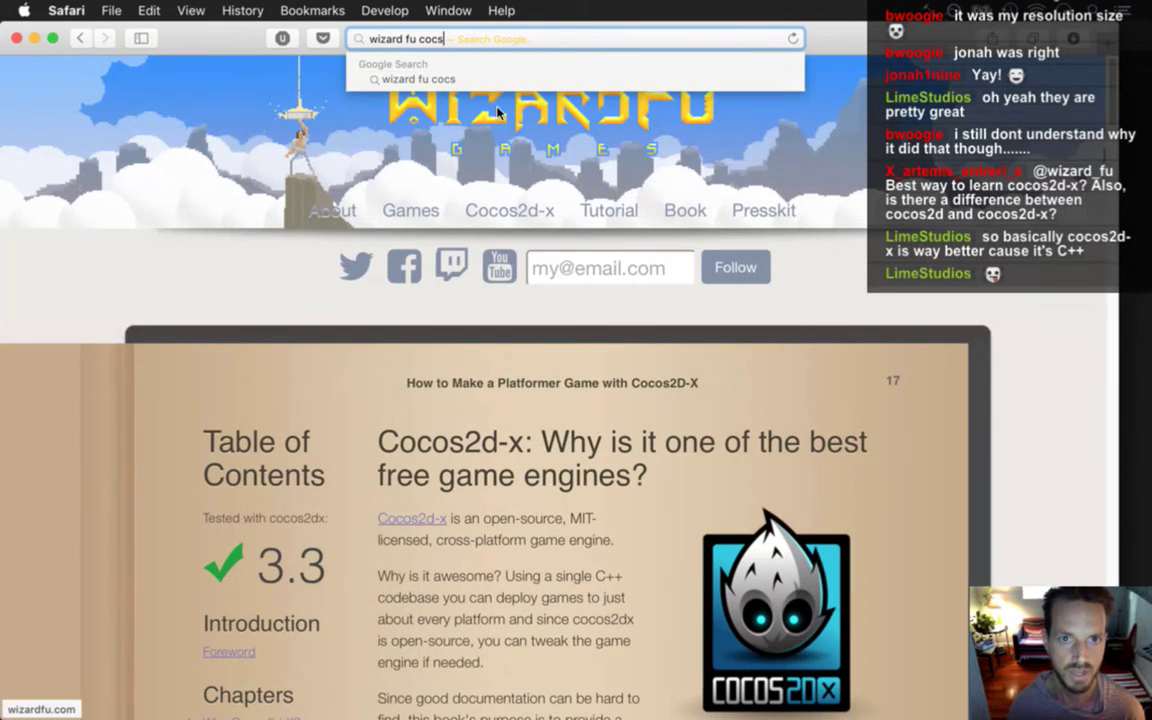
pyautogui.press('BackSpace')
pyautogui.write('os2d-x')
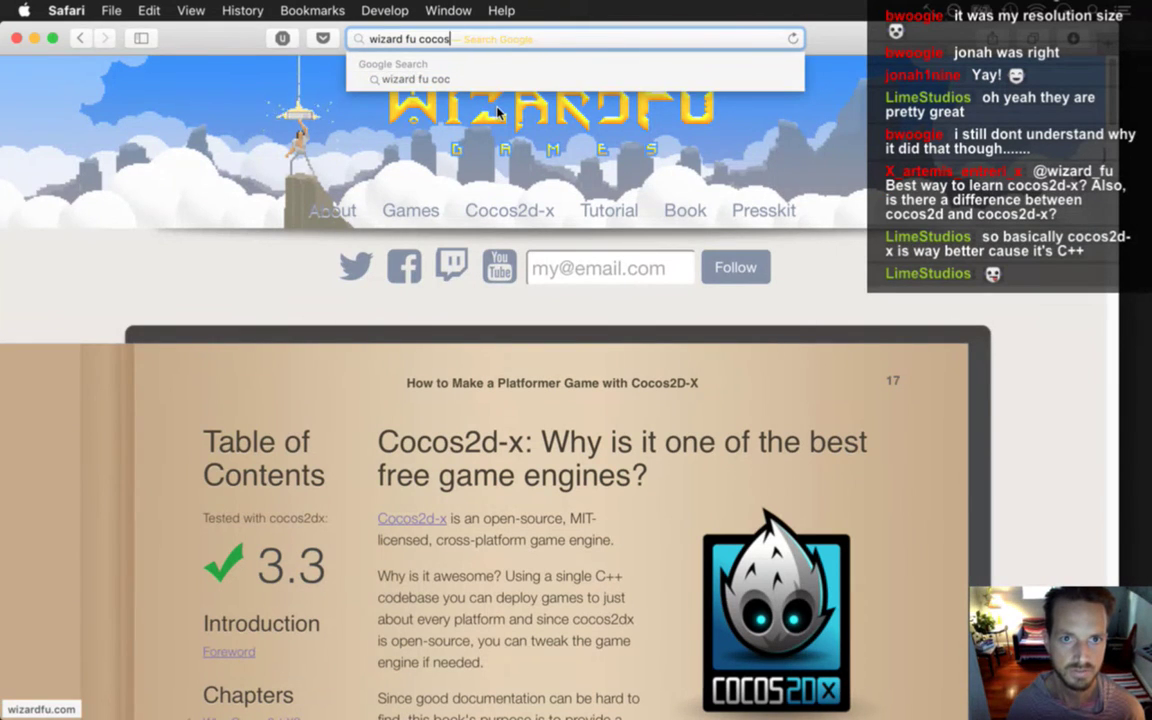
pyautogui.press('Return')
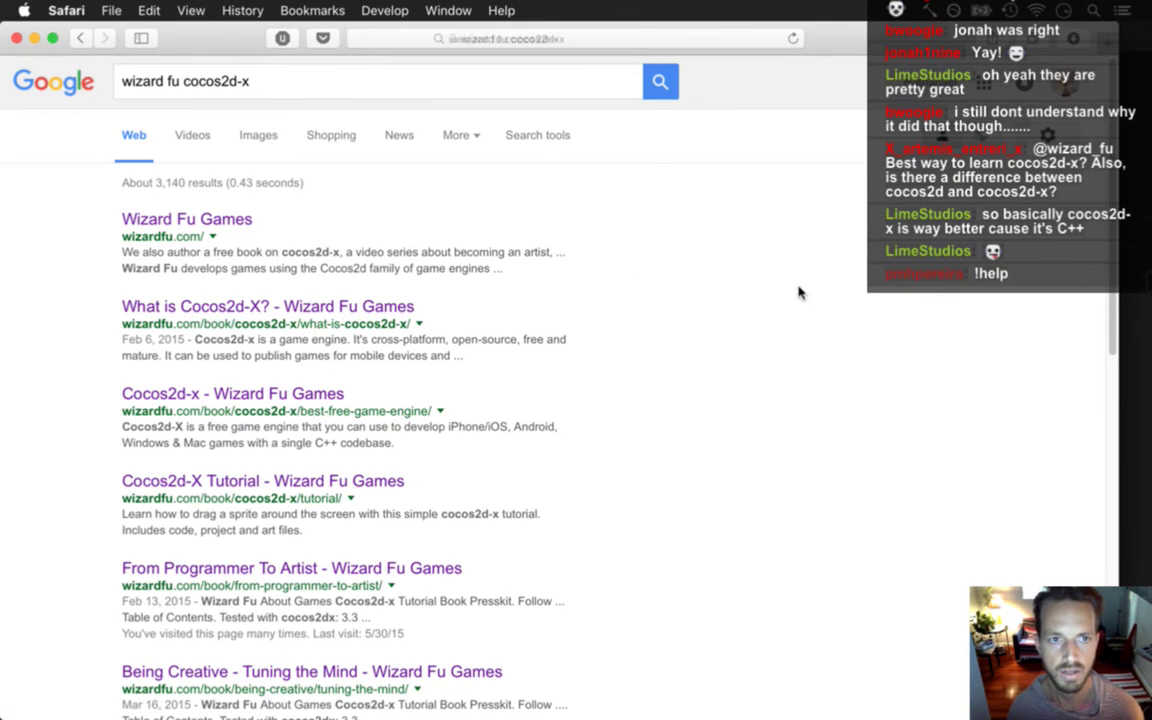
pyautogui.press('super+w')
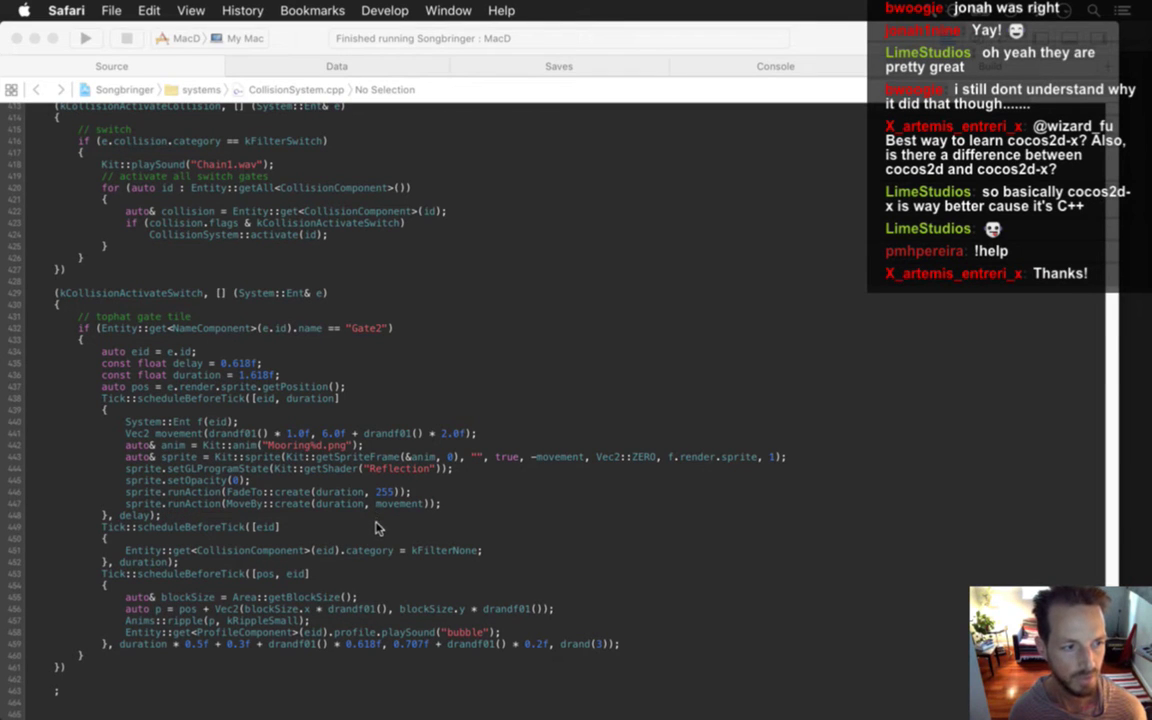
pyautogui.press('super+Tab')
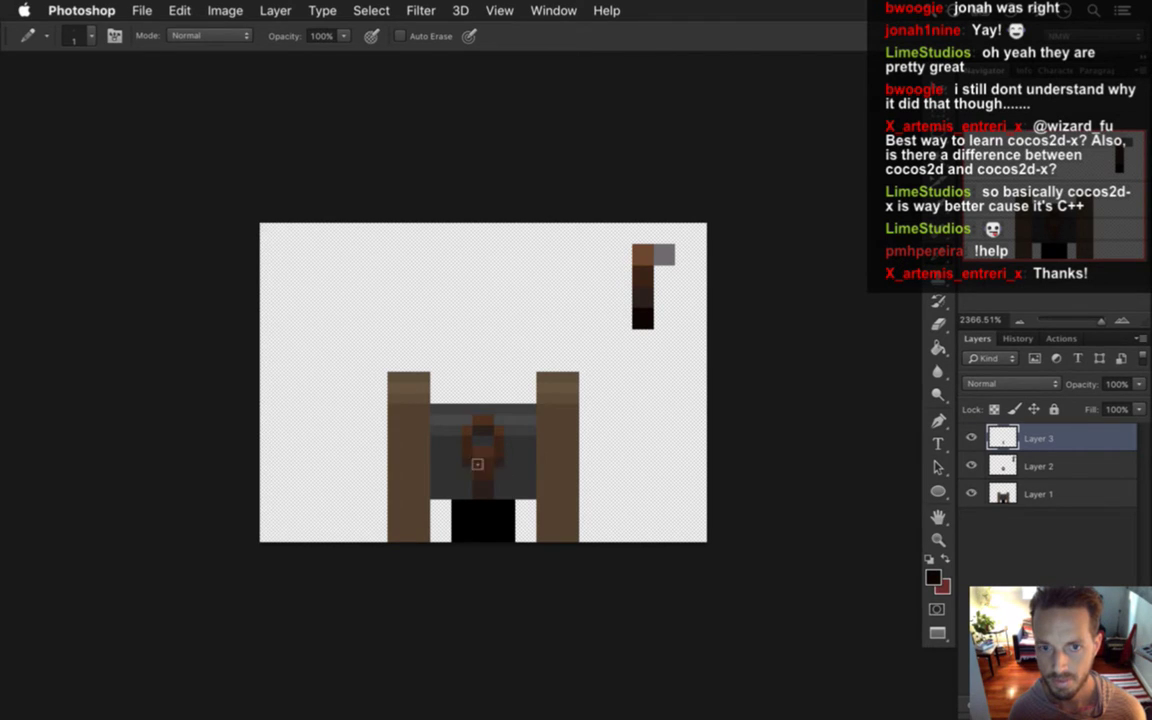
# Hide Layer 3, sample the brown of the ring and check its values in the Color Picker.
pyautogui.press('i')
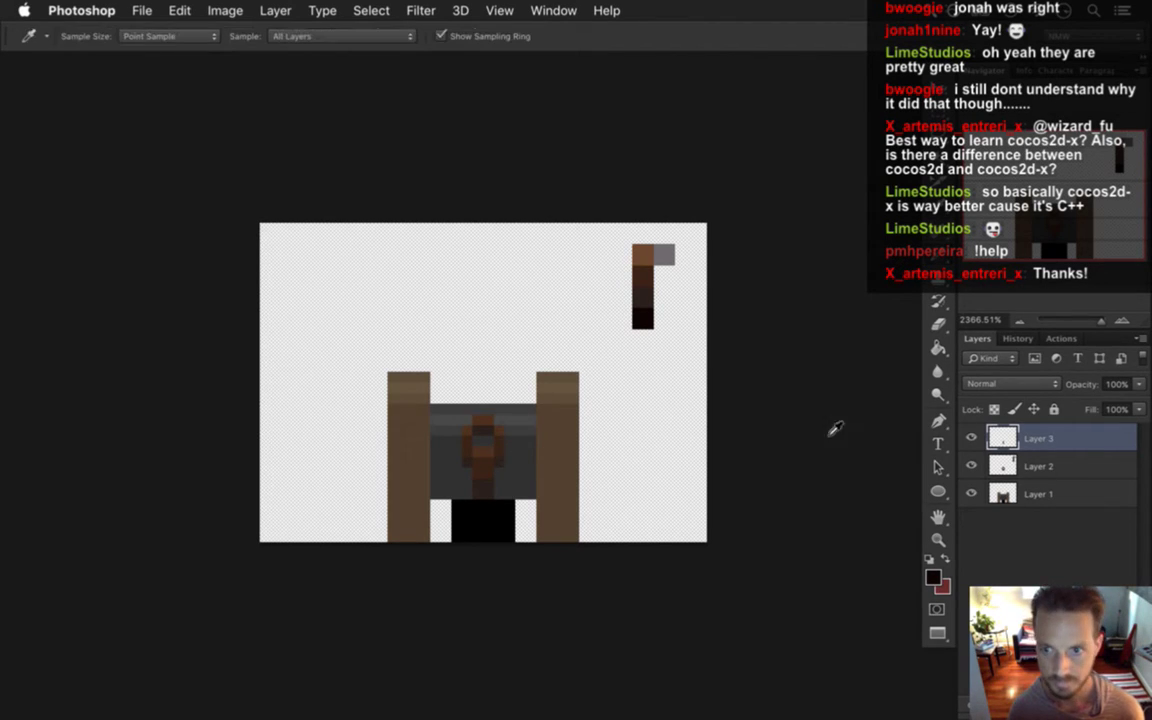
pyautogui.click(971, 438)
pyautogui.click(470, 440)
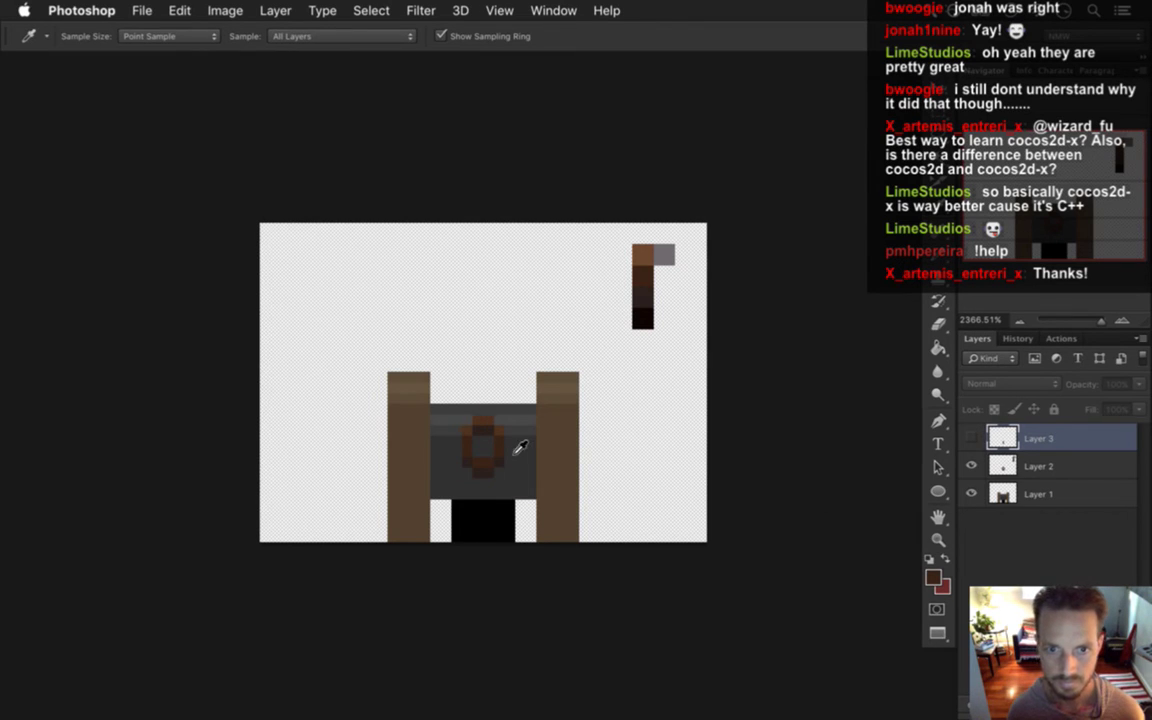
pyautogui.click(933, 577)
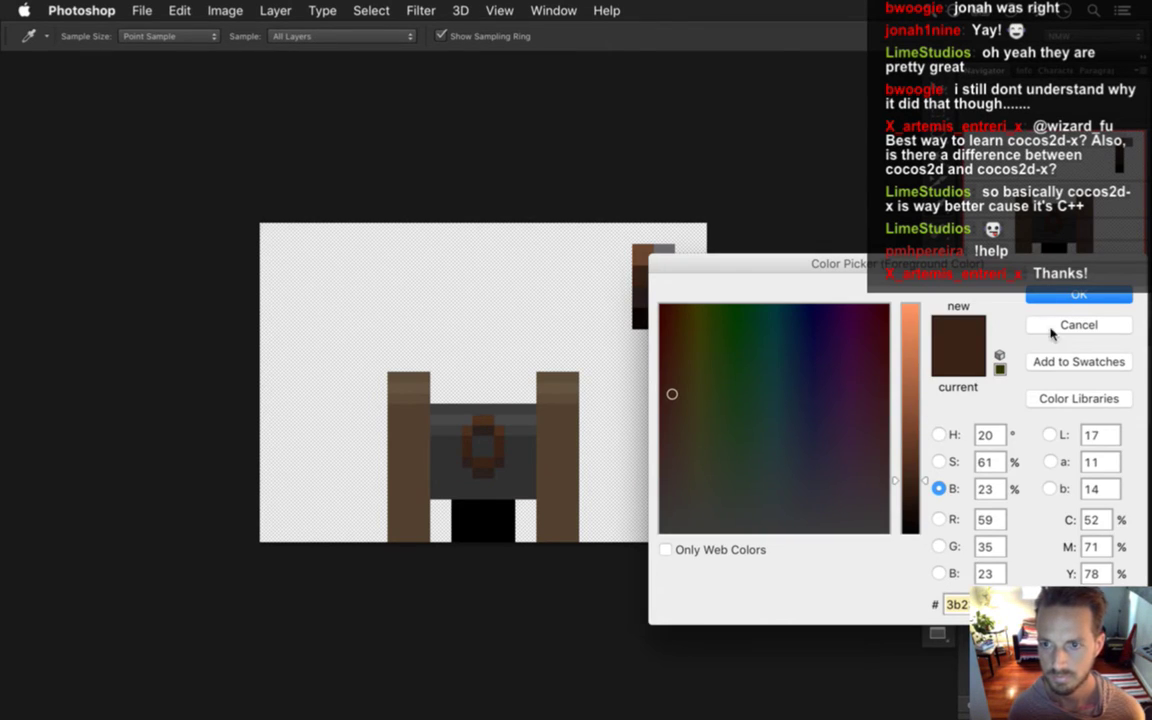
pyautogui.press('Return')
# Pick the dark swatch colour and shade the bottom of the ring on Layer 2 at 10% Pencil opacity.
pyautogui.click(643, 309)
pyautogui.press('b')
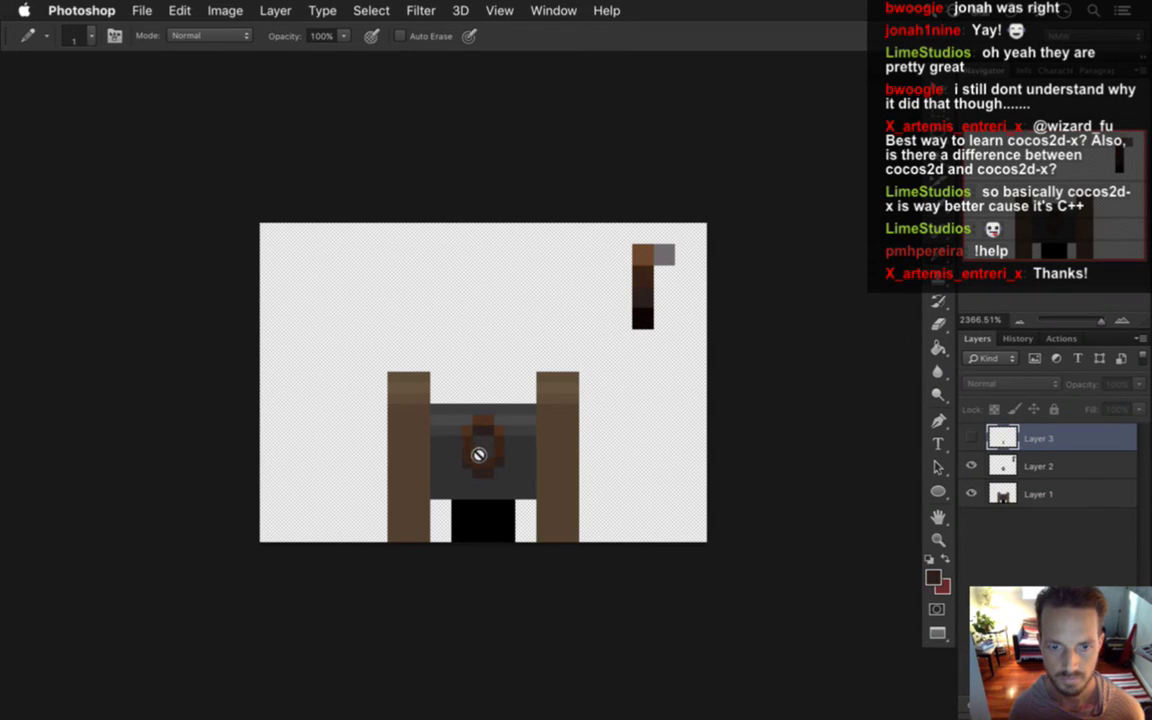
pyautogui.click(1040, 466)
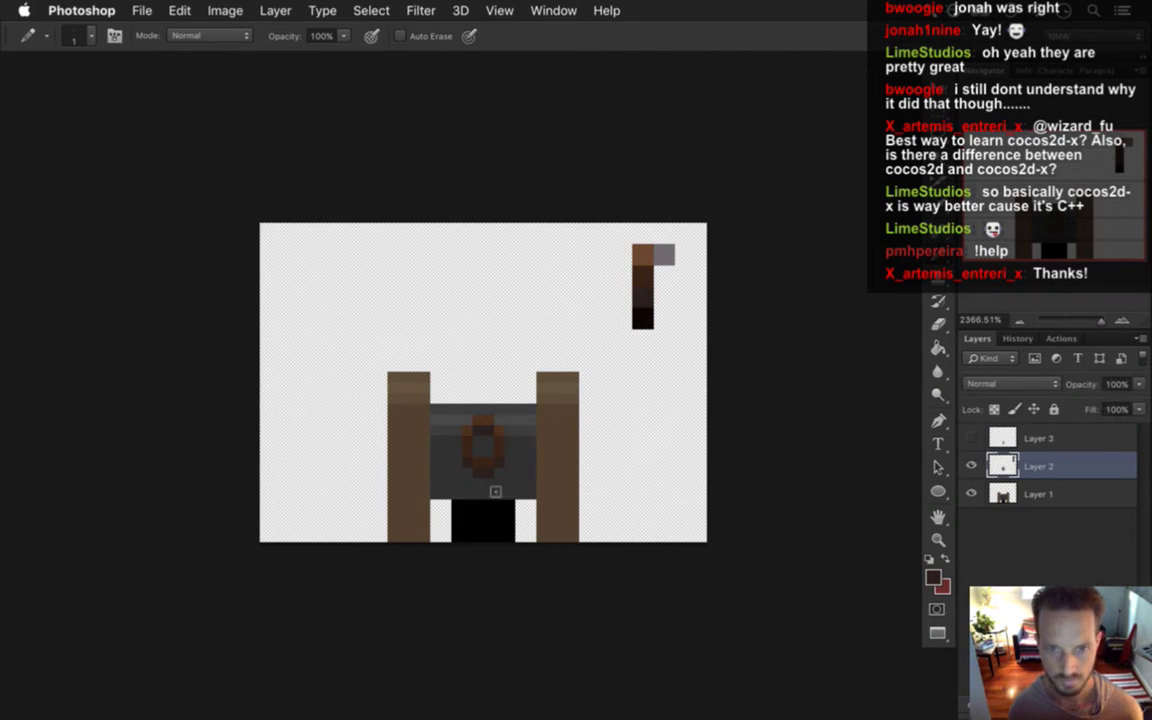
pyautogui.press('1')
pyautogui.moveTo(471, 476)
pyautogui.mouseDown()
pyautogui.moveTo(522, 474)
pyautogui.moveTo(507, 471)
pyautogui.moveTo(505, 498)
pyautogui.mouseUp()
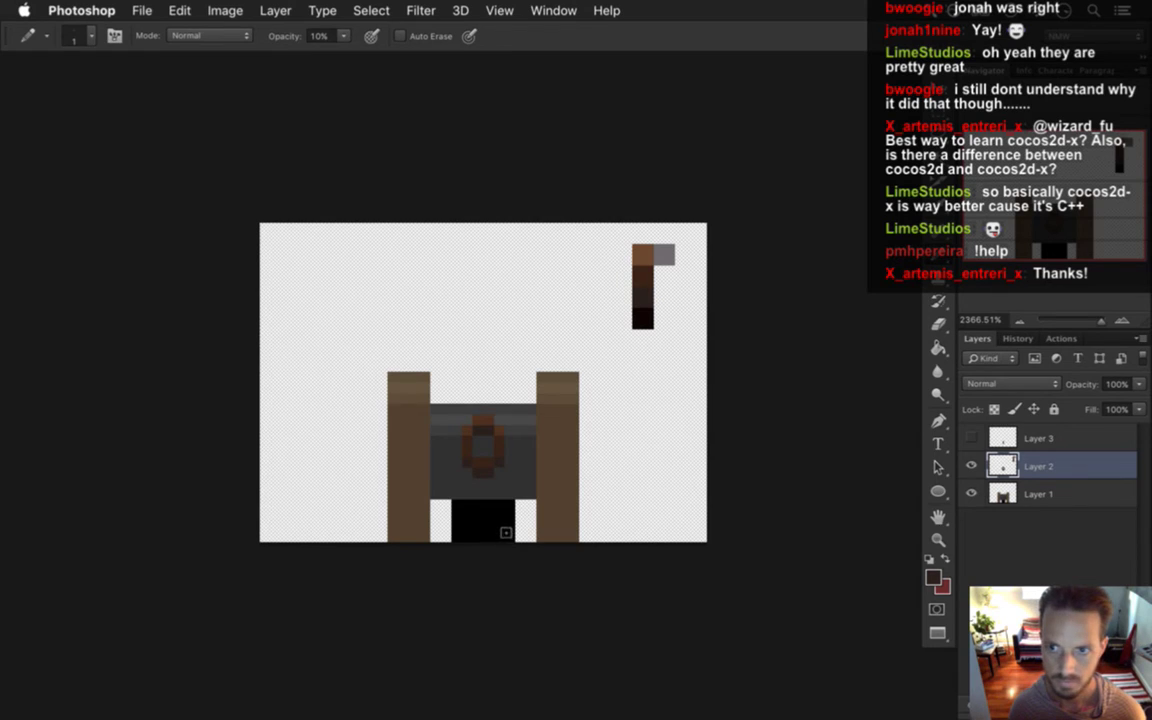
# Show Layer 3 again and compare the sprite with and without the vertical link.
pyautogui.click(975, 435)
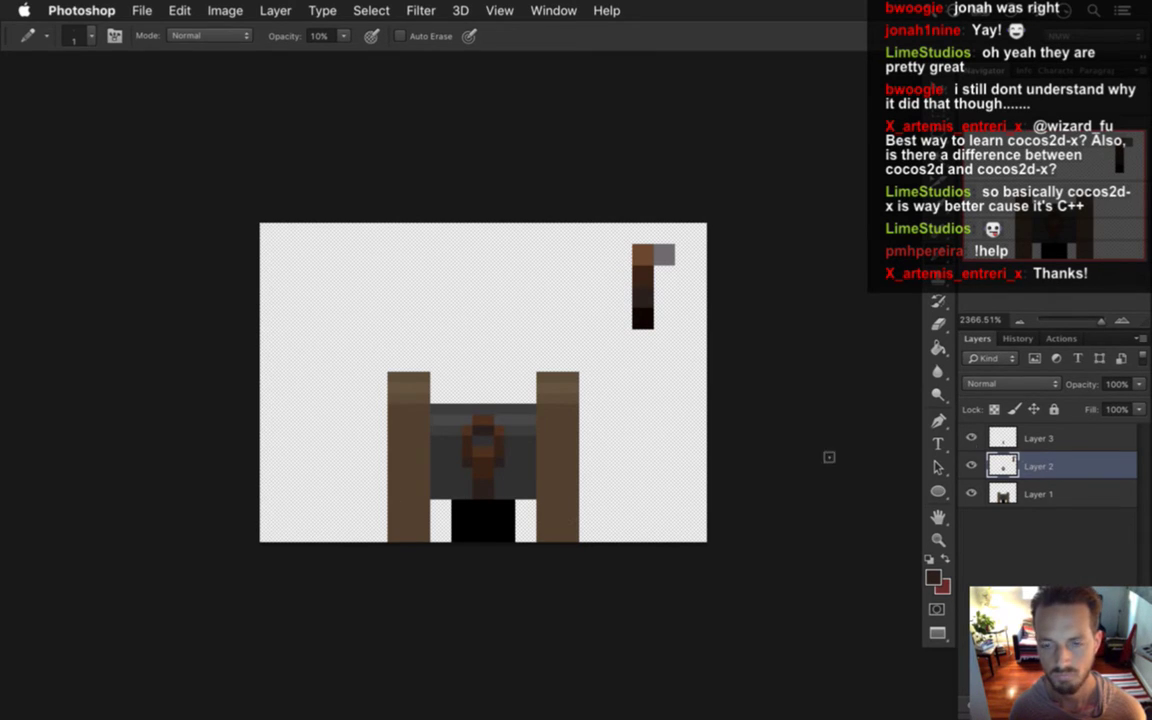
pyautogui.click(972, 440)
pyautogui.click(972, 440)
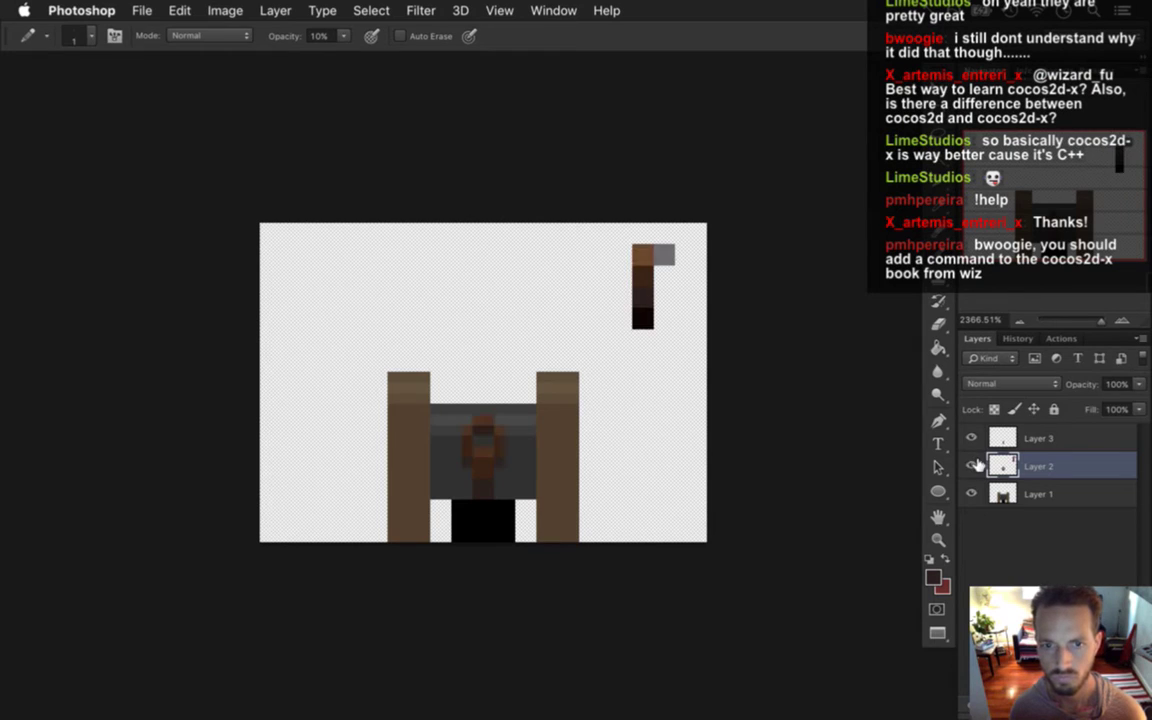
# Repaint the lower end of the vertical link on Layer 3 with a sampled brown at 100% opacity, and save the file.
pyautogui.click(1002, 432)
pyautogui.press('i')
pyautogui.click(448, 430)
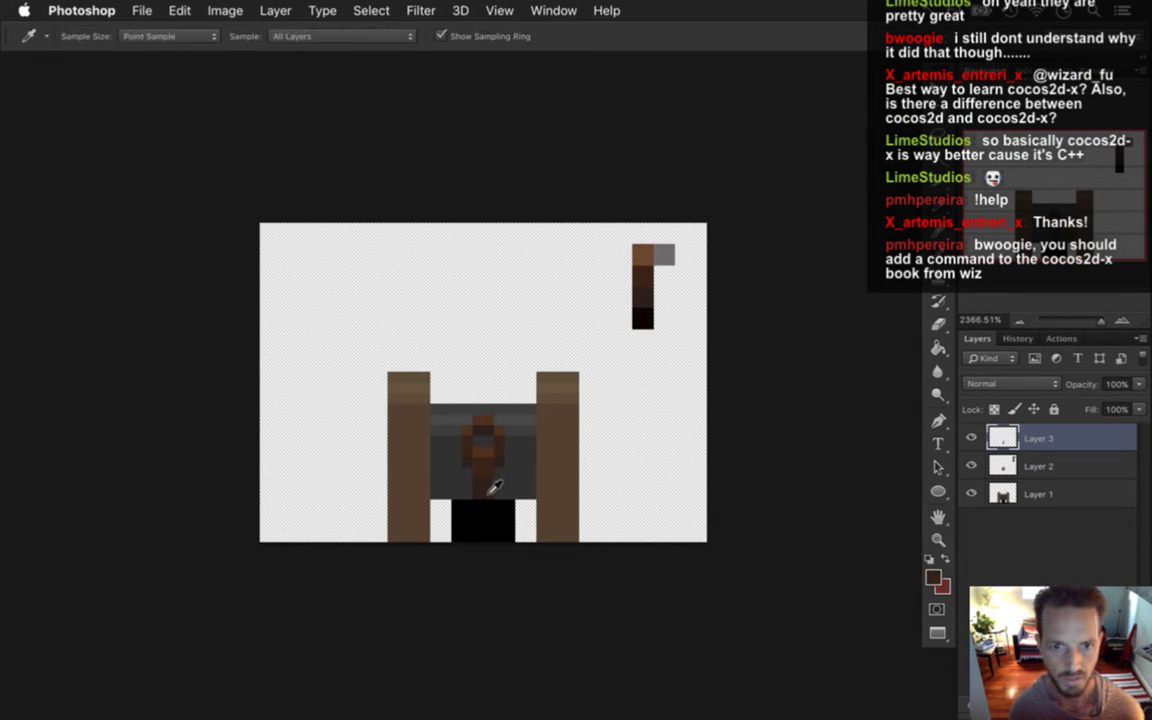
pyautogui.press('b')
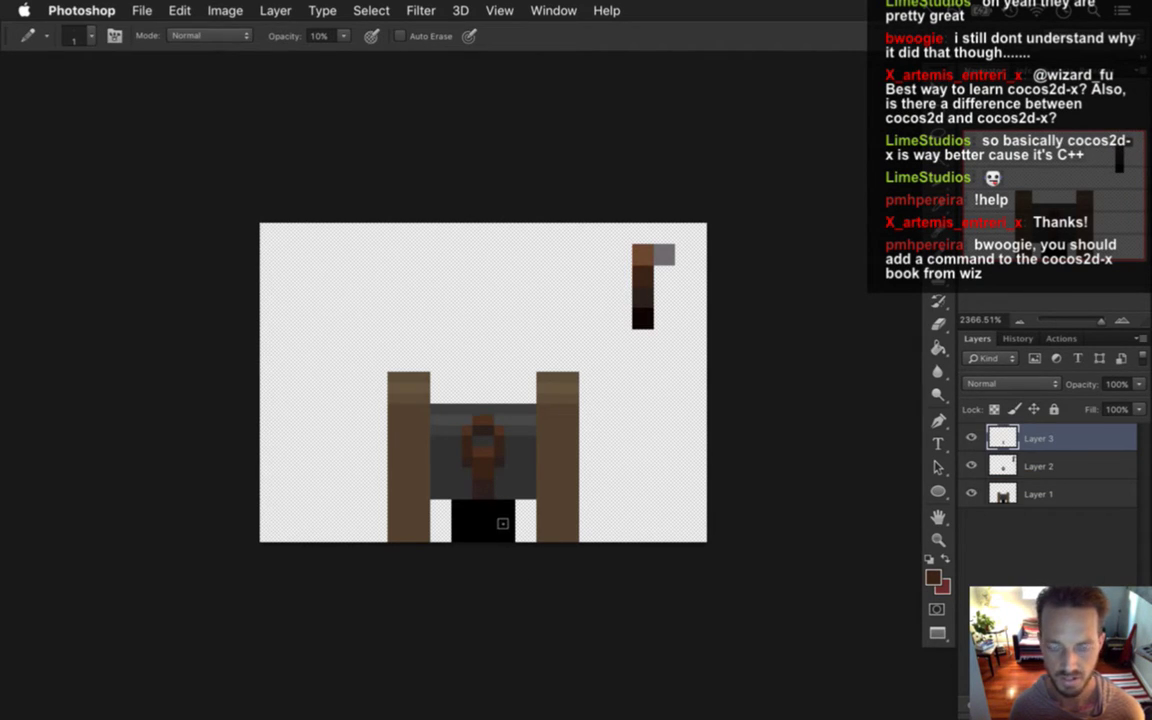
pyautogui.press('0')
pyautogui.press('super+s')
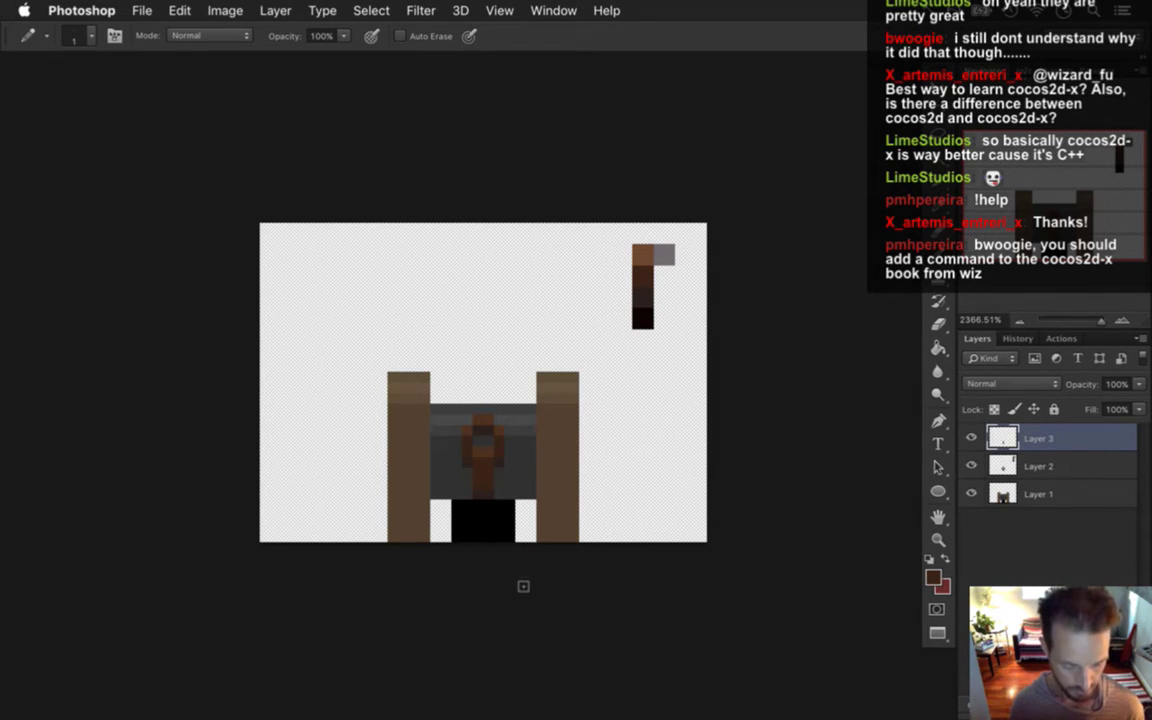
# Hide Layer 3, select the ring on Layer 2 and place a copy of it below, over the black opening.
pyautogui.press('i')
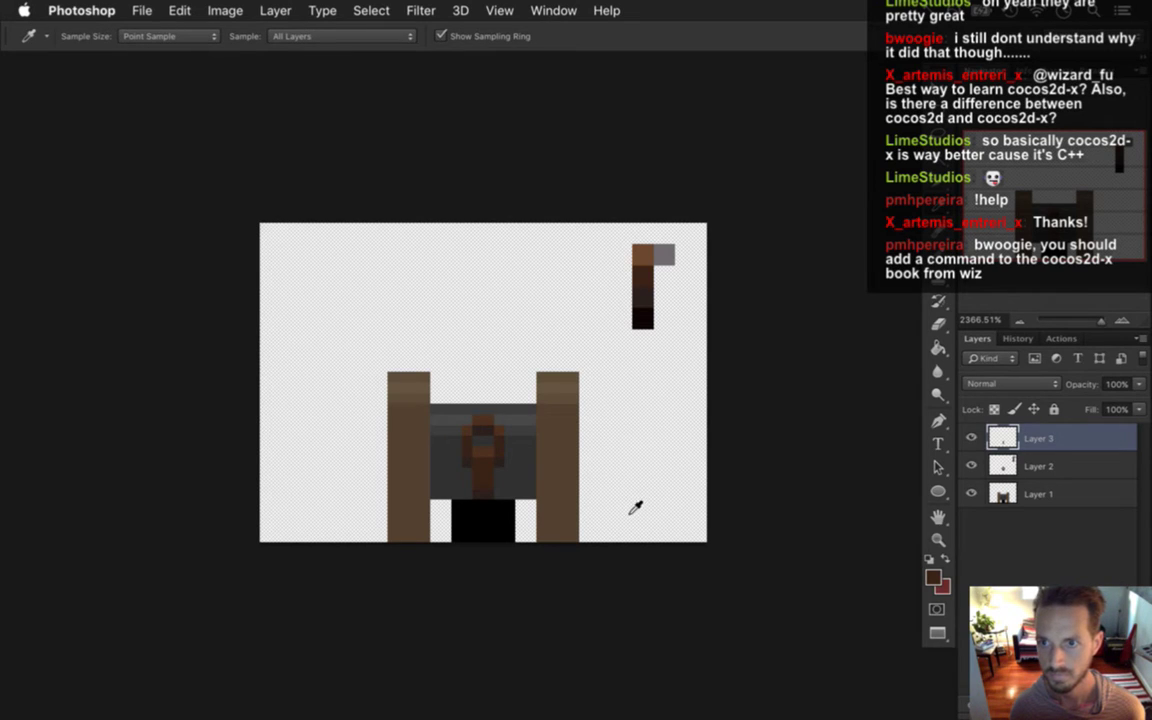
pyautogui.click(971, 438)
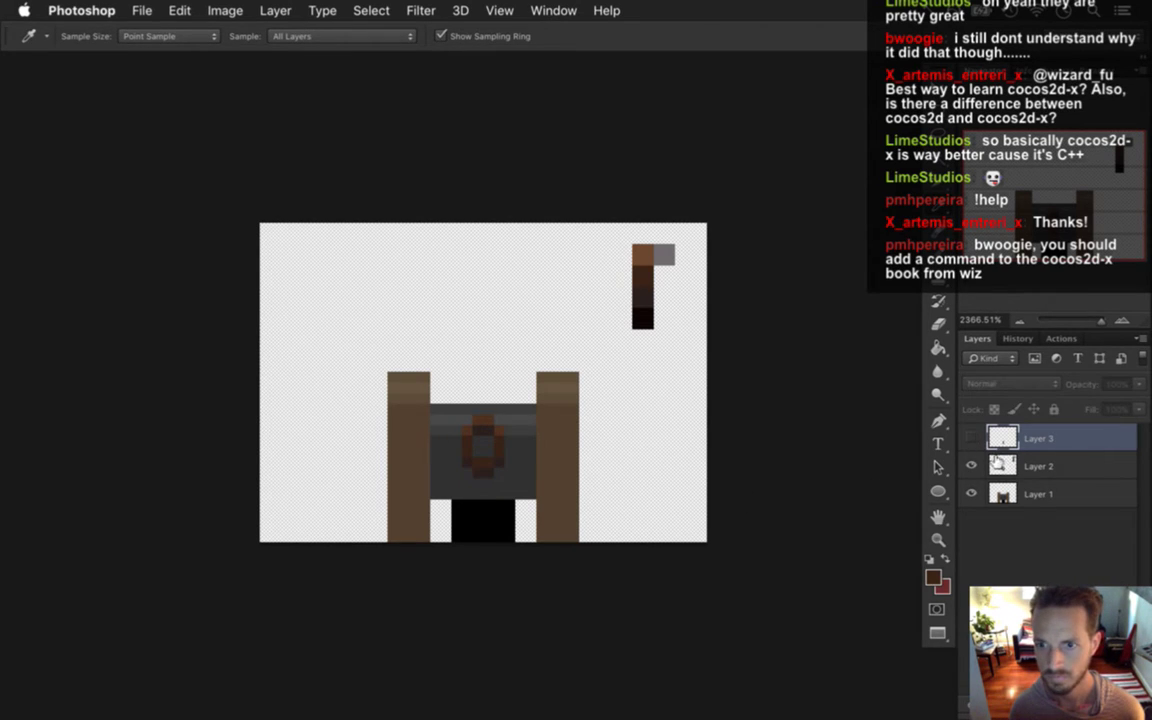
pyautogui.click(1040, 466)
pyautogui.press('m')
pyautogui.moveTo(451, 405); pyautogui.dragTo(541, 532)
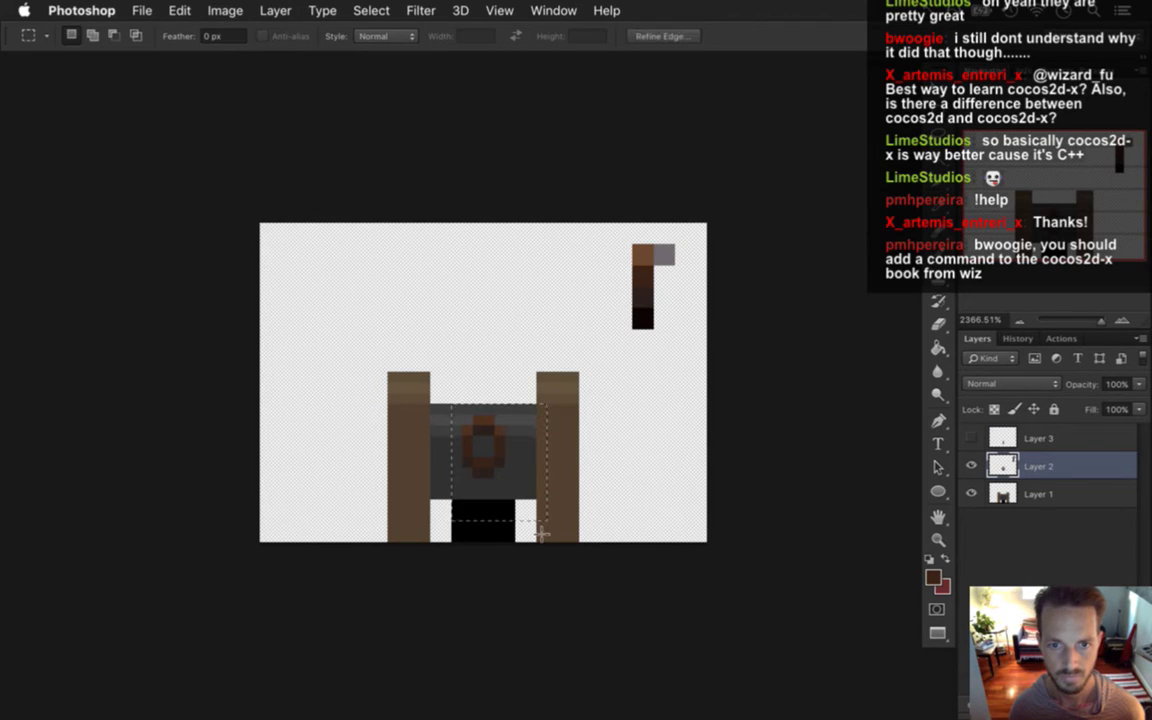
pyautogui.press('v')
pyautogui.moveTo(504, 432); pyautogui.dragTo(489, 528)
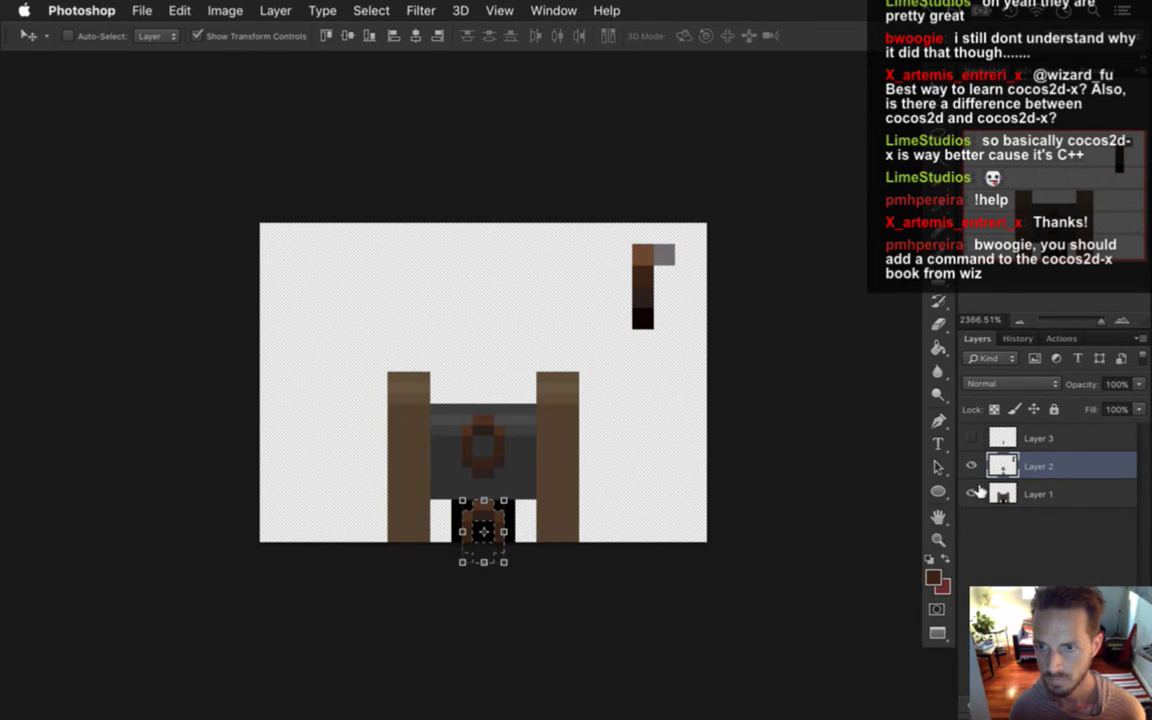
# Show Layer 3 again and nudge the copied ring up two pixels so it overlaps the end of the vertical link.
pyautogui.click(975, 437)
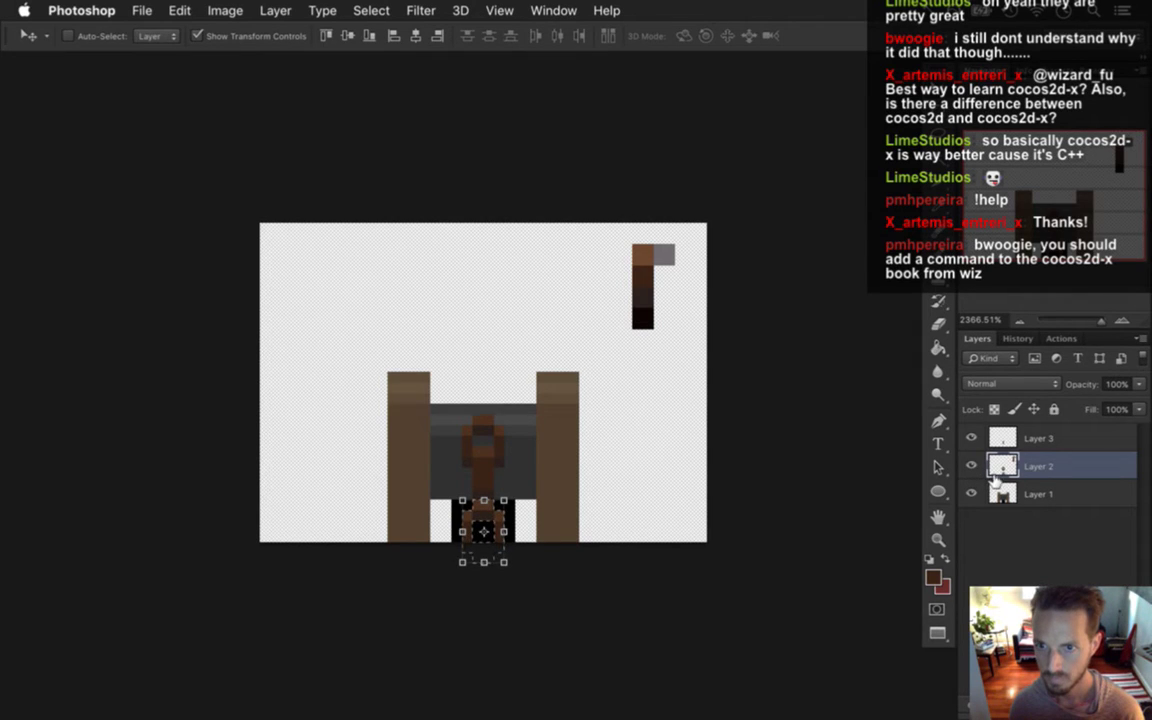
pyautogui.press('Up')
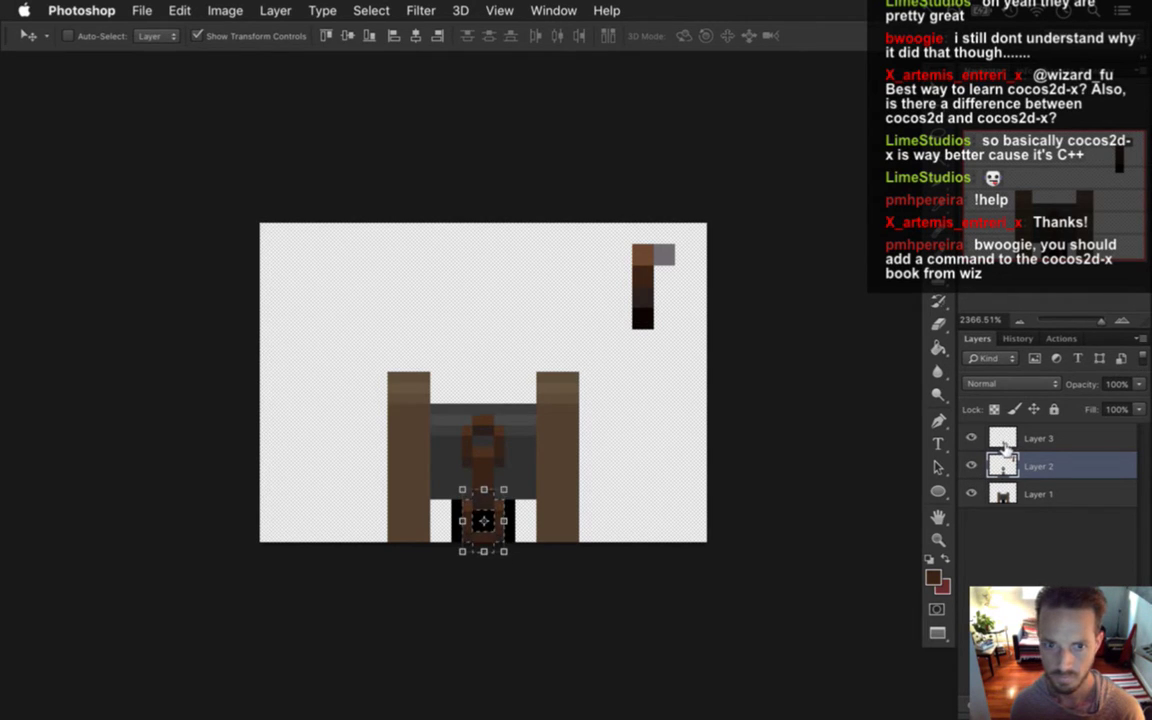
pyautogui.press('Up')
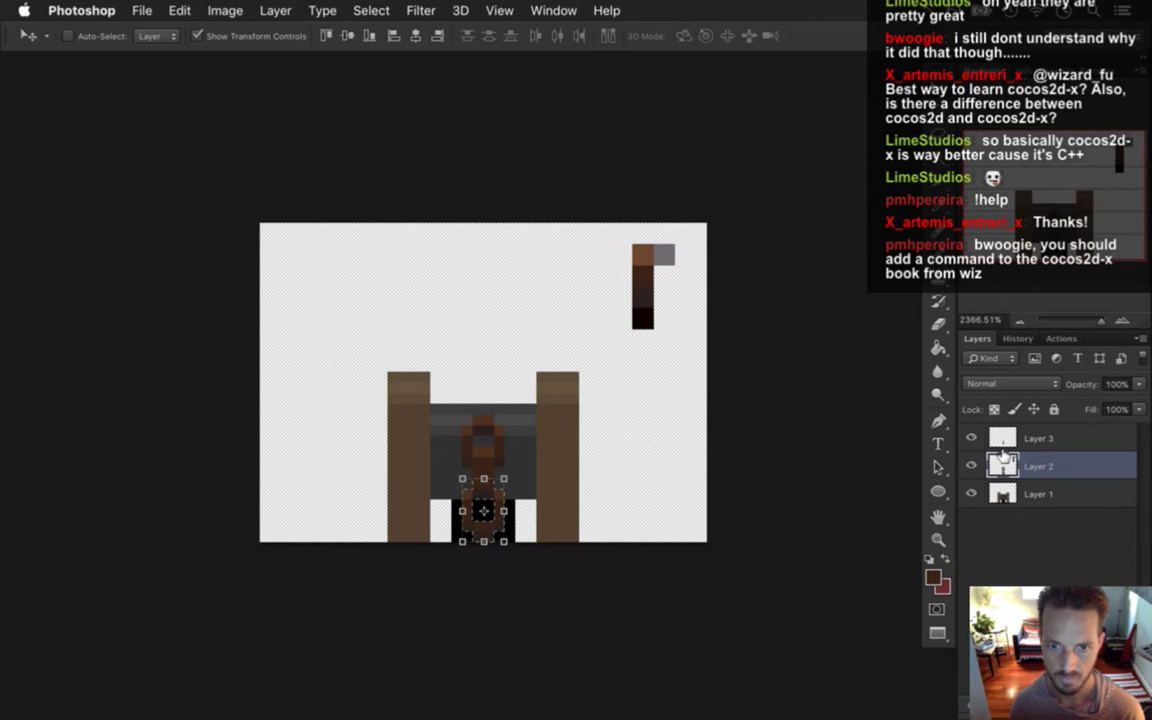
# Try the copied ring one pixel higher on the link, return it one pixel down, and deselect it.
pyautogui.press('Up')
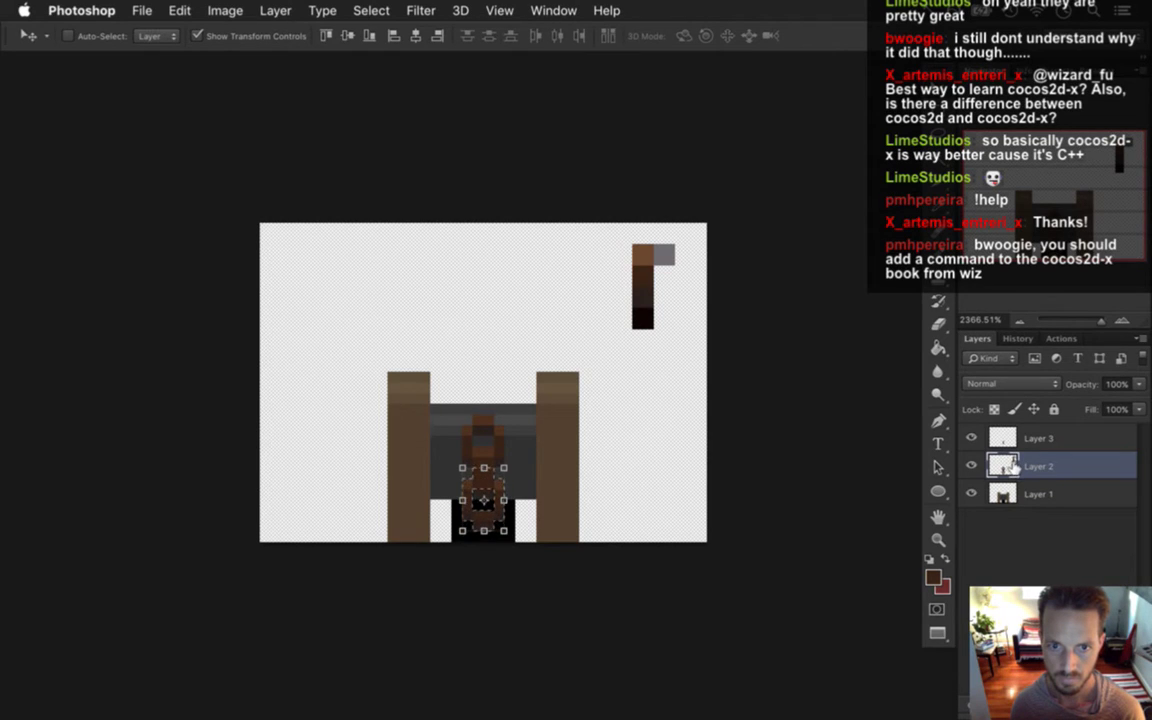
pyautogui.press('Down')
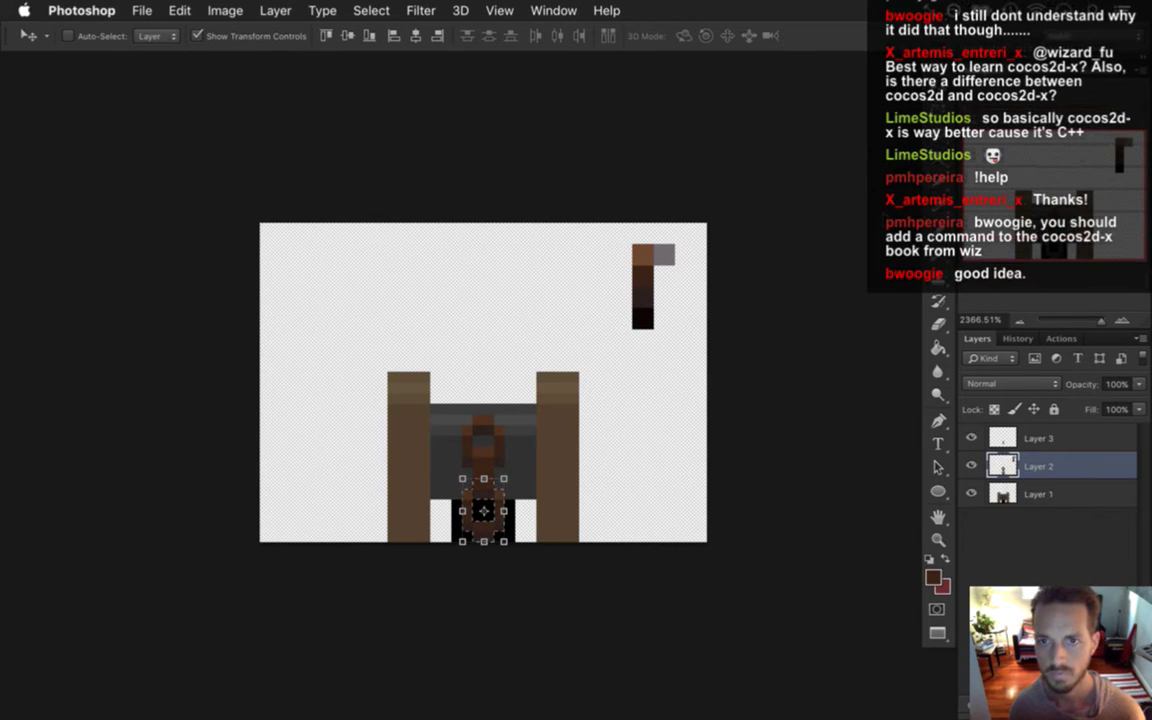
pyautogui.press('m')
pyautogui.hotkey('ctrl', 'd')
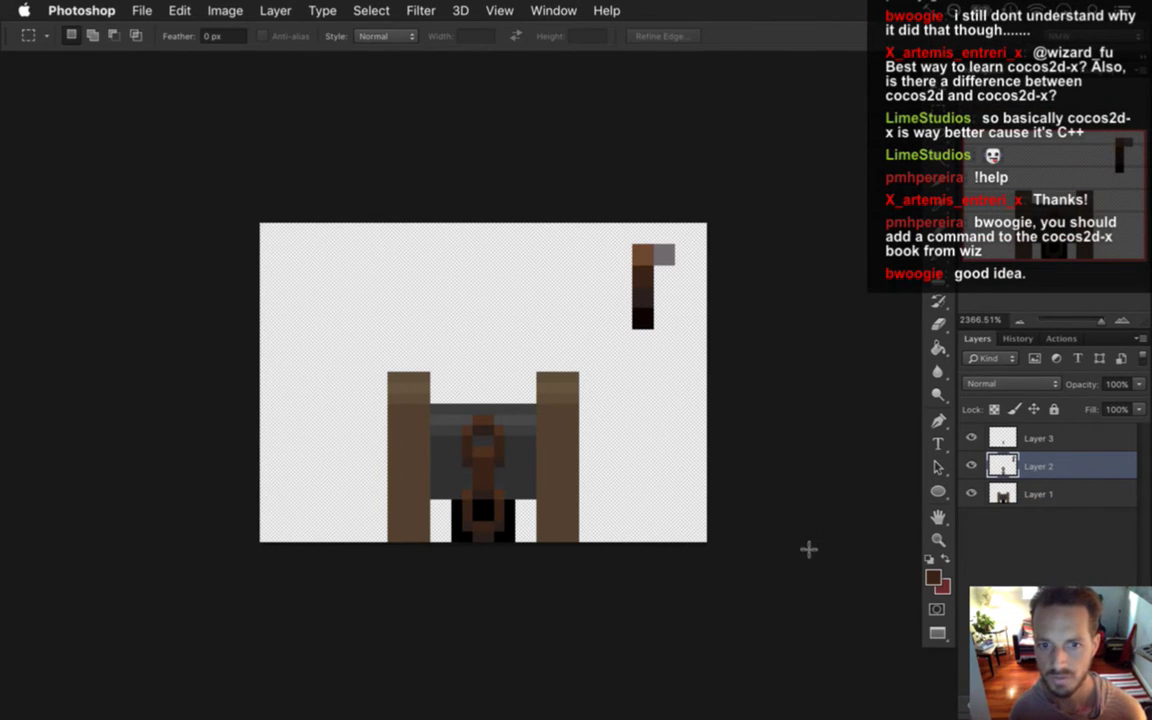
# On Layer 3, place one copy of the vertical link six pixels higher over the top ring and another inside the lower ring.
pyautogui.hotkey('alt', ']')
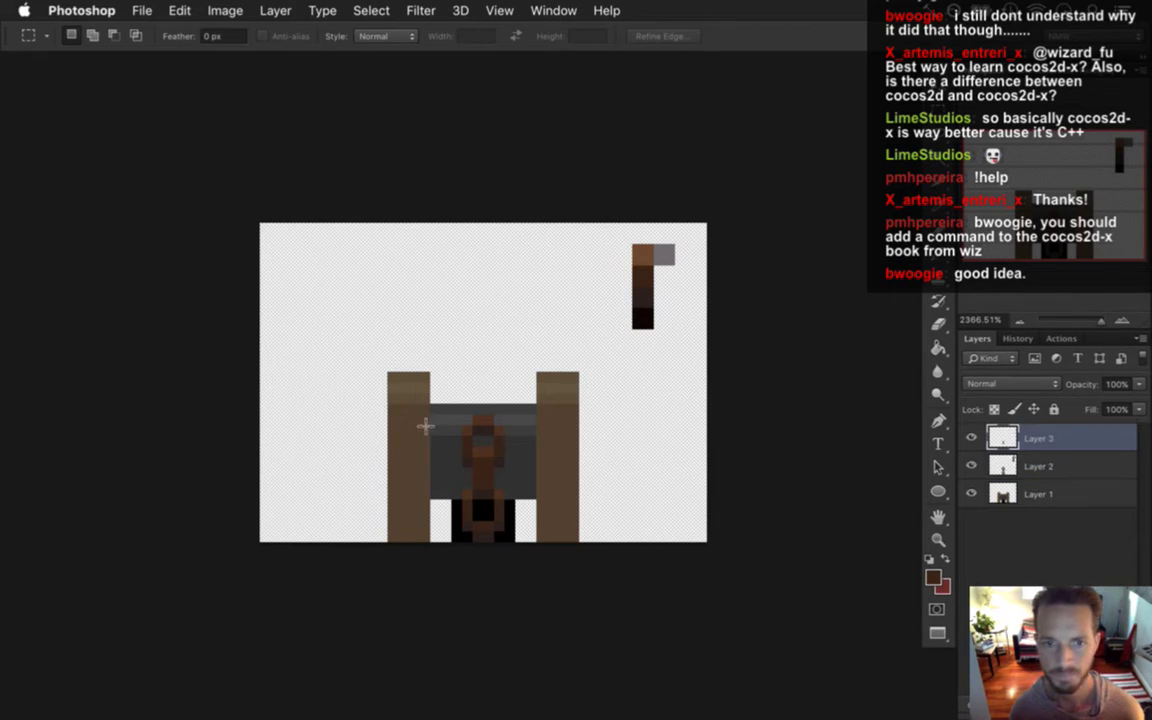
pyautogui.moveTo(430, 403); pyautogui.dragTo(546, 530)
pyautogui.press('v')
pyautogui.moveTo(489, 444); pyautogui.dragTo(485, 390)
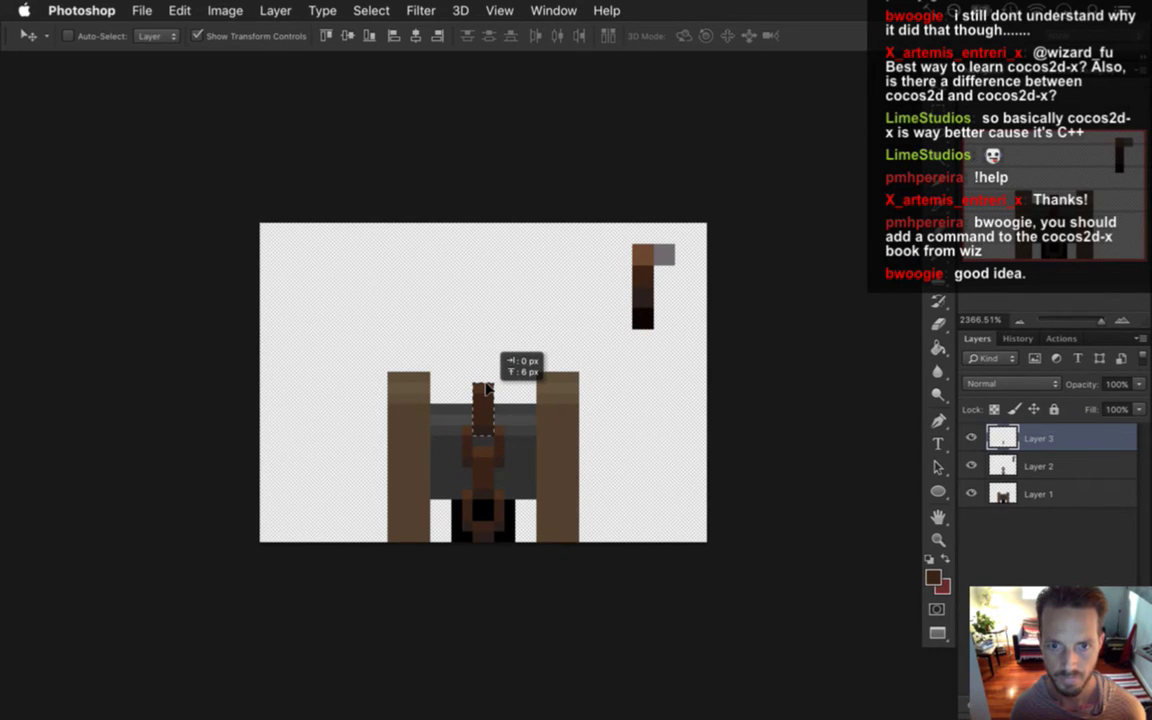
pyautogui.moveTo(485, 390); pyautogui.dragTo(486, 388)
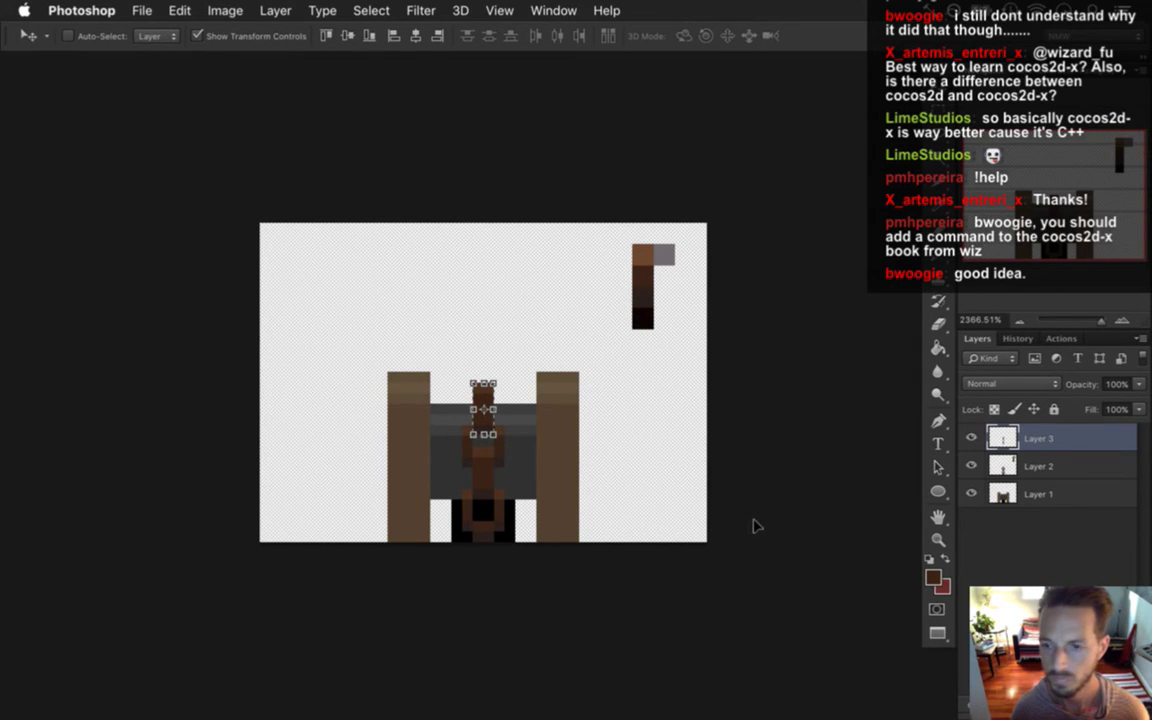
pyautogui.moveTo(487, 393); pyautogui.dragTo(484, 512)
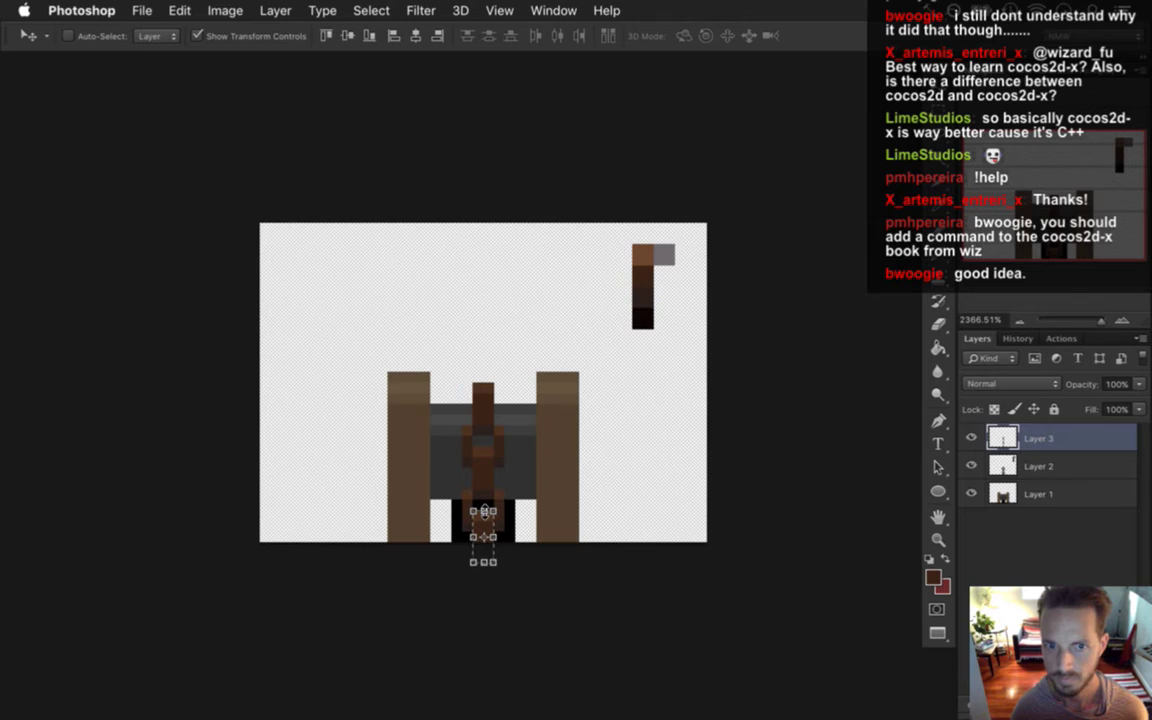
pyautogui.press('m')
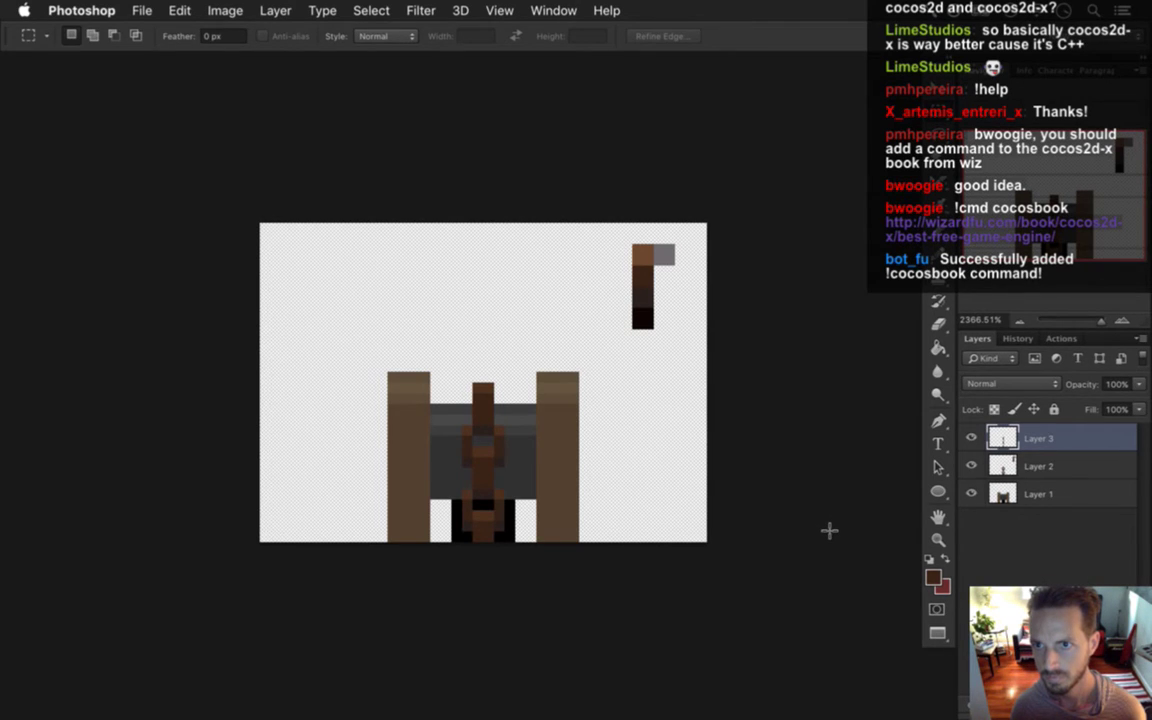
pyautogui.press('i')
pyautogui.click(436, 356)
pyautogui.press('b')
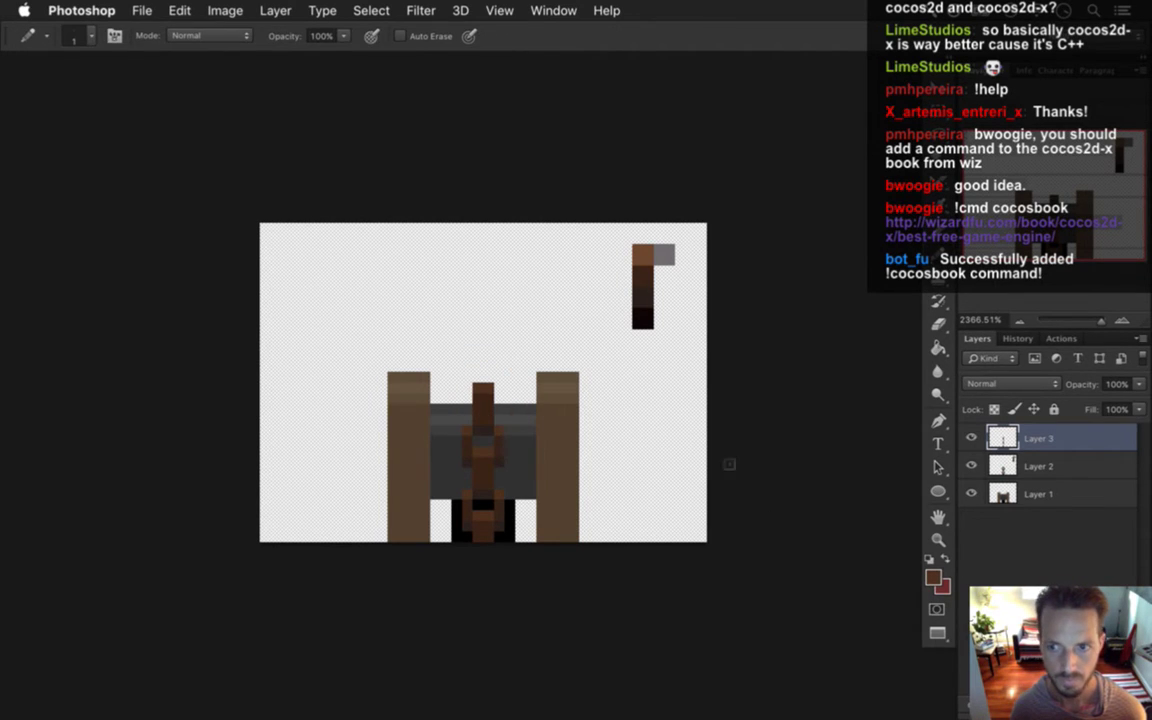
# Merge Layer 2 and Layer 3, copy the entire merged chain, and undo the merge to restore both layers.
pyautogui.keyDown('shift'); pyautogui.click(997, 467); pyautogui.keyUp('shift')
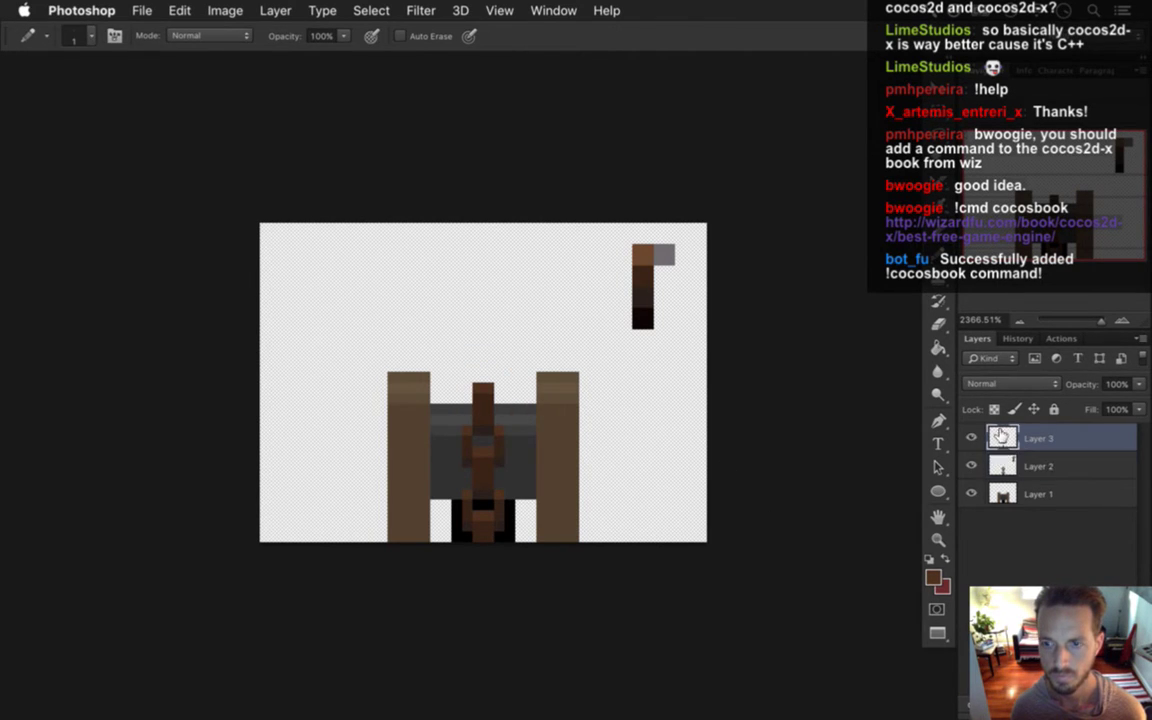
pyautogui.click(1004, 443)
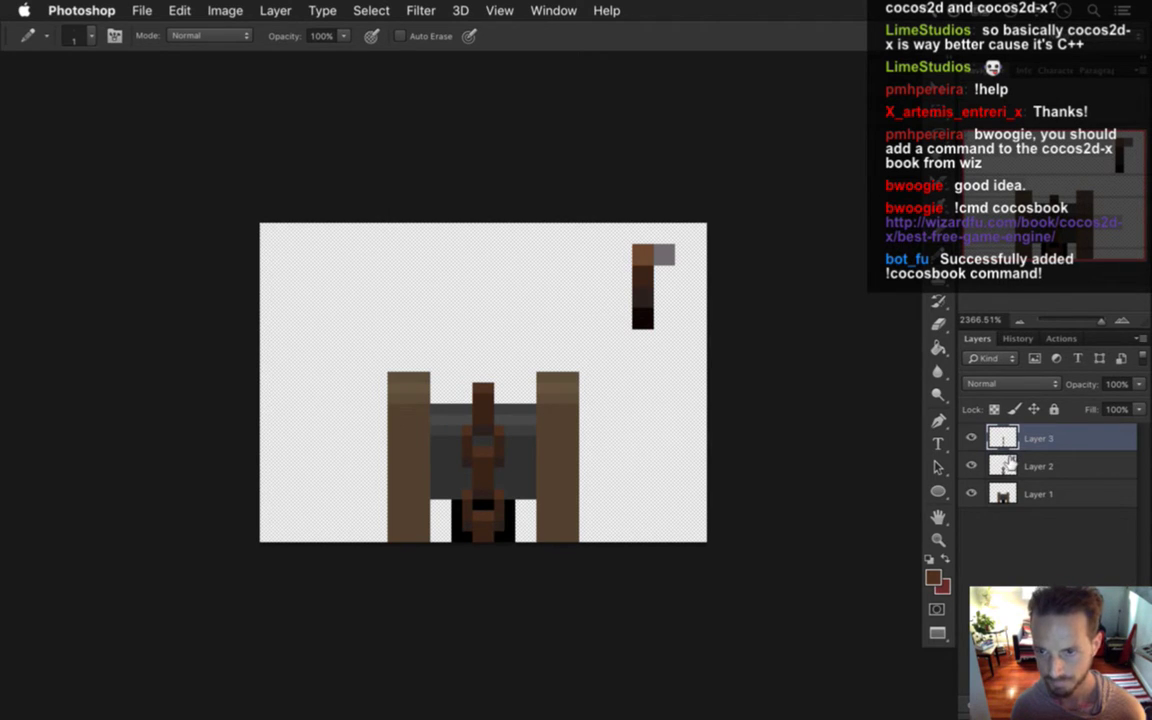
pyautogui.keyDown('shift'); pyautogui.click(1098, 463); pyautogui.keyUp('shift')
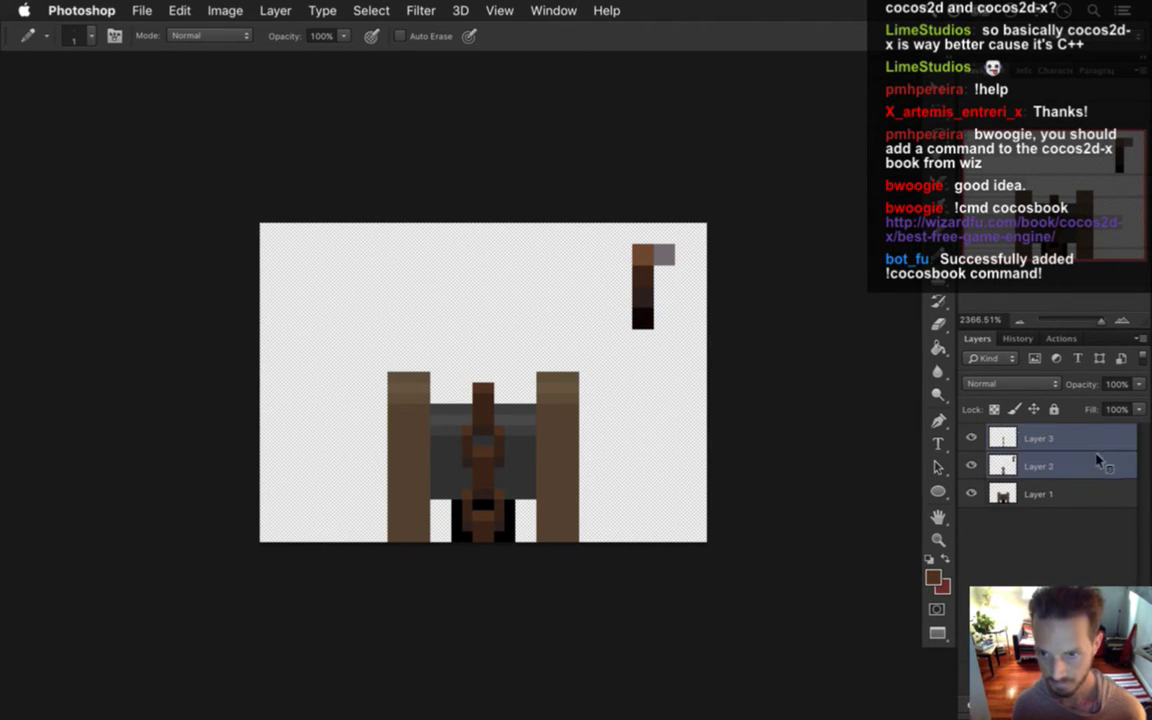
pyautogui.rightClick(1097, 463)
pyautogui.click(938, 472)
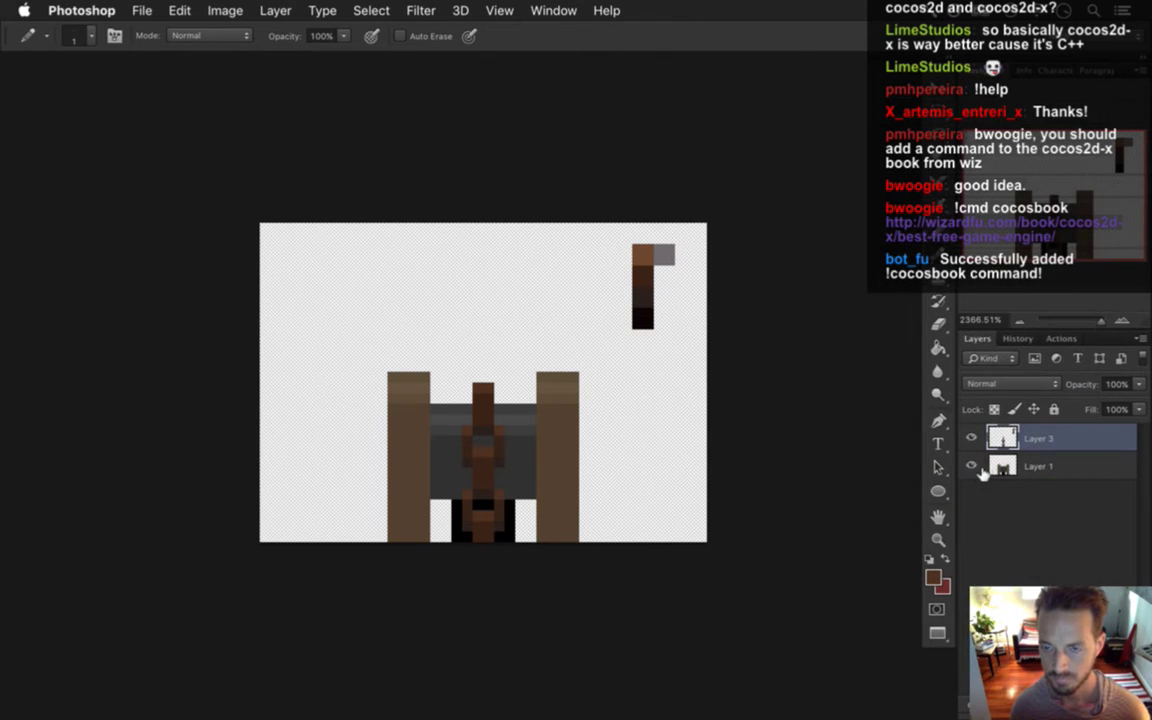
pyautogui.keyDown('ctrl'); pyautogui.click(992, 466); pyautogui.keyUp('ctrl')
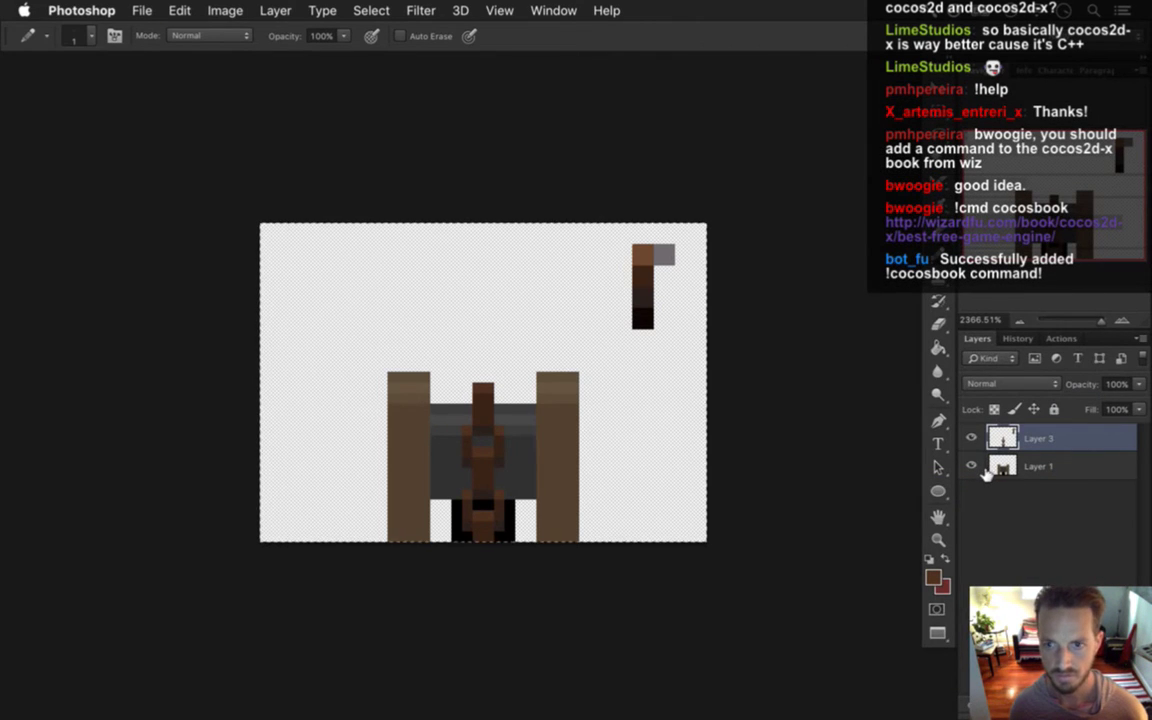
pyautogui.press('super+alt+z')
pyautogui.press('super+alt+z')
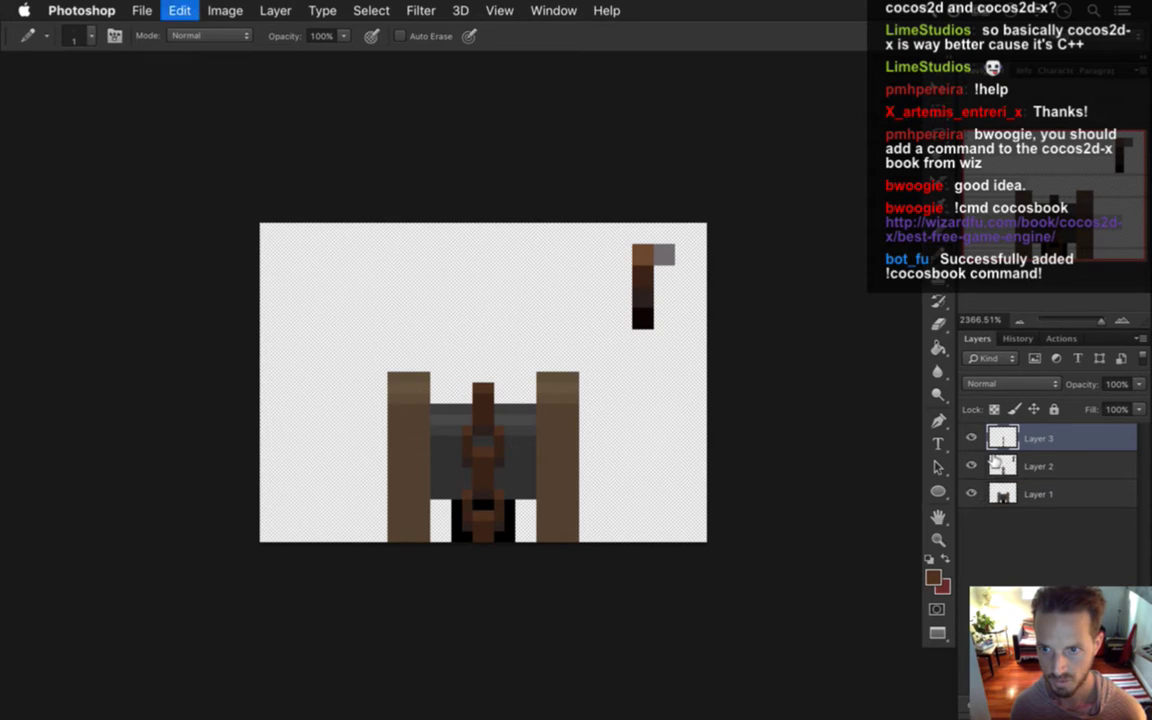
# Hide Layer 2 and Layer 3, paste the merged chain on a new layer, and nudge it down one pixel.
pyautogui.click(972, 439)
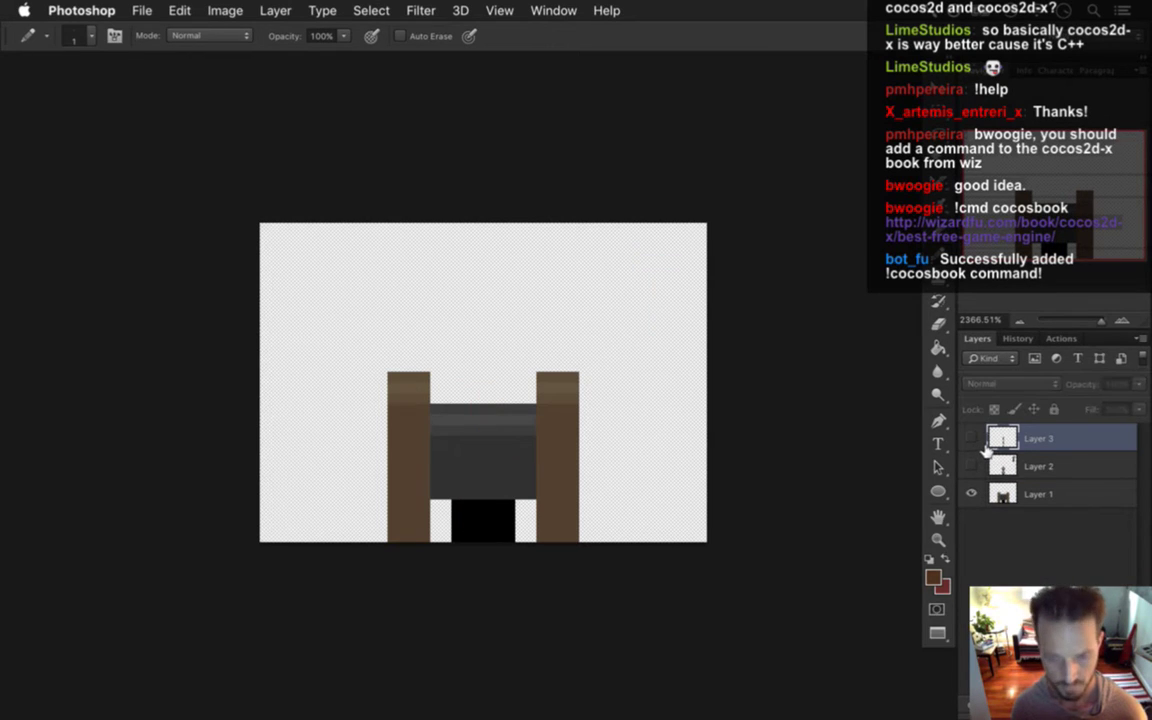
pyautogui.press('super+v')
pyautogui.press('v')
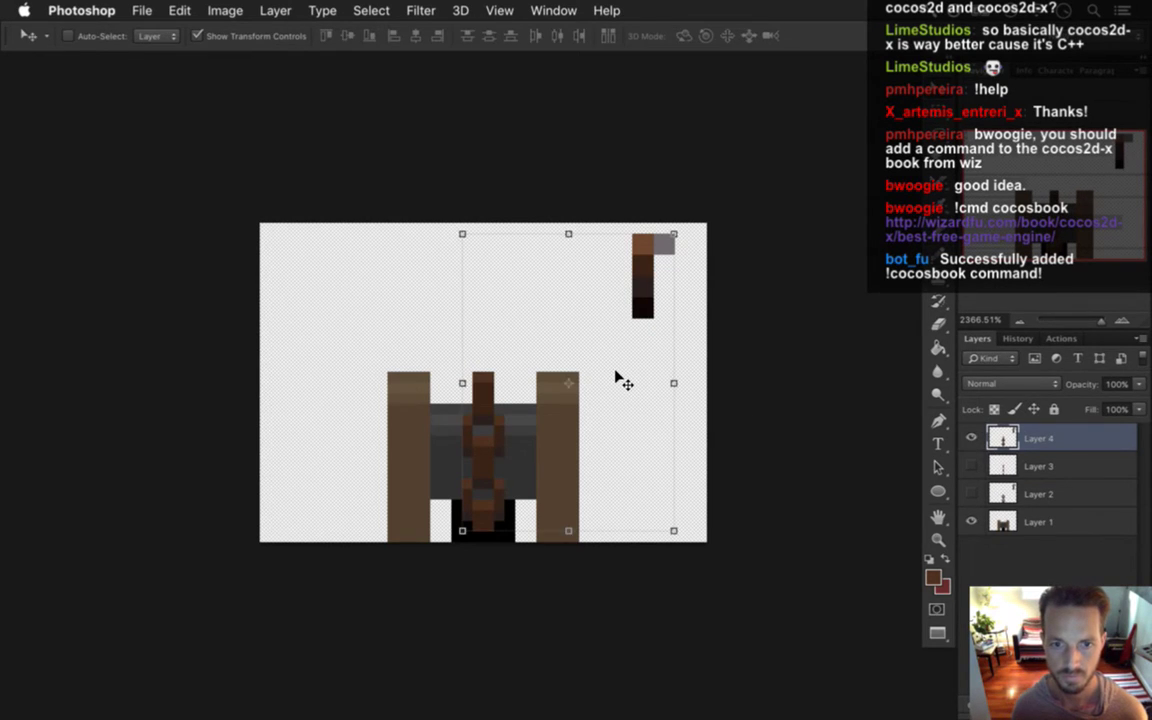
pyautogui.press('Down')
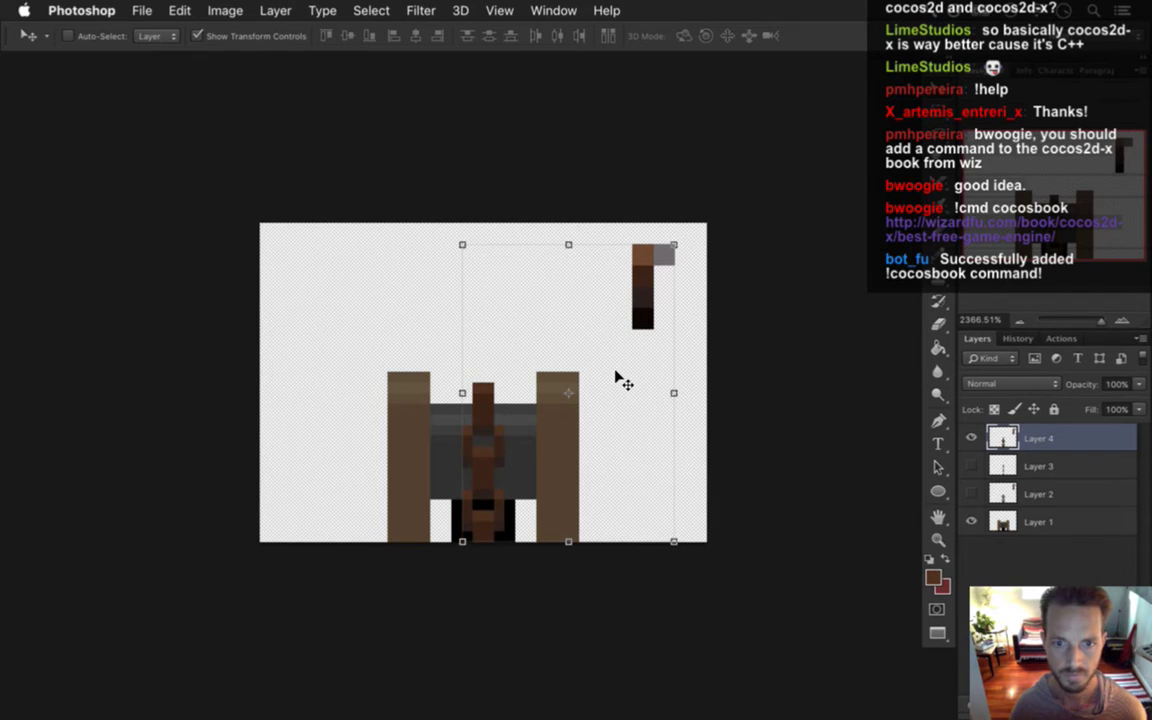
pyautogui.press('m')
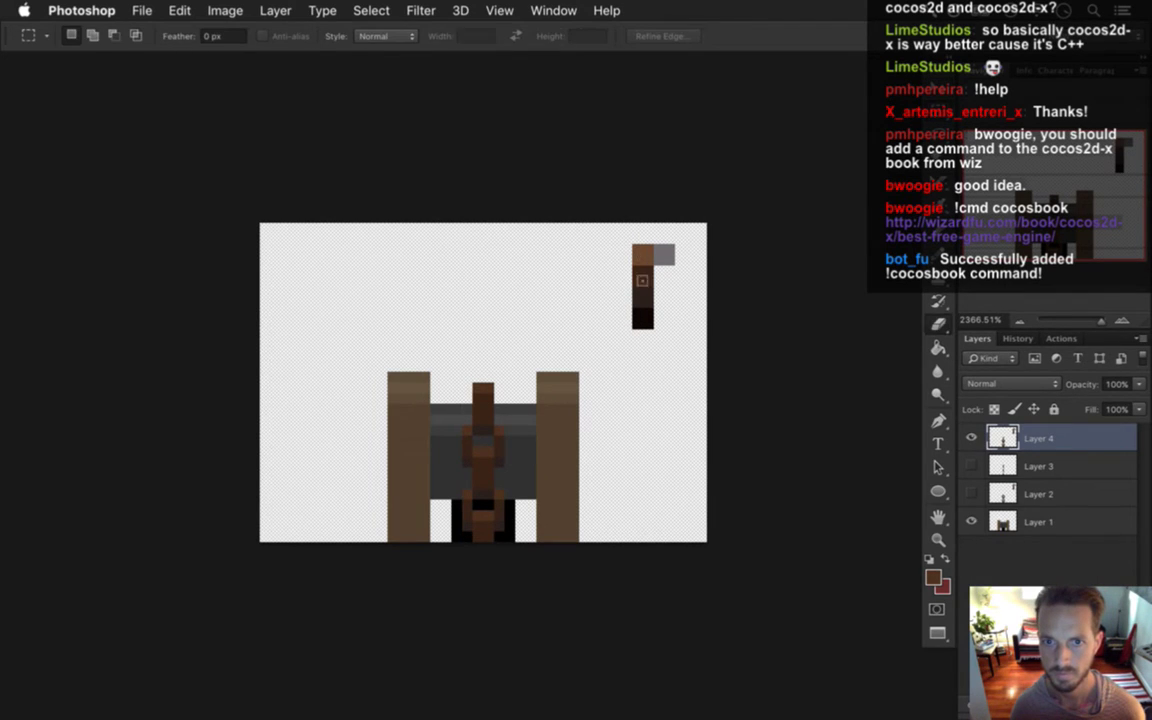
# Erase the brown, black and gray palette swatches from Layer 4.
pyautogui.press('e')
pyautogui.moveTo(641, 248)
pyautogui.mouseDown()
pyautogui.moveTo(651, 309)
pyautogui.moveTo(669, 272)
pyautogui.mouseUp()
pyautogui.click(637, 302)
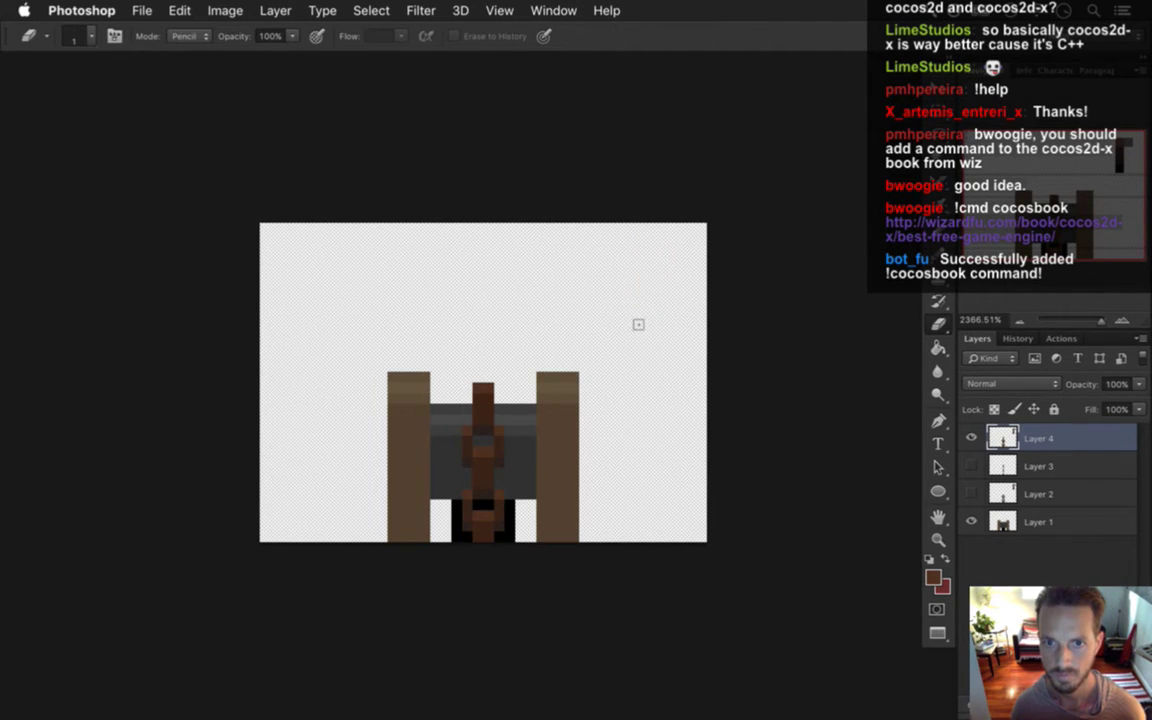
# Erase the top pixels of the upper link on Layer 4 and paint its upper end wider with sampled brown and dark brown.
pyautogui.press('i')
pyautogui.press('e')
pyautogui.click(483, 388)
pyautogui.press('i')
pyautogui.click(491, 446)
pyautogui.press('b')
pyautogui.moveTo(491, 446); pyautogui.dragTo(497, 462)
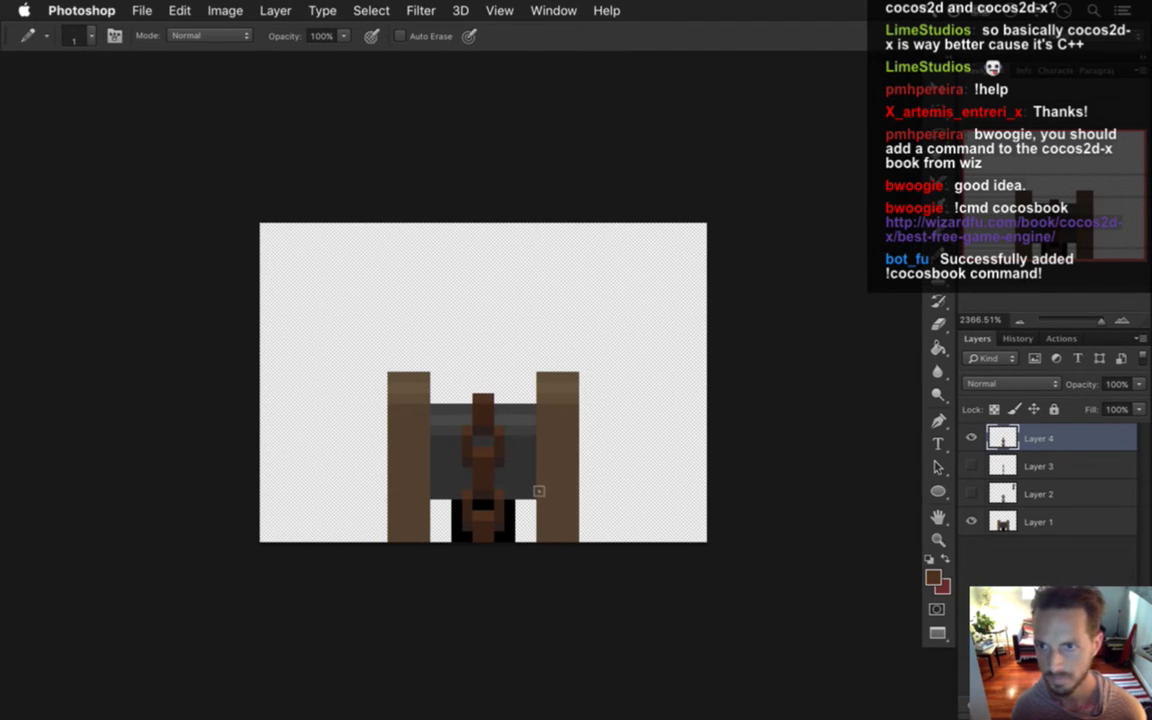
pyautogui.keyDown('alt'); pyautogui.click(476, 411); pyautogui.keyUp('alt')
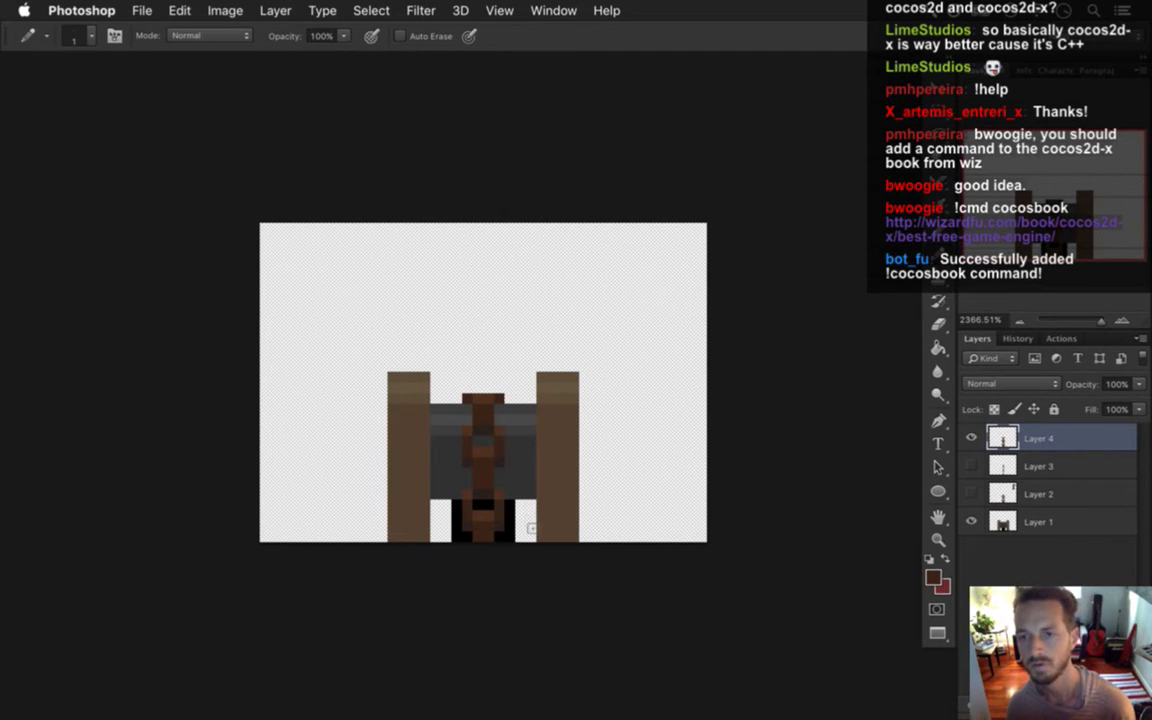
# Save the file and export the updated sprite for the web, entering 0 in the file name.
pyautogui.press('super+s')
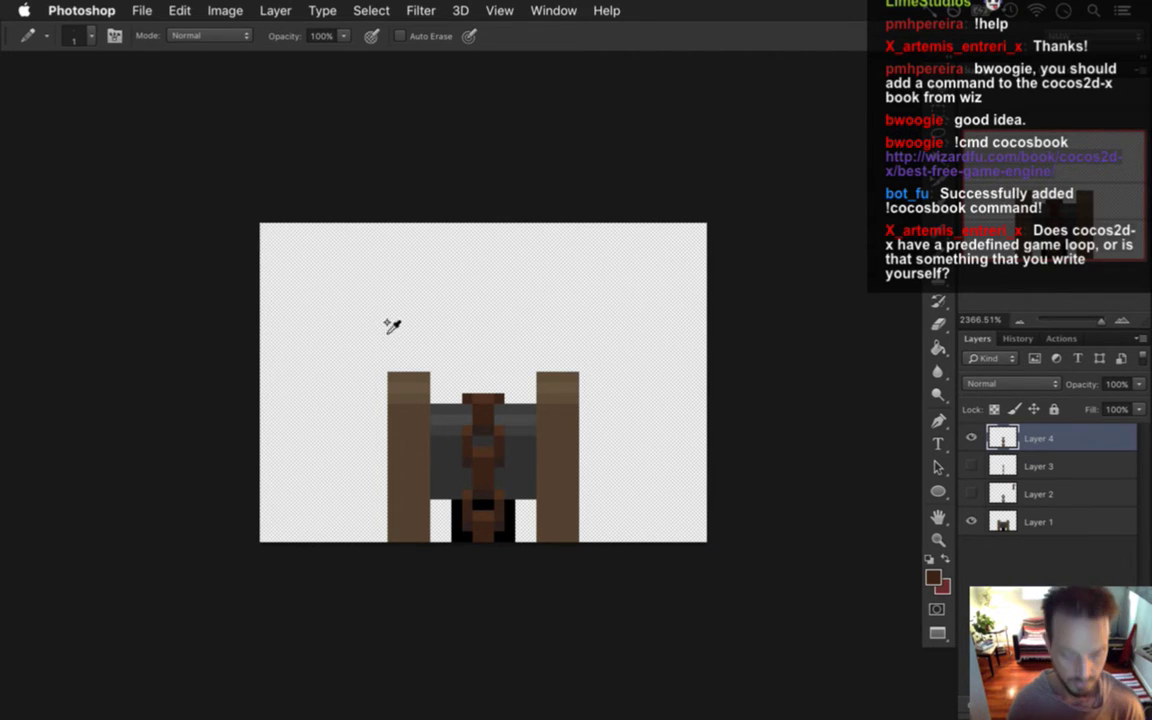
pyautogui.press('super+alt+shift+s')
pyautogui.press('Return')
pyautogui.write('0')
pyautogui.press('Return')
pyautogui.press('Return')
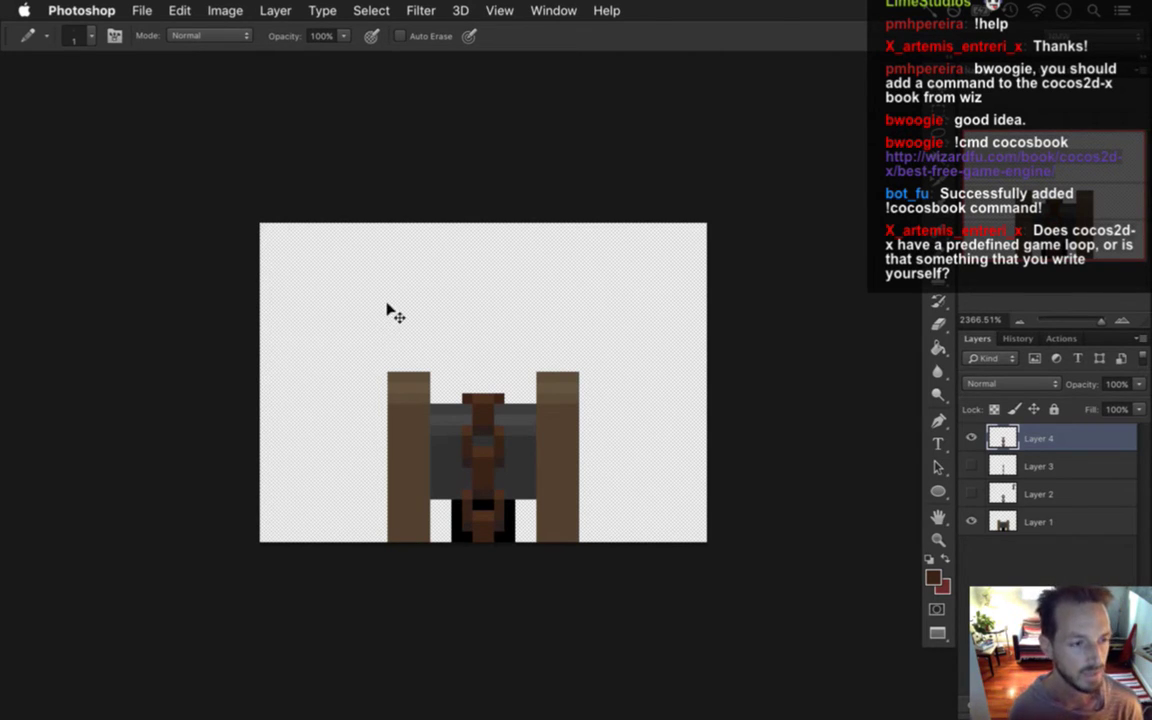
# Switch to Xcode and open Game.cpp by searching for "gam".
pyautogui.press('super+Tab')
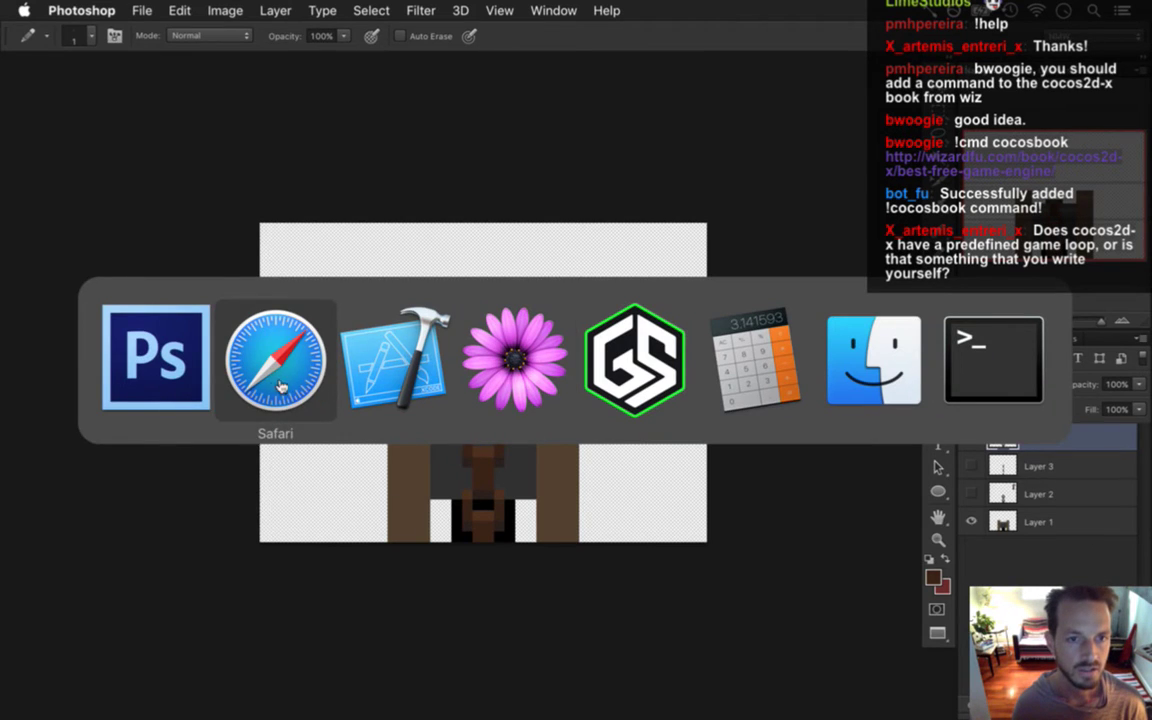
pyautogui.click(285, 340)
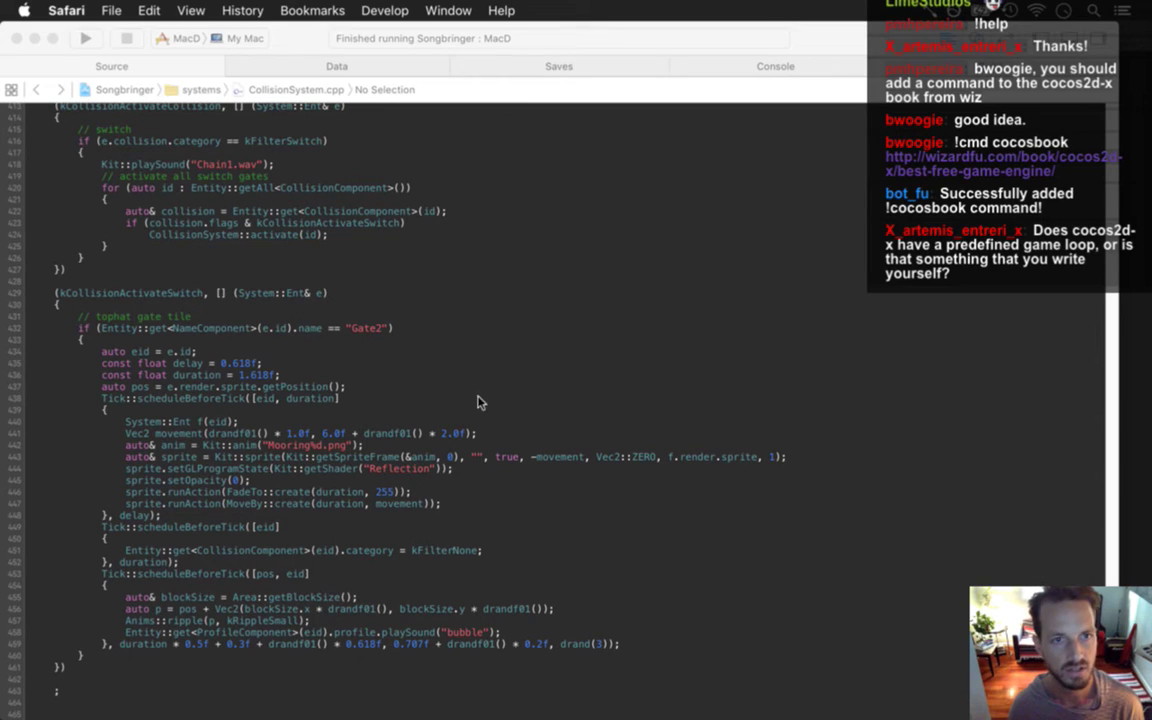
pyautogui.click(407, 344)
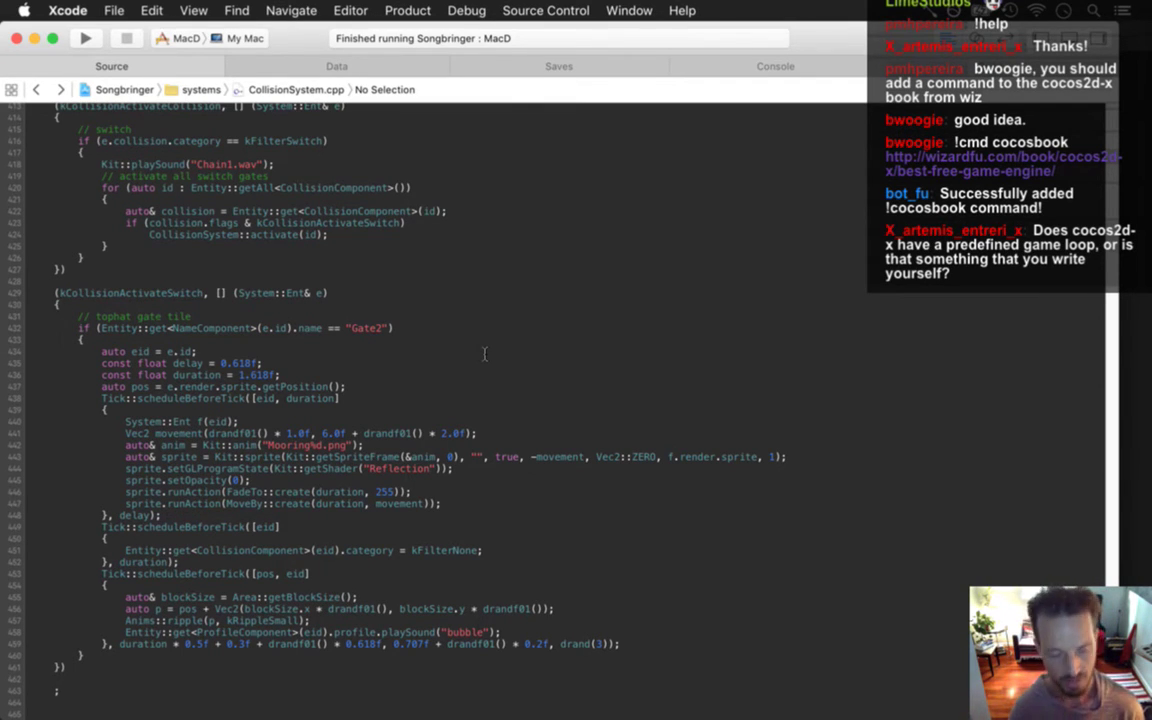
pyautogui.press('super+shift+o')
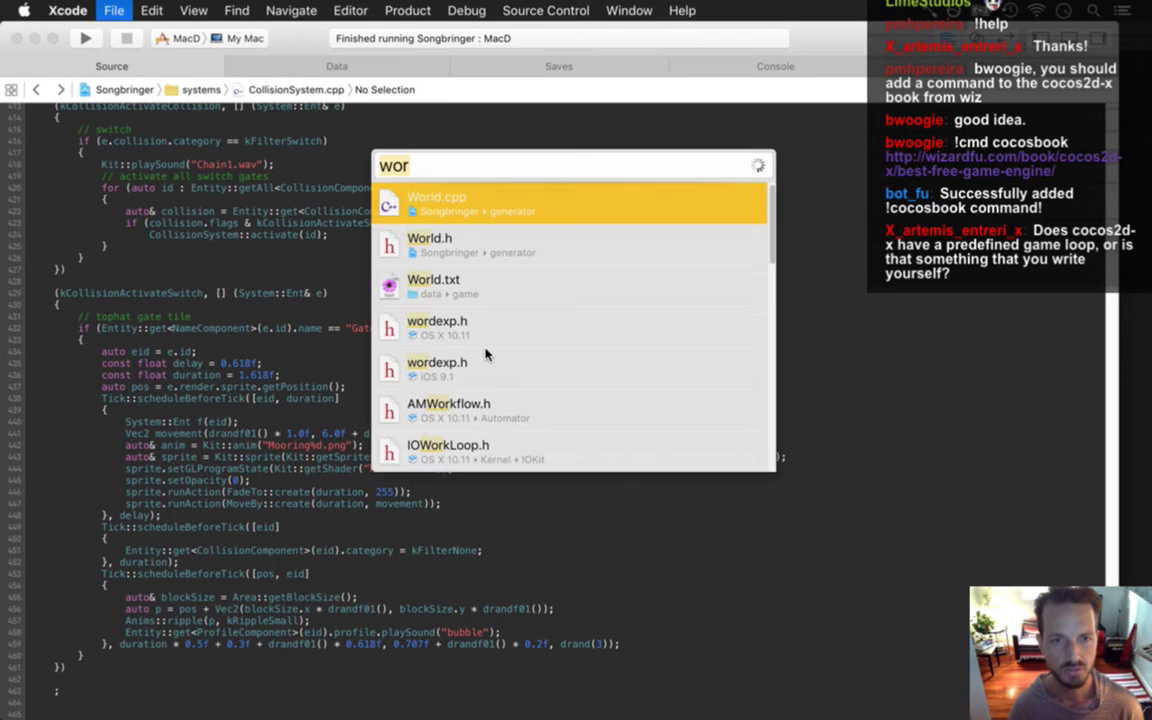
pyautogui.write('gam')
pyautogui.press('Return')
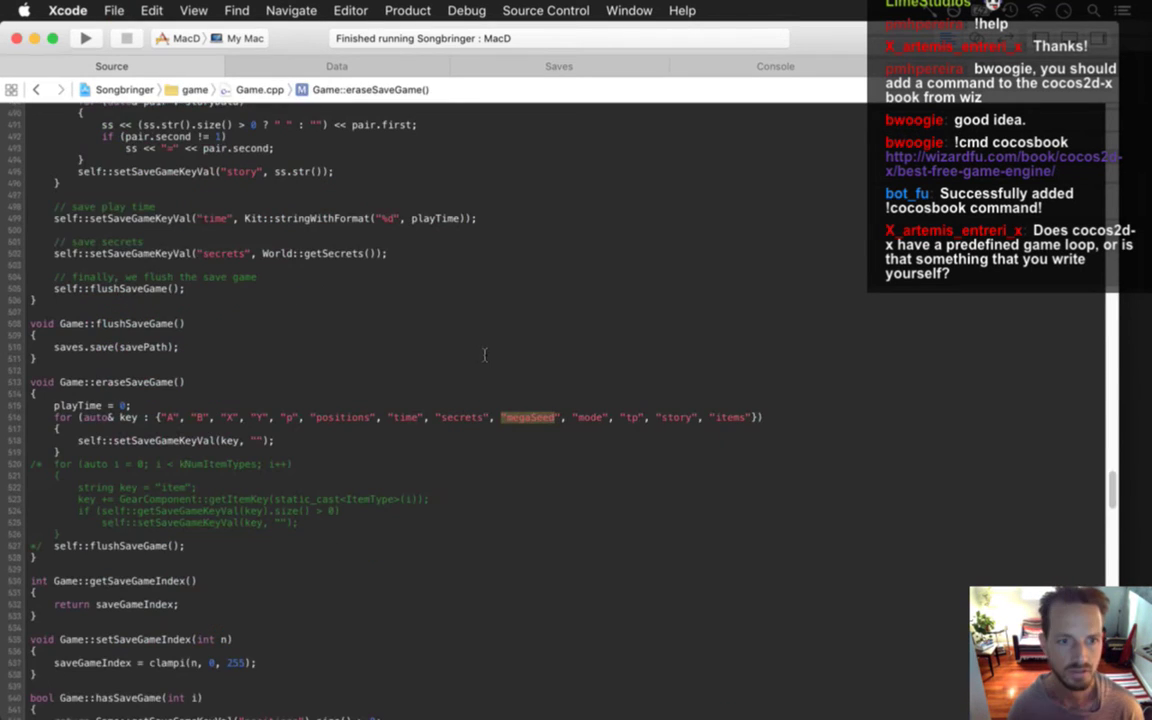
# Examine the scene setup in applicationDidFinishLaunching from the start of Game.cpp and jump to the definition of runLayer.
pyautogui.press('super+Up')
pyautogui.scroll(-5, 485, 354)
pyautogui.scroll(-20, 485, 354)
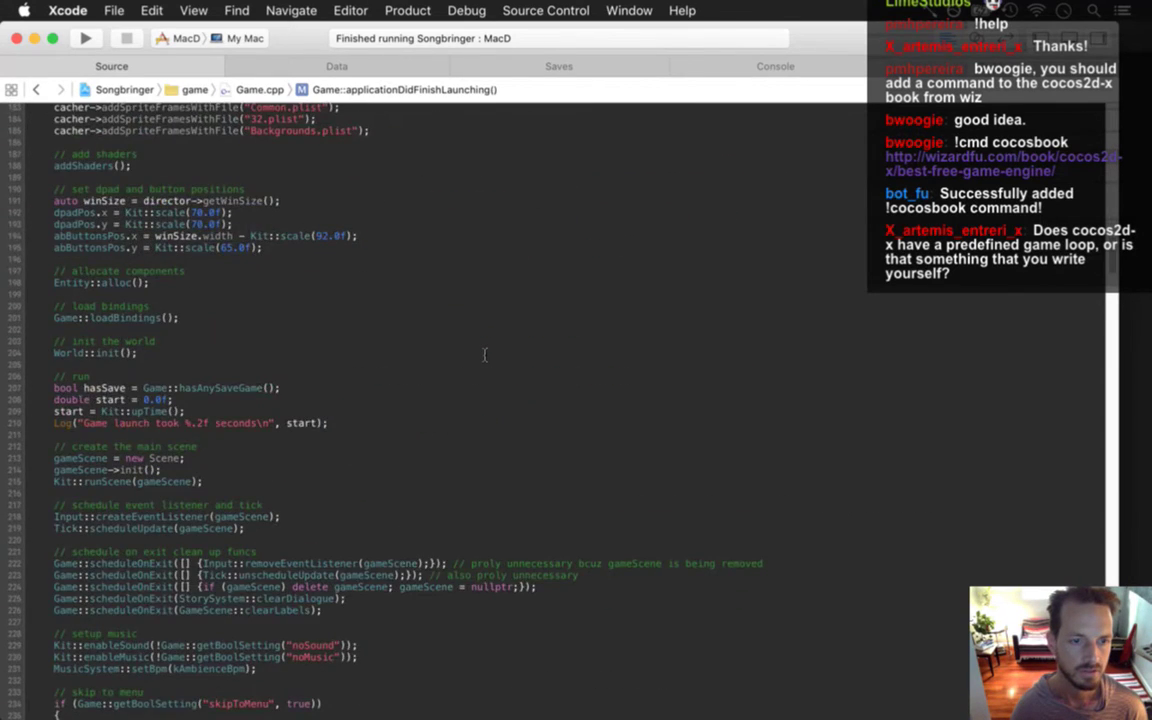
pyautogui.scroll(-20, 485, 354)
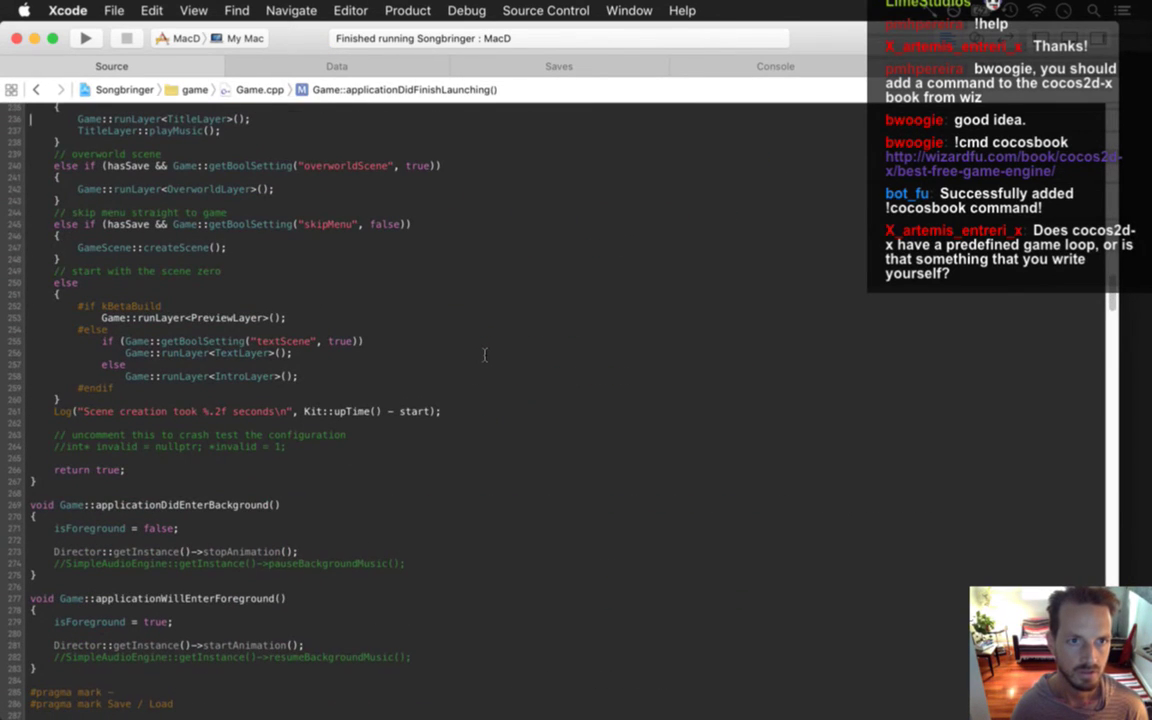
pyautogui.scroll(5, 485, 354)
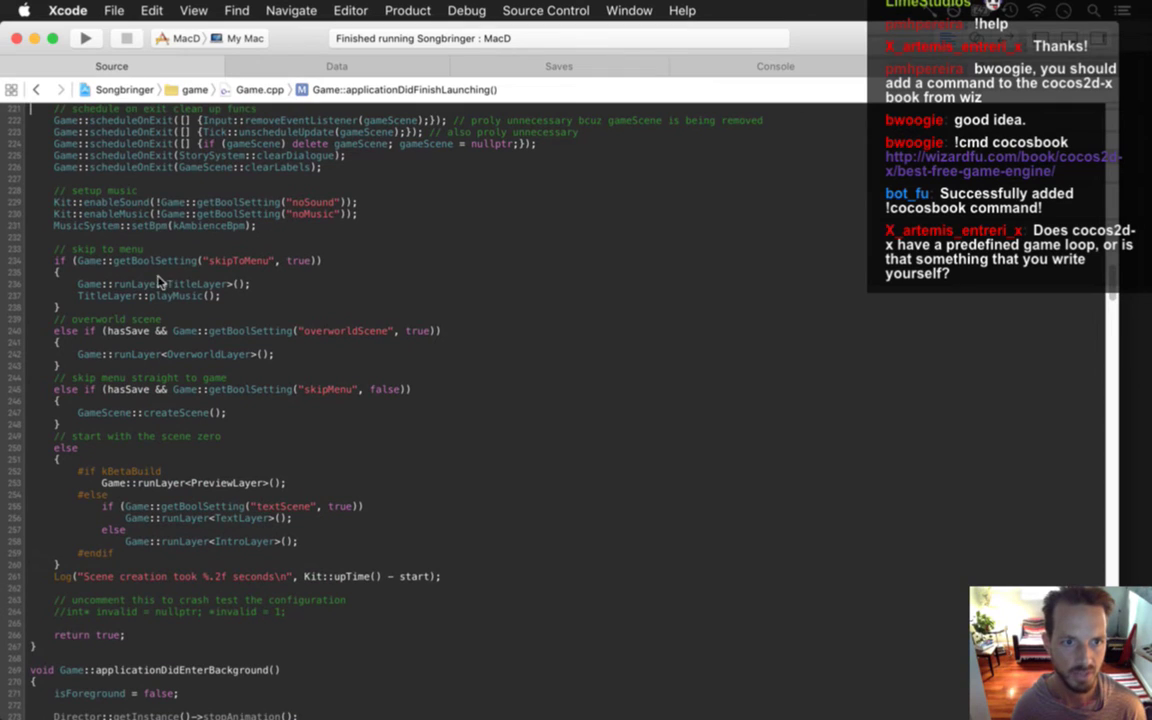
pyautogui.keyDown('super'); pyautogui.click(134, 285); pyautogui.keyUp('super')
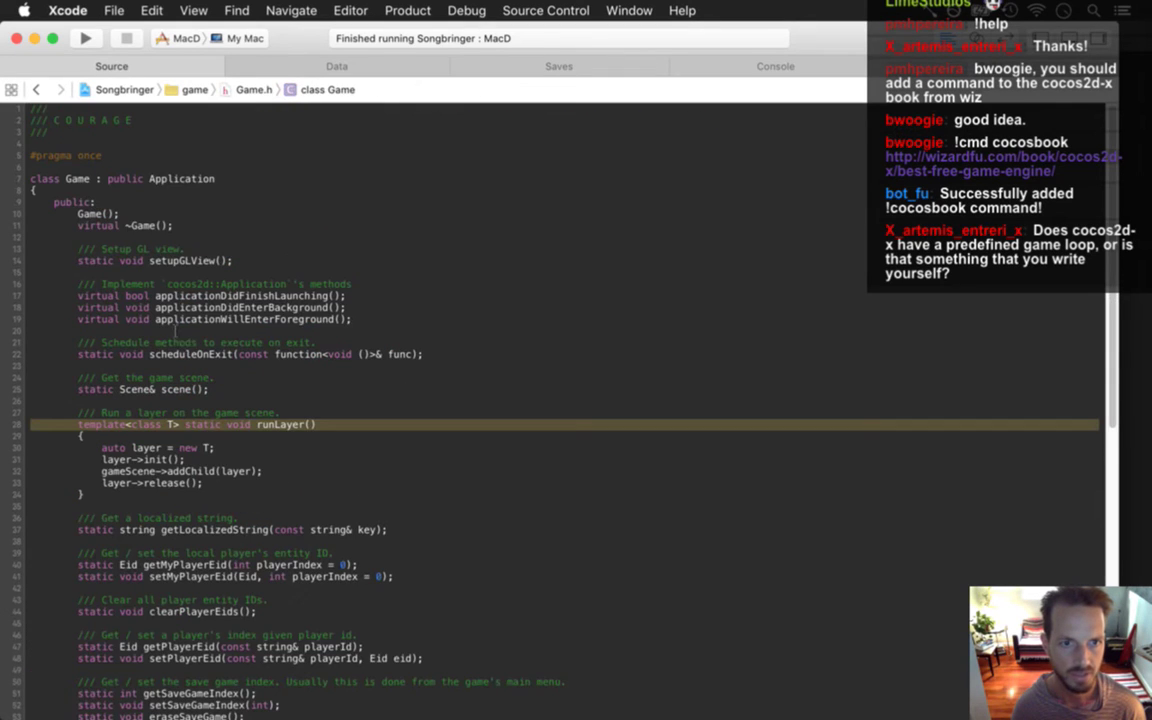
# Highlight the layer creation, the init call and gameScene in turn inside the runLayer template.
pyautogui.click(178, 448)
pyautogui.moveTo(103, 448); pyautogui.dragTo(215, 447)
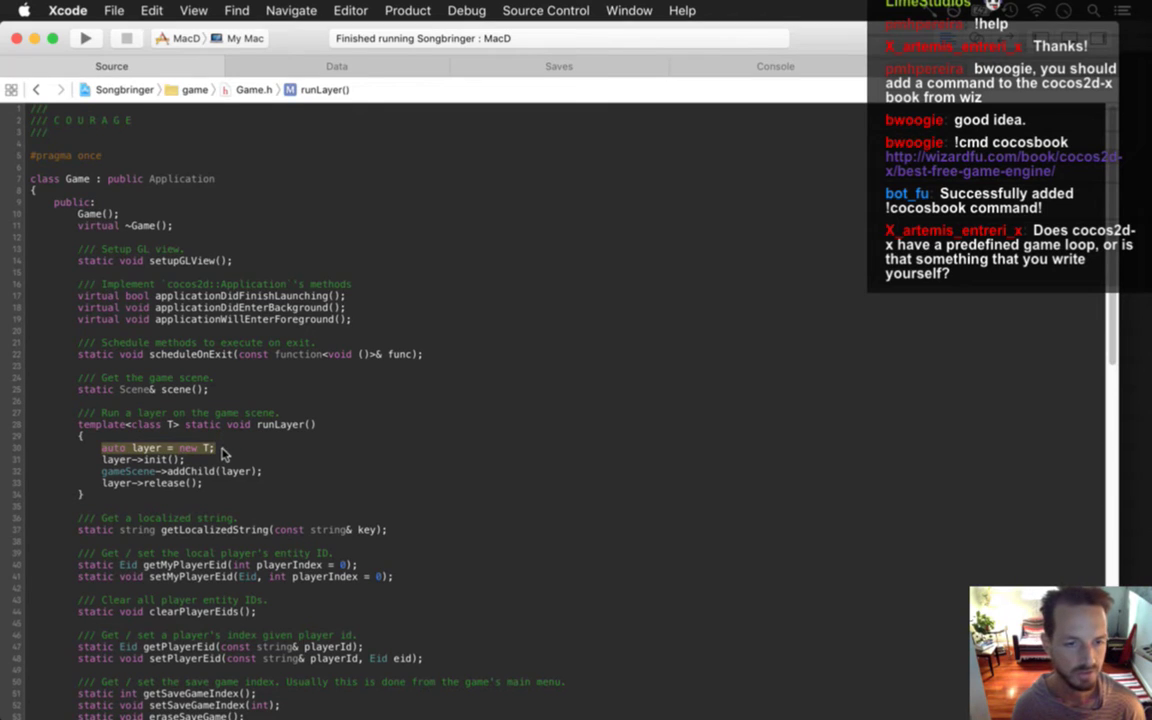
pyautogui.moveTo(102, 459); pyautogui.dragTo(147, 459)
pyautogui.doubleClick(128, 471)
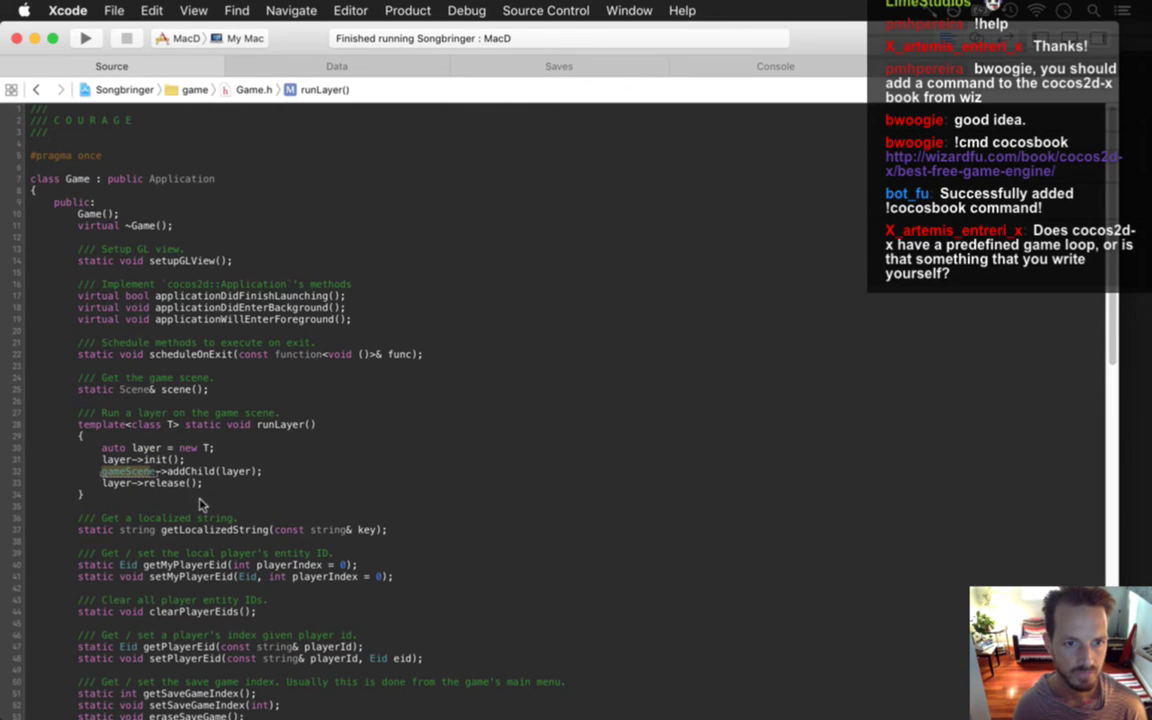
# Return from runLayer to applicationDidFinishLaunching, reopen the Game class declaration in Game.h, and come back to Game.cpp.
pyautogui.click(224, 459)
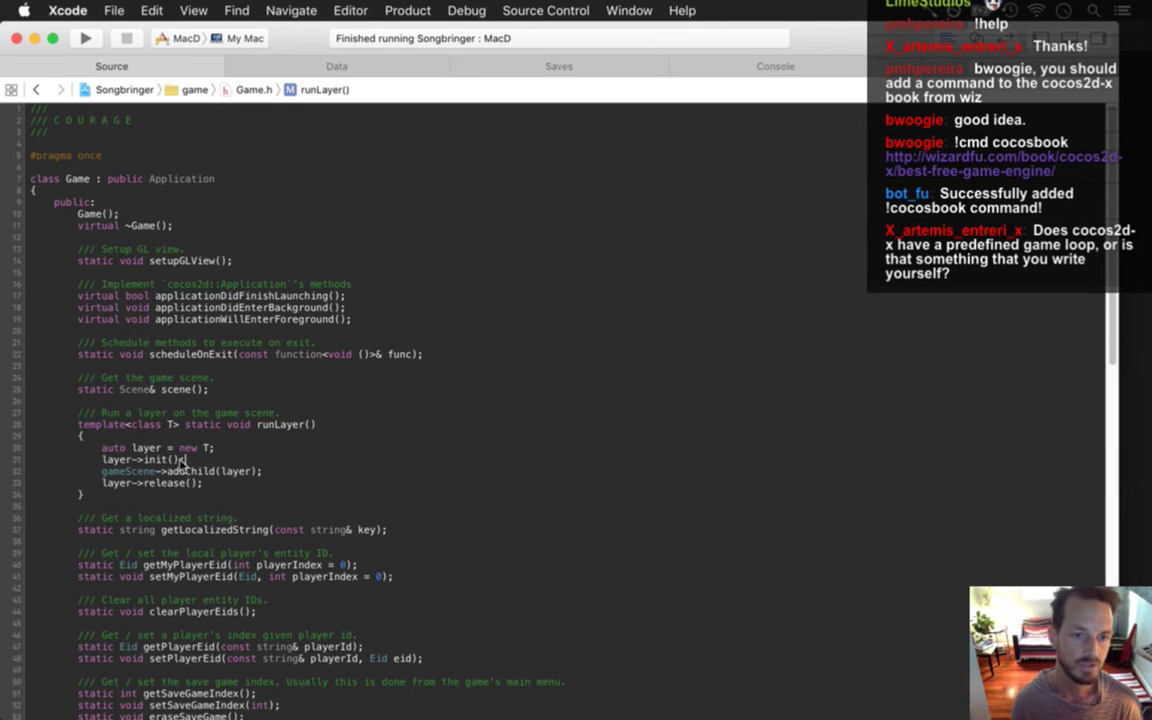
pyautogui.click(36, 89)
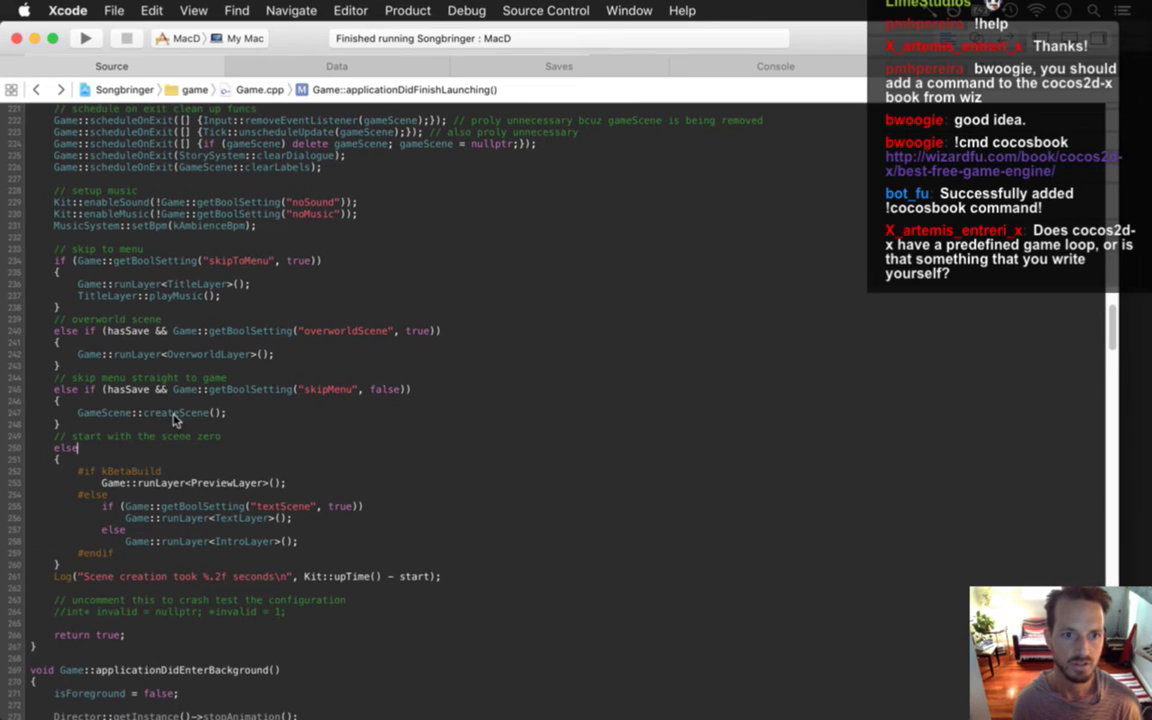
pyautogui.keyDown('super'); pyautogui.click(136, 286); pyautogui.keyUp('super')
pyautogui.click(178, 342)
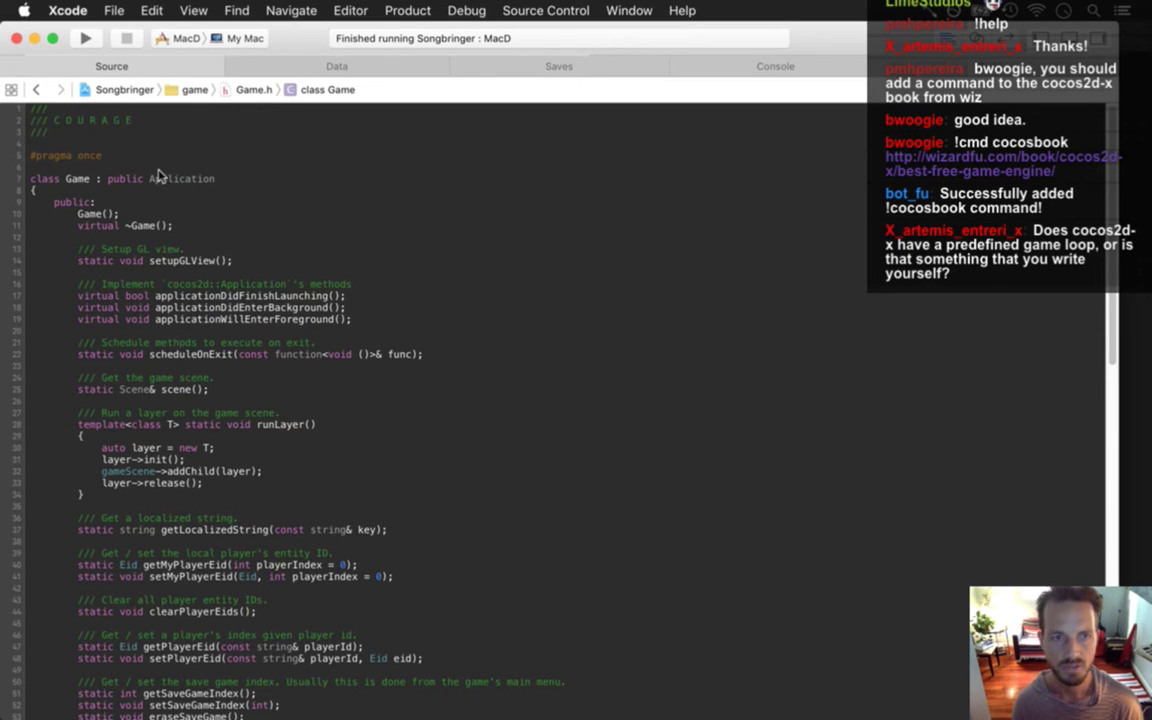
pyautogui.click(36, 89)
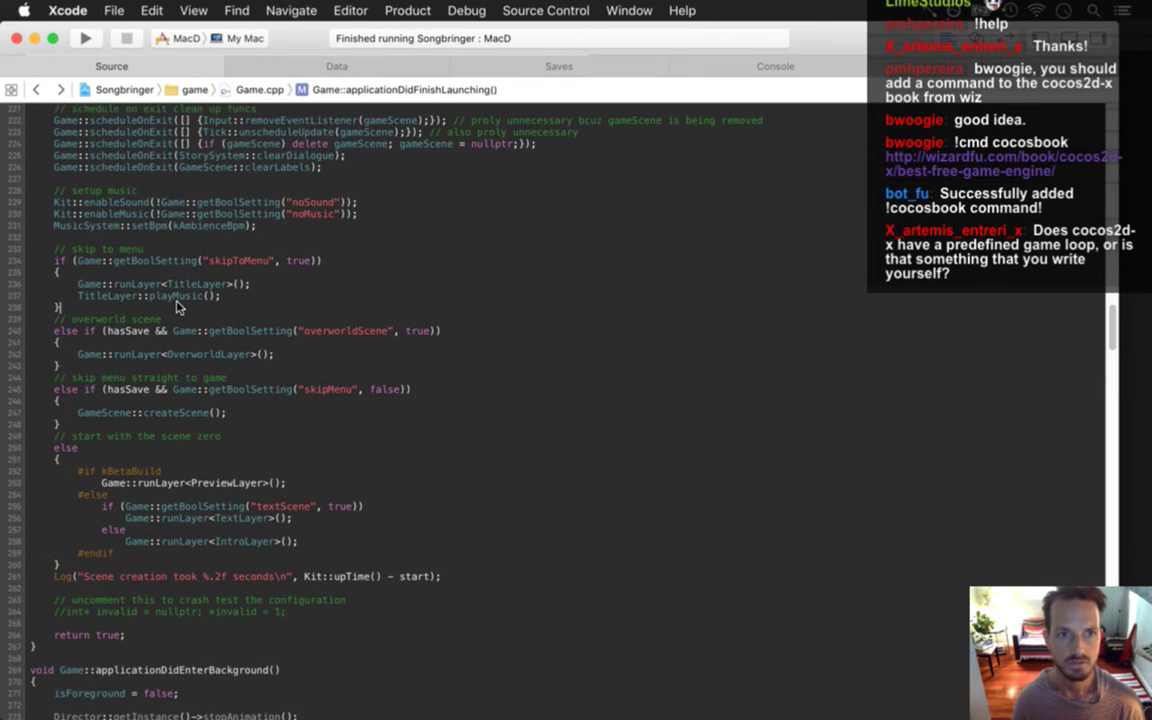
# Search Game.cpp from its start for "gamescene" to locate where the main scene is created, and close the search.
pyautogui.press('super+Up')
pyautogui.press('super+f')
pyautogui.write('gamescene')
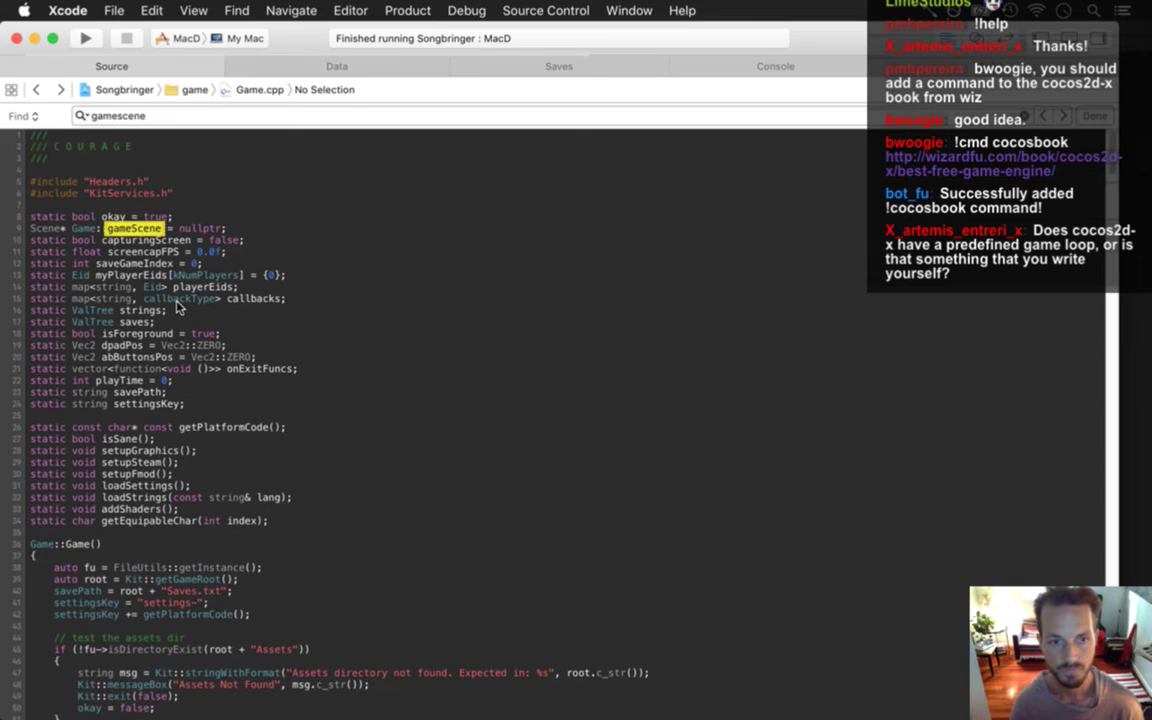
pyautogui.press('Return')
pyautogui.press('Return')
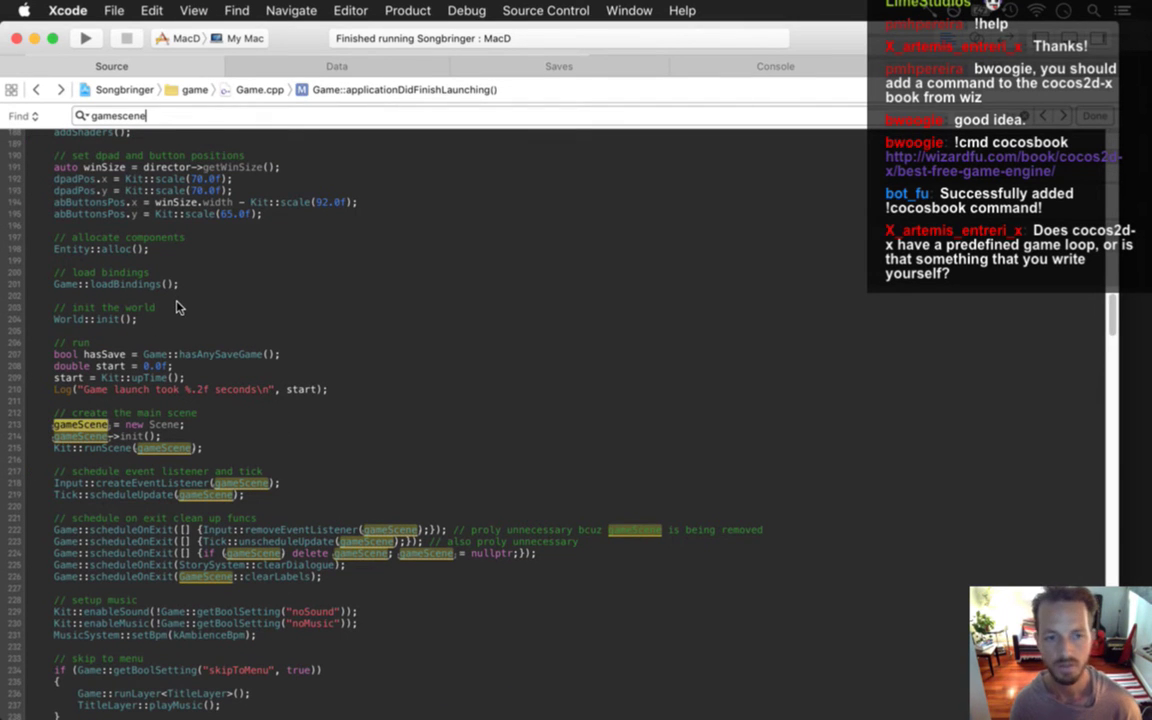
pyautogui.click(113, 459)
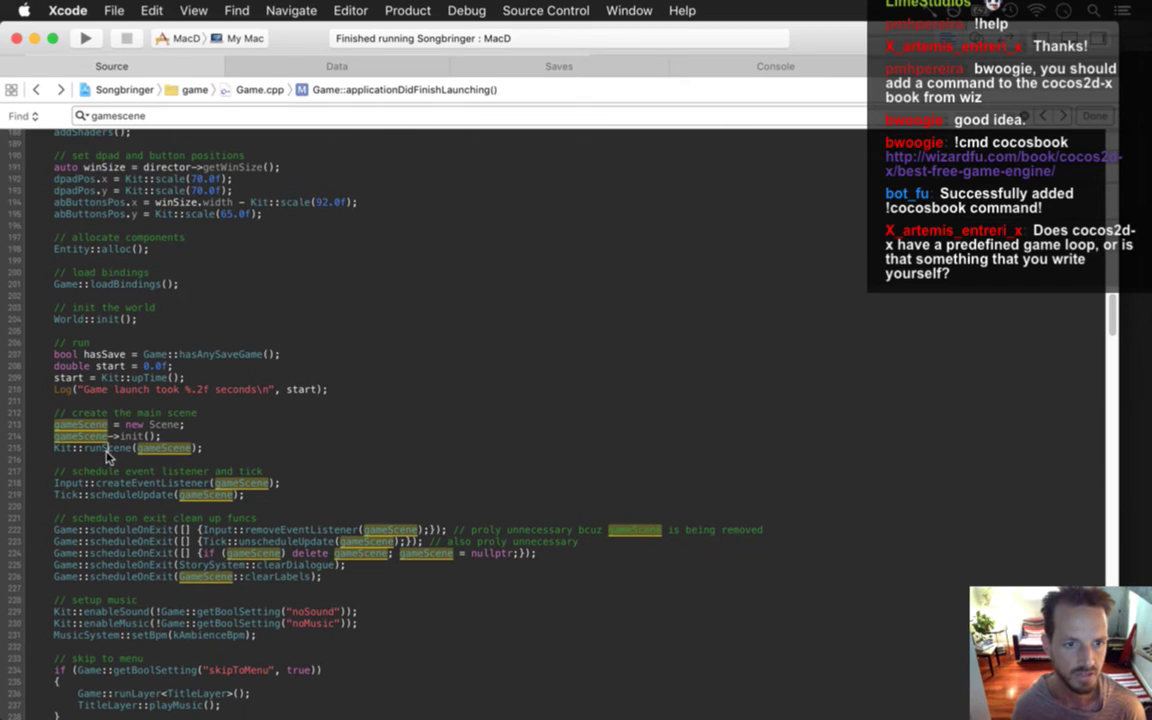
pyautogui.press('super+f')
pyautogui.press('Escape')
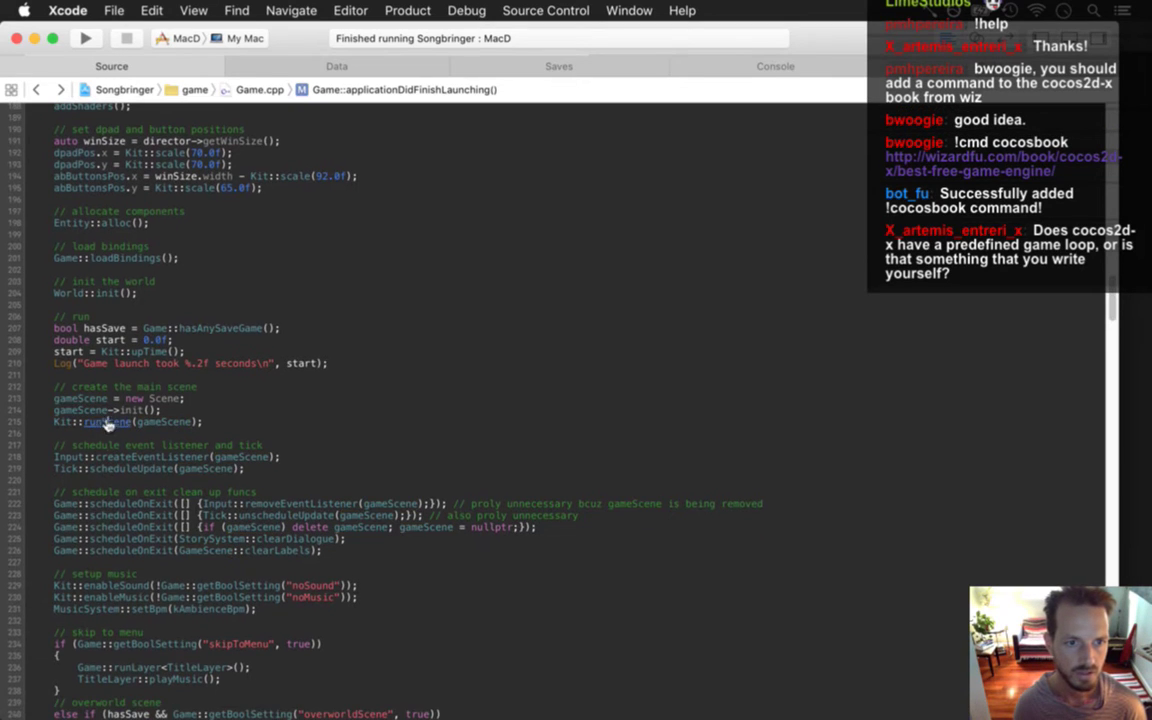
# Open the definition of Kit::runScene, highlight its Director::getInstance call, and return to the scene setup in Game.cpp.
pyautogui.keyDown('super'); pyautogui.click(110, 425); pyautogui.keyUp('super')
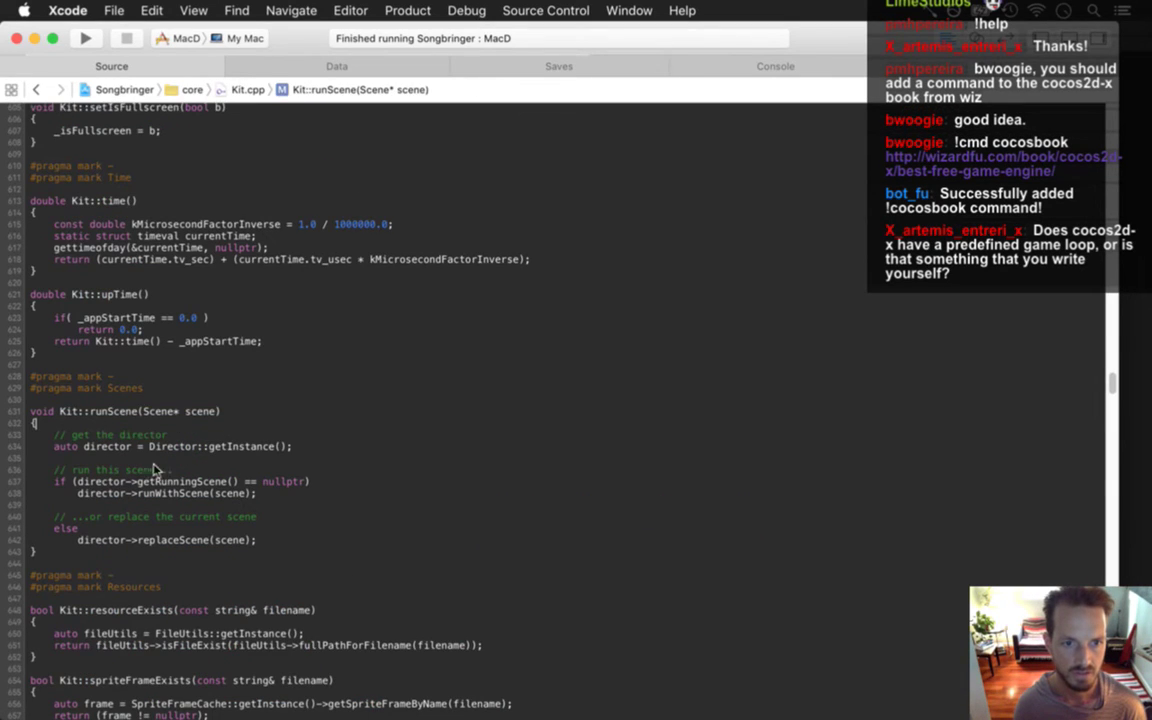
pyautogui.keyDown('super'); pyautogui.click(168, 448); pyautogui.keyUp('super')
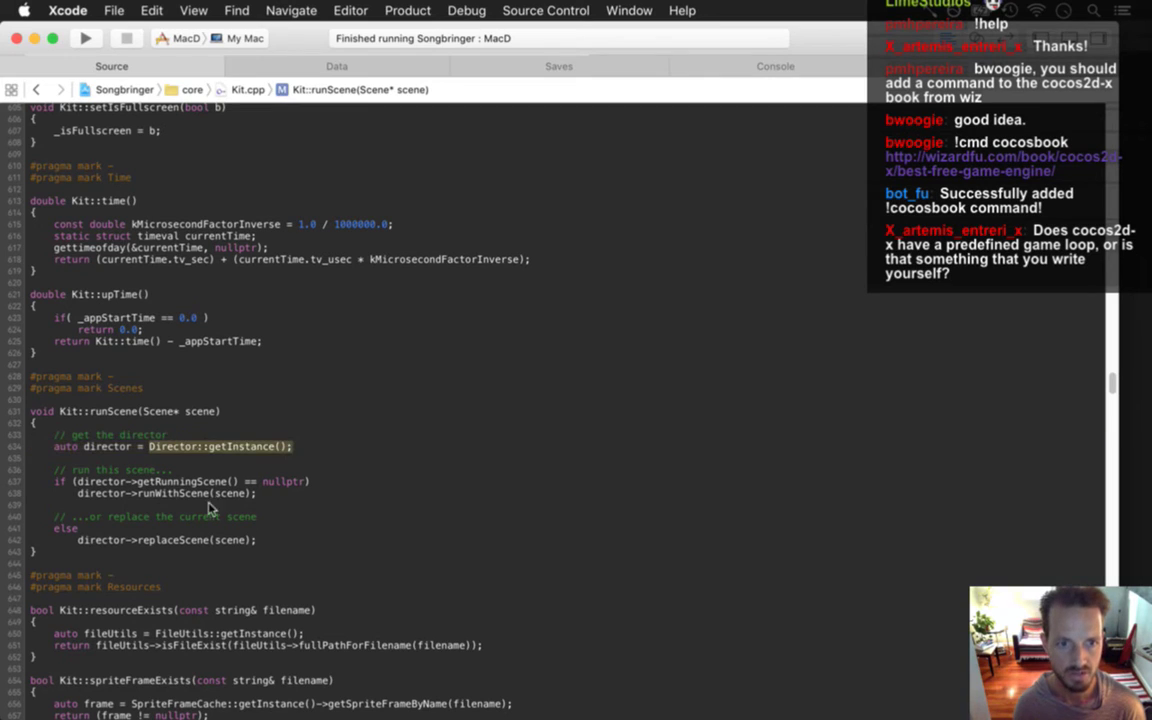
pyautogui.keyDown('super'); pyautogui.click(160, 493); pyautogui.keyUp('super')
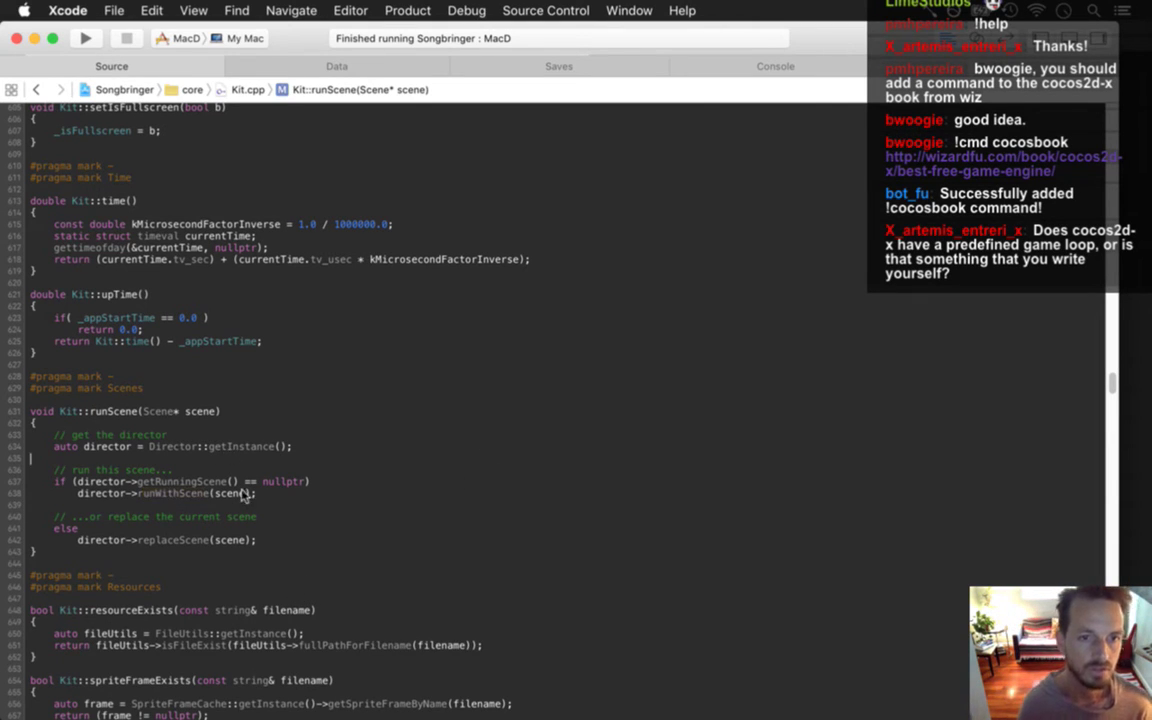
pyautogui.click(38, 89)
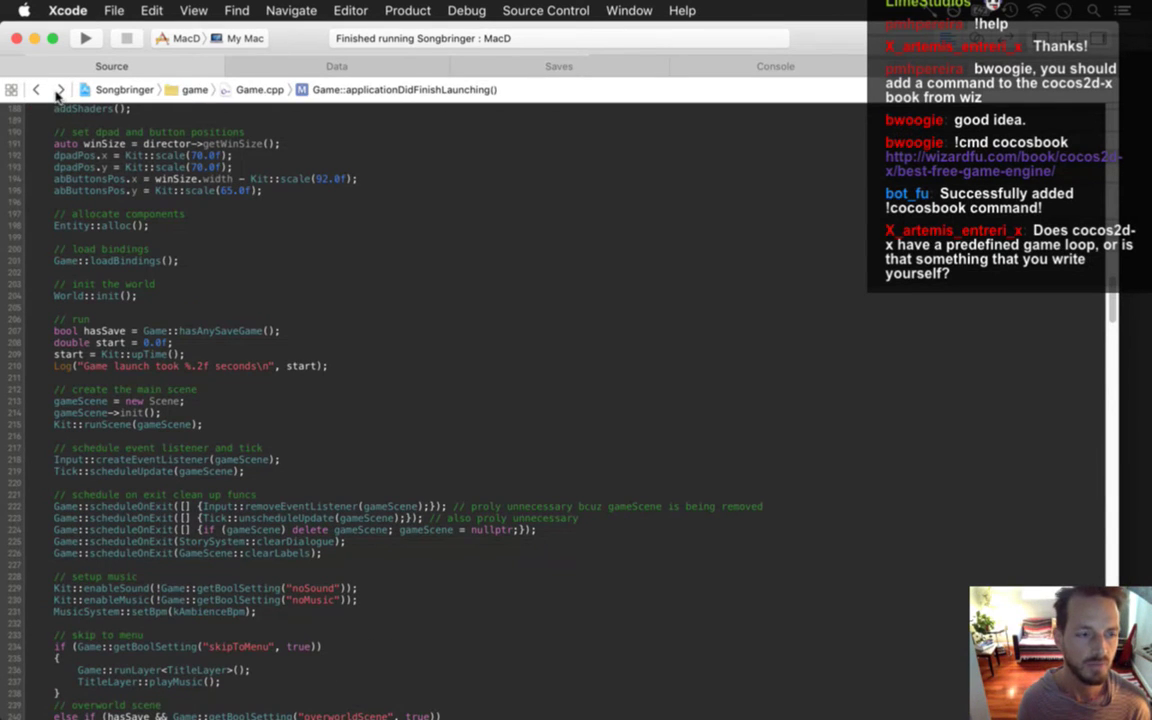
pyautogui.click(60, 90)
pyautogui.click(36, 89)
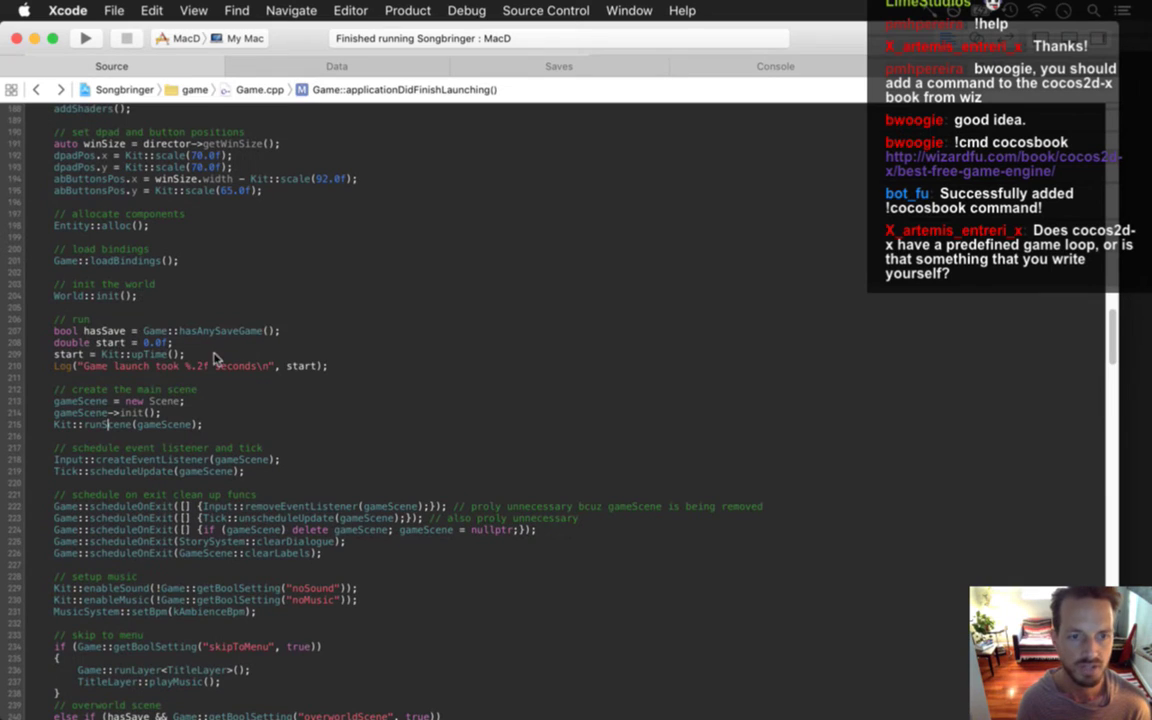
# Run the game to check the gate switch in the pond scene, walk the character towards it, and quit the game.
pyautogui.press('super+Tab')
pyautogui.click(180, 365)
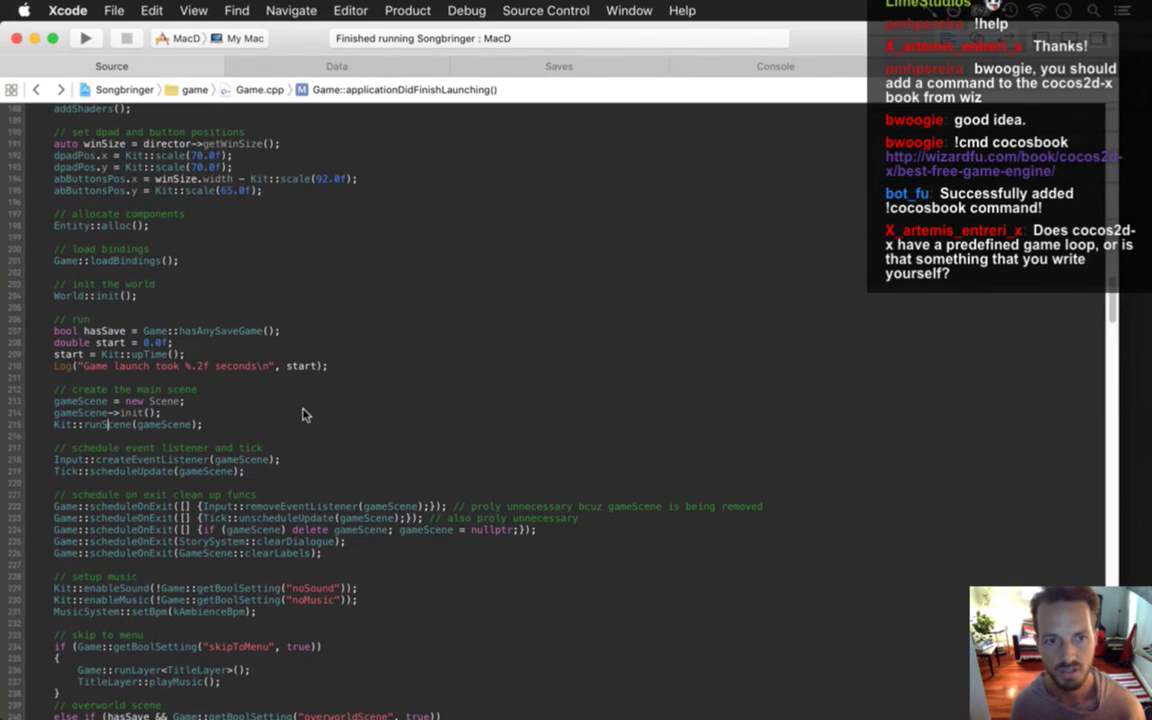
pyautogui.press('super+r')
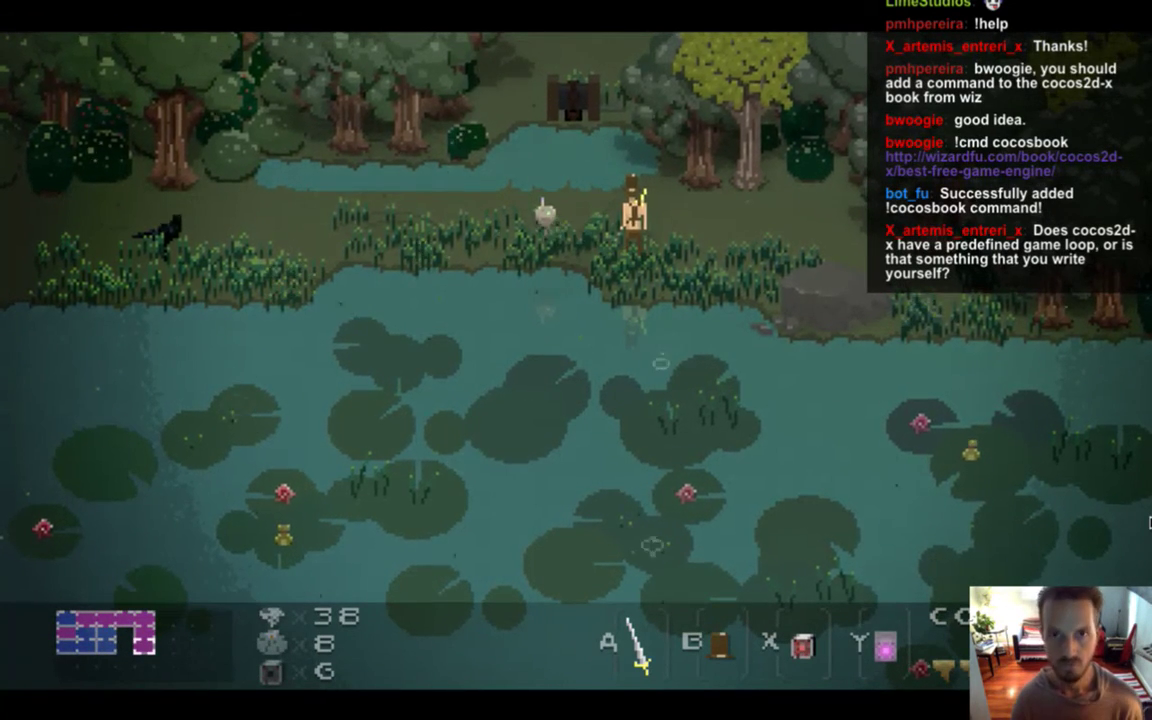
pyautogui.press('Left')
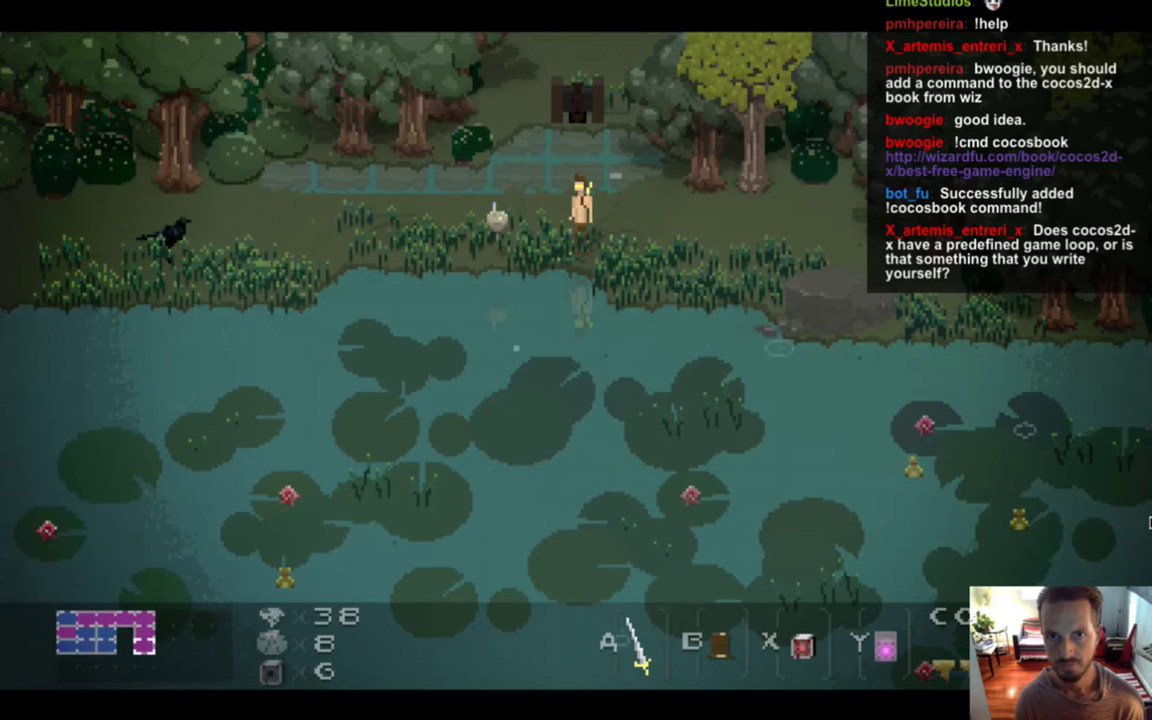
pyautogui.press('super+q')
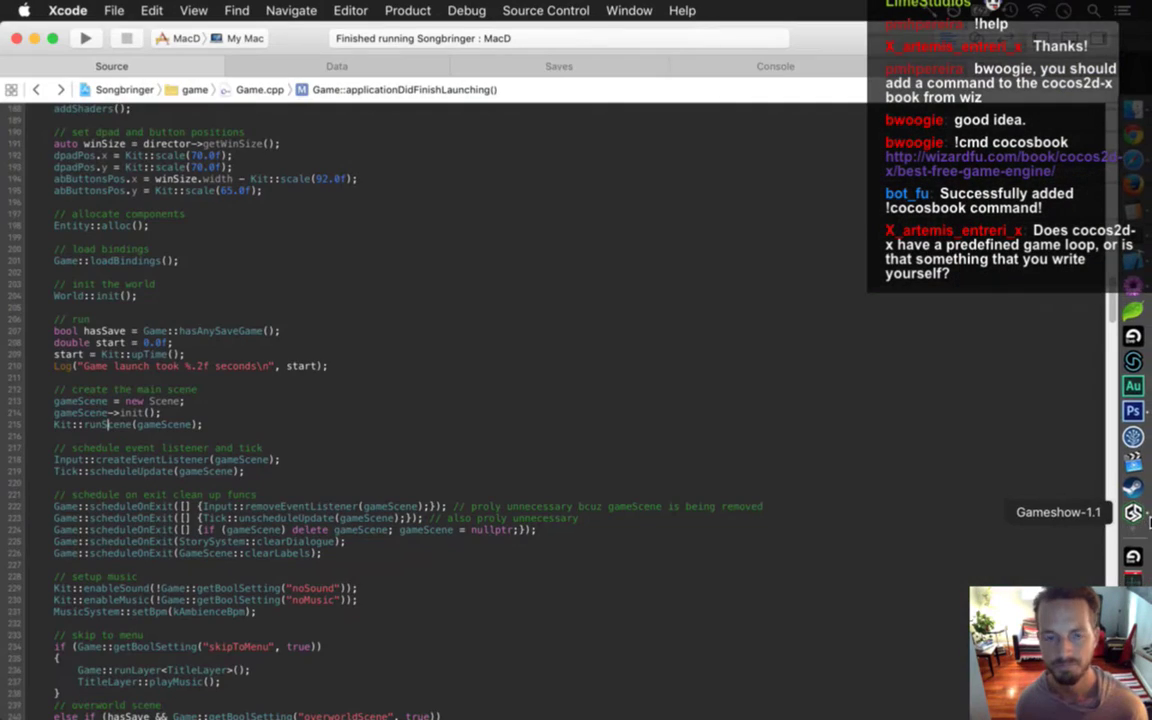
# Switch to Photoshop, erase the lower outer corner pixels of the black opening on Layer 1, and sample its black for the Pencil.
pyautogui.press('super+Tab')
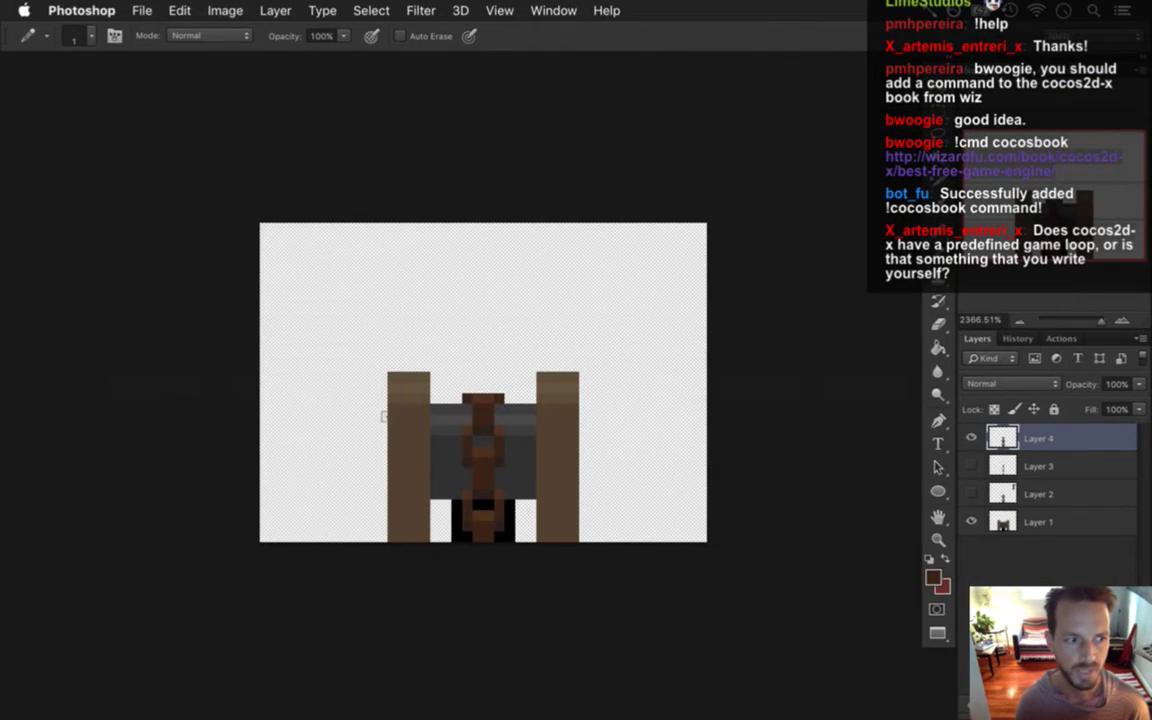
pyautogui.click(995, 528)
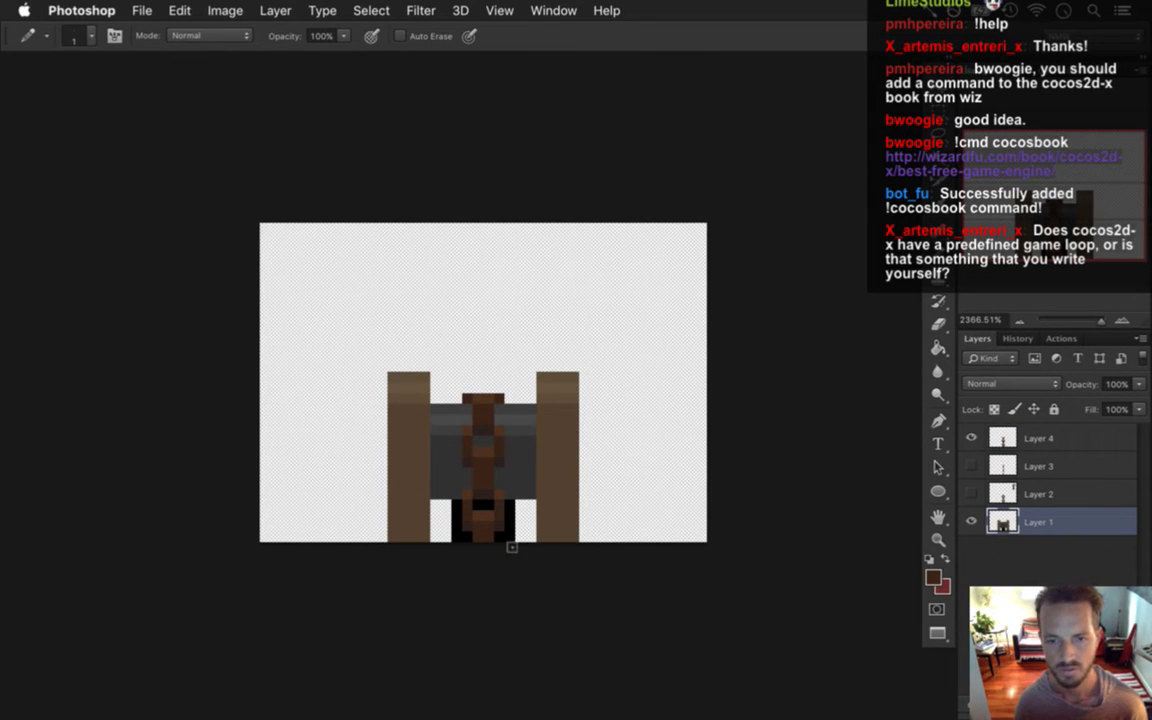
pyautogui.press('i')
pyautogui.press('e')
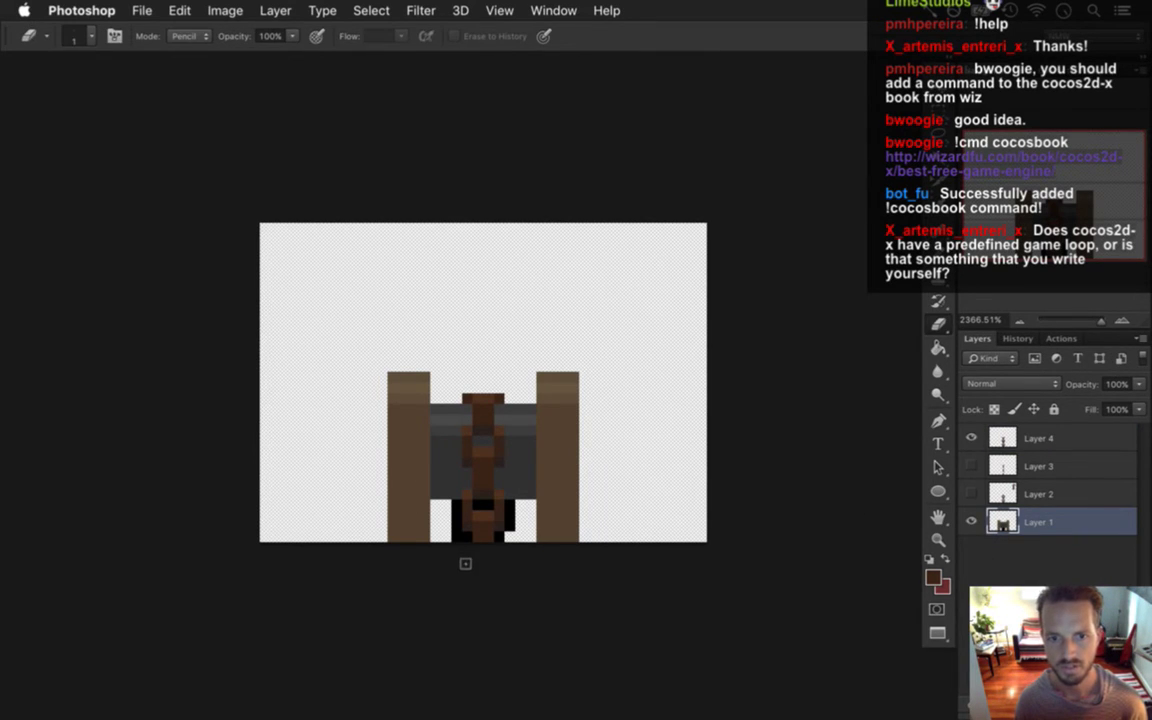
pyautogui.press('i')
pyautogui.click(465, 537)
pyautogui.press('b')
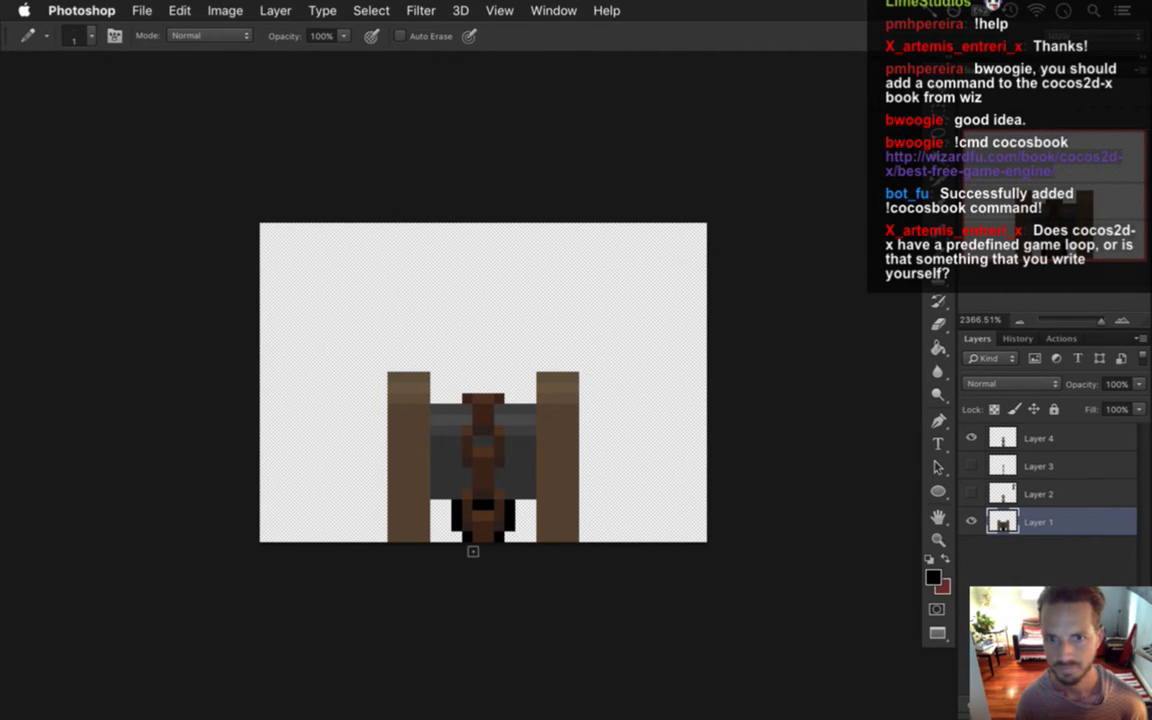
# Erase the upper part of the black opening around the chain and undo the last eraser strokes beside the lowest link.
pyautogui.press('e')
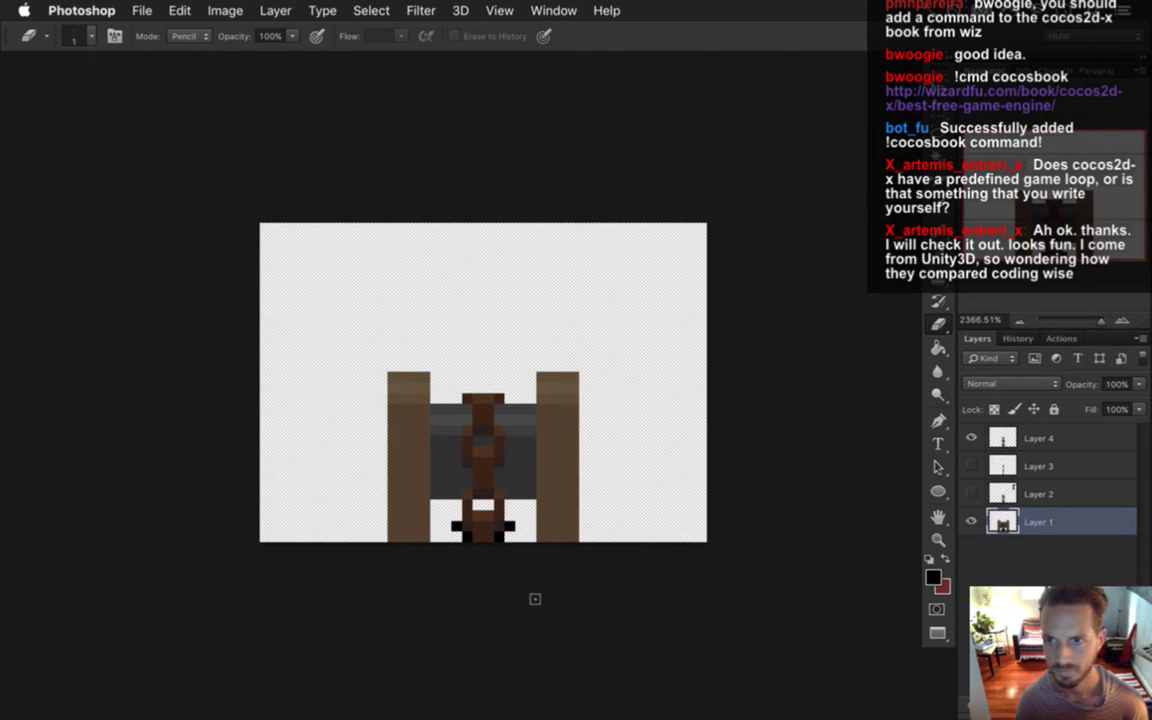
pyautogui.press('super+z')
pyautogui.press('super+z')
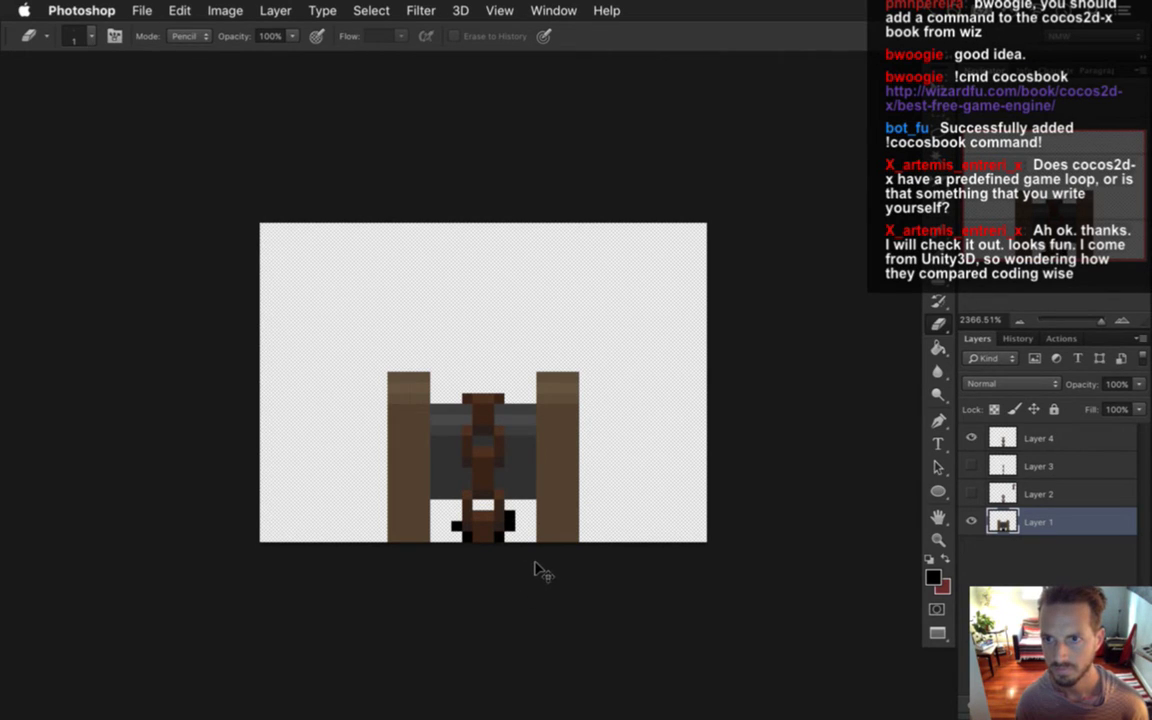
pyautogui.press('super+z')
pyautogui.press('super+z')
pyautogui.press('super+z')
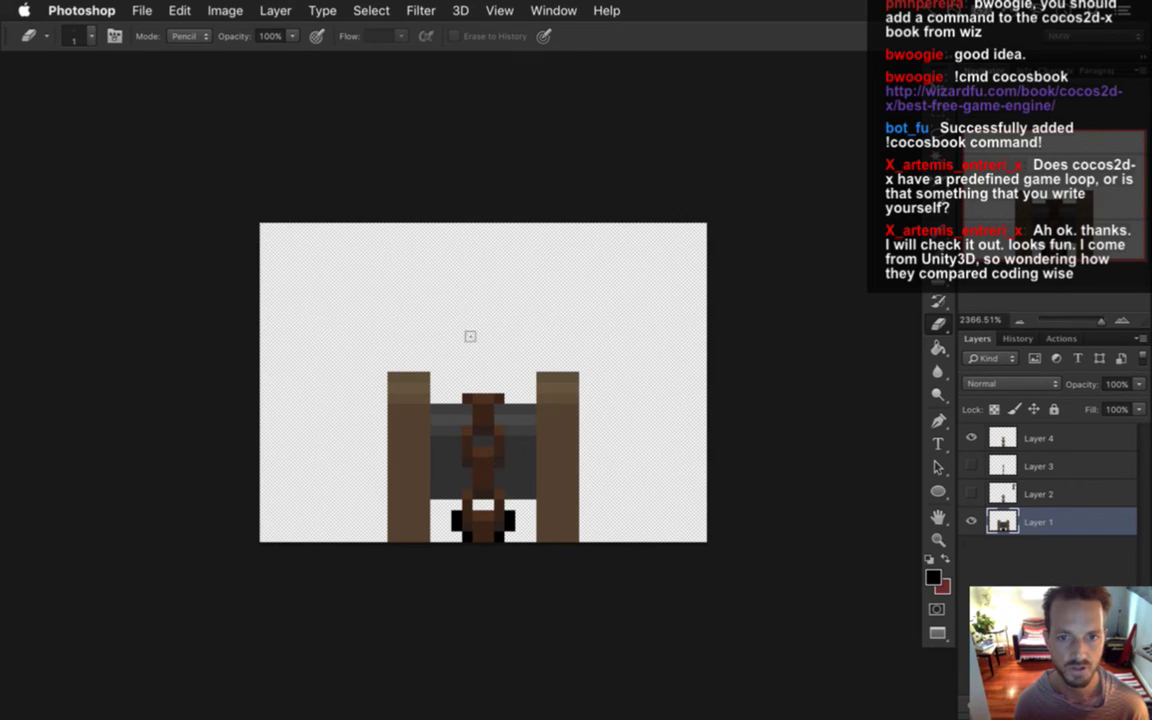
# Sample the drum's dark grey, darken it slightly, and pencil a shadow band along the drum's lower edge.
pyautogui.press('i')
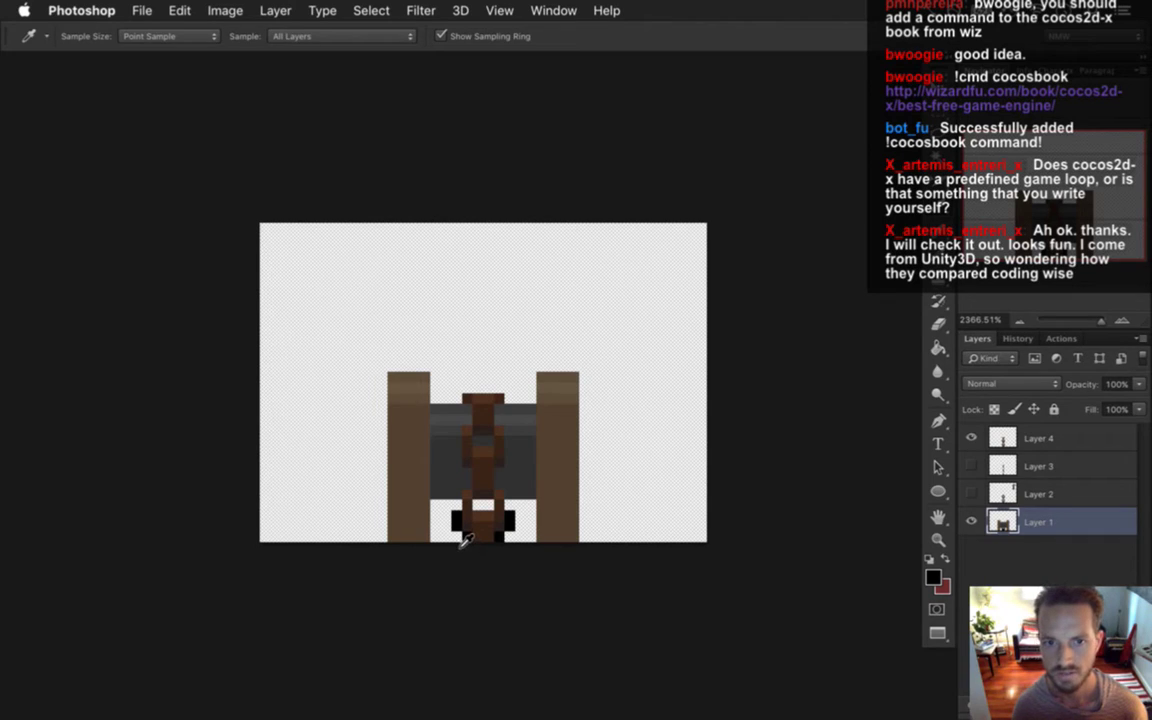
pyautogui.click(473, 428)
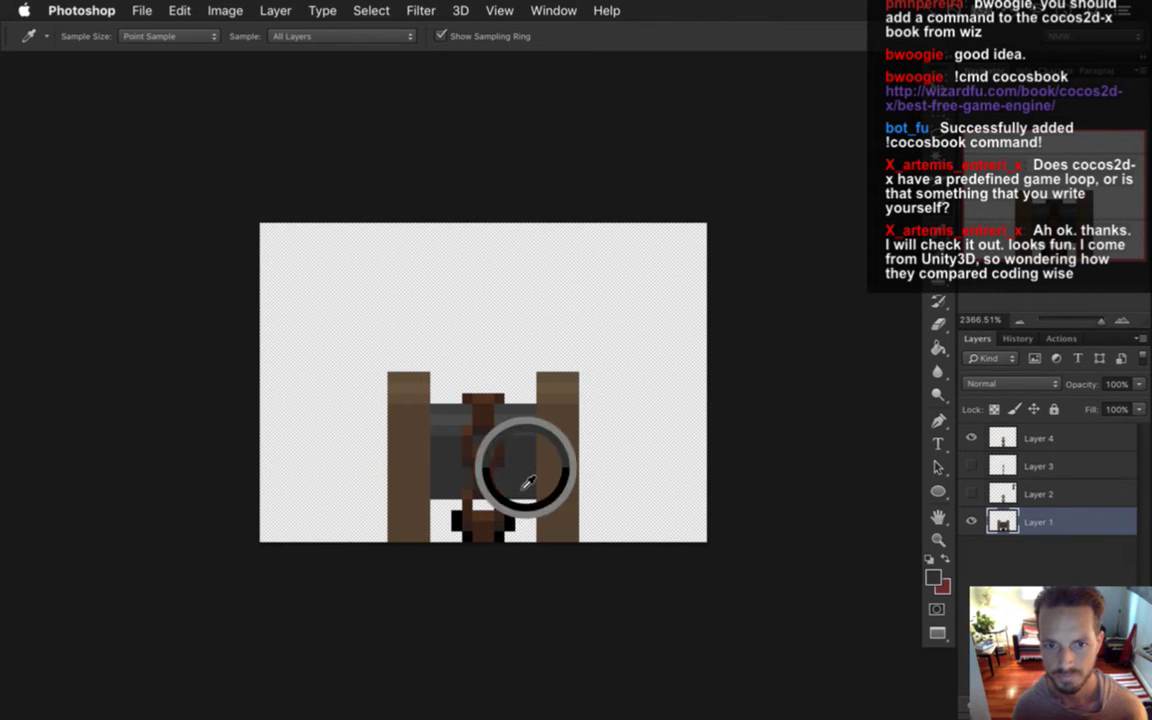
pyautogui.click(932, 577)
pyautogui.moveTo(905, 490)
pyautogui.mouseDown()
pyautogui.moveTo(910, 478)
pyautogui.moveTo(910, 497)
pyautogui.mouseUp()
pyautogui.click(1079, 294)
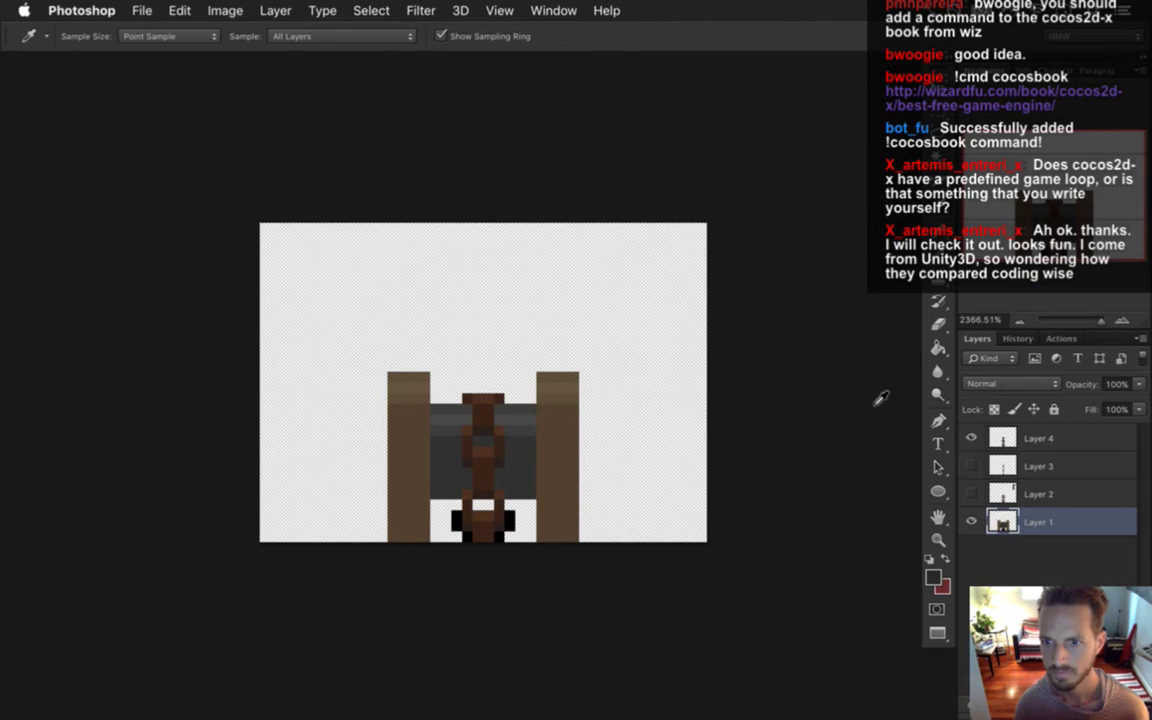
pyautogui.press('b')
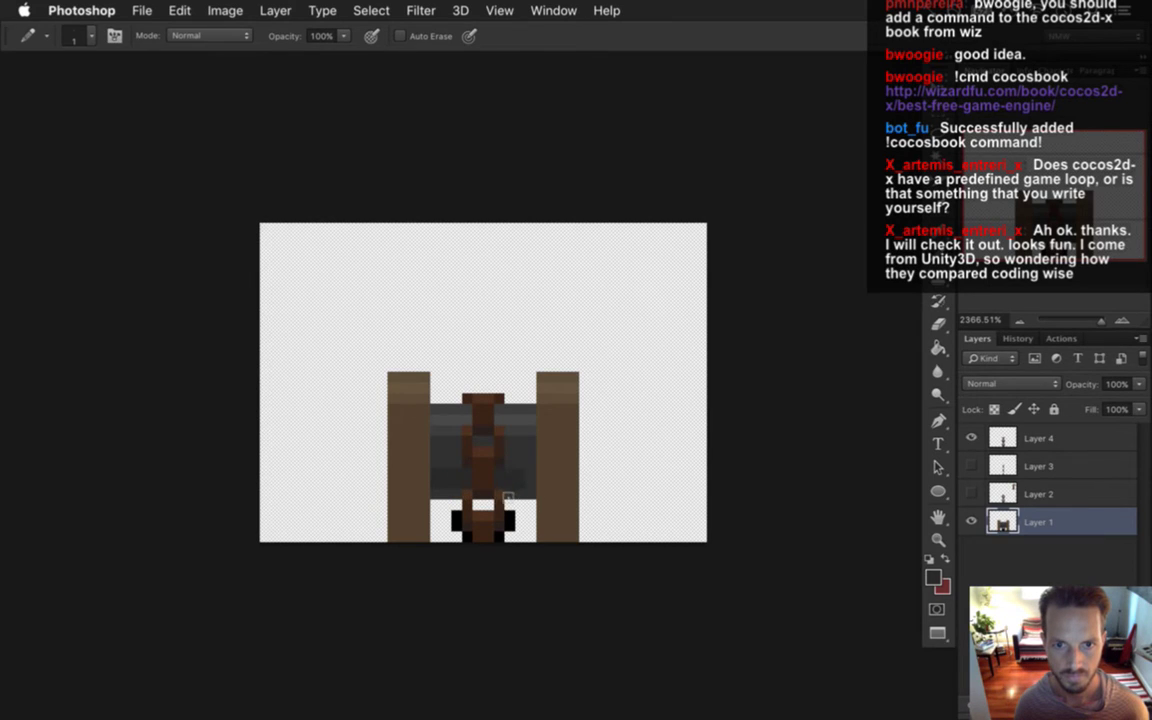
# Sample the drum's highlight grey, lower its brightness to 25%, and pencil darker pixels into the drum's highlight band.
pyautogui.press('i')
pyautogui.click(452, 425)
pyautogui.click(932, 580)
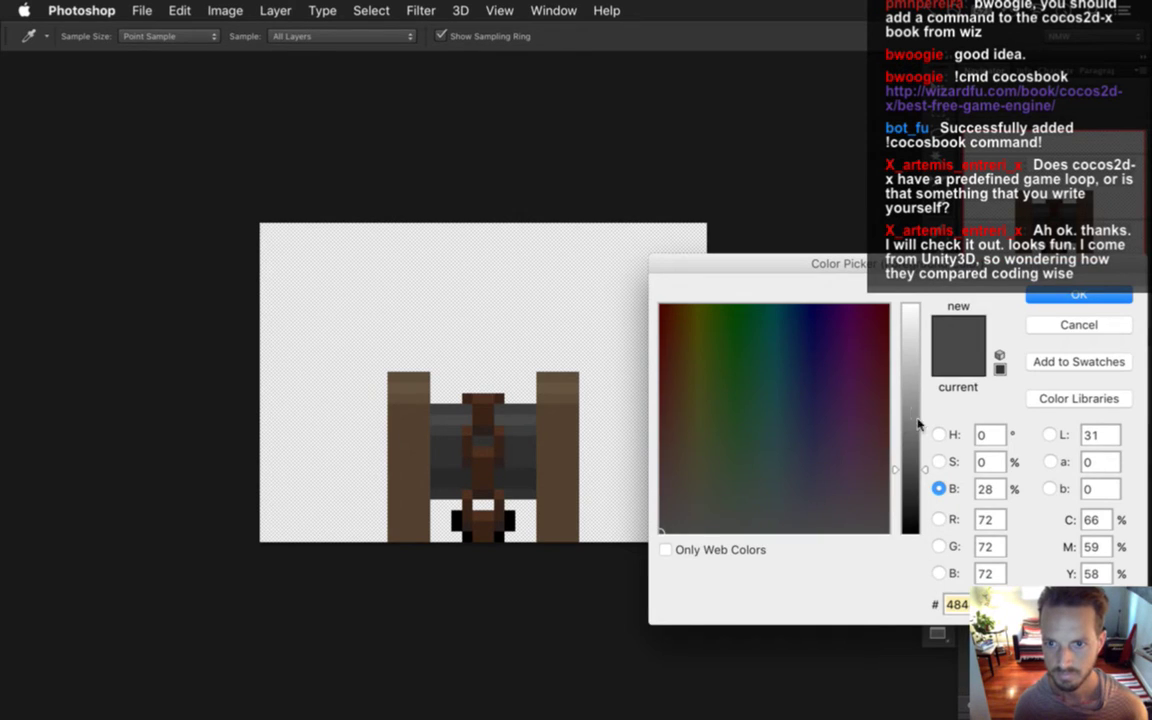
pyautogui.moveTo(924, 469); pyautogui.dragTo(928, 478)
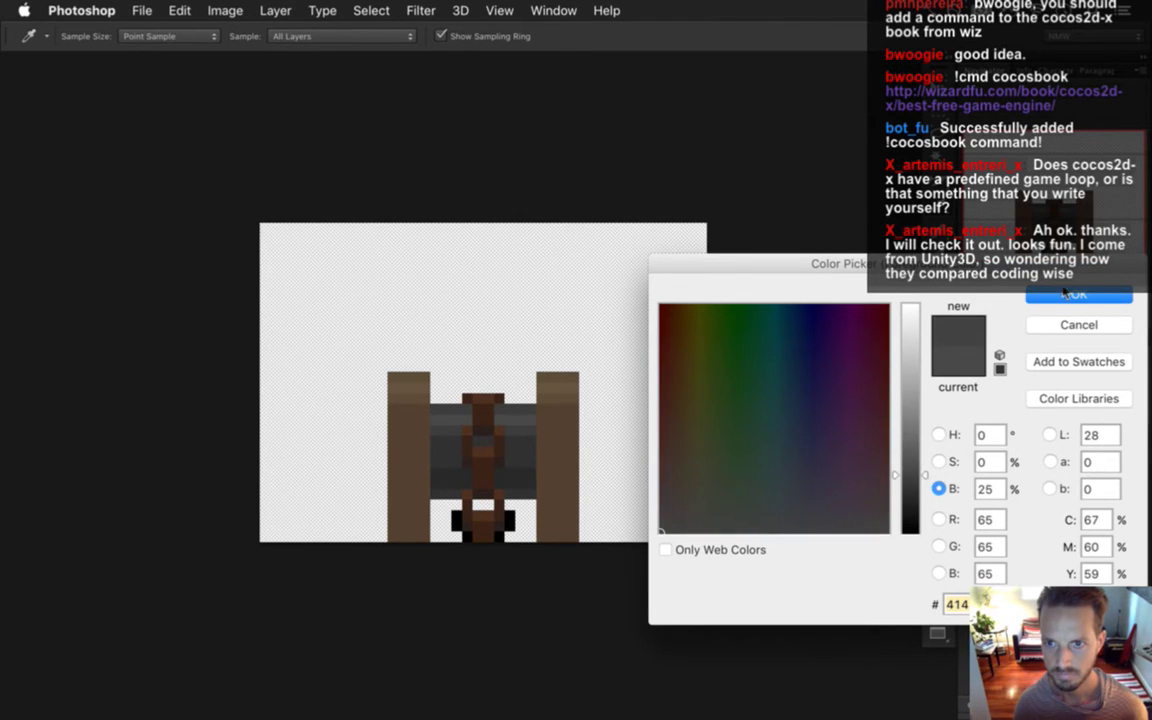
pyautogui.press('Return')
pyautogui.press('b')
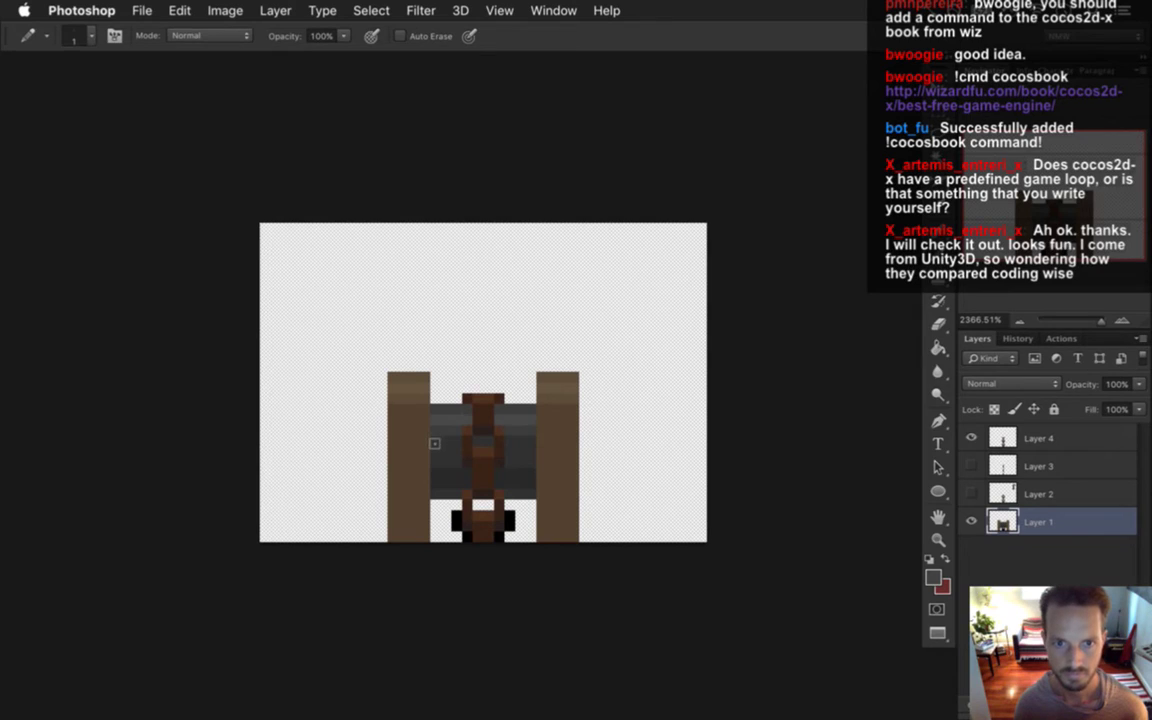
# Sample the grey at the upper part of the drum's body and darken it slightly for the Pencil tool.
pyautogui.press('i')
pyautogui.click(512, 440)
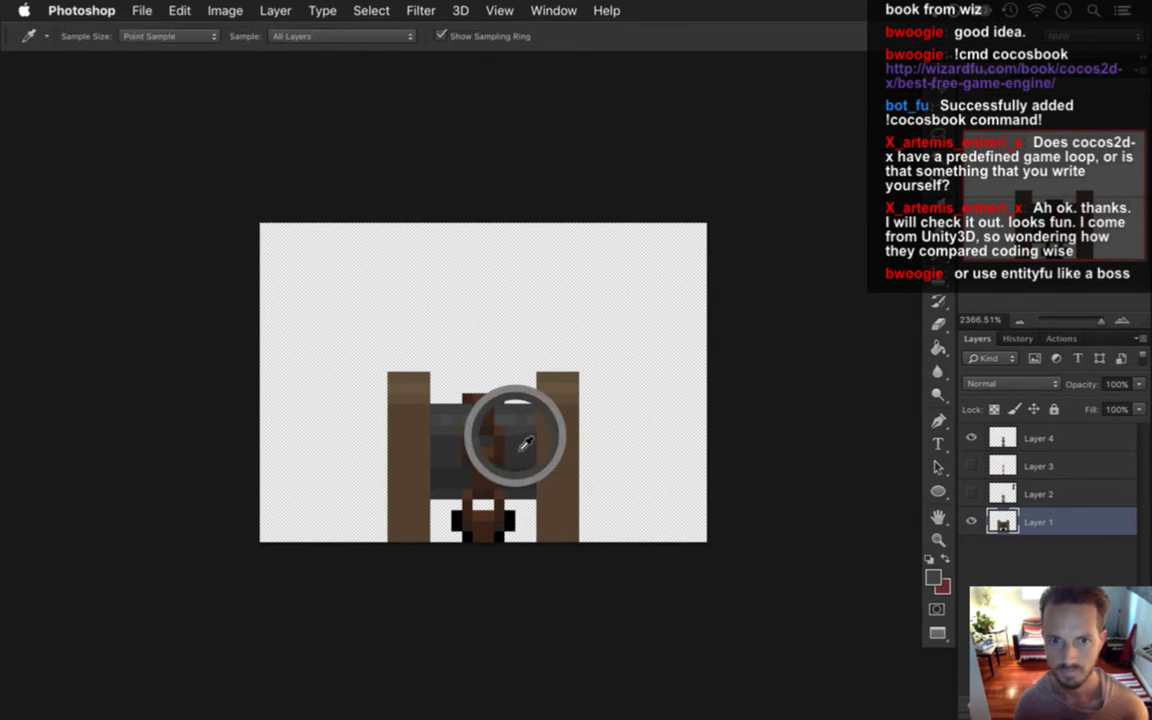
pyautogui.click(933, 578)
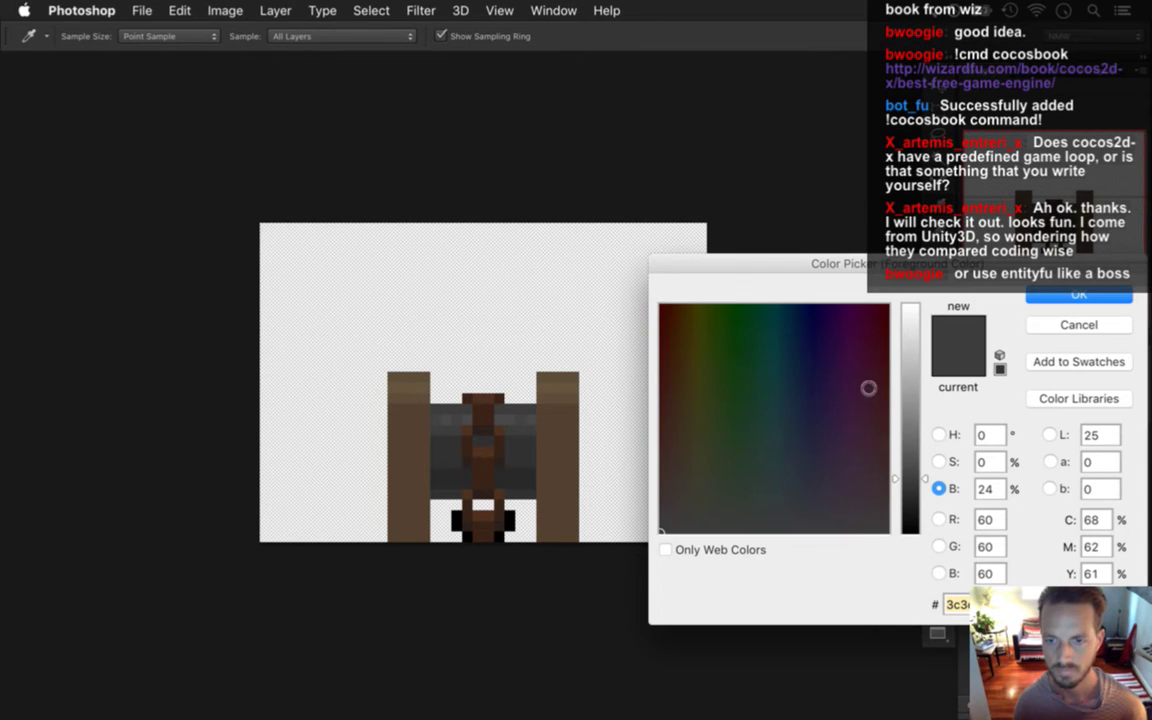
pyautogui.moveTo(922, 478)
pyautogui.mouseDown()
pyautogui.moveTo(924, 467)
pyautogui.moveTo(923, 487)
pyautogui.mouseUp()
pyautogui.click(1046, 296)
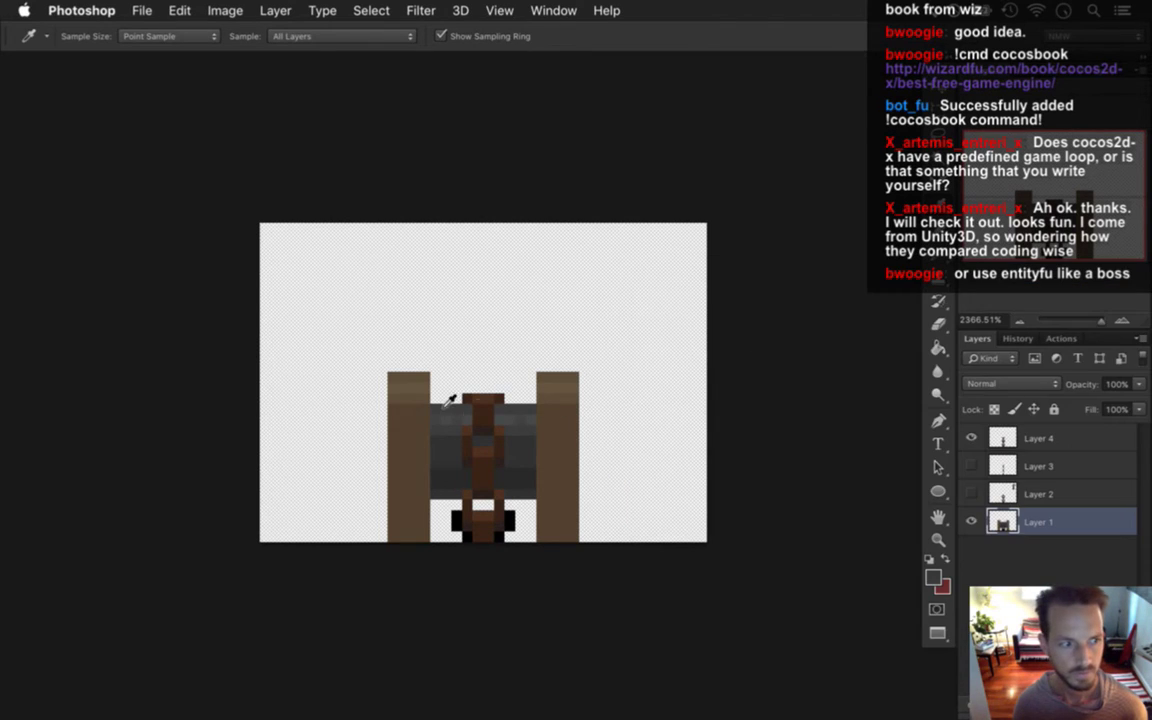
pyautogui.press('b')
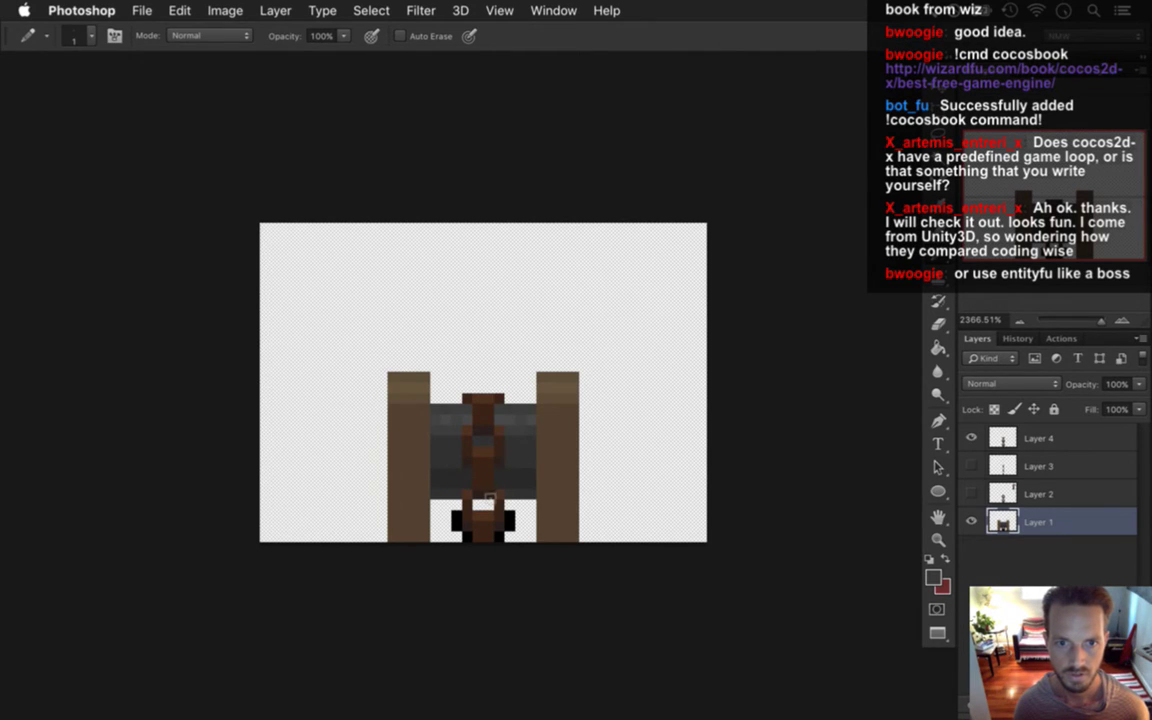
pyautogui.keyDown('alt'); pyautogui.click(407, 411); pyautogui.keyUp('alt')
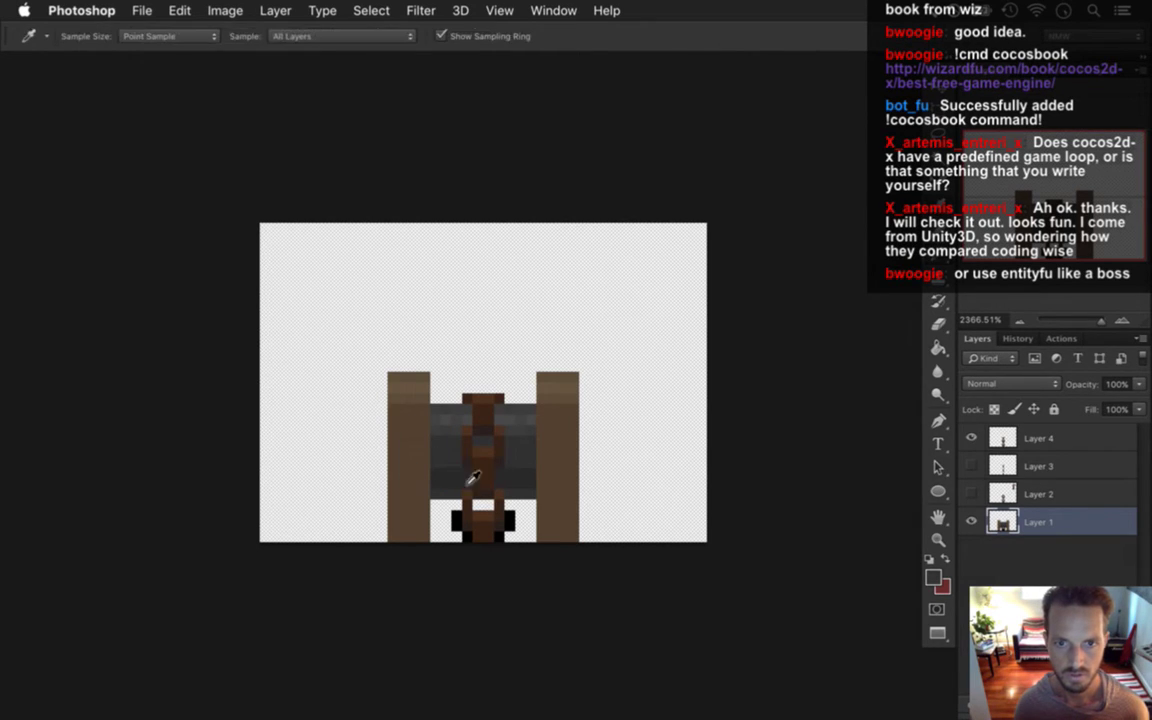
pyautogui.click(932, 580)
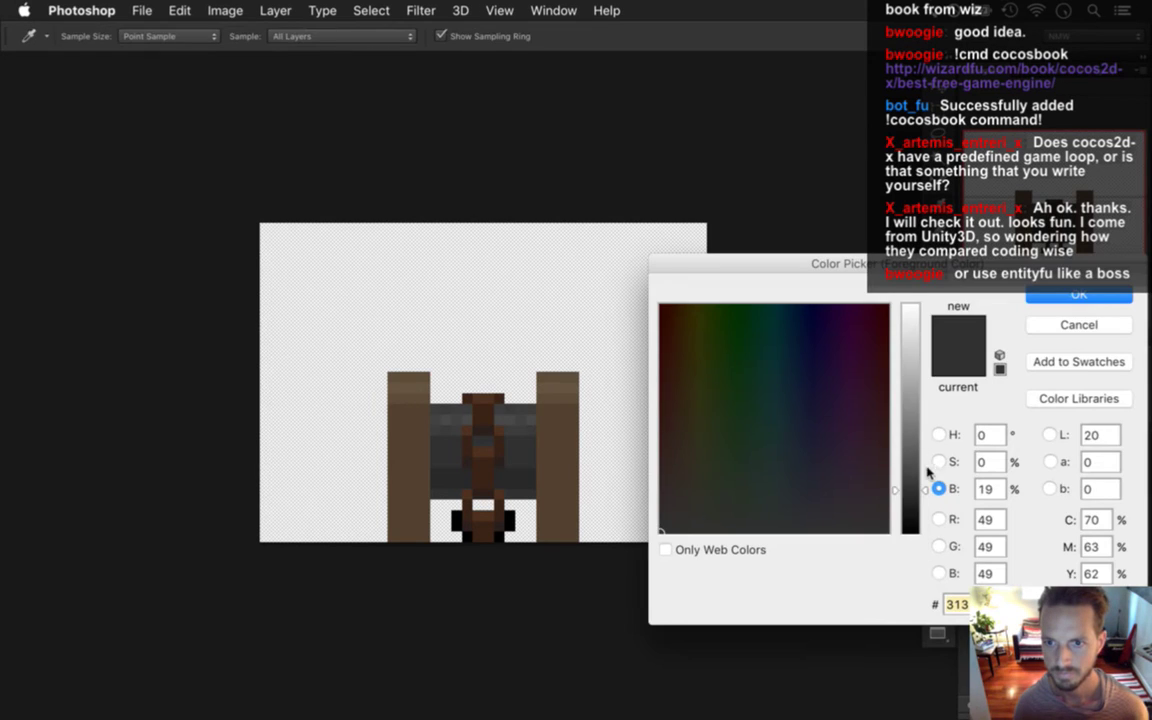
pyautogui.press('Return')
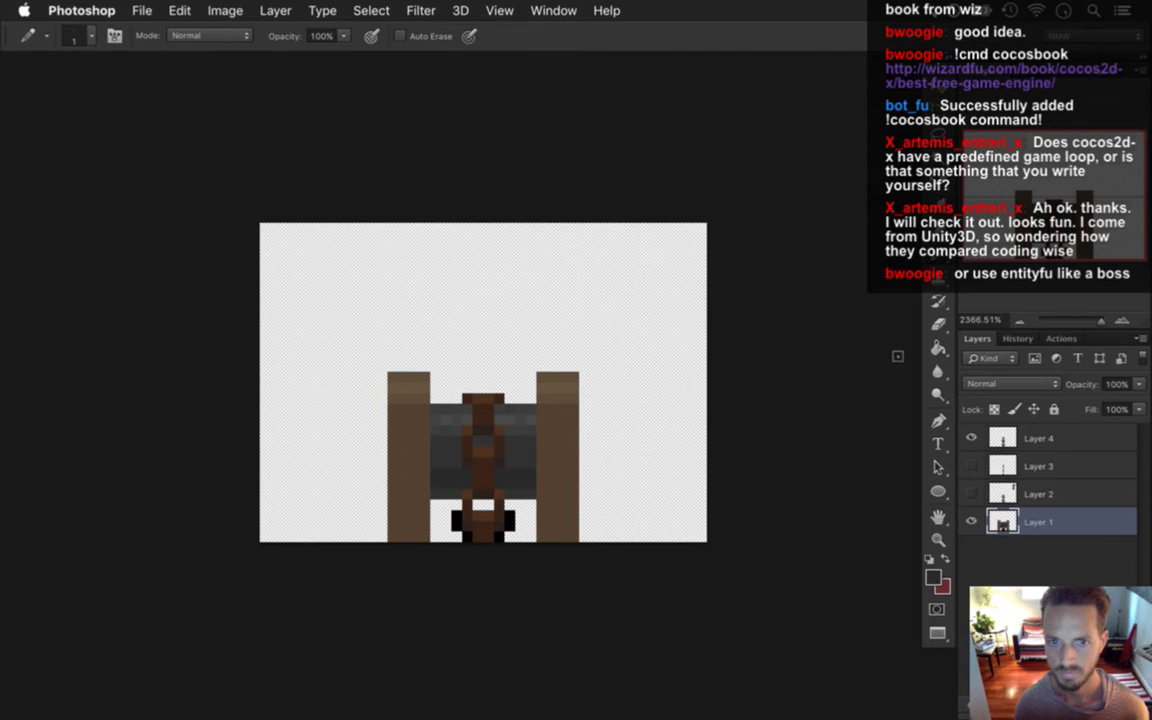
pyautogui.press('super+z')
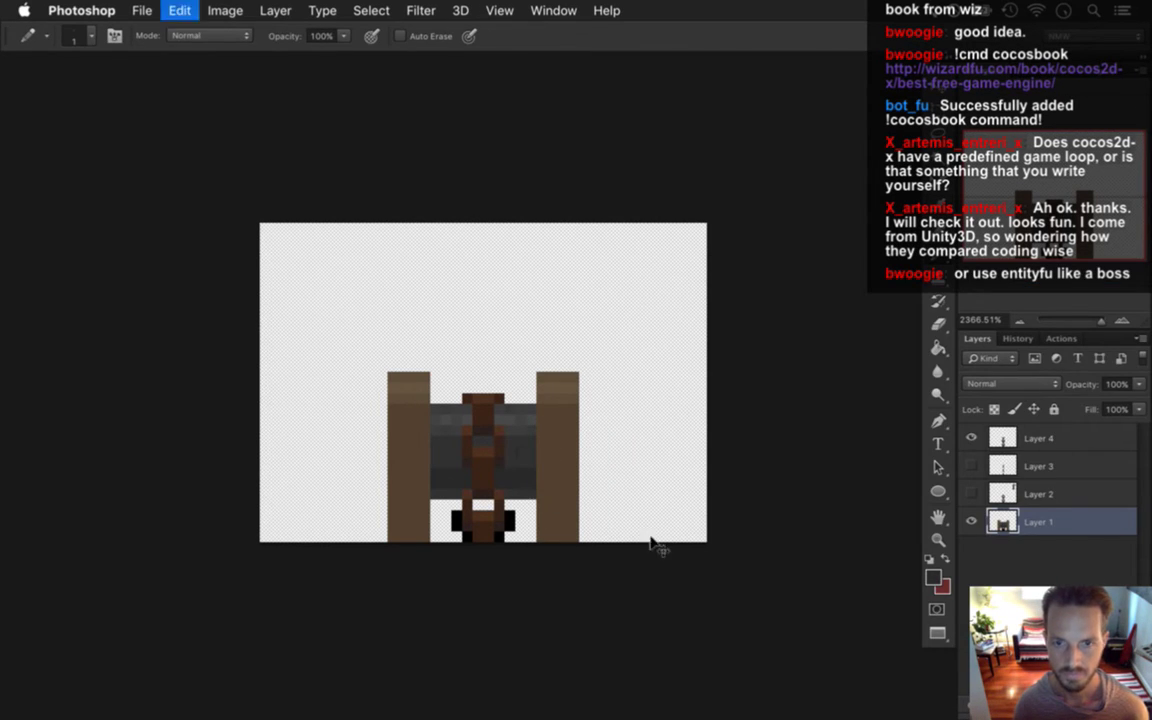
# Sample the grey of the drum's body, lower its brightness to 19%, and pencil faint darker pixels into the body.
pyautogui.keyDown('alt'); pyautogui.click(527, 445); pyautogui.keyUp('alt')
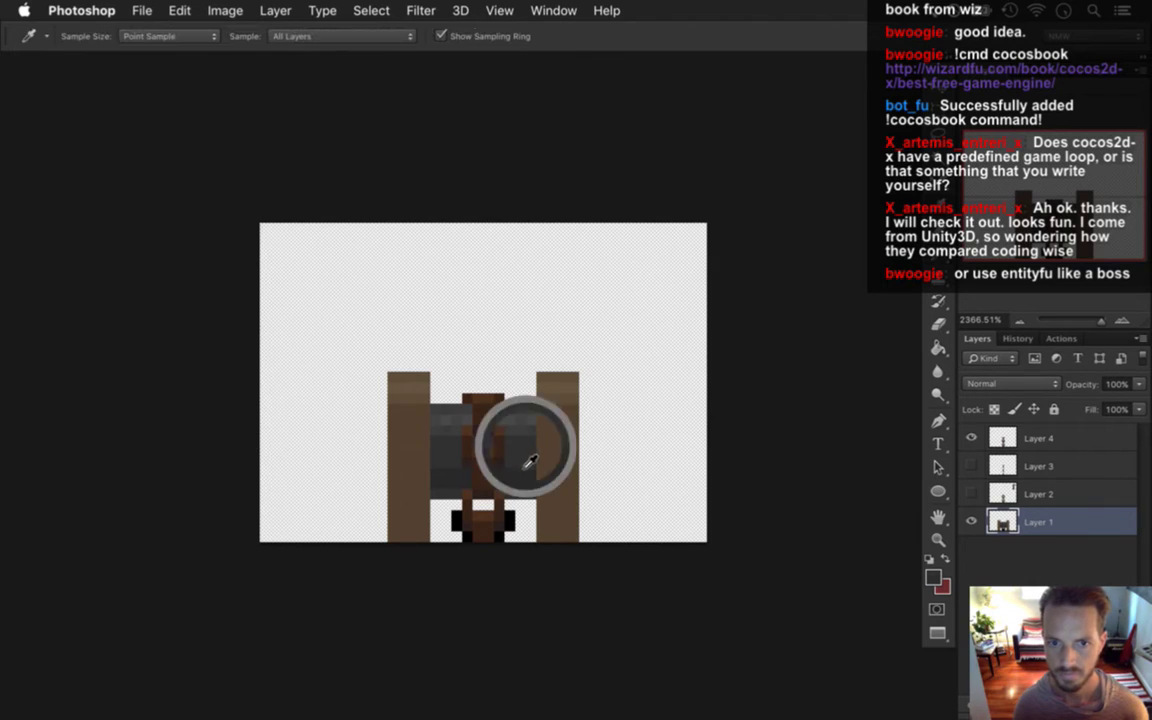
pyautogui.click(932, 579)
pyautogui.scroll(3, 926, 490)
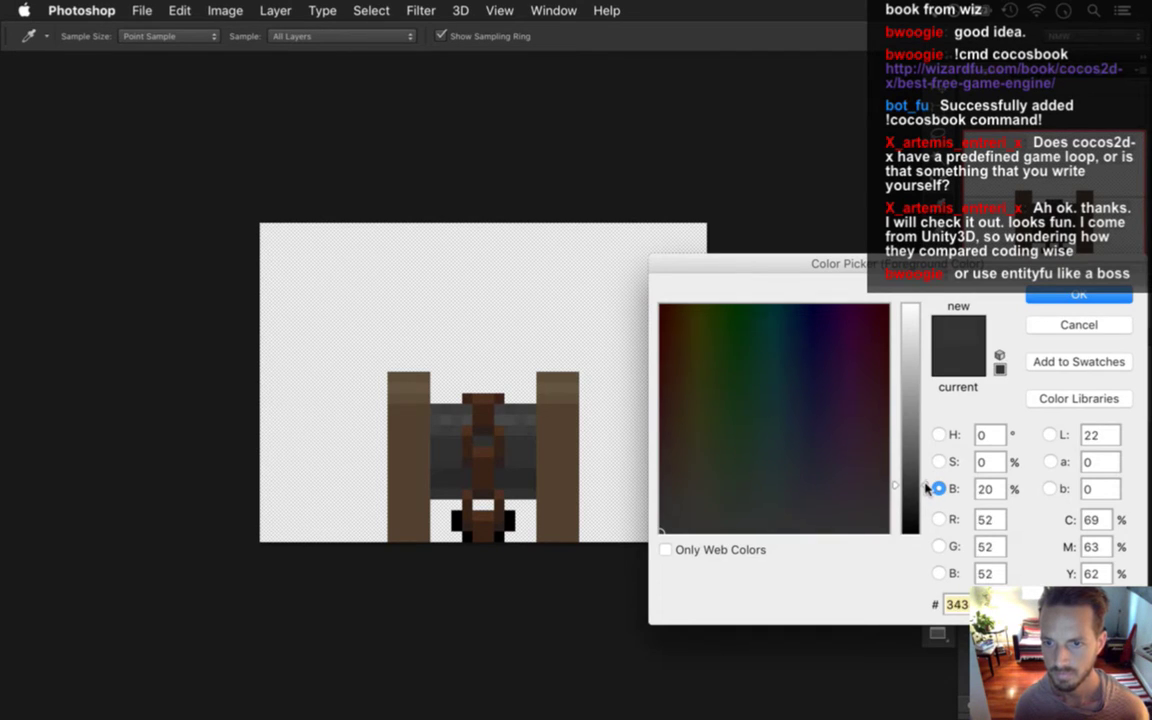
pyautogui.scroll(-3, 926, 490)
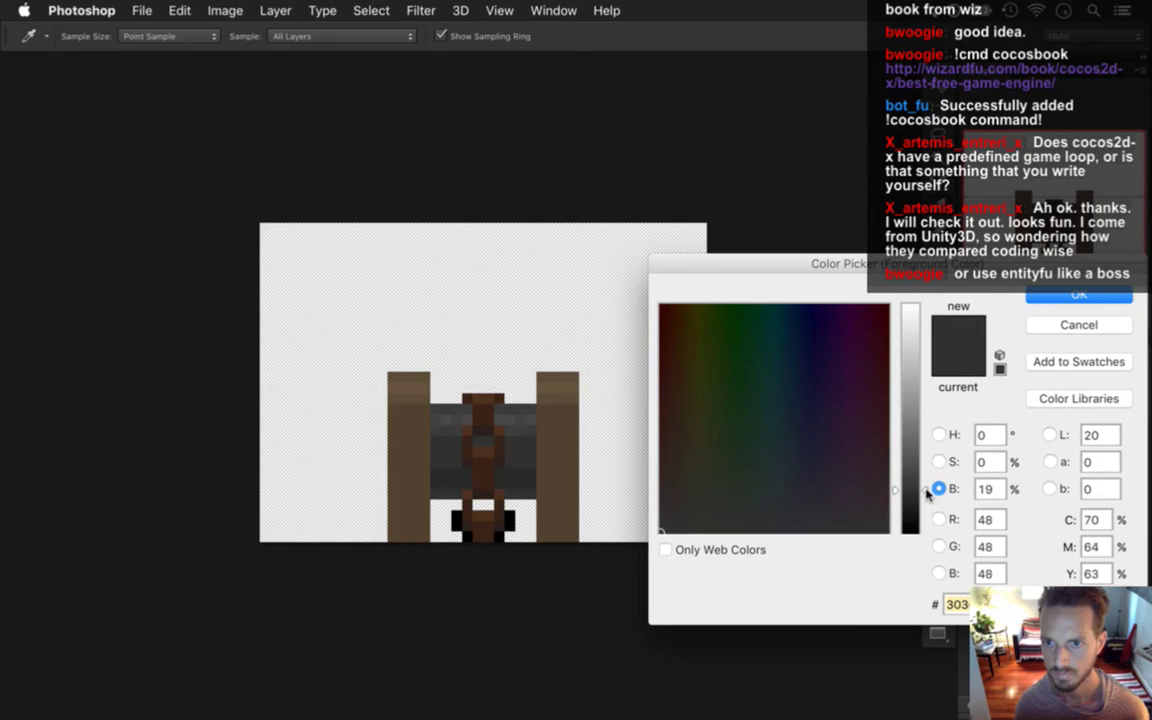
pyautogui.click(1045, 296)
pyautogui.press('b')
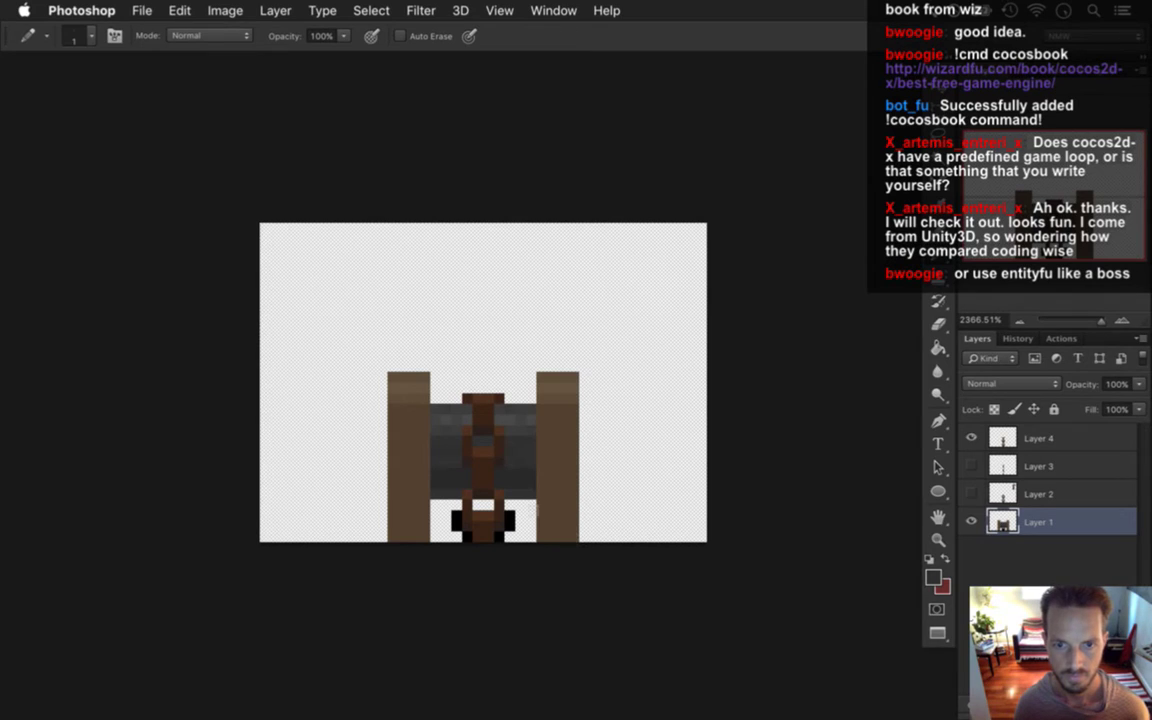
# Hide Layer 4, sample the drum's shadow grey, lower its brightness to 14%, and pencil darker patches into the drum's lower shadow band.
pyautogui.press('i')
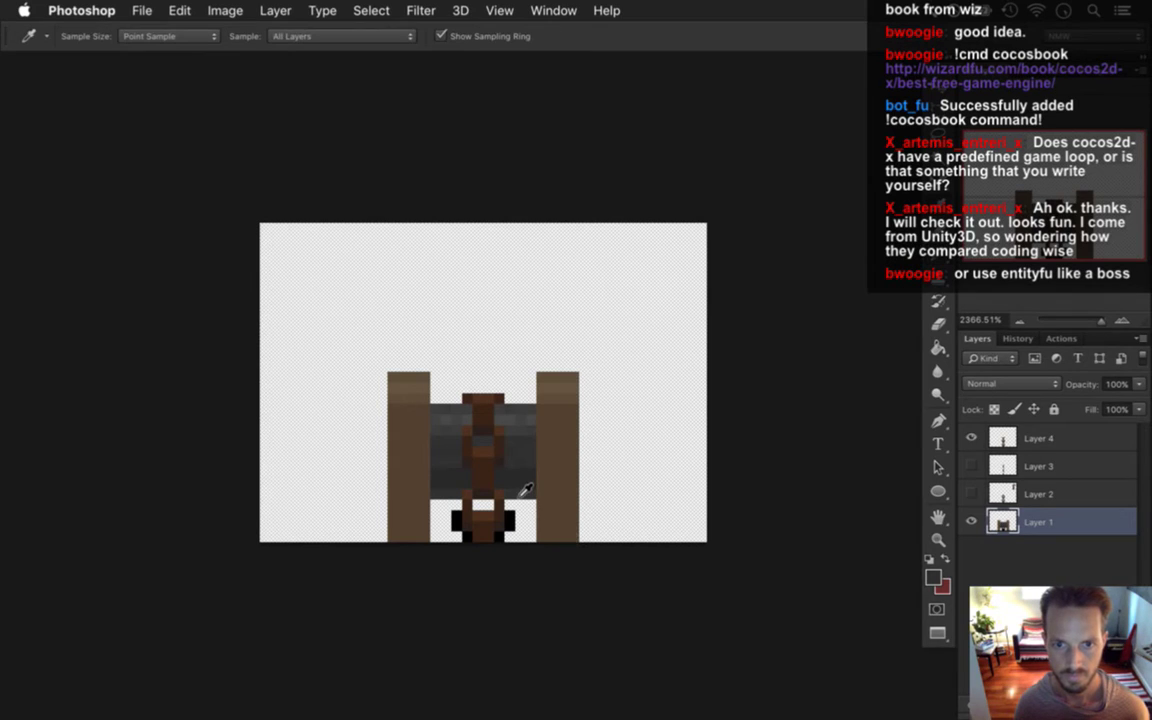
pyautogui.click(971, 438)
pyautogui.click(503, 477)
pyautogui.press('b')
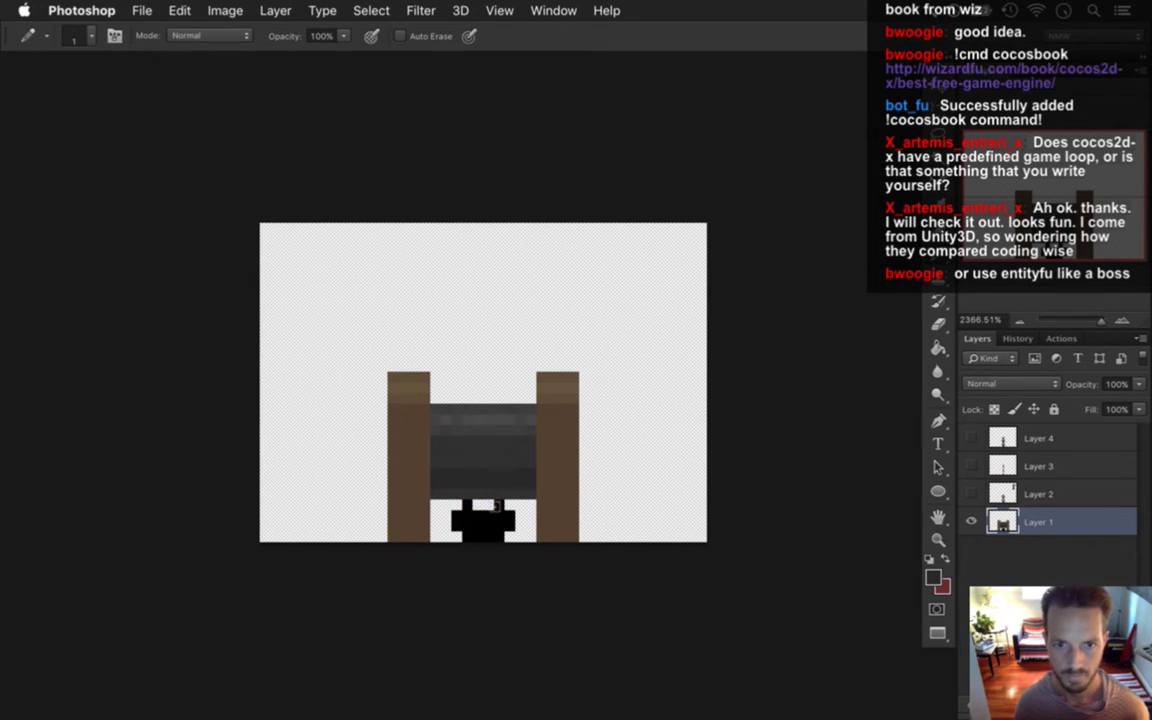
pyautogui.click(933, 577)
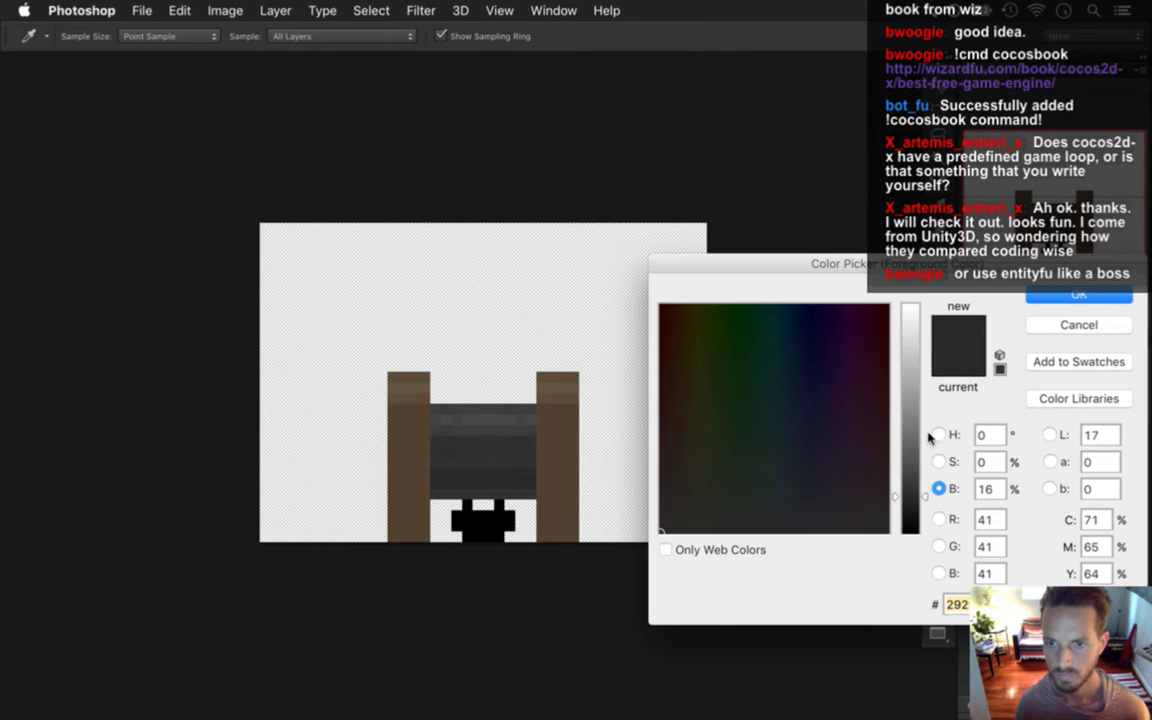
pyautogui.moveTo(925, 500); pyautogui.dragTo(926, 504)
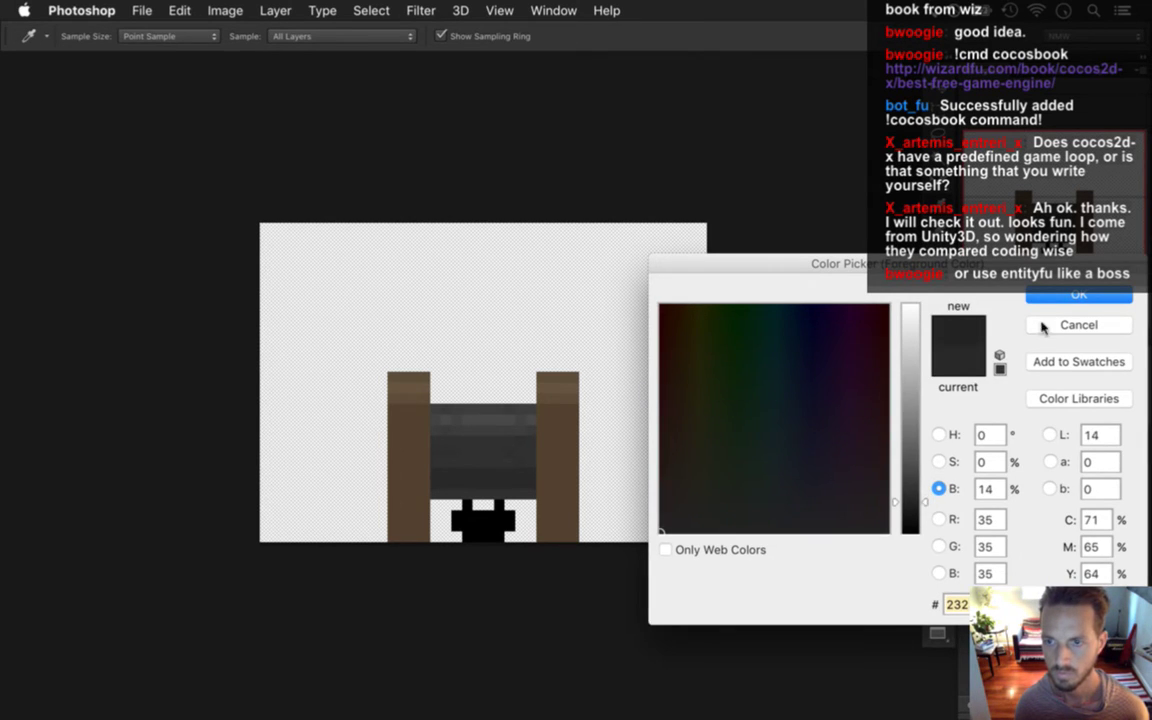
pyautogui.click(1079, 294)
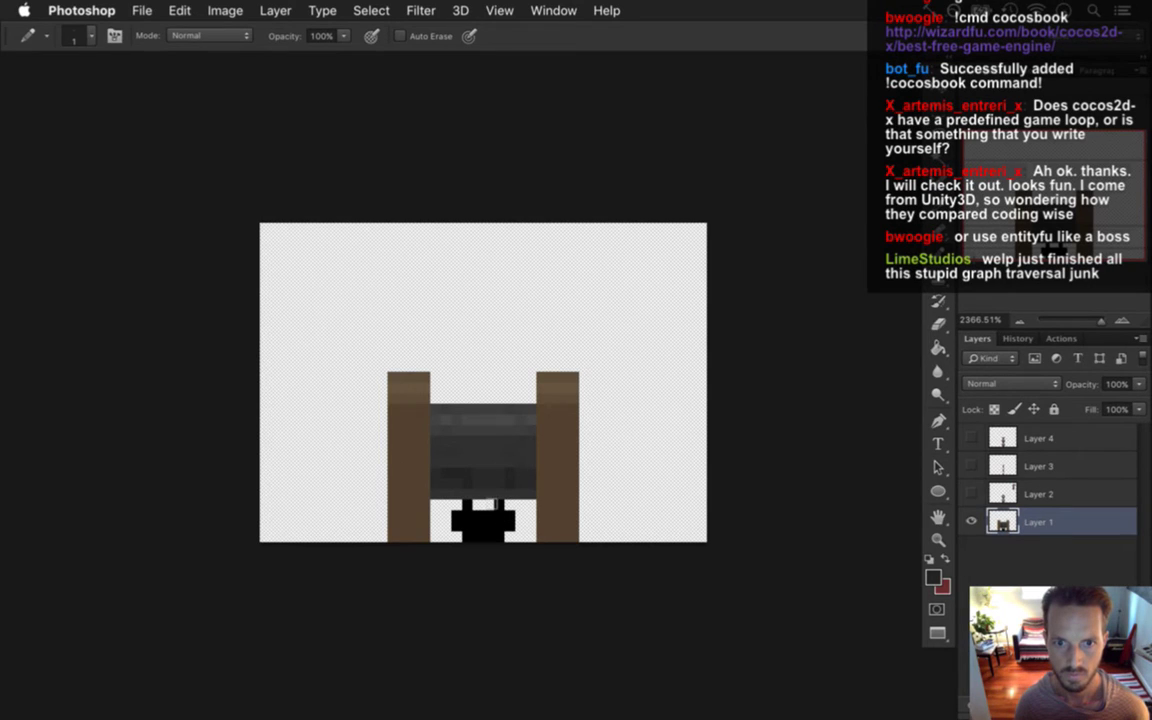
pyautogui.keyDown('alt'); pyautogui.click(468, 479); pyautogui.keyUp('alt')
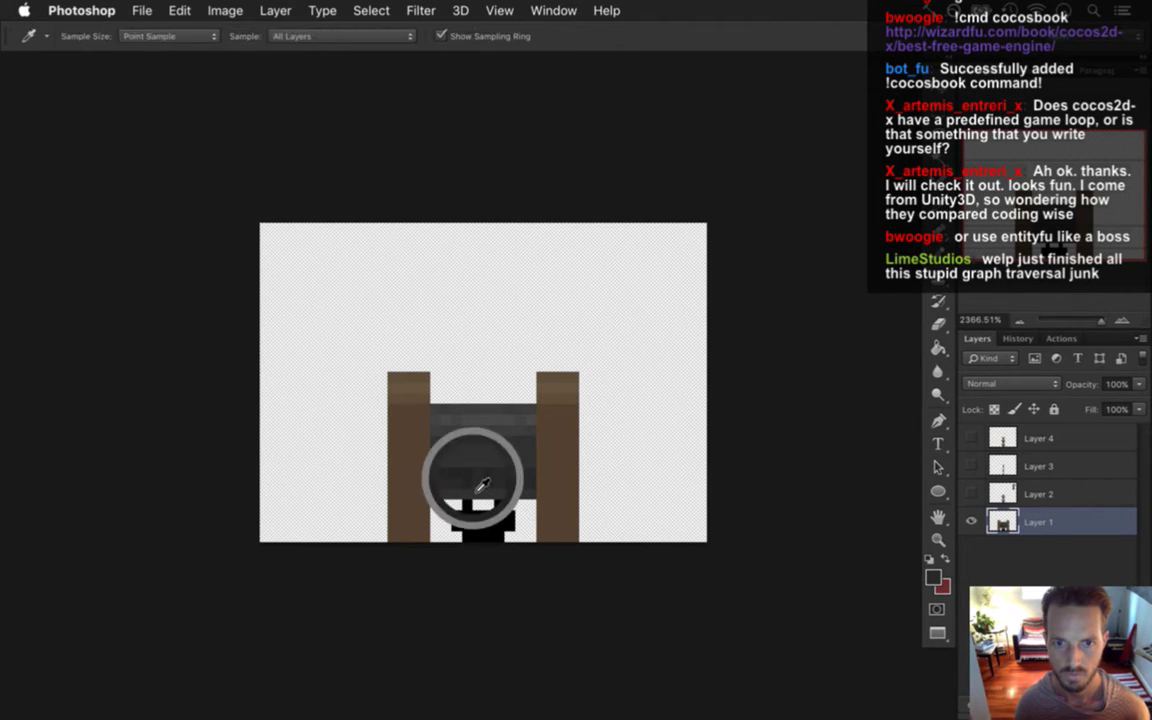
pyautogui.keyDown('alt'); pyautogui.click(503, 476); pyautogui.keyUp('alt')
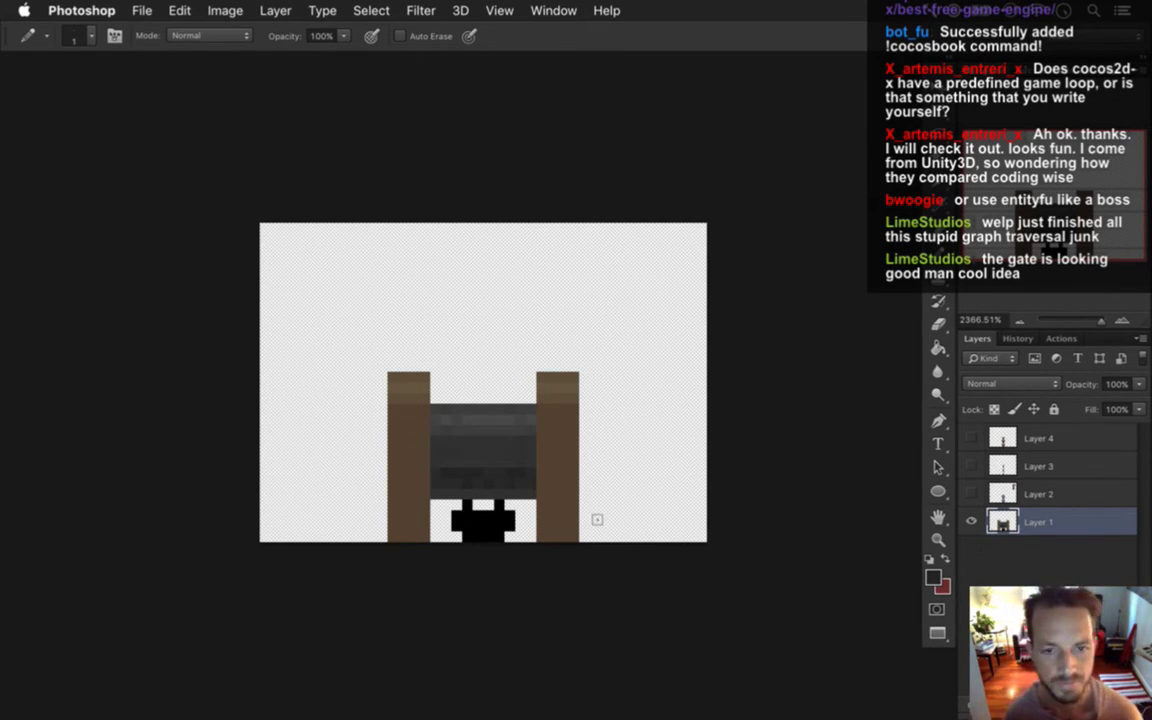
# Erase the two narrow black prongs above the opening and check the result with the chain on Layer 4 shown briefly.
pyautogui.press('e')
pyautogui.moveTo(465, 527); pyautogui.dragTo(511, 527)
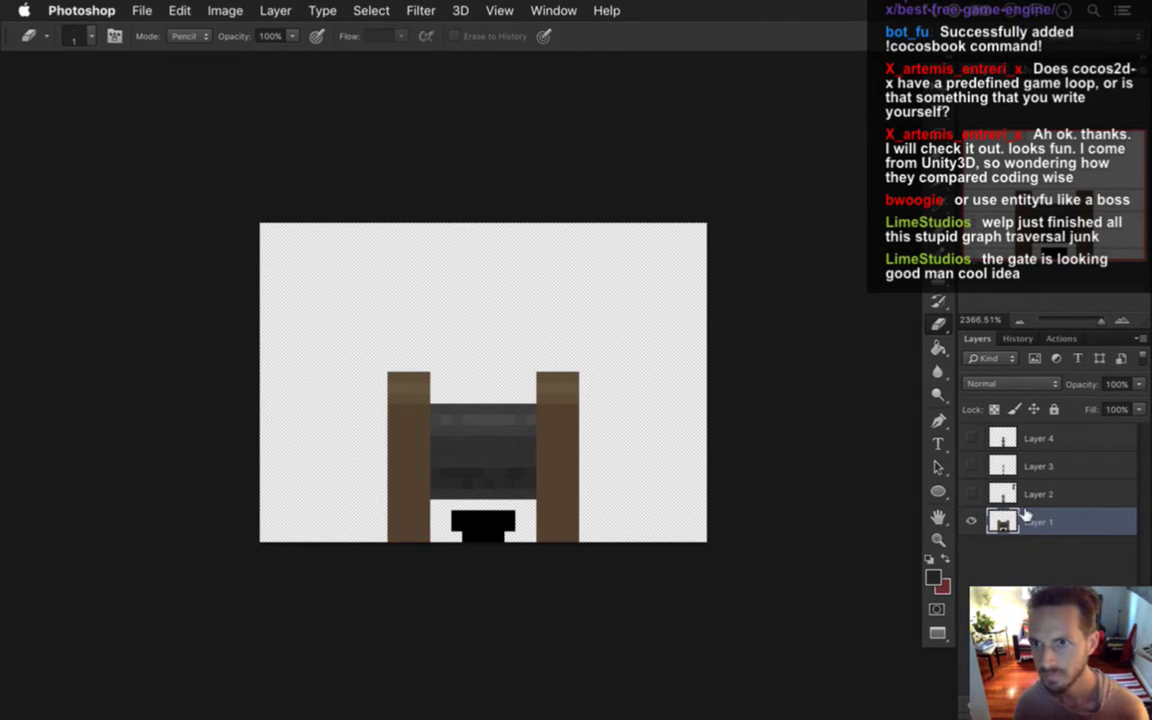
pyautogui.click(972, 438)
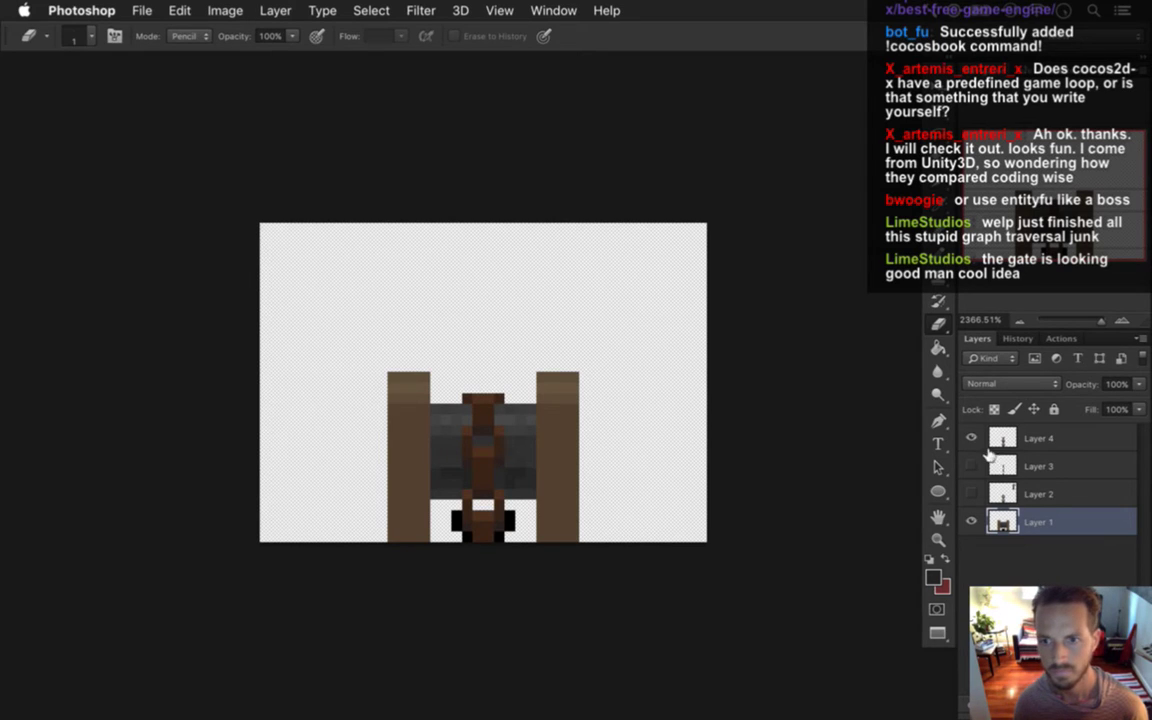
pyautogui.press('super+comma')
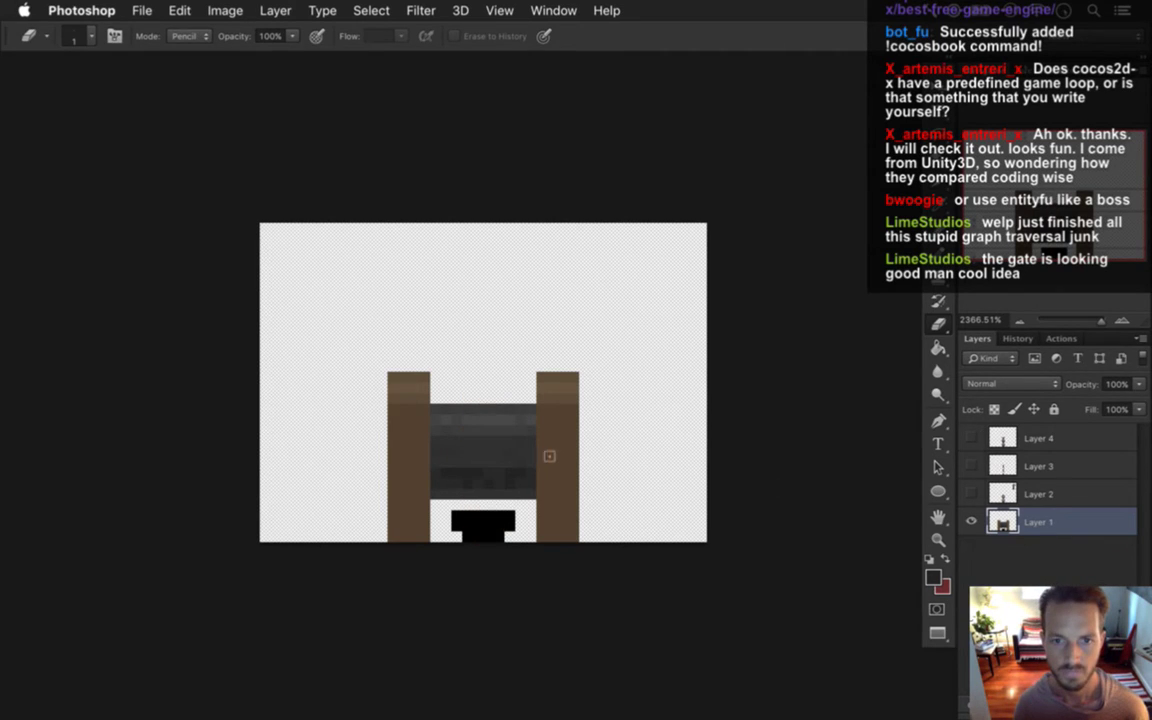
# Sample the posts' brown, set it to hue 30°, saturation 46% and brightness 30%, and pencil wood grain down both posts.
pyautogui.press('i')
pyautogui.click(556, 438)
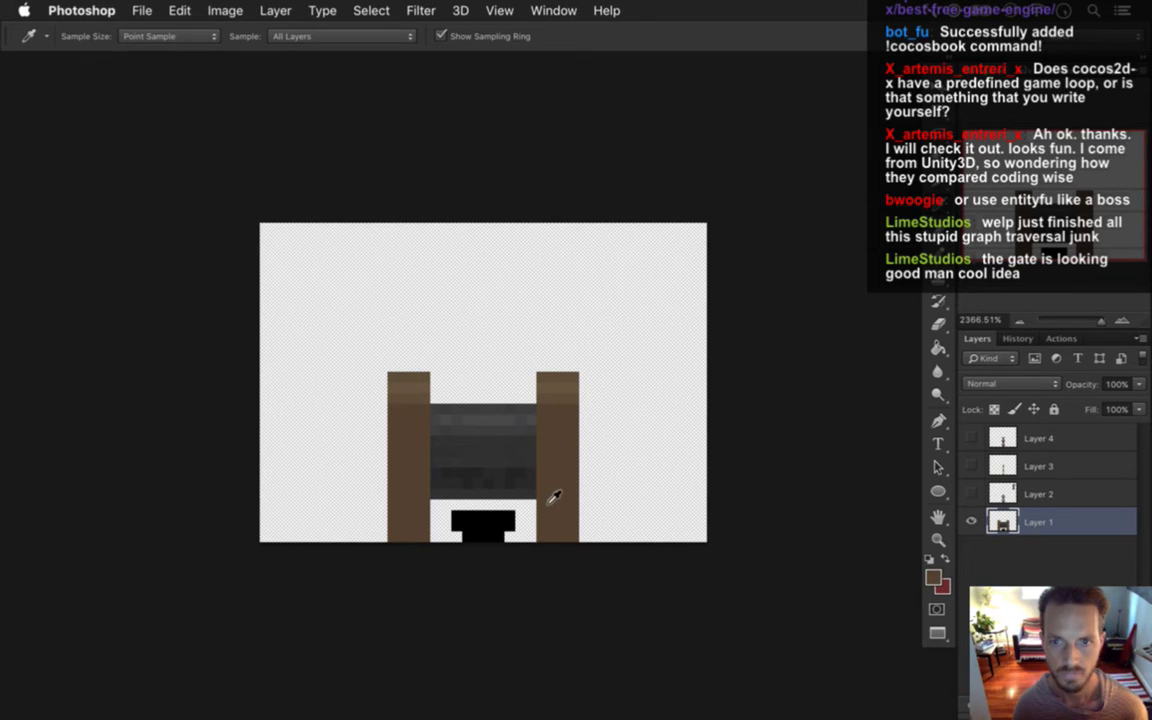
pyautogui.click(933, 577)
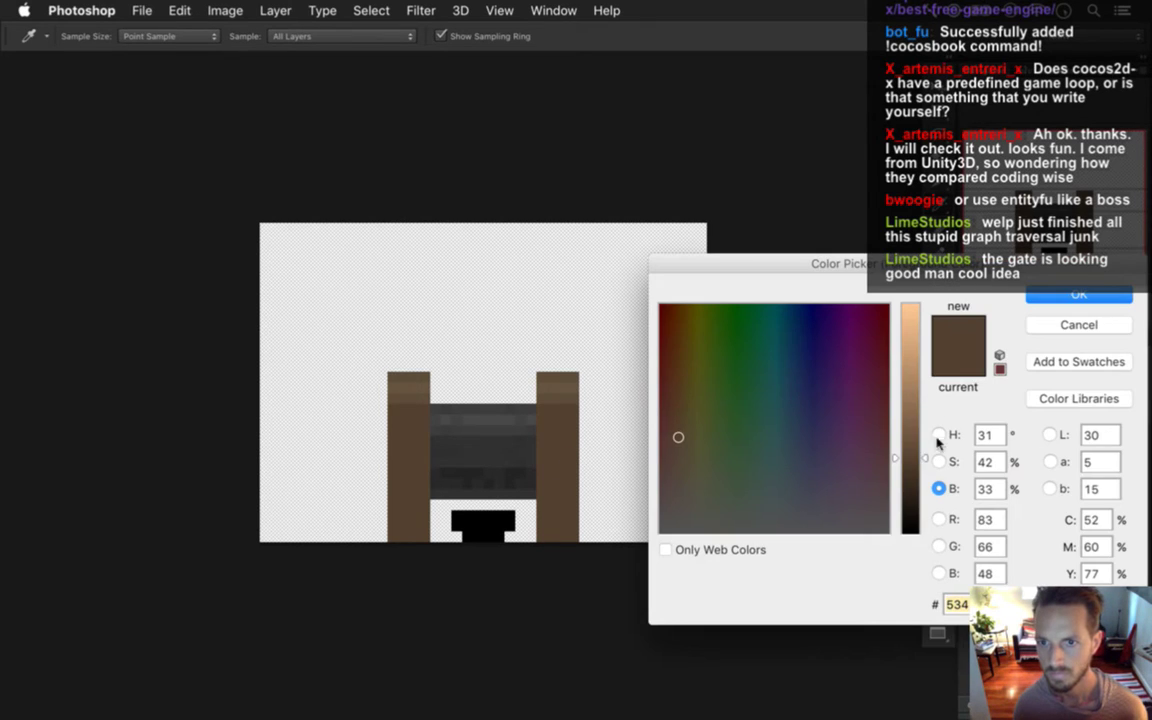
pyautogui.moveTo(925, 460); pyautogui.dragTo(926, 465)
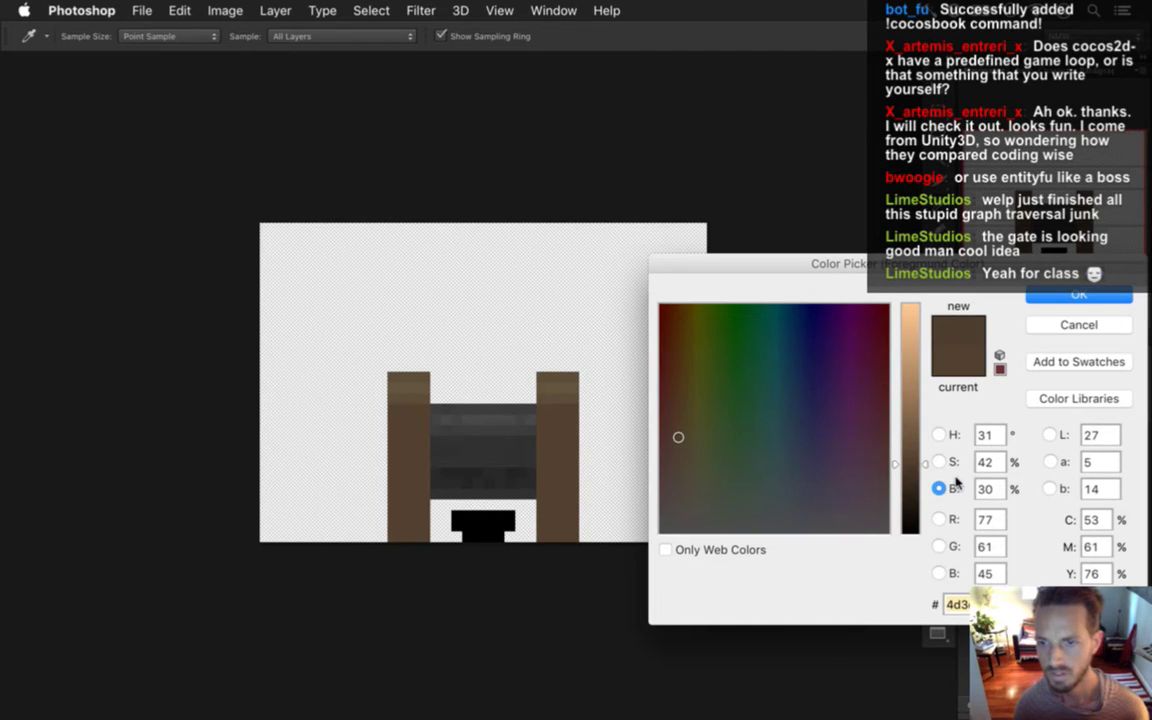
pyautogui.click(938, 461)
pyautogui.moveTo(923, 436); pyautogui.dragTo(924, 432)
pyautogui.click(937, 434)
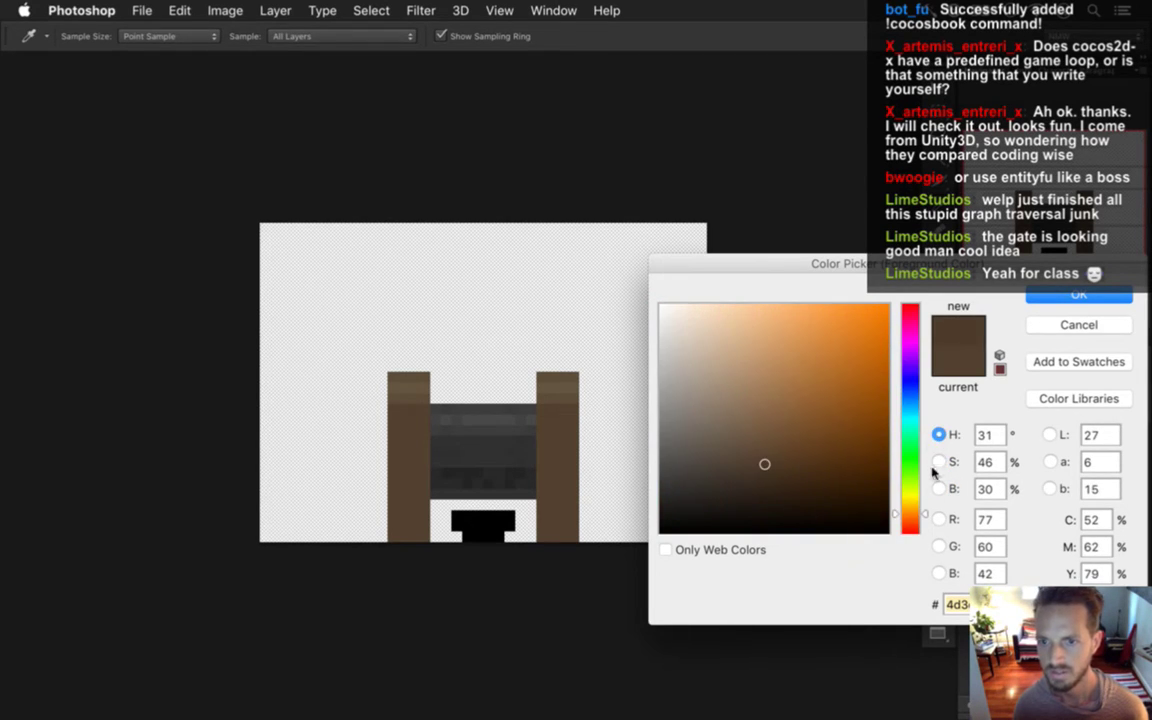
pyautogui.moveTo(925, 515); pyautogui.dragTo(925, 517)
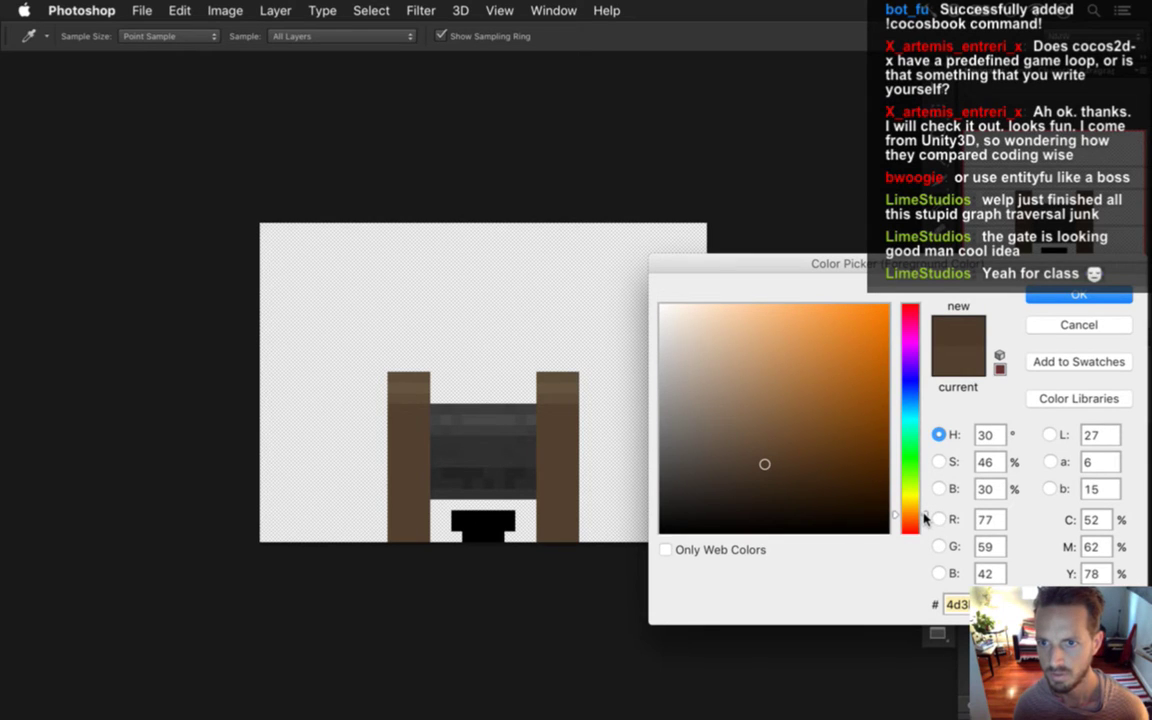
pyautogui.press('Return')
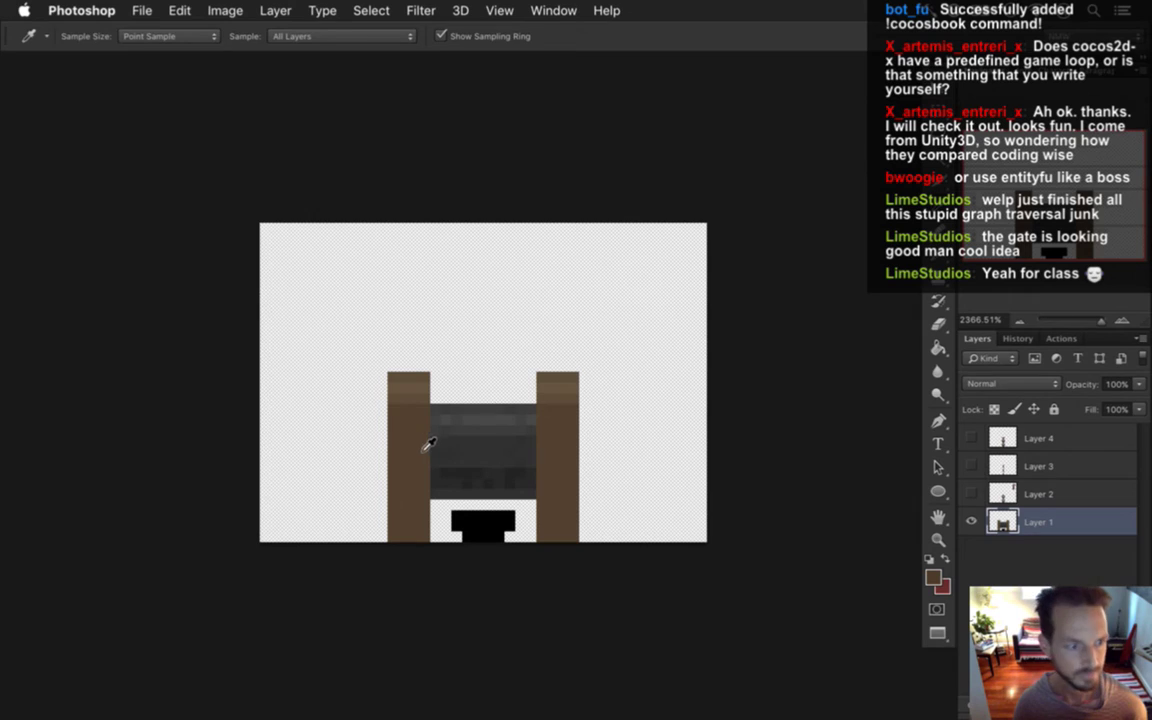
pyautogui.press('b')
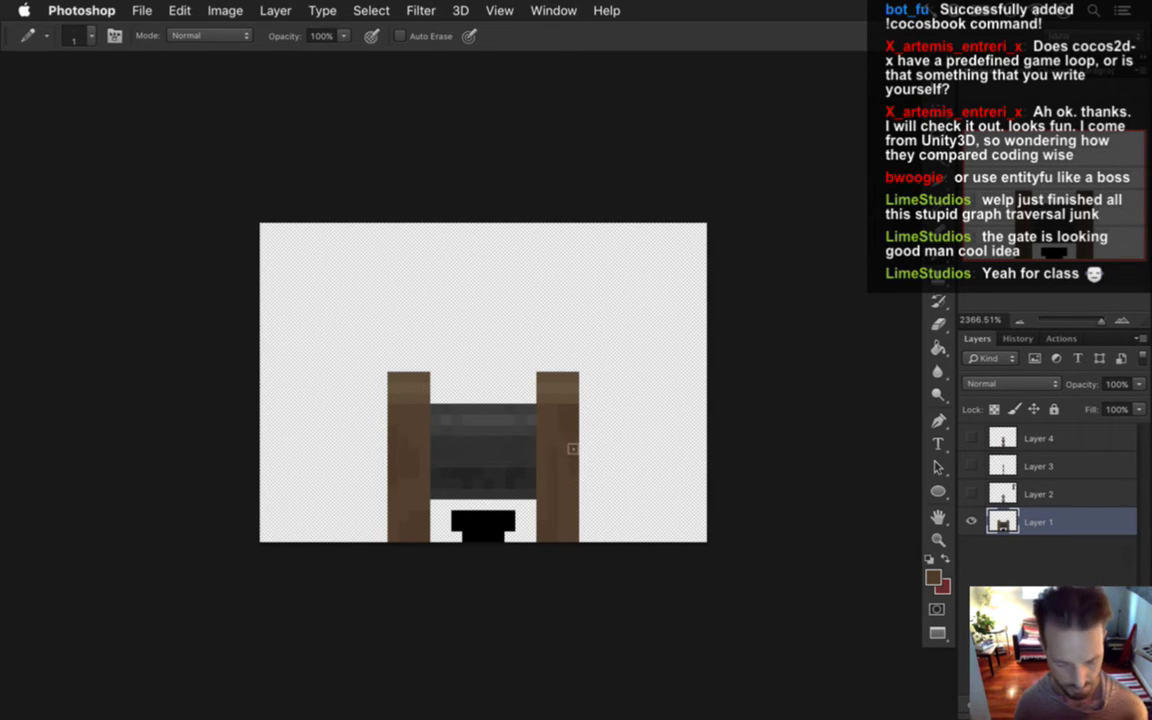
# Pencil grain details near the tops of both posts using sampled browns, and show Layer 4 again.
pyautogui.keyDown('alt'); pyautogui.click(505, 395); pyautogui.keyUp('alt')
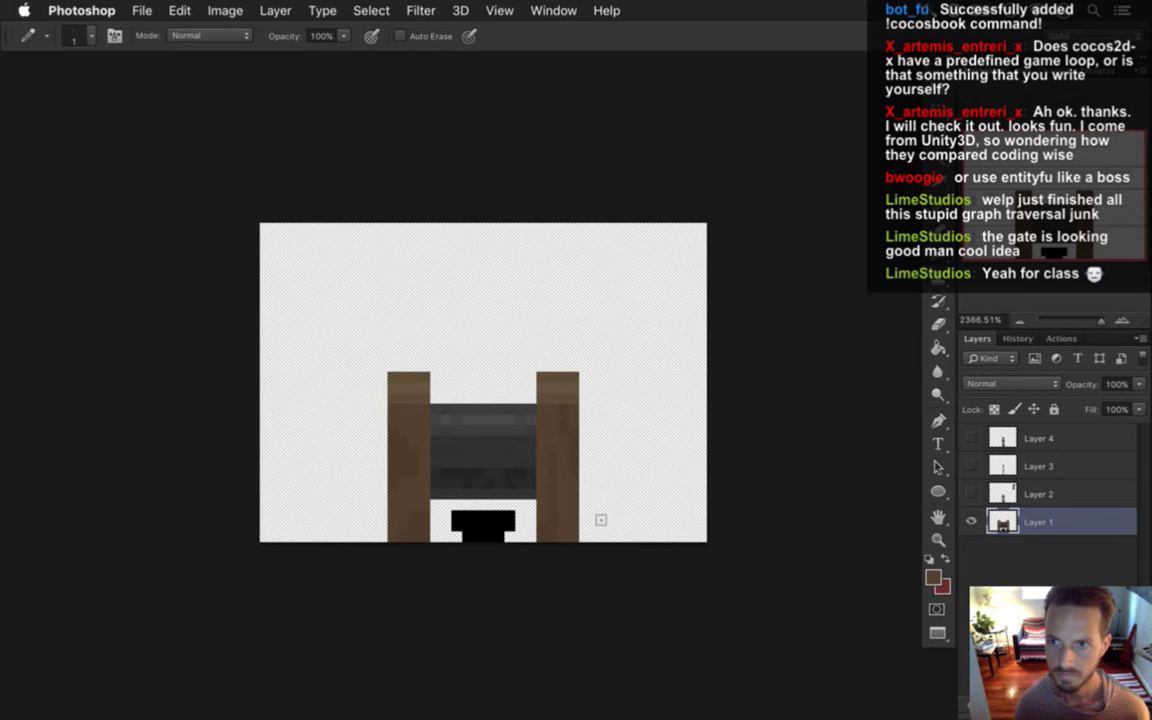
pyautogui.keyDown('alt'); pyautogui.click(560, 420); pyautogui.keyUp('alt')
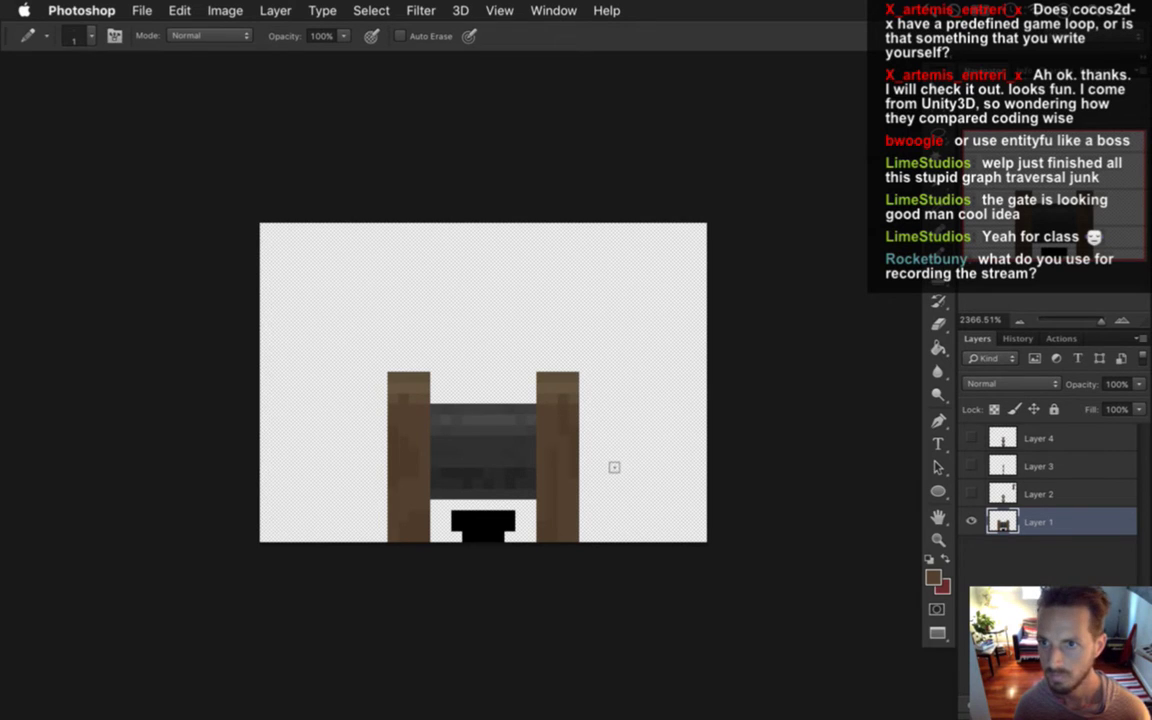
pyautogui.click(971, 438)
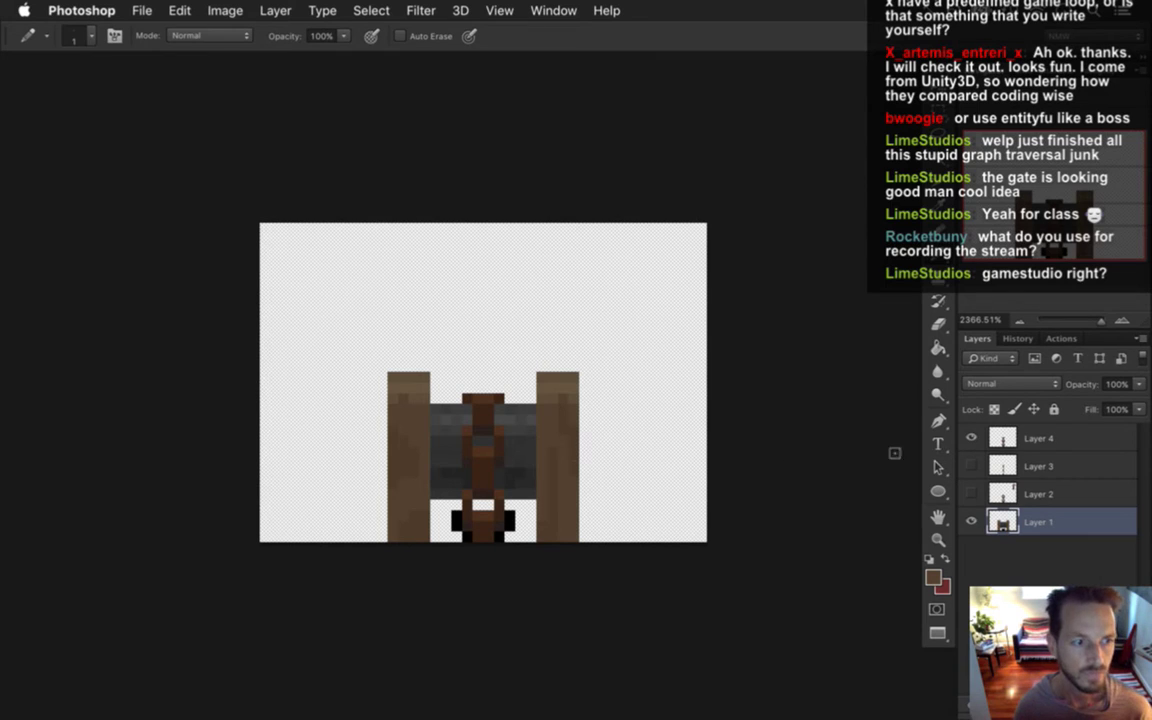
# Switch to Gameshow to show the streaming software and its application menu, minimise its window, and return to Photoshop.
pyautogui.moveTo(1149, 437)
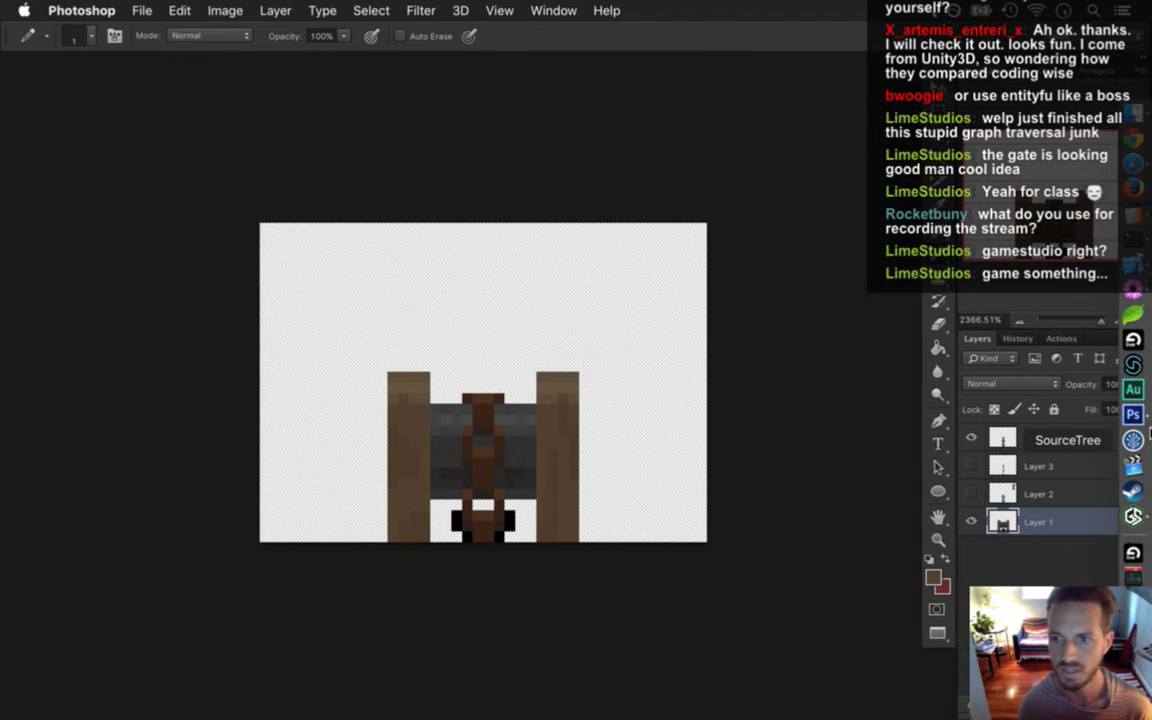
pyautogui.click(1133, 517)
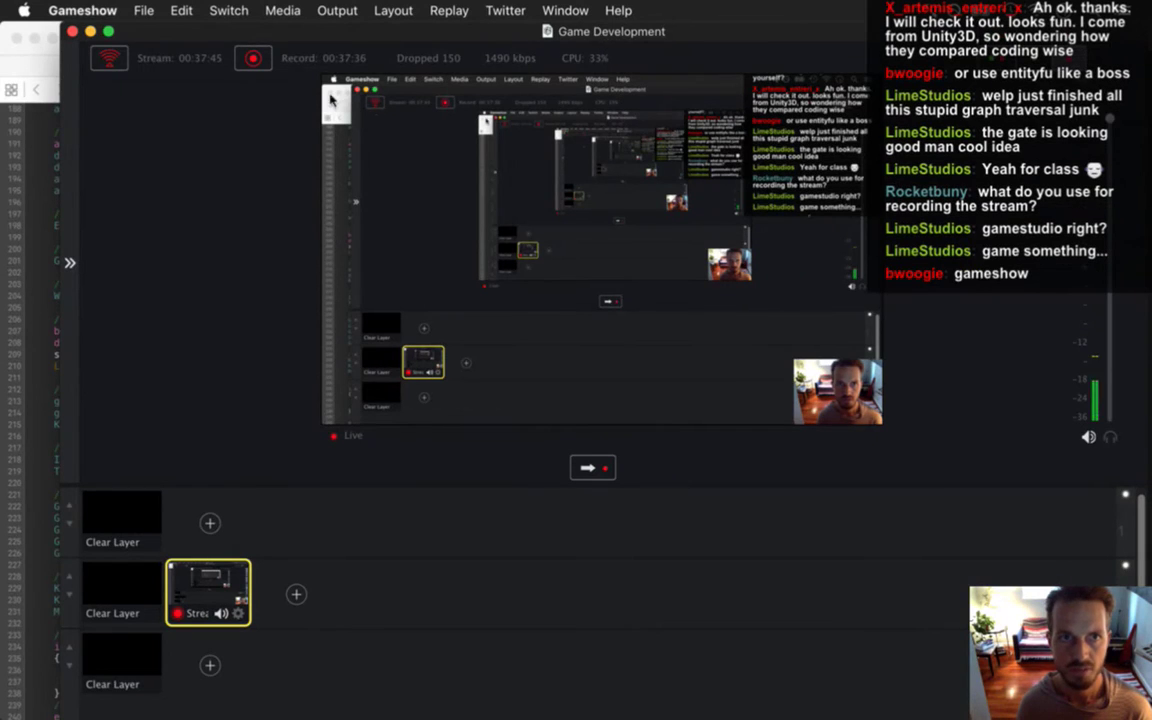
pyautogui.click(116, 8)
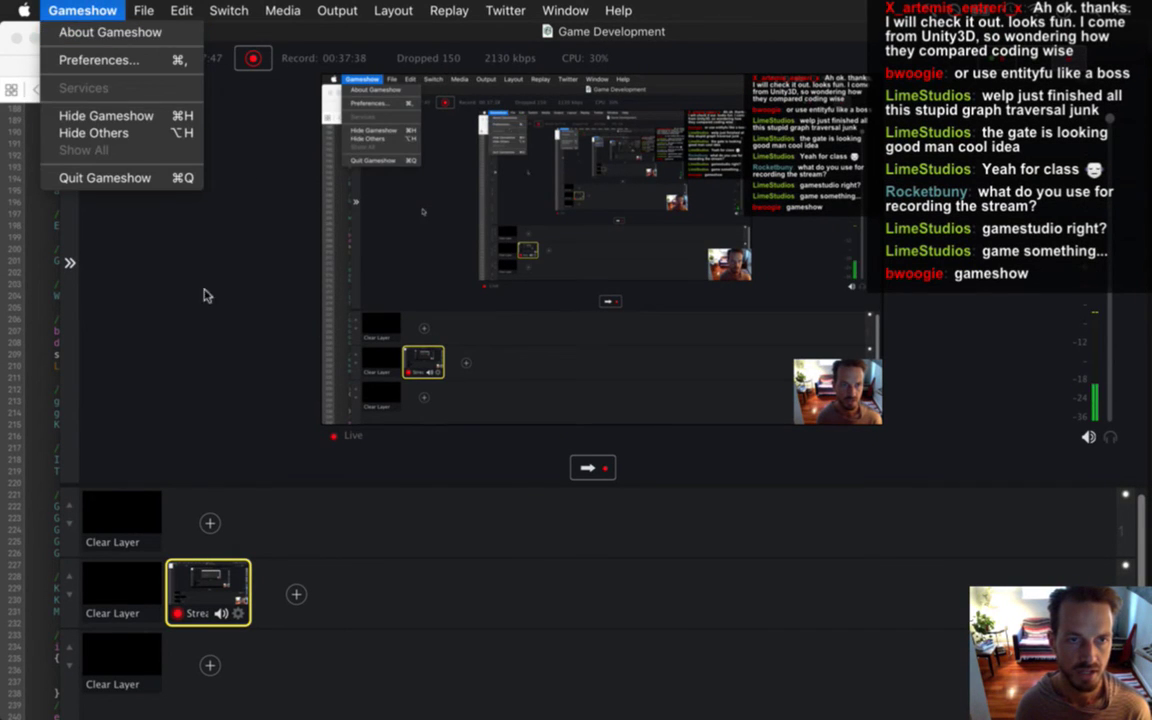
pyautogui.click(91, 32)
pyautogui.click(91, 32)
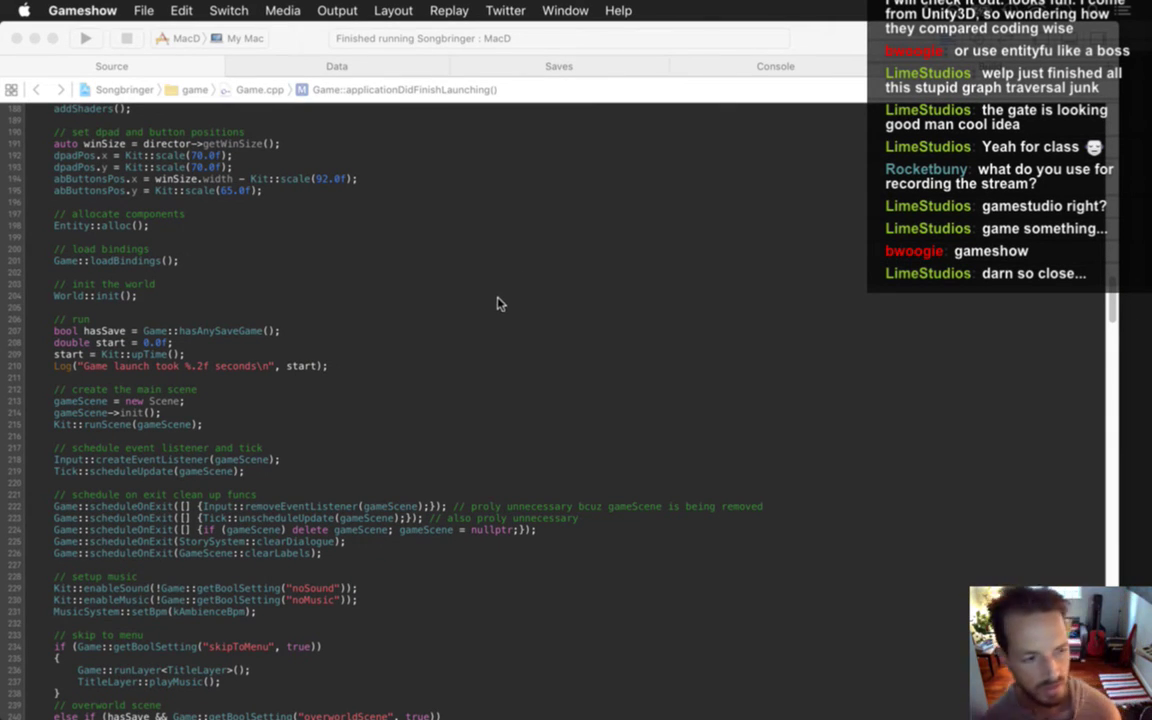
pyautogui.press('super+Tab')
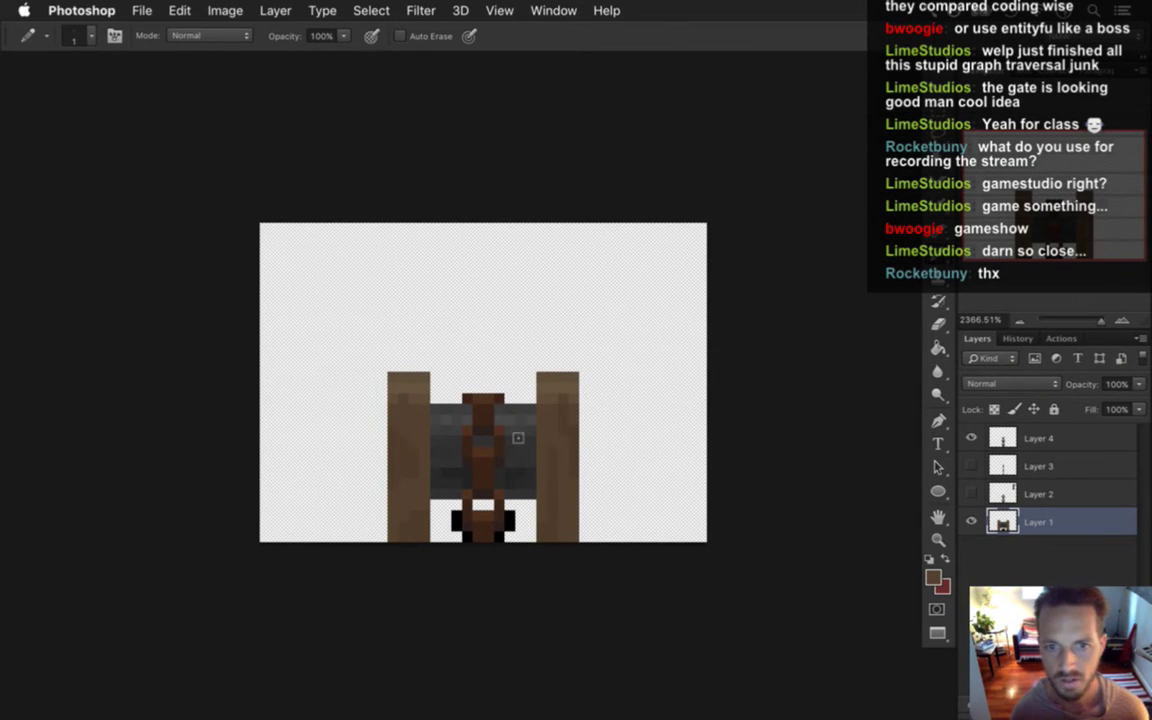
# Sample the chain's dark brown for the Pencil tool and make Layer 4 the active layer.
pyautogui.press('i')
pyautogui.click(453, 363)
pyautogui.press('b')
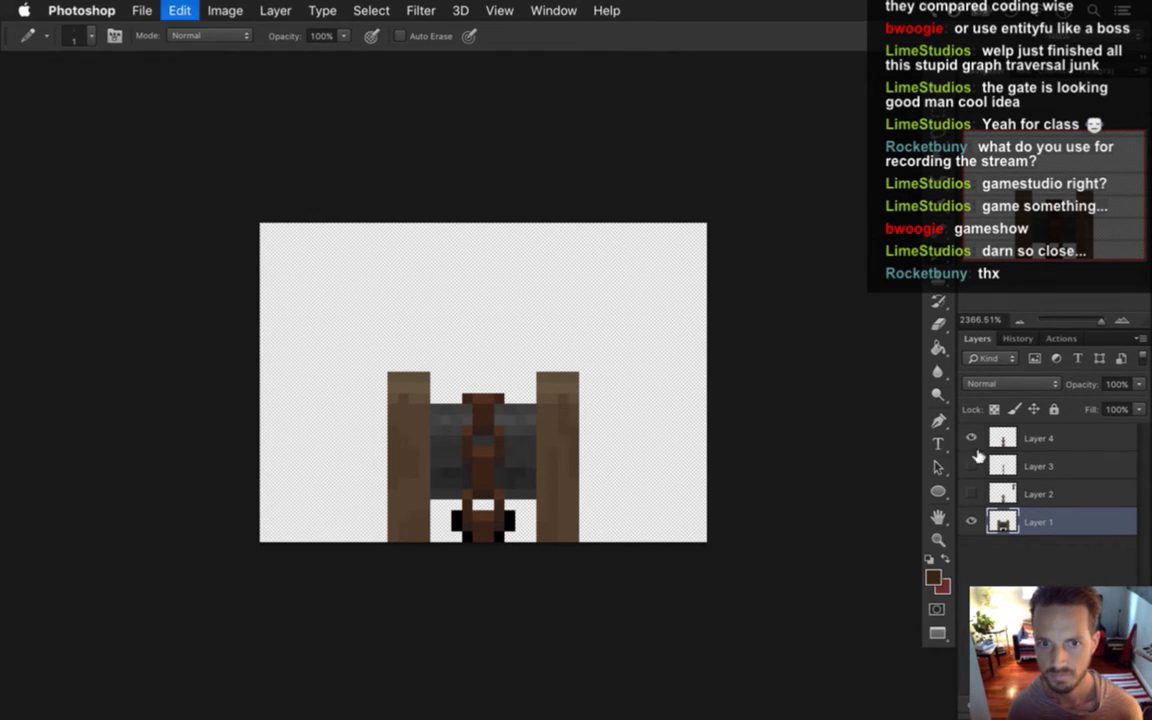
pyautogui.hotkey('alt', ']')
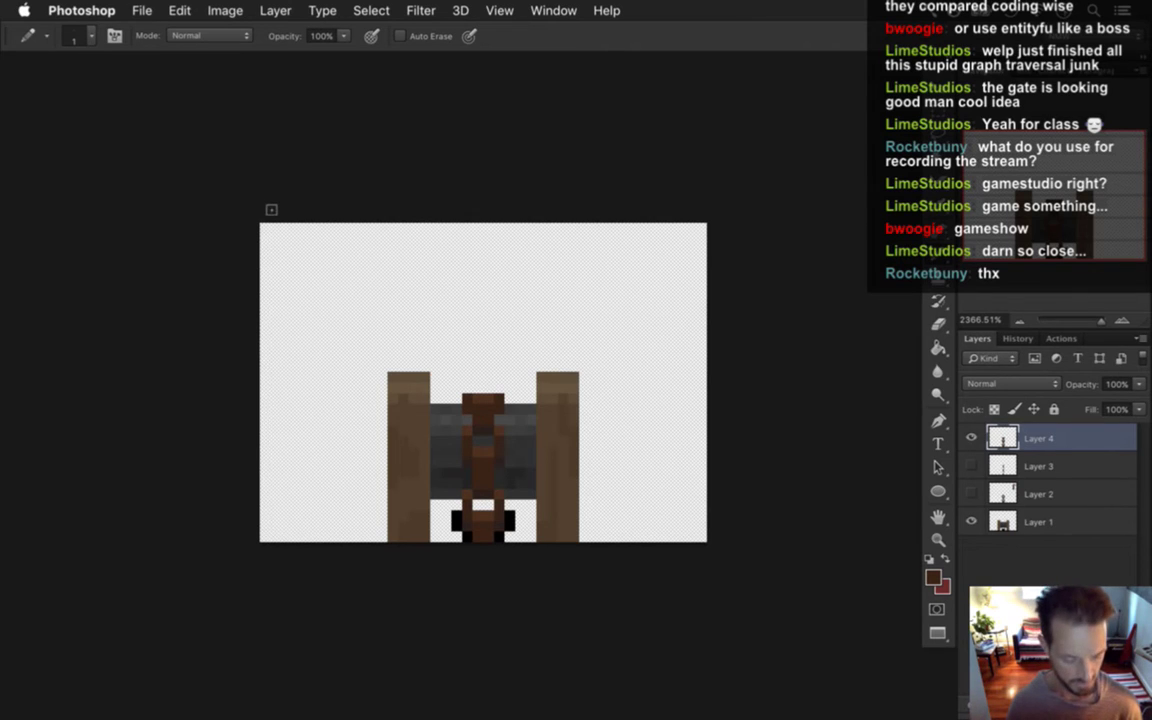
# Export the gate switch sprite for the web as a transparent PNG-24 image in the Common folder.
pyautogui.press('super+alt+shift+s')
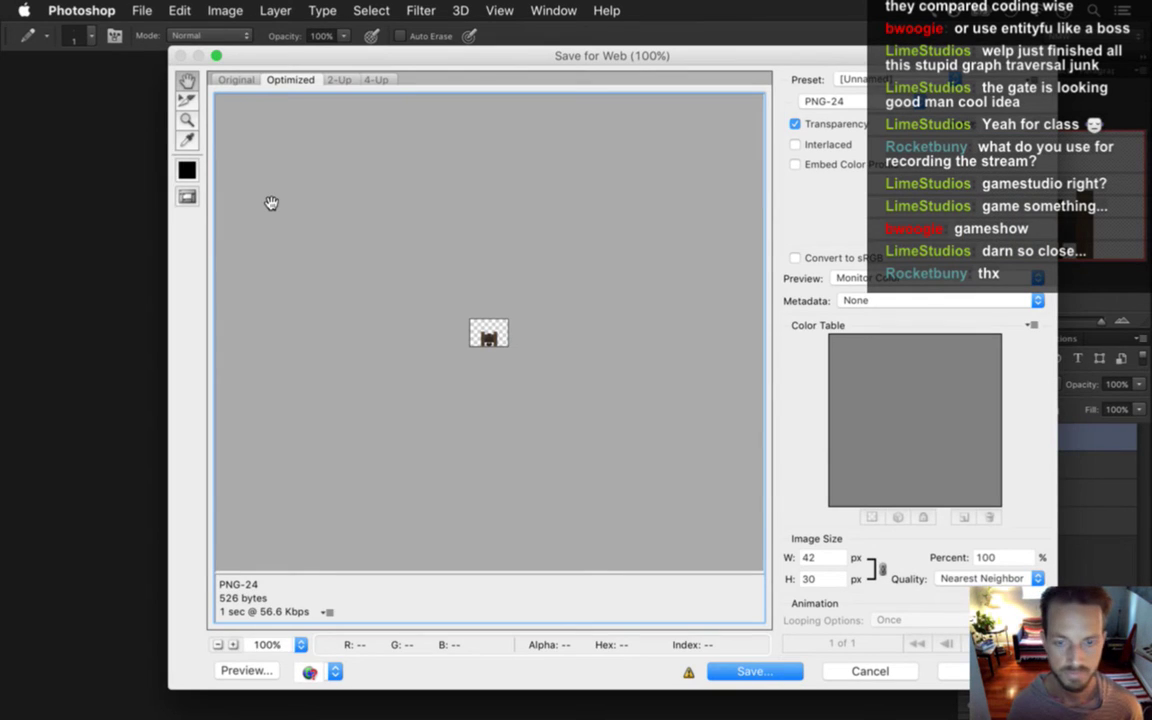
pyautogui.press('Return')
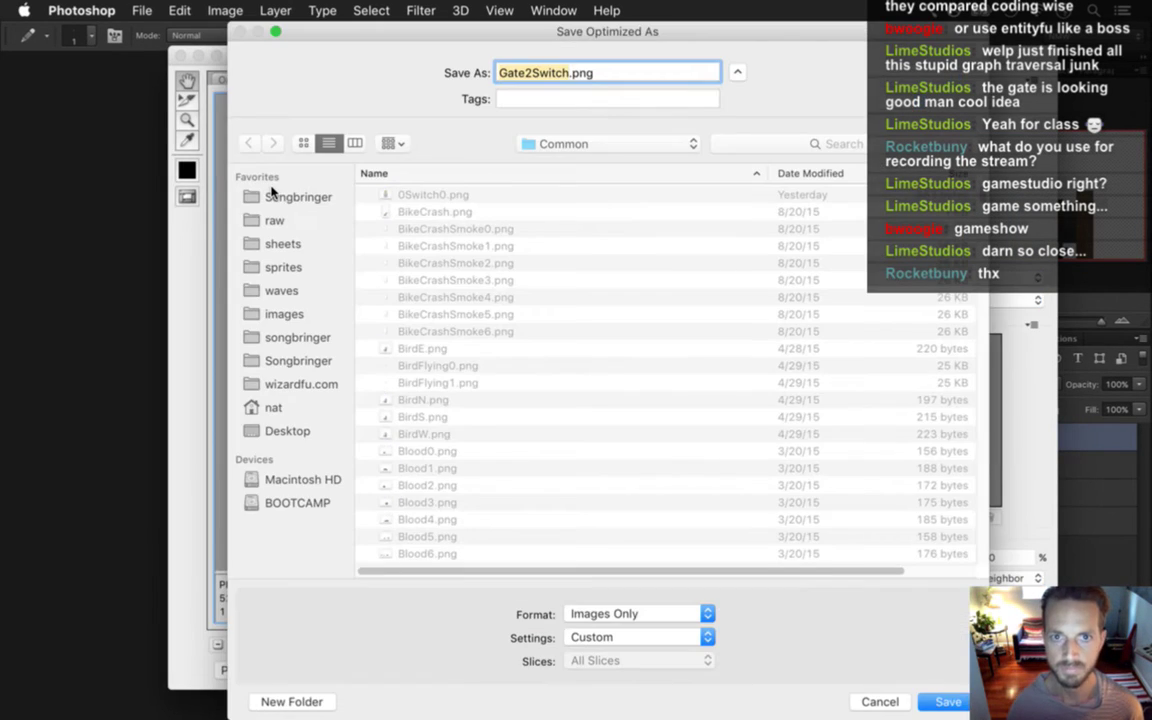
pyautogui.write('0')
pyautogui.press('Return')
pyautogui.press('Return')
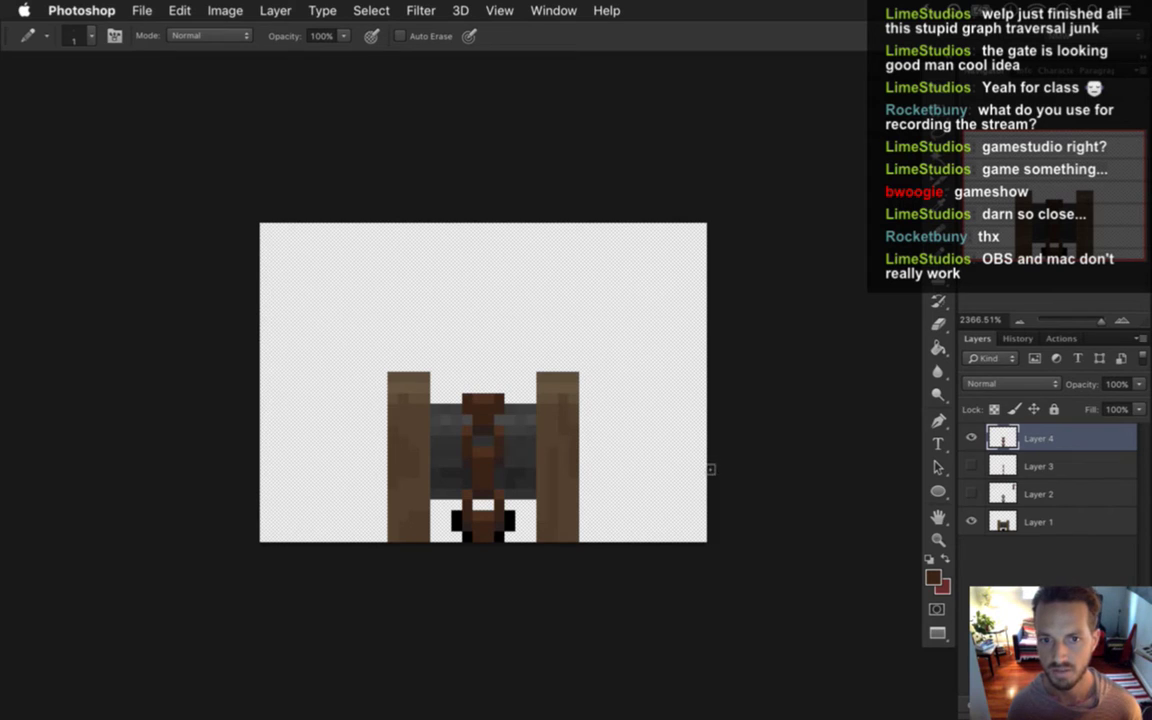
# Switch to Xcode and run the game to load the newly exported gate switch sprite.
pyautogui.press('super+Tab')
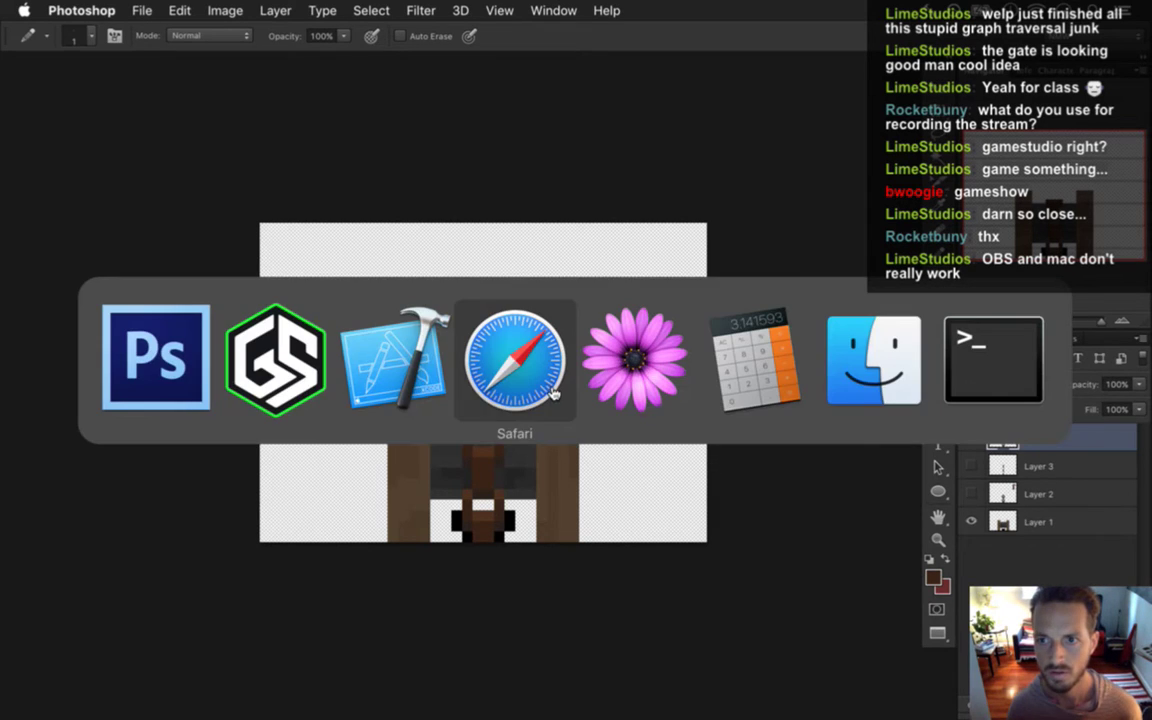
pyautogui.click(155, 350)
pyautogui.press('super+Tab')
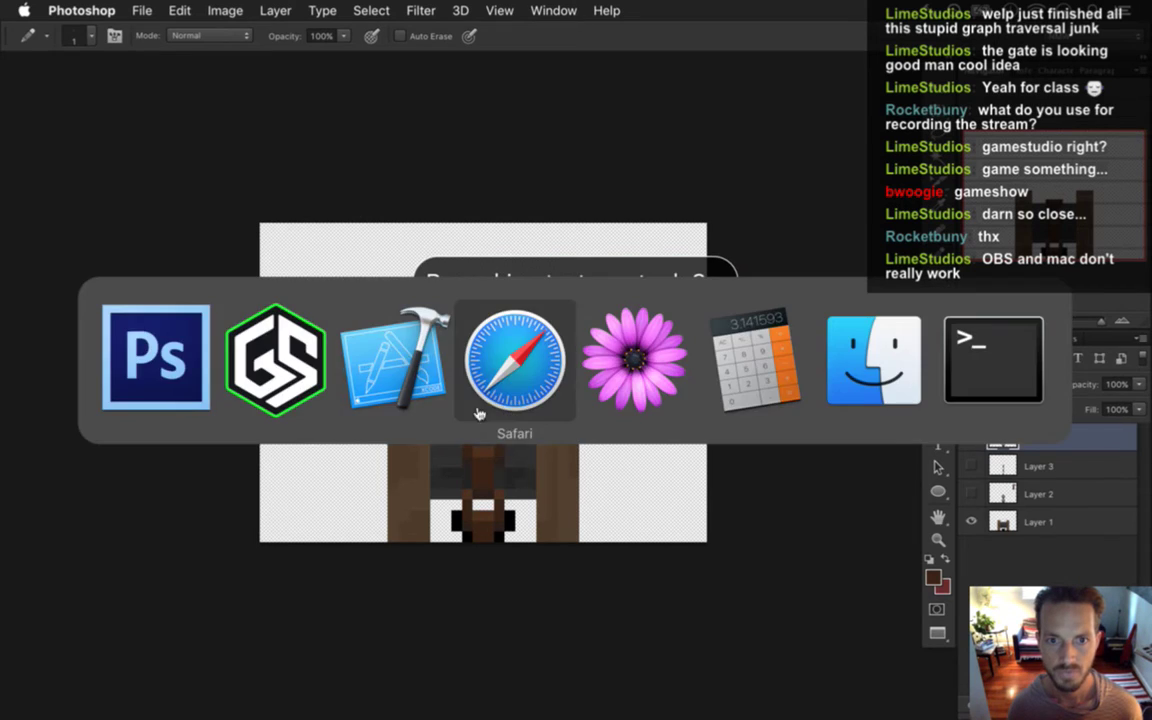
pyautogui.click(404, 365)
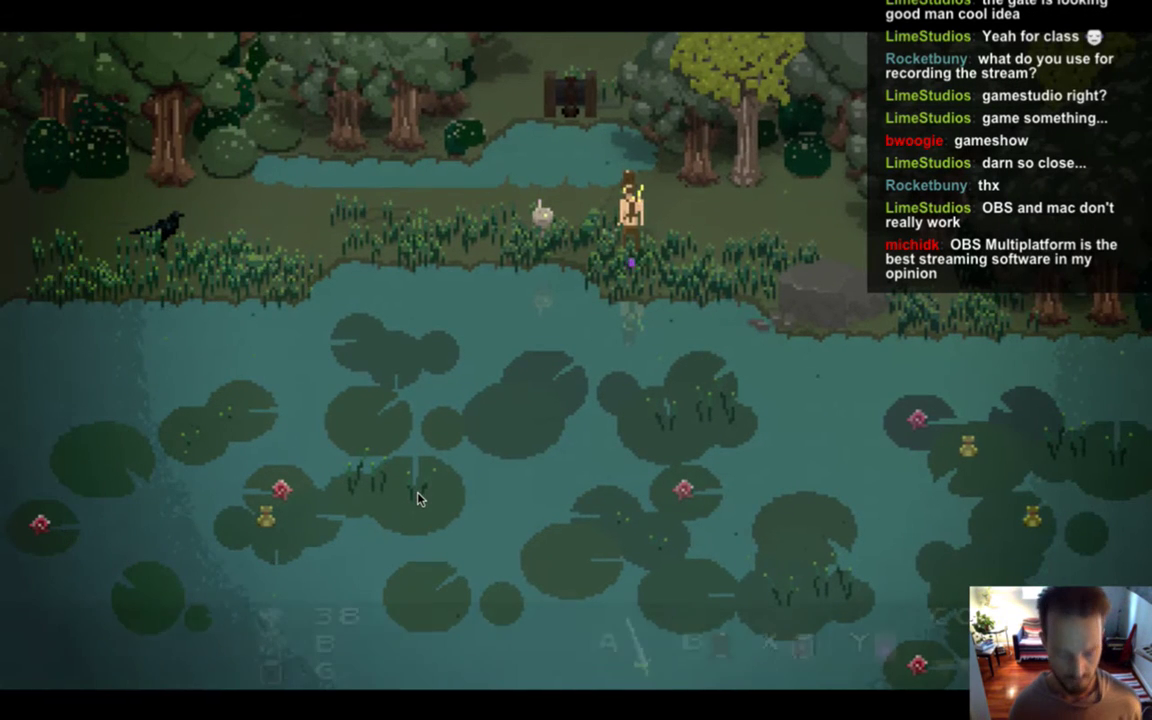
# Walk the character back and forth along the pond bank to check the gate switch, and quit the game.
pyautogui.press('Left')
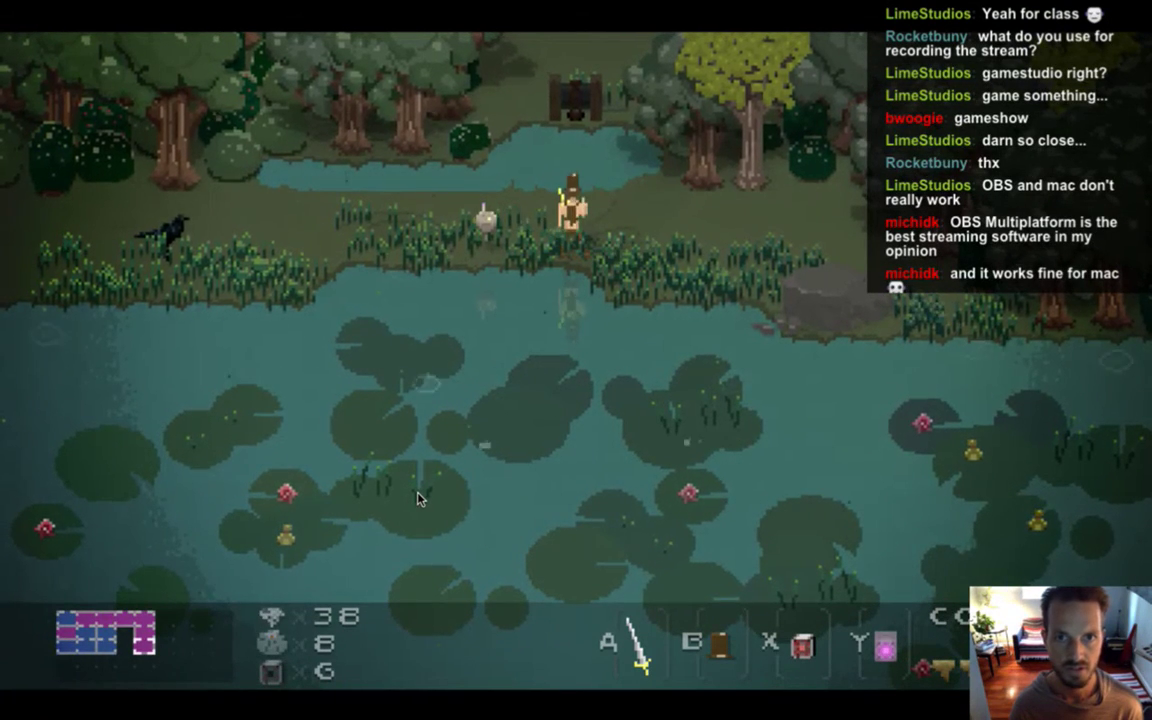
pyautogui.press('Left')
pyautogui.press('Left')
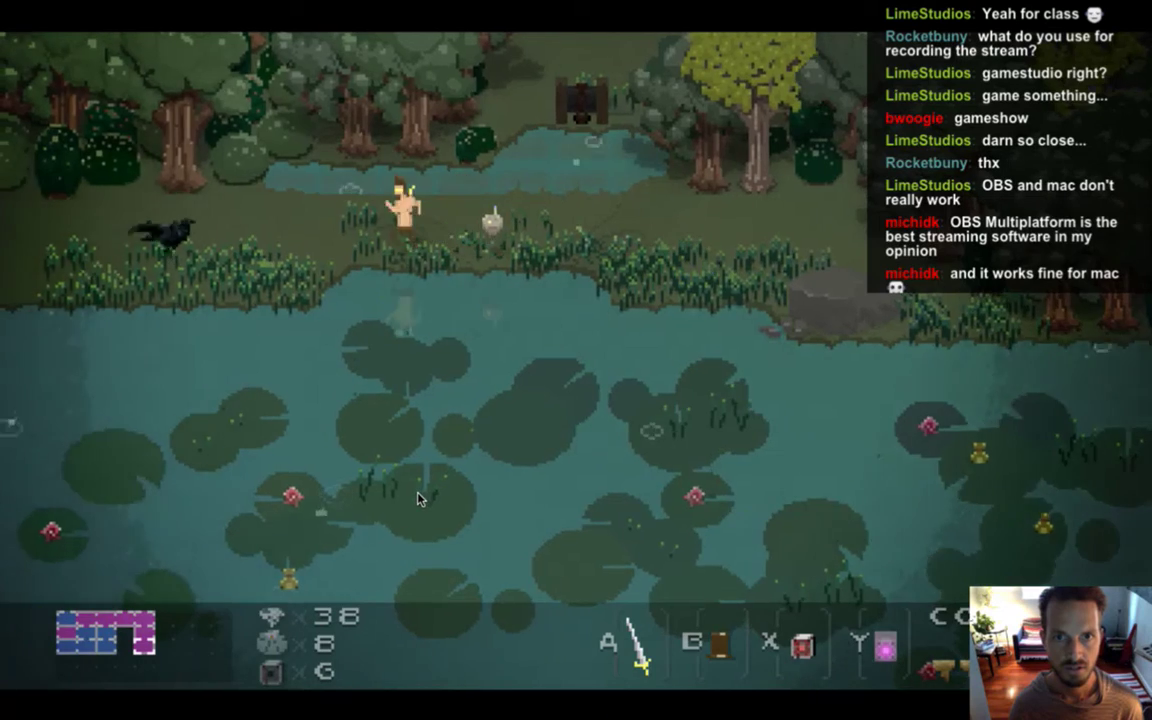
pyautogui.press('Right')
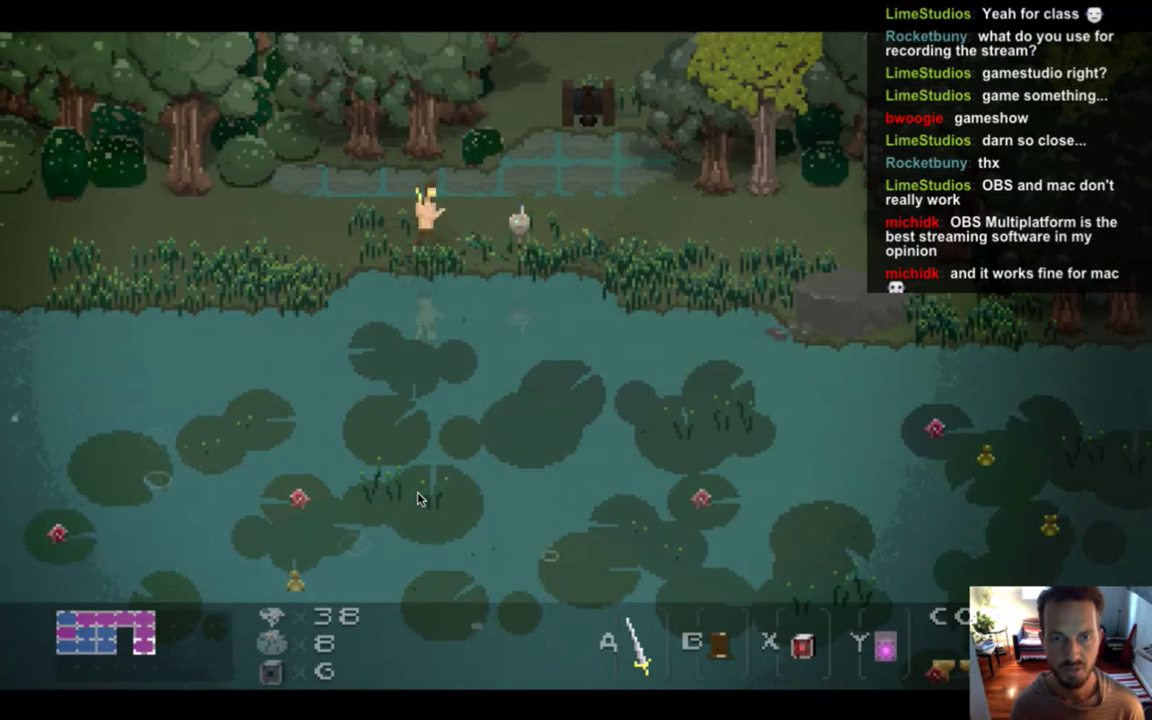
pyautogui.press('Left')
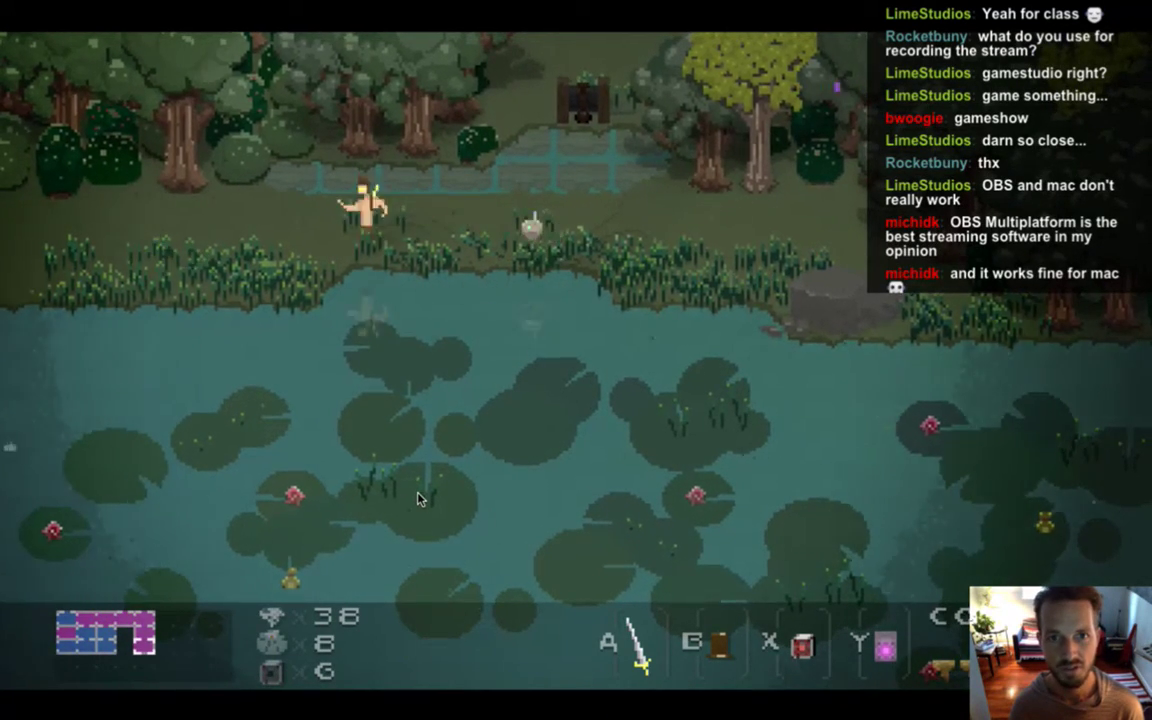
pyautogui.press('super+q')
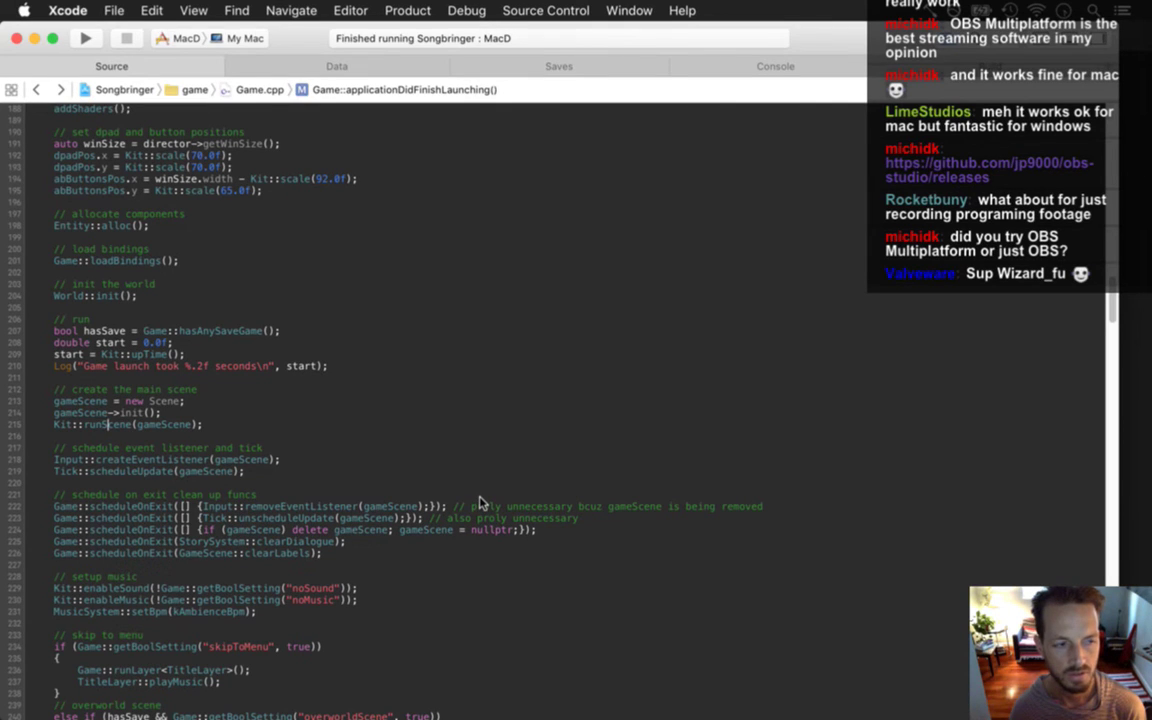
# Close the empty Safari window after opening it, and launch OBS from the Applications folder.
pyautogui.click(1138, 170)
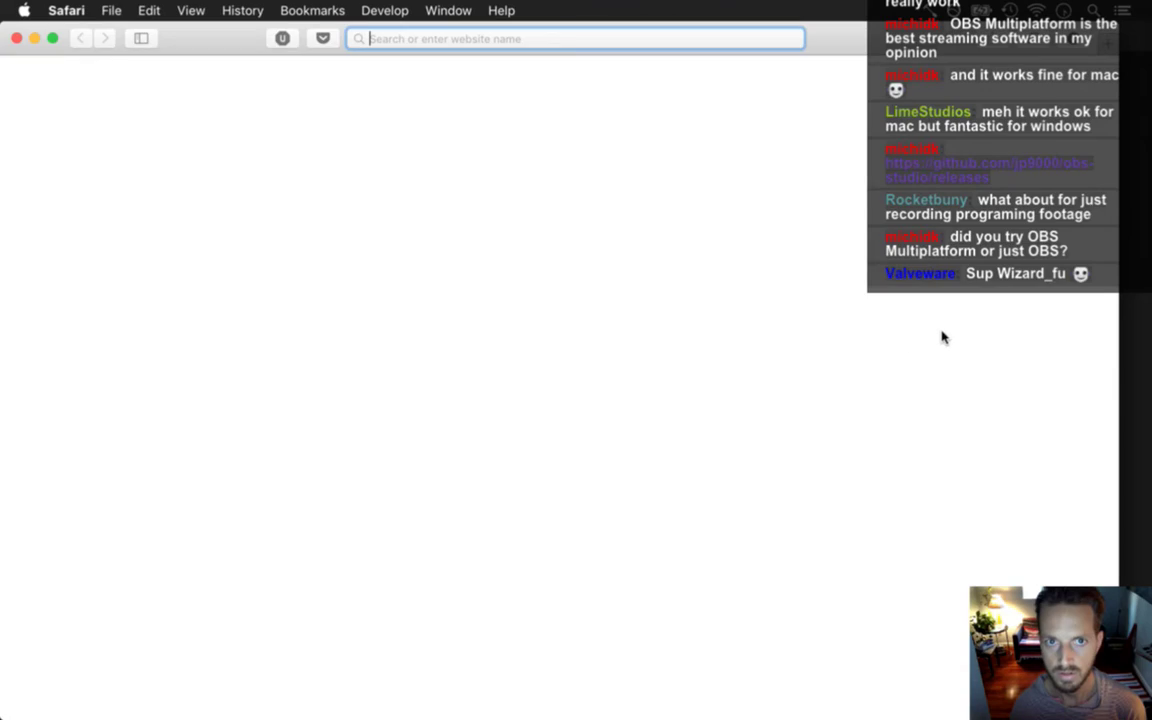
pyautogui.press('super+w')
pyautogui.moveTo(1138, 447)
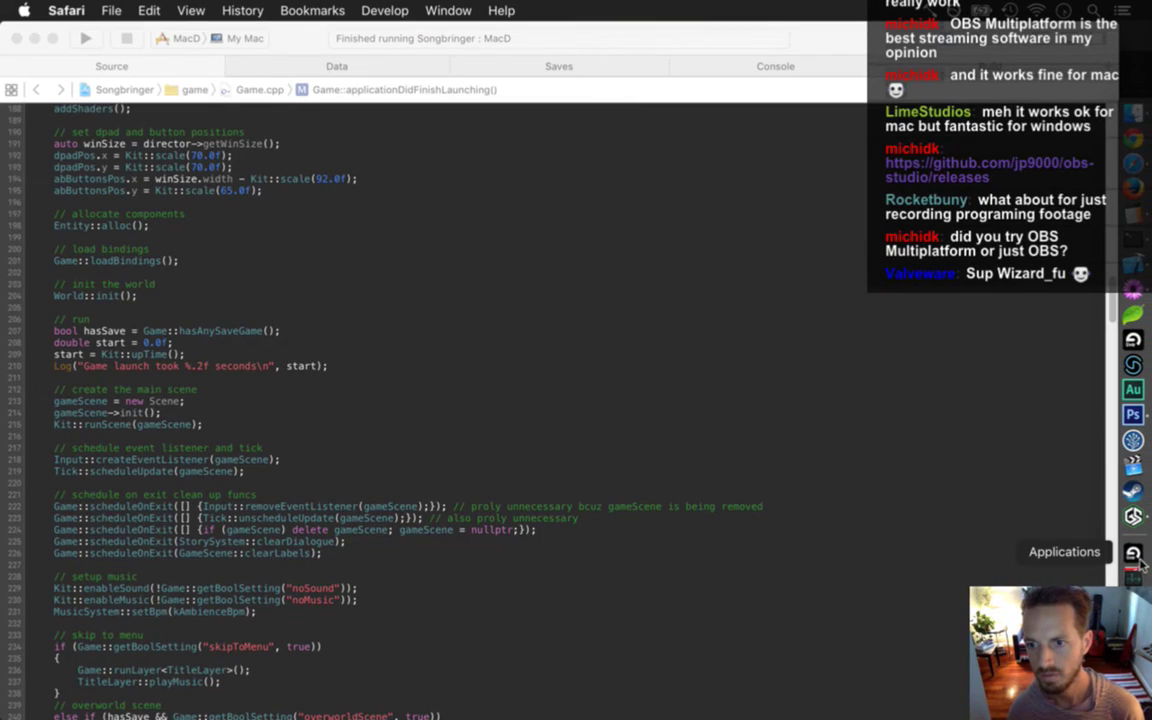
pyautogui.click(1140, 565)
pyautogui.scroll(-3, 790, 400)
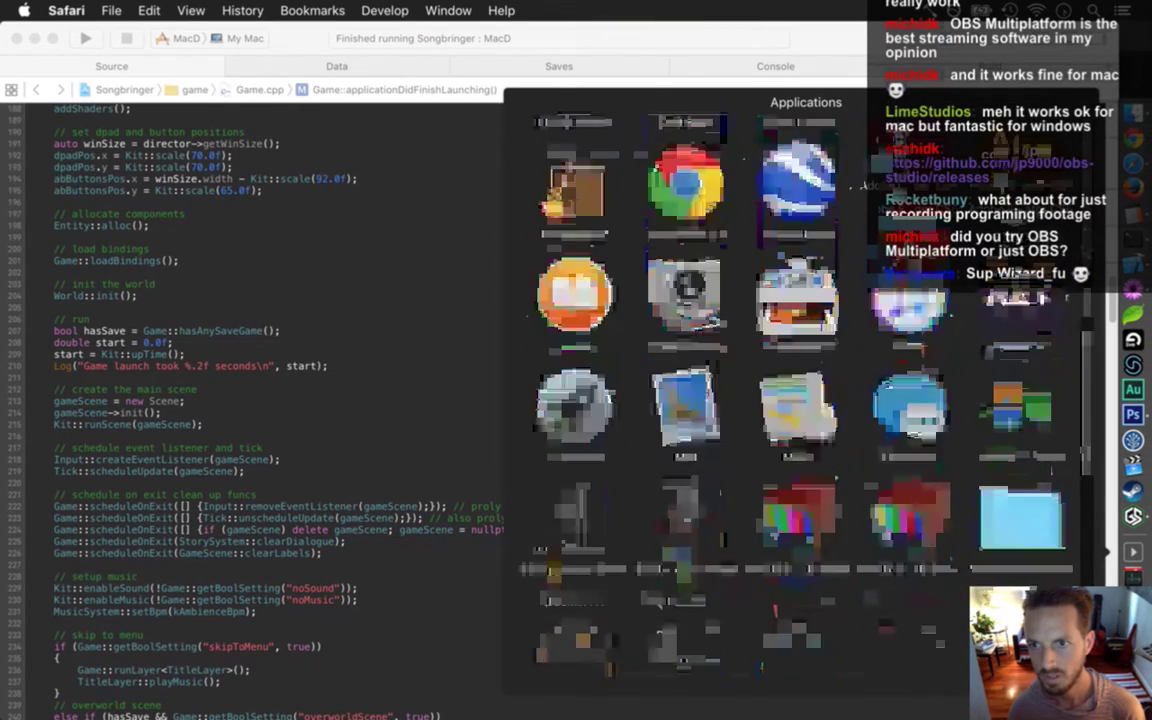
pyautogui.scroll(-8, 790, 400)
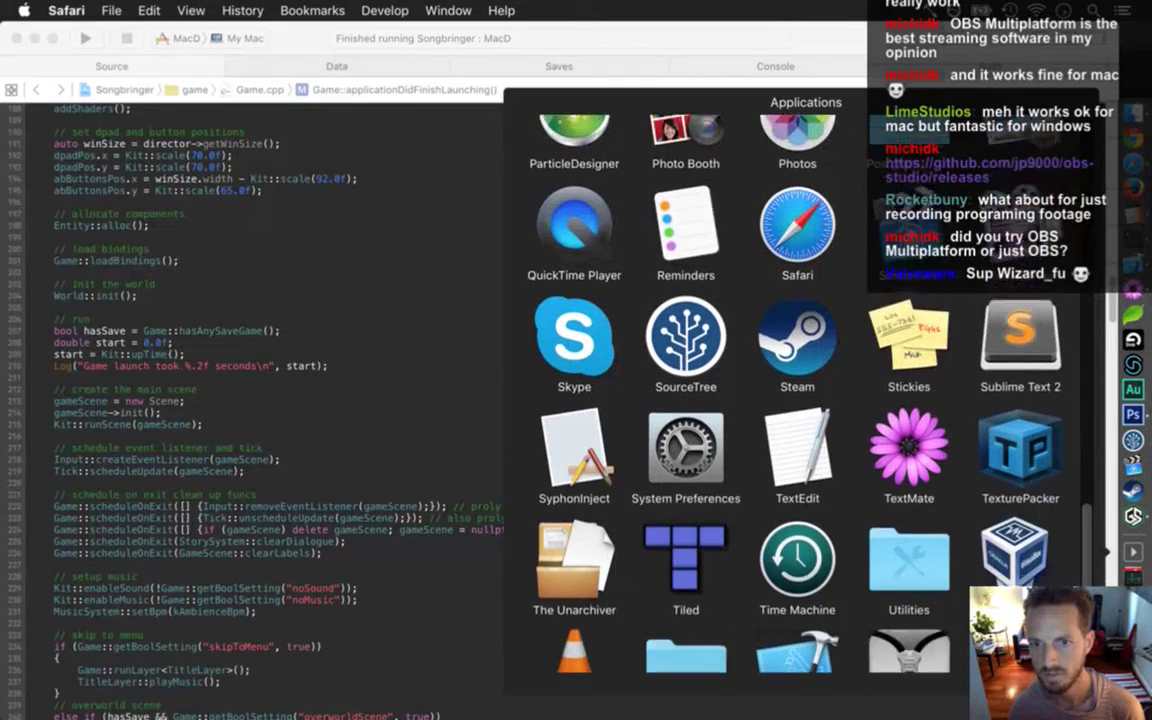
pyautogui.scroll(-2, 790, 400)
pyautogui.scroll(8, 790, 400)
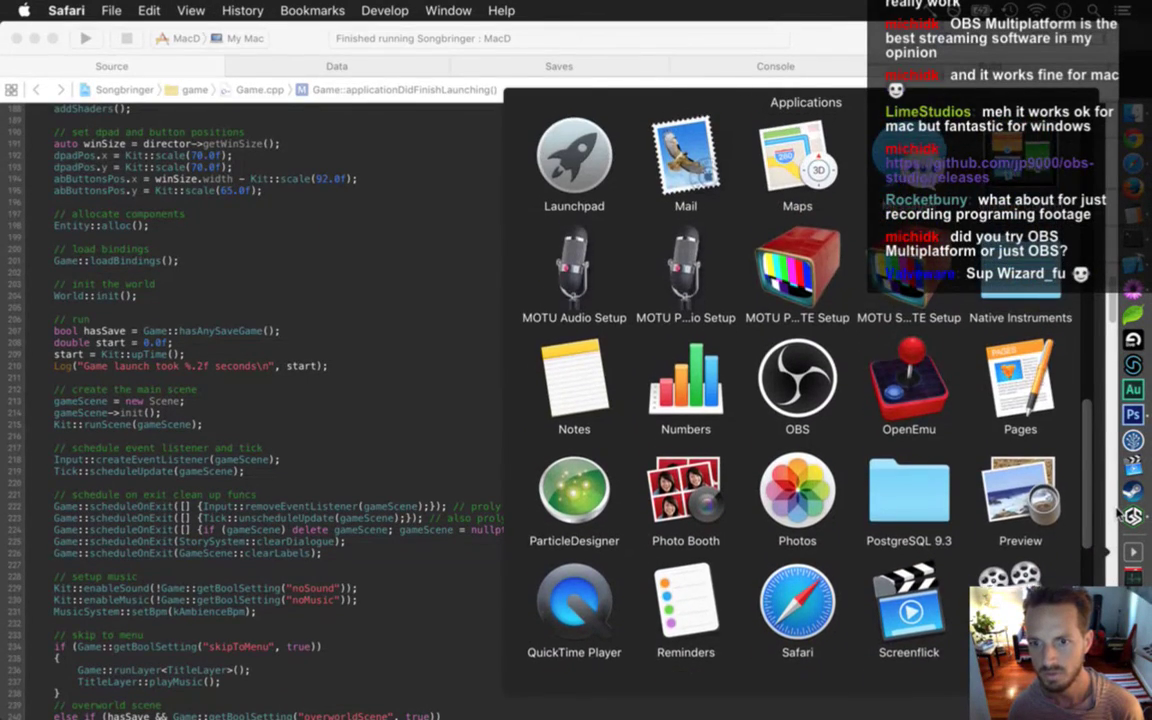
pyautogui.scroll(2, 733, 394)
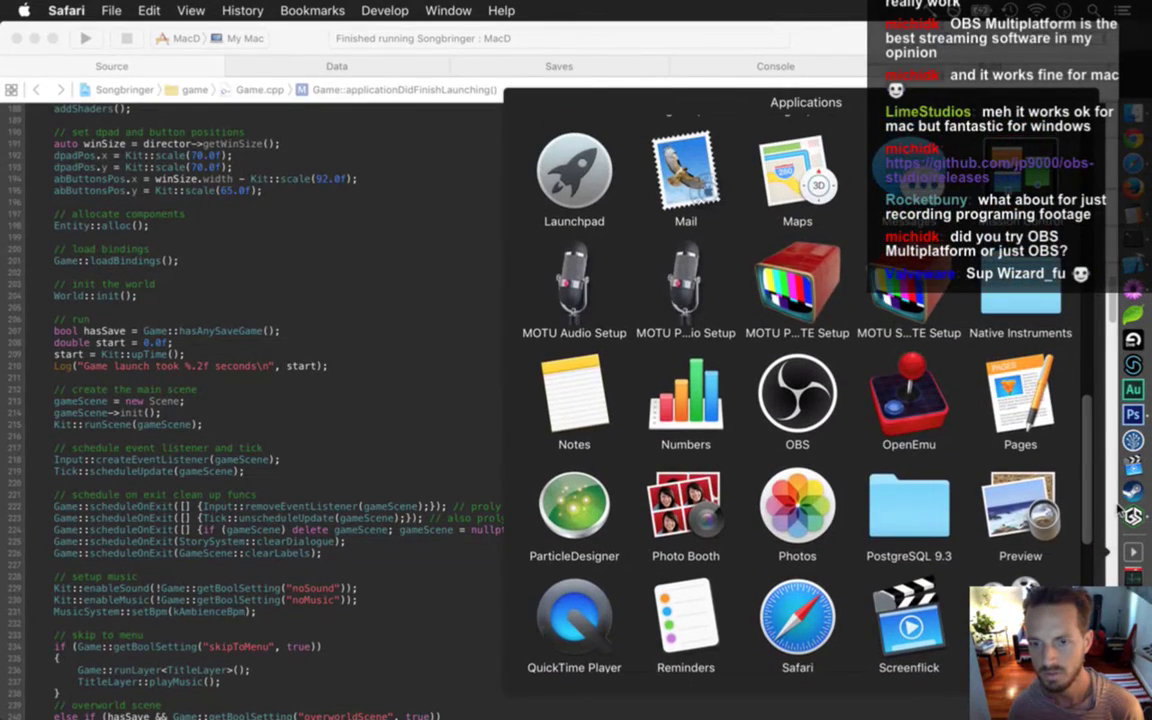
pyautogui.click(808, 393)
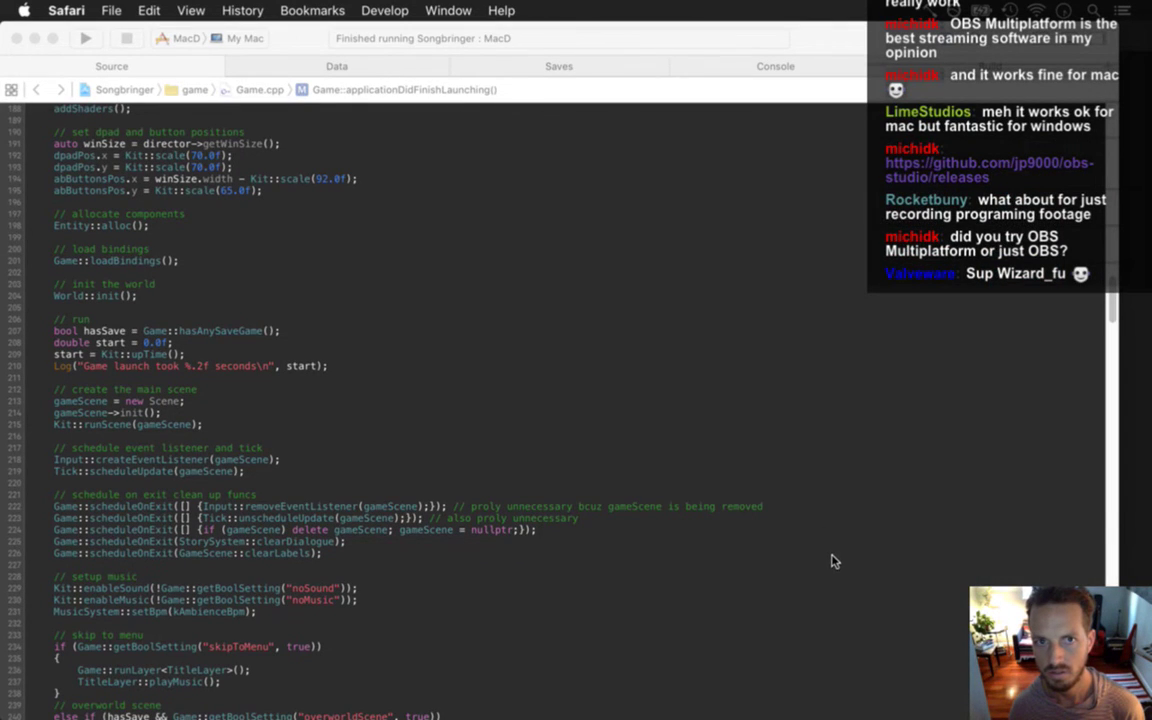
# Bring up the Gameshow streaming window, and switch to OBS.
pyautogui.moveTo(1148, 527)
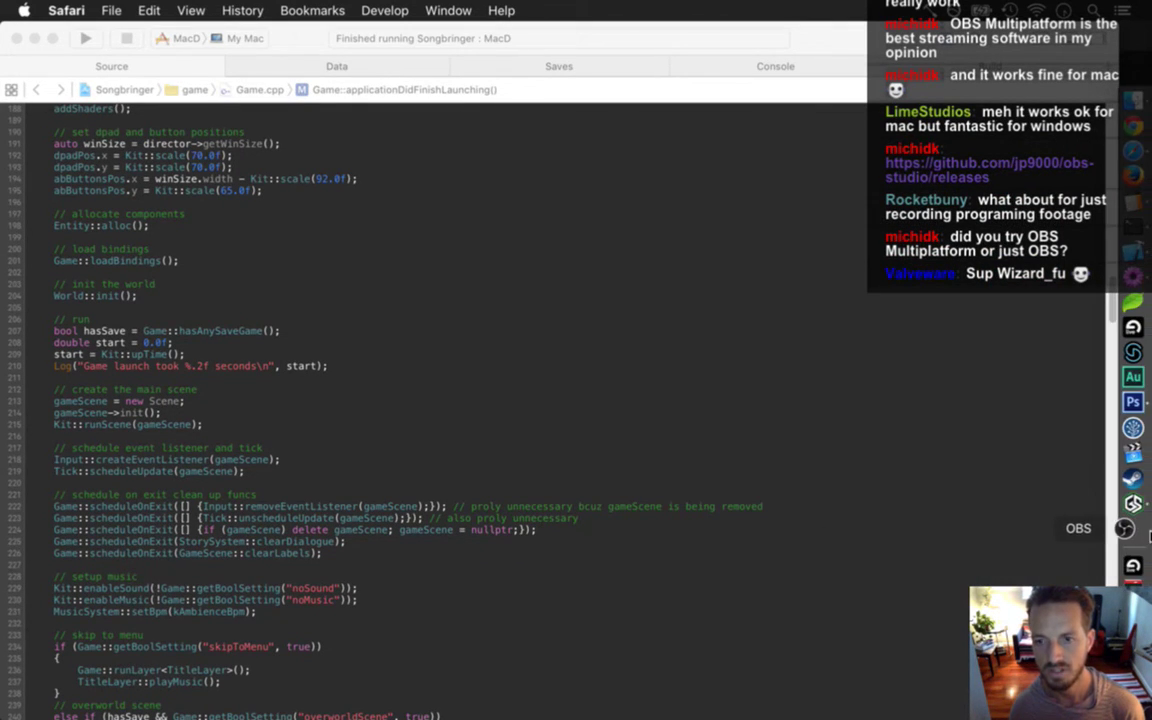
pyautogui.click(1133, 504)
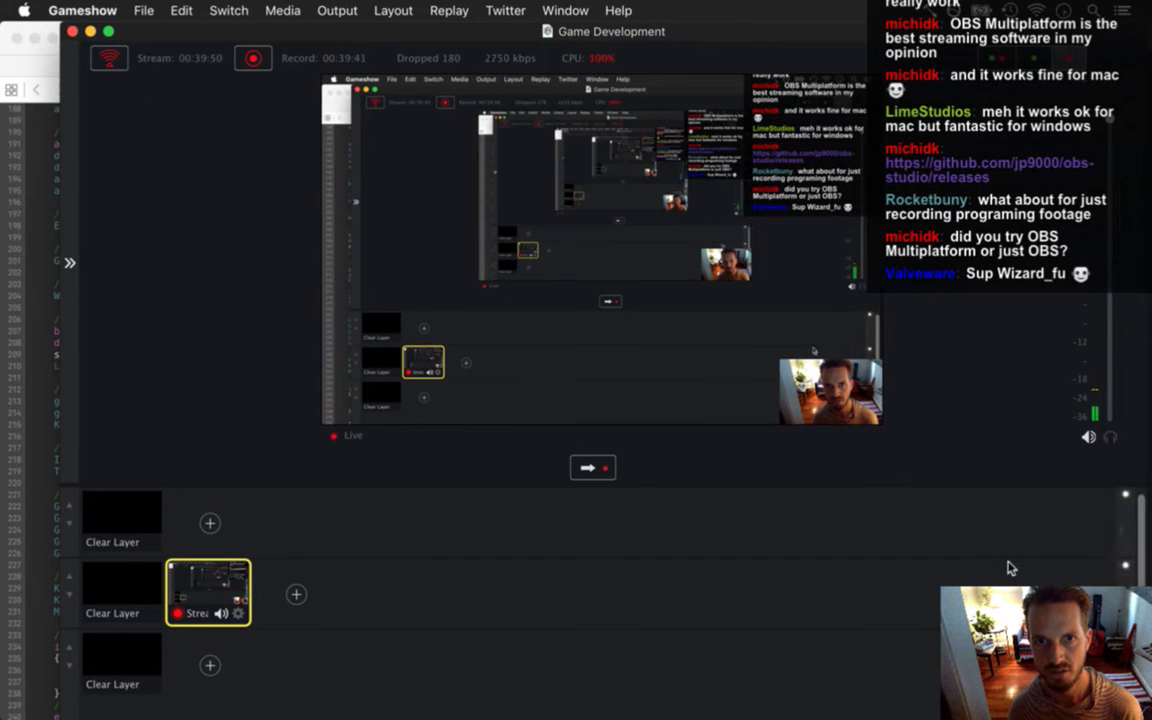
pyautogui.press('super+Tab')
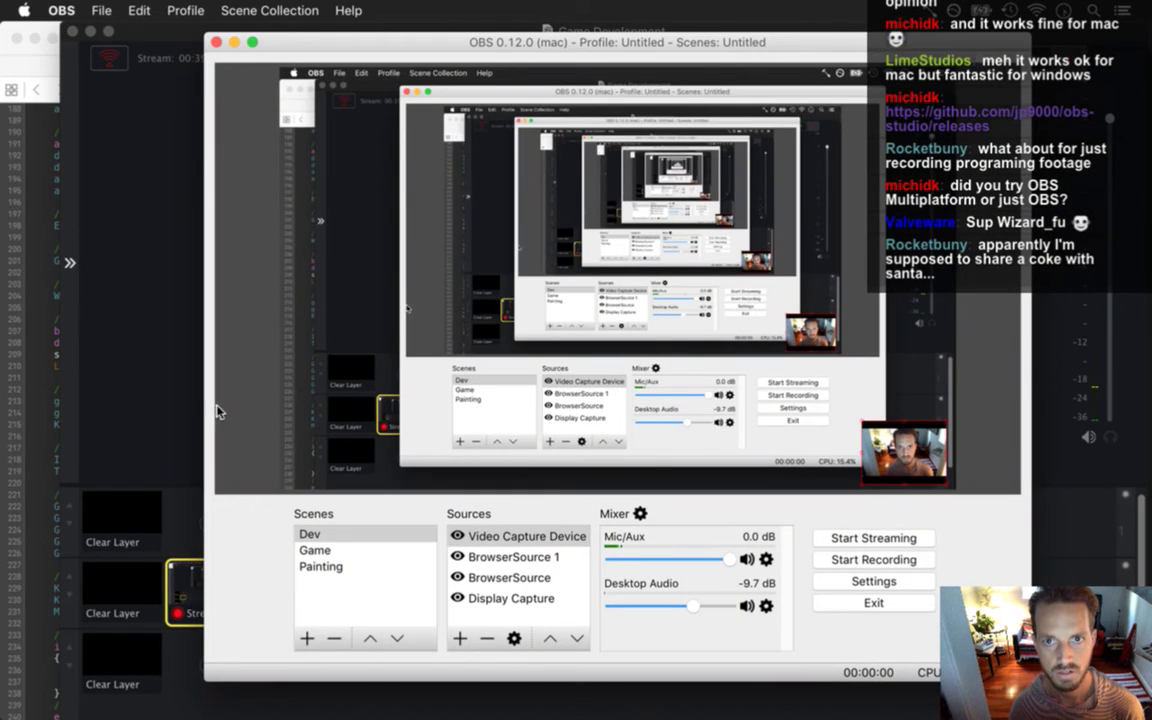
# Look through the OBS menus and its stream, output and audio settings, and close the settings unchanged.
pyautogui.click(61, 10)
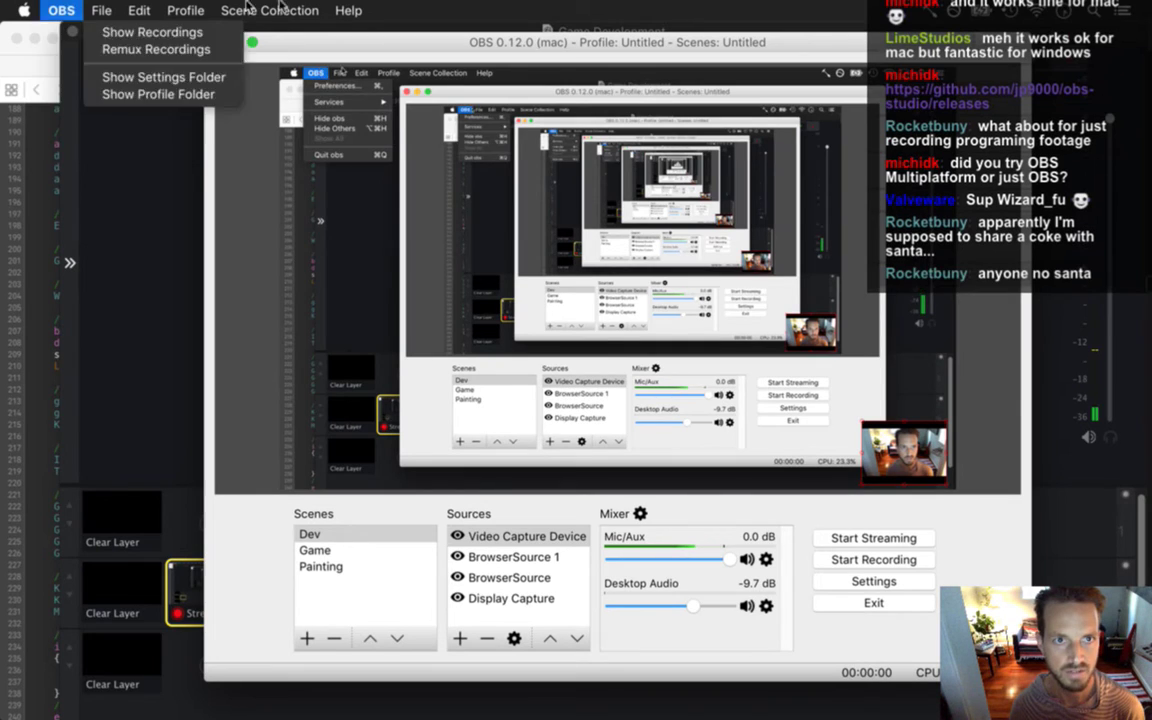
pyautogui.moveTo(348, 10)
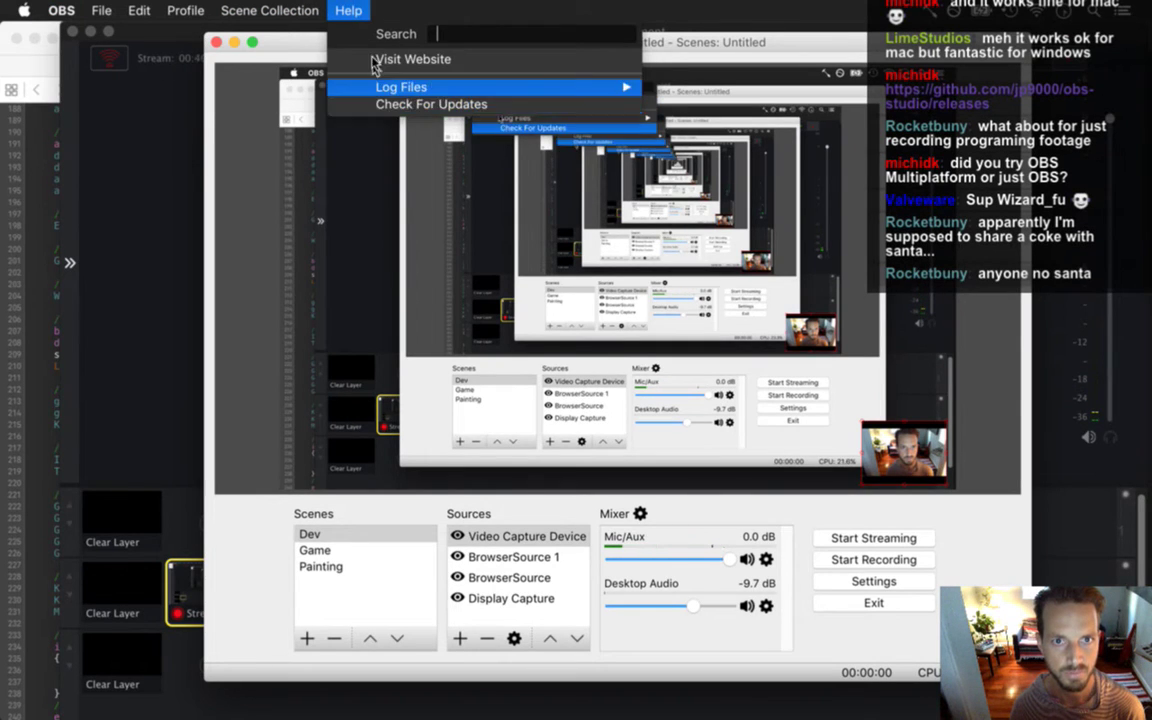
pyautogui.moveTo(60, 12)
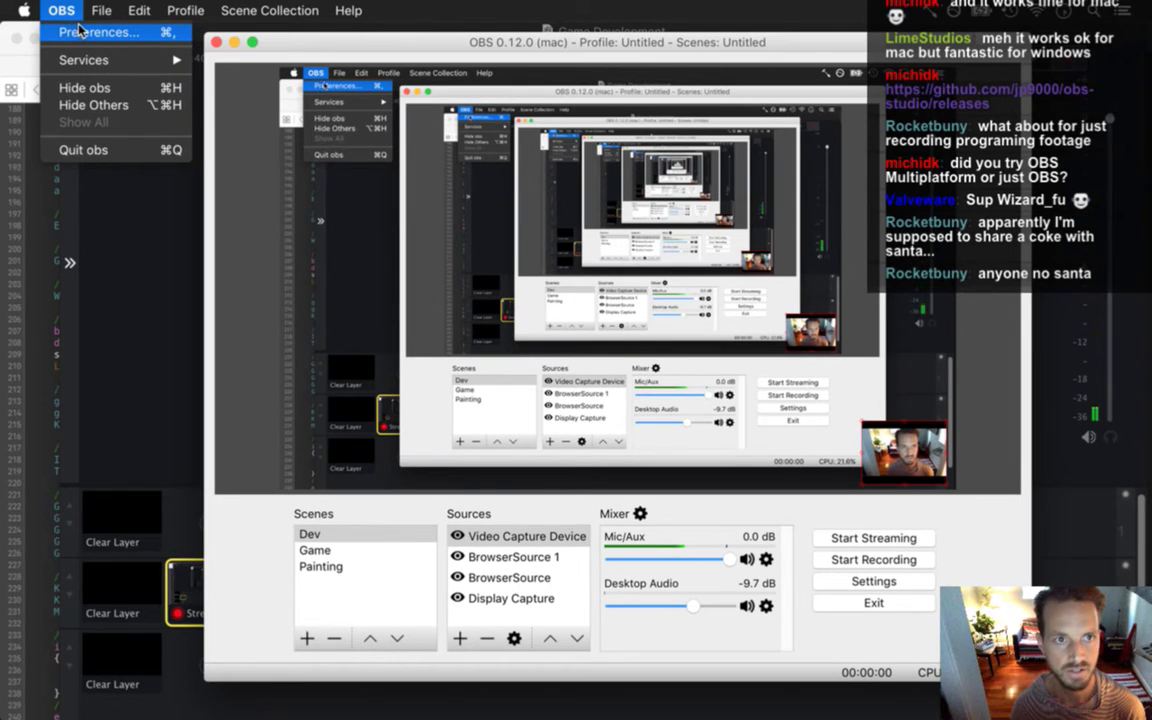
pyautogui.click(72, 33)
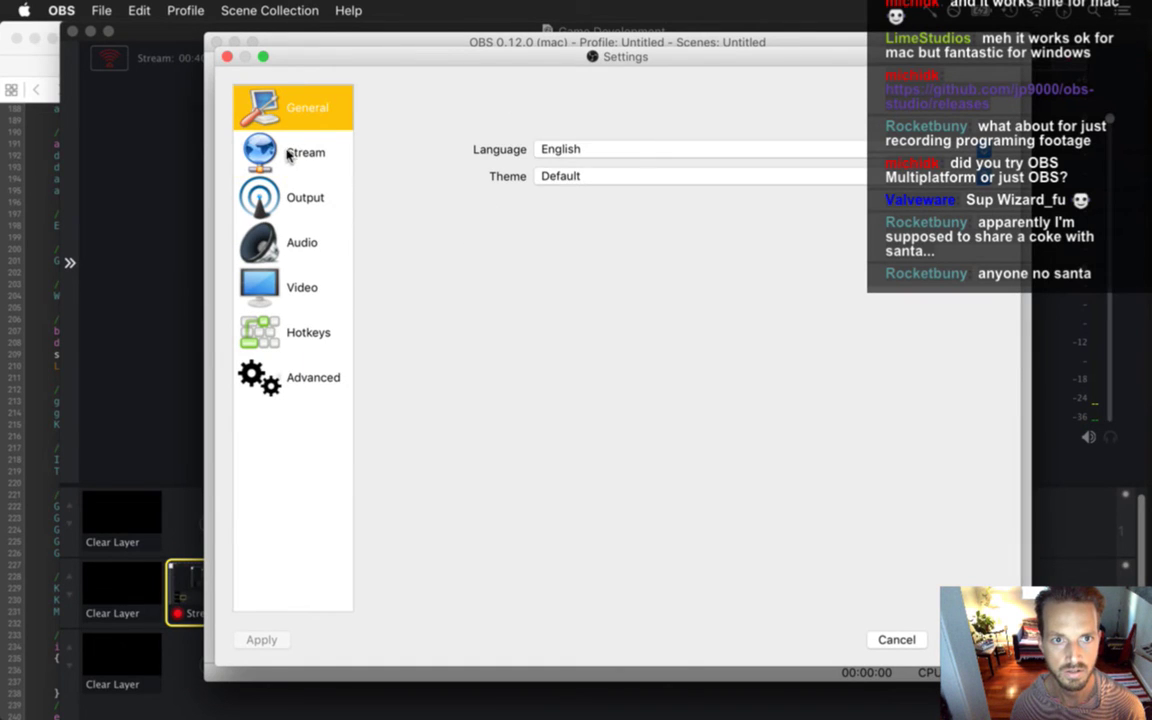
pyautogui.click(289, 155)
pyautogui.click(302, 194)
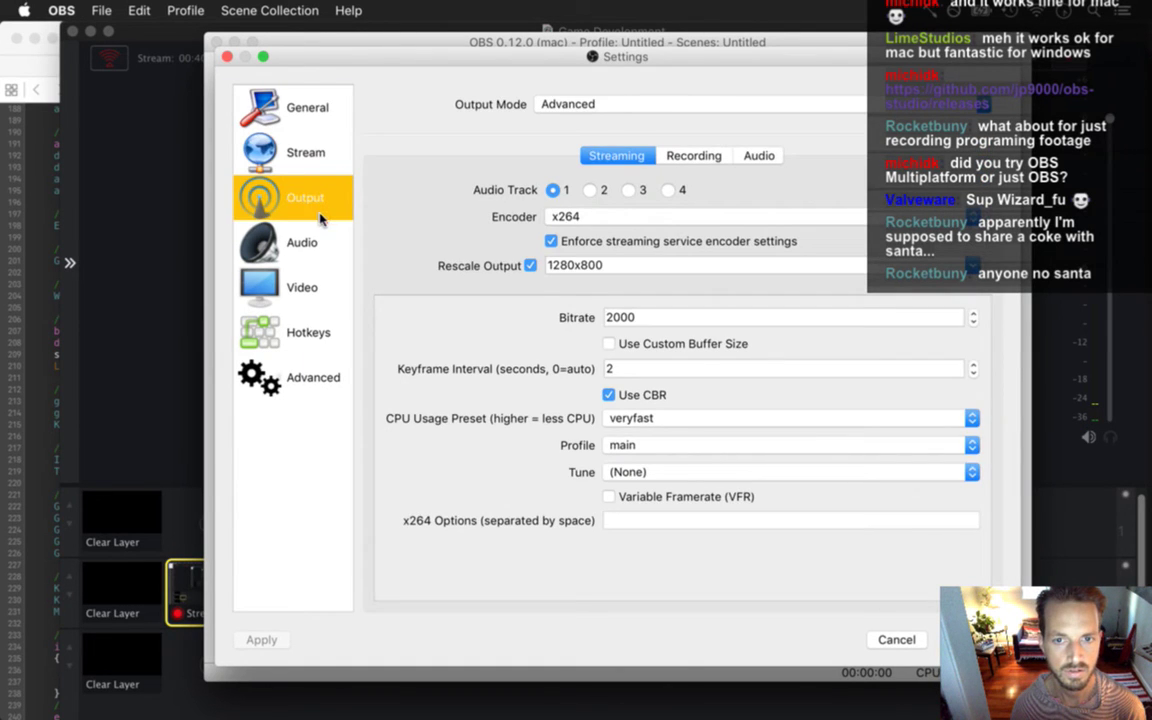
pyautogui.click(302, 243)
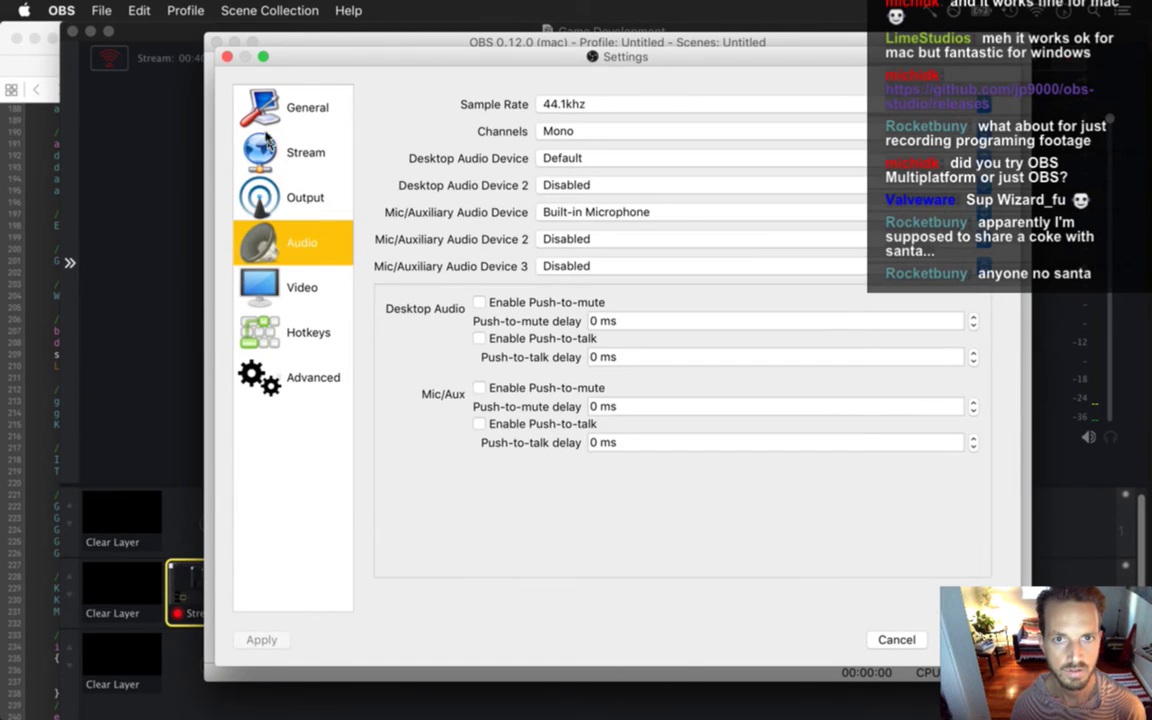
pyautogui.click(227, 57)
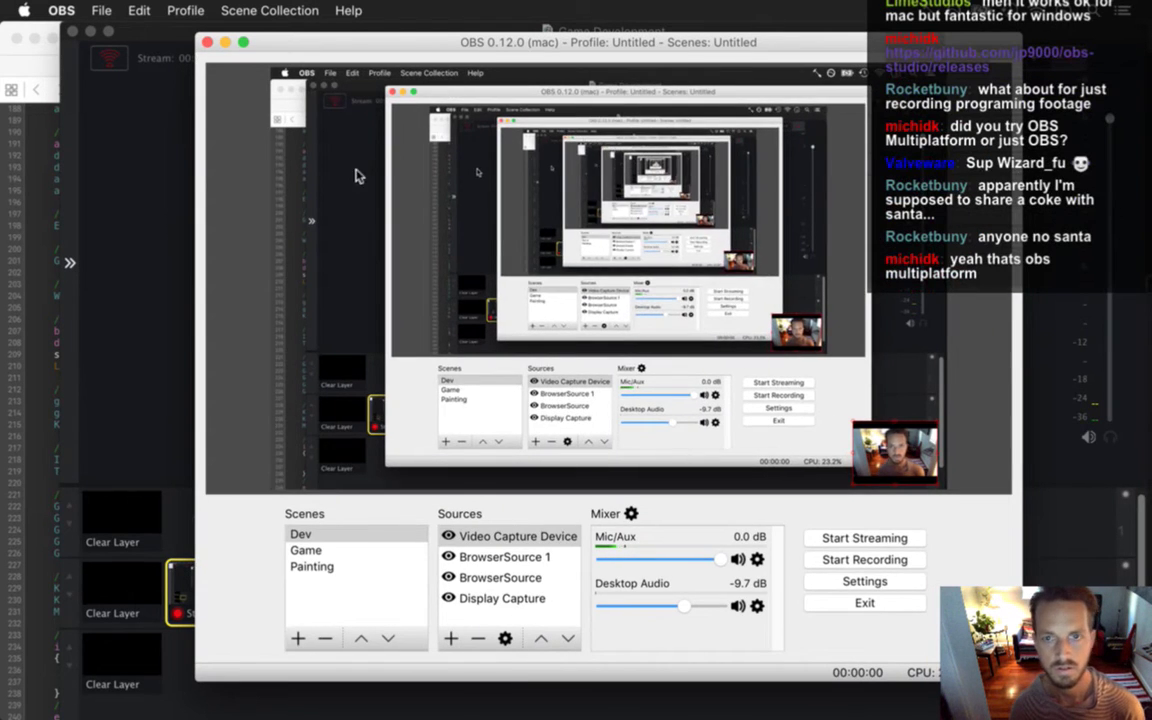
# Quit OBS and minimise the Gameshow window.
pyautogui.press('super+q')
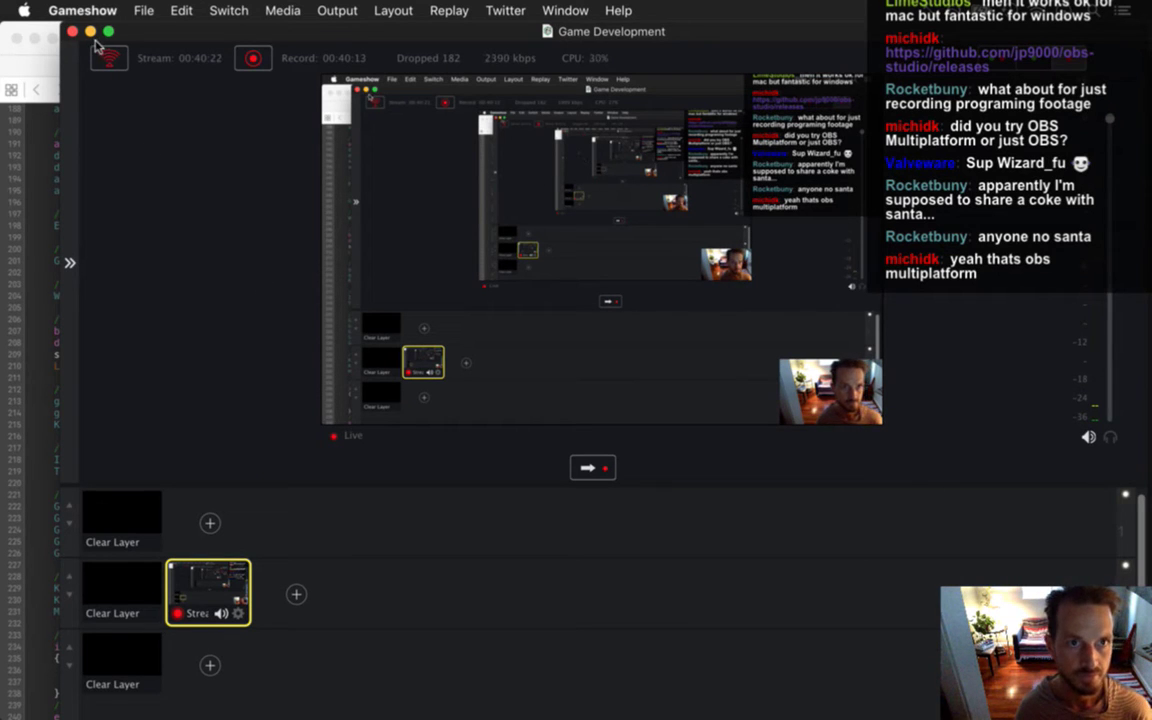
pyautogui.click(90, 31)
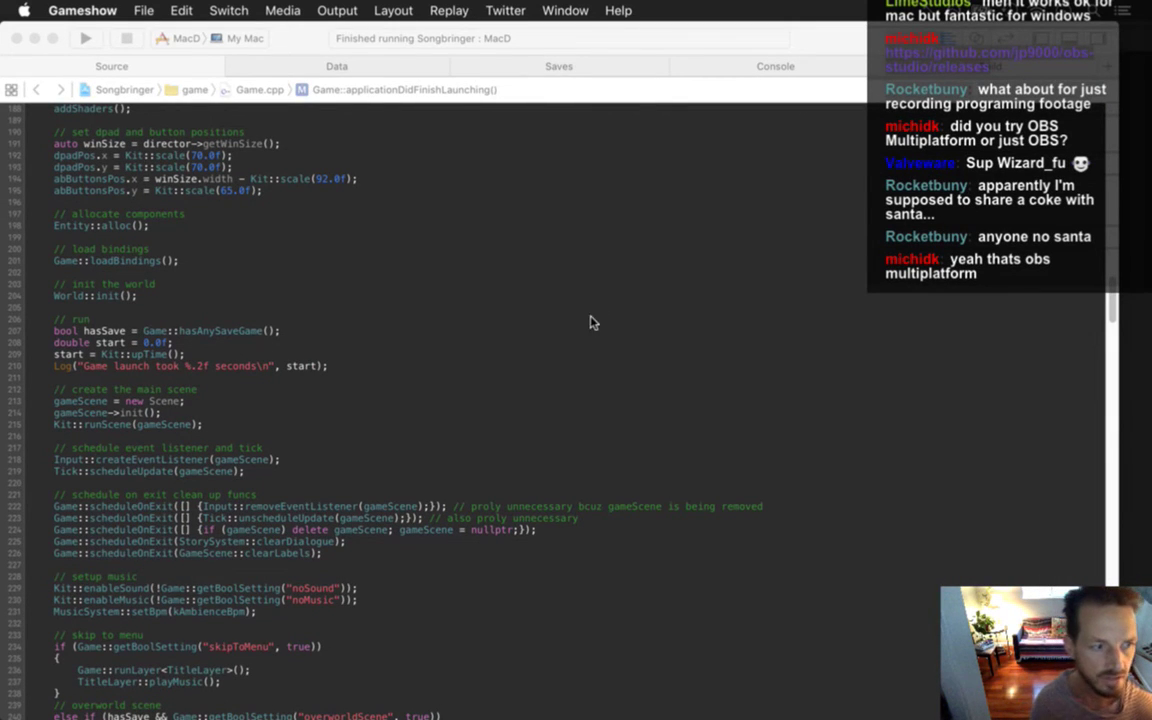
# Run the game again from Xcode, walk the character around near the gate switch, and quit the game.
pyautogui.press('super+Tab')
pyautogui.click(505, 405)
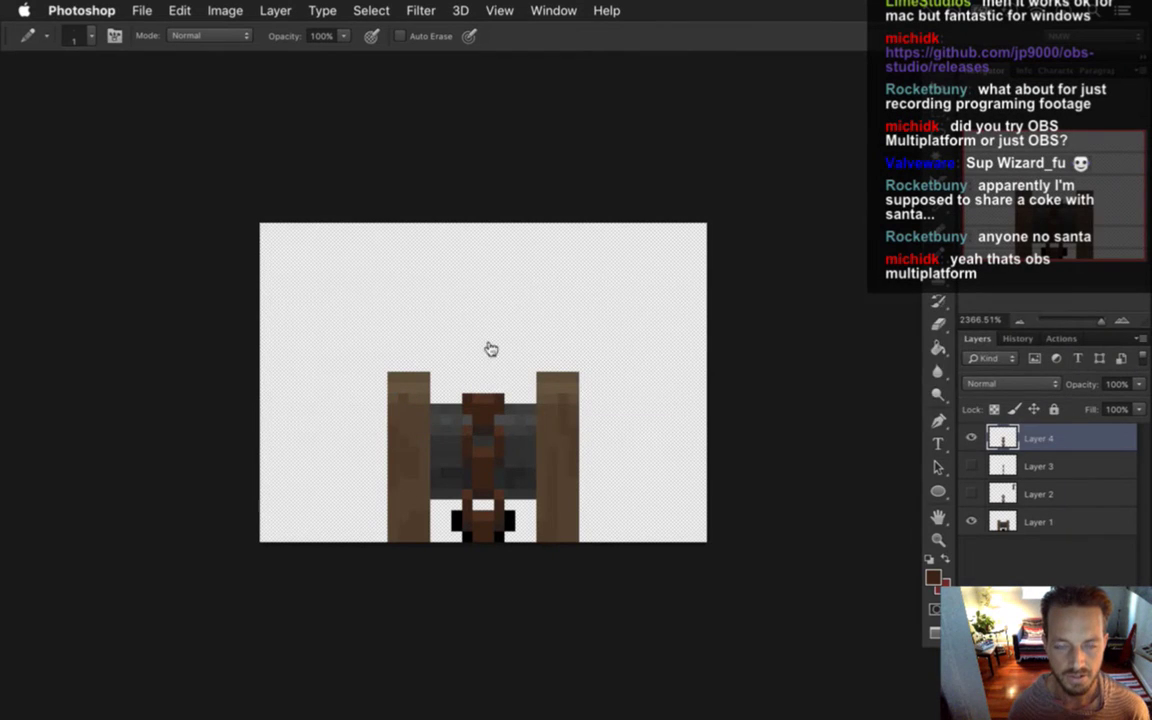
pyautogui.press('super+Tab')
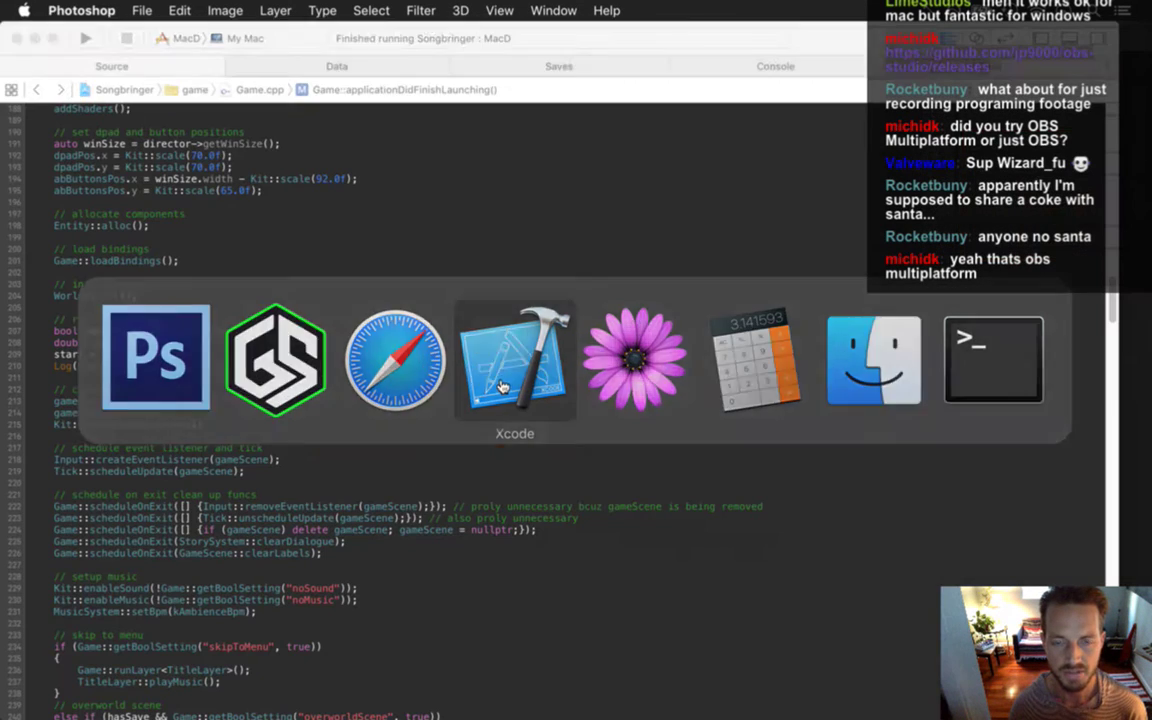
pyautogui.click(452, 350)
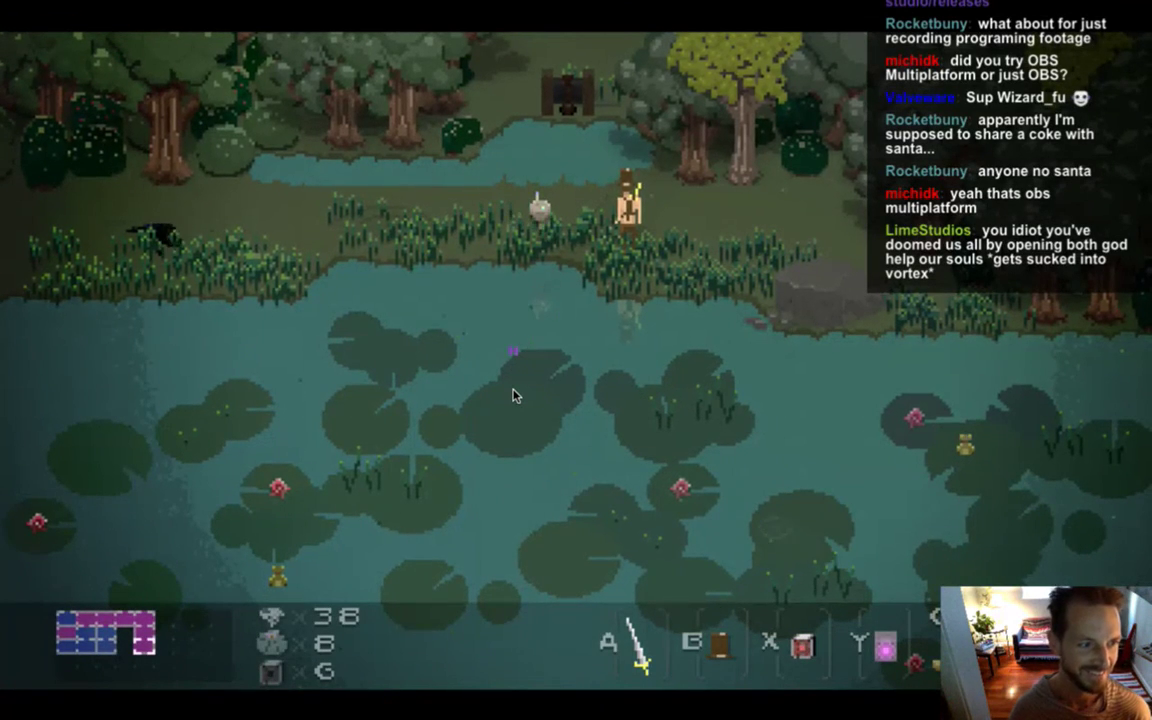
pyautogui.press('Left')
pyautogui.press('Right')
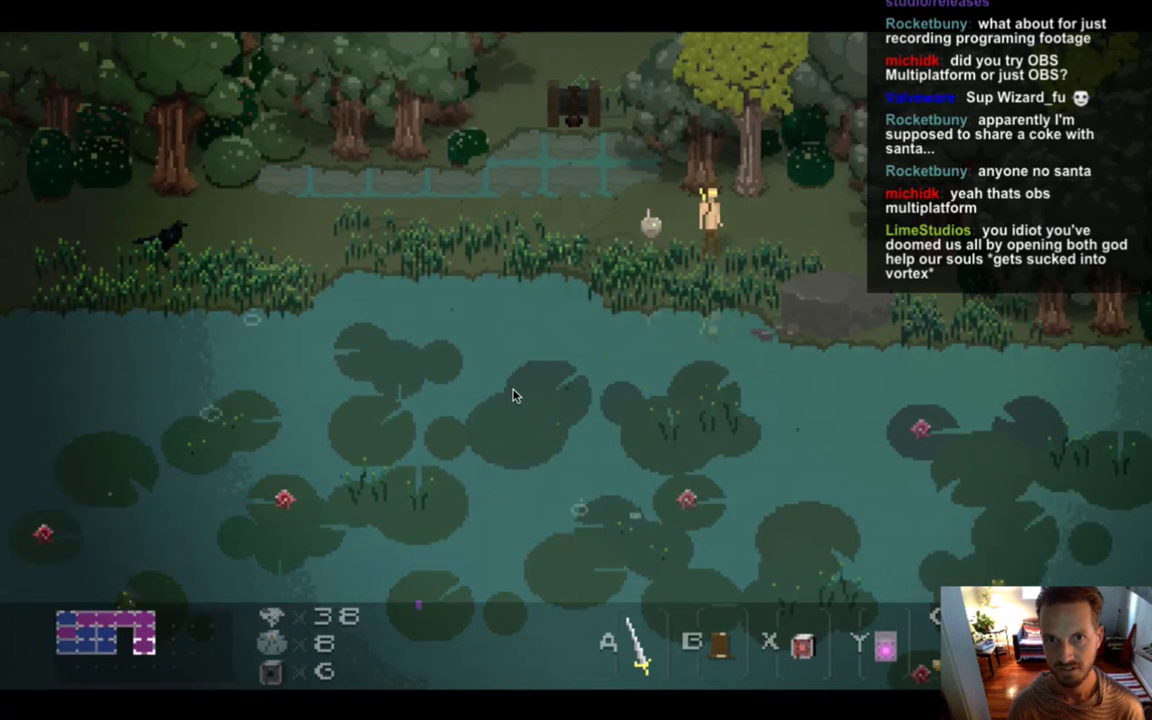
pyautogui.press('super+q')
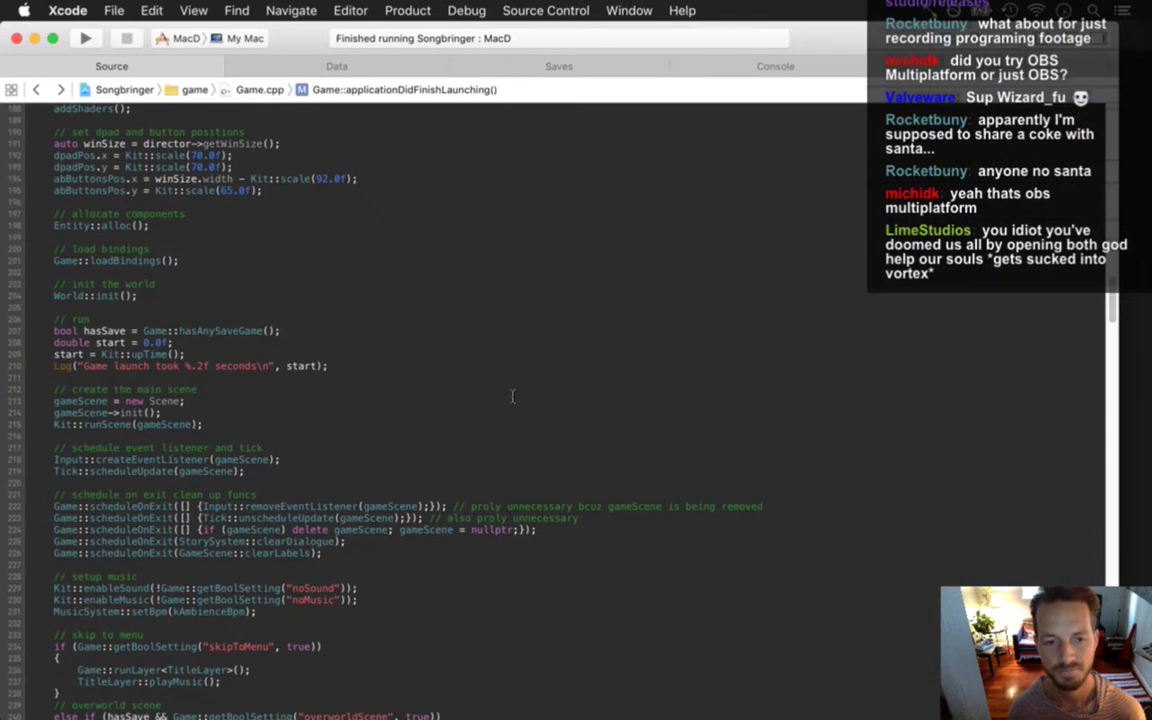
# Switch to Photoshop, hide Layer 4 with the chain, and make Layer 1 the active layer.
pyautogui.press('super+Tab')
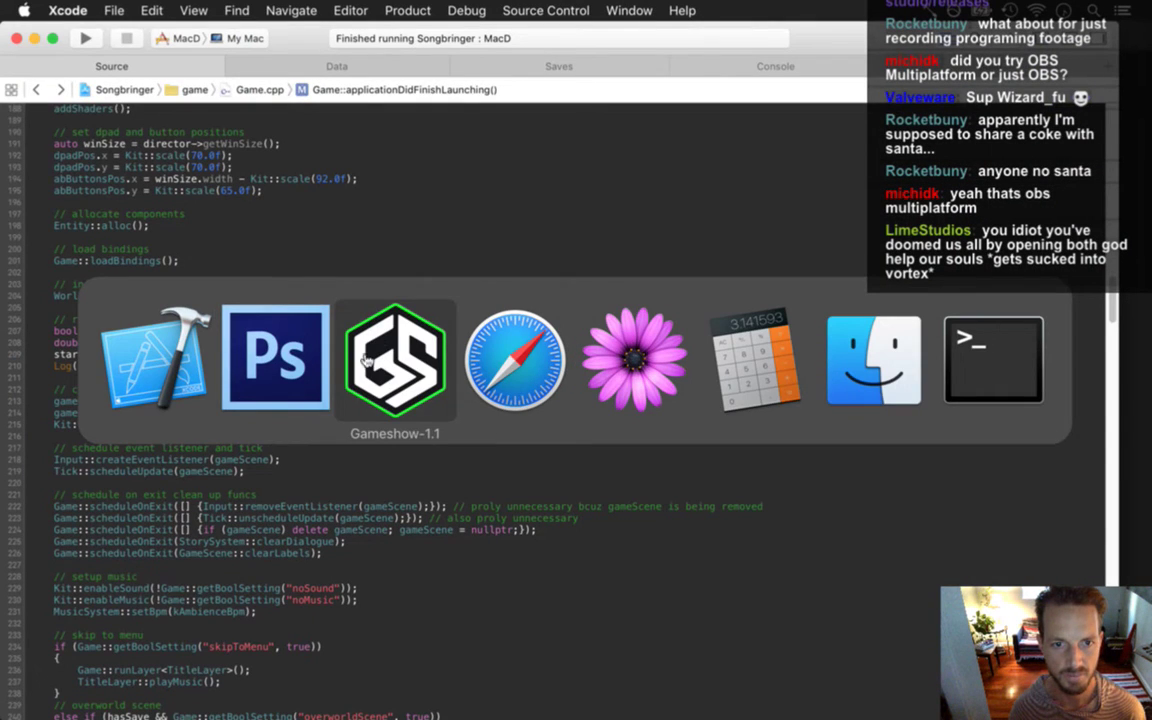
pyautogui.click(270, 330)
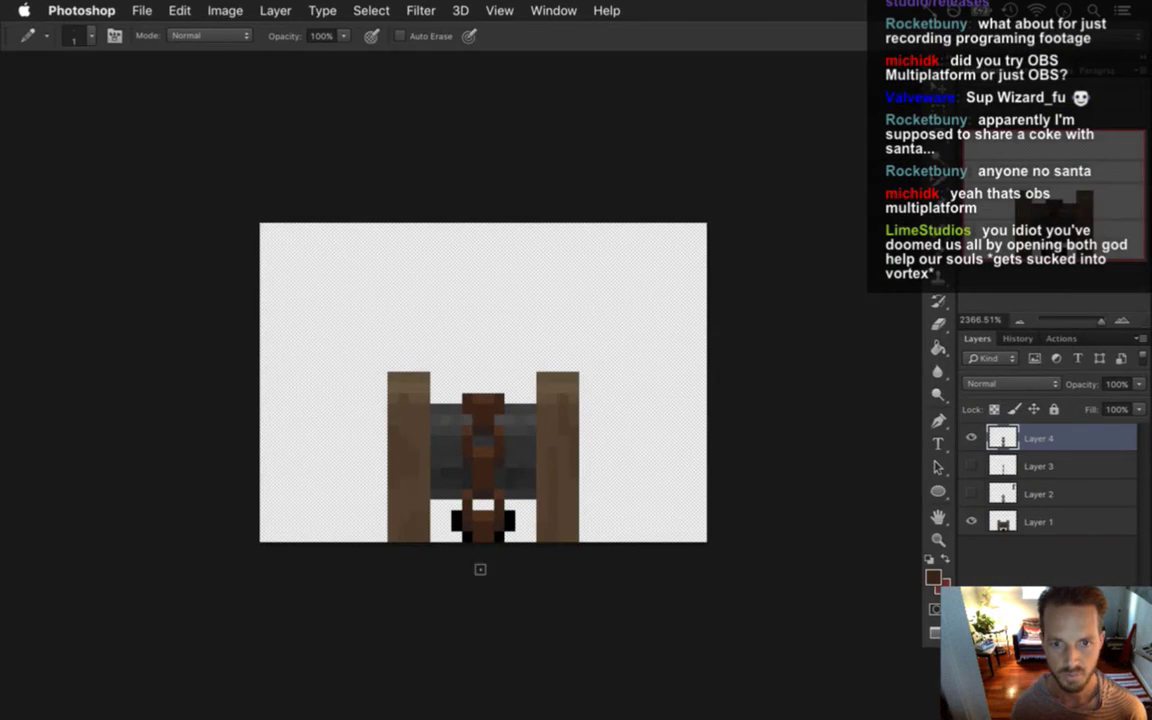
pyautogui.click(971, 438)
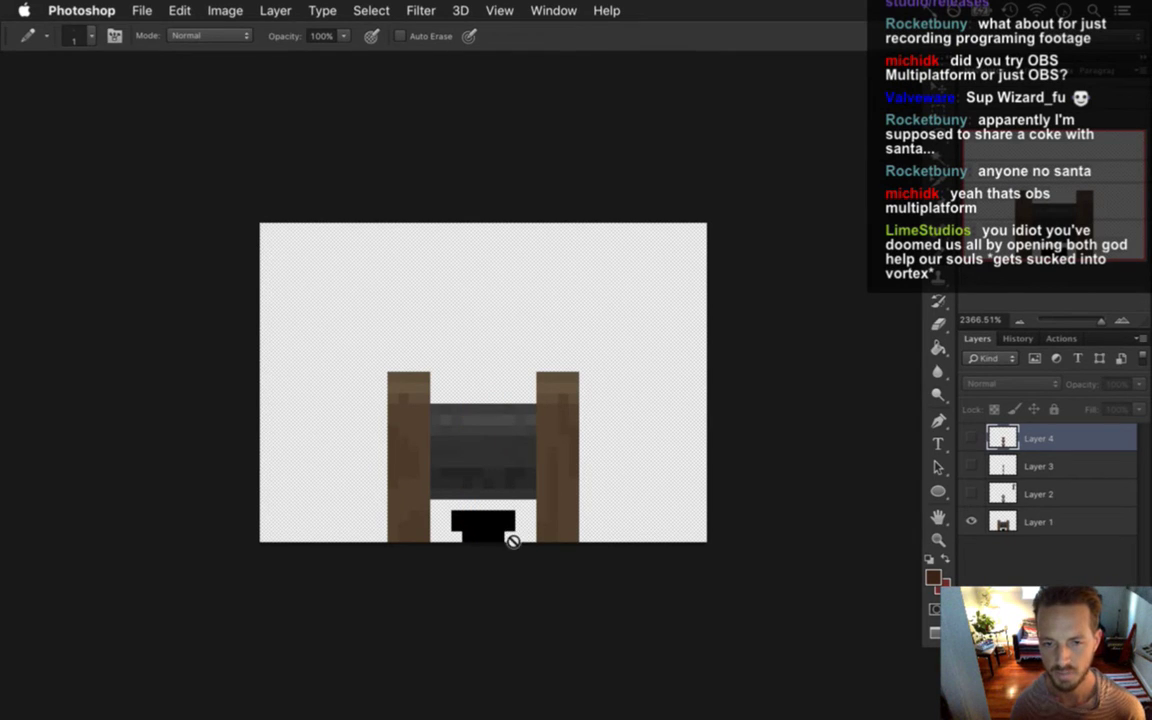
pyautogui.press('i')
pyautogui.click(1000, 521)
# Sample the brown of the wooden post and darken it to 19% brightness as the foreground colour.
pyautogui.click(479, 519)
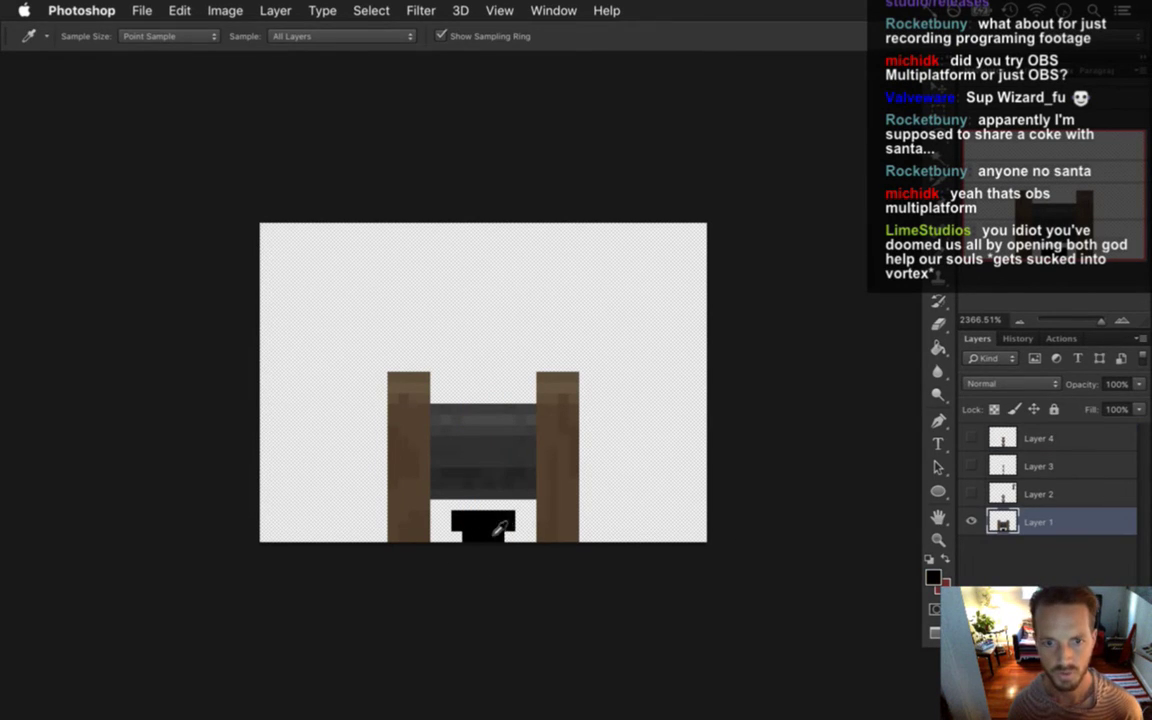
pyautogui.click(549, 518)
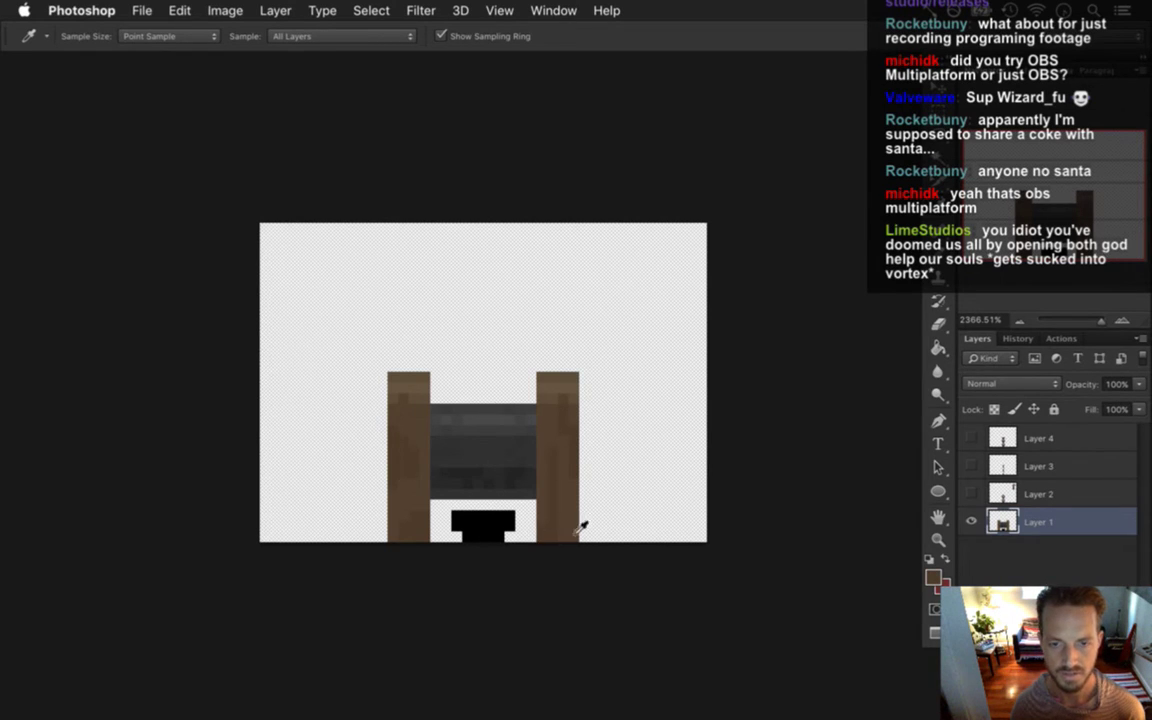
pyautogui.click(938, 578)
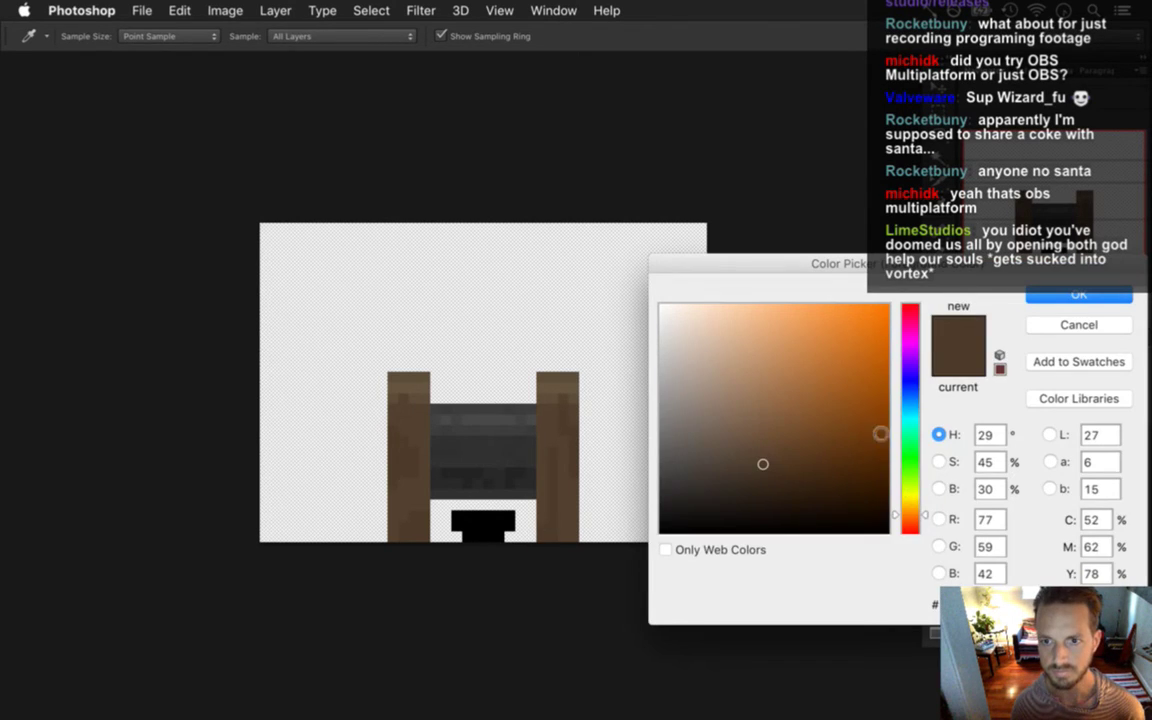
pyautogui.click(938, 489)
pyautogui.click(922, 463)
pyautogui.moveTo(922, 466); pyautogui.dragTo(924, 490)
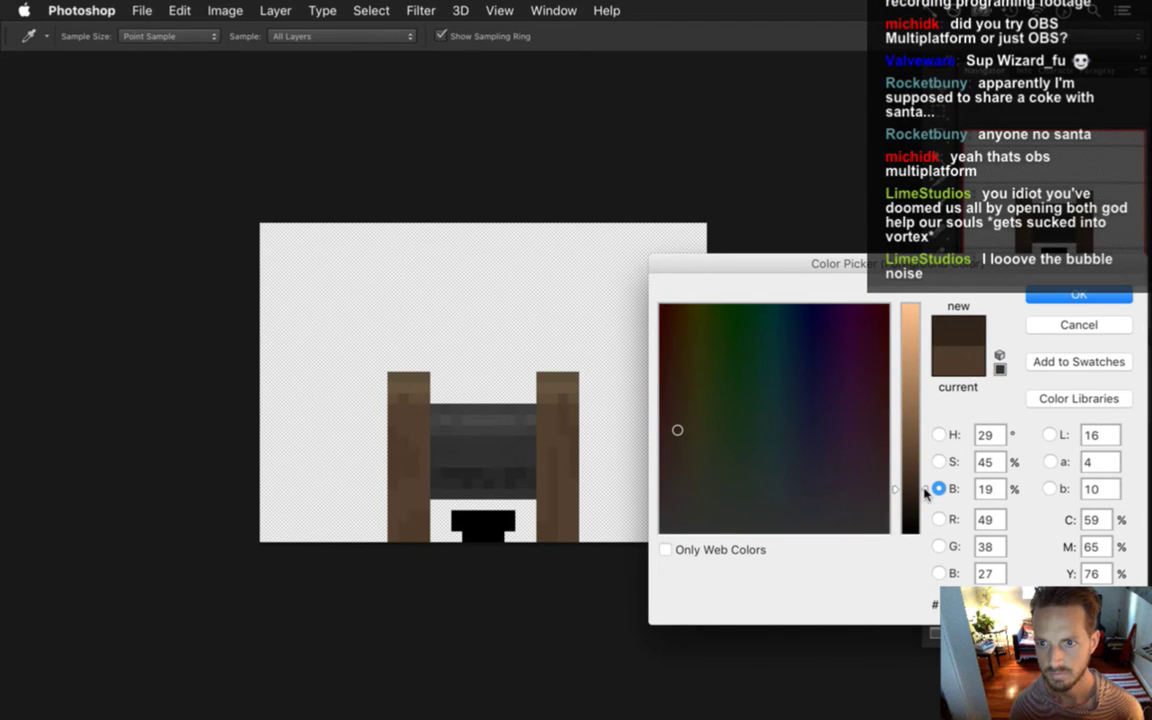
pyautogui.click(1079, 294)
# Pencil the dark brown along the top row of the black base, and open the foreground colour for editing.
pyautogui.press('b')
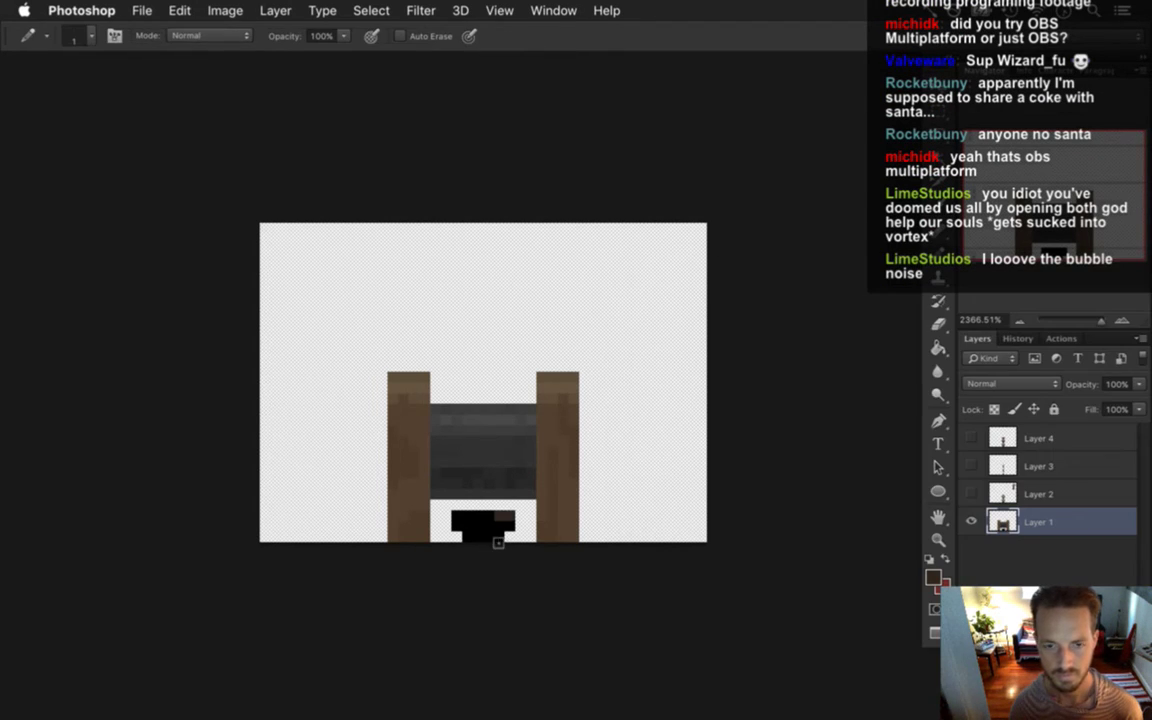
pyautogui.click(934, 579)
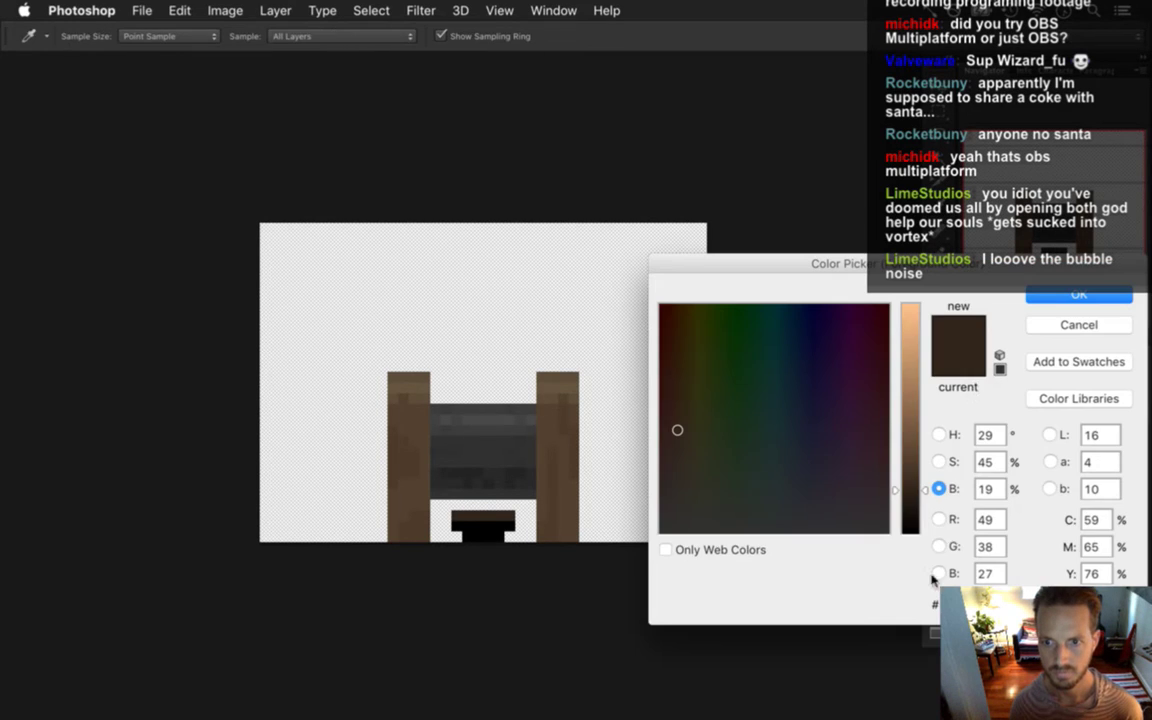
# Recolor the black pixels of the small block beneath the roller with a very dark brown of 29° hue and 45% saturation.
pyautogui.moveTo(926, 490); pyautogui.dragTo(924, 514)
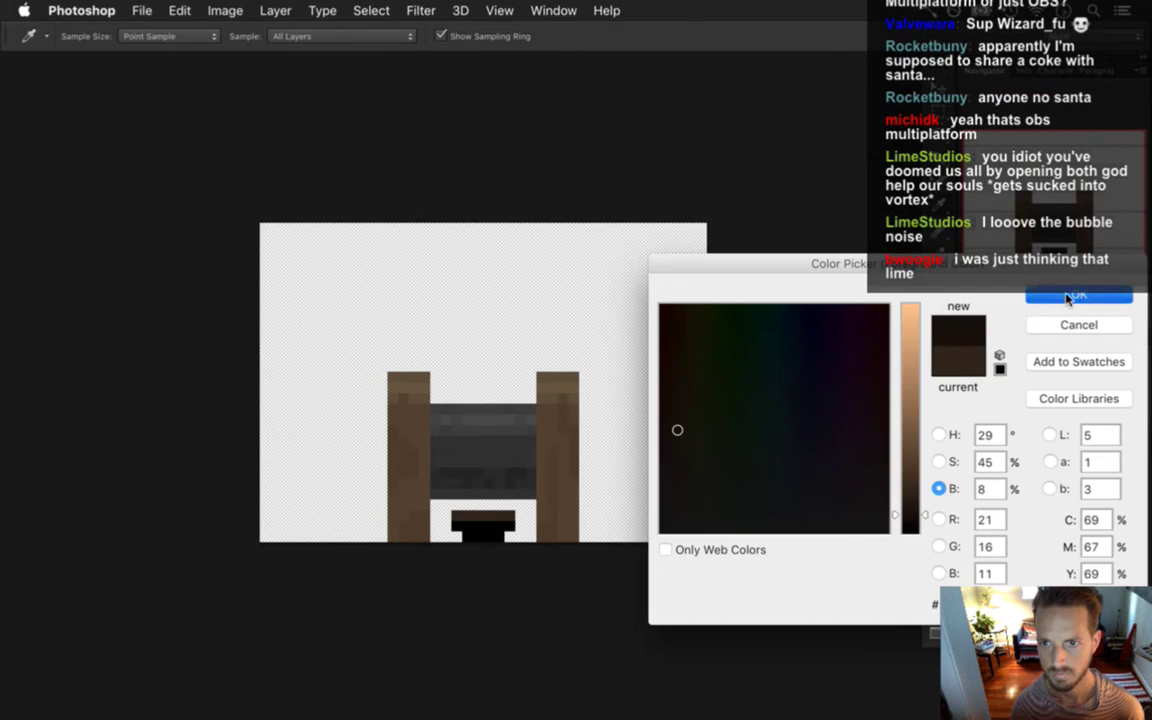
pyautogui.press('Return')
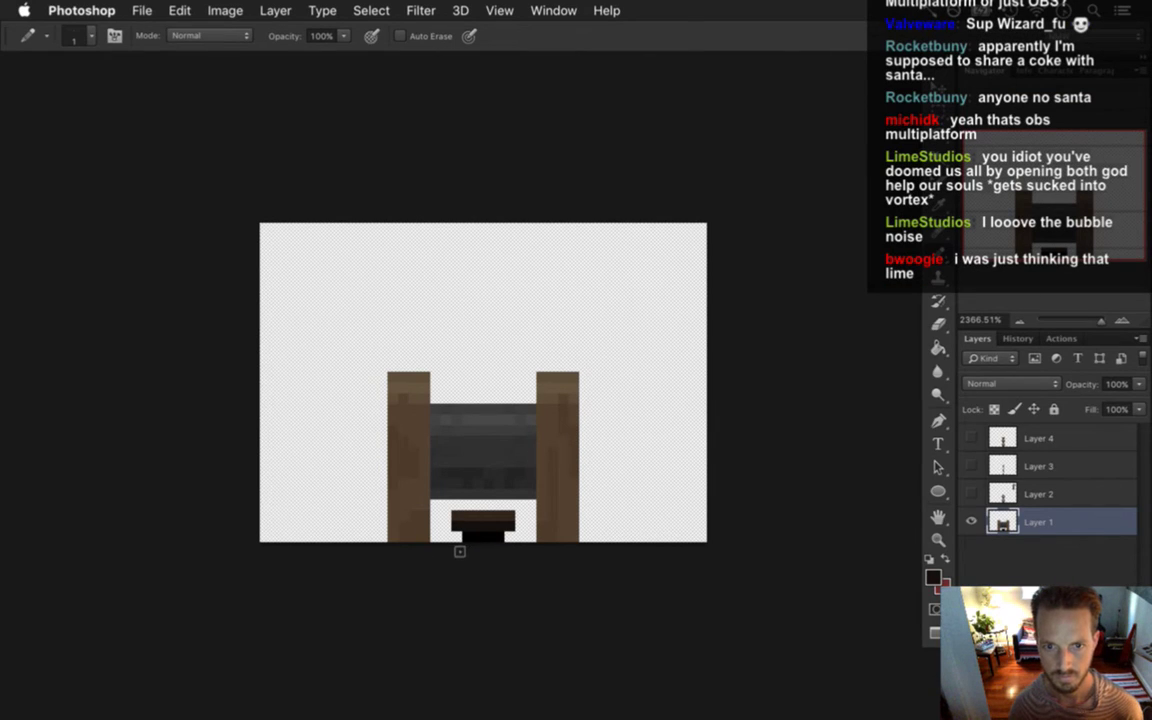
pyautogui.press('e')
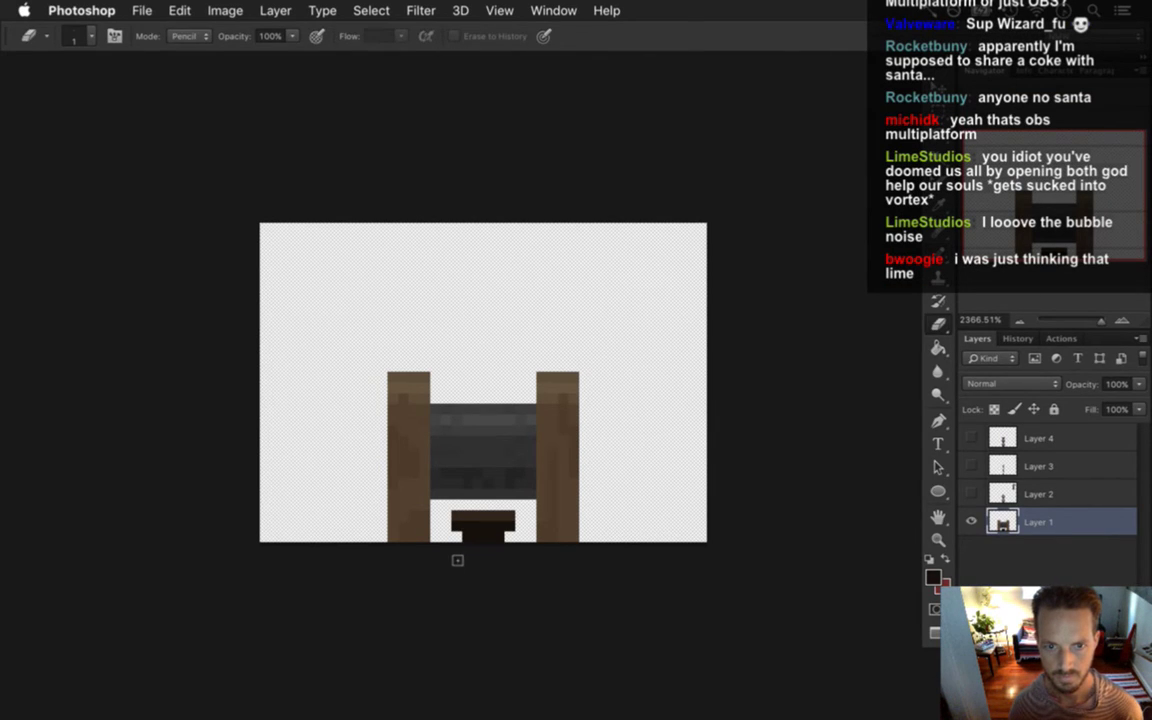
pyautogui.click(937, 578)
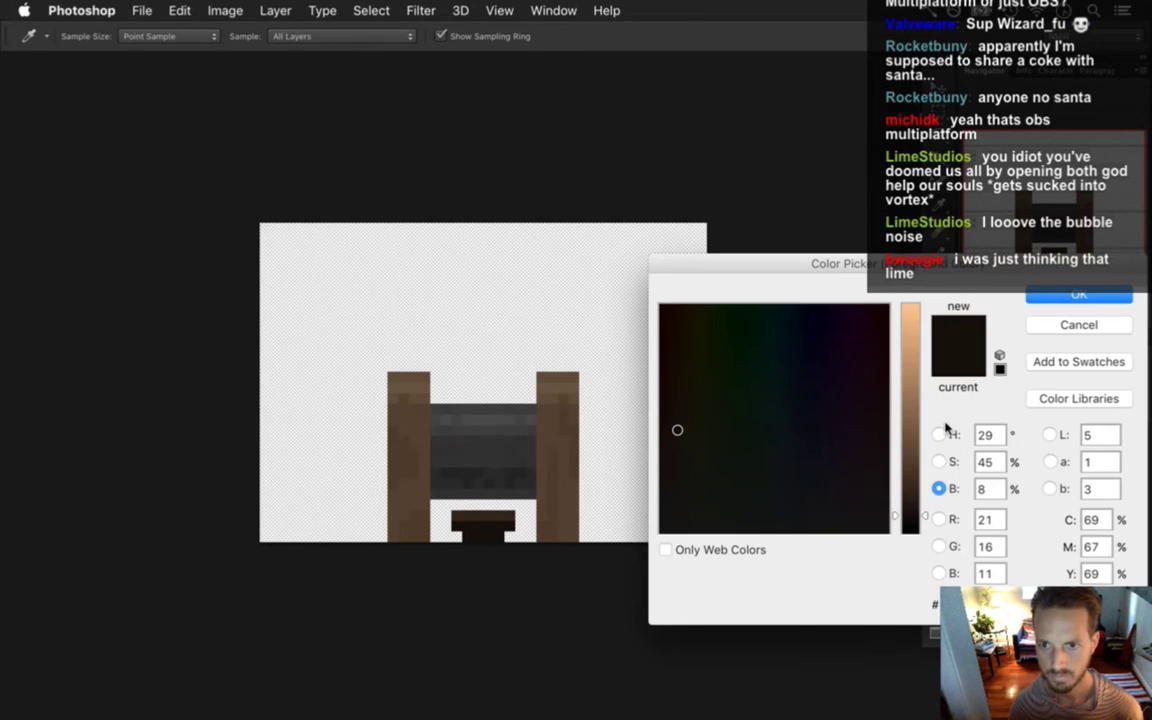
pyautogui.moveTo(924, 517); pyautogui.dragTo(926, 502)
pyautogui.click(1070, 295)
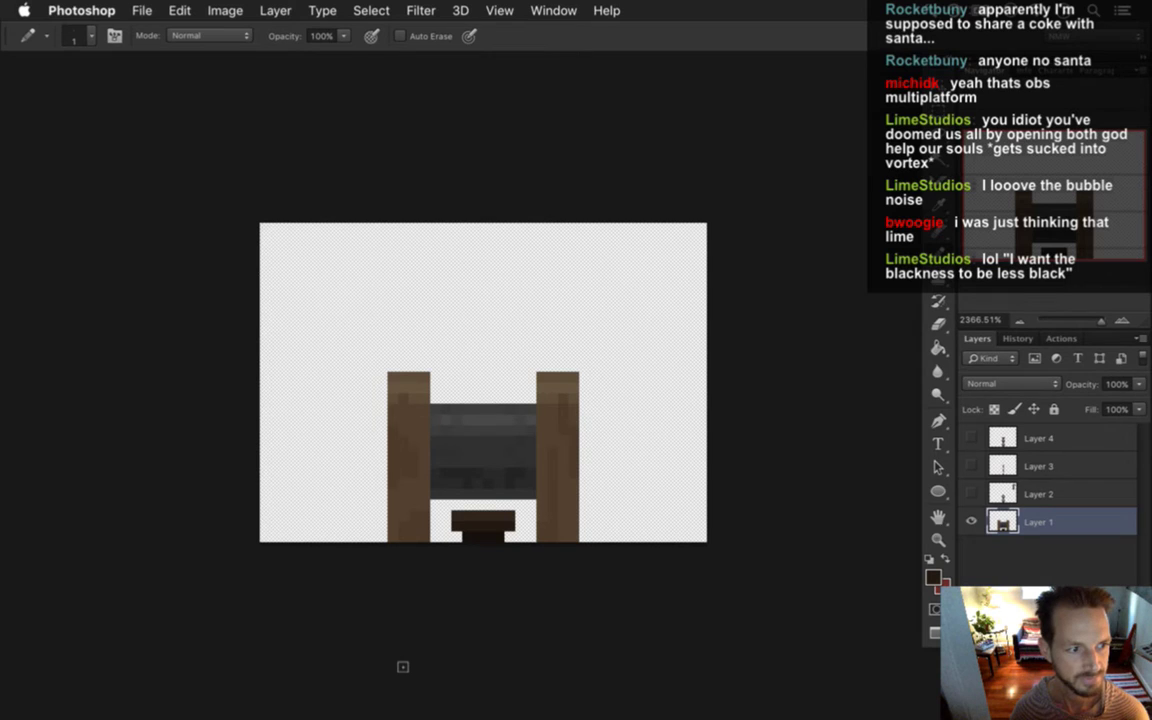
# Show Layer 4 and export the sprite for web as the PNG-24 file Gate2Switch0.png, replacing the existing file.
pyautogui.press('alt+shift+super+s')
pyautogui.press('Escape')
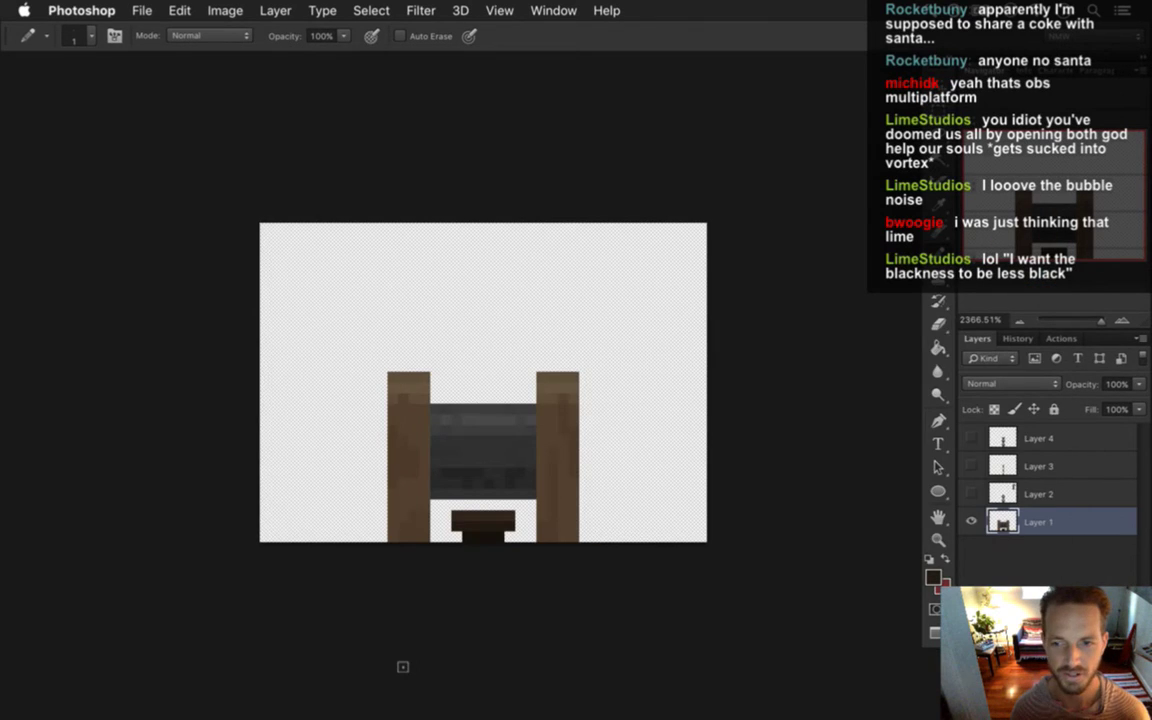
pyautogui.click(971, 438)
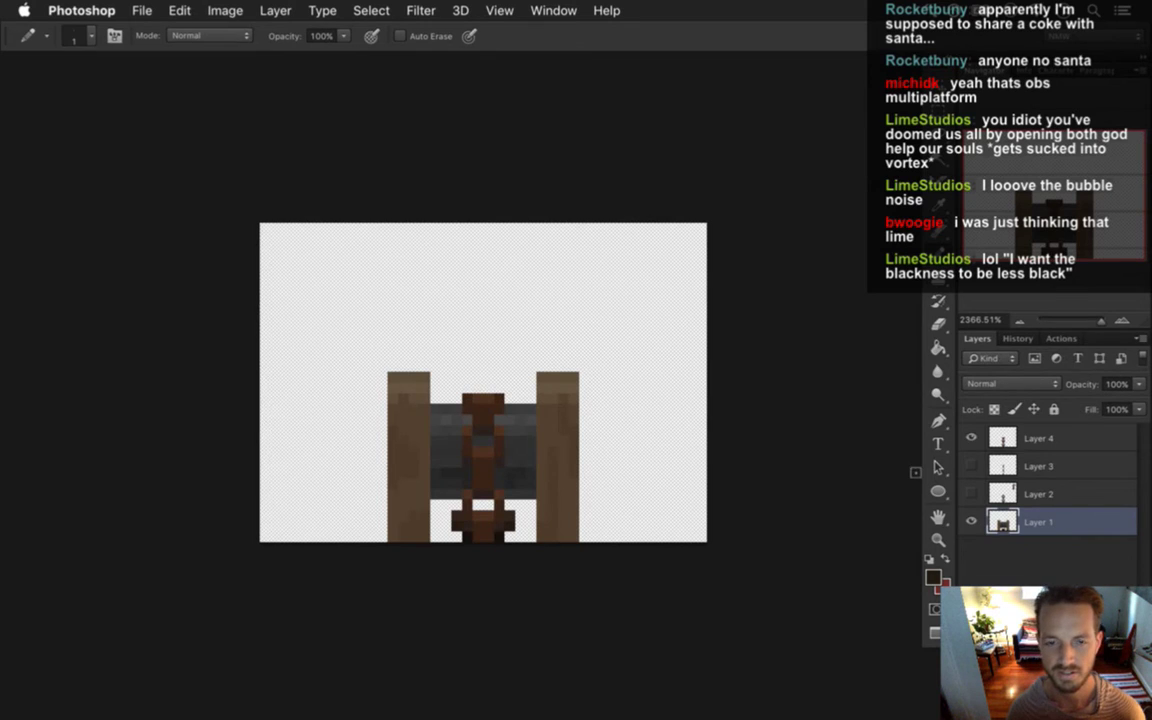
pyautogui.press('alt+shift+super+s')
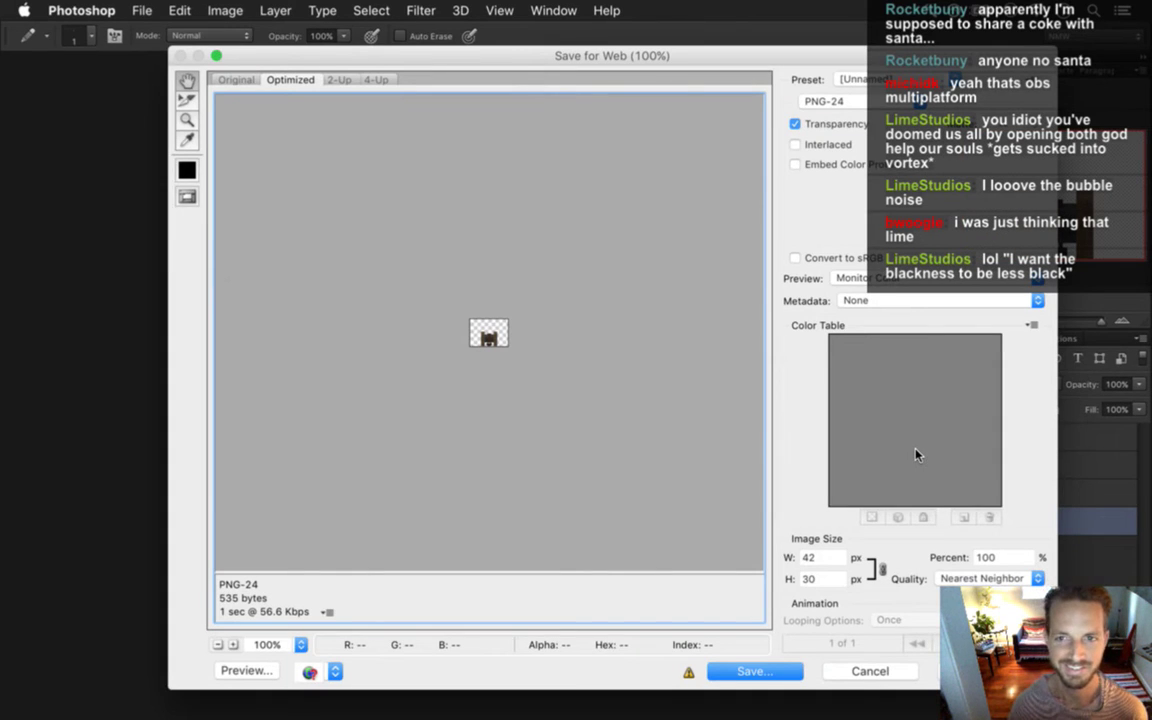
pyautogui.press('Return')
pyautogui.press('Right')
pyautogui.write('0')
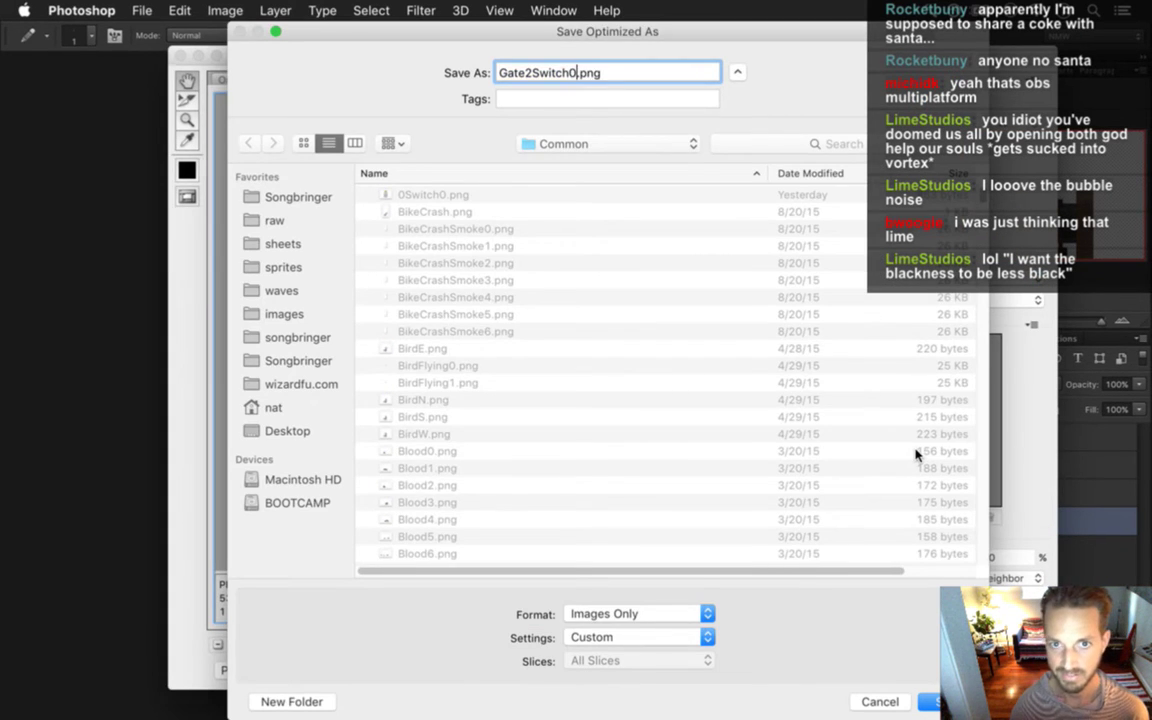
pyautogui.press('Return')
pyautogui.press('Return')
# Repack the game's textures with the newly exported switch sprite.
pyautogui.press('super+Tab')
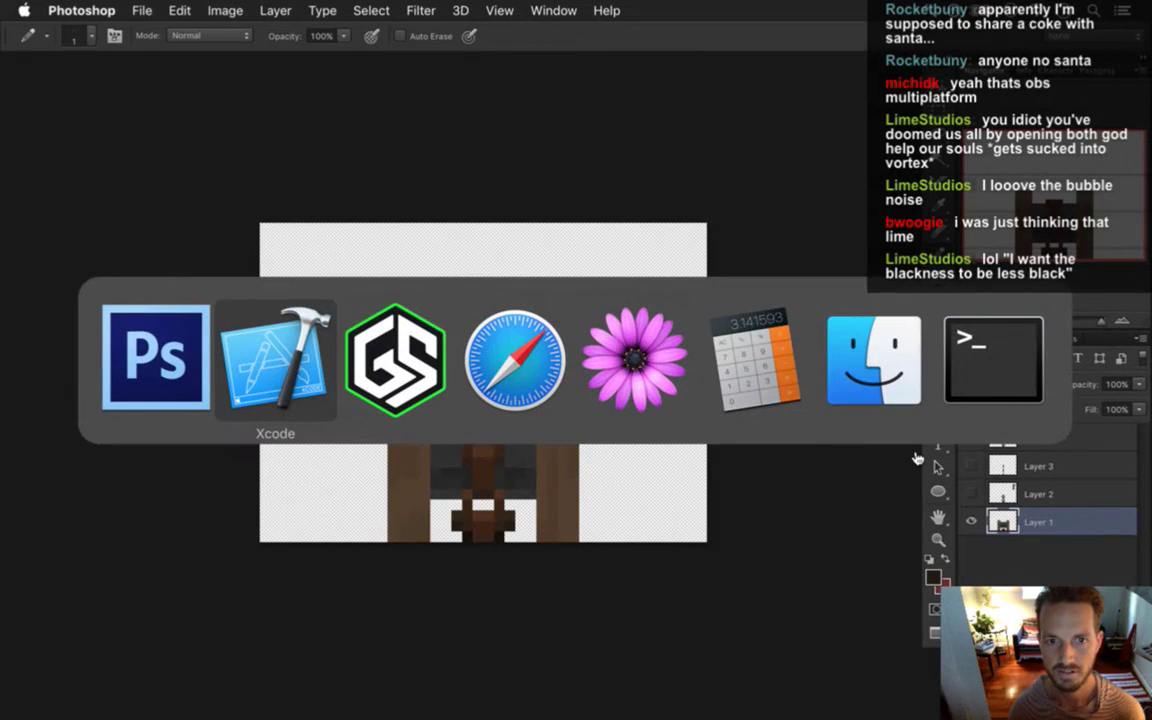
pyautogui.press('super+Tab')
pyautogui.press('super+Tab')
pyautogui.press('super+Tab')
pyautogui.press('super+Tab')
pyautogui.press('super+Tab')
pyautogui.press('super+Tab')
pyautogui.press('super+Tab')
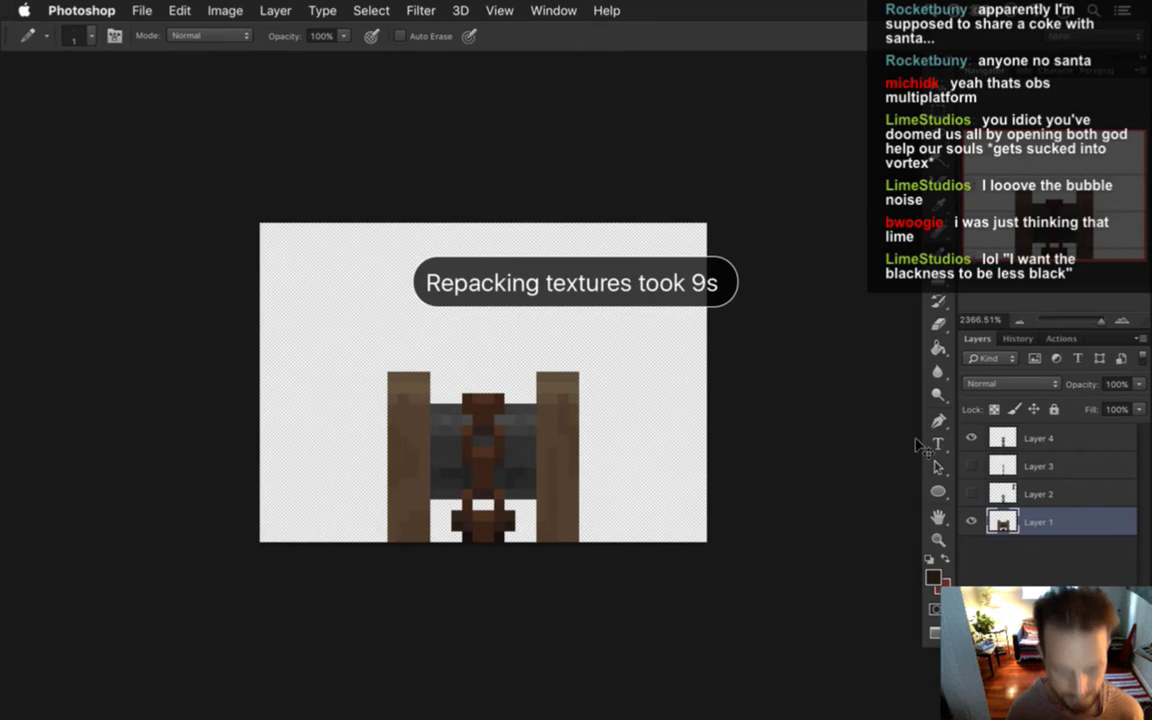
# Switch to the running game and walk the character near the gate switch to check the updated sprite in the scene.
pyautogui.press('super+Tab')
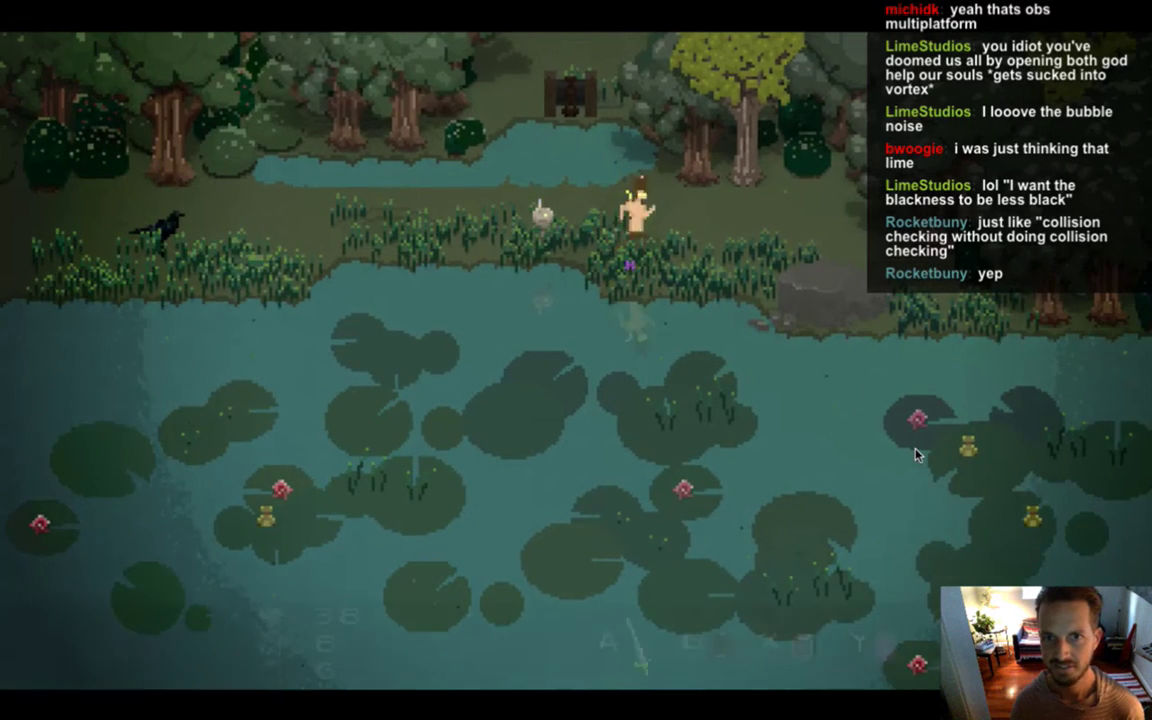
pyautogui.press('Right')
pyautogui.press('Left')
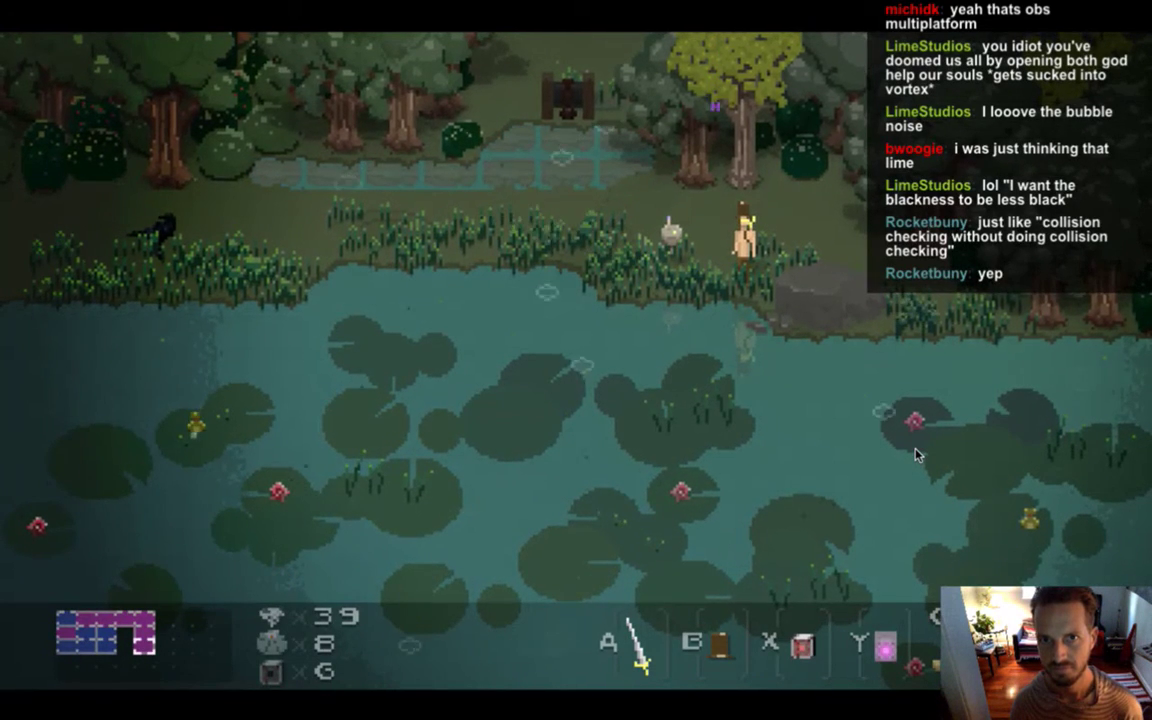
pyautogui.press('Left')
pyautogui.press('Up')
pyautogui.press('Left')
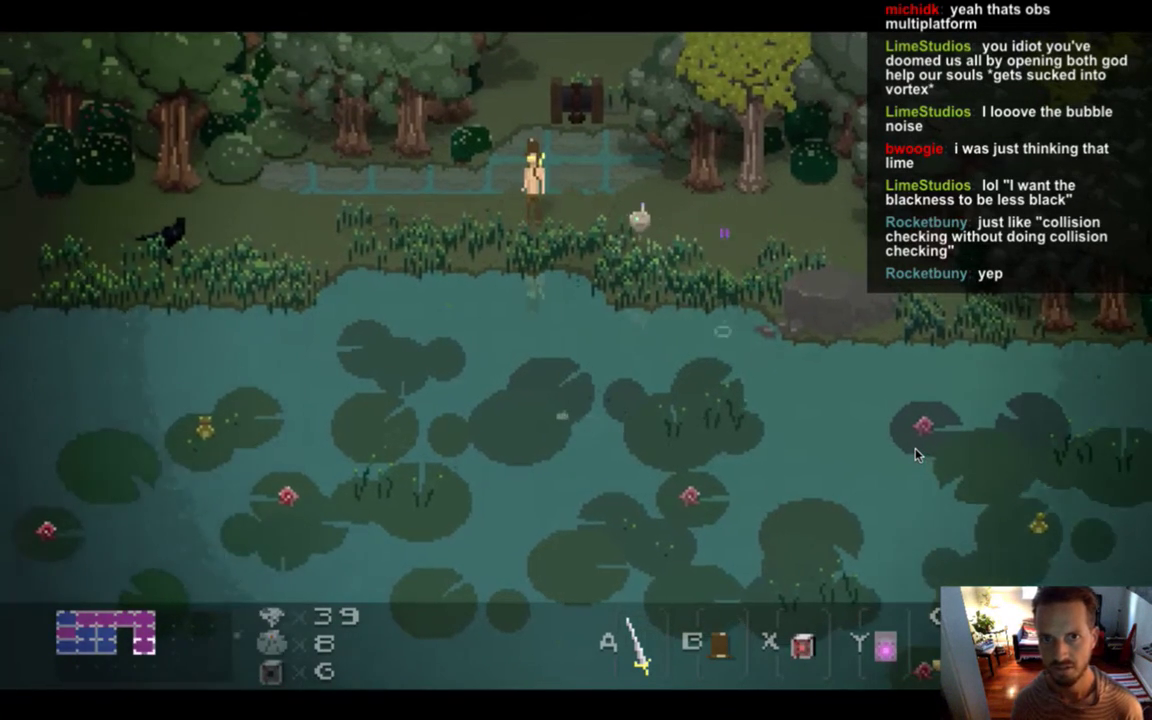
# Switch back to Photoshop and set up a frame animation timeline with a 0.1-second delay for the first frame.
pyautogui.press('super+Tab')
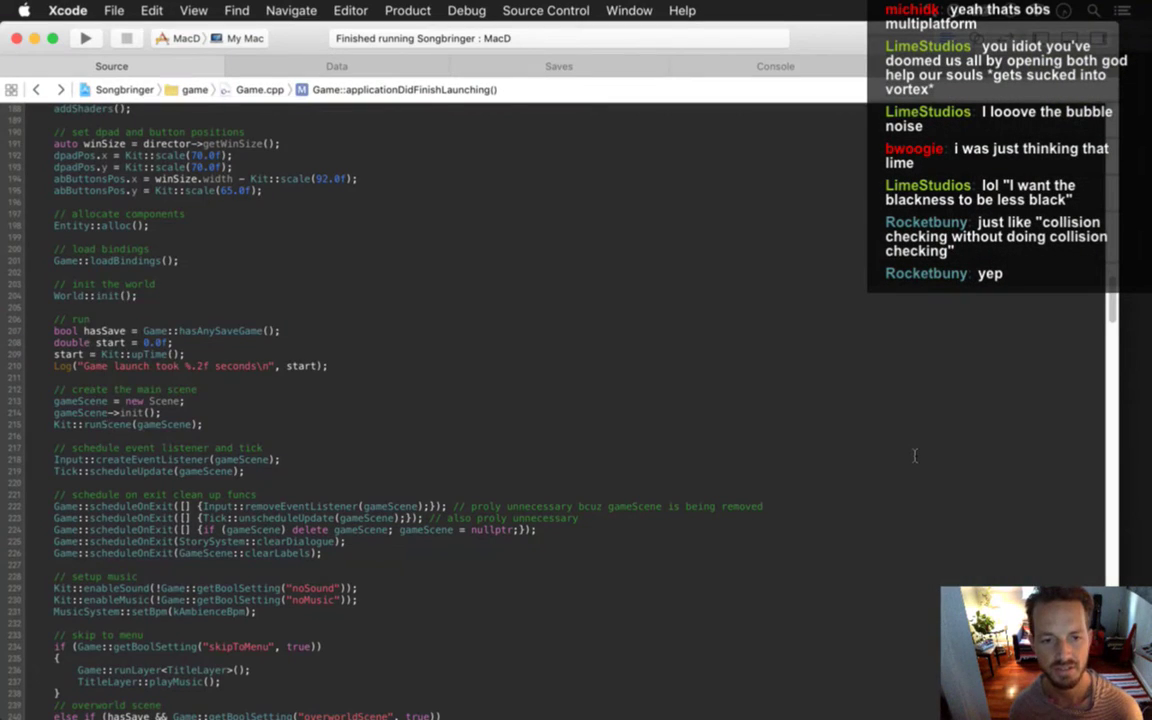
pyautogui.press('super+Tab')
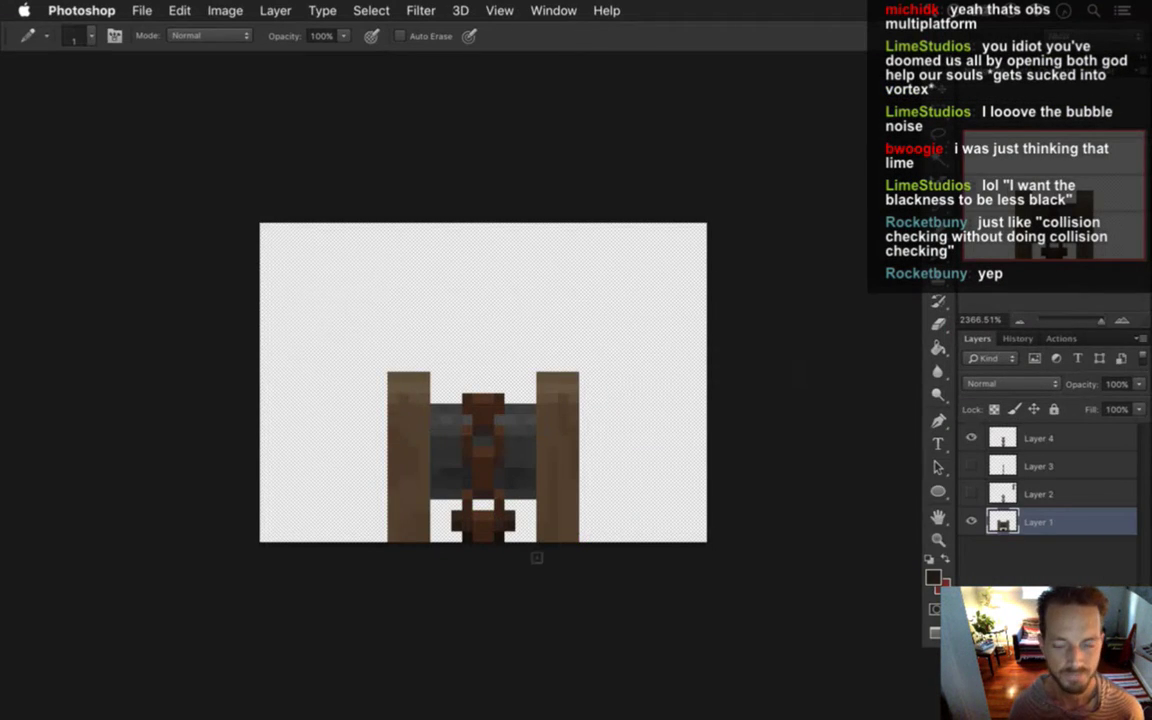
pyautogui.click(499, 10)
pyautogui.moveTo(555, 10)
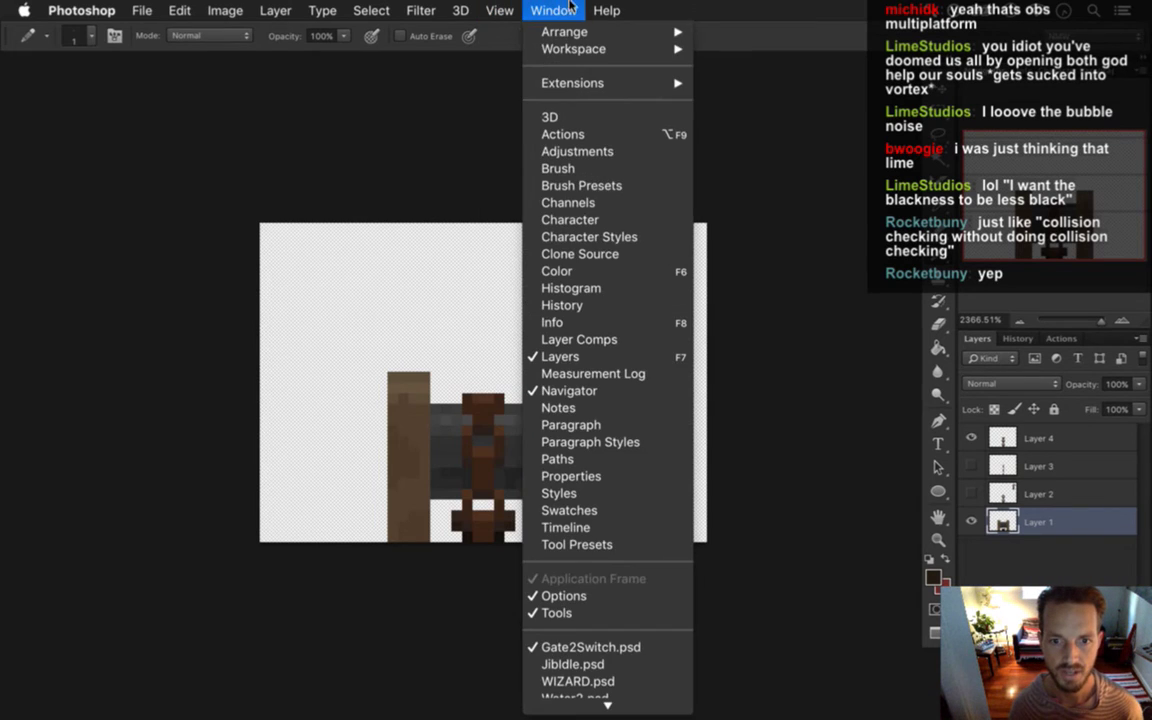
pyautogui.click(573, 527)
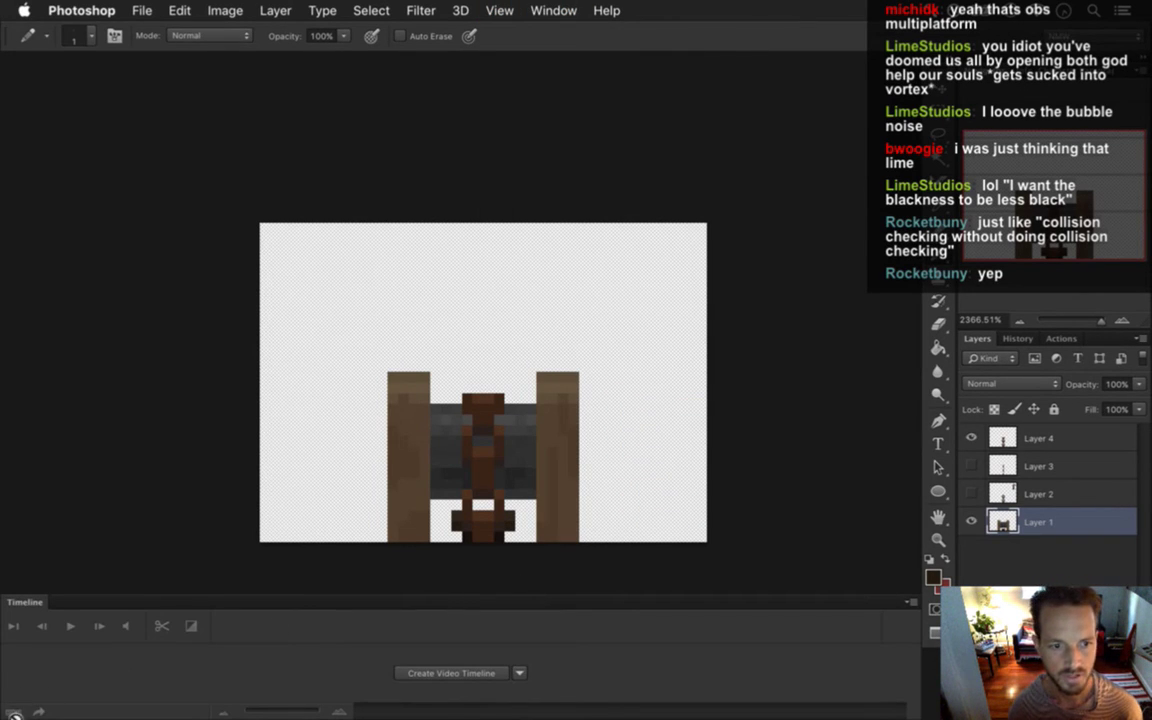
pyautogui.click(451, 673)
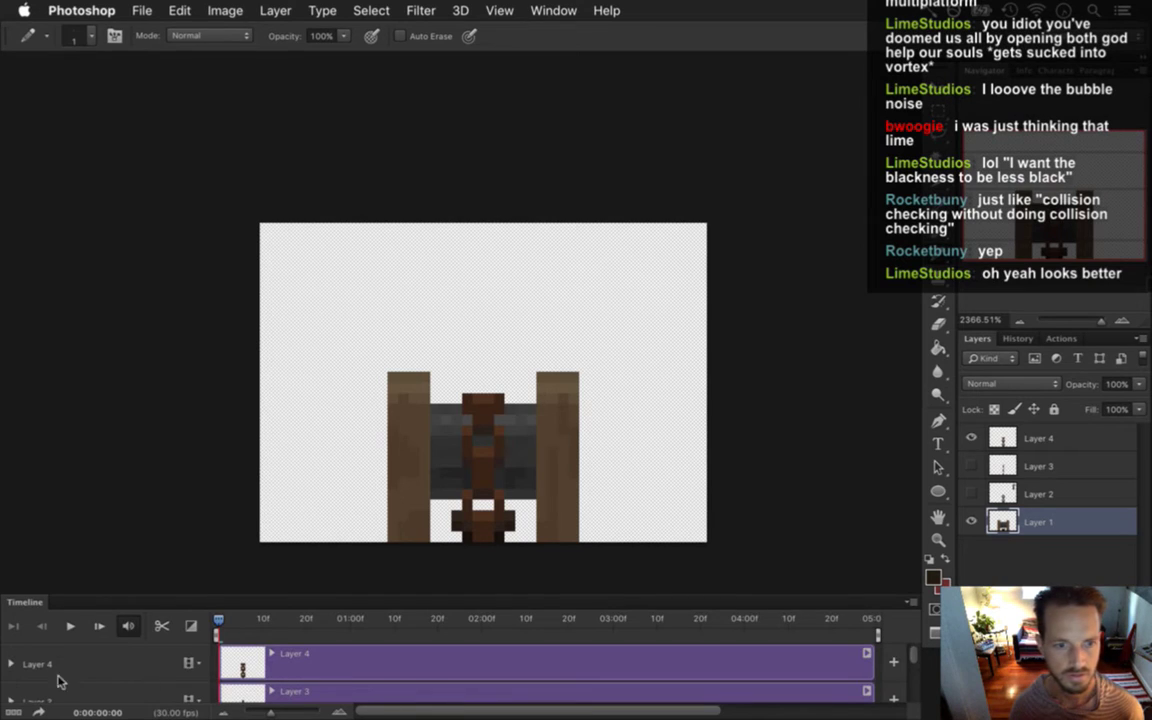
pyautogui.click(14, 712)
pyautogui.click(45, 698)
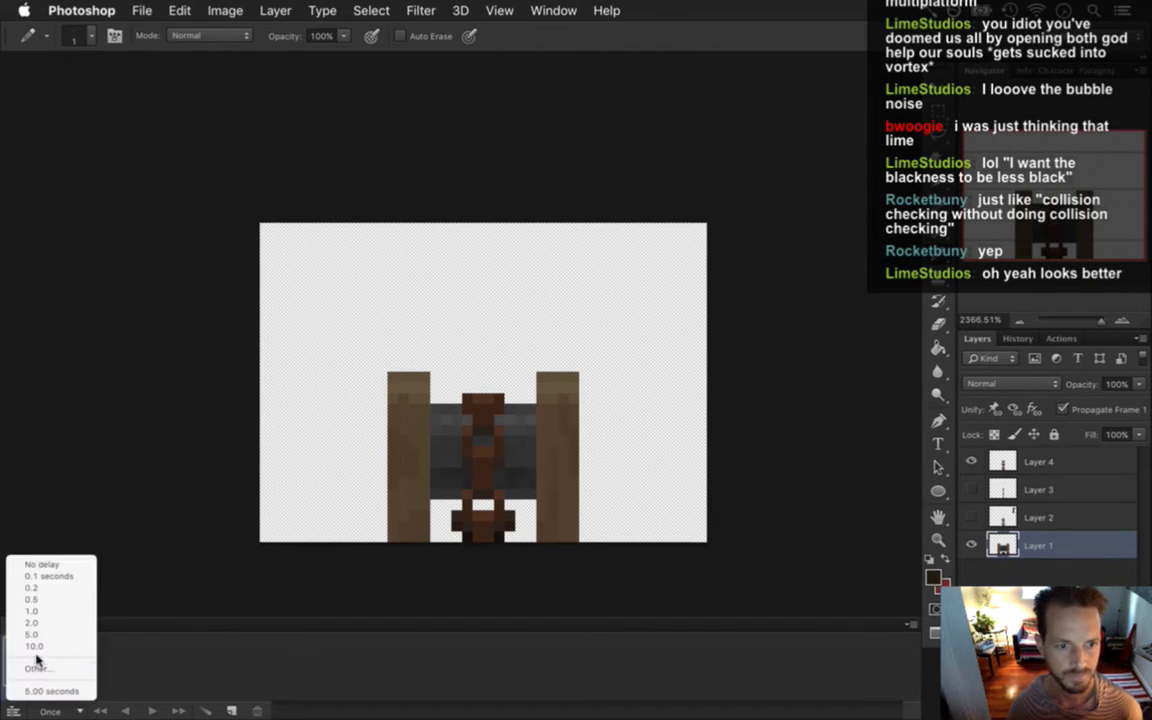
pyautogui.click(45, 576)
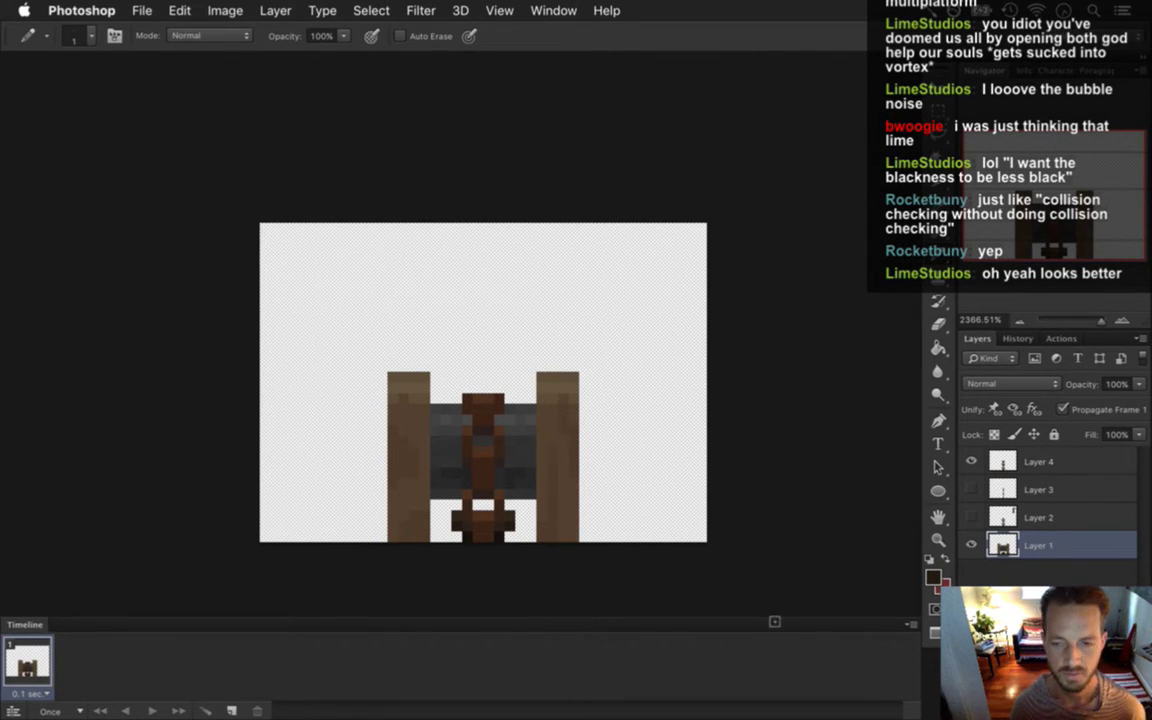
# Duplicate Layer 4, hide the original and nudge the chain on the copy down by one pixel.
pyautogui.click(1036, 462)
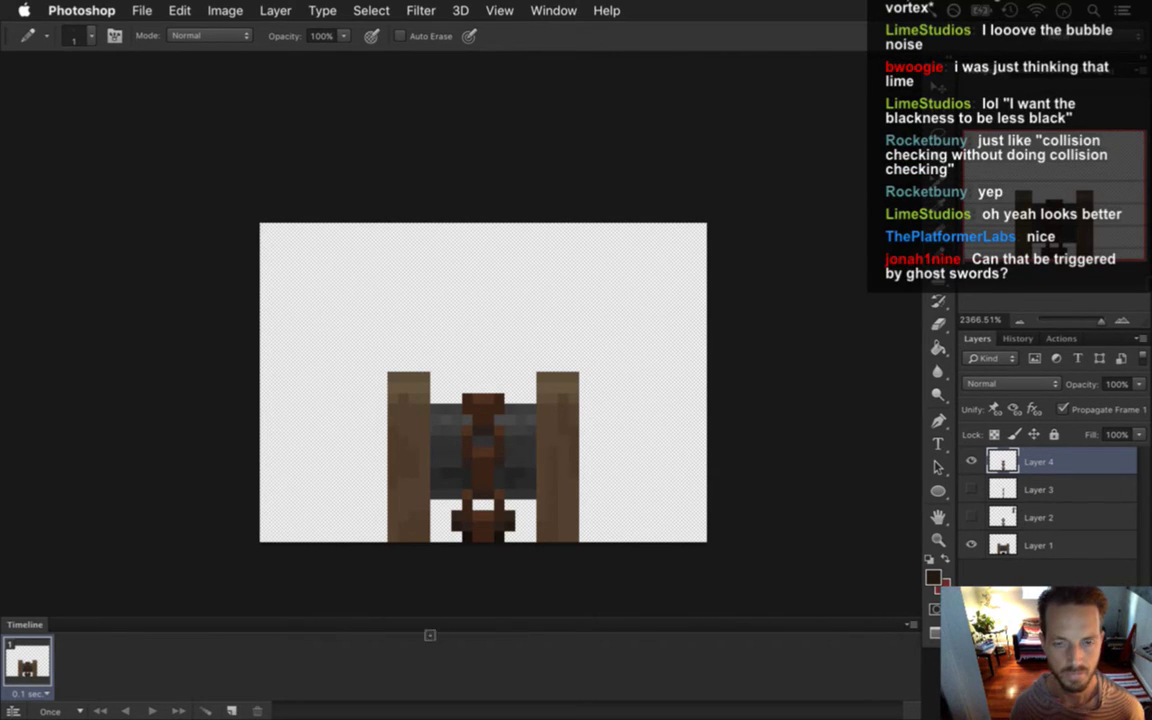
pyautogui.press('super+j')
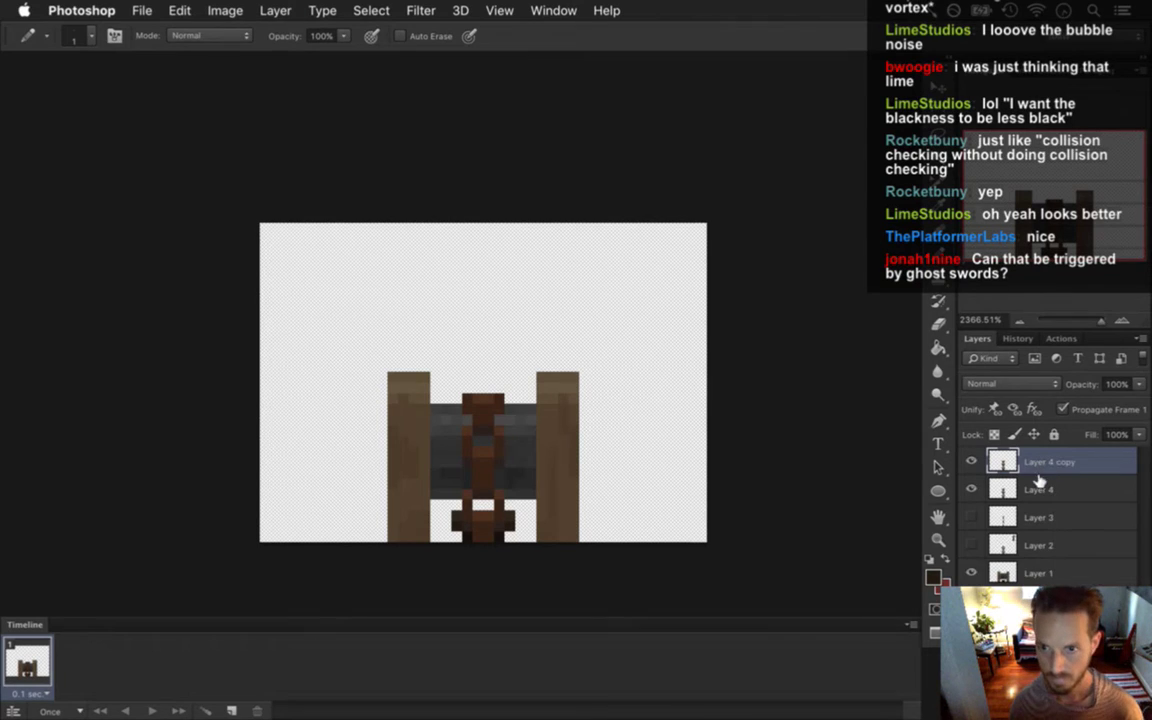
pyautogui.click(971, 489)
pyautogui.press('v')
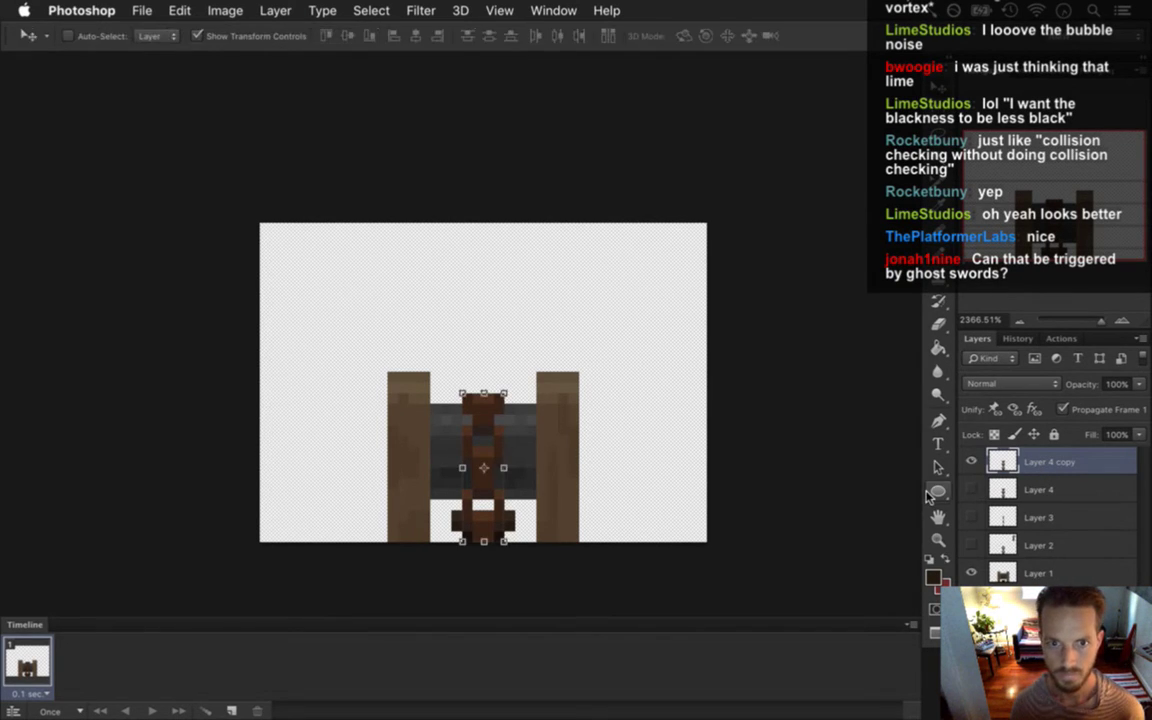
pyautogui.press('Down')
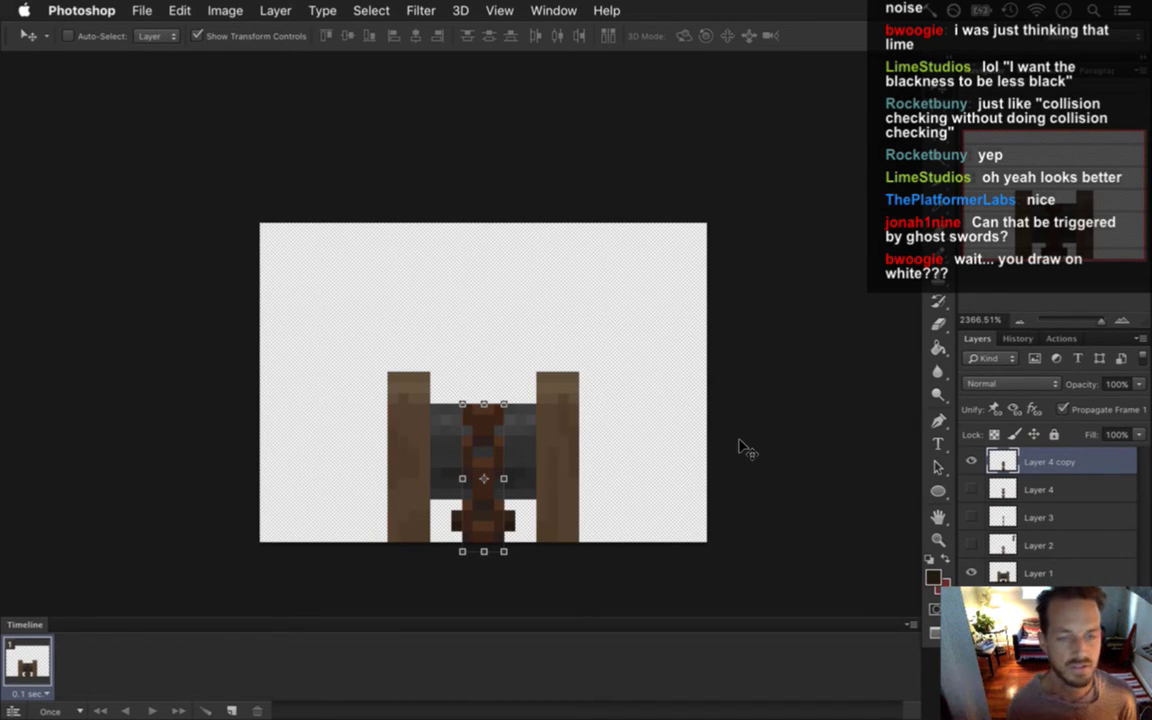
# Add an empty layer directly beneath Layer 1.
pyautogui.press('m')
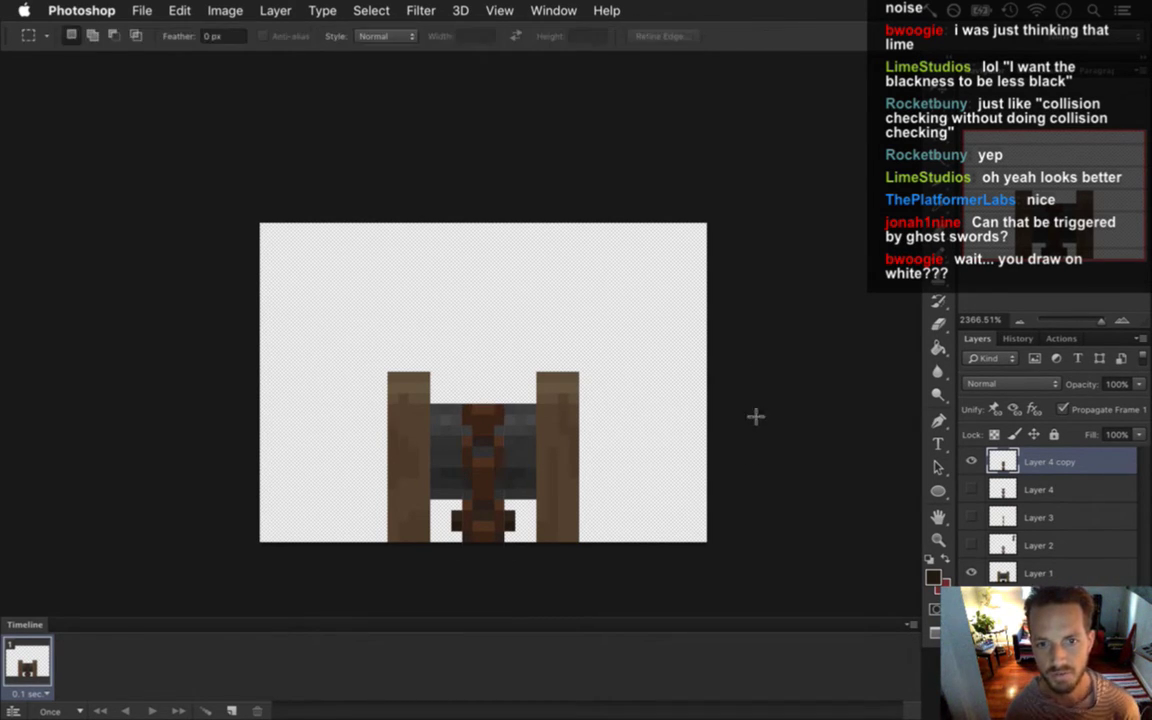
pyautogui.click(1004, 573)
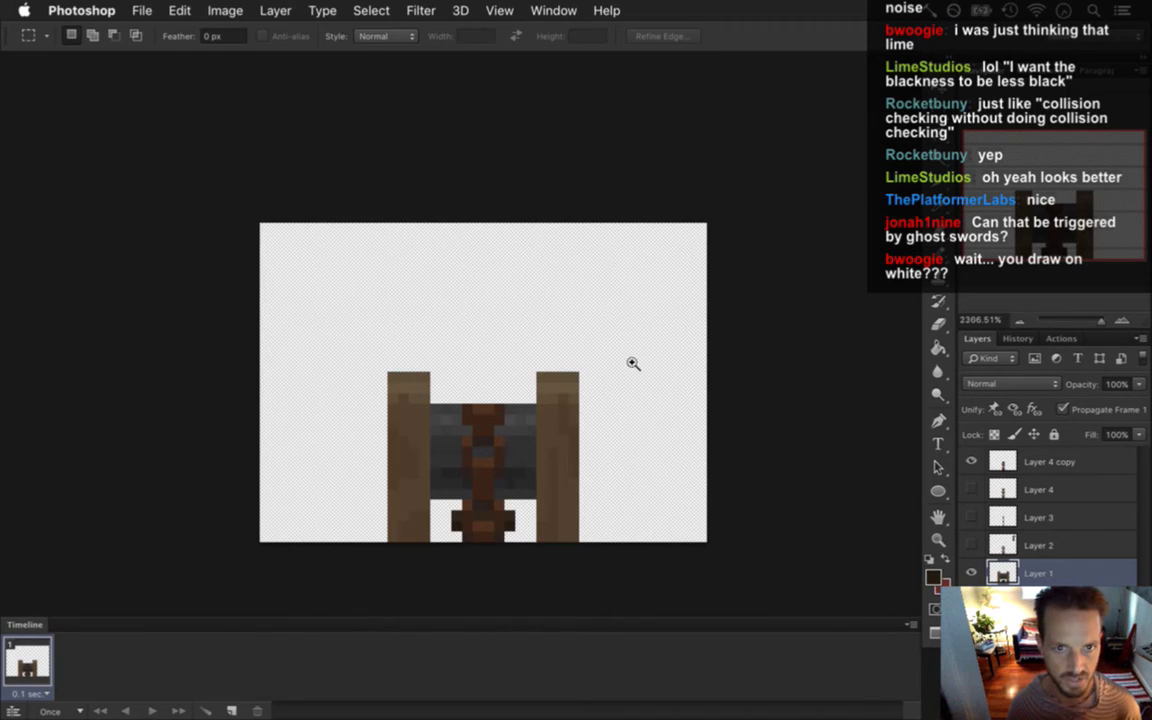
pyautogui.click(408, 332)
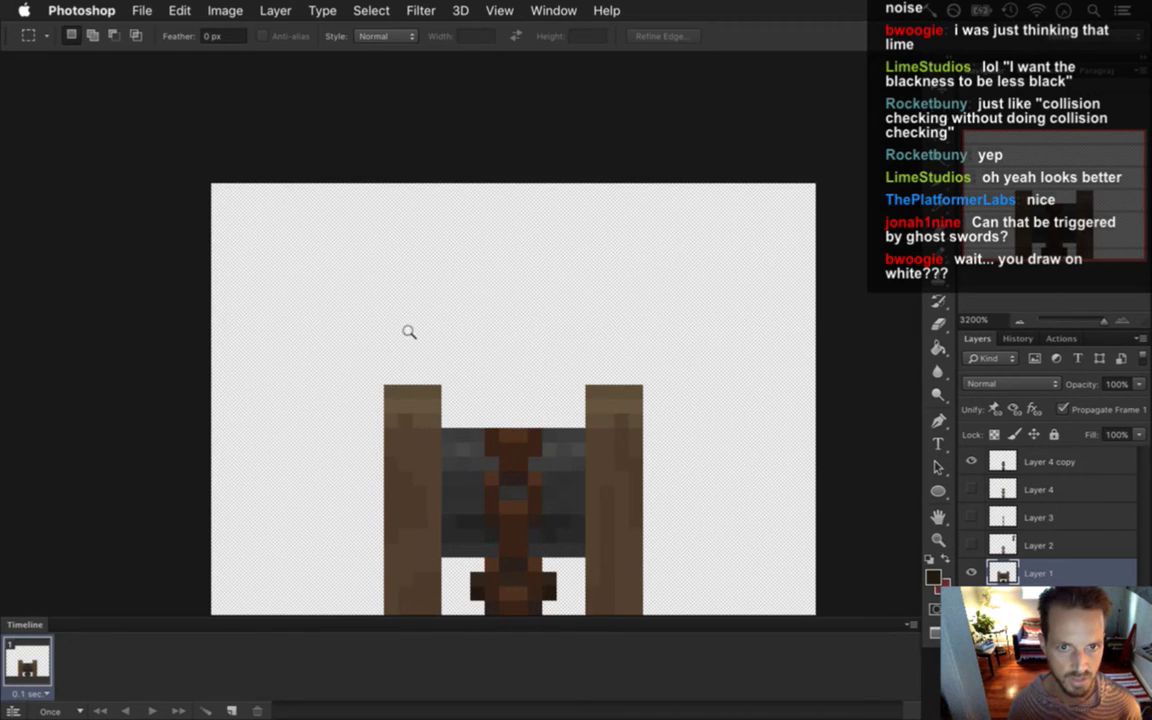
pyautogui.keyDown('alt'); pyautogui.click(495, 330); pyautogui.keyUp('alt')
pyautogui.click(512, 330)
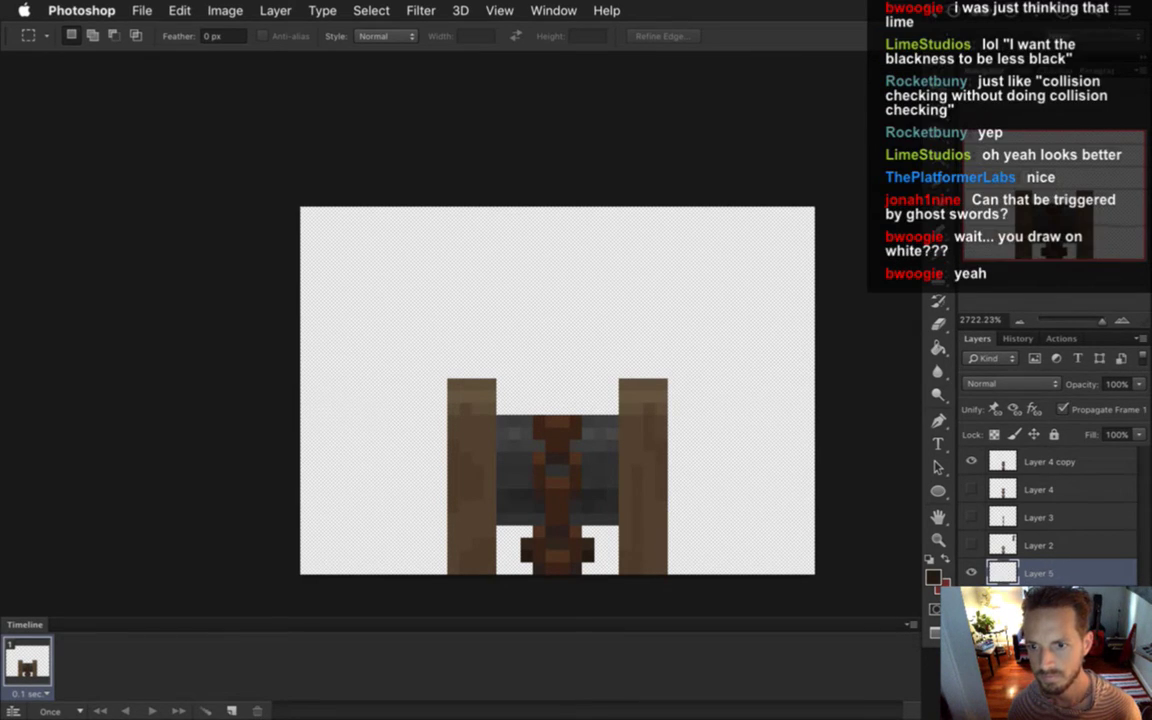
pyautogui.press('Delete')
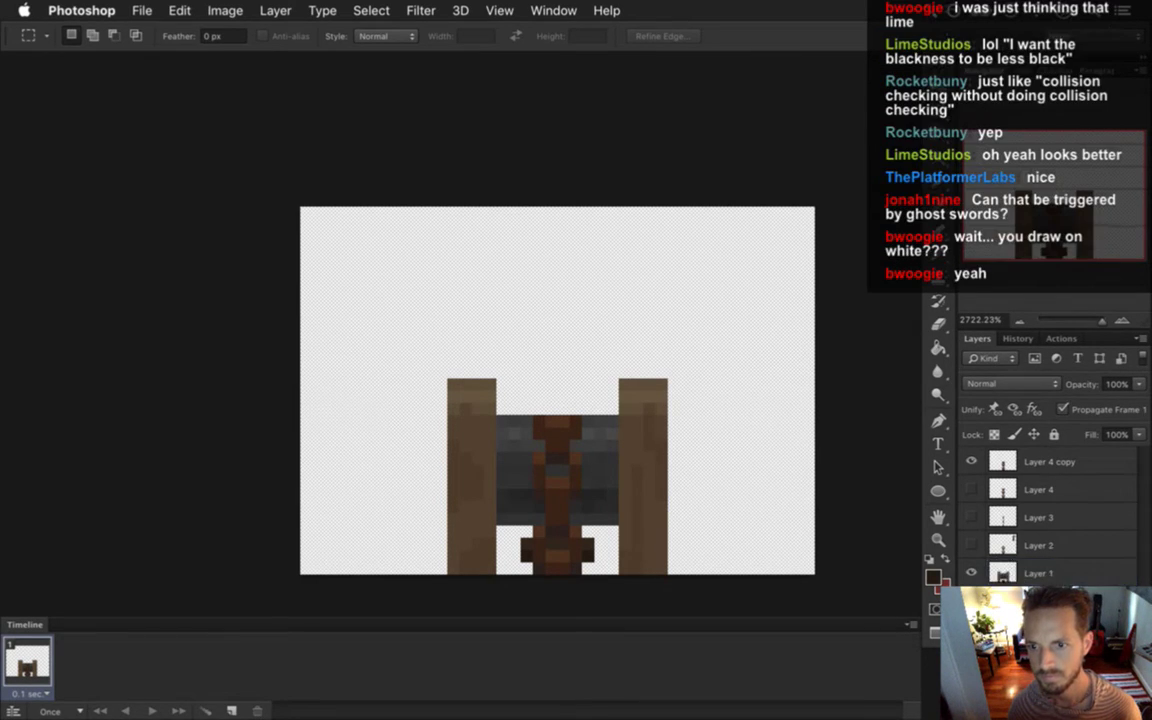
# Try filling the empty layer behind the artwork with a neutral grey of 47% brightness.
pyautogui.click(933, 577)
pyautogui.click(1066, 325)
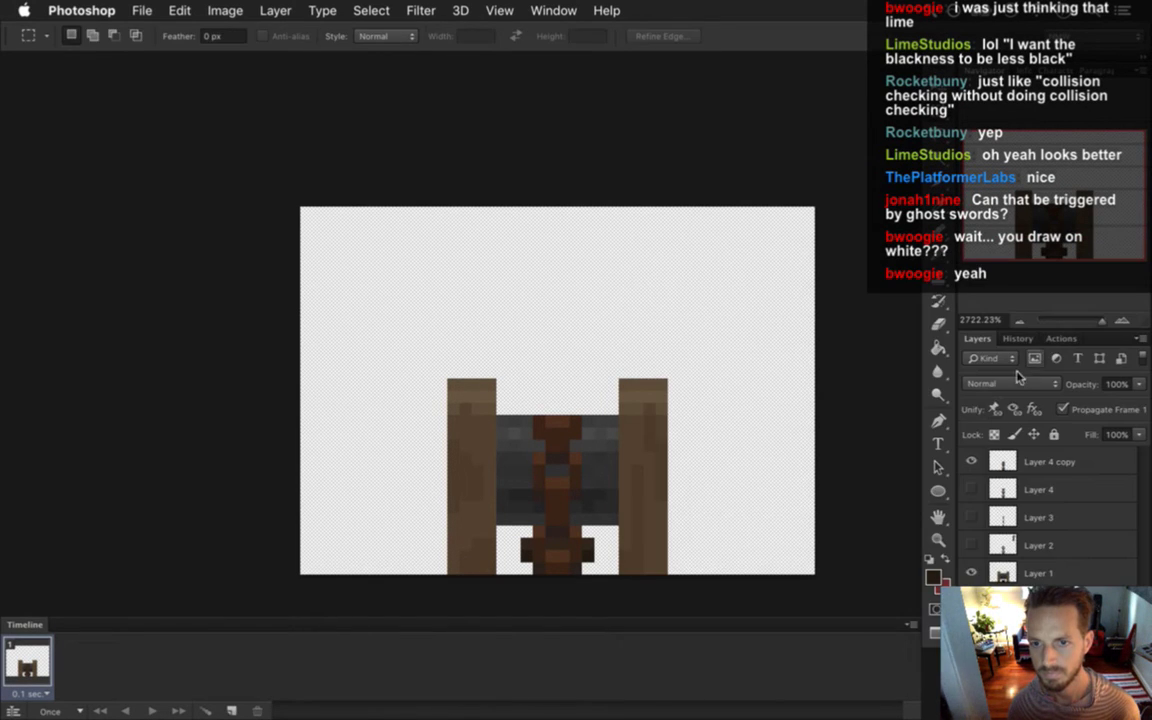
pyautogui.click(933, 577)
pyautogui.click(913, 428)
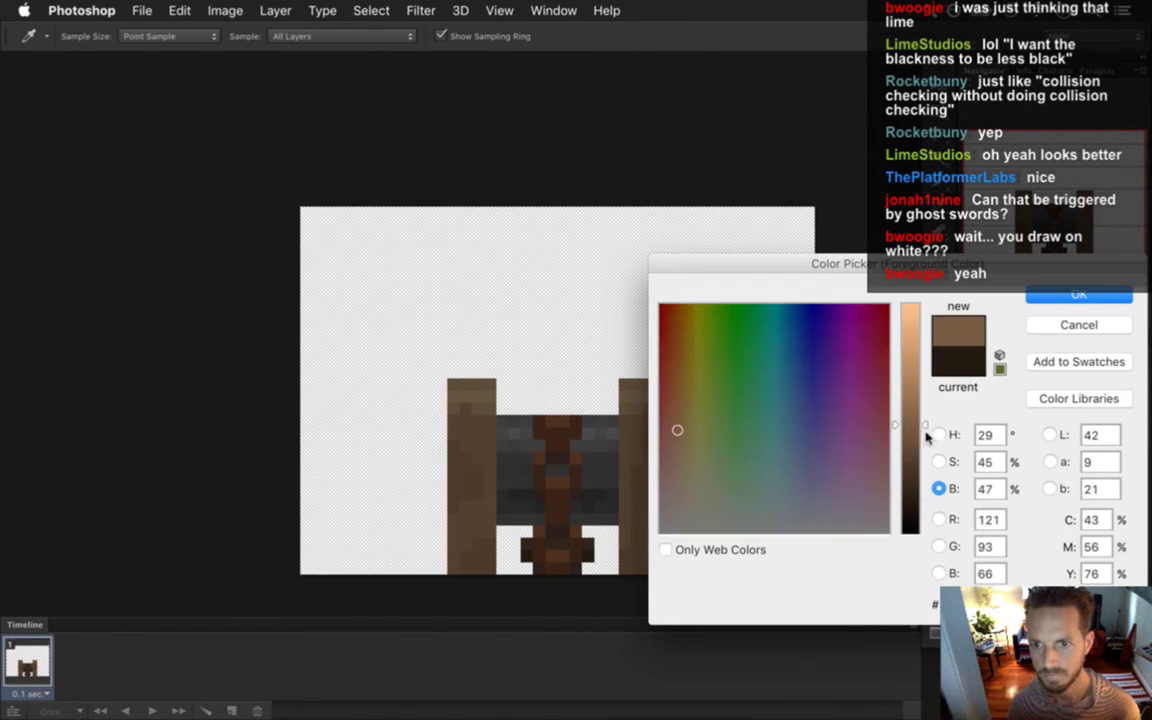
pyautogui.click(939, 462)
pyautogui.moveTo(908, 430); pyautogui.dragTo(905, 591)
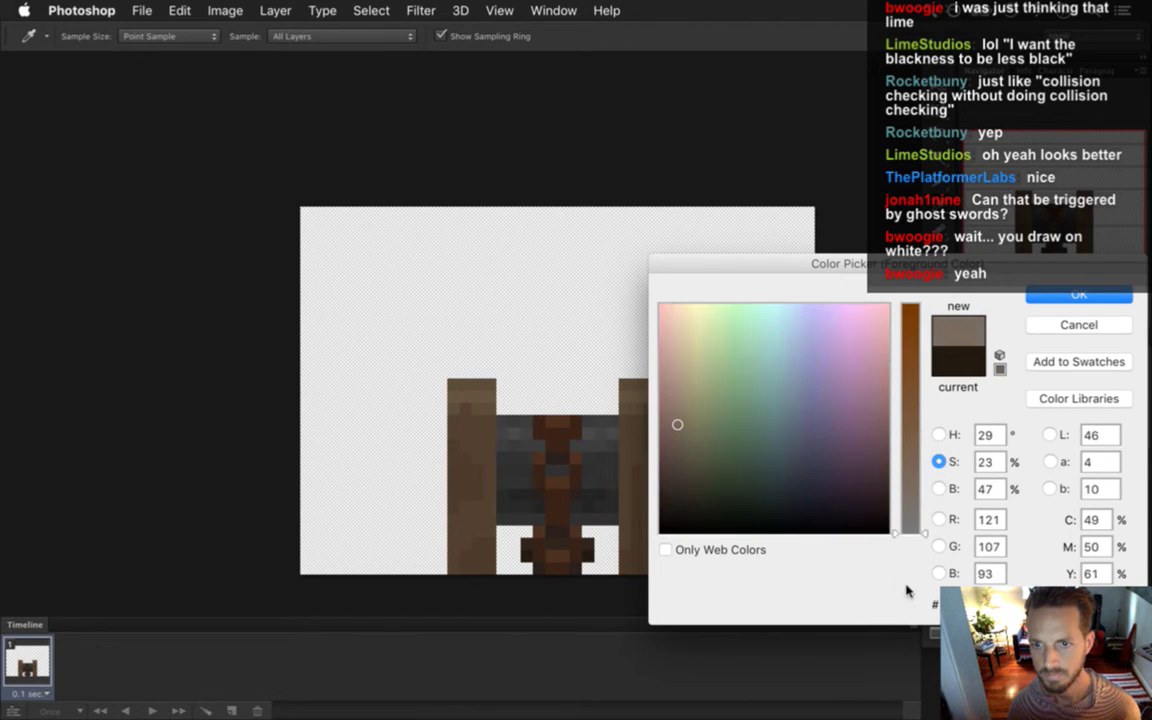
pyautogui.click(1059, 296)
pyautogui.press('g')
pyautogui.click(730, 437)
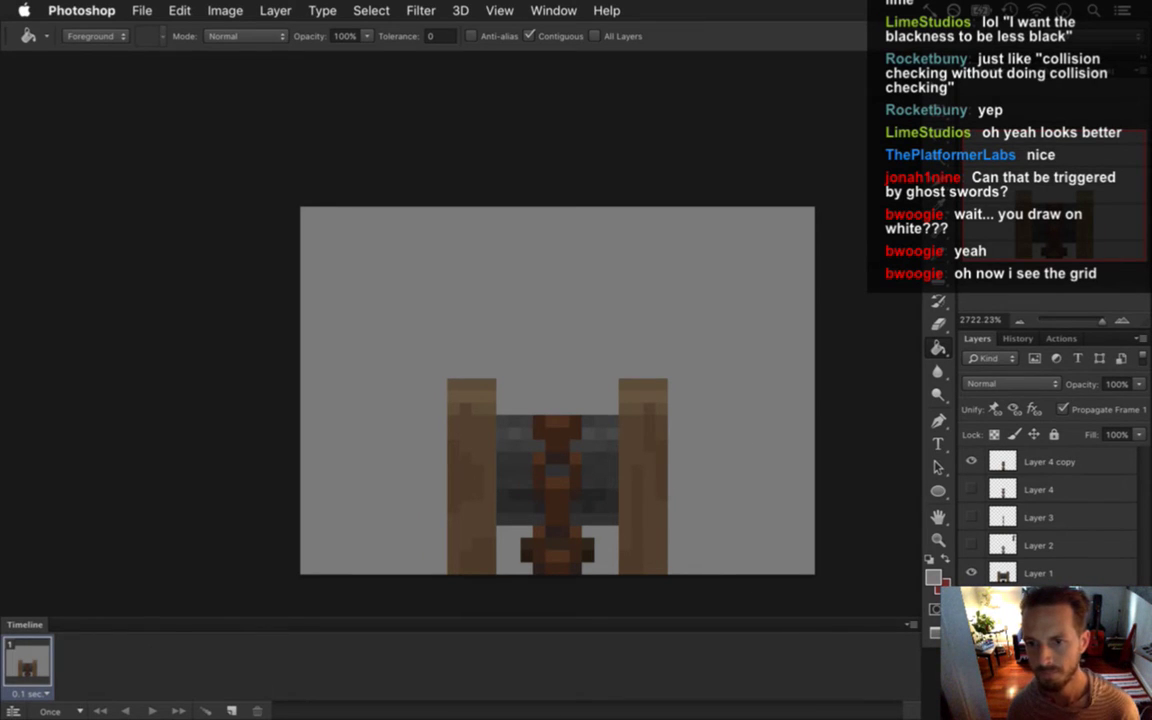
pyautogui.press('super+z')
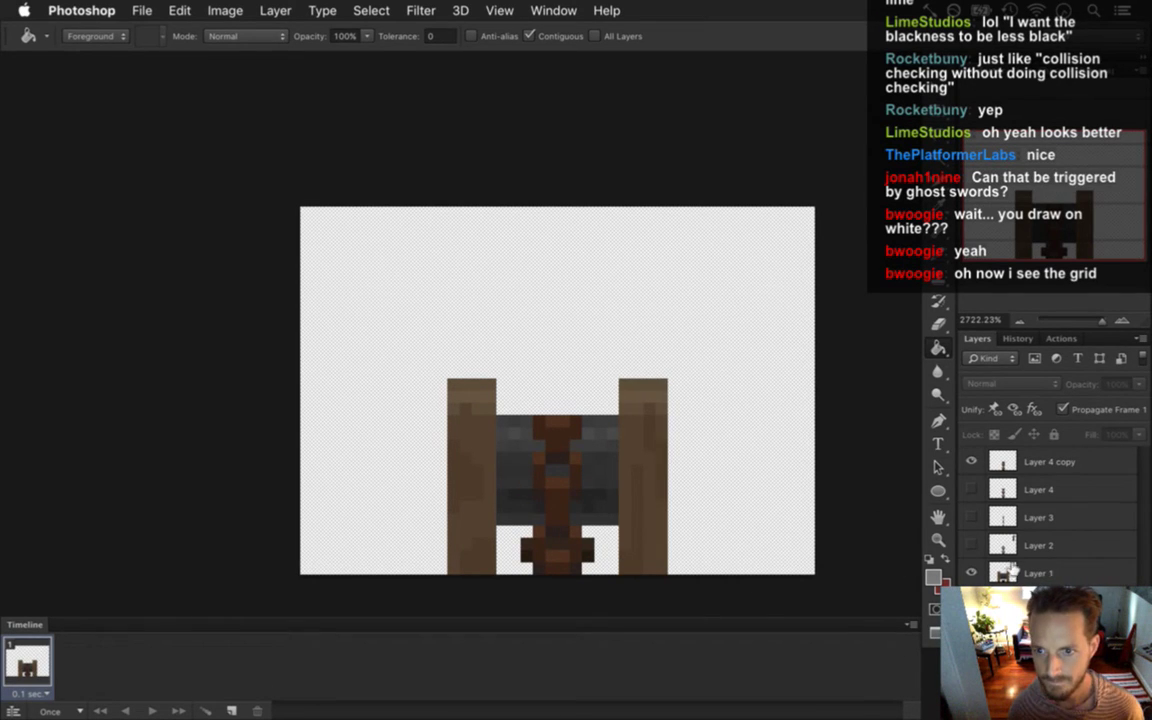
# Rename Layer 4 as 0 and Layer 4 copy as 1.
pyautogui.click(1040, 464)
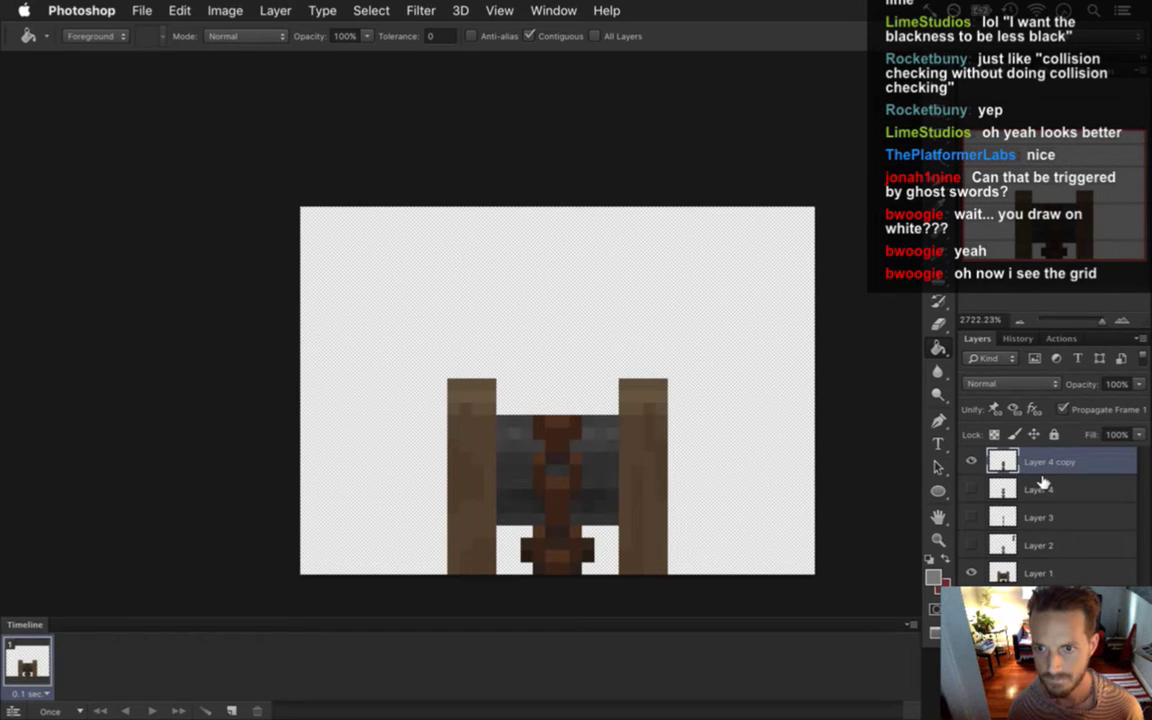
pyautogui.doubleClick(1040, 488)
pyautogui.write('0')
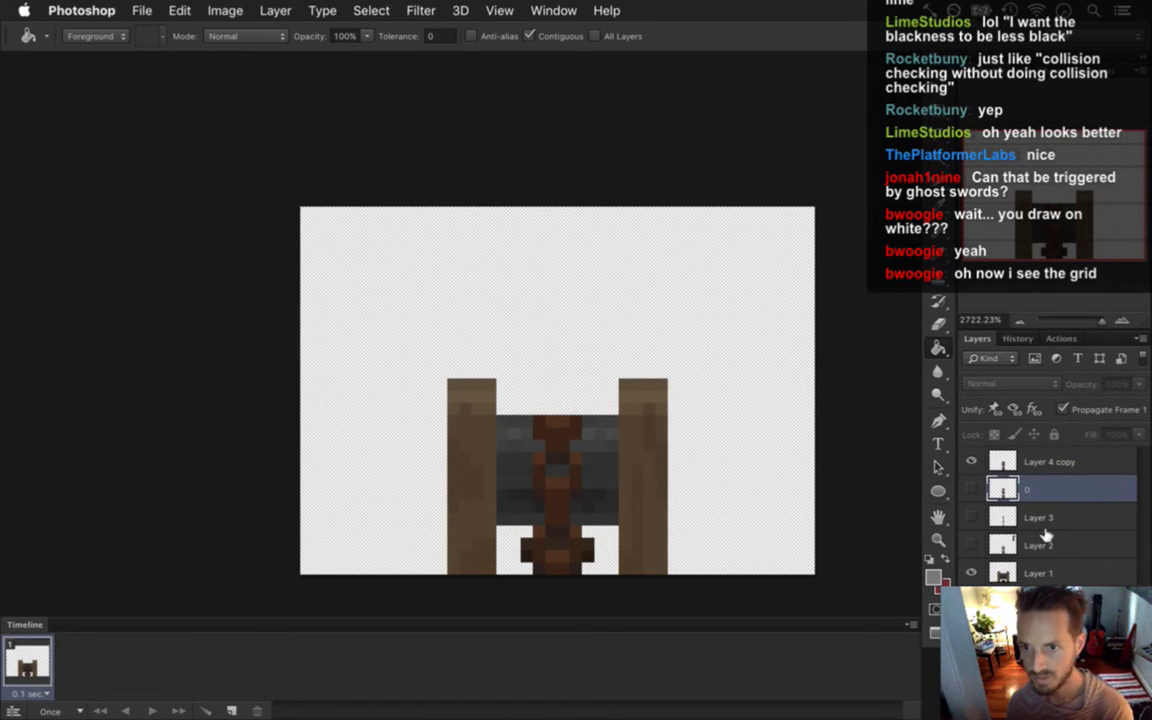
pyautogui.doubleClick(1050, 462)
pyautogui.write('1')
pyautogui.press('Return')
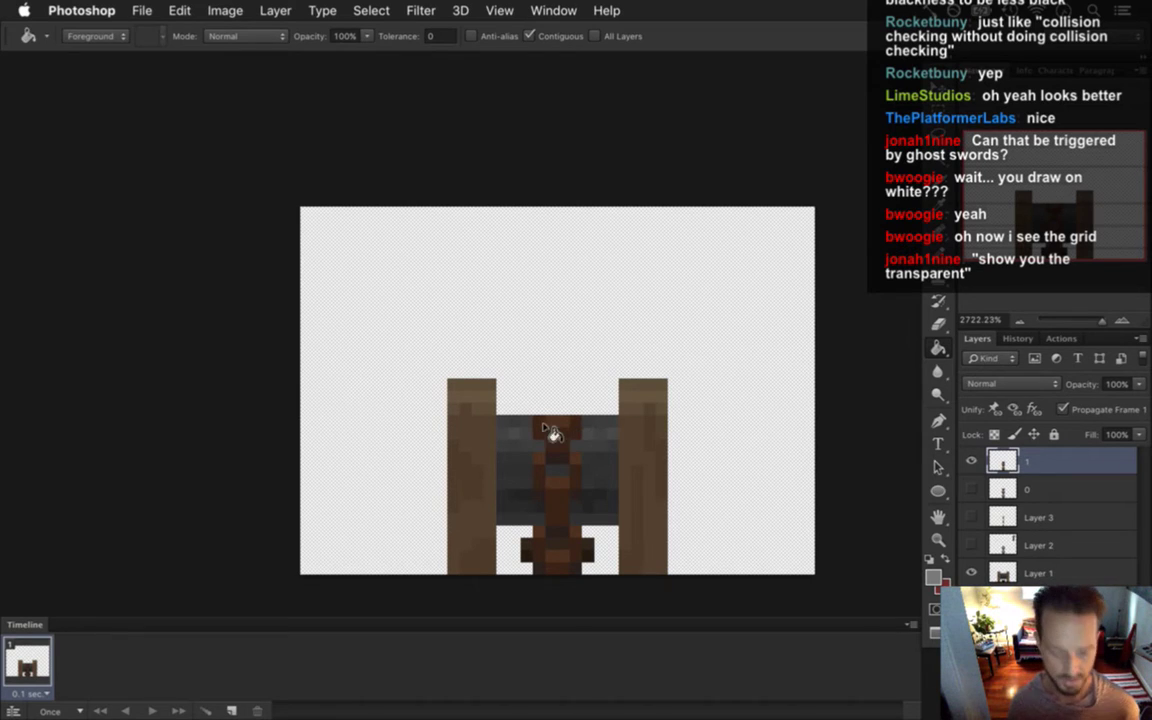
# Add a four-pixel-wide row of sampled chain brown above the chain on layer 1 and open a gap in the top link.
pyautogui.press('i')
pyautogui.click(576, 430)
pyautogui.press('b')
pyautogui.click(539, 409)
pyautogui.click(574, 409)
pyautogui.keyDown('alt'); pyautogui.click(548, 411); pyautogui.keyUp('alt')
pyautogui.click(551, 409)
pyautogui.click(563, 409)
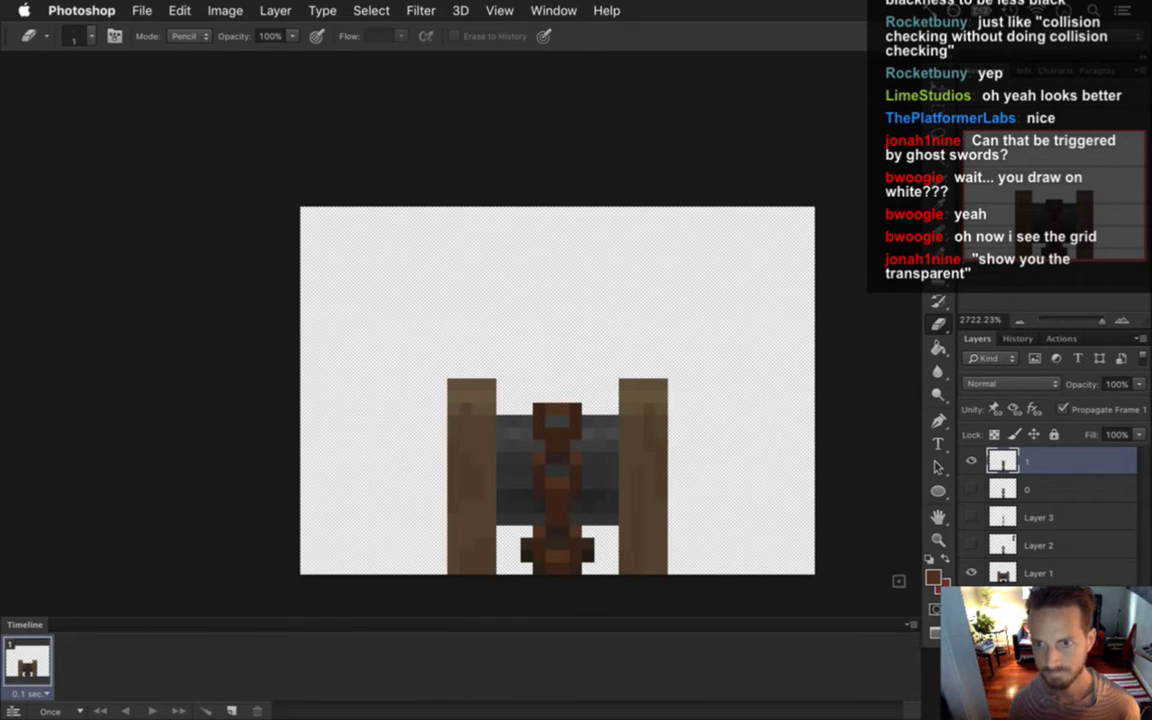
# Duplicate layer 1 as a new layer named 2, hide the original and nudge the copied chain down by one pixel.
pyautogui.press('super+j')
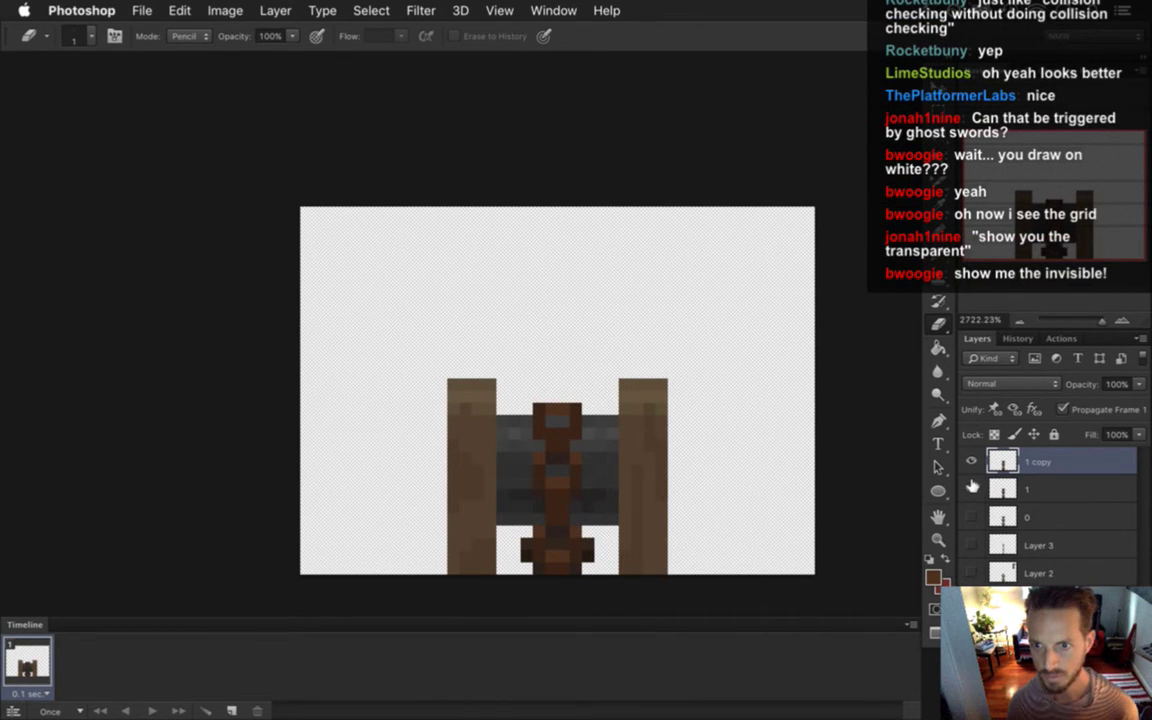
pyautogui.doubleClick(1035, 460)
pyautogui.write('2')
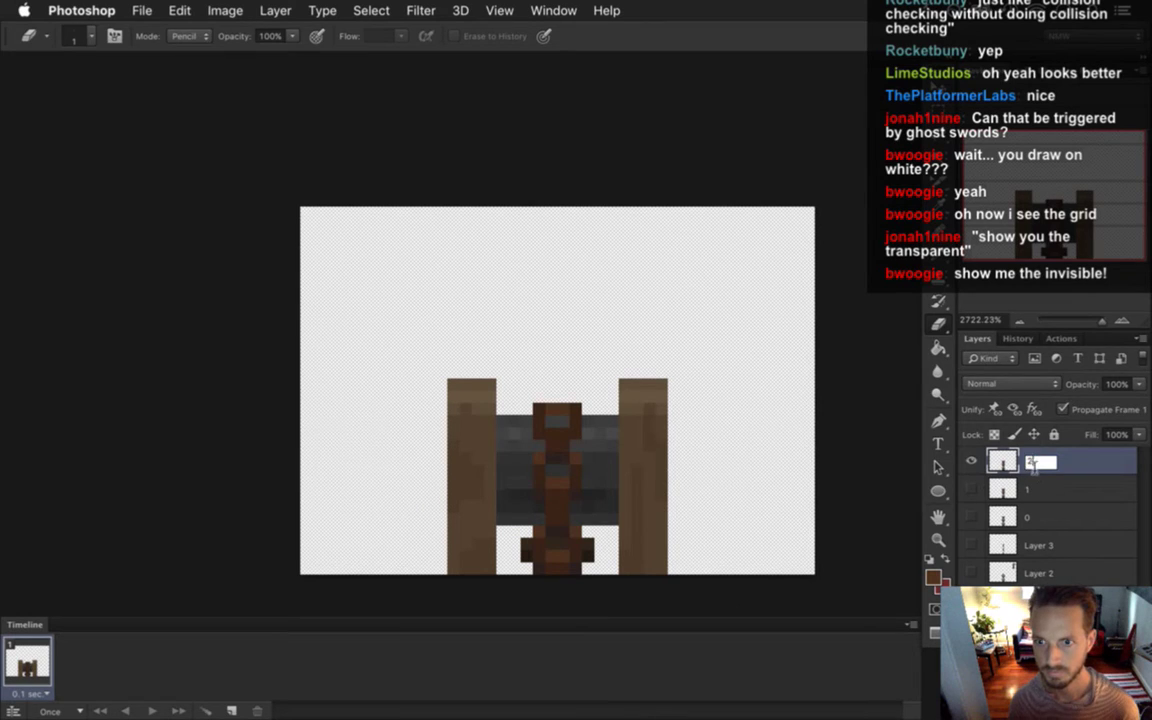
pyautogui.press('Return')
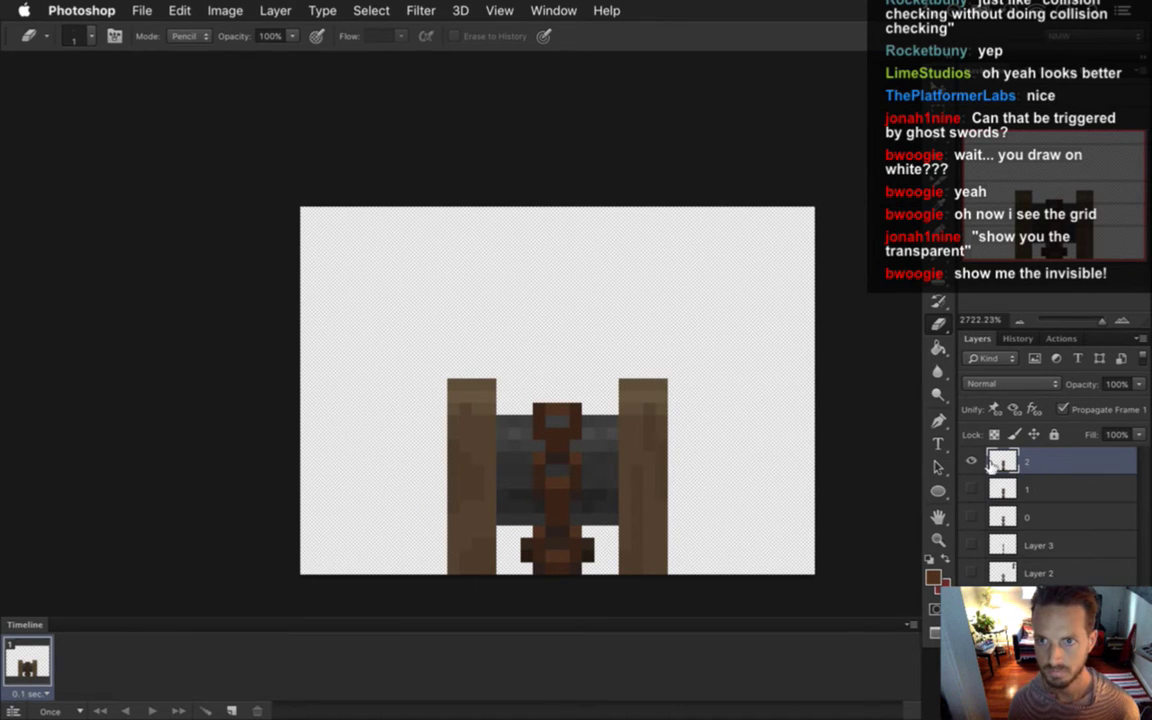
pyautogui.press('v')
pyautogui.press('Down')
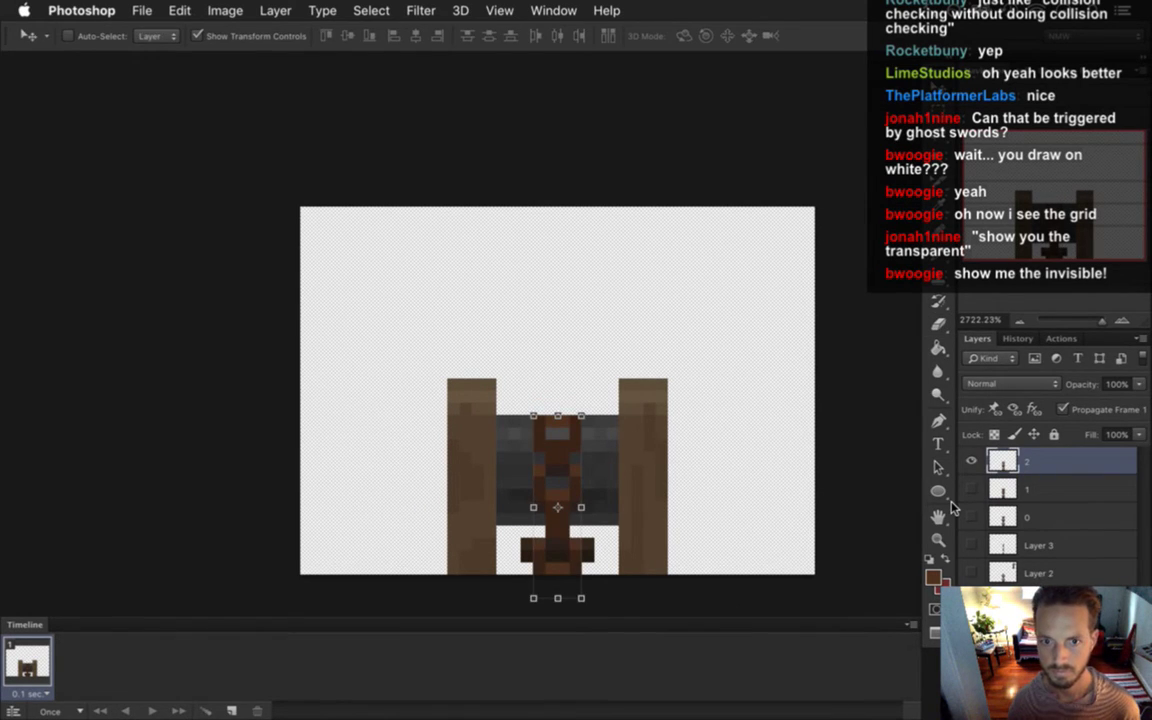
# Paint two sampled brown pixels centred above the top link on layer 2 and extend the link's opening upward by one row.
pyautogui.press('m')
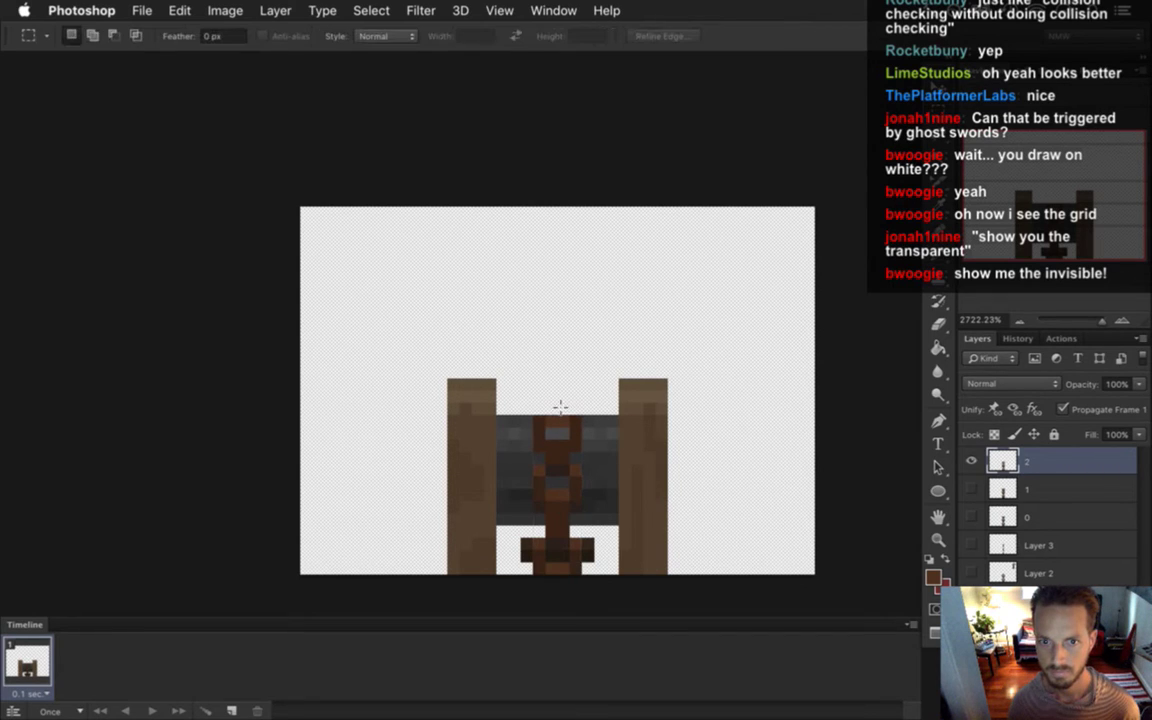
pyautogui.press('e')
pyautogui.press('i')
pyautogui.click(563, 445)
pyautogui.press('b')
pyautogui.click(557, 409)
pyautogui.press('e')
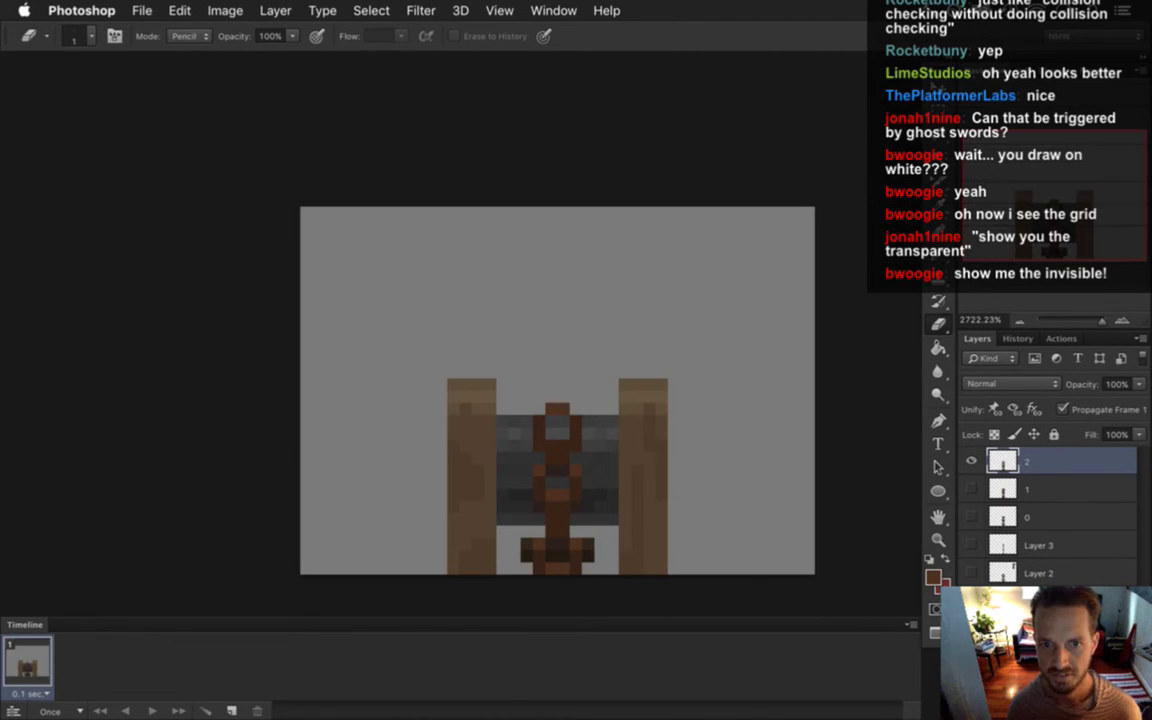
# Fill the lower row of the top link's opening on layer 2 with lighter brown, keeping the row above it transparent.
pyautogui.hscroll(5, 586, 440)
pyautogui.scroll(-3, 586, 440)
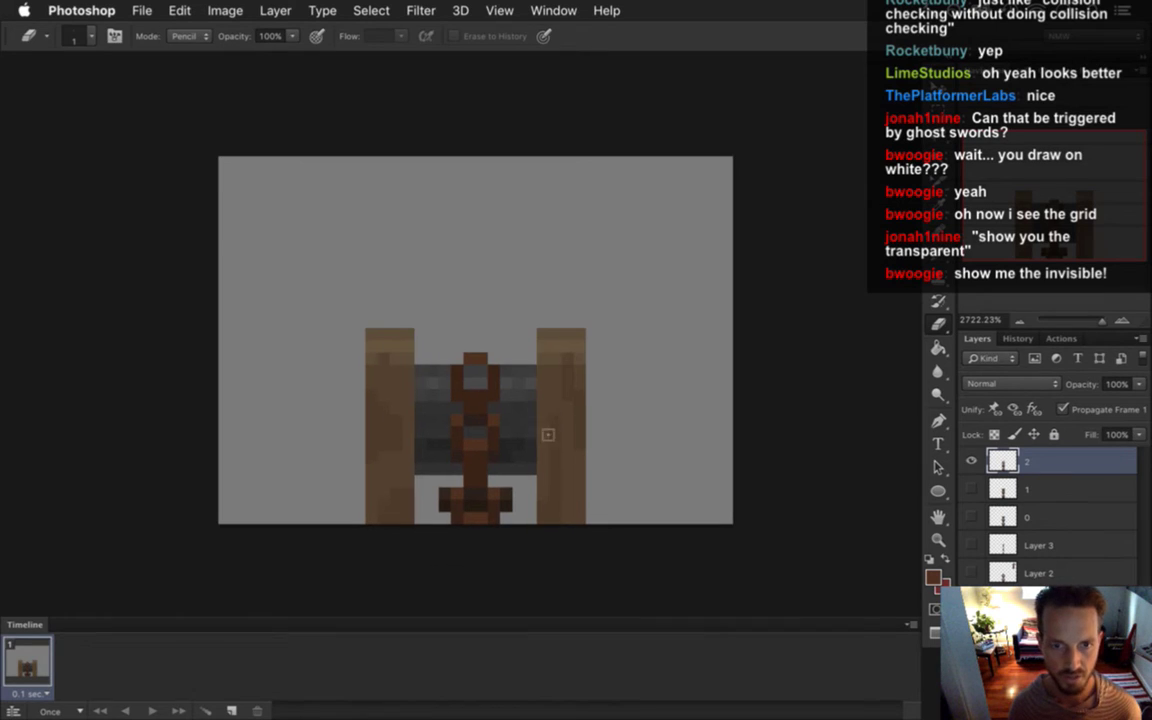
pyautogui.scroll(2, 518, 435)
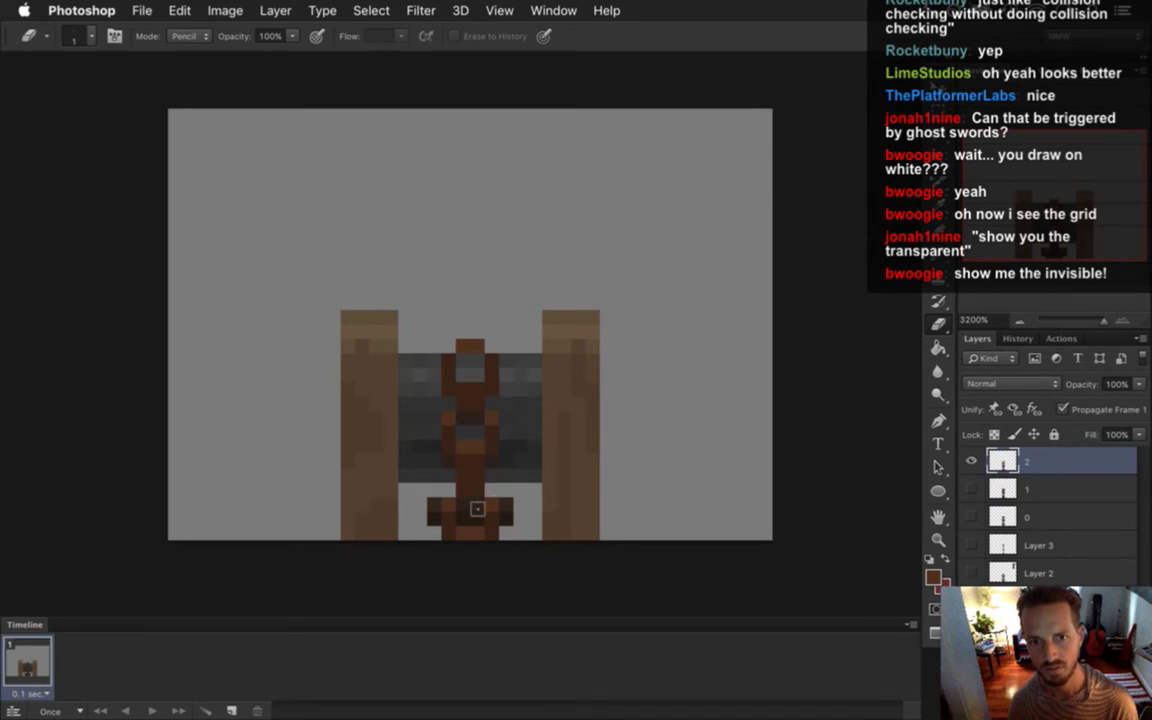
pyautogui.press('i')
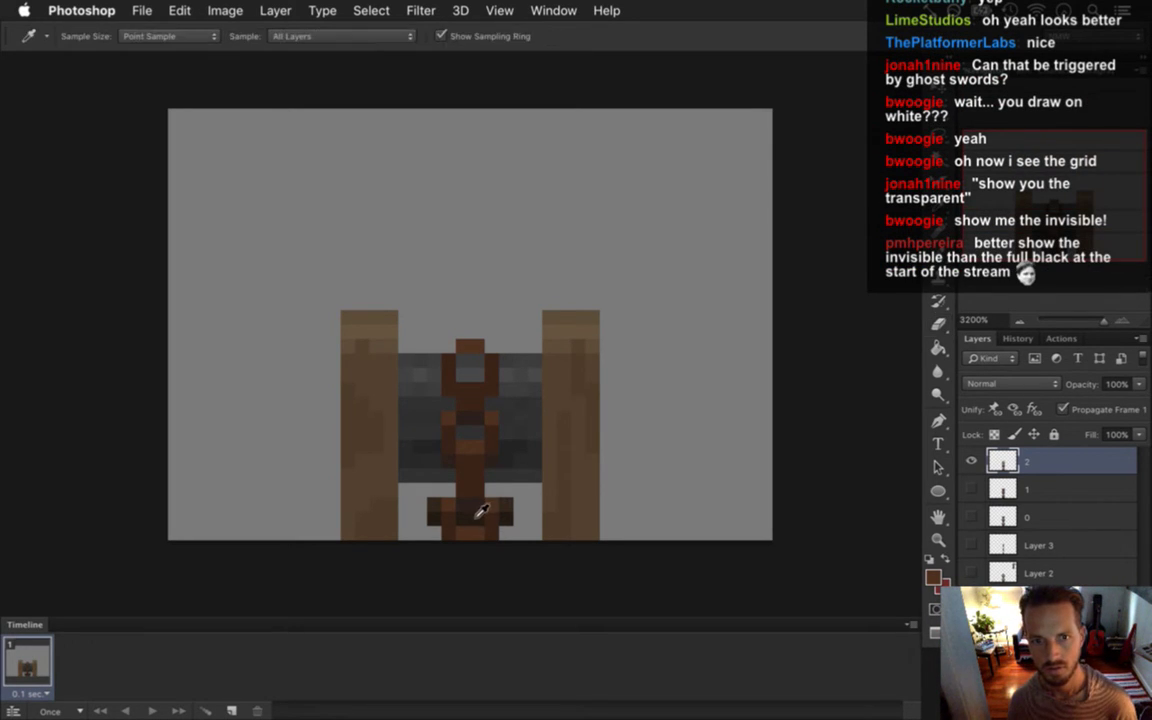
pyautogui.press('b')
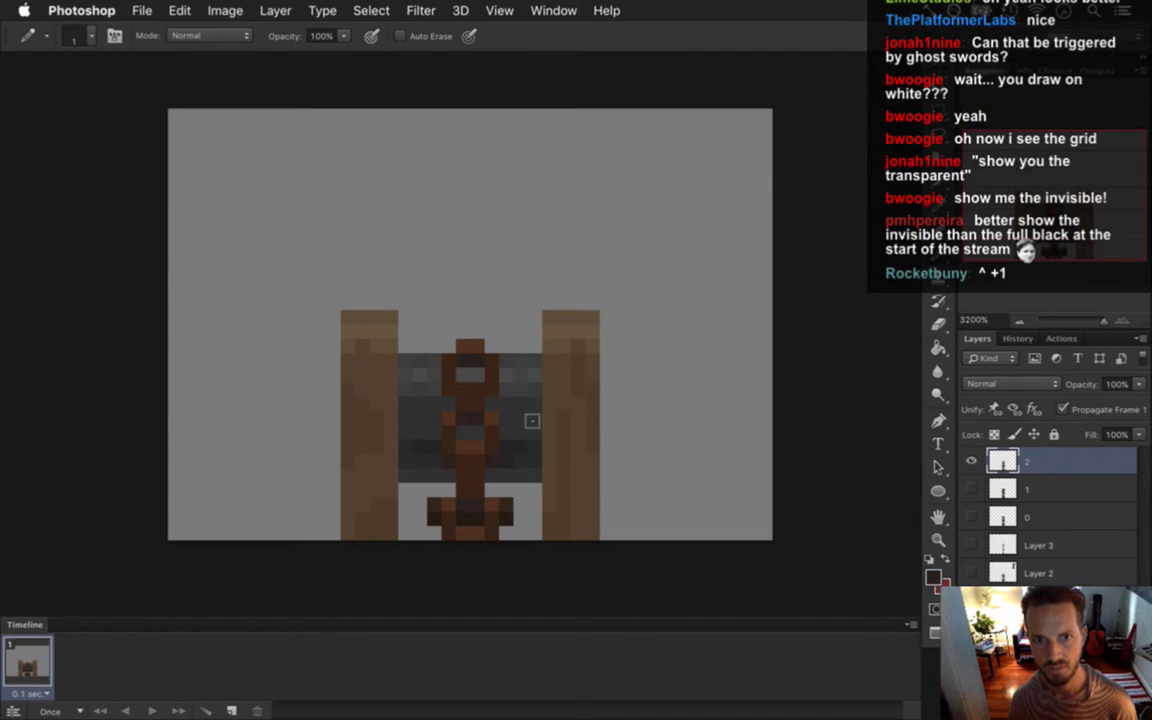
pyautogui.press('i')
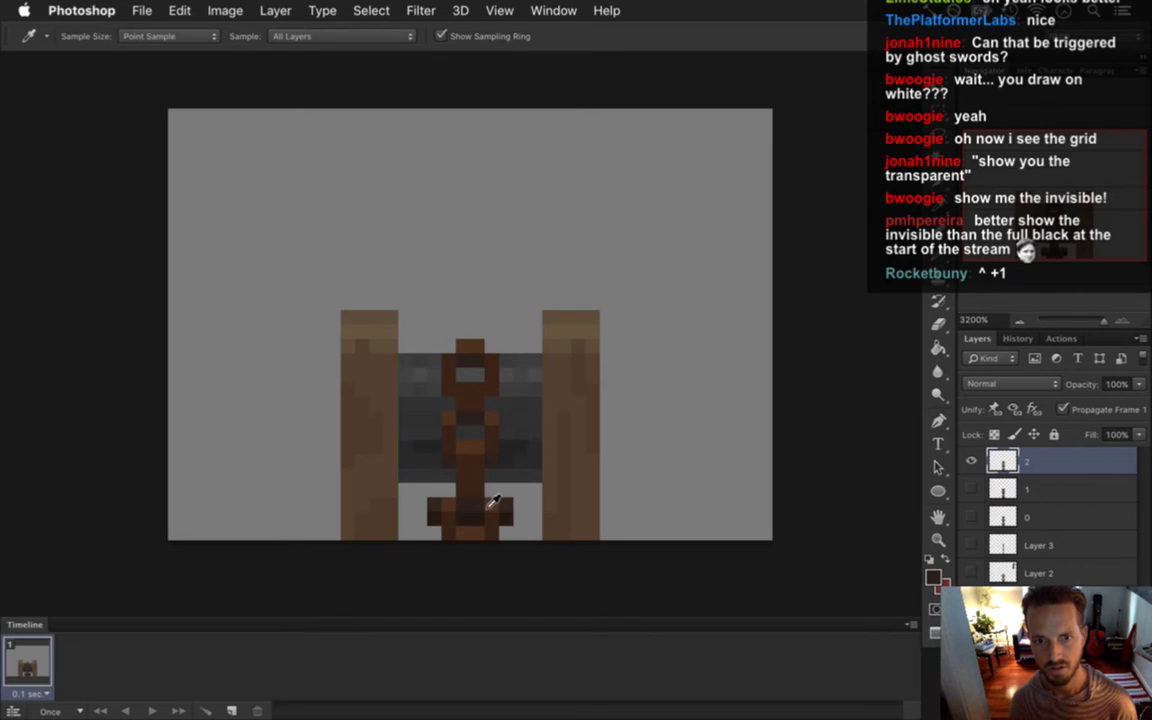
pyautogui.click(468, 476)
pyautogui.press('b')
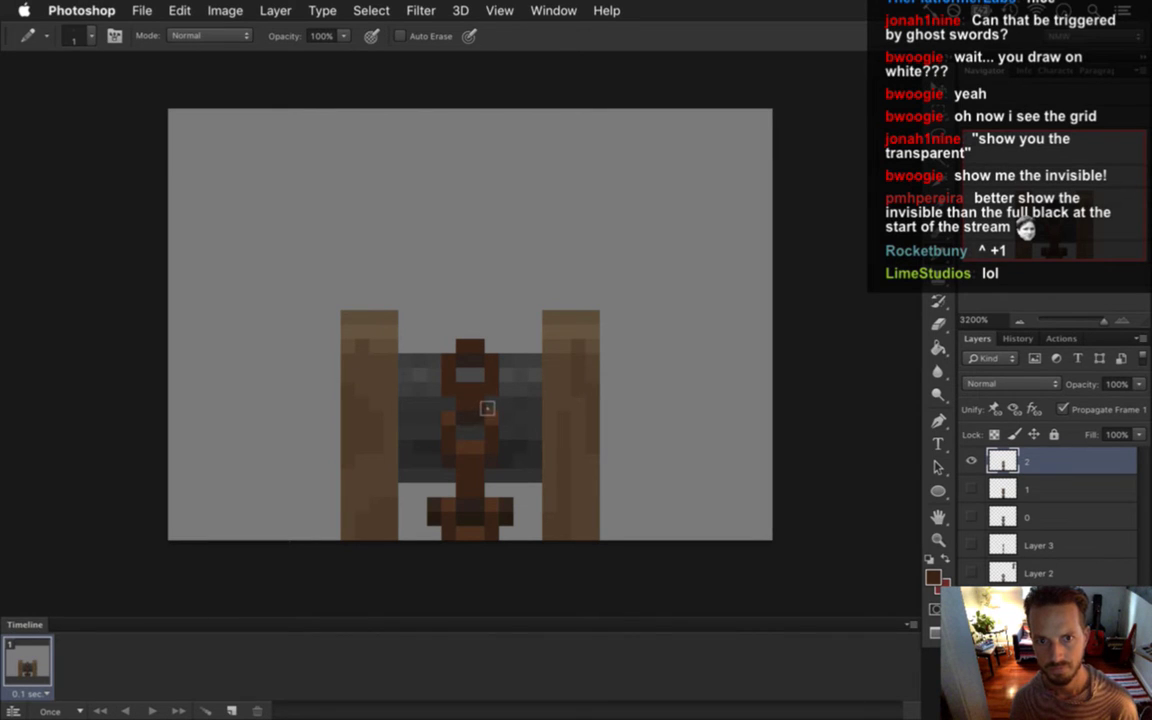
pyautogui.keyDown('alt'); pyautogui.click(471, 455); pyautogui.keyUp('alt')
pyautogui.keyDown('alt'); pyautogui.click(483, 404); pyautogui.keyUp('alt')
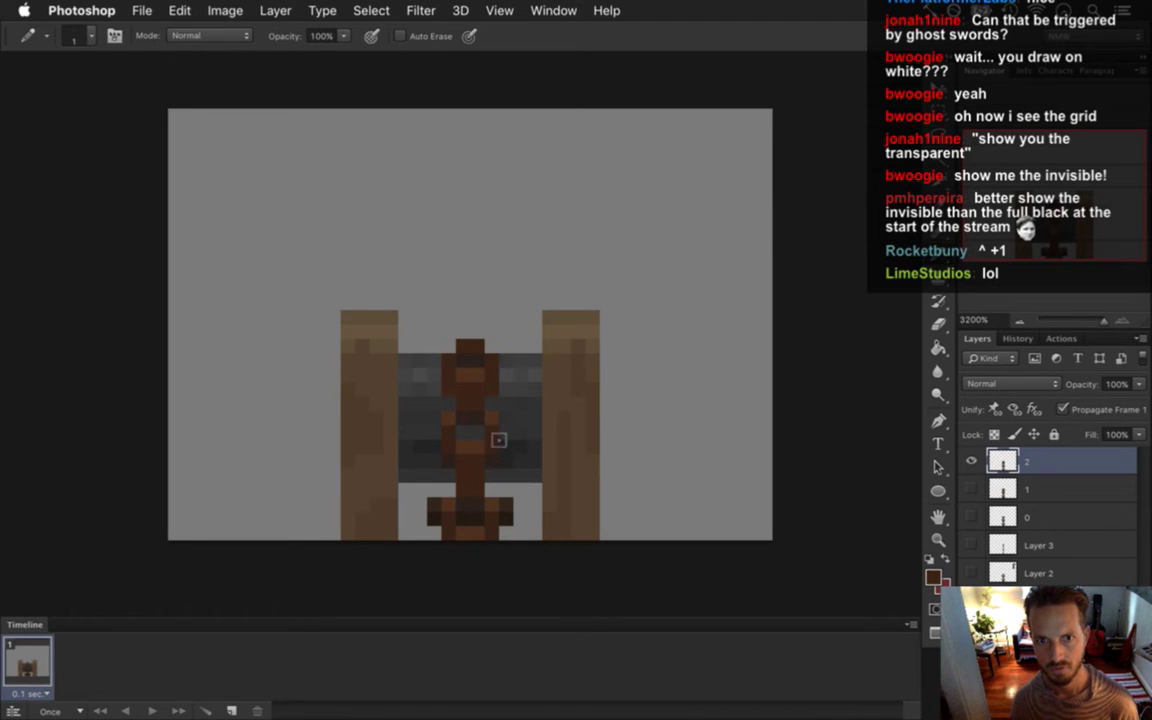
pyautogui.press('e')
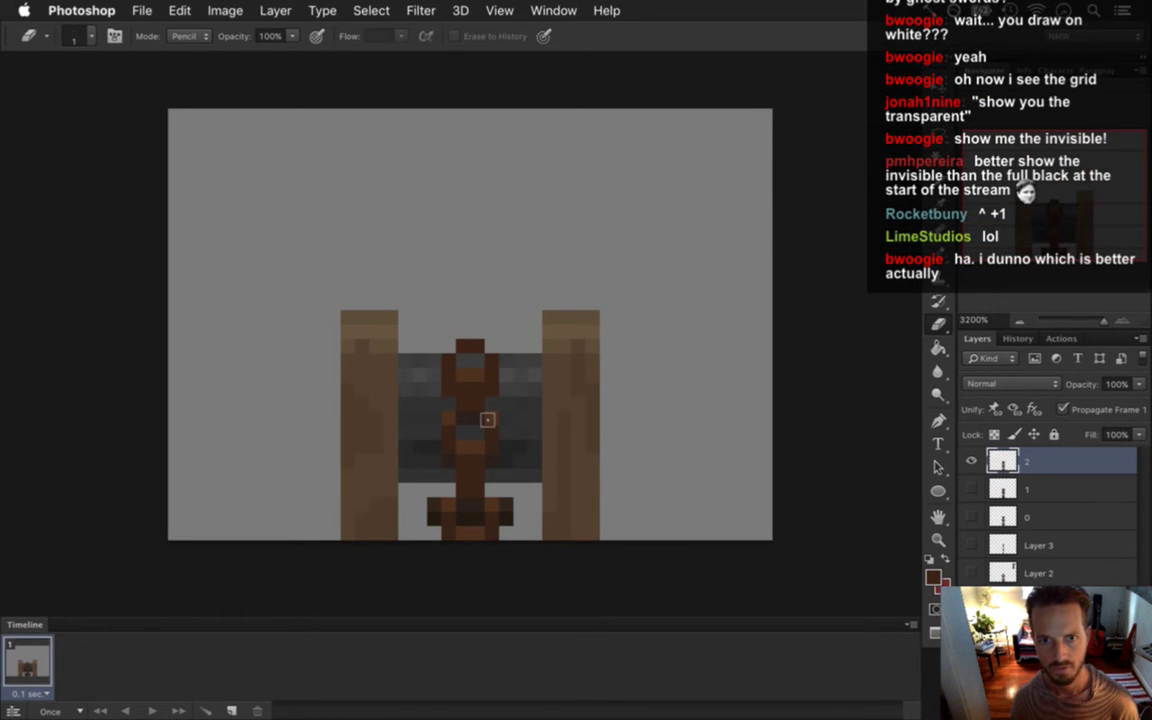
# Square off the top link on layer 2 with a dark brown pixel on each side of its top row.
pyautogui.press('i')
pyautogui.click(457, 374)
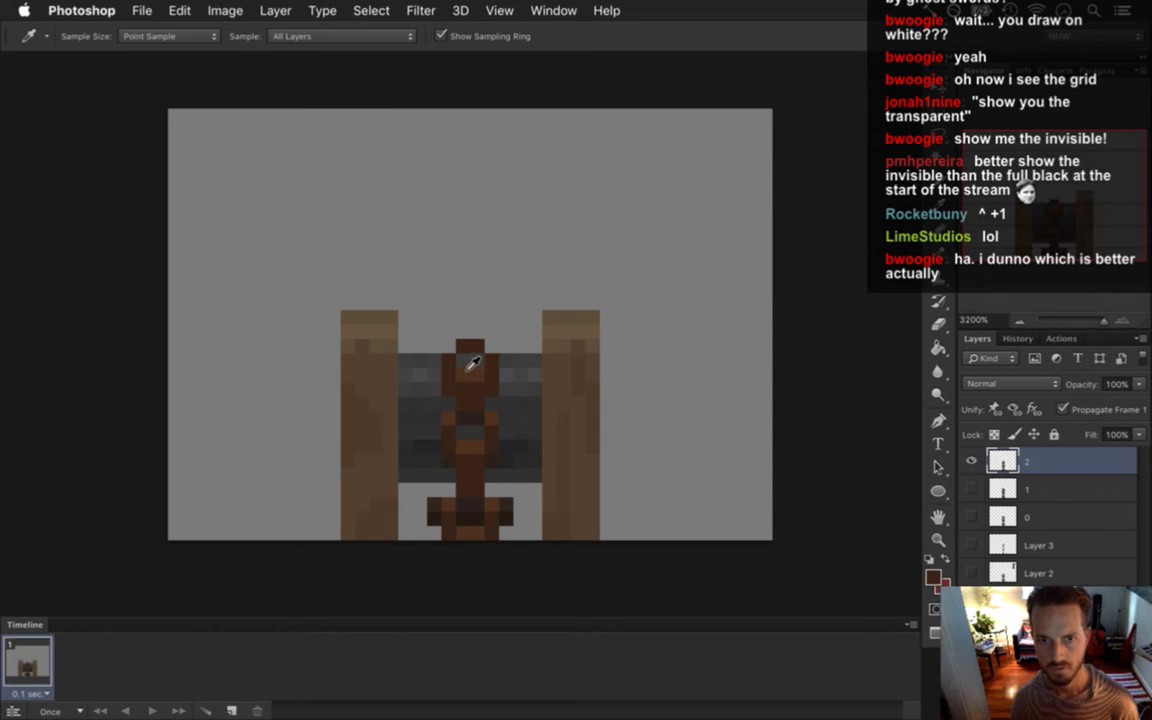
pyautogui.press('b')
pyautogui.click(449, 346)
pyautogui.click(491, 346)
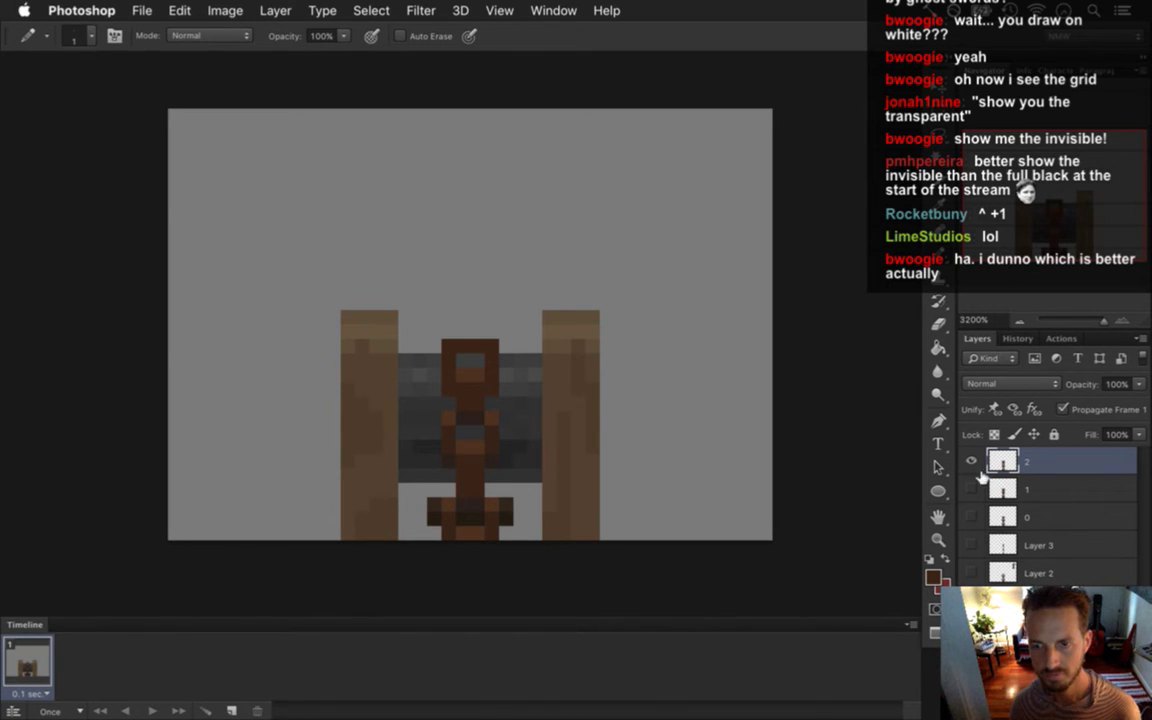
# Compare the chain on layer 0 with the one on layer 2 by showing each in turn.
pyautogui.click(972, 515)
pyautogui.click(972, 515)
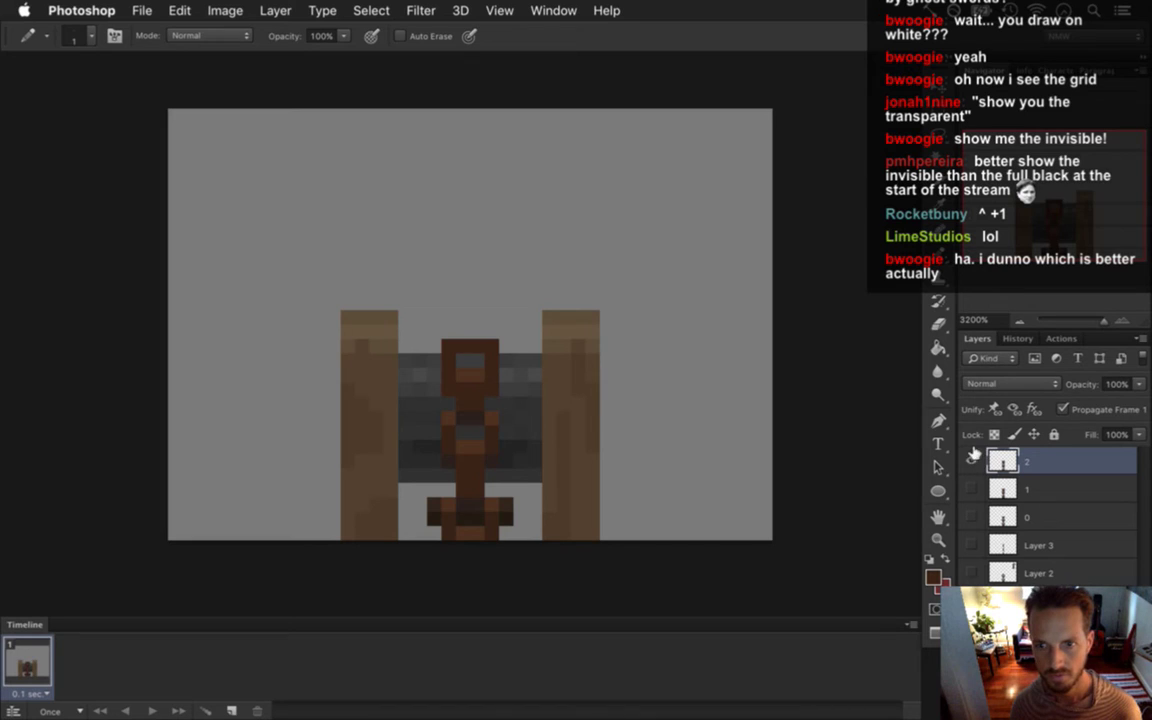
pyautogui.click(972, 460)
pyautogui.click(972, 517)
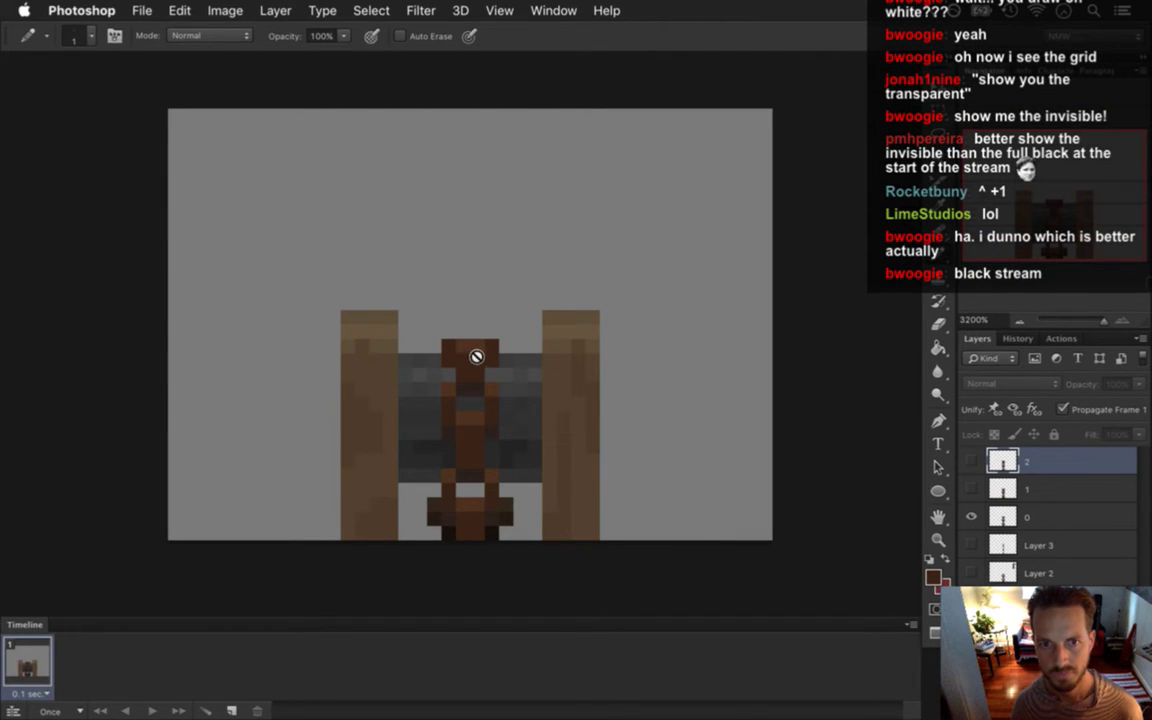
pyautogui.keyDown('alt'); pyautogui.click(972, 461); pyautogui.keyUp('alt')
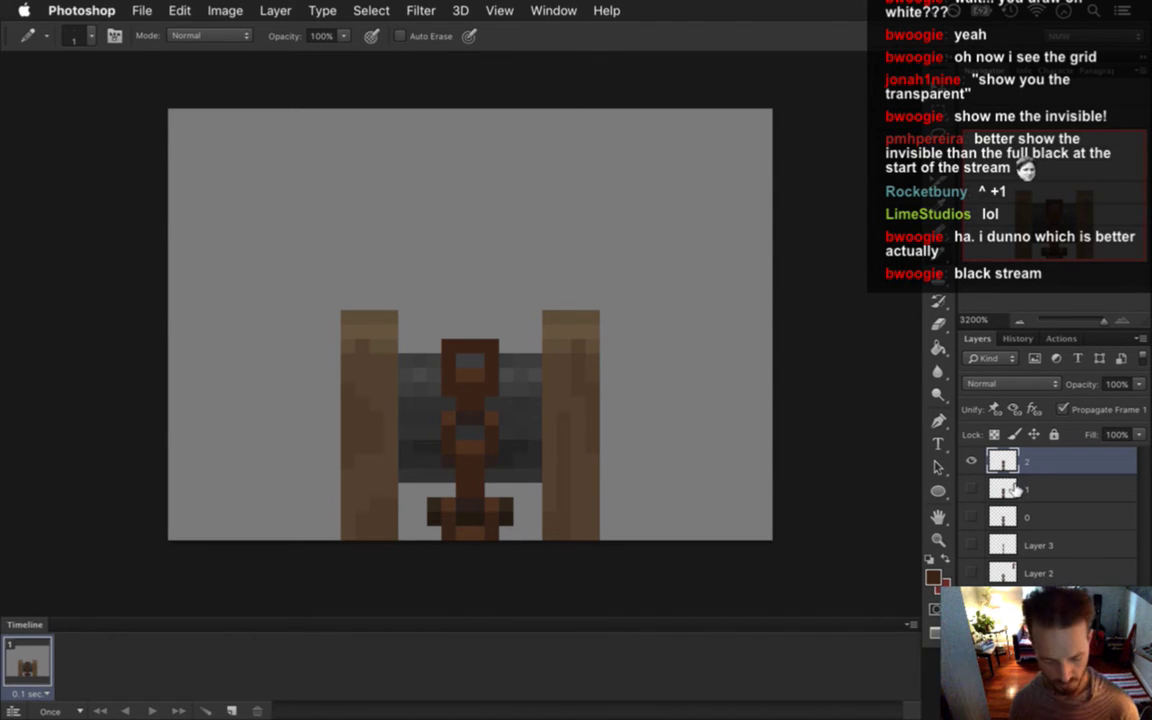
# Duplicate layer 2 as a new layer named 3, hide the original and nudge the copied chain down by one pixel.
pyautogui.press('super+j')
pyautogui.click(971, 489)
pyautogui.doubleClick(1037, 462)
pyautogui.write('3')
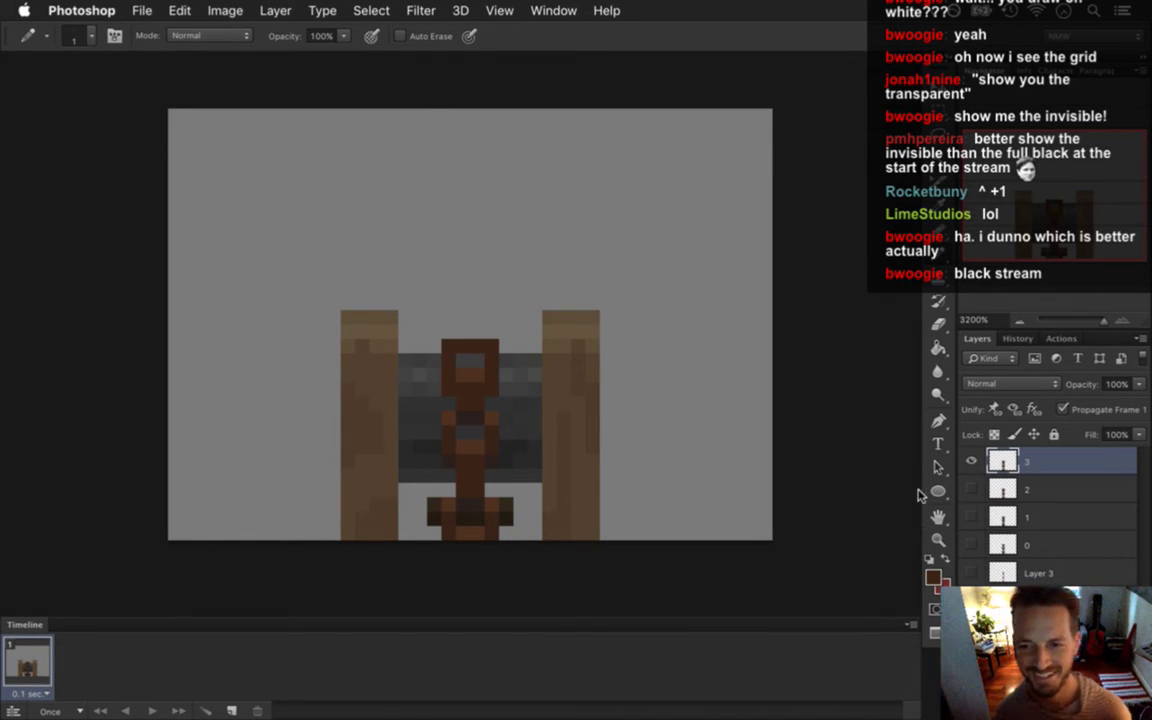
pyautogui.press('i')
pyautogui.press('v')
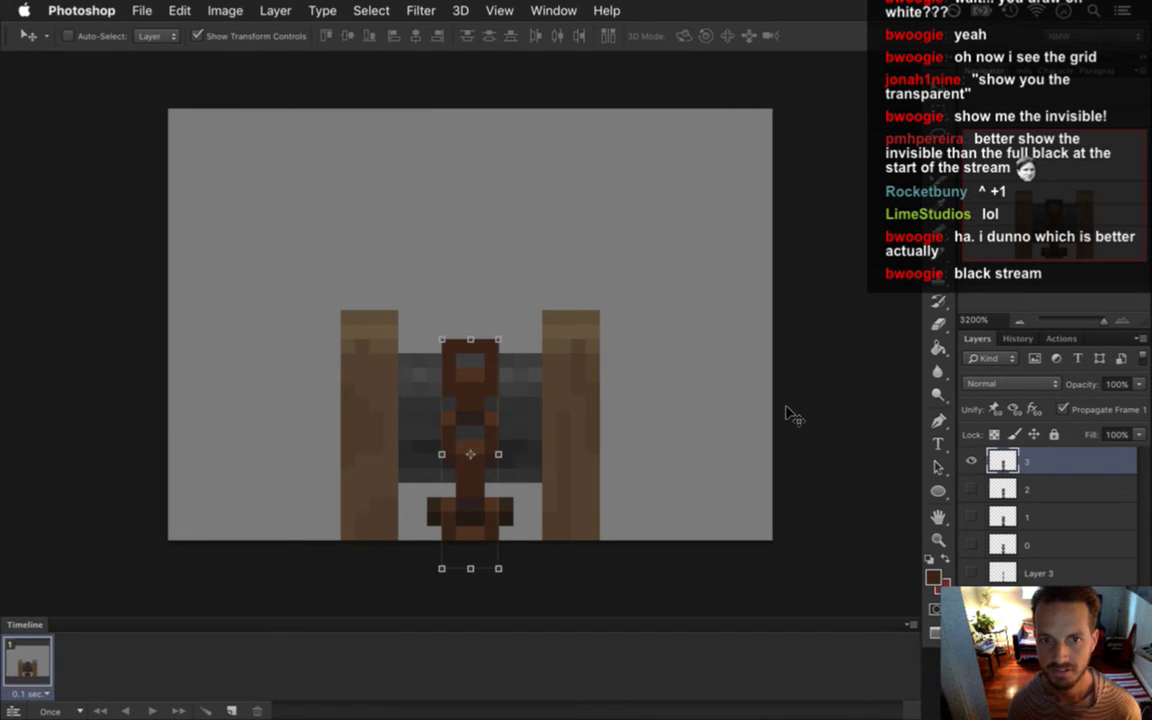
pyautogui.press('Down')
pyautogui.press('m')
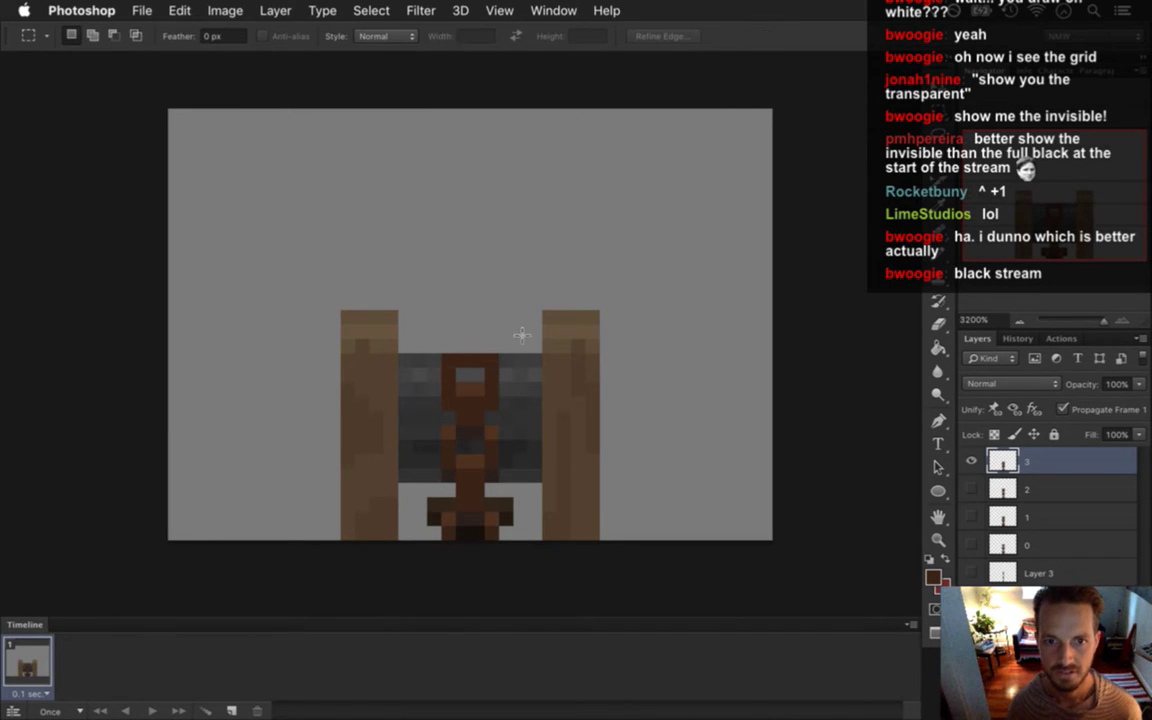
# Paint a two-pixel-wide brown connector above the top link on layer 3, with darker shading beneath it.
pyautogui.press('i')
pyautogui.press('b')
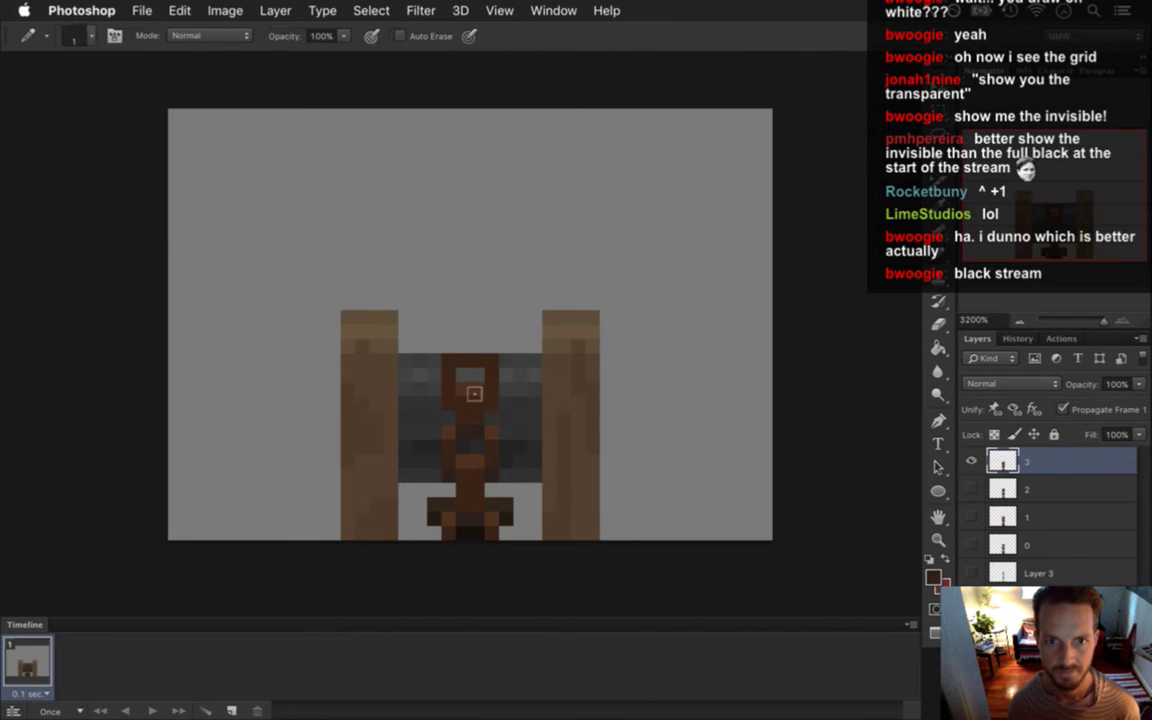
pyautogui.press('i')
pyautogui.click(470, 411)
pyautogui.press('b')
pyautogui.click(470, 347)
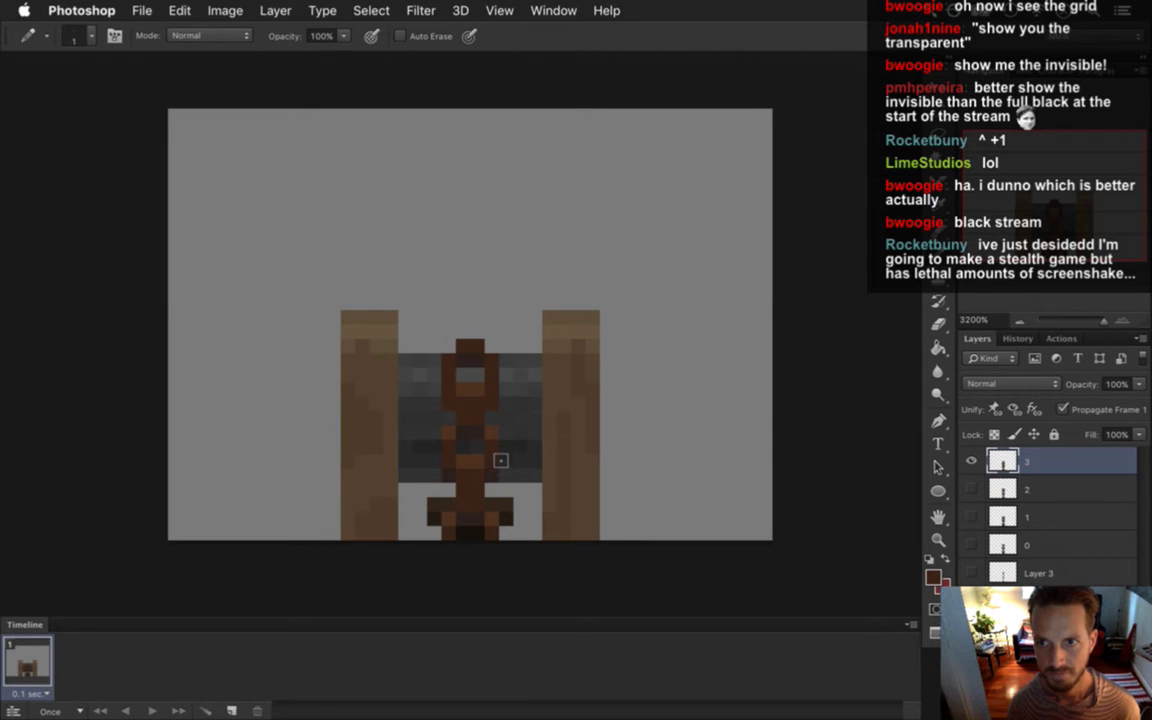
# Try extending the chain on layer 3 upward by another row of two brown pixels.
pyautogui.click(463, 332)
pyautogui.click(478, 332)
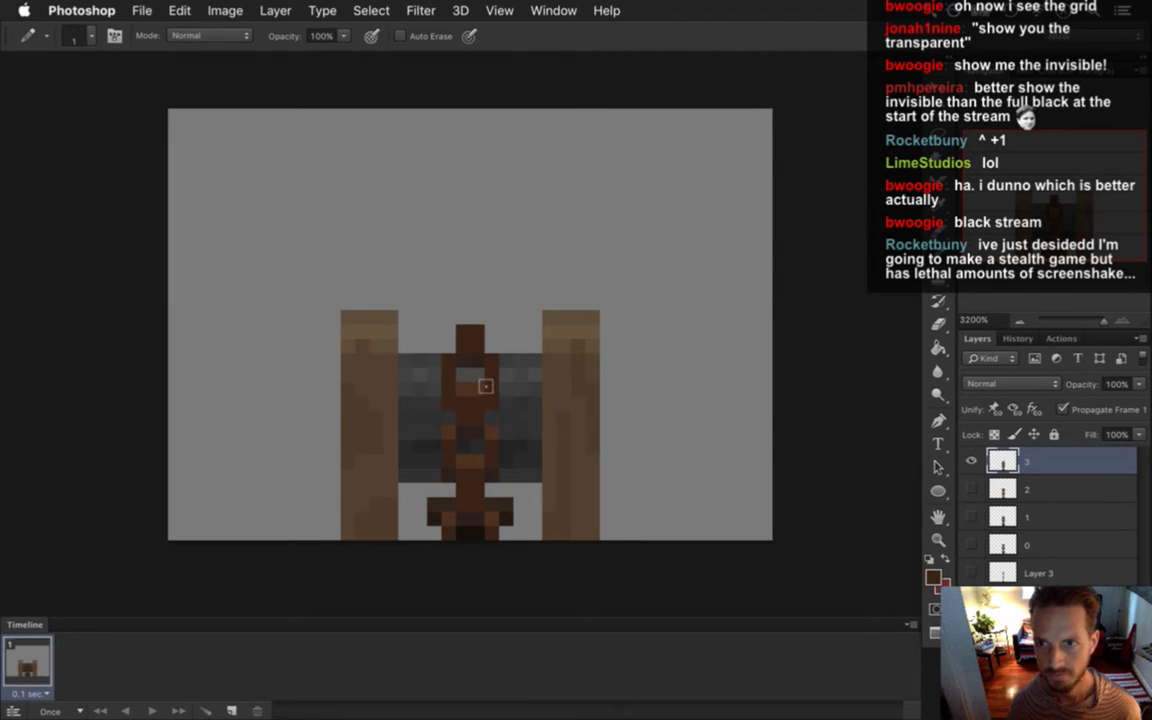
pyautogui.press('e')
pyautogui.moveTo(463, 332); pyautogui.dragTo(478, 332)
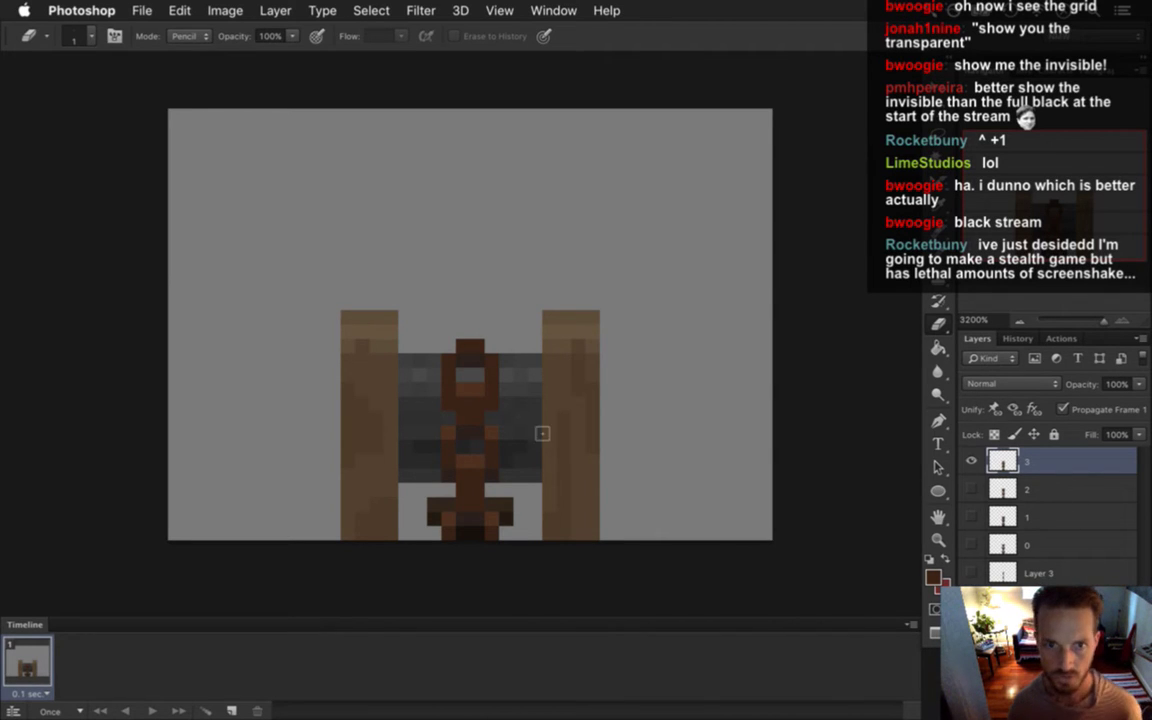
# Lighten the side pixels of the top link on layer 3 with a sampled lighter brown.
pyautogui.press('i')
pyautogui.click(397, 382)
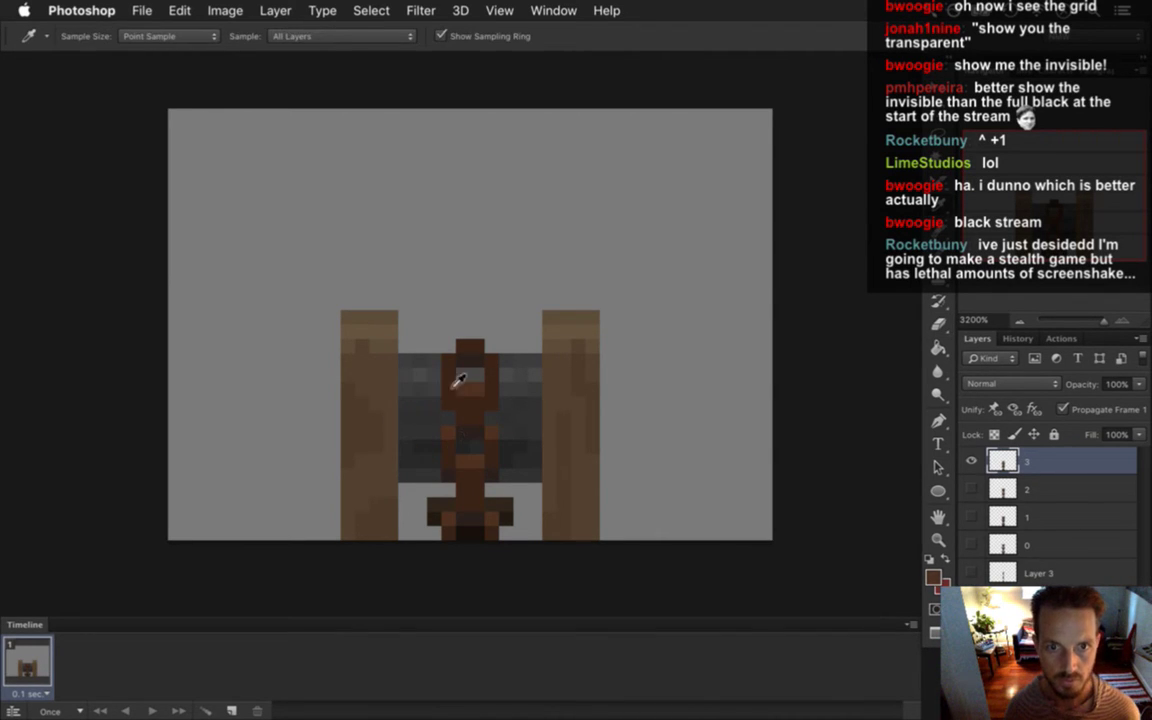
pyautogui.press('b')
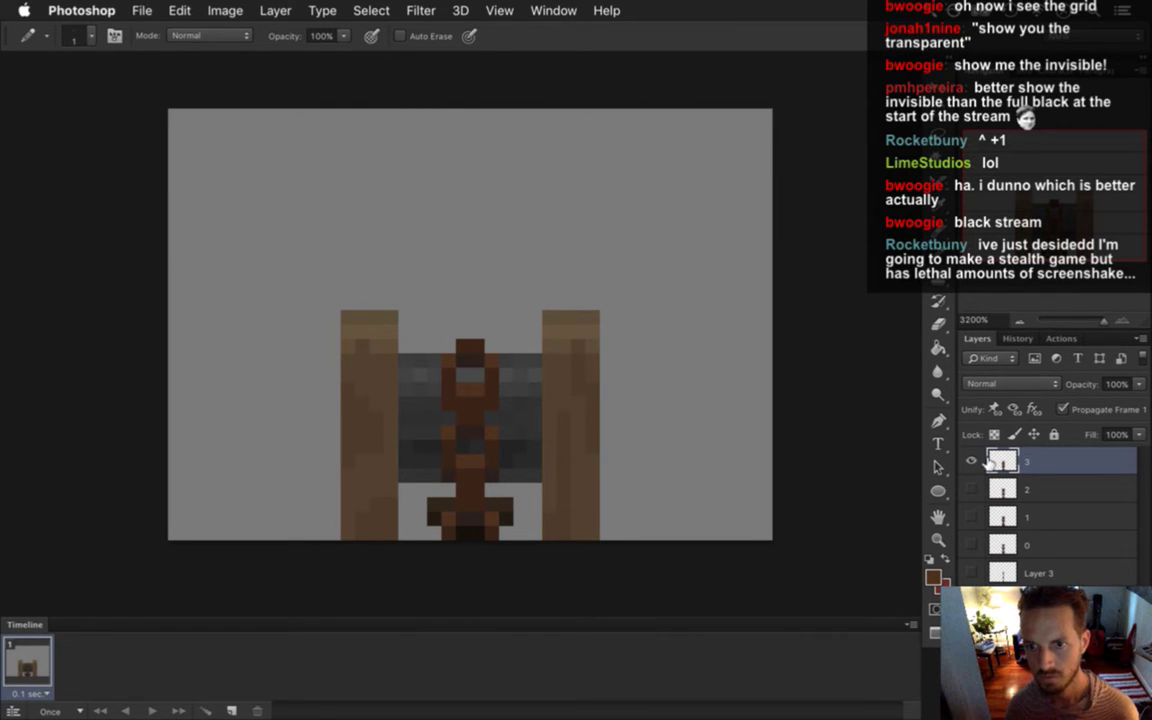
# Compare the chain on layer 3 with the one on layer 2 by showing each in turn.
pyautogui.keyDown('alt'); pyautogui.click(971, 488); pyautogui.keyUp('alt')
pyautogui.click(966, 486)
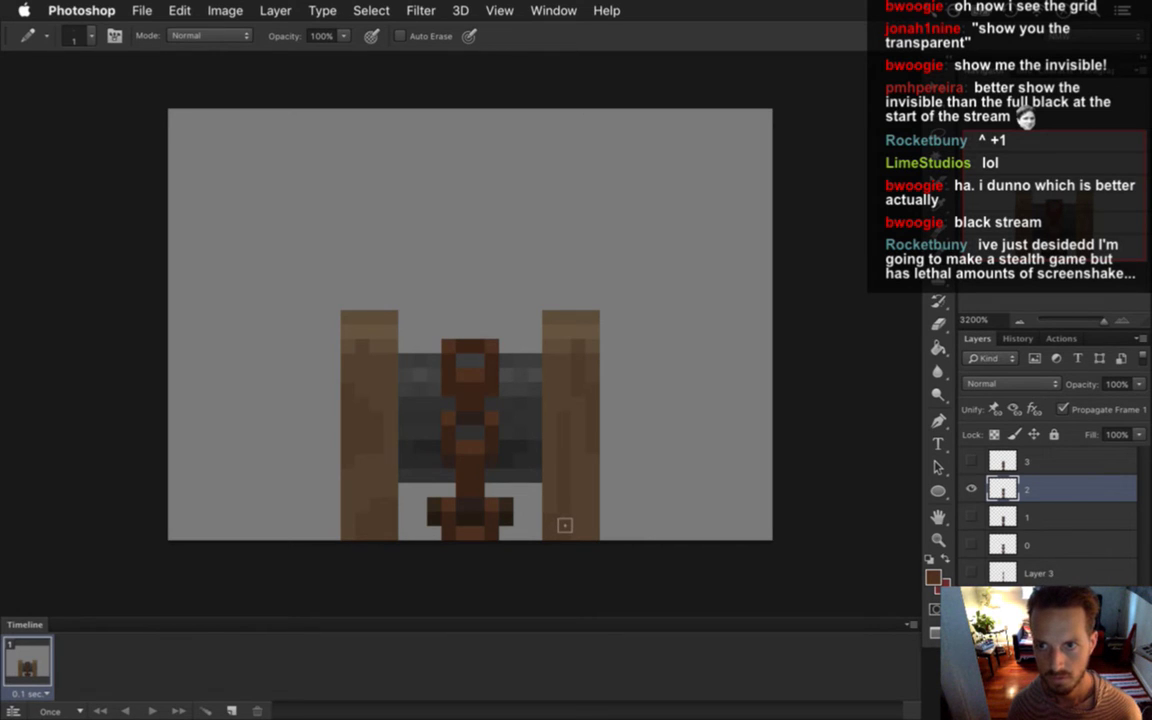
pyautogui.click(971, 488)
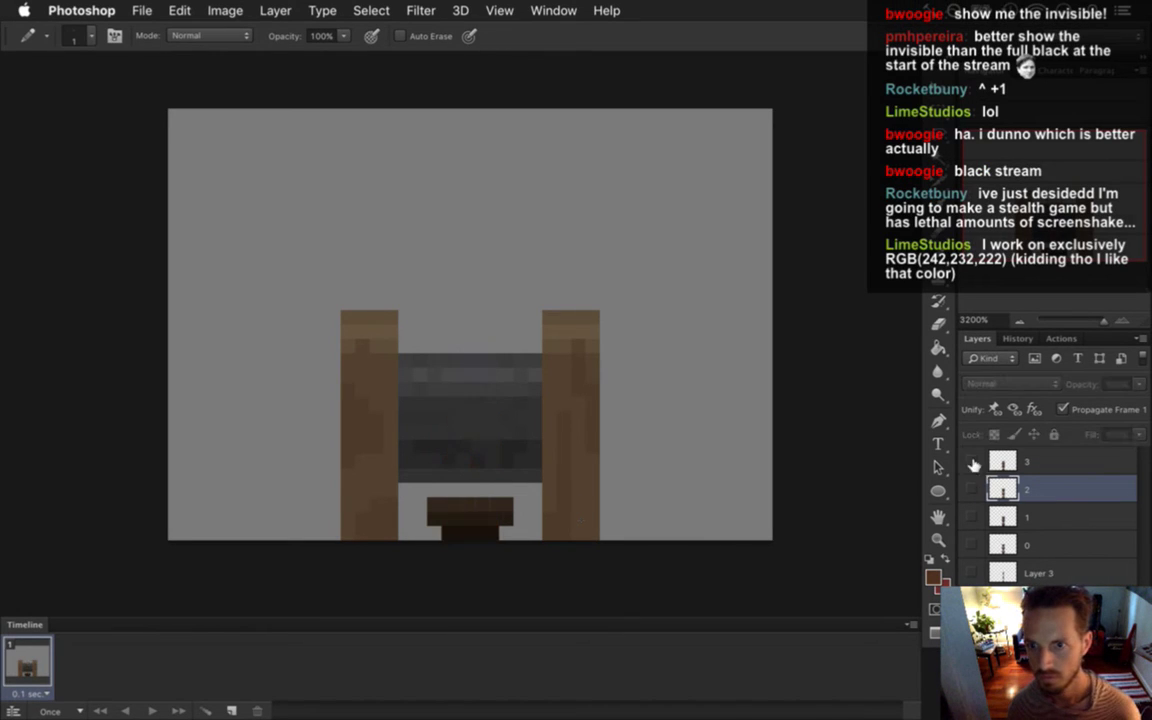
pyautogui.click(971, 461)
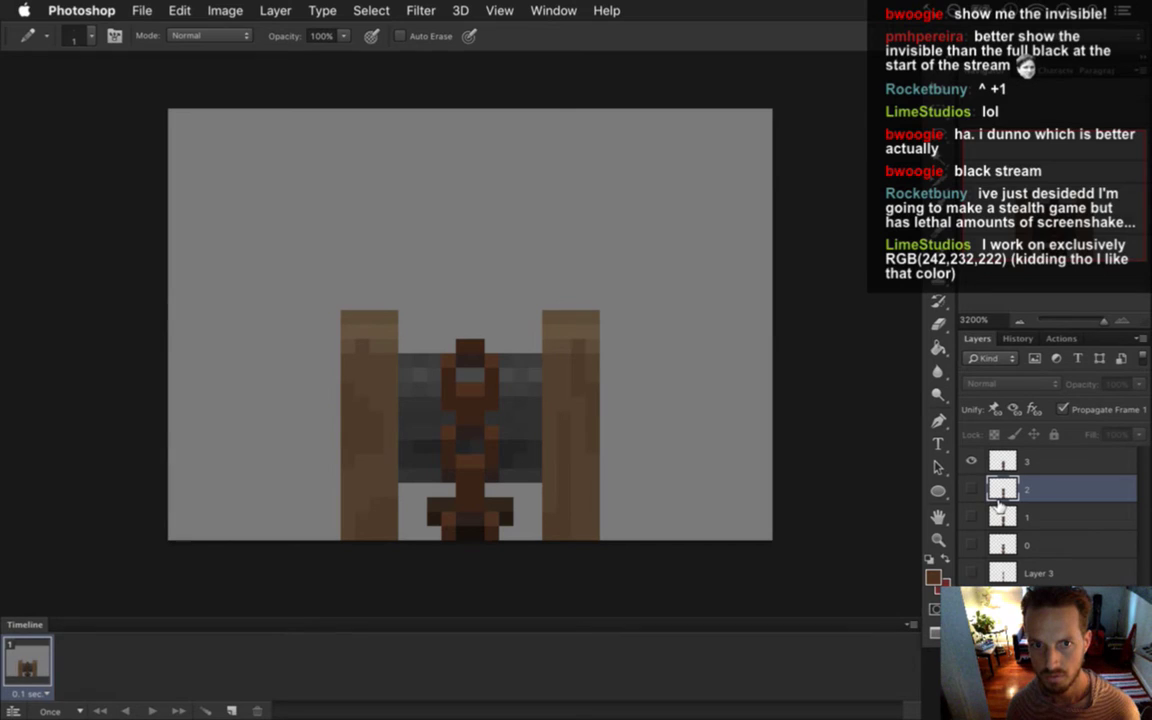
# Duplicate layer 3 and name the copy 4 as the next animation frame.
pyautogui.click(1040, 466)
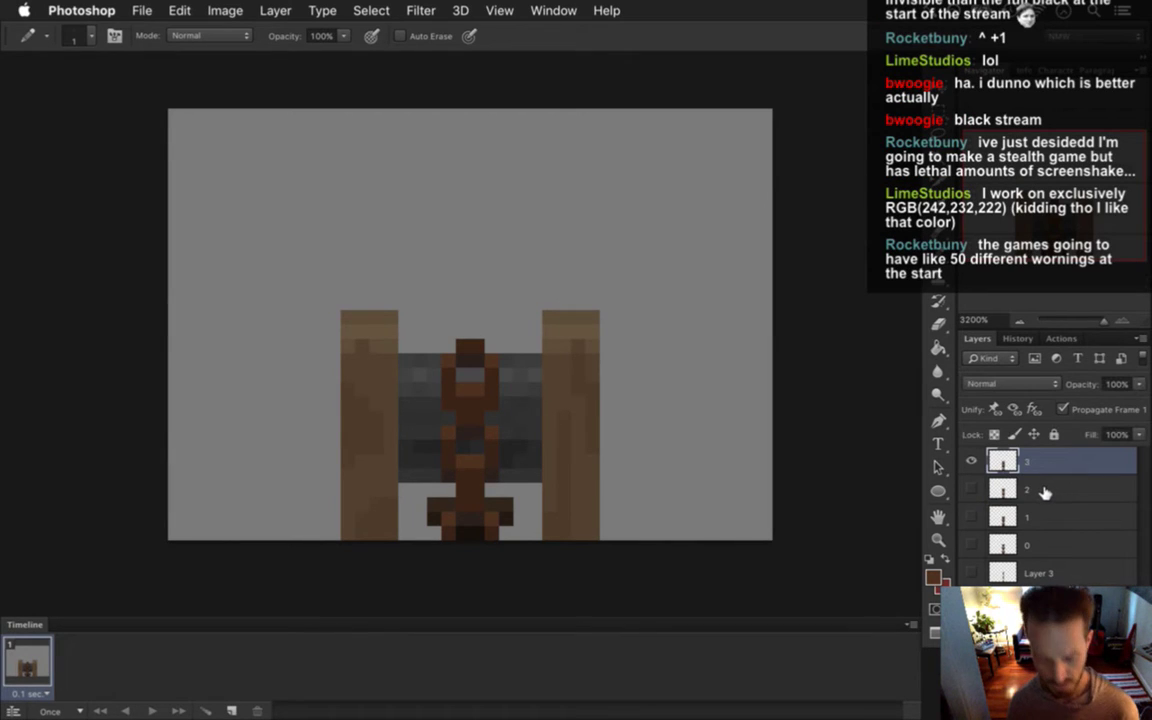
pyautogui.press('super+j')
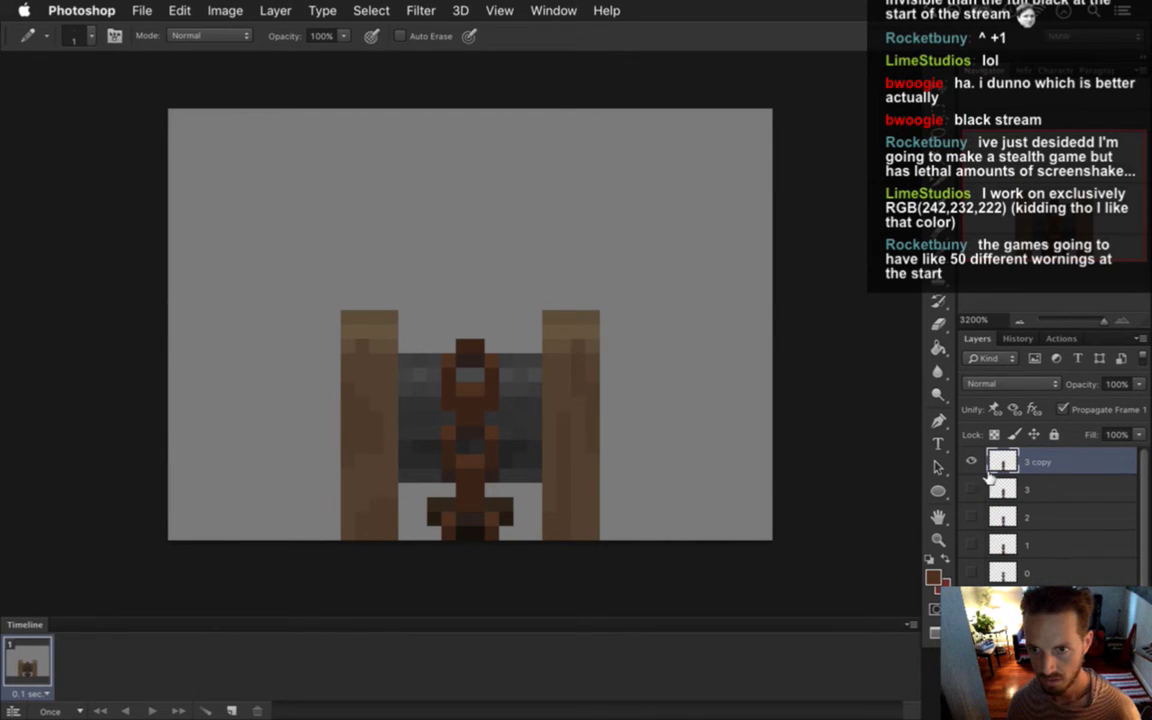
pyautogui.write('4')
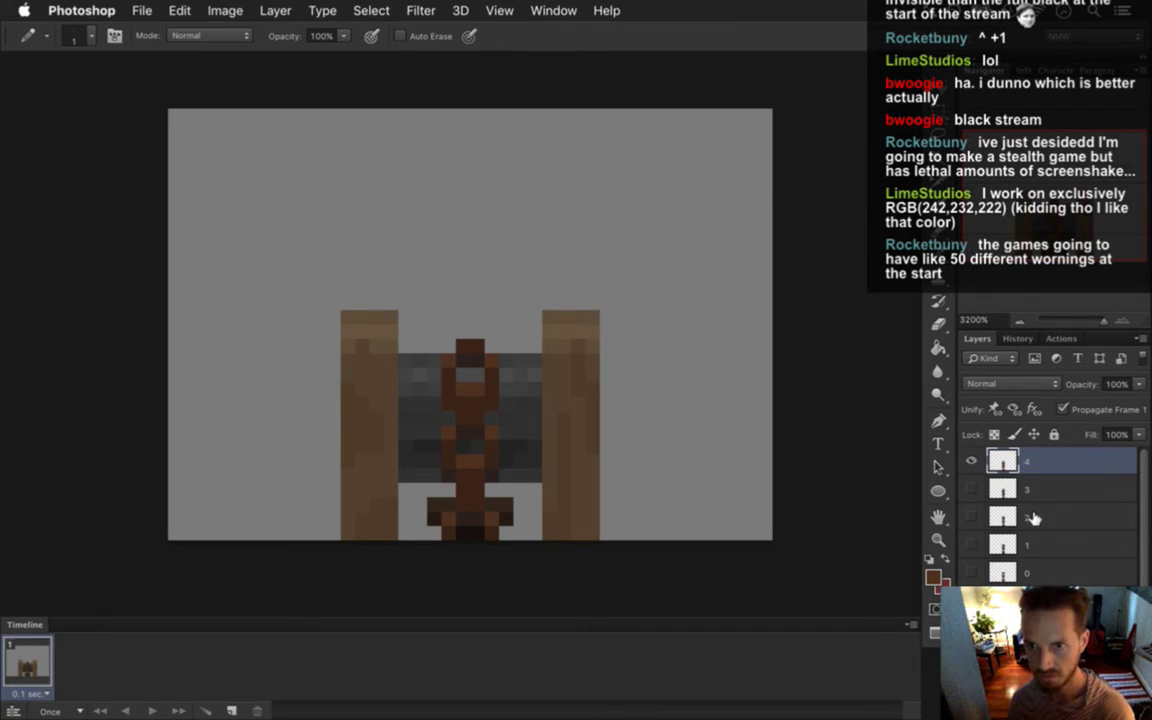
pyautogui.press('Tab')
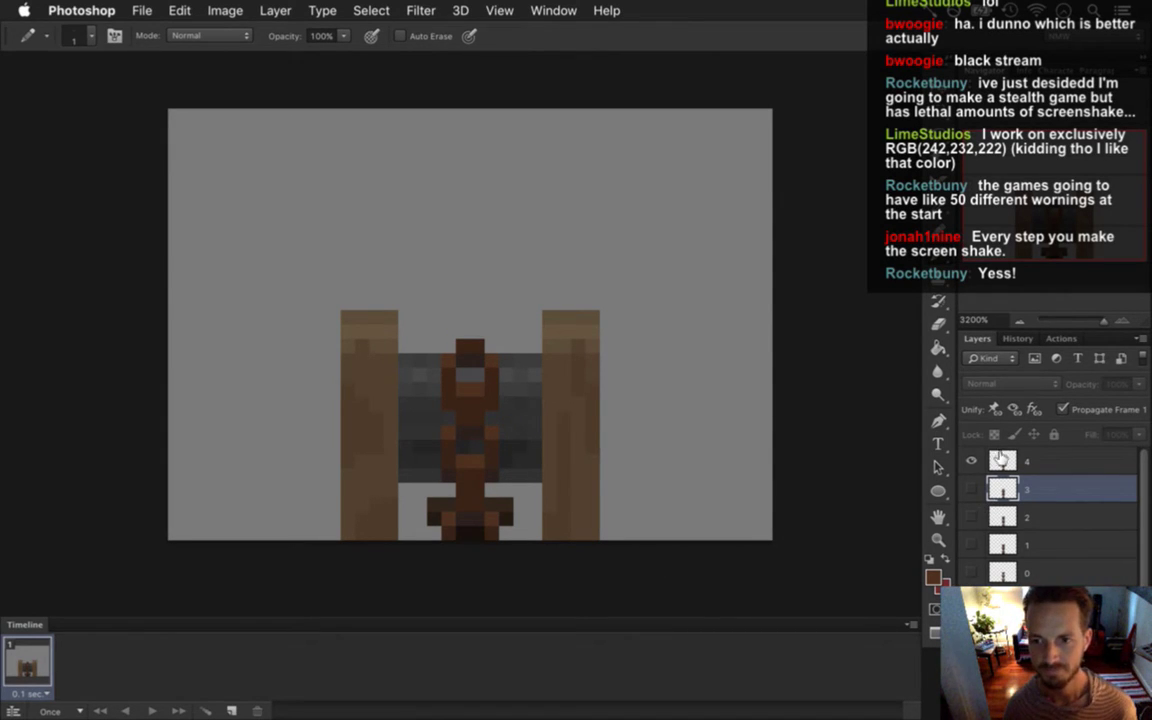
# Check layer 4 against layer 3 and move the chain on layer 4 down by one pixel.
pyautogui.click(1001, 458)
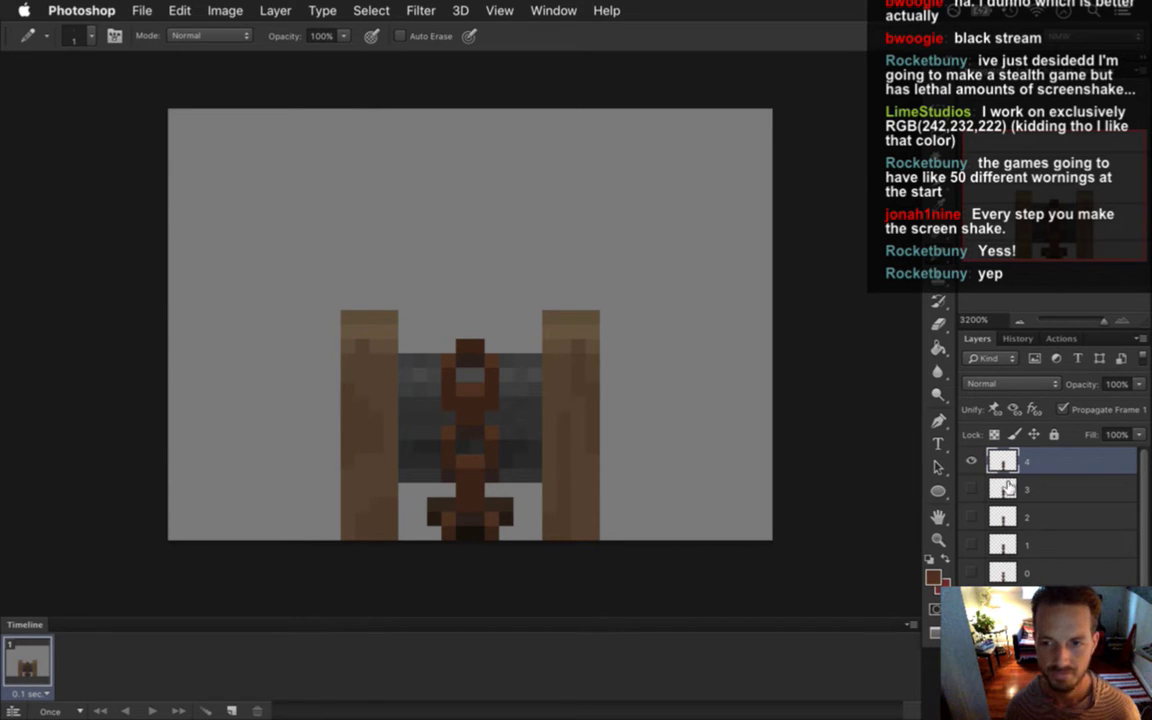
pyautogui.click(971, 489)
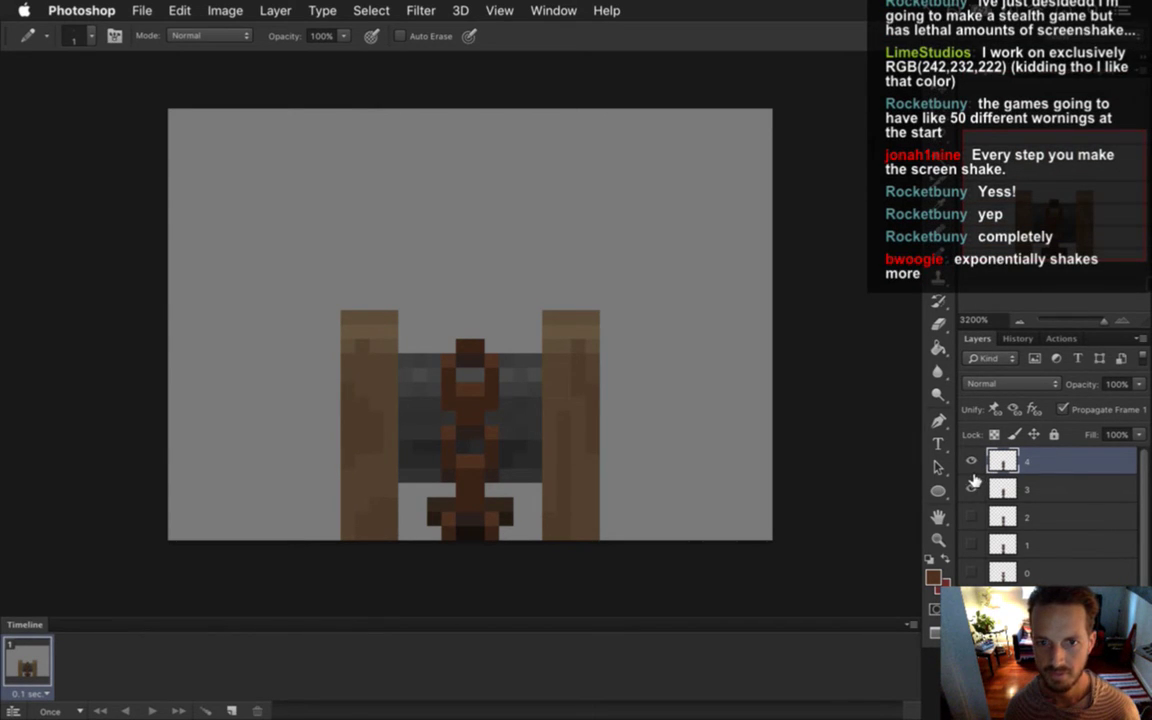
pyautogui.click(971, 489)
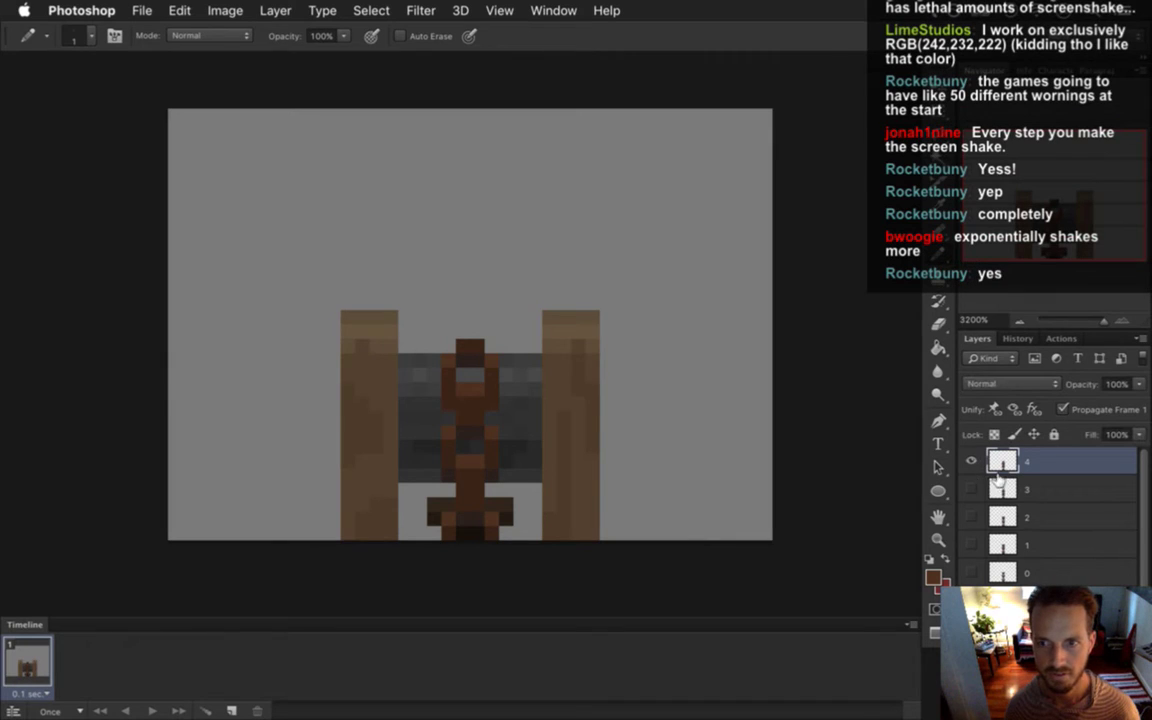
pyautogui.press('v')
pyautogui.press('Down')
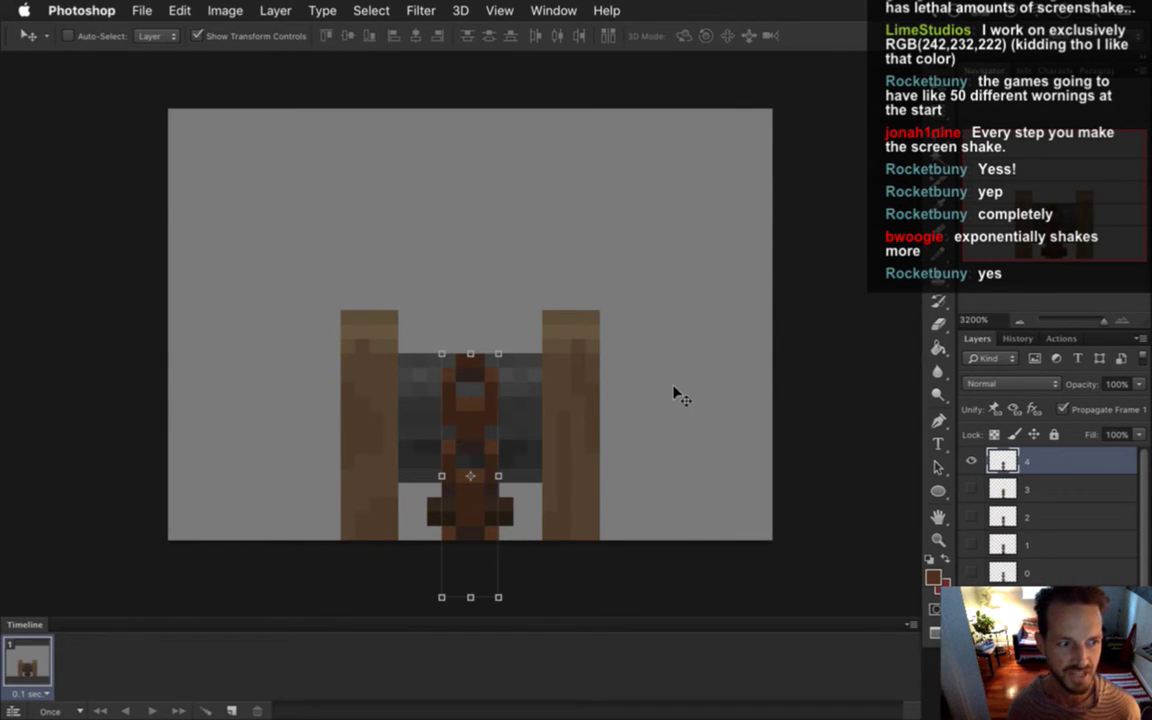
pyautogui.press('m')
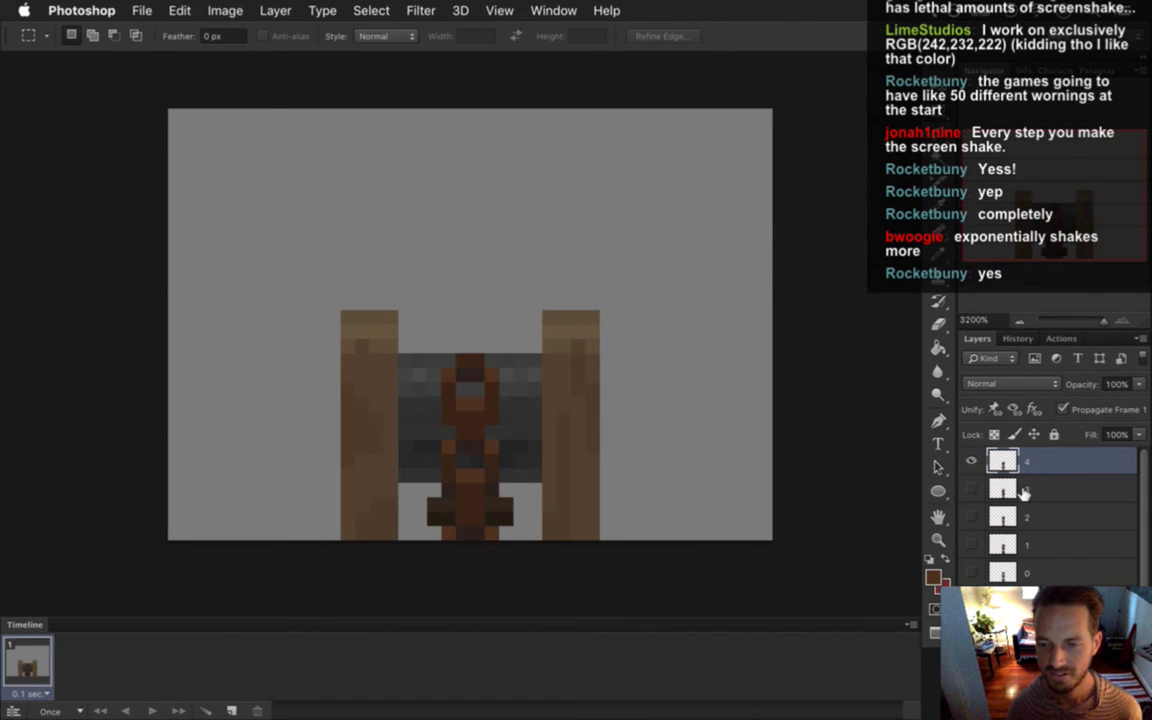
# Paint a two-pixel-wide row of sampled brown above the chain on layer 4 and save the document.
pyautogui.press('i')
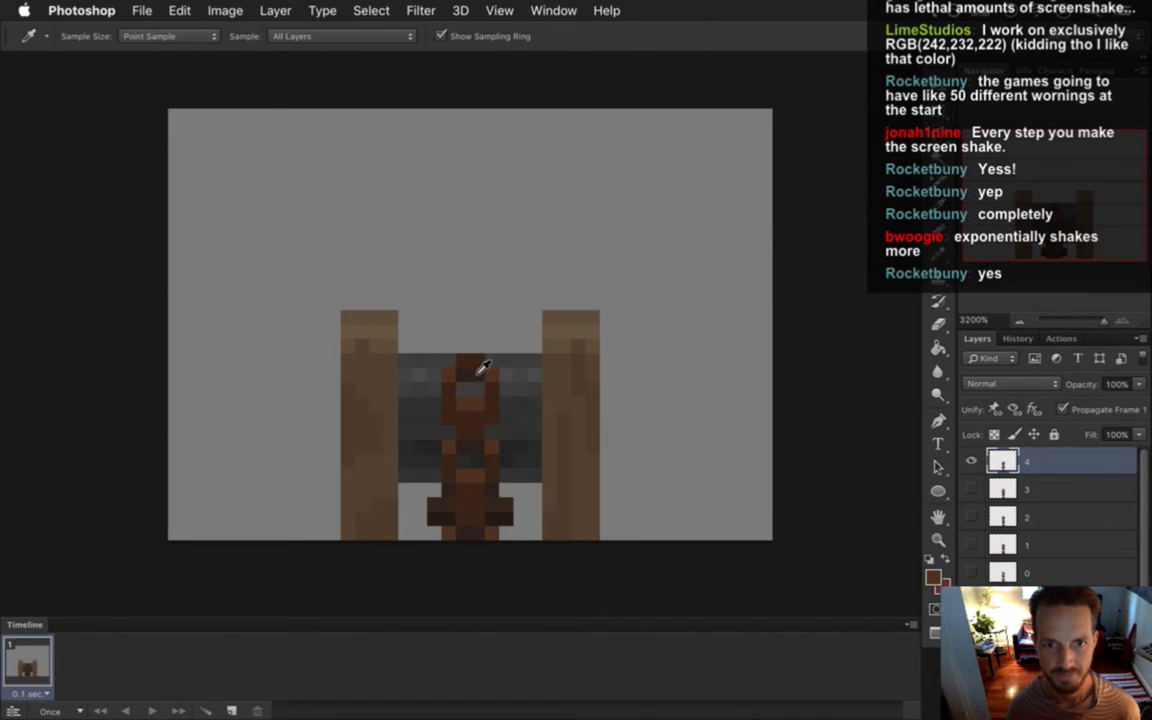
pyautogui.press('b')
pyautogui.moveTo(463, 347); pyautogui.dragTo(477, 347)
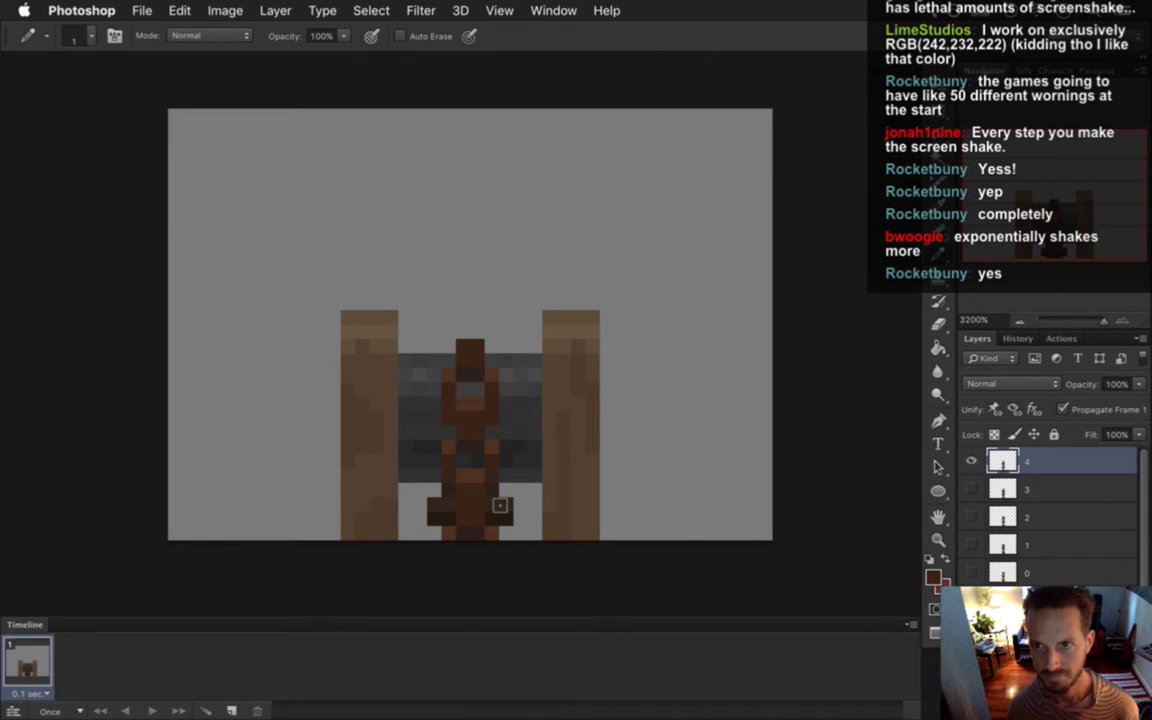
pyautogui.press('super+s')
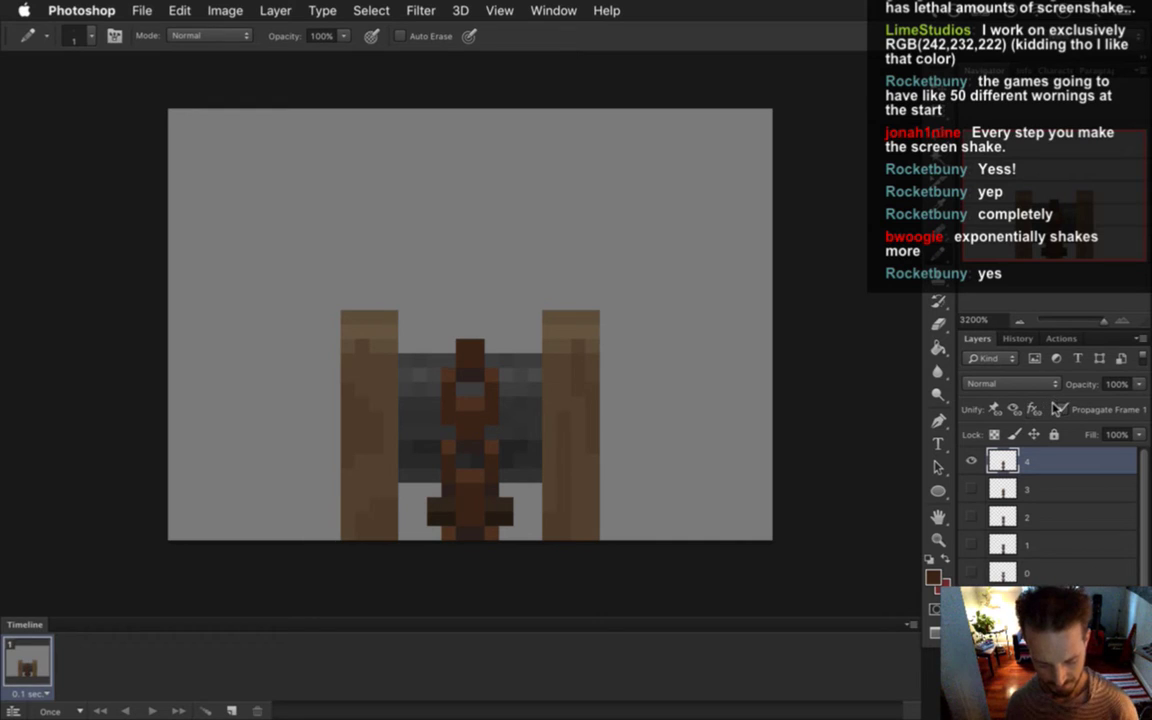
# Duplicate layer 4 as layer 5 and move the chain on the copy down by one pixel.
pyautogui.press('super+j')
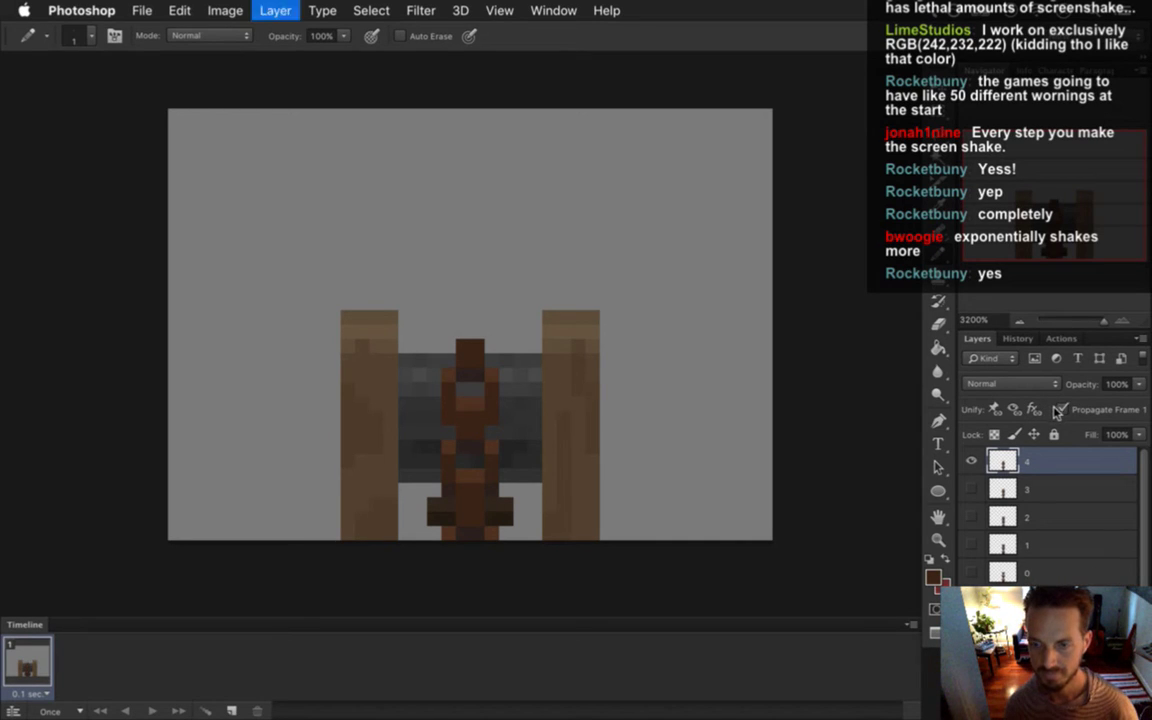
pyautogui.write('5')
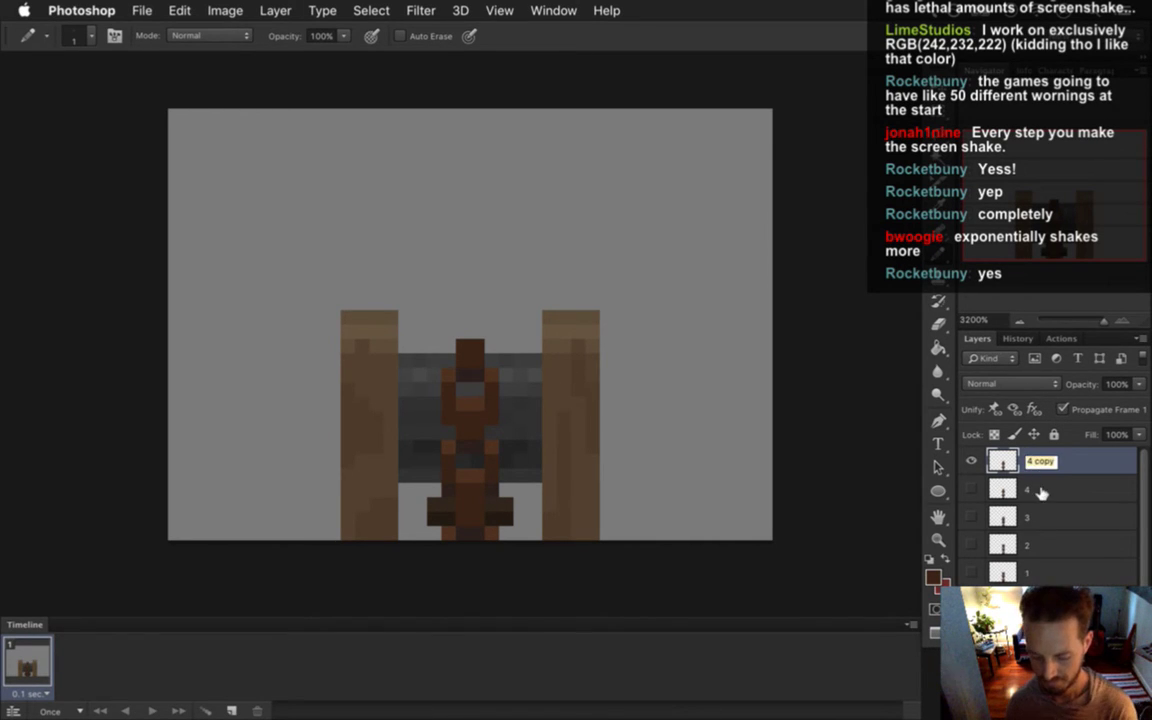
pyautogui.press('Return')
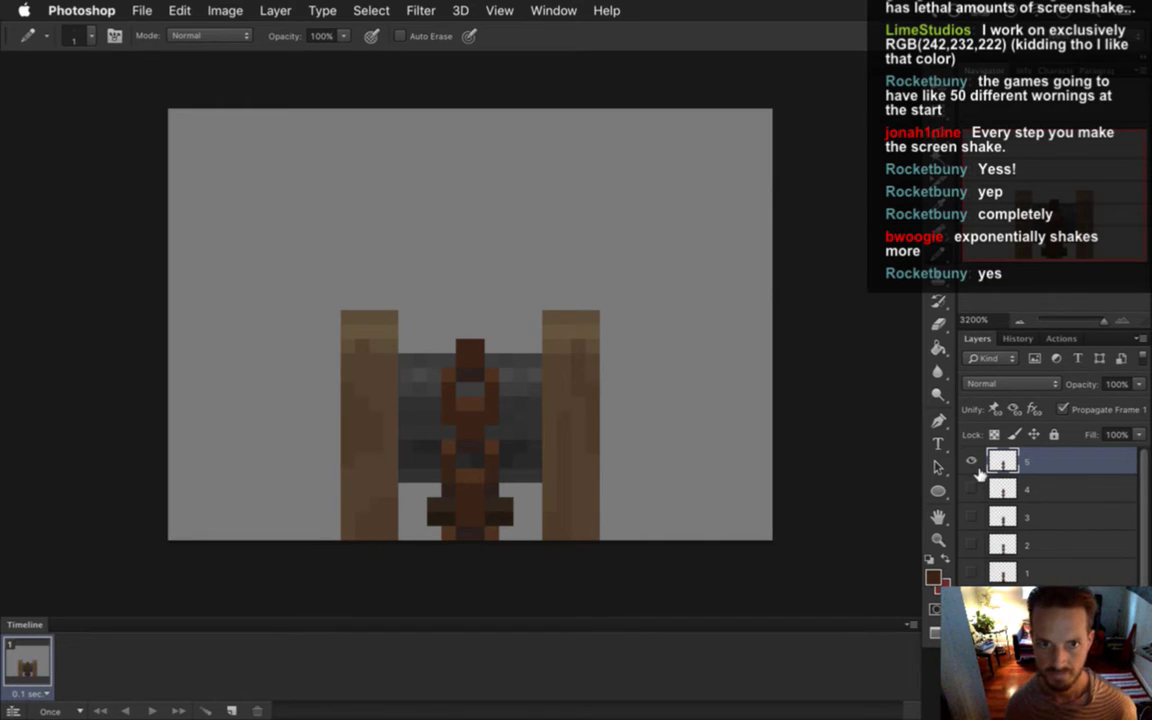
pyautogui.press('v')
pyautogui.press('Down')
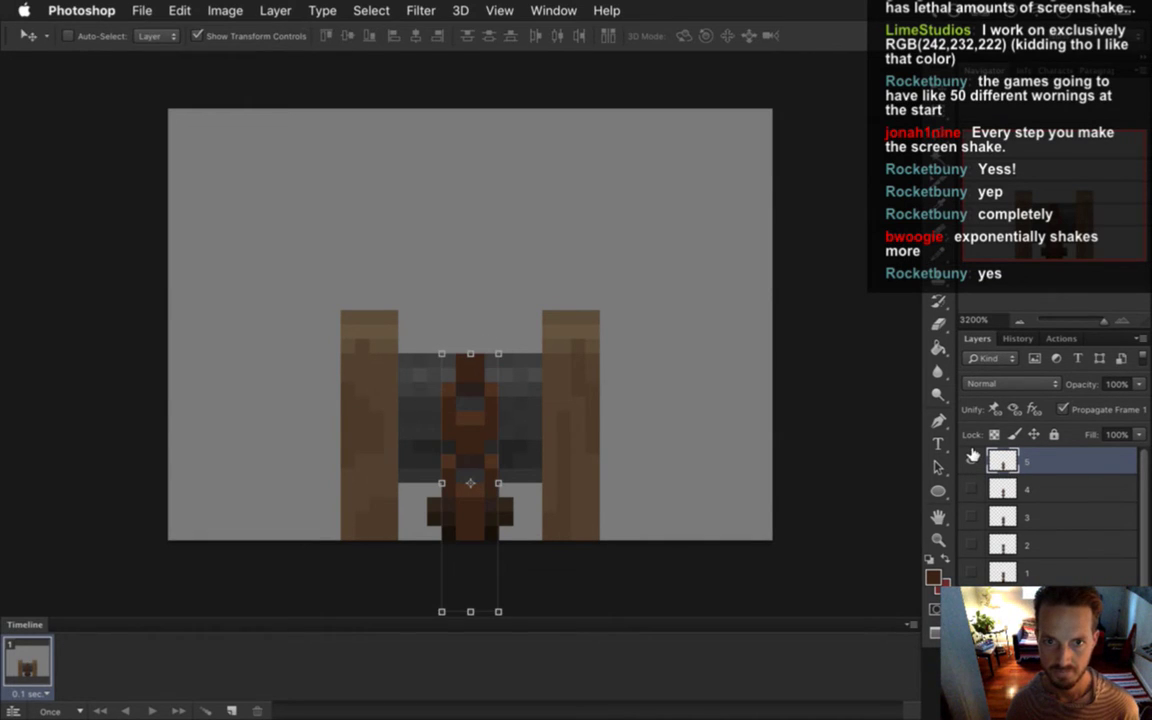
pyautogui.press('m')
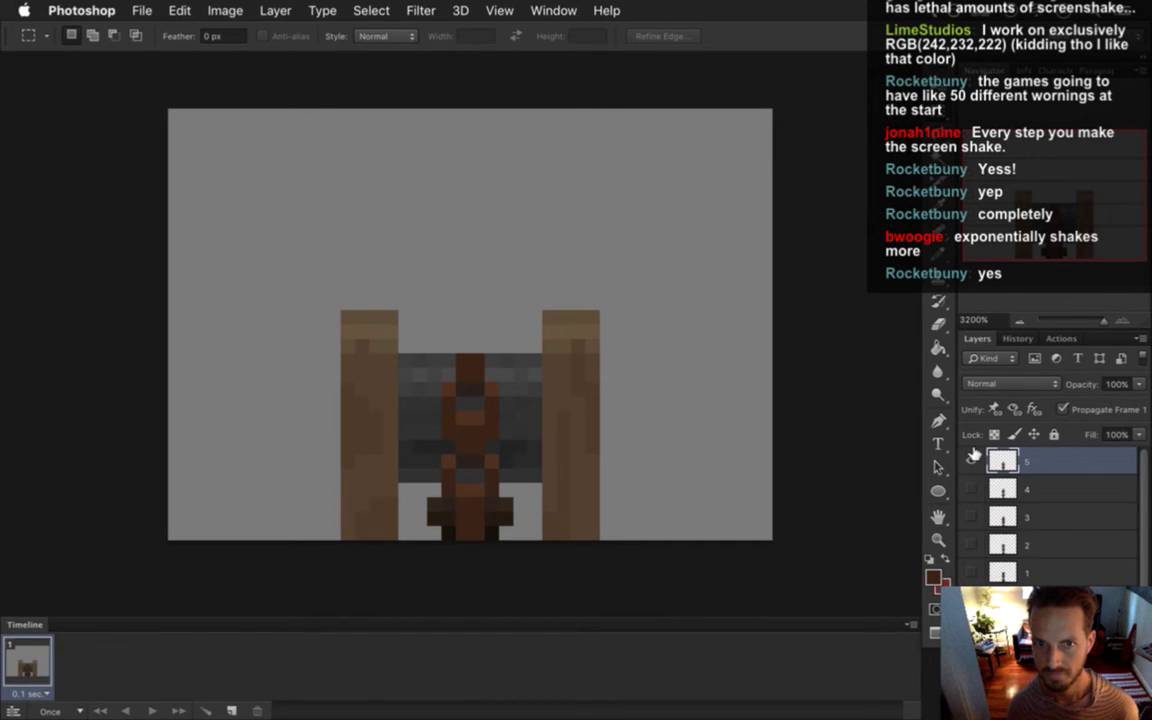
# Undo the first pixels painted atop the chain on layer 5 and paint a four-pixel-wide brown row there.
pyautogui.hotkey('ctrl', 'z')
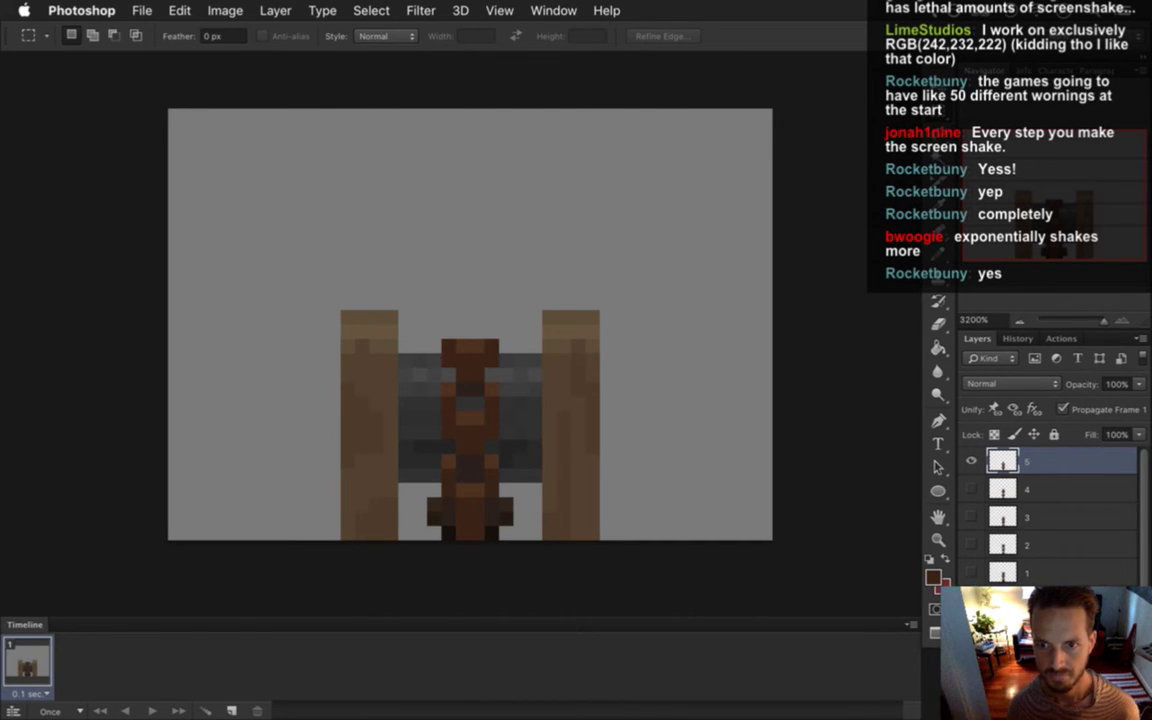
pyautogui.hotkey('ctrl', 'z')
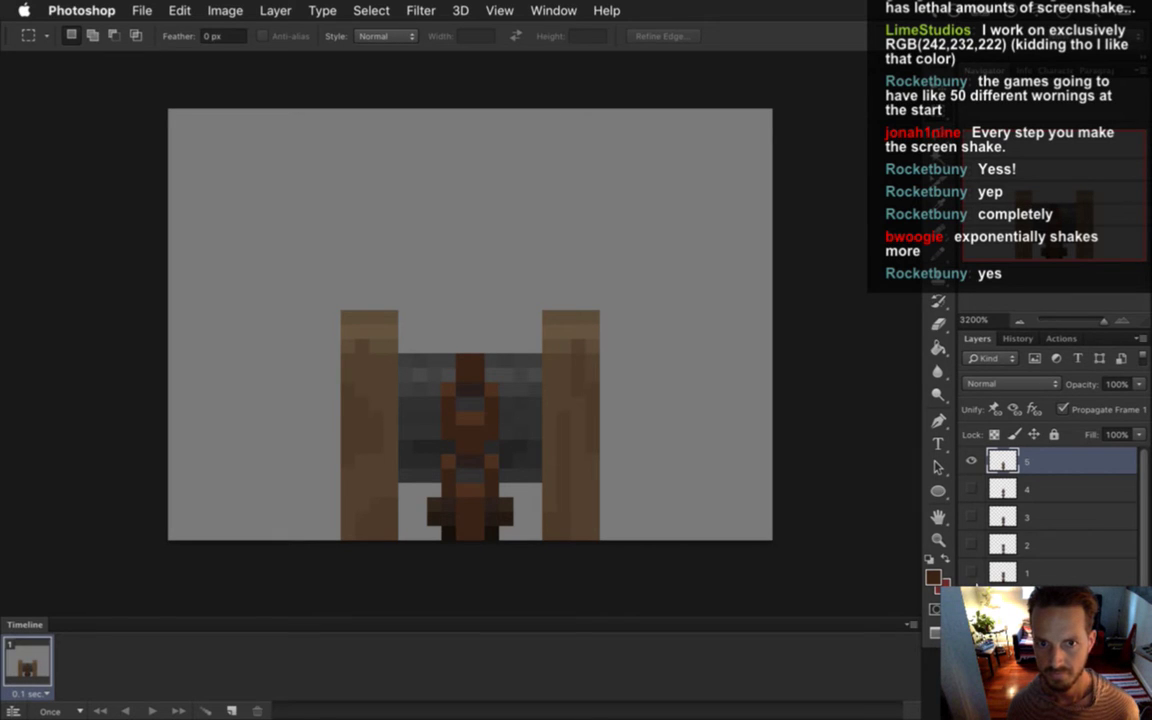
pyautogui.press('b')
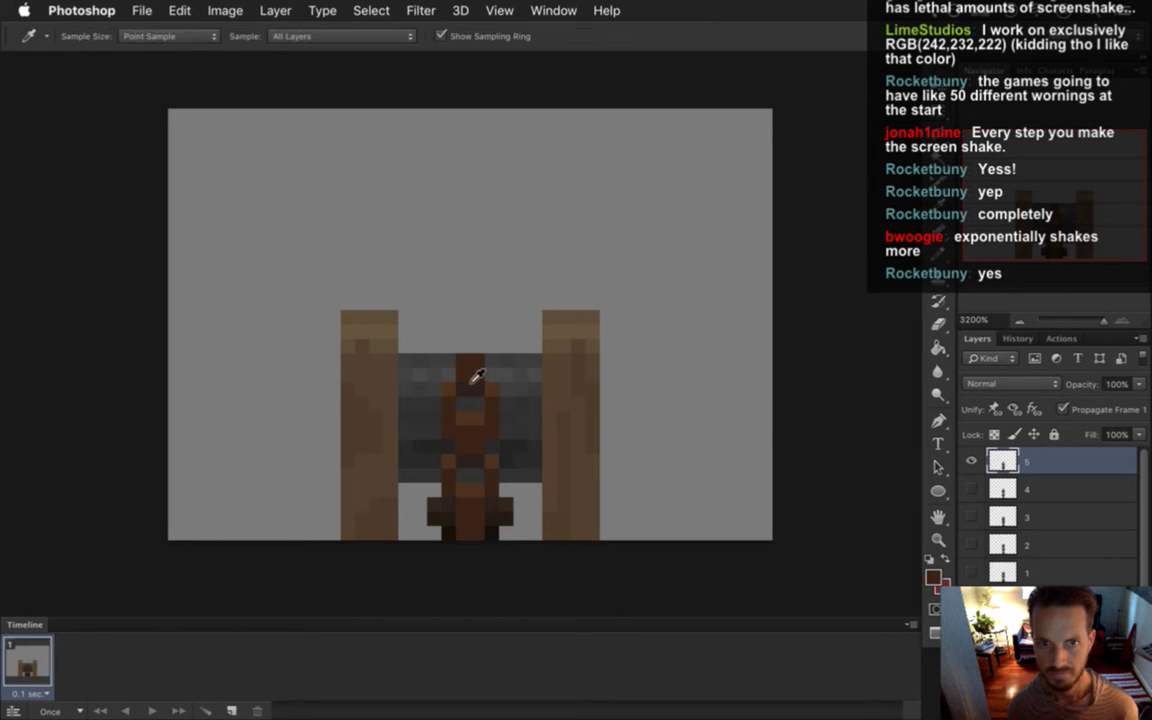
pyautogui.click(448, 347)
pyautogui.click(491, 347)
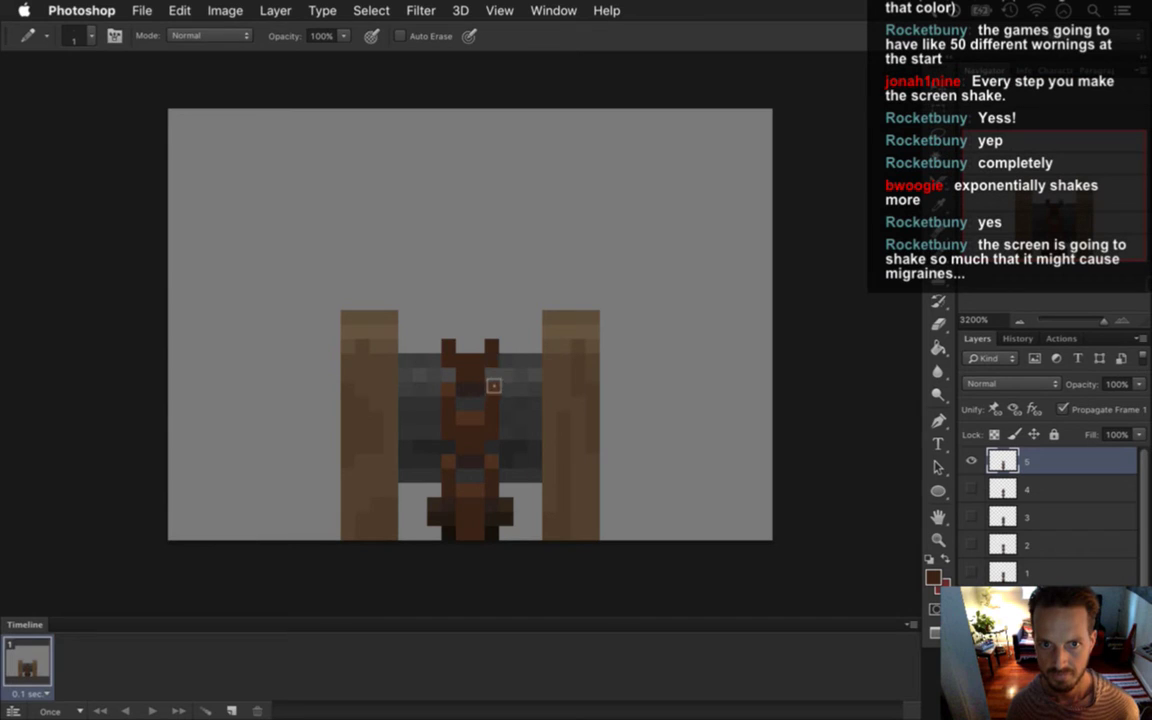
pyautogui.click(469, 347)
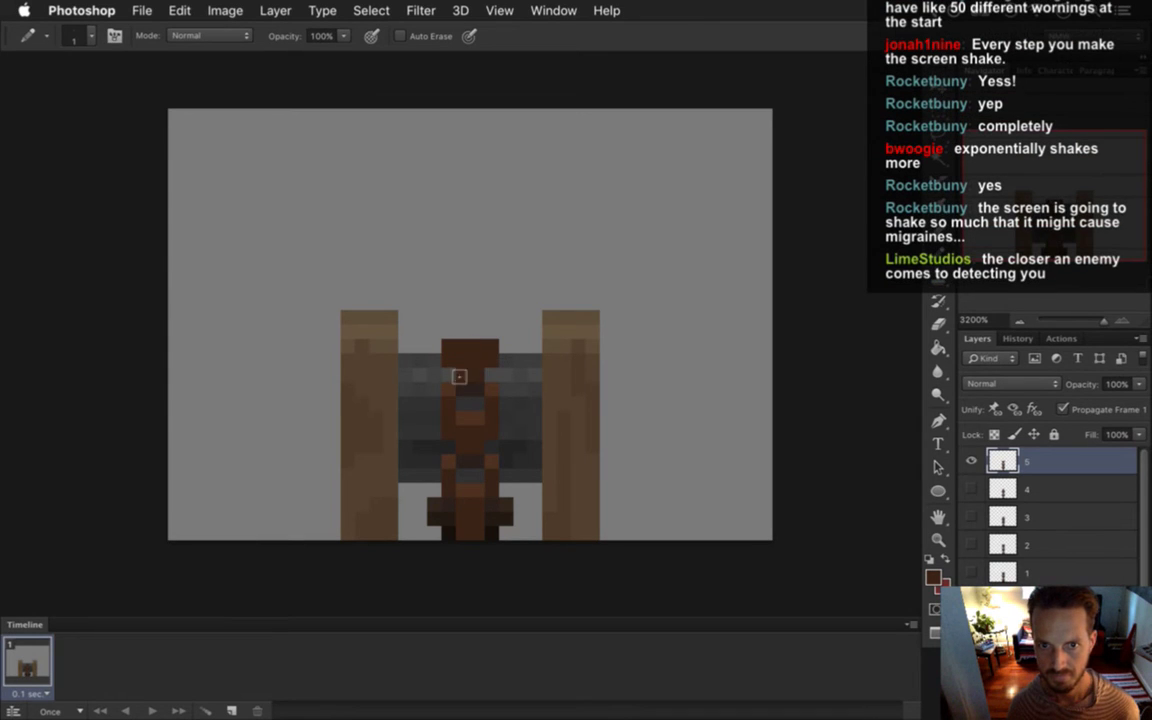
# Show layer 4 instead of layer 5 and widen its chain's top row to four pixels with the sampled brown.
pyautogui.click(972, 459)
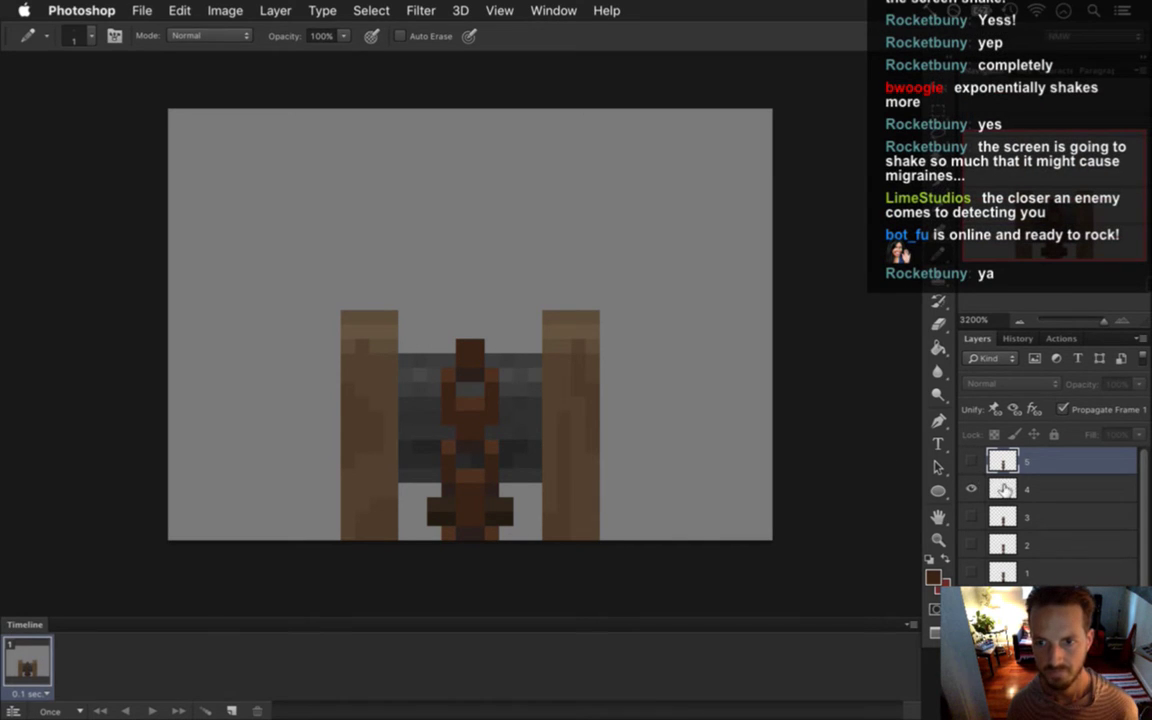
pyautogui.click(1040, 488)
pyautogui.keyDown('alt'); pyautogui.click(469, 347); pyautogui.keyUp('alt')
pyautogui.click(448, 346)
pyautogui.click(492, 346)
pyautogui.keyDown('alt'); pyautogui.click(447, 398); pyautogui.keyUp('alt')
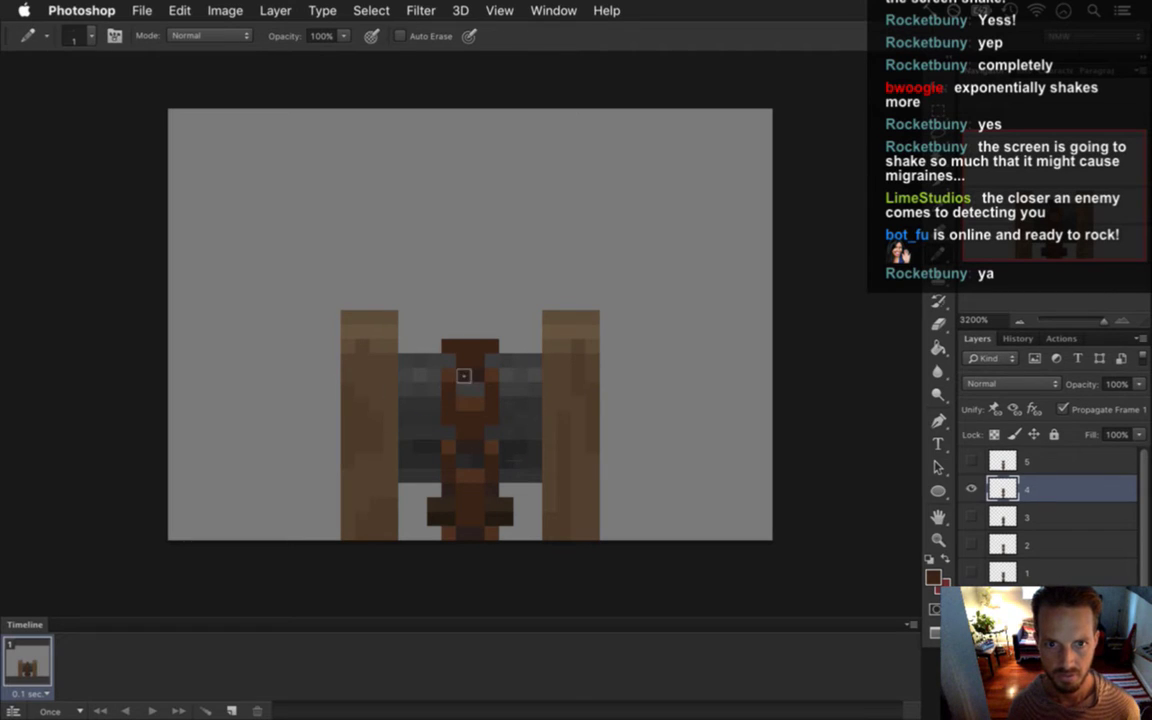
pyautogui.keyDown('alt'); pyautogui.click(470, 445); pyautogui.keyUp('alt')
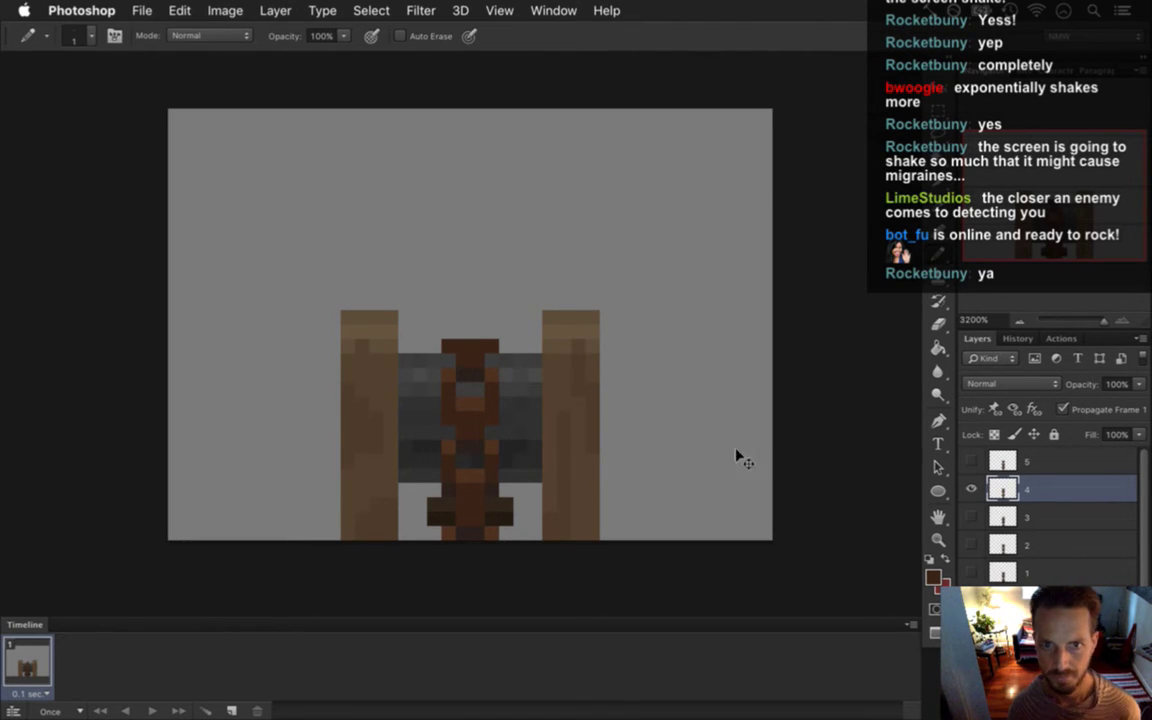
# Add an empty layer above layer 4 and sample the near-black brown of the base below the chain for the Pencil.
pyautogui.scroll(-1, 1022, 512)
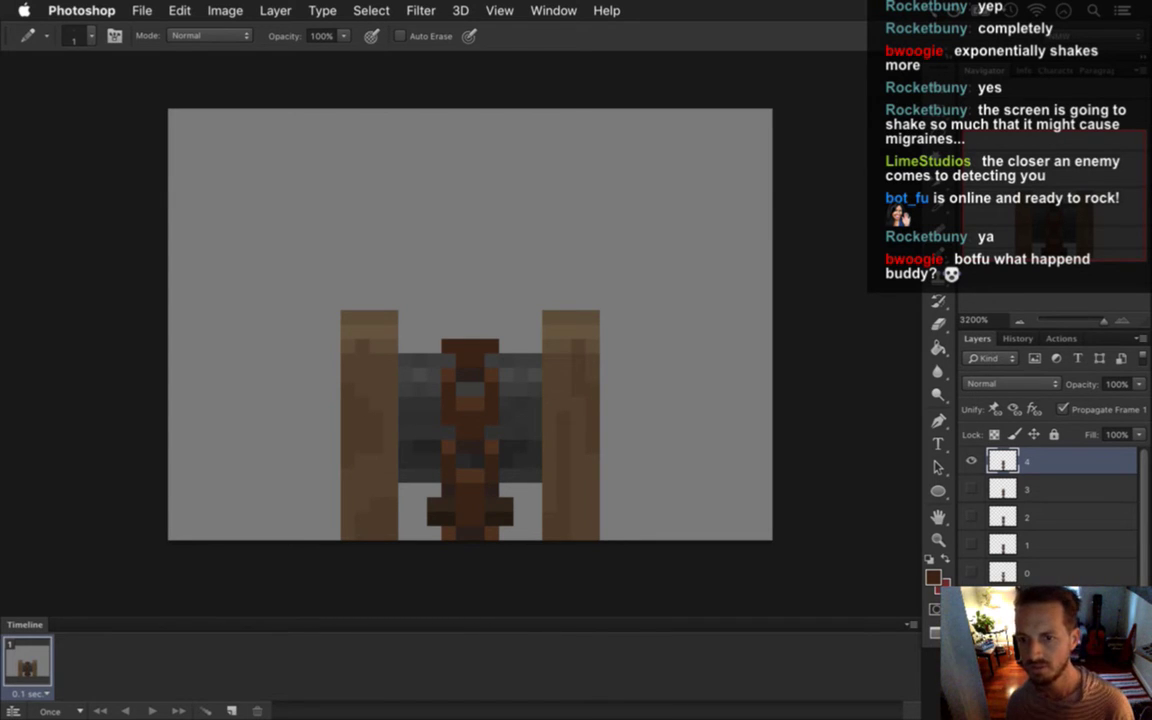
pyautogui.press('super+shift+alt+n')
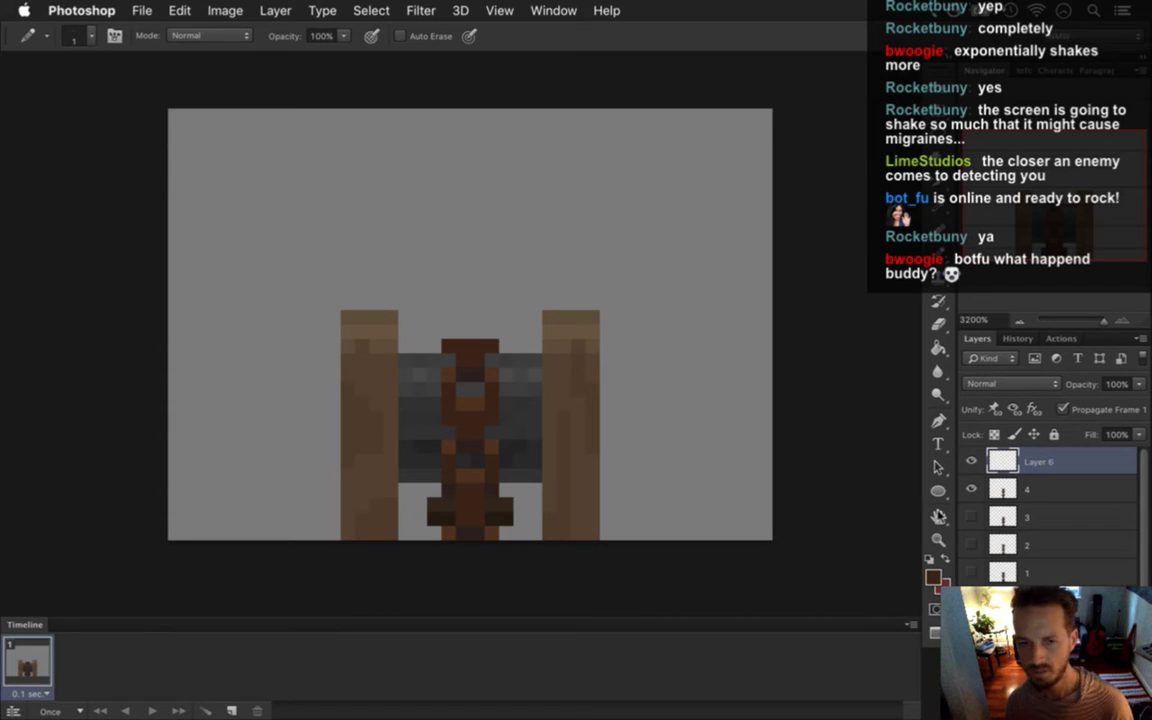
pyautogui.press('i')
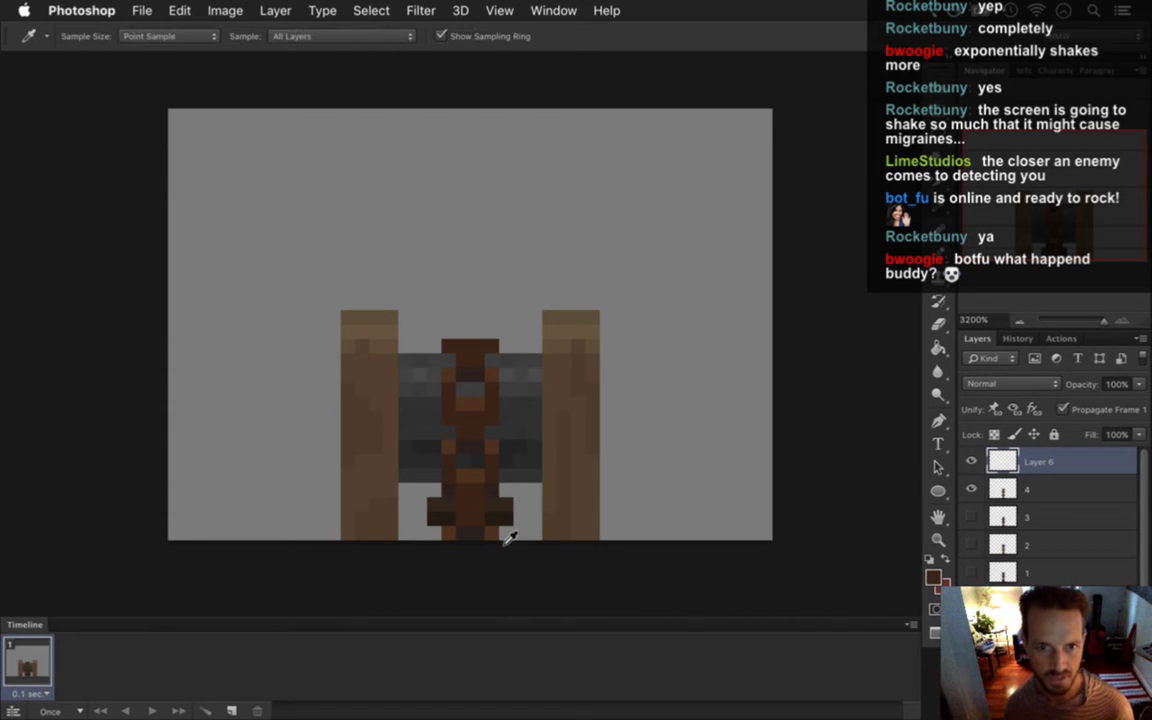
pyautogui.click(970, 490)
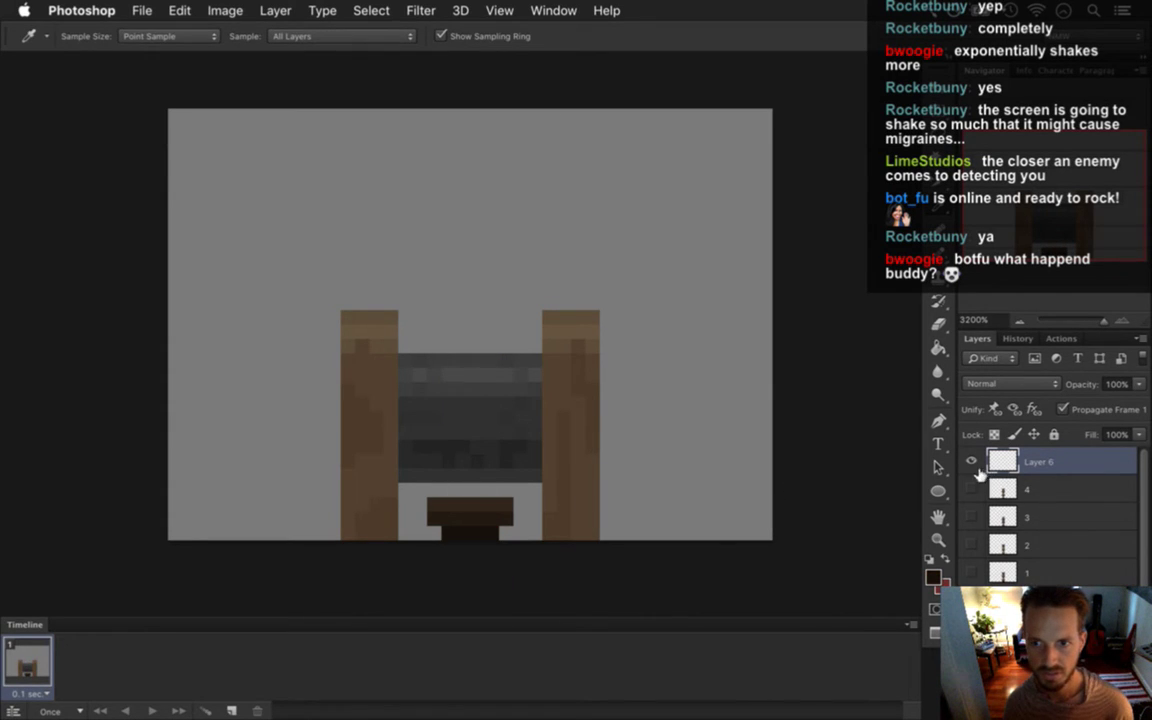
pyautogui.click(970, 489)
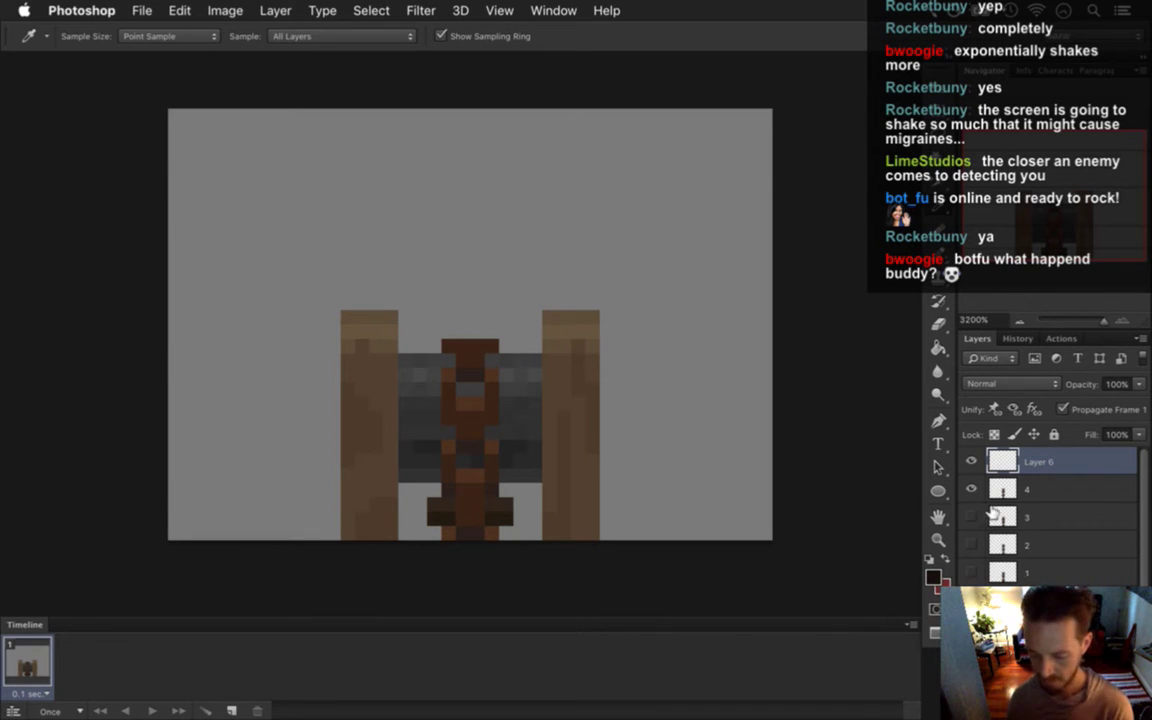
pyautogui.press('b')
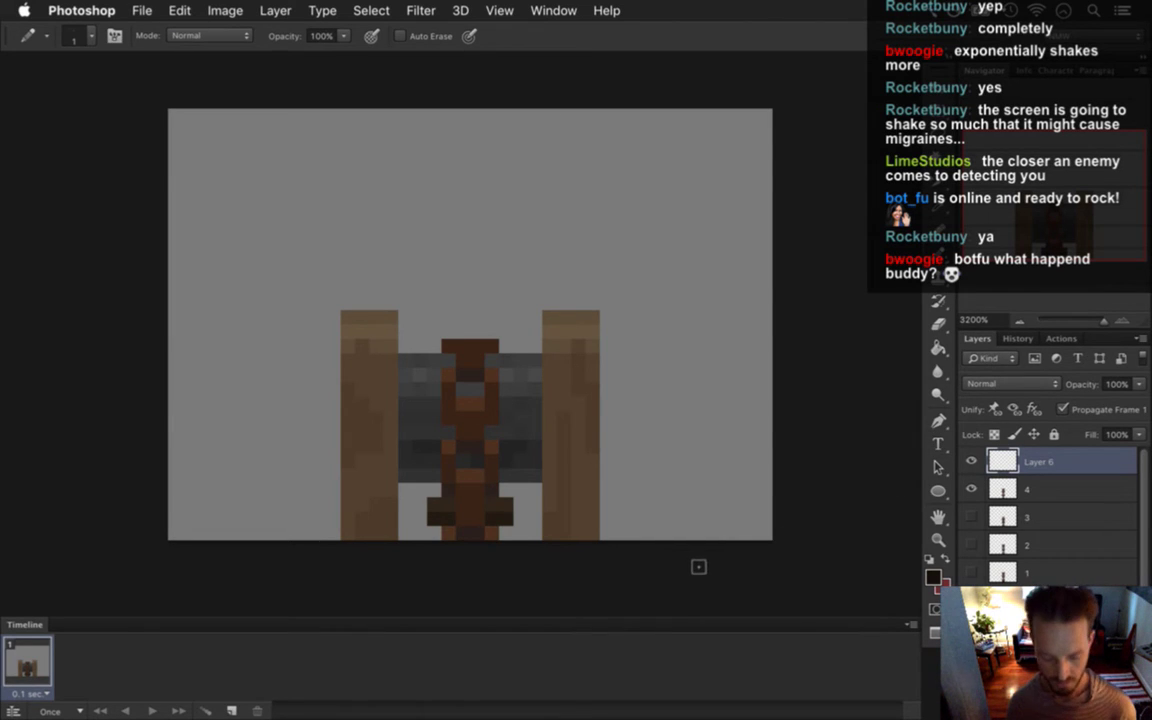
# Shade the chain's lower end over the base on the new layer with near-black brown, using 50% and 100% Pencil opacity.
pyautogui.press('5')
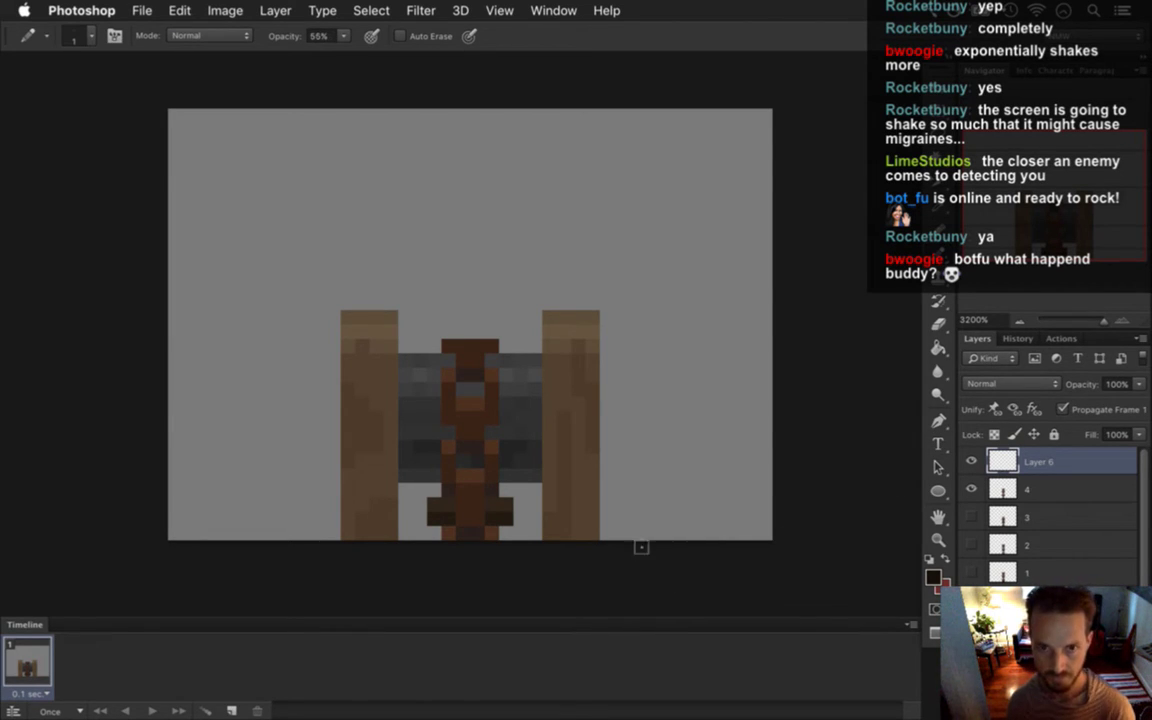
pyautogui.press('5')
pyautogui.press('5')
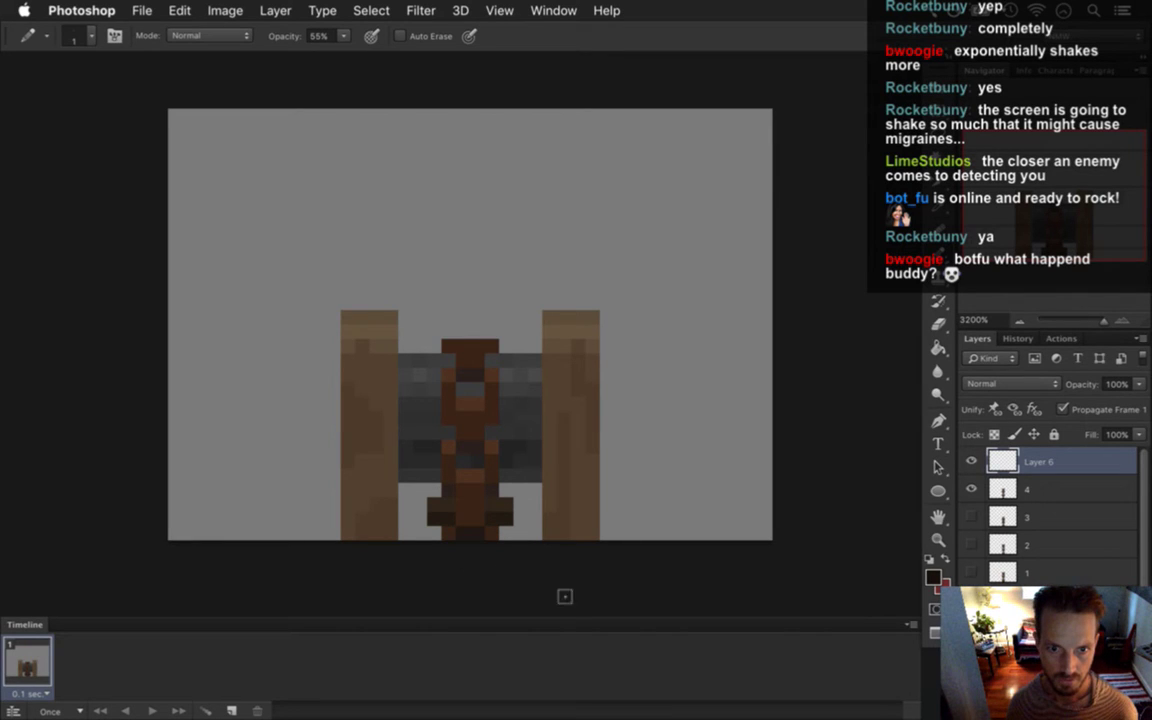
pyautogui.press('0')
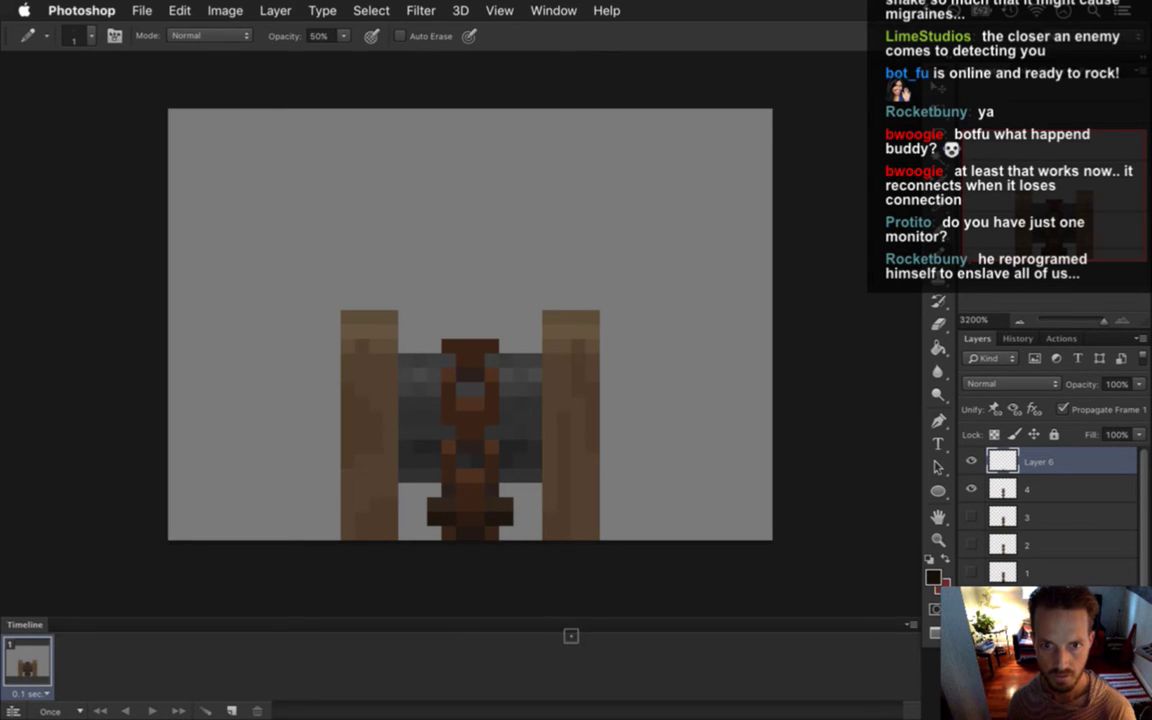
pyautogui.press('0')
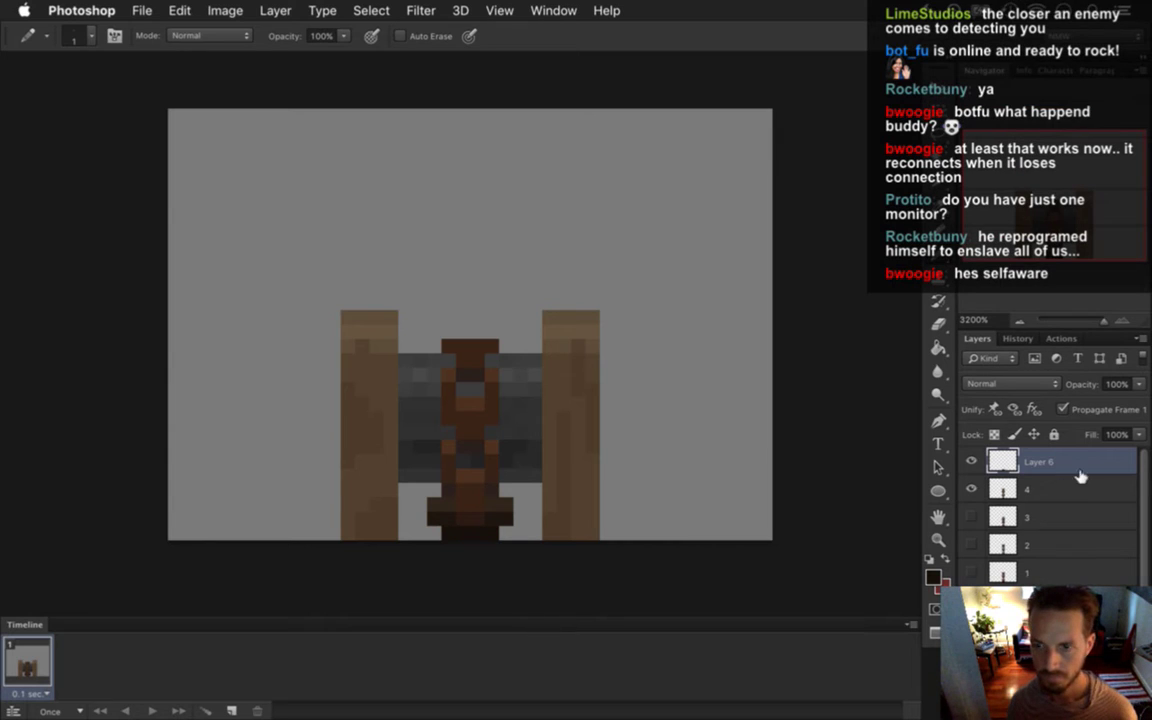
# Lower the opacity of the shading layer above layer 4 to 74%.
pyautogui.click(1139, 390)
pyautogui.moveTo(1099, 406); pyautogui.dragTo(1120, 401)
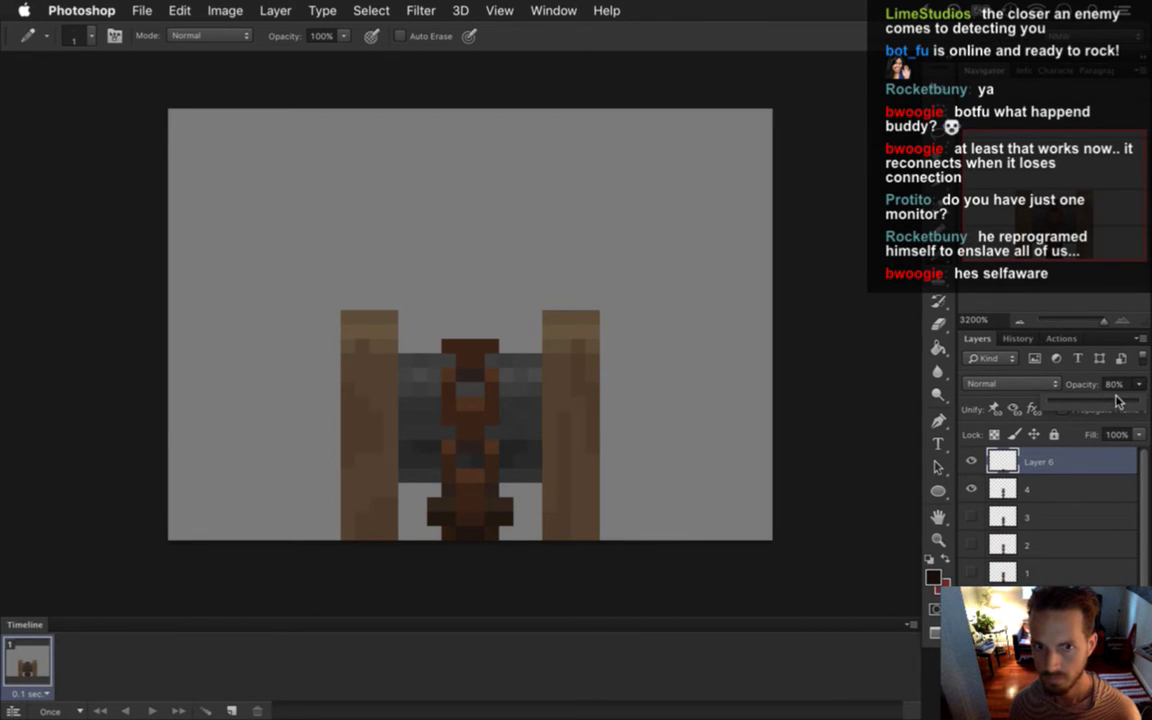
pyautogui.moveTo(1117, 402); pyautogui.dragTo(1117, 402)
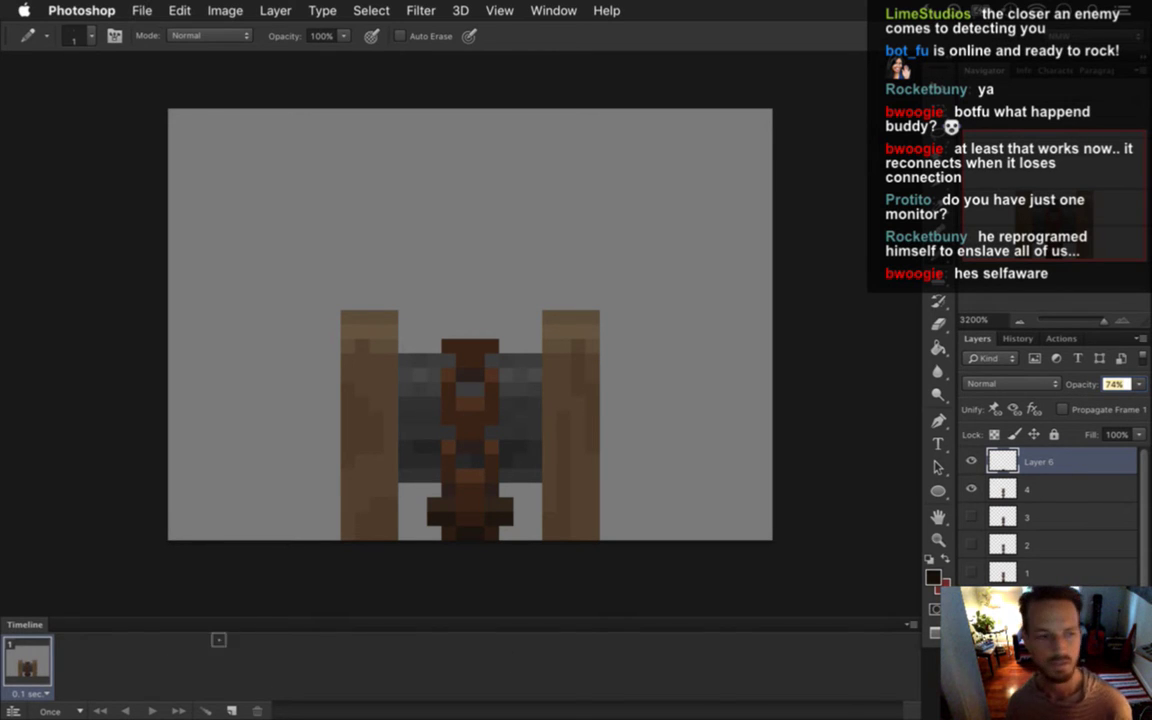
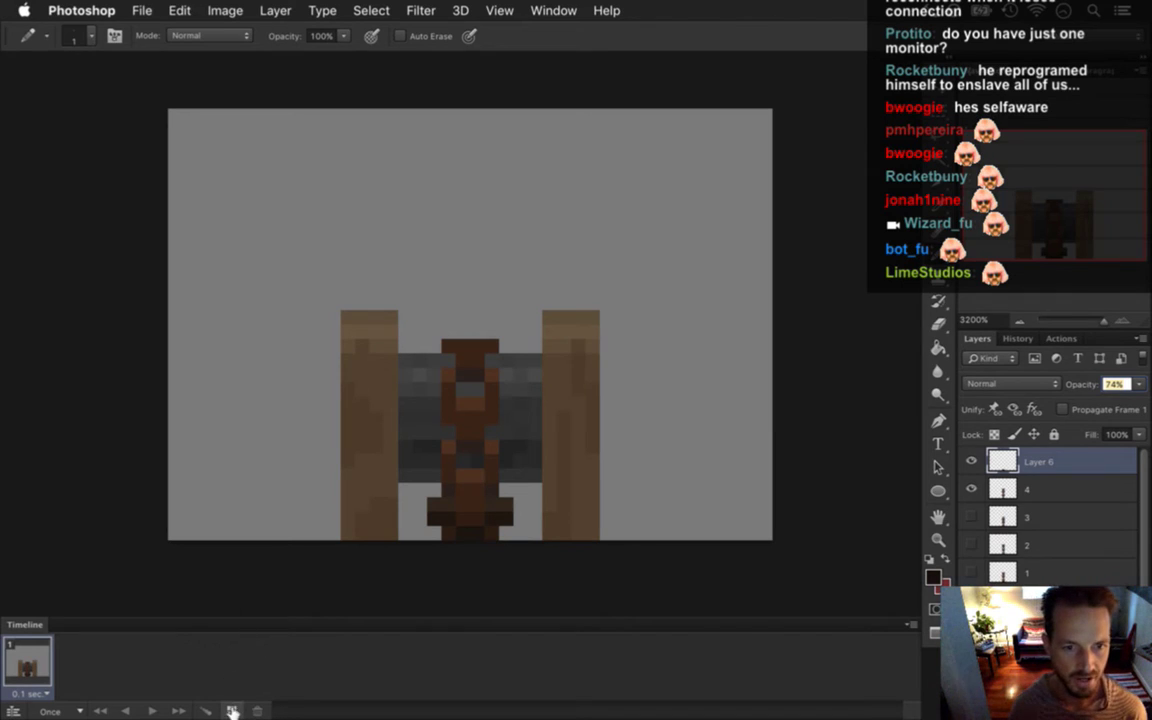
# Hide chain layer 4 and show chain layer 0 instead for the first animation frame.
pyautogui.click(971, 489)
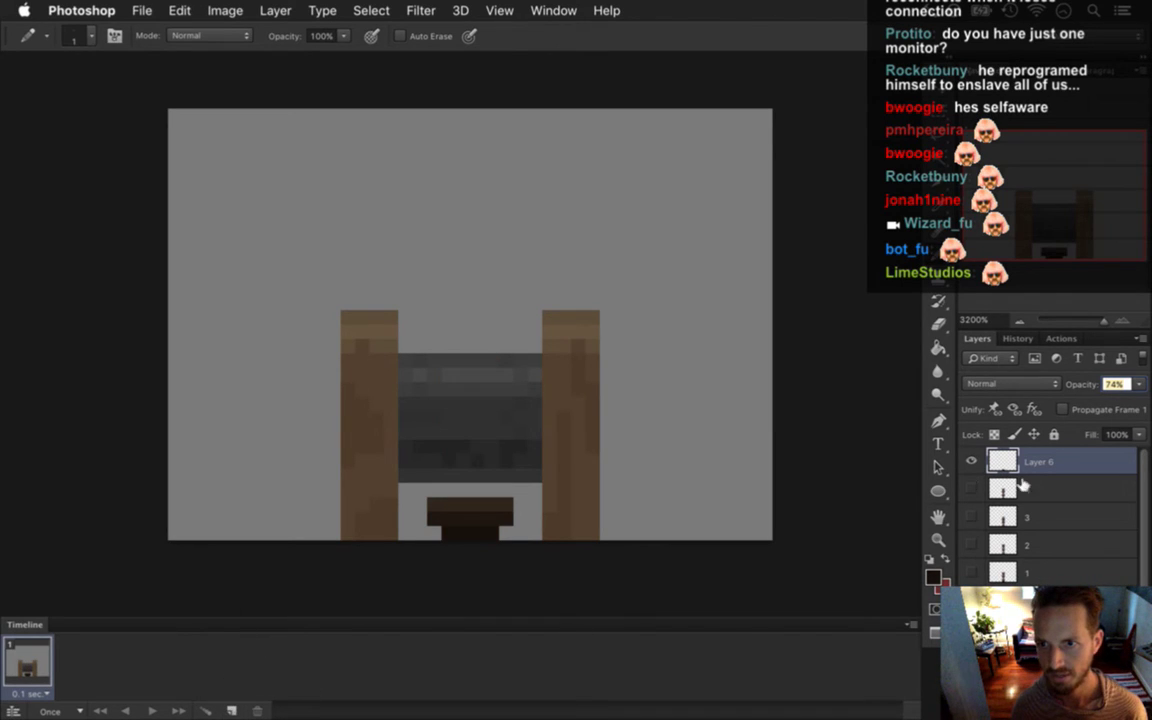
pyautogui.click(1057, 487)
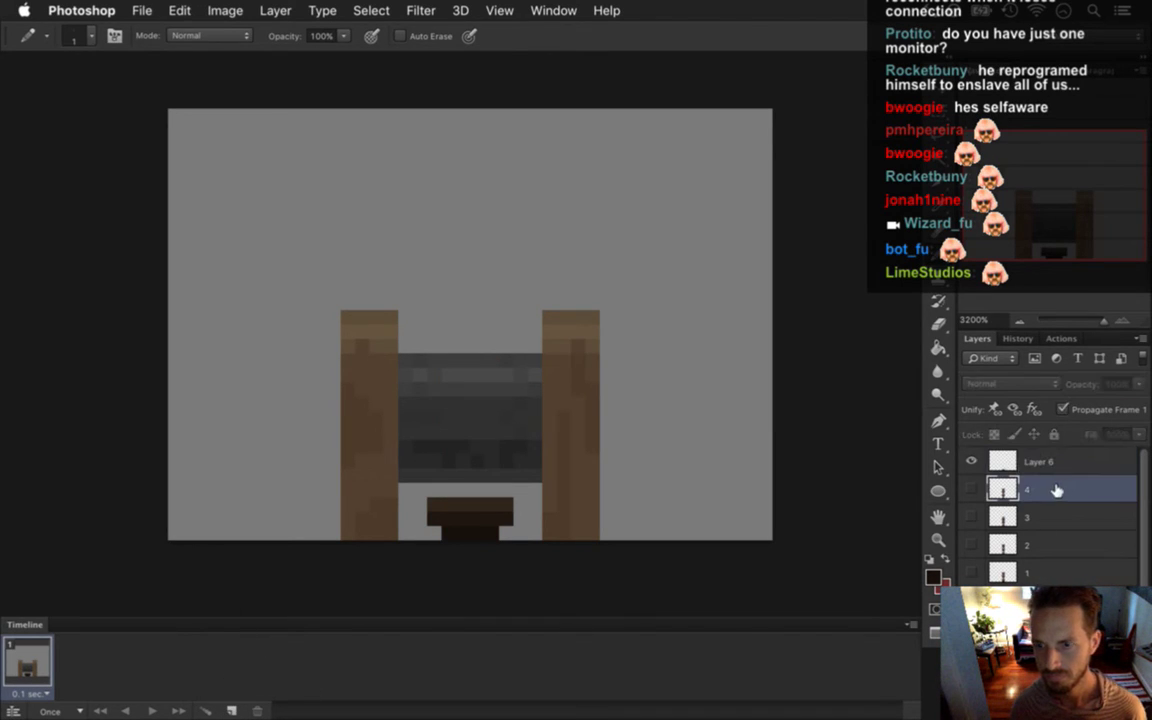
pyautogui.click(971, 489)
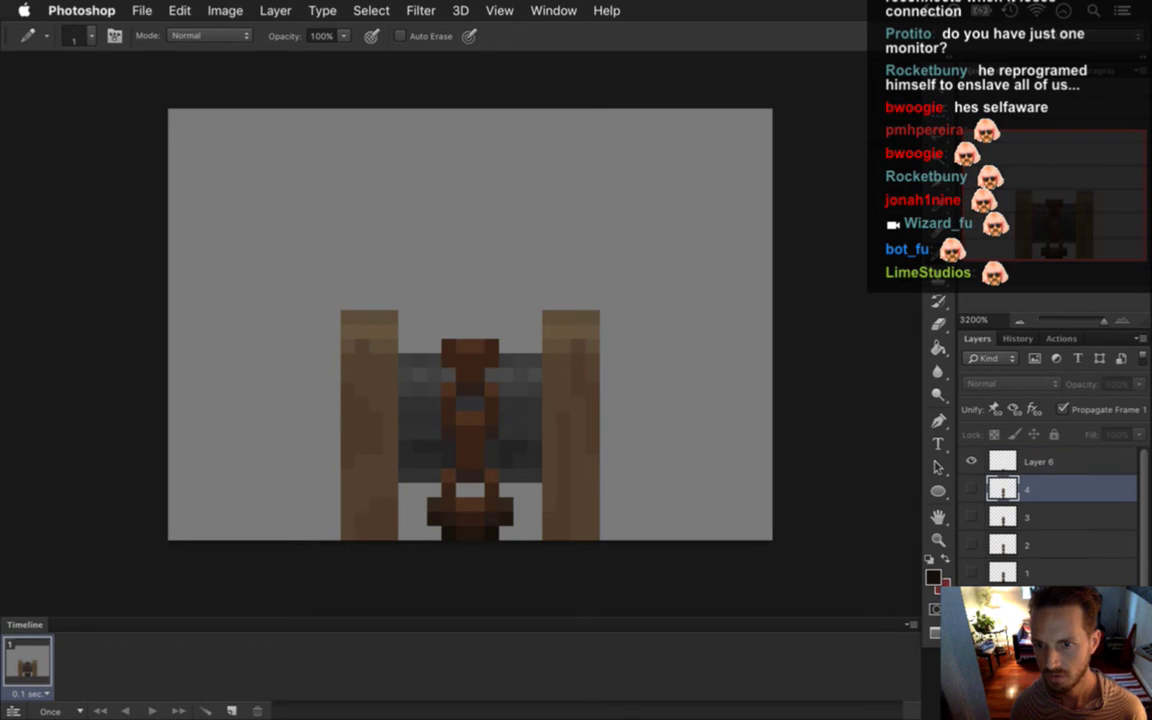
pyautogui.click(1048, 582)
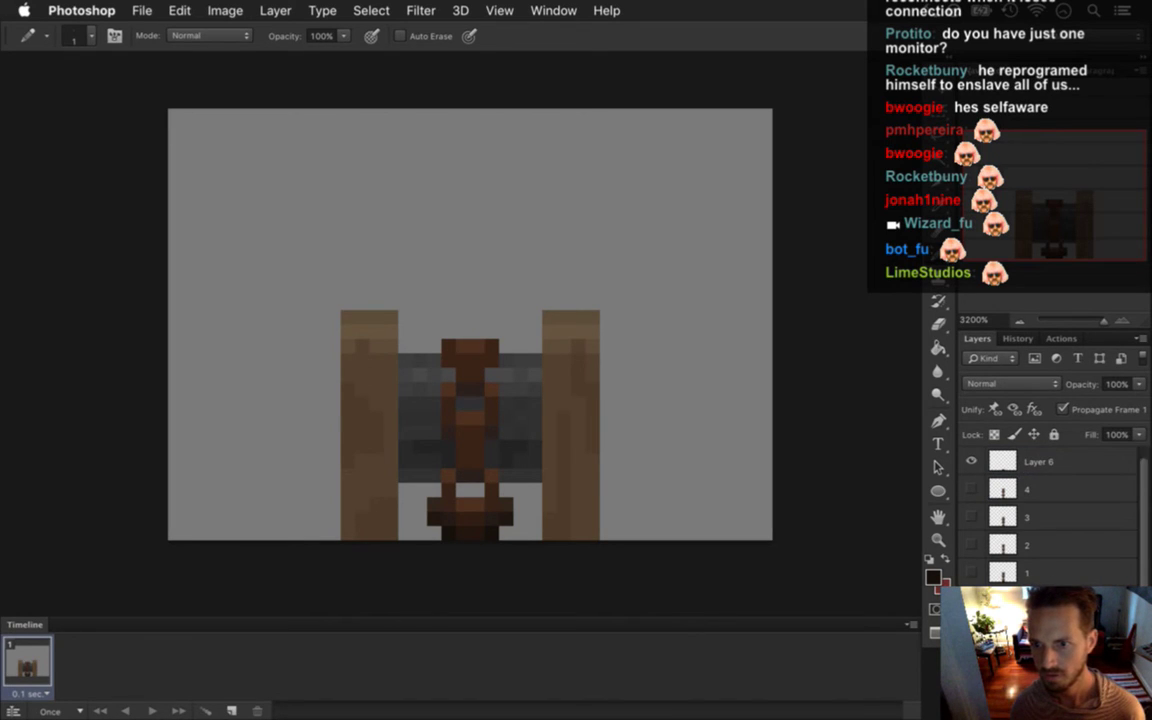
pyautogui.scroll(-1, 1050, 515)
pyautogui.click(1060, 596)
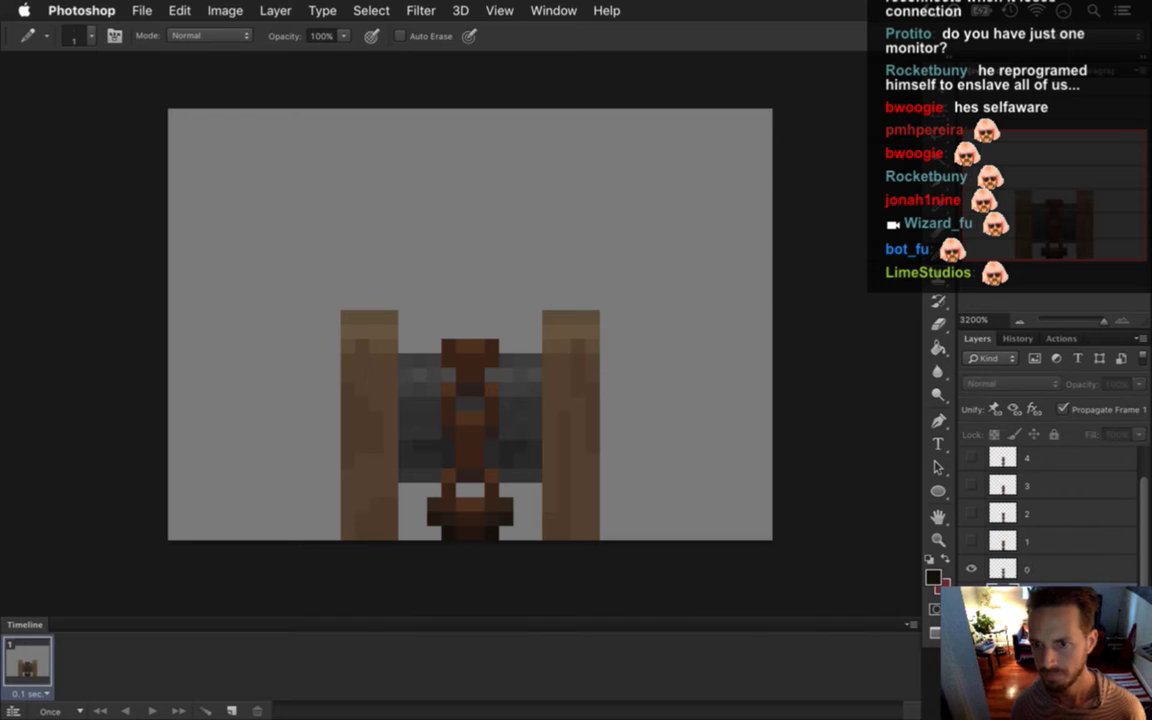
pyautogui.scroll(1, 1050, 515)
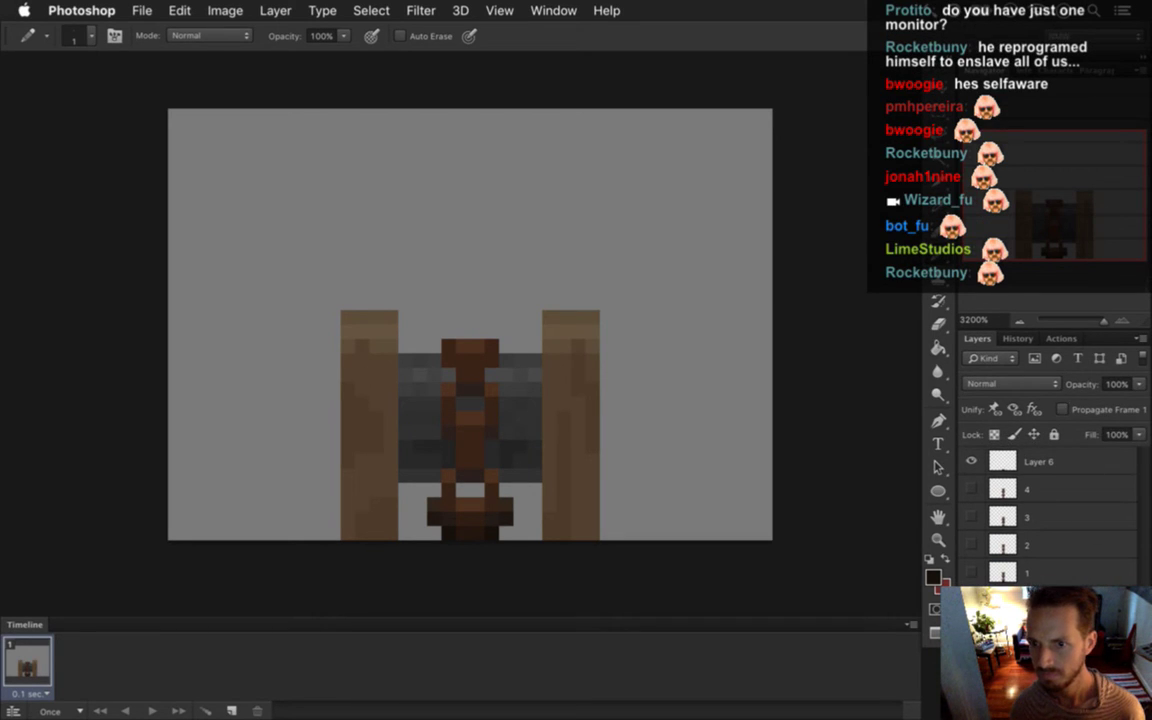
# Turn off Propagate Frame 1 for the remaining numbered chain layers and rename Layer 6 to shadow.
pyautogui.click(1080, 412)
pyautogui.click(1047, 566)
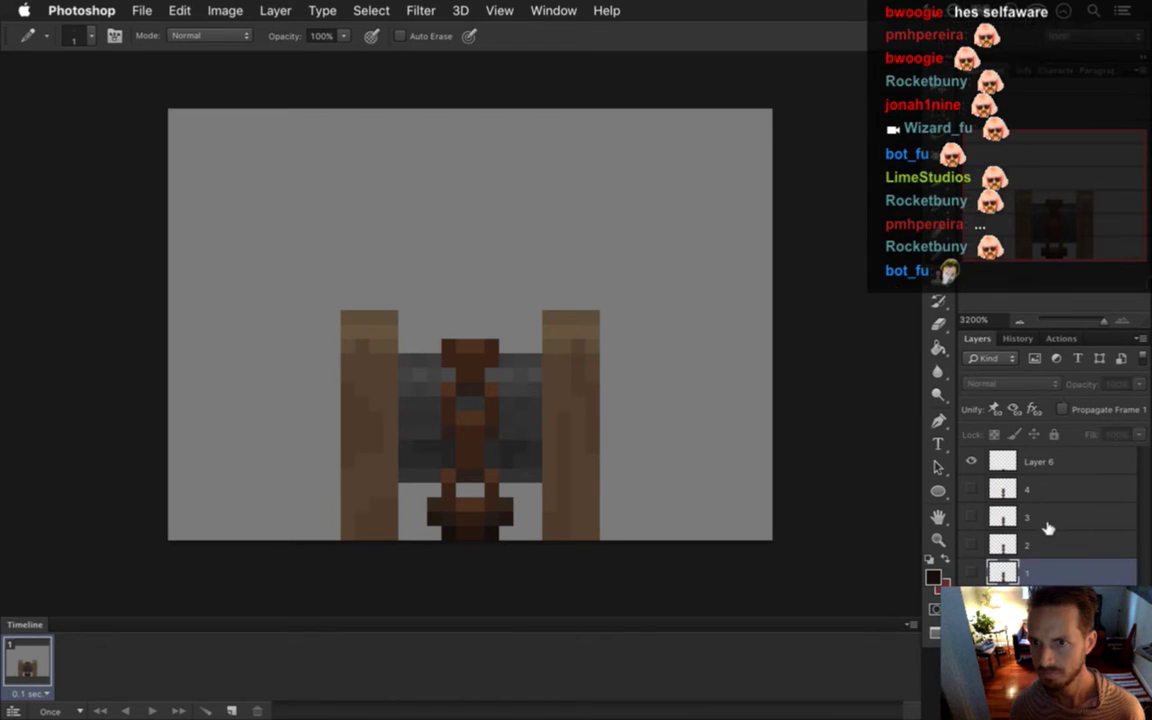
pyautogui.click(1054, 512)
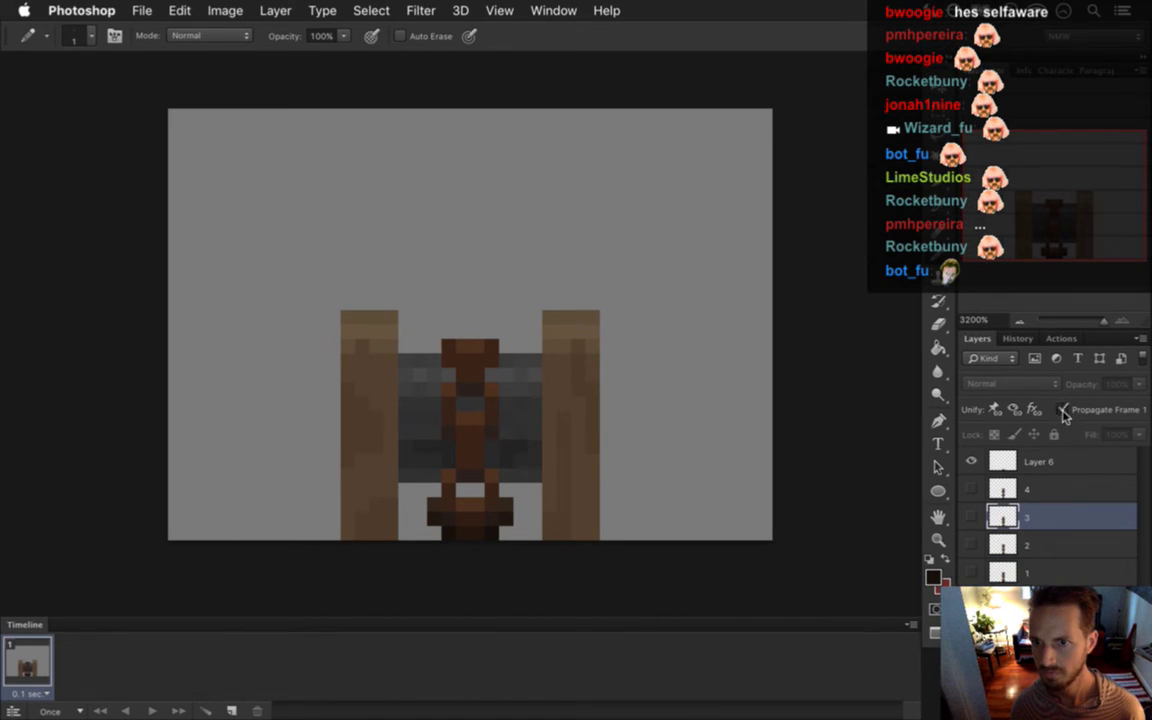
pyautogui.click(1045, 489)
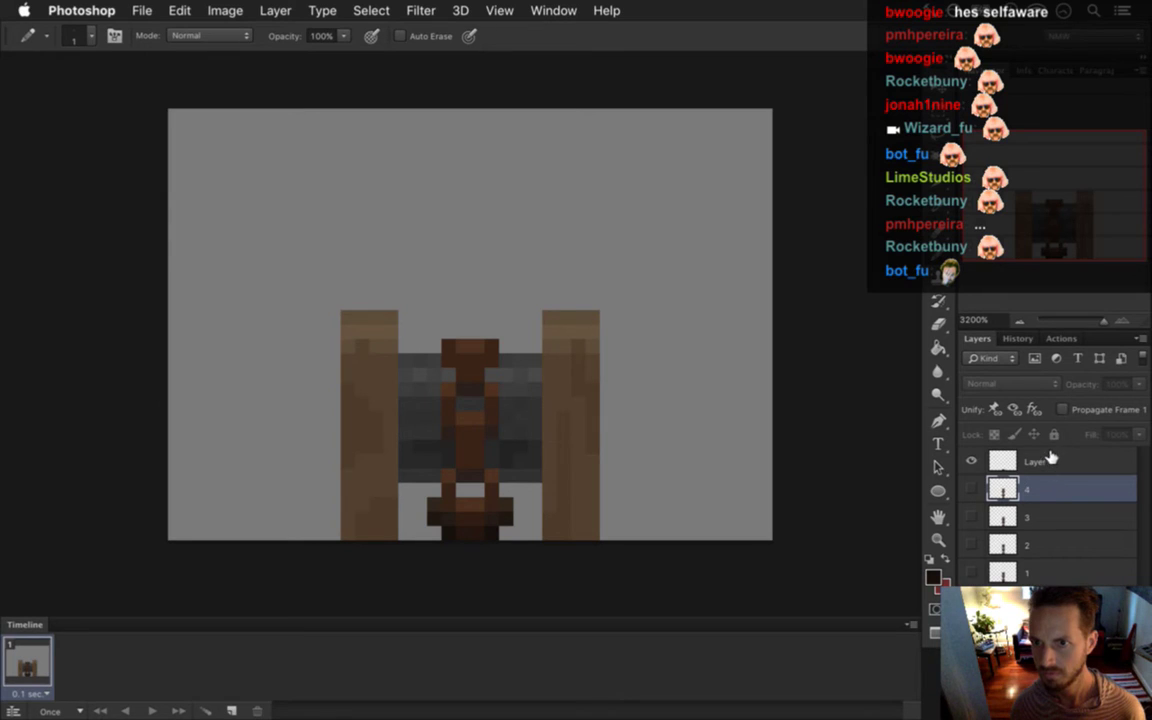
pyautogui.doubleClick(1048, 459)
pyautogui.write('shadow')
pyautogui.press('Return')
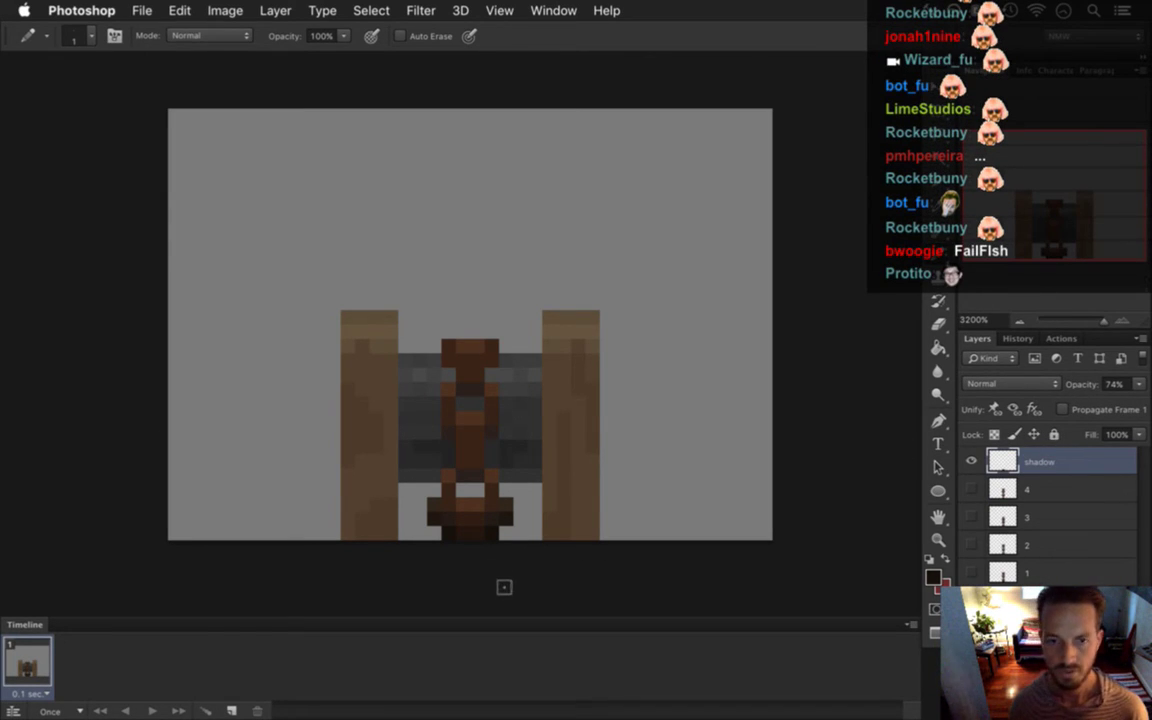
# Add animation frames 2 and 3, showing only chain layer 1 in frame 2 and only chain layer 2 in frame 3.
pyautogui.click(231, 710)
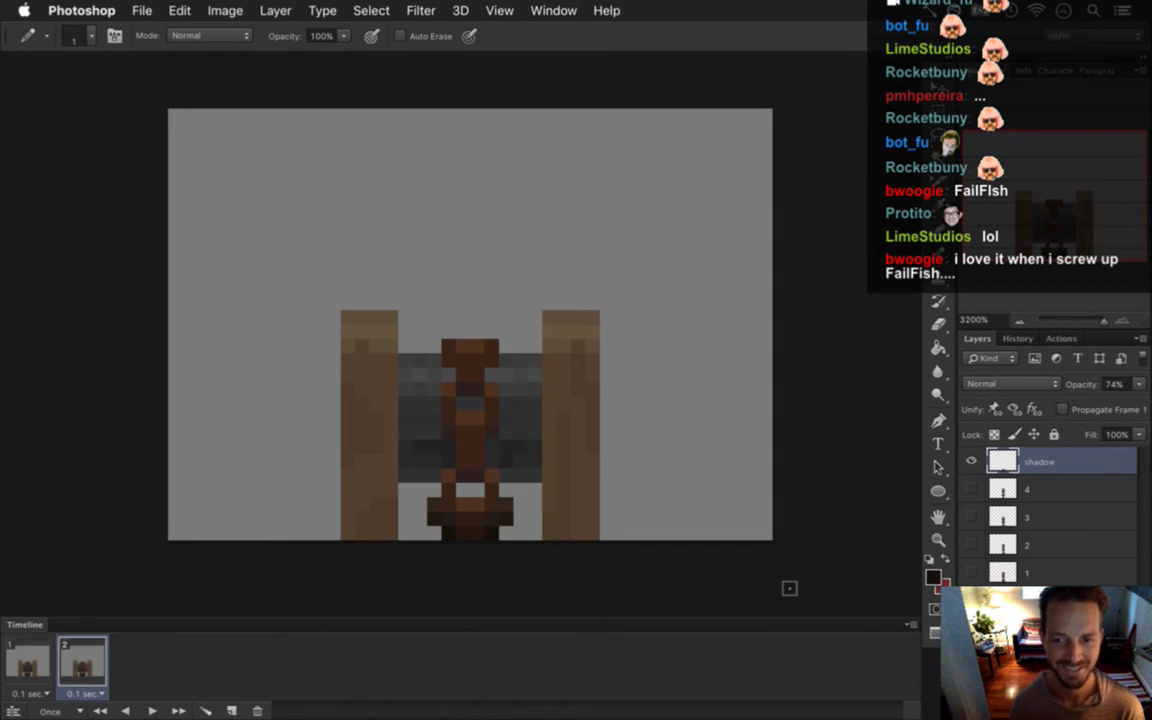
pyautogui.click(971, 572)
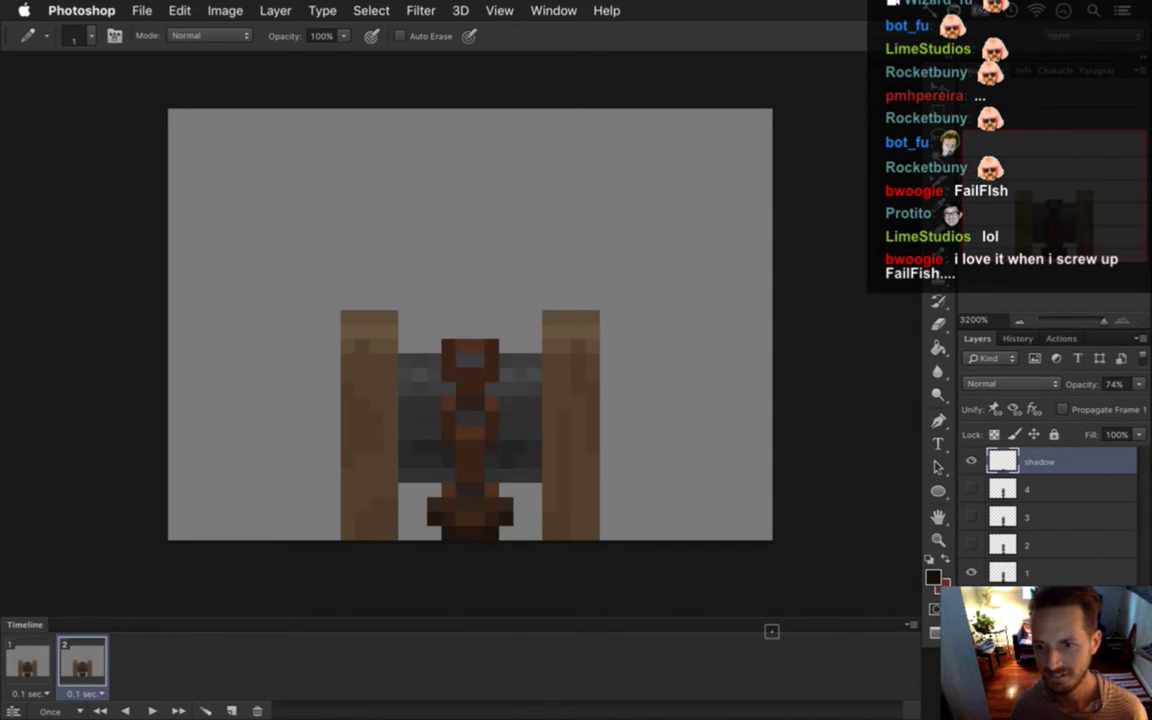
pyautogui.click(231, 711)
pyautogui.click(971, 572)
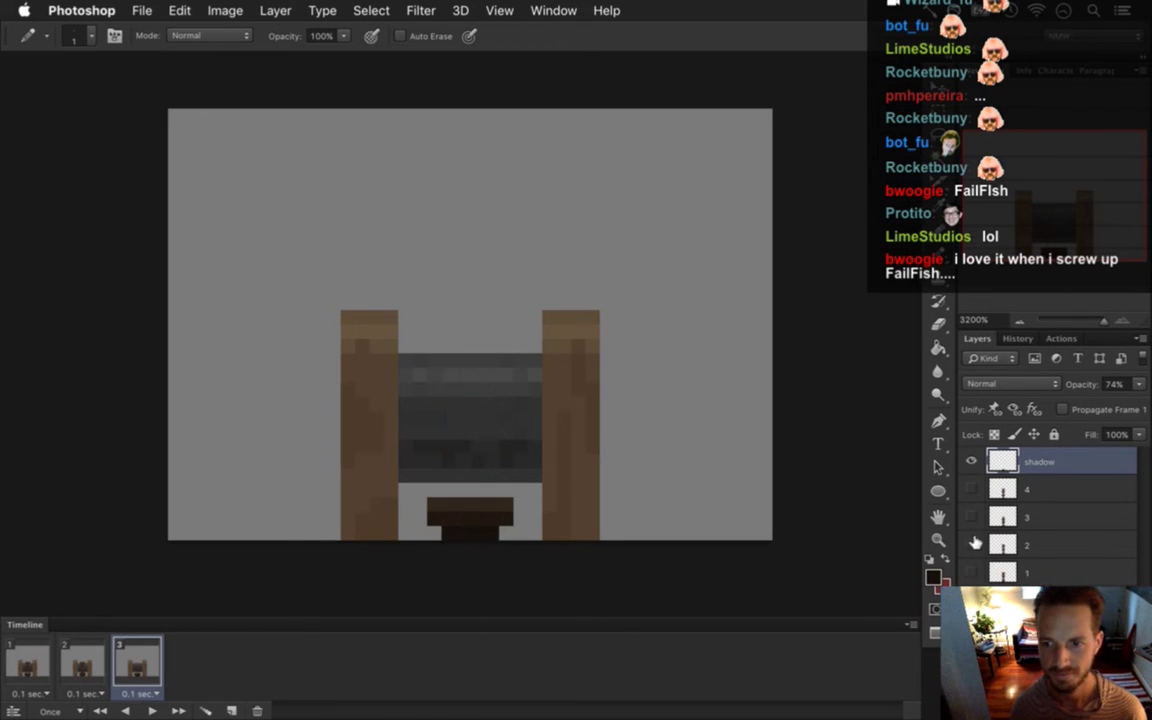
pyautogui.click(971, 544)
# Add animation frames 4 and 5, showing only chain layer 3 in frame 4 and only chain layer 4 in frame 5.
pyautogui.click(231, 711)
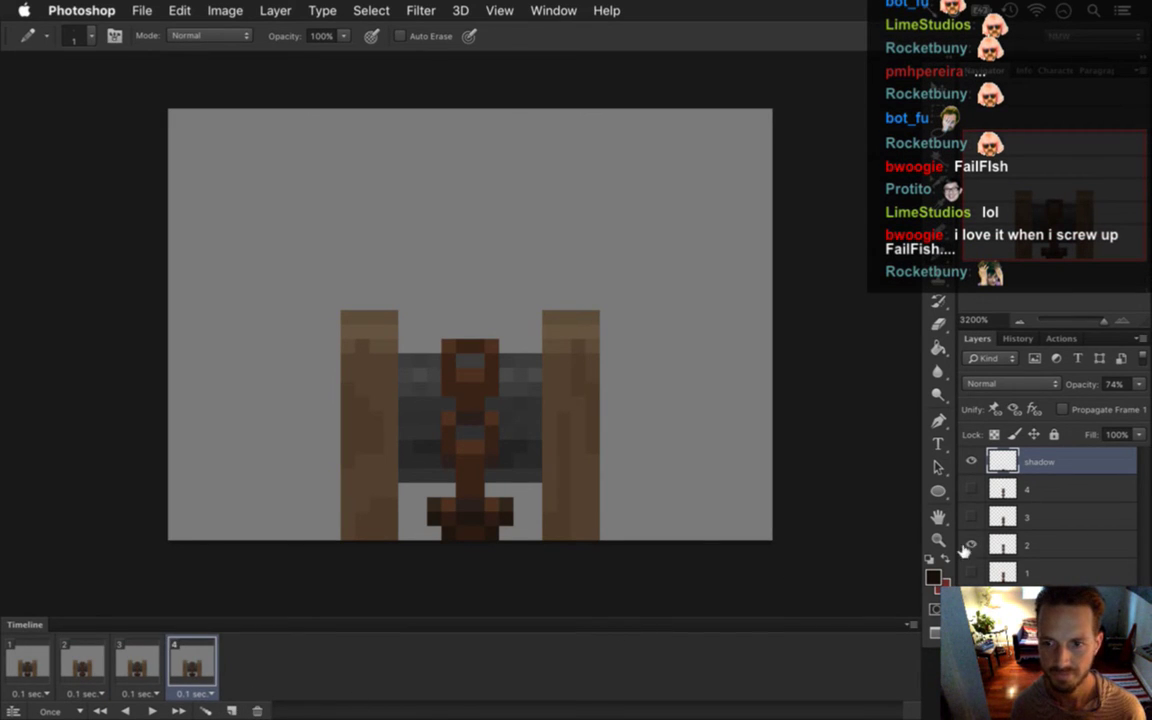
pyautogui.click(971, 544)
pyautogui.click(971, 516)
pyautogui.click(233, 711)
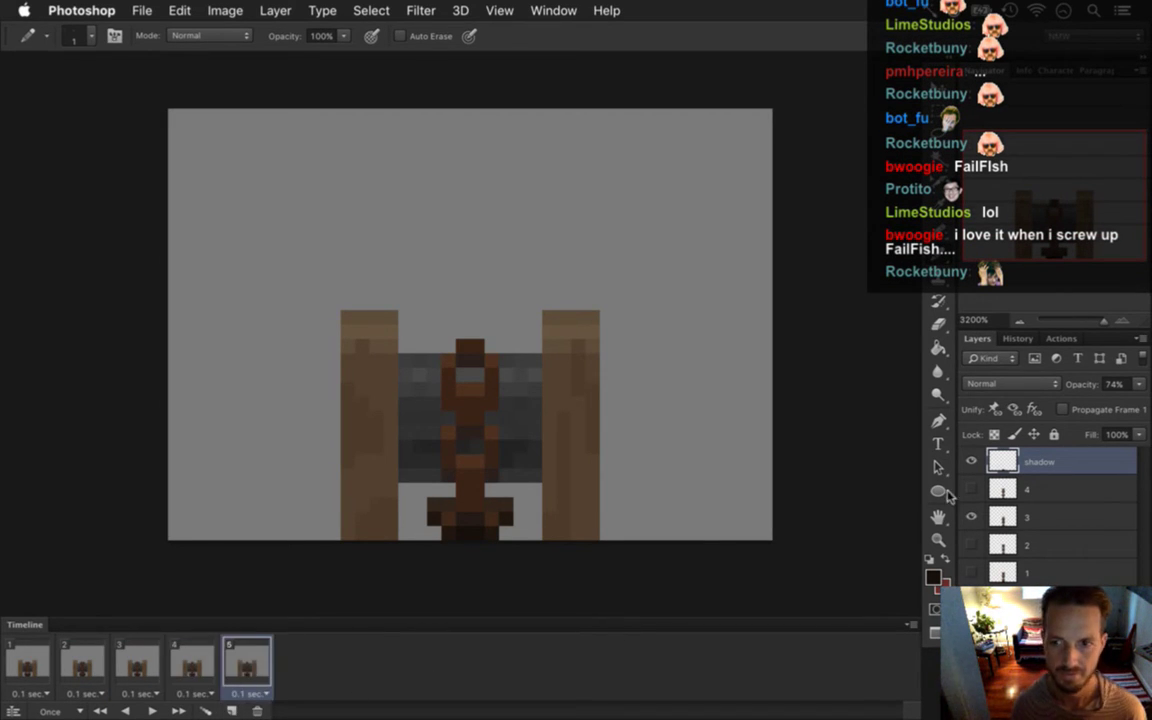
pyautogui.click(971, 516)
pyautogui.click(971, 488)
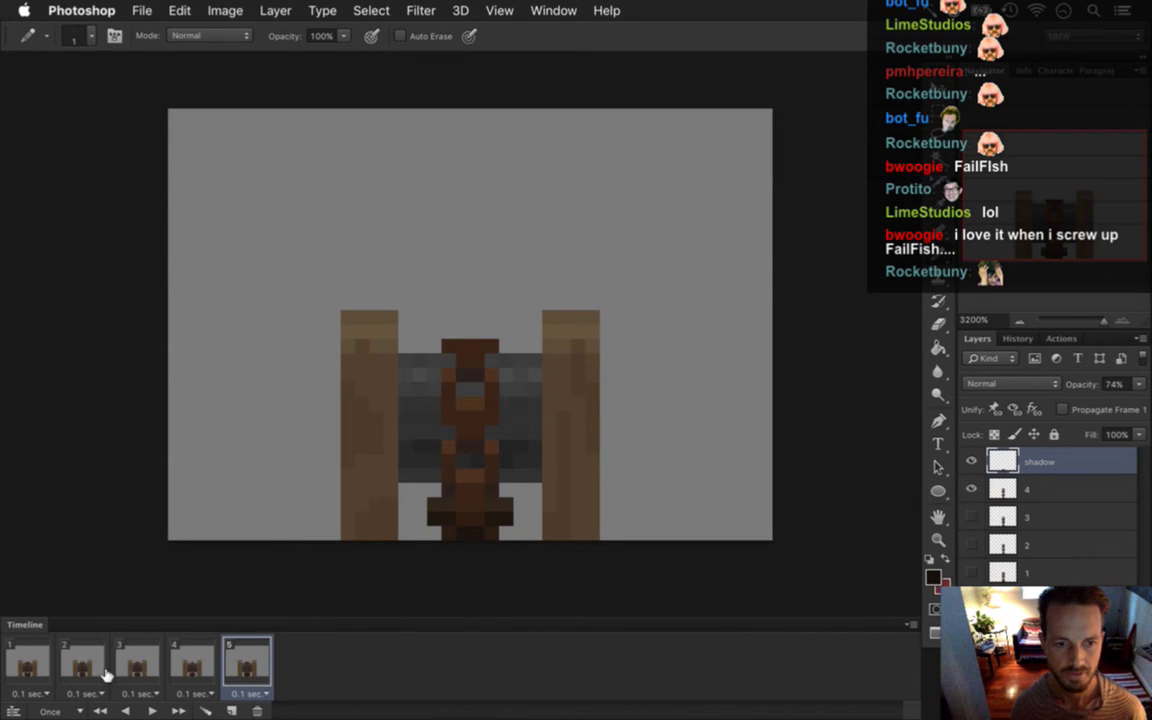
# Set the animation to loop Forever and play it from frame 1, stopping after the preview.
pyautogui.click(45, 675)
pyautogui.click(50, 711)
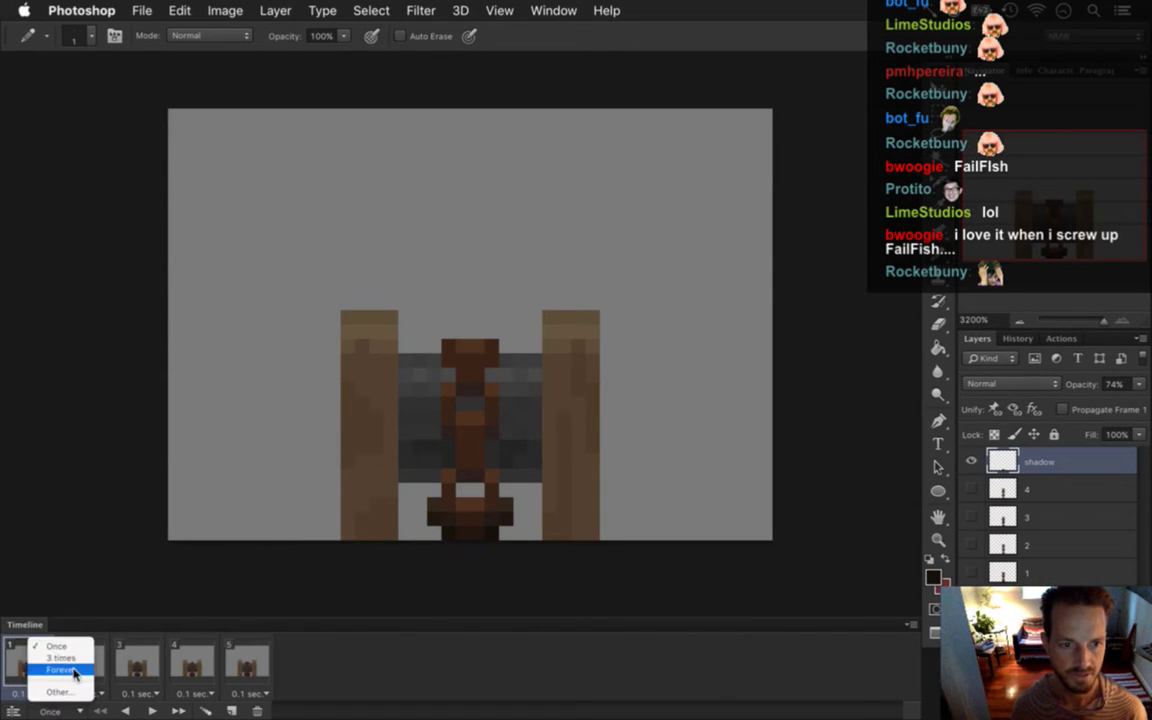
pyautogui.click(61, 669)
pyautogui.click(152, 711)
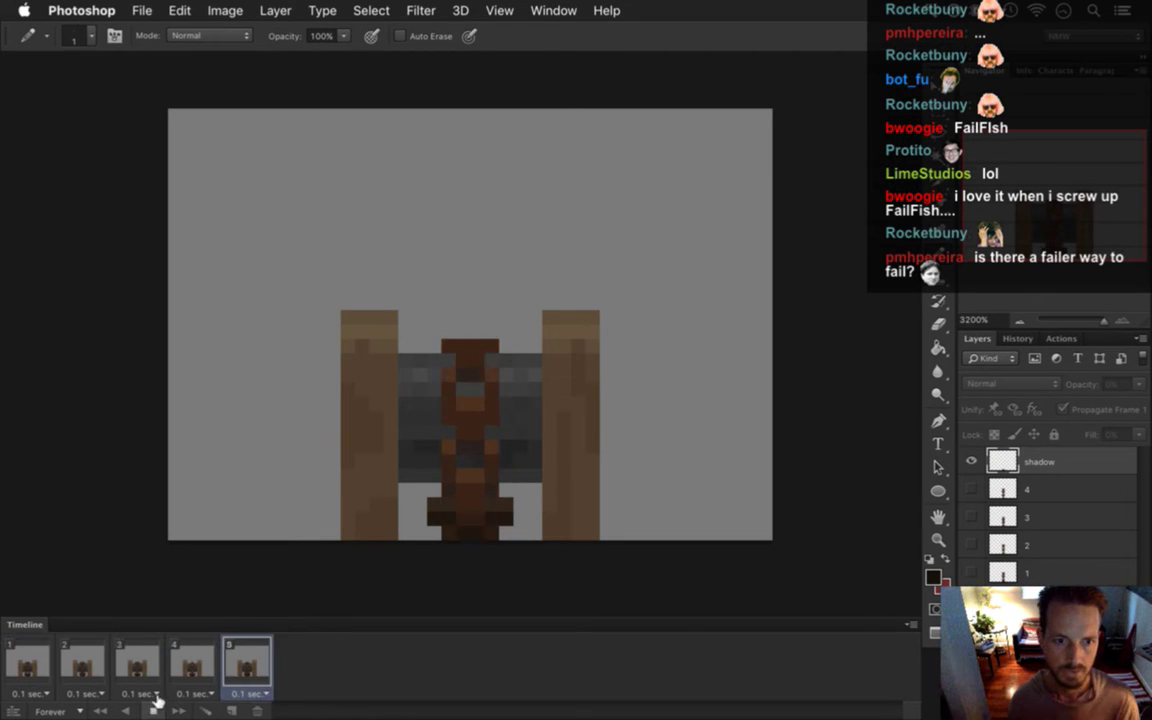
pyautogui.click(152, 710)
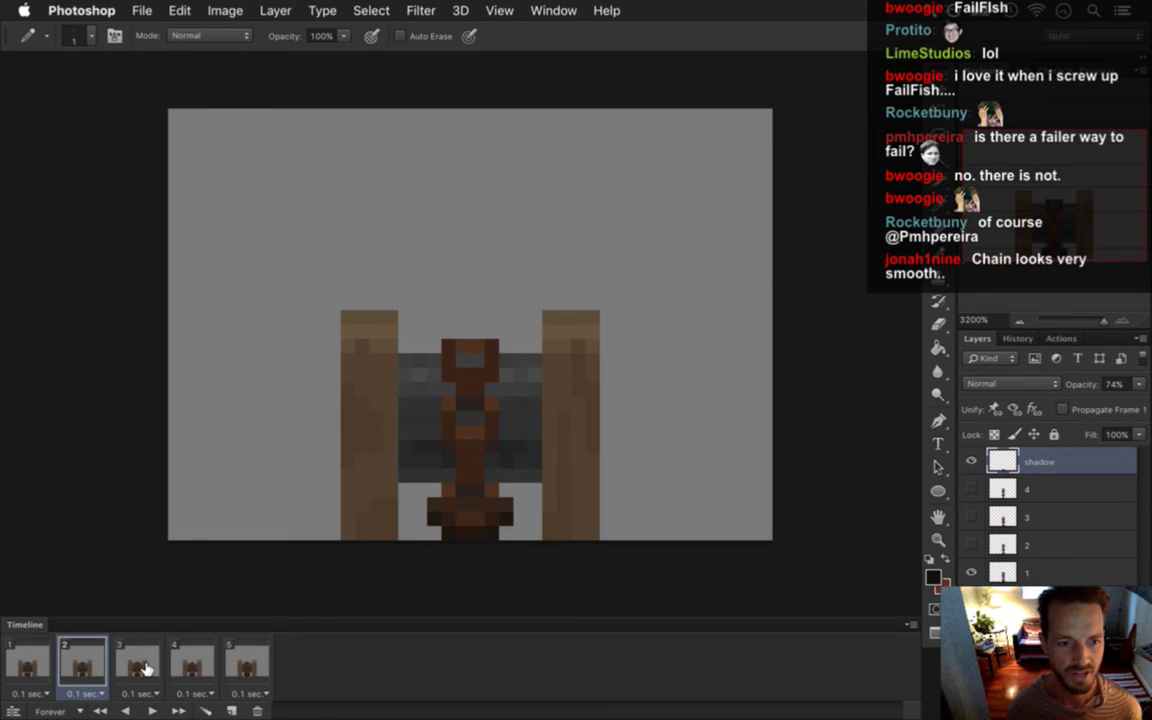
# In frame 1, move the upper part of the grey drum down one pixel, deselect it, and preview the animation.
pyautogui.click(43, 660)
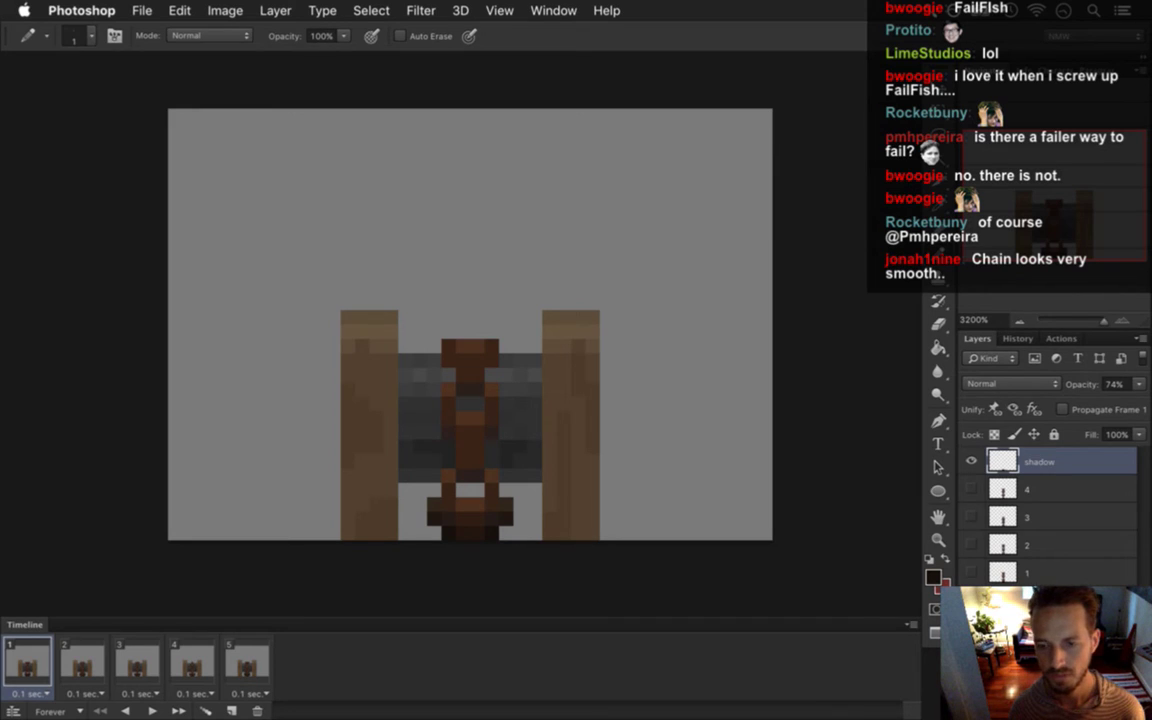
pyautogui.press('super+alt+a')
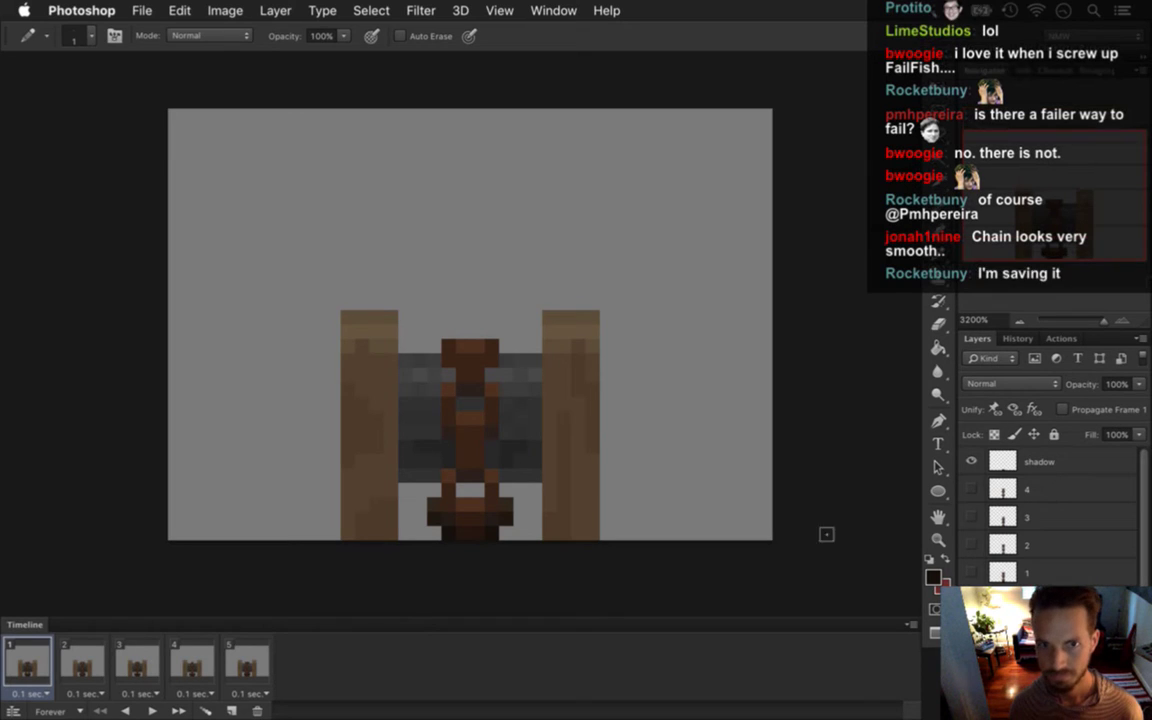
pyautogui.press('m')
pyautogui.moveTo(400, 356)
pyautogui.mouseDown()
pyautogui.moveTo(468, 455)
pyautogui.moveTo(533, 463)
pyautogui.moveTo(531, 453)
pyautogui.mouseUp()
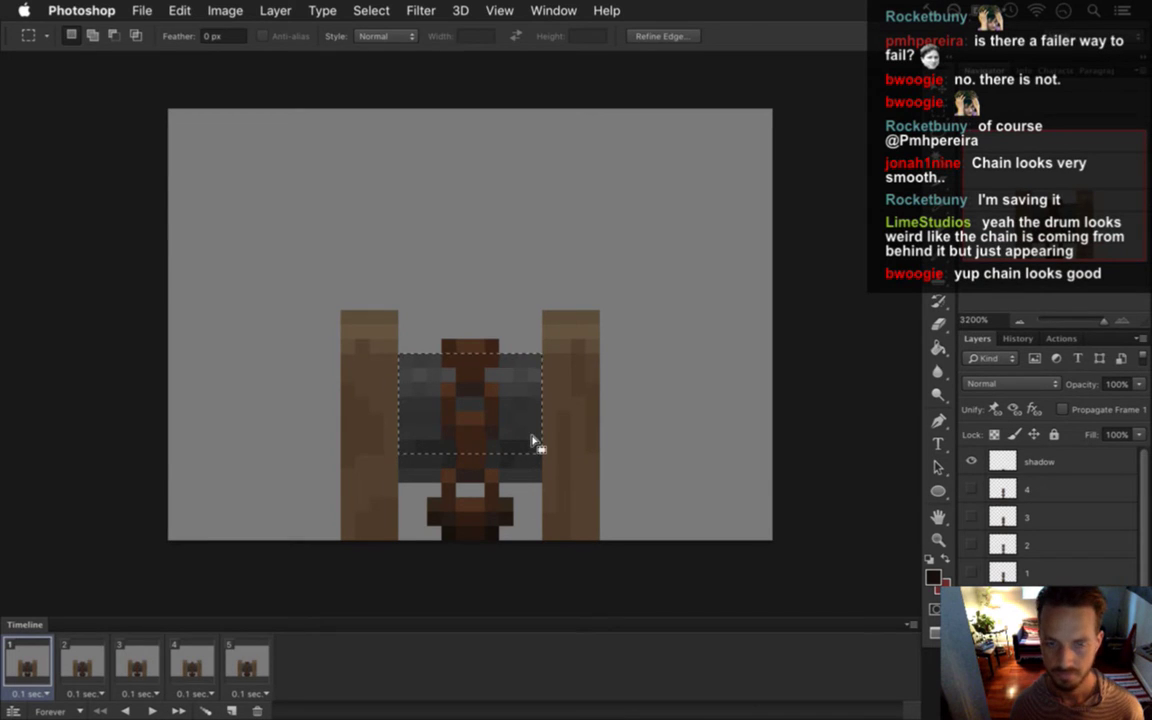
pyautogui.press('v')
pyautogui.press('Down')
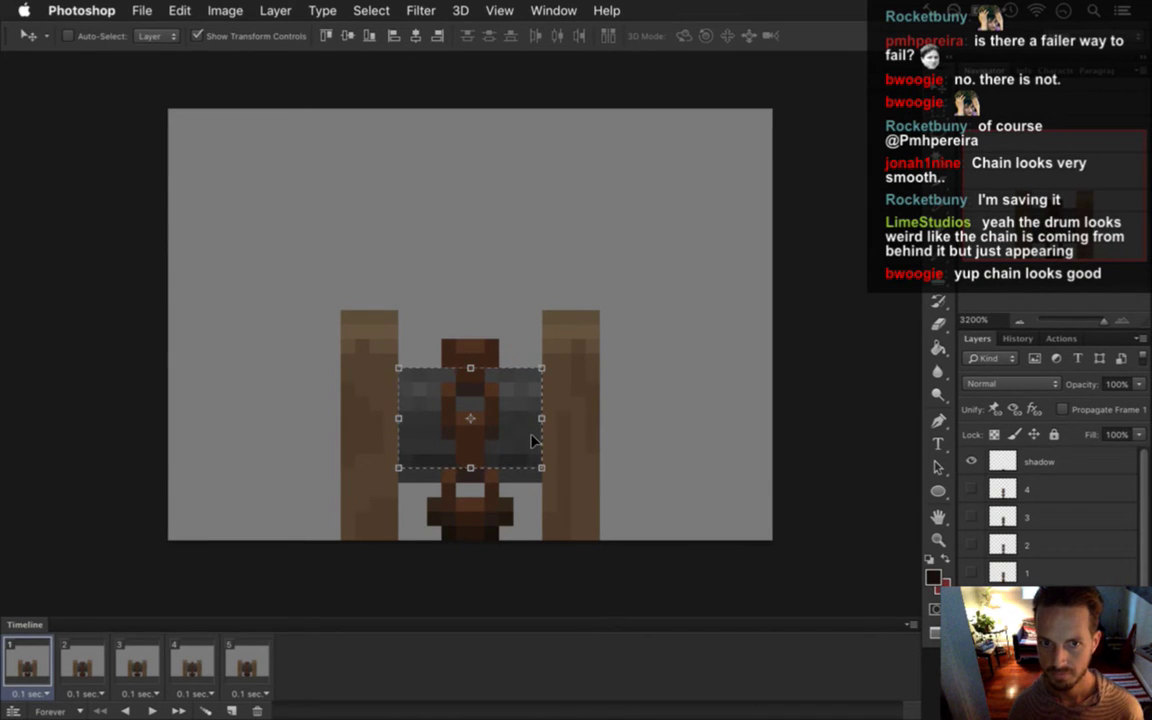
pyautogui.press('m')
pyautogui.hotkey('ctrl', 'd')
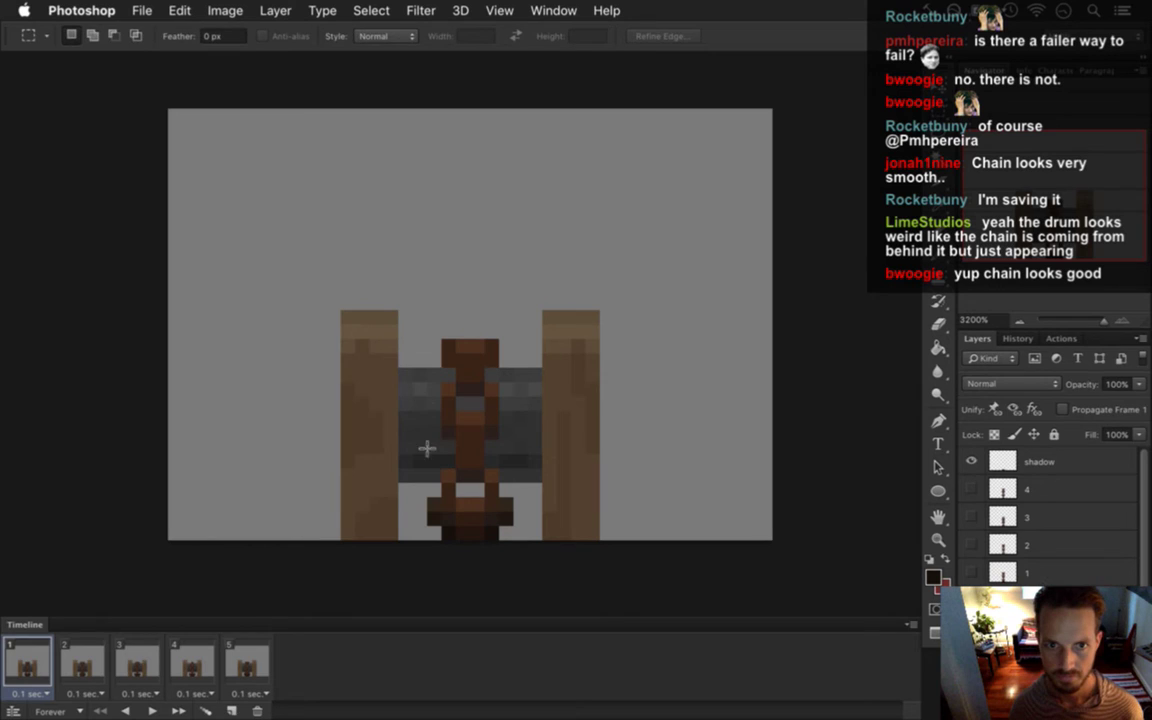
pyautogui.press('space')
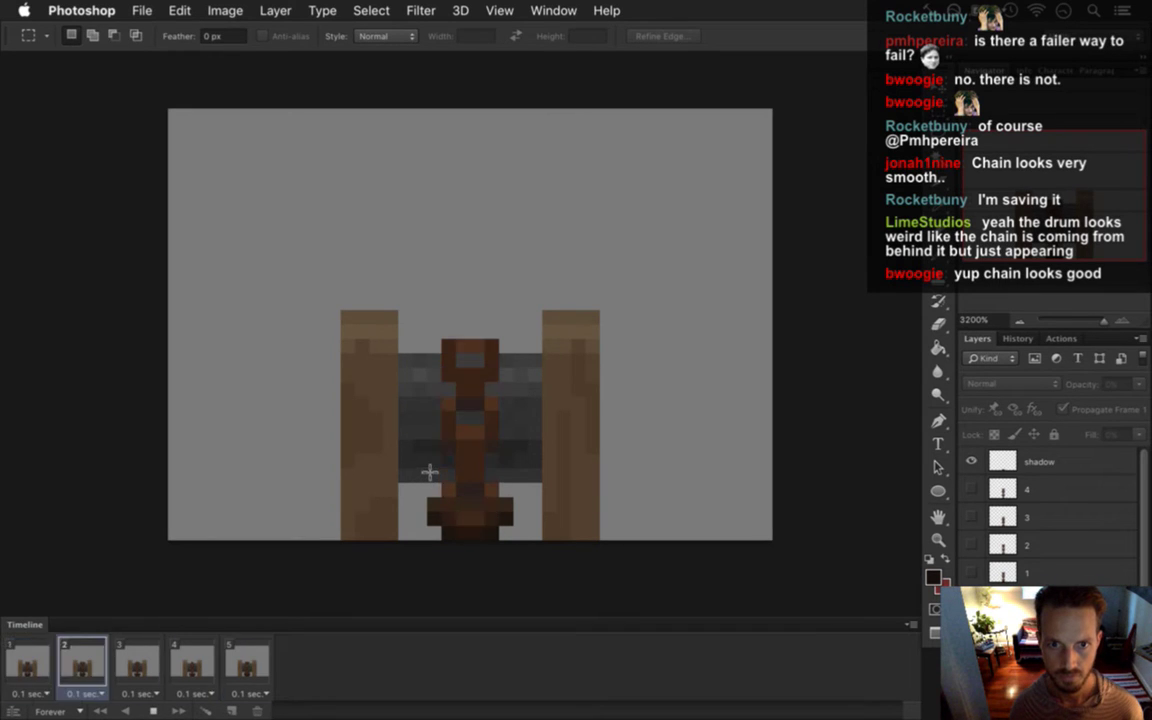
pyautogui.press('space')
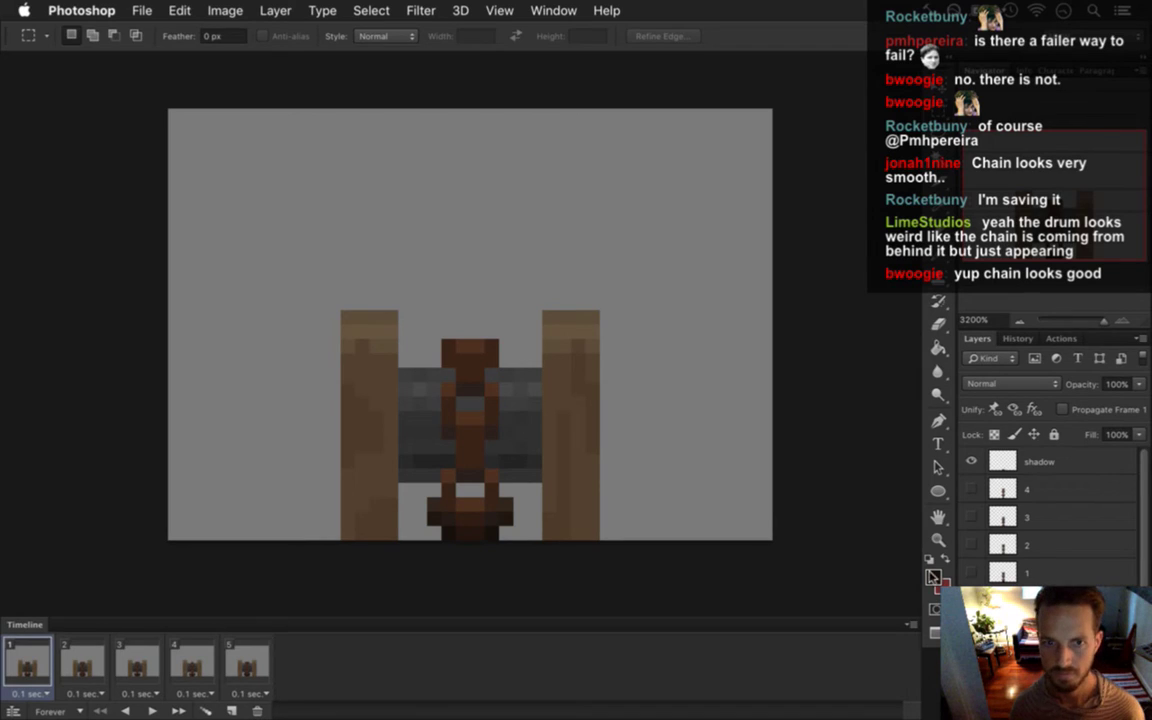
# Fill the emptied top row of the drum with a sampled dark grey using the Pencil.
pyautogui.press('i')
pyautogui.click(384, 433)
pyautogui.press('b')
pyautogui.click(404, 360)
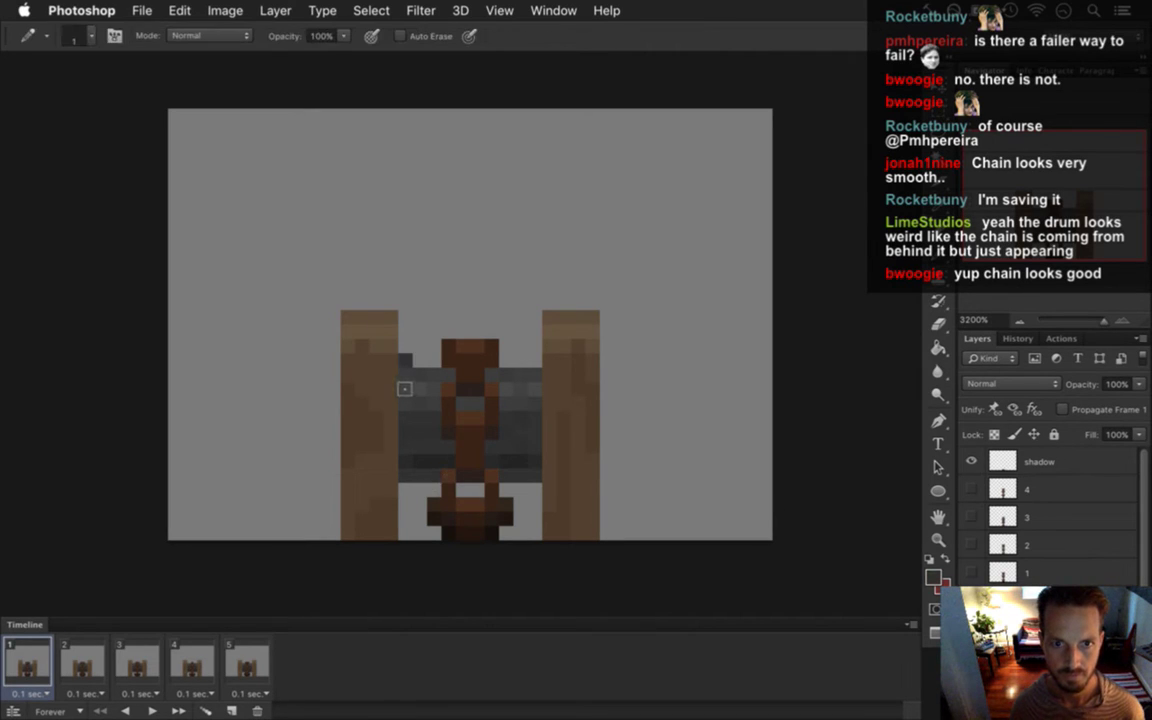
pyautogui.click(420, 361)
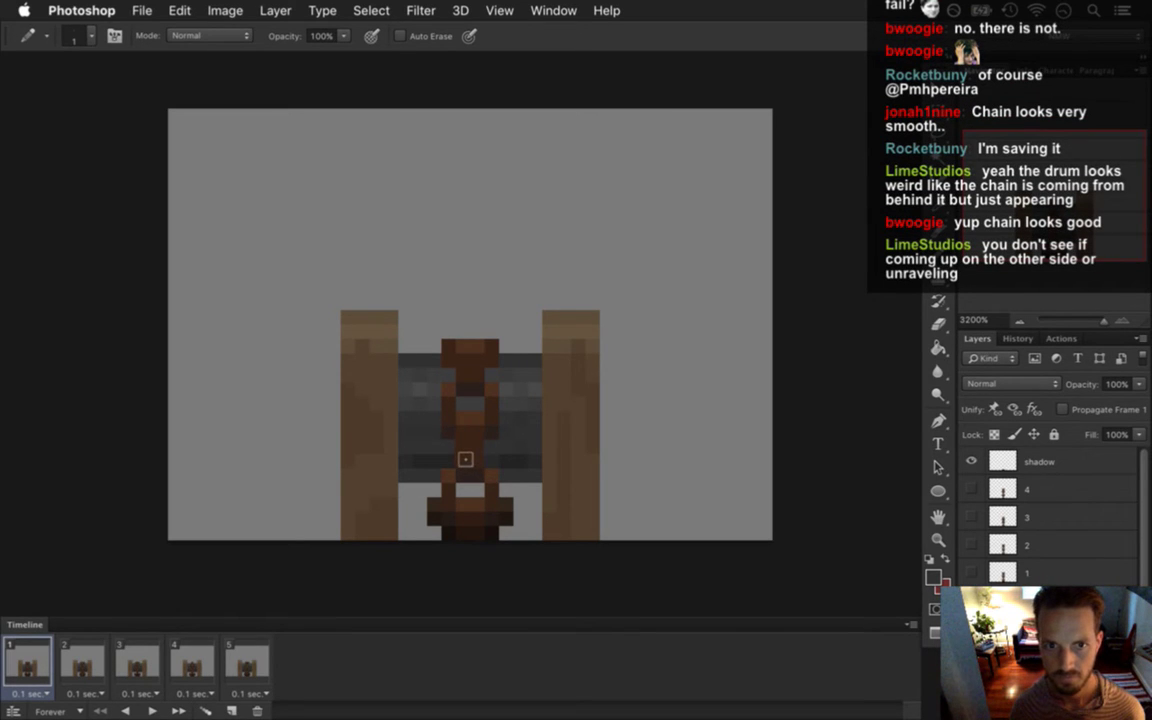
pyautogui.press('i')
pyautogui.press('b')
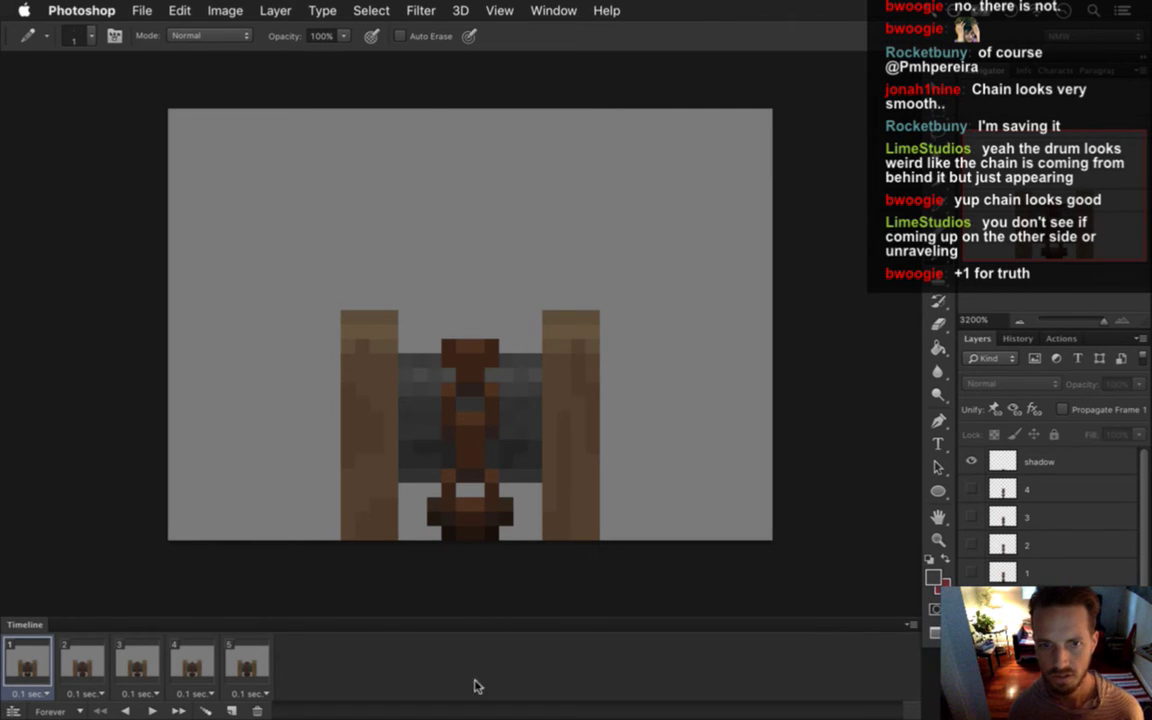
# Check frames 2 and 4 of the timeline and play the animation to review the drum's motion.
pyautogui.click(78, 668)
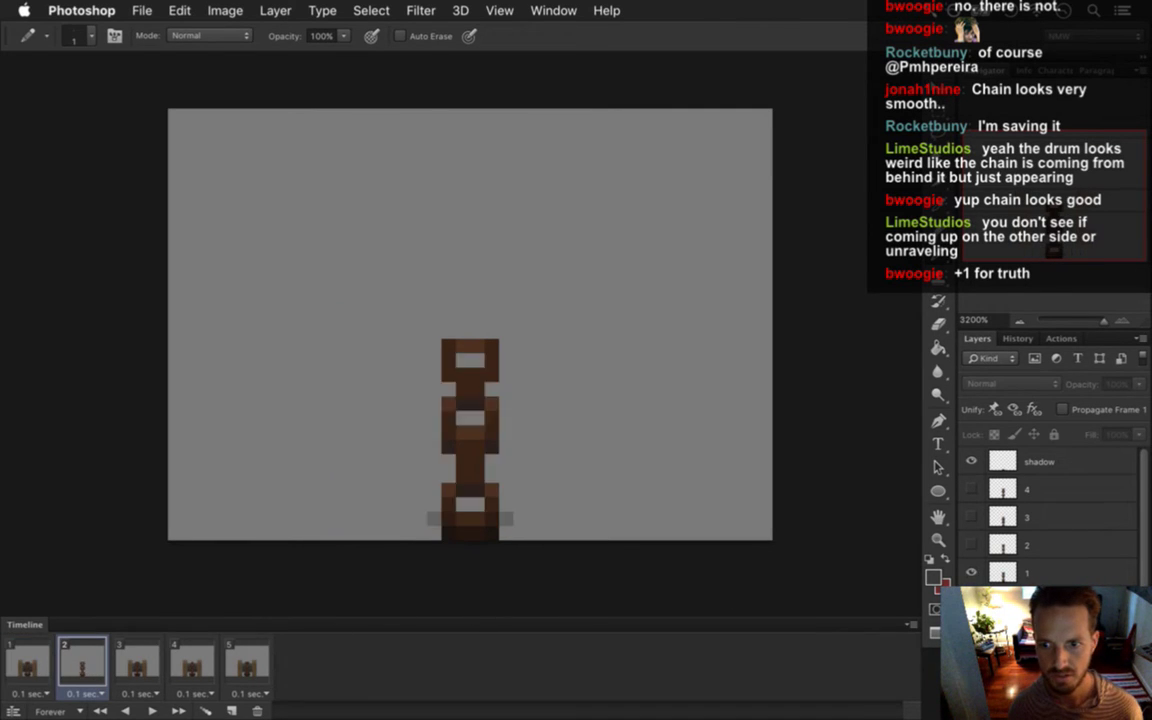
pyautogui.click(196, 665)
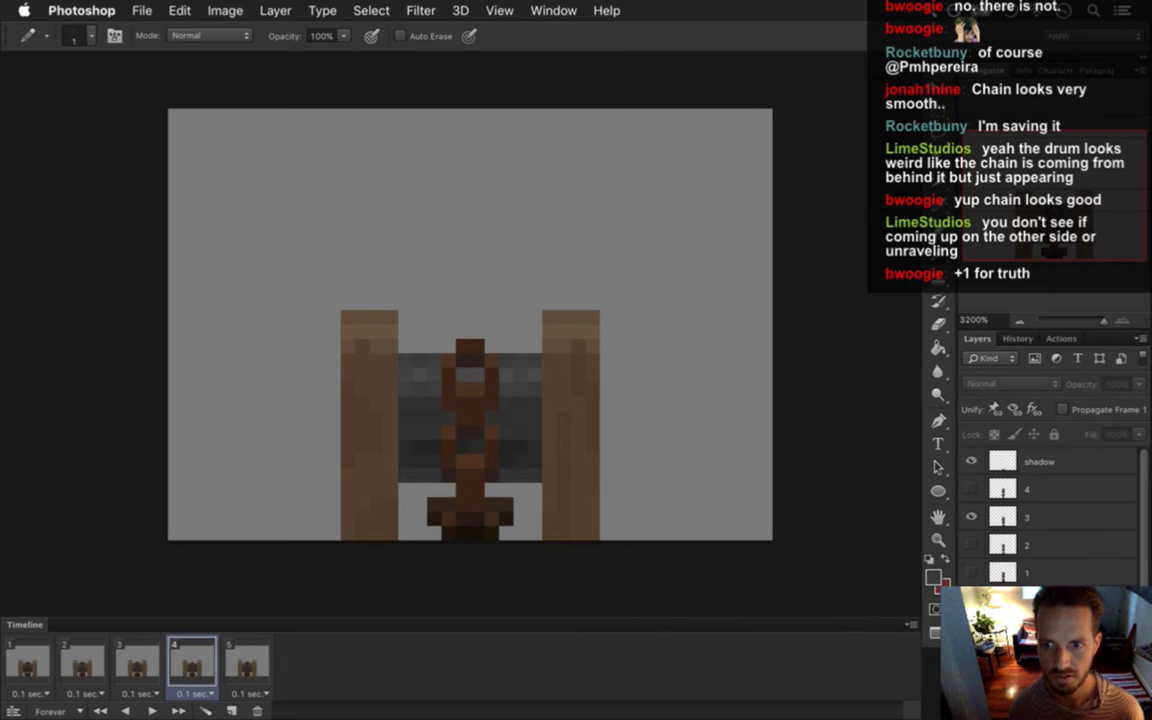
pyautogui.click(470, 650)
pyautogui.press('space')
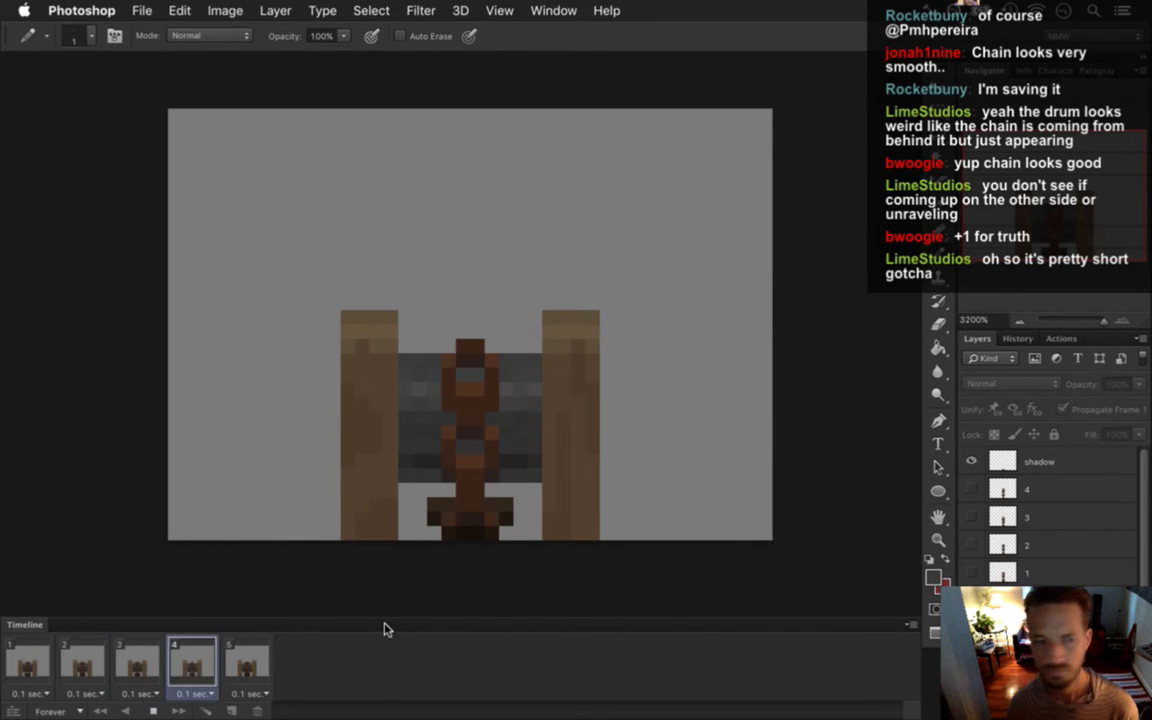
# Compare the drum and chain in frames 3, 4 and 5, and replay the animation from frame 1.
pyautogui.click(154, 711)
pyautogui.click(193, 660)
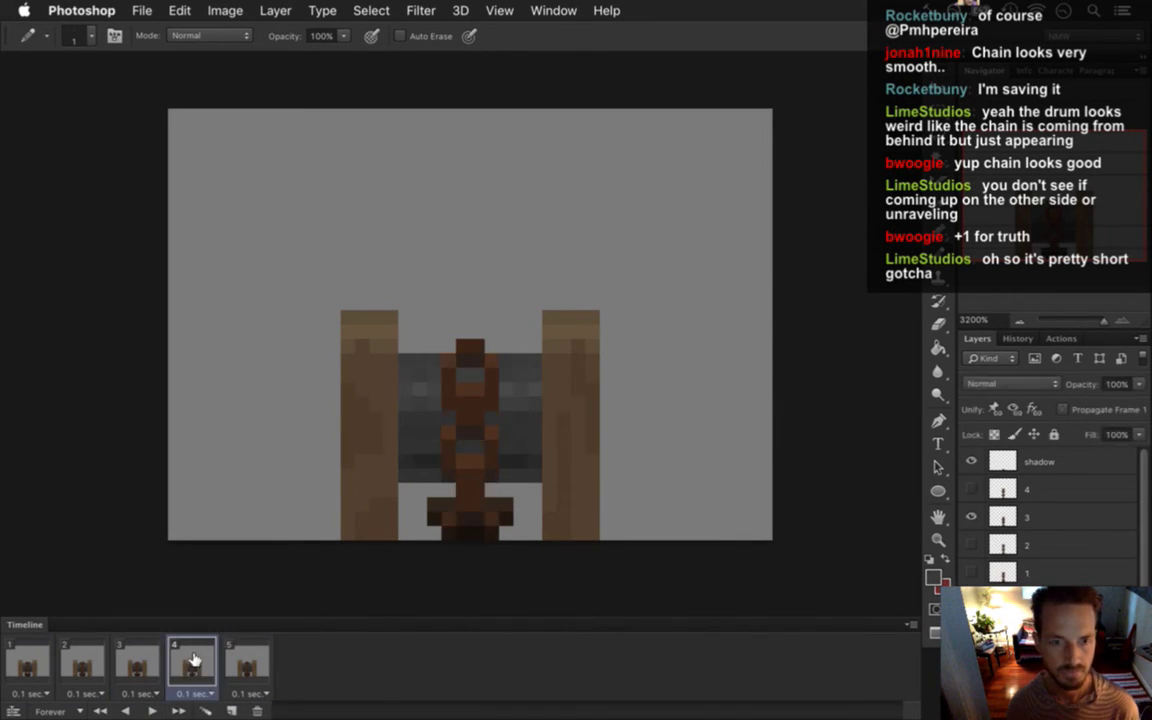
pyautogui.click(145, 659)
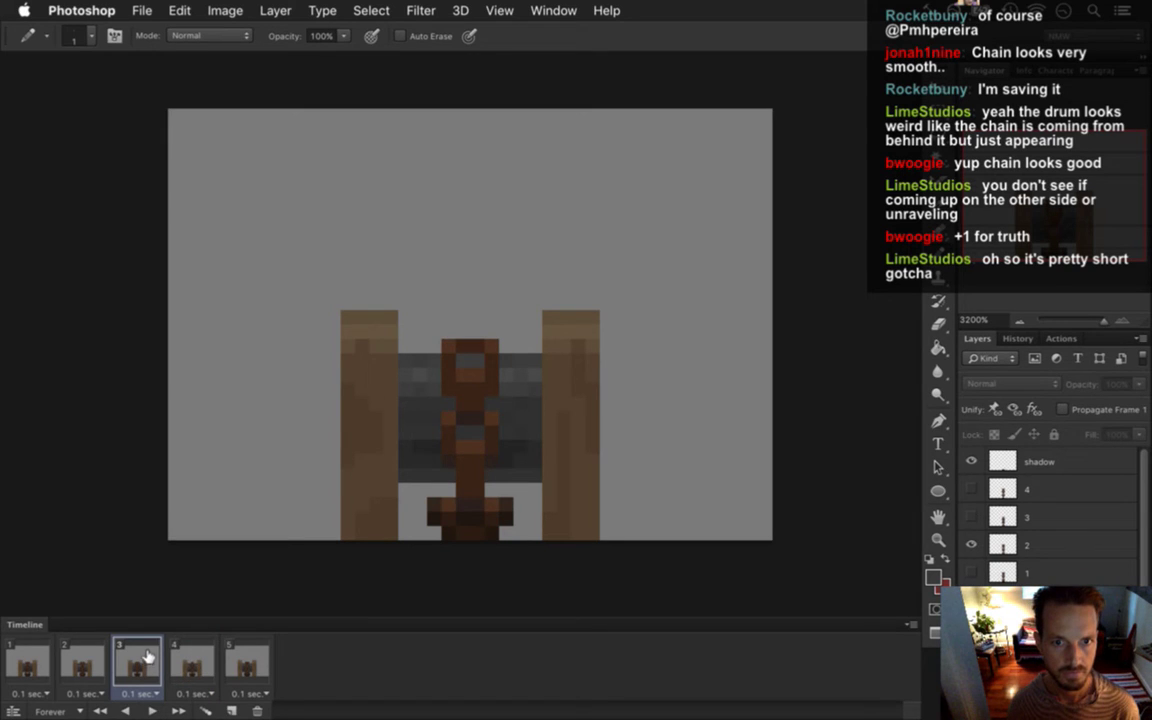
pyautogui.click(189, 656)
pyautogui.click(246, 663)
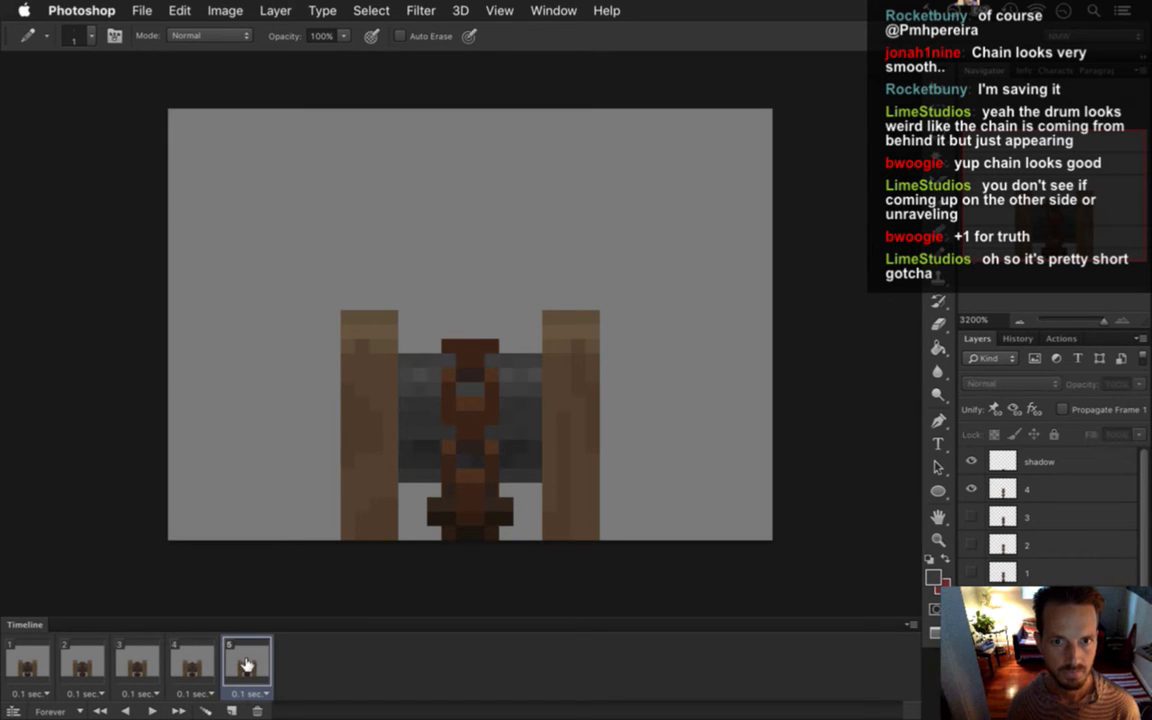
pyautogui.click(205, 667)
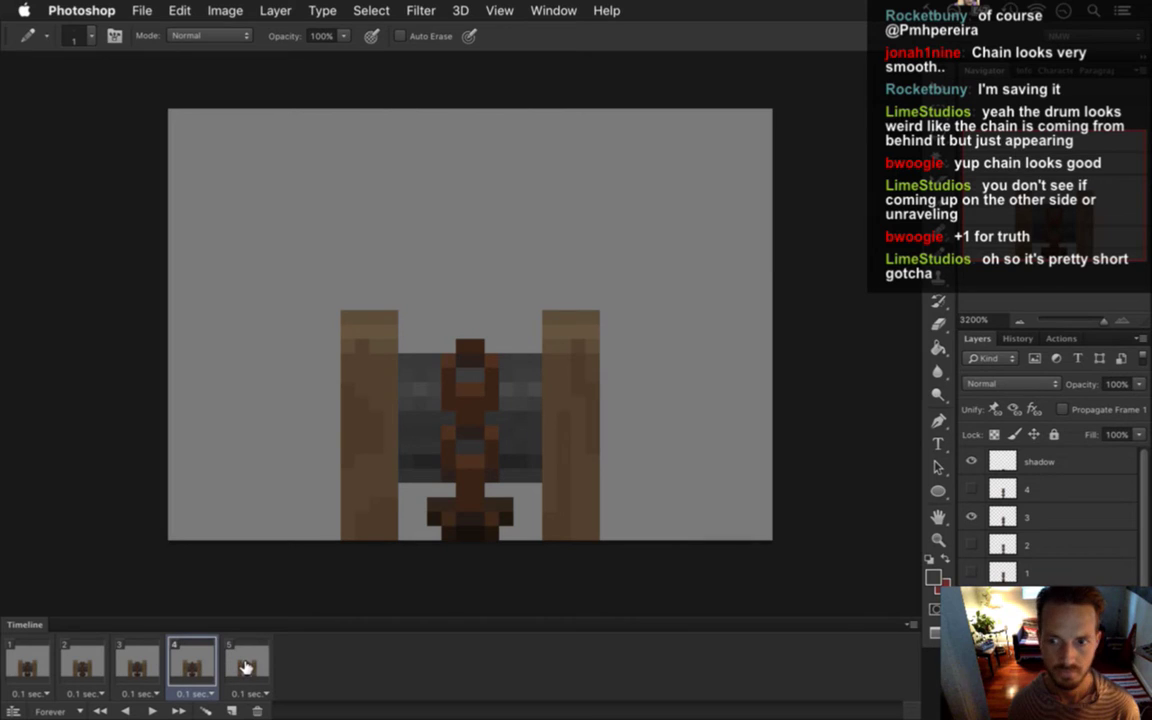
pyautogui.click(246, 667)
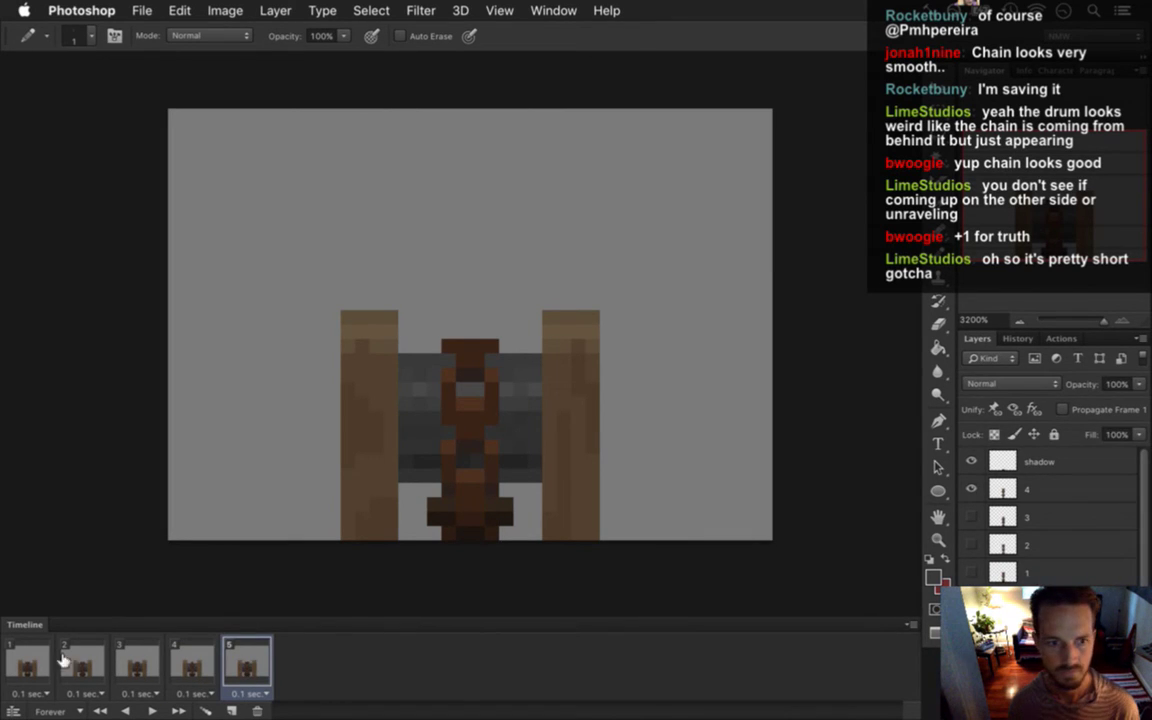
pyautogui.click(30, 665)
pyautogui.click(154, 709)
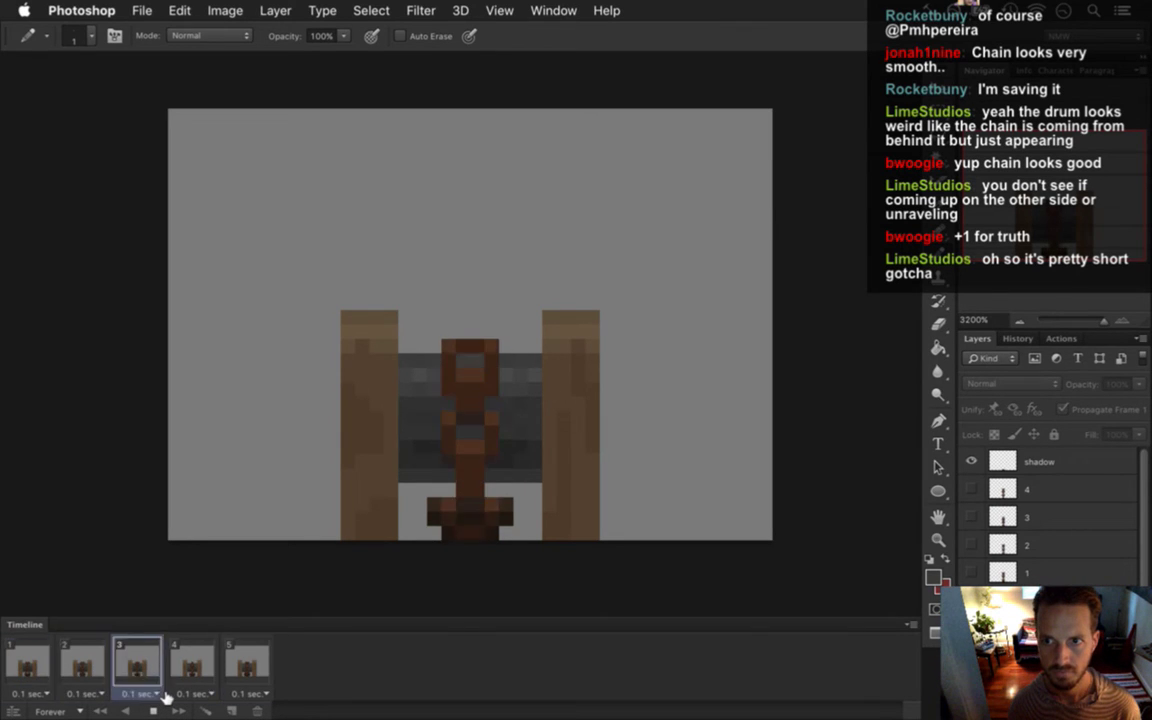
pyautogui.click(22, 658)
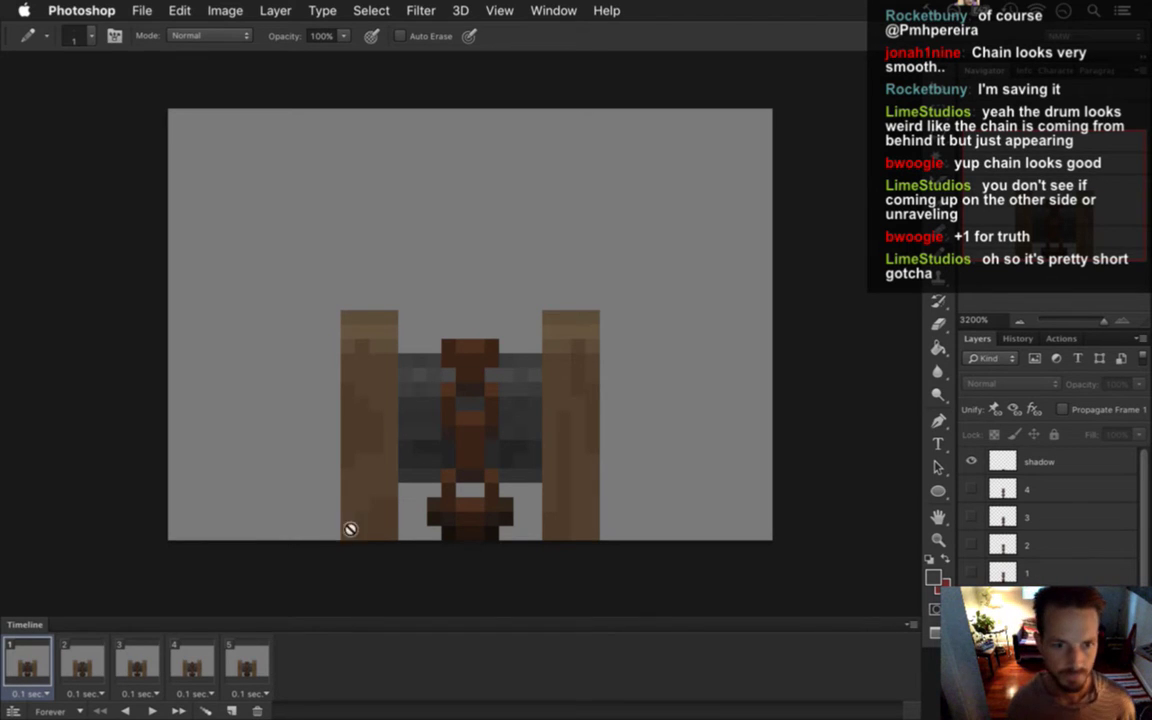
# Duplicate frame 5 to add a sixth frame at the end of the timeline.
pyautogui.click(246, 662)
pyautogui.click(233, 708)
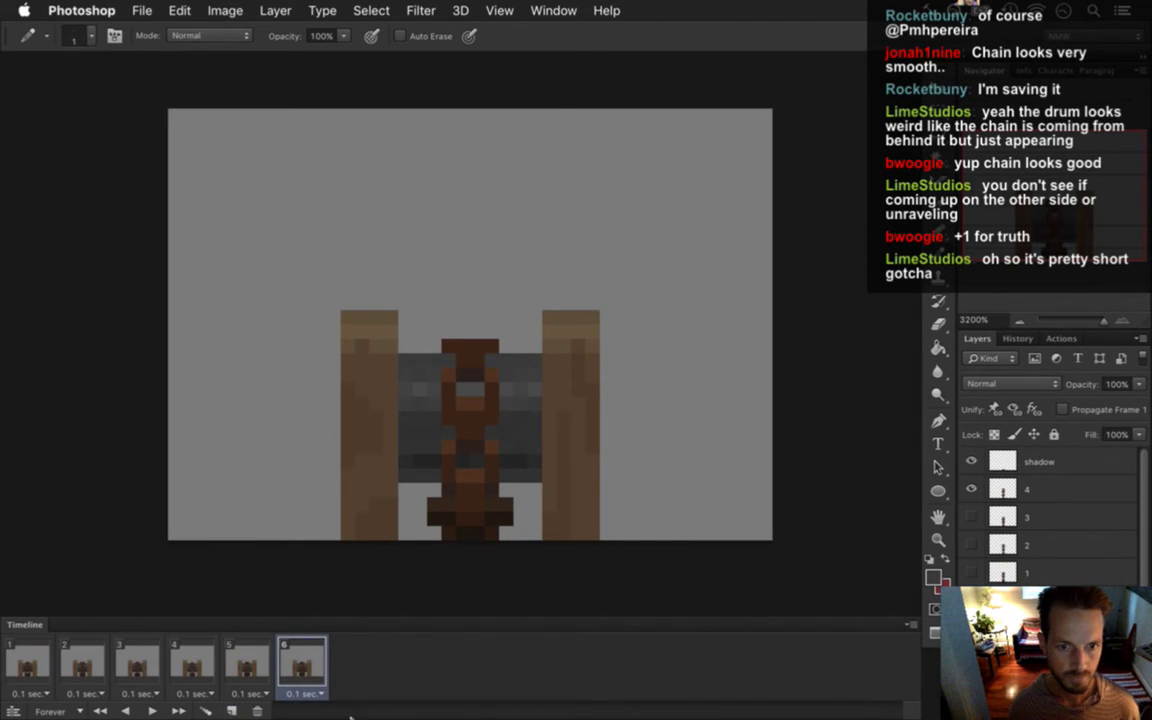
# Examine the drum and chain through frames 1 to 6 in order and preview the extended animation from frame 1.
pyautogui.click(195, 660)
pyautogui.click(44, 658)
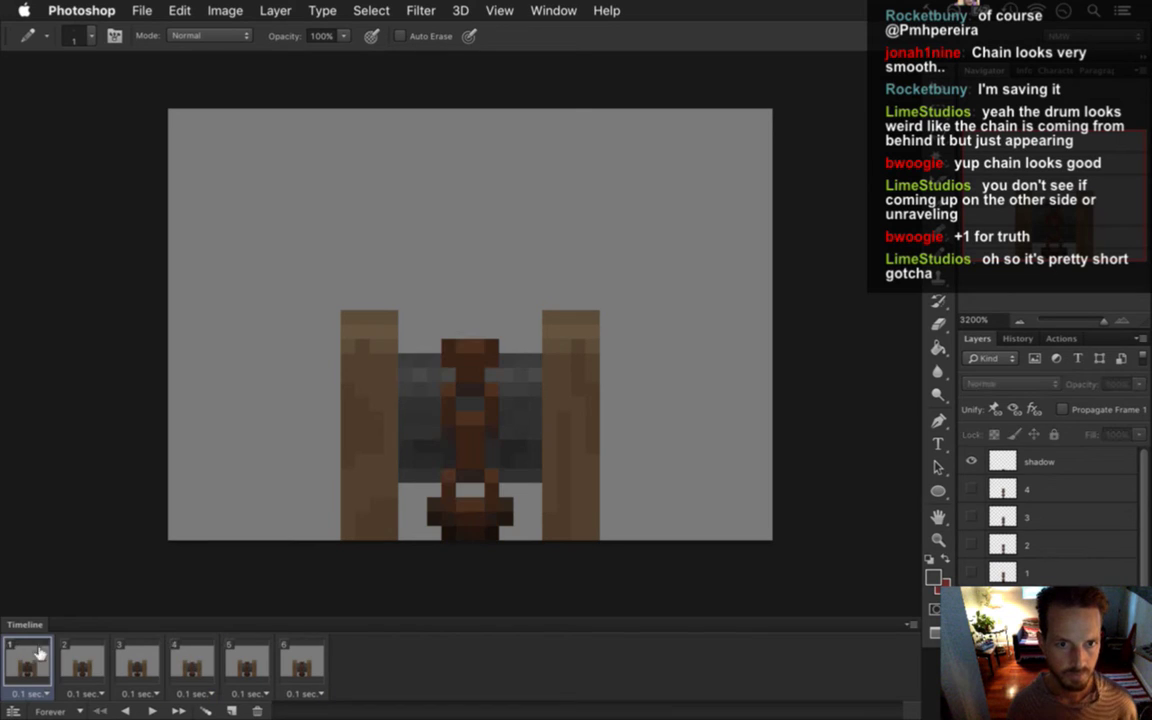
pyautogui.click(87, 662)
pyautogui.click(141, 661)
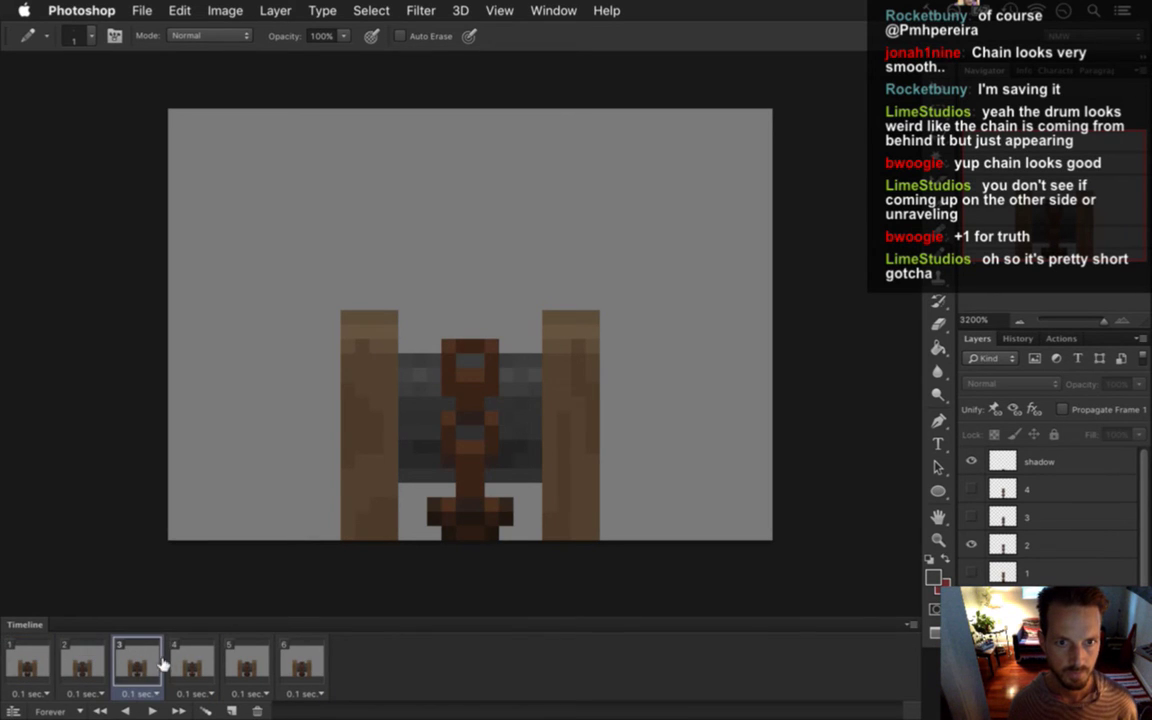
pyautogui.click(195, 665)
pyautogui.click(247, 660)
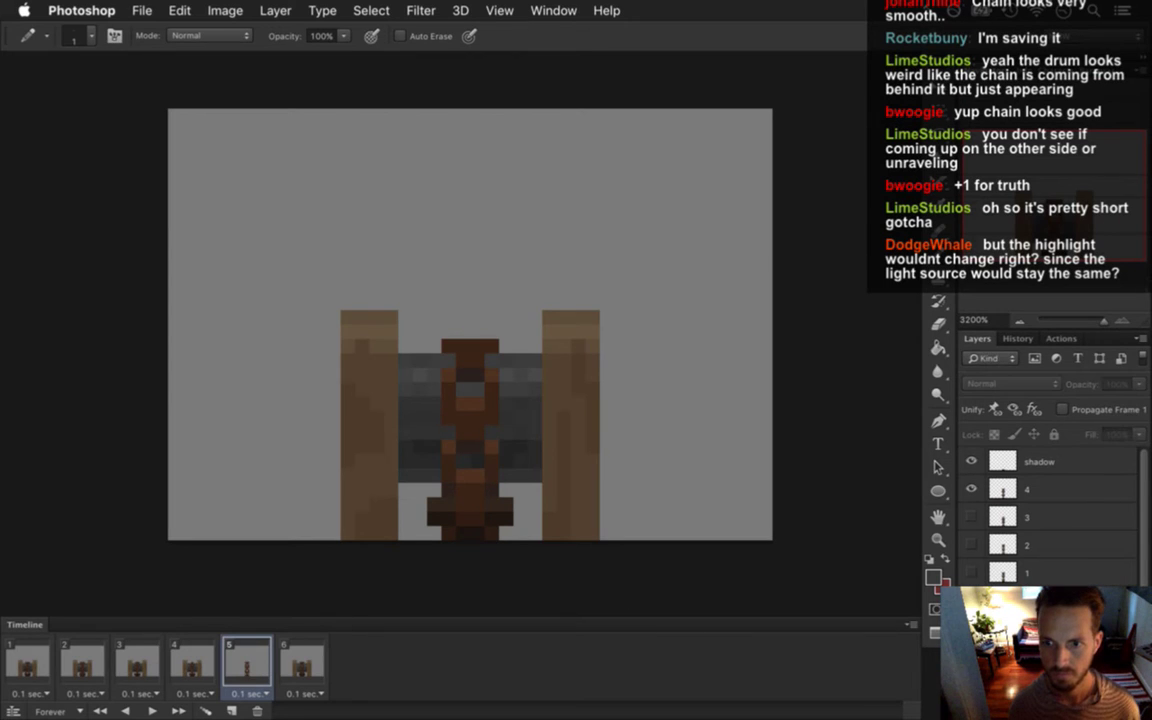
pyautogui.click(305, 665)
pyautogui.click(244, 666)
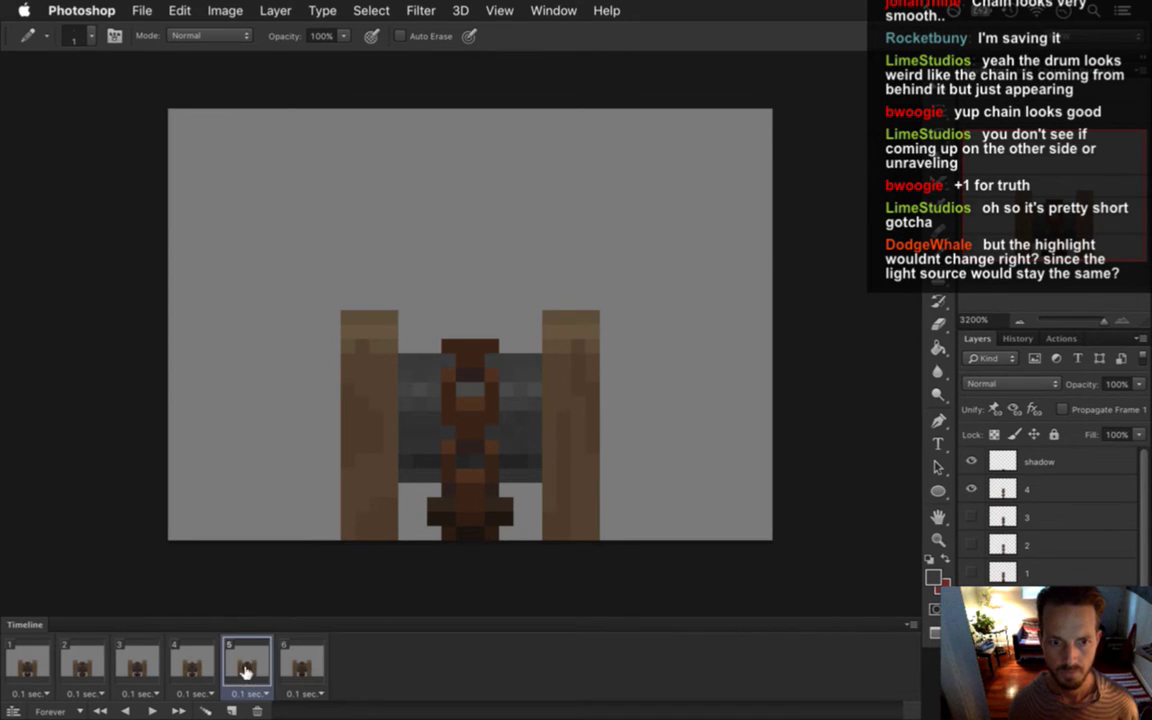
pyautogui.click(296, 664)
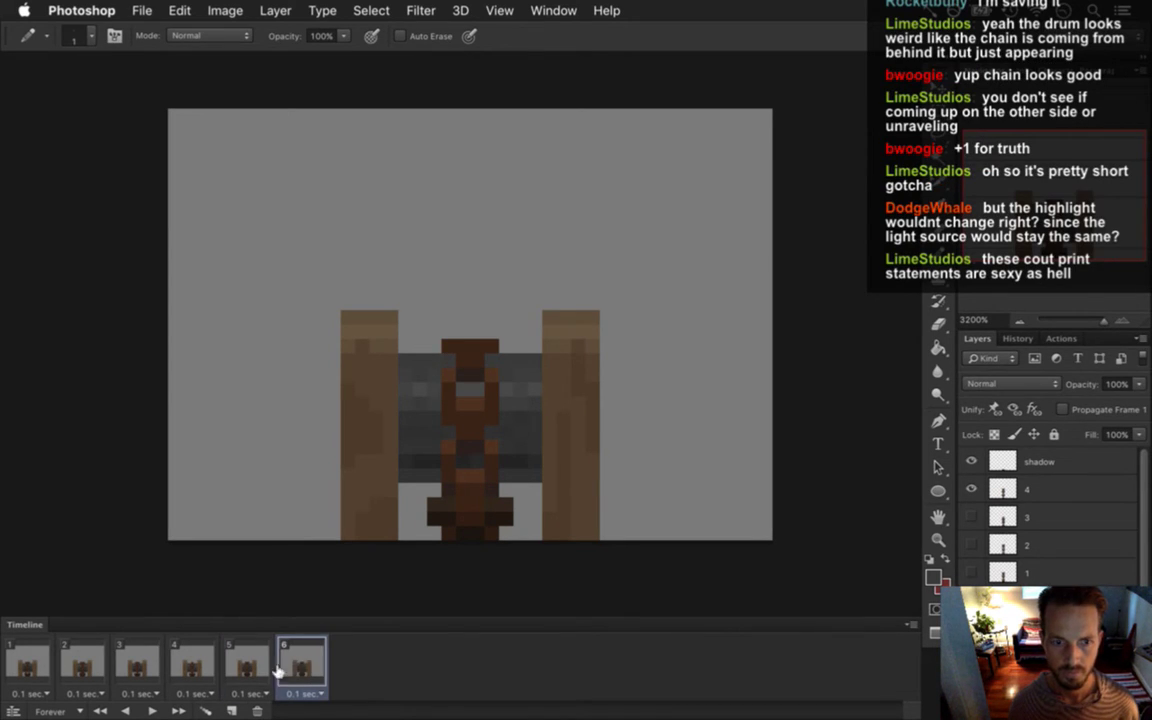
pyautogui.click(45, 664)
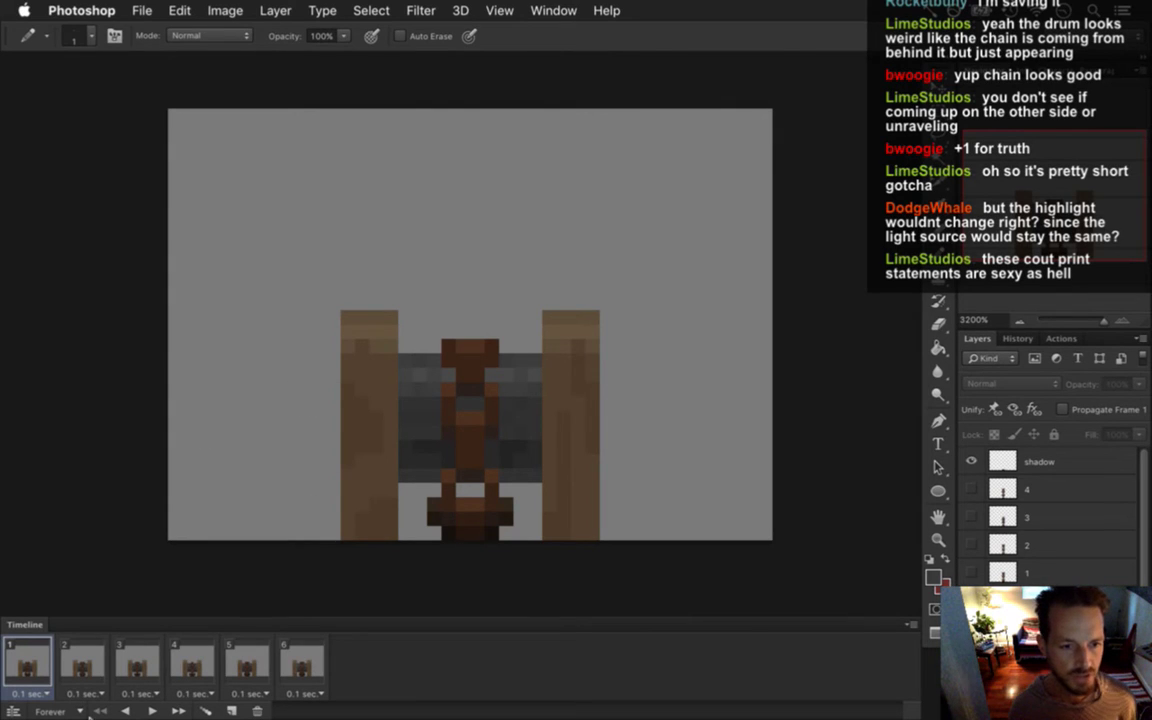
pyautogui.click(149, 710)
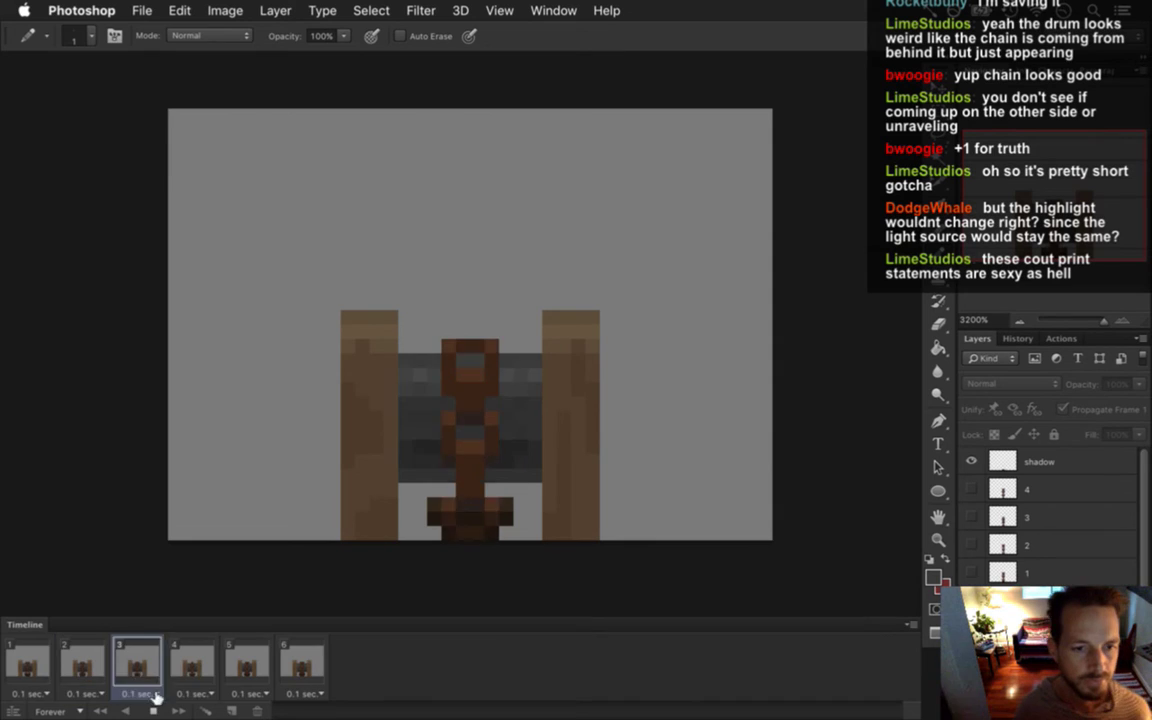
pyautogui.press('space')
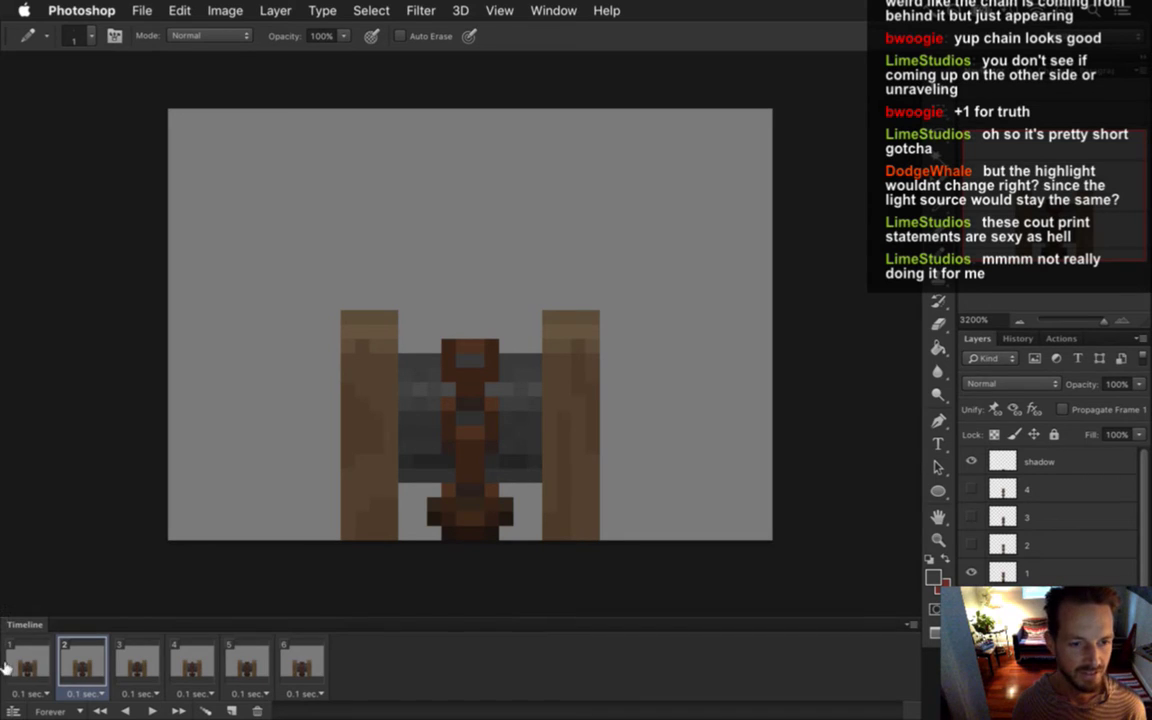
# Compare the drum's highlight and the chain position between frames 1 and 2, and check frame 3.
pyautogui.click(12, 668)
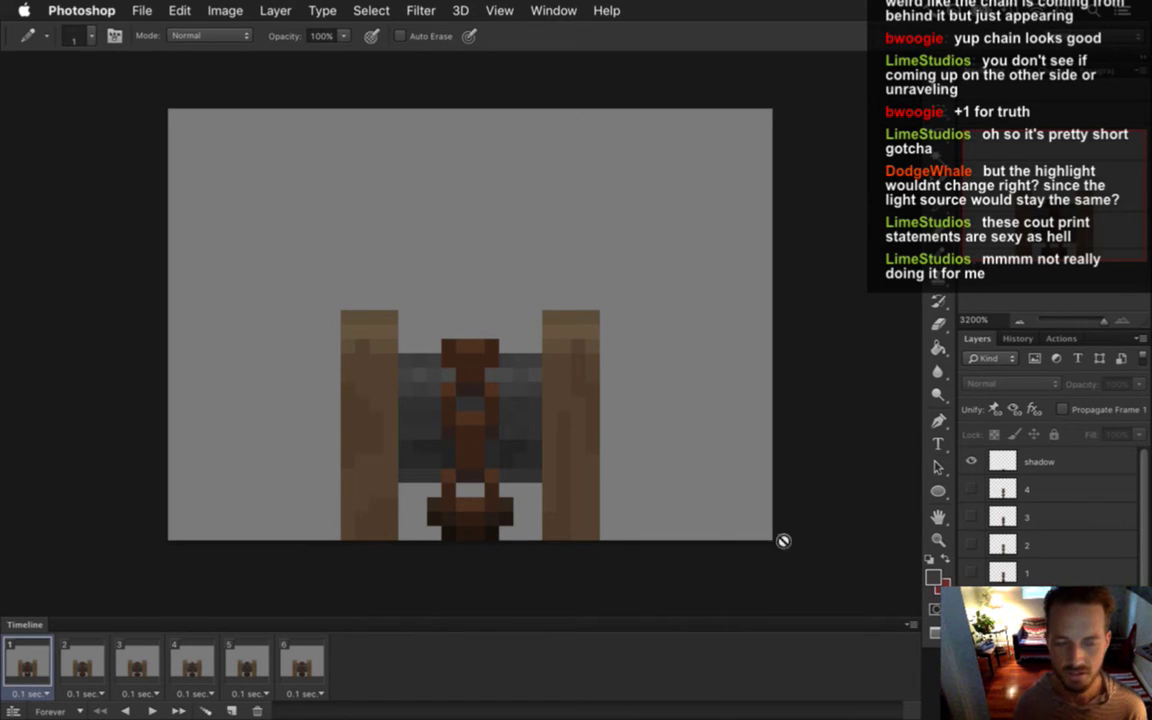
pyautogui.click(82, 666)
pyautogui.click(36, 666)
pyautogui.click(90, 664)
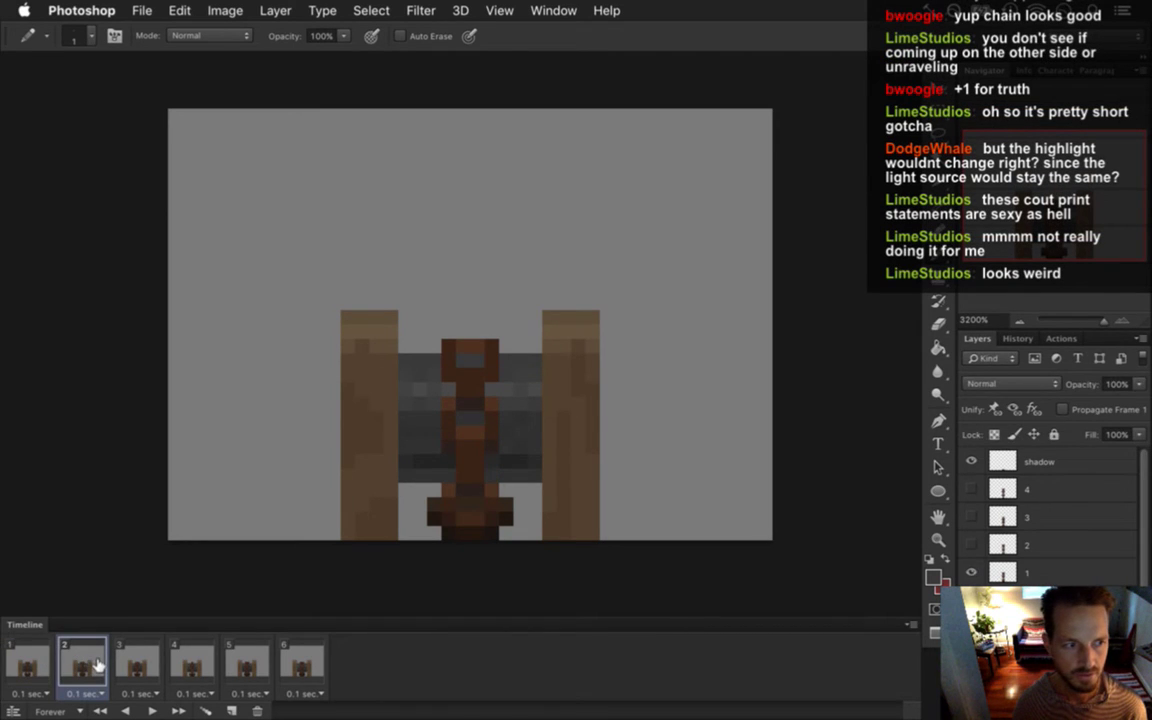
pyautogui.click(40, 665)
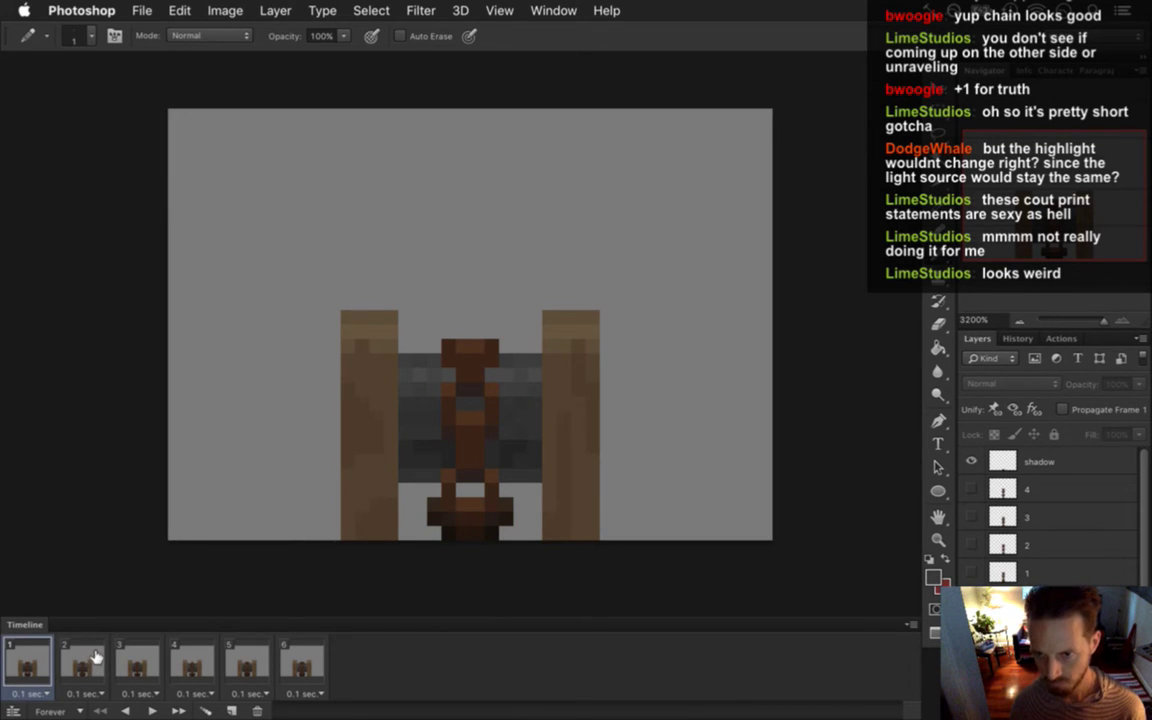
pyautogui.click(82, 663)
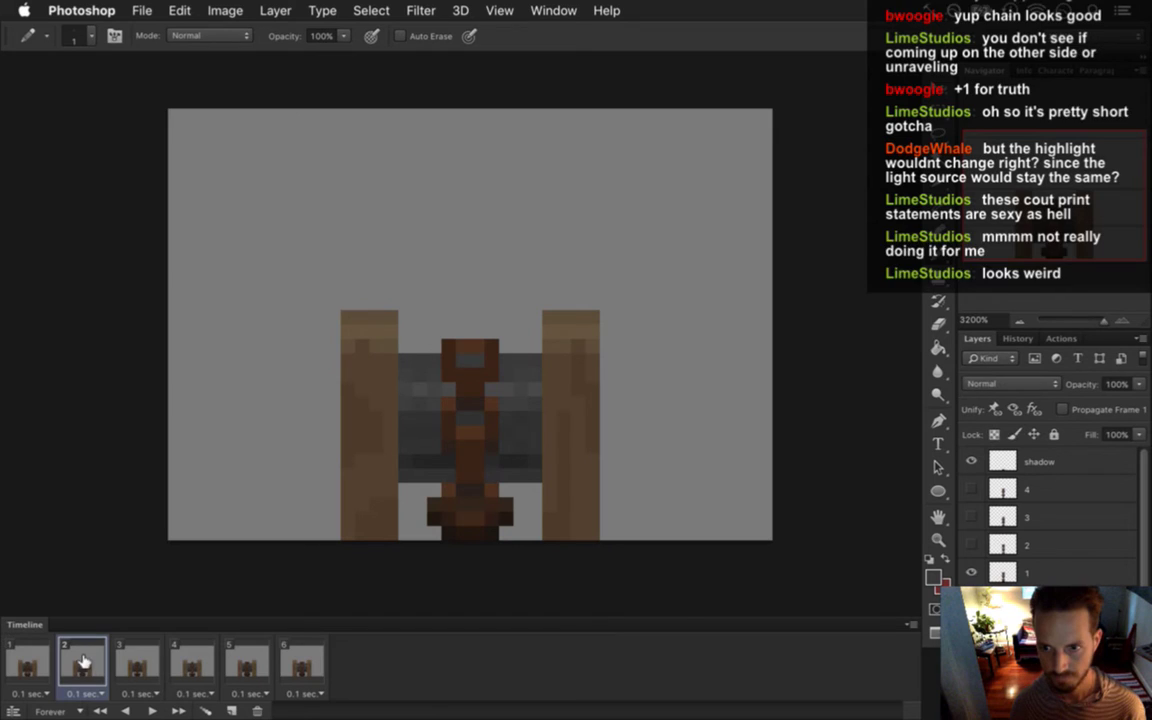
pyautogui.click(137, 663)
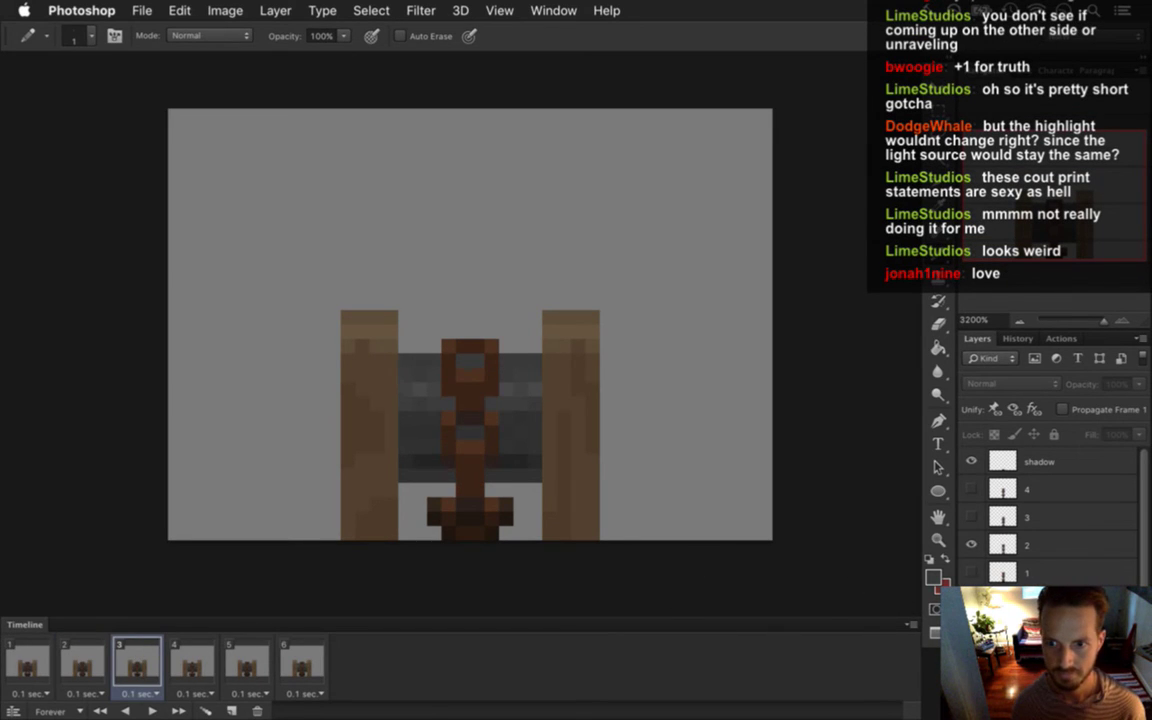
# Review the whole sequence from frame 1 to frame 6, rechecking frames 3 and 4, and preview the loop from frame 1.
pyautogui.click(30, 663)
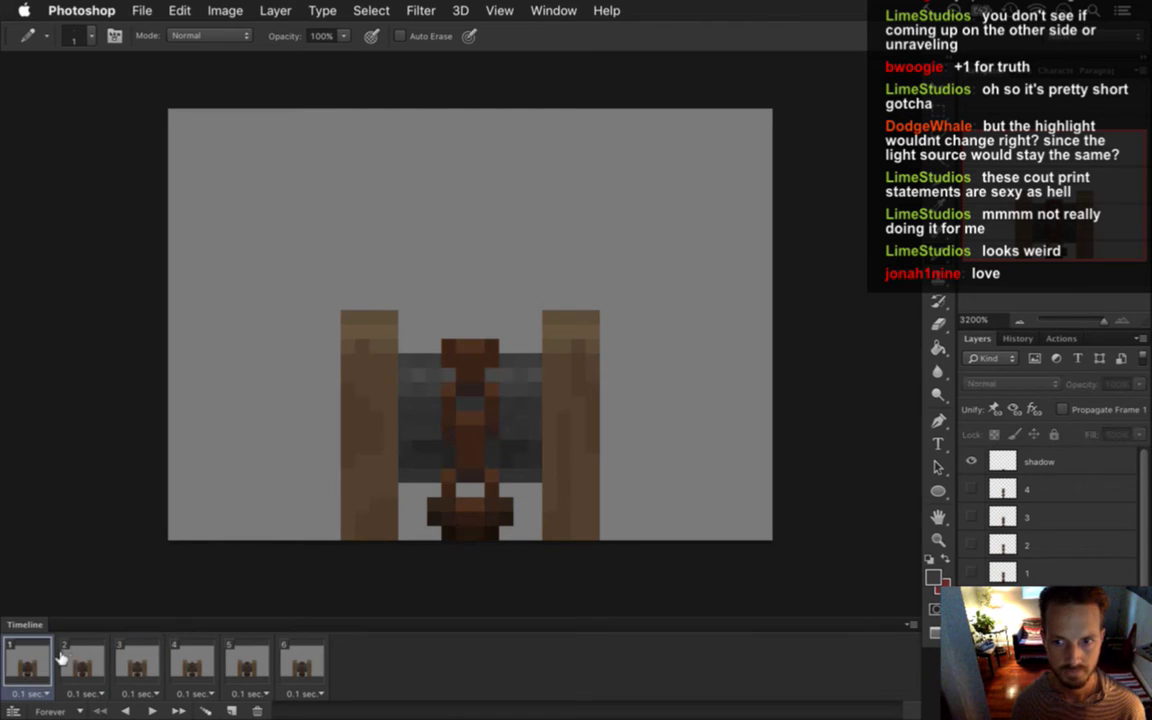
pyautogui.click(82, 663)
pyautogui.click(145, 660)
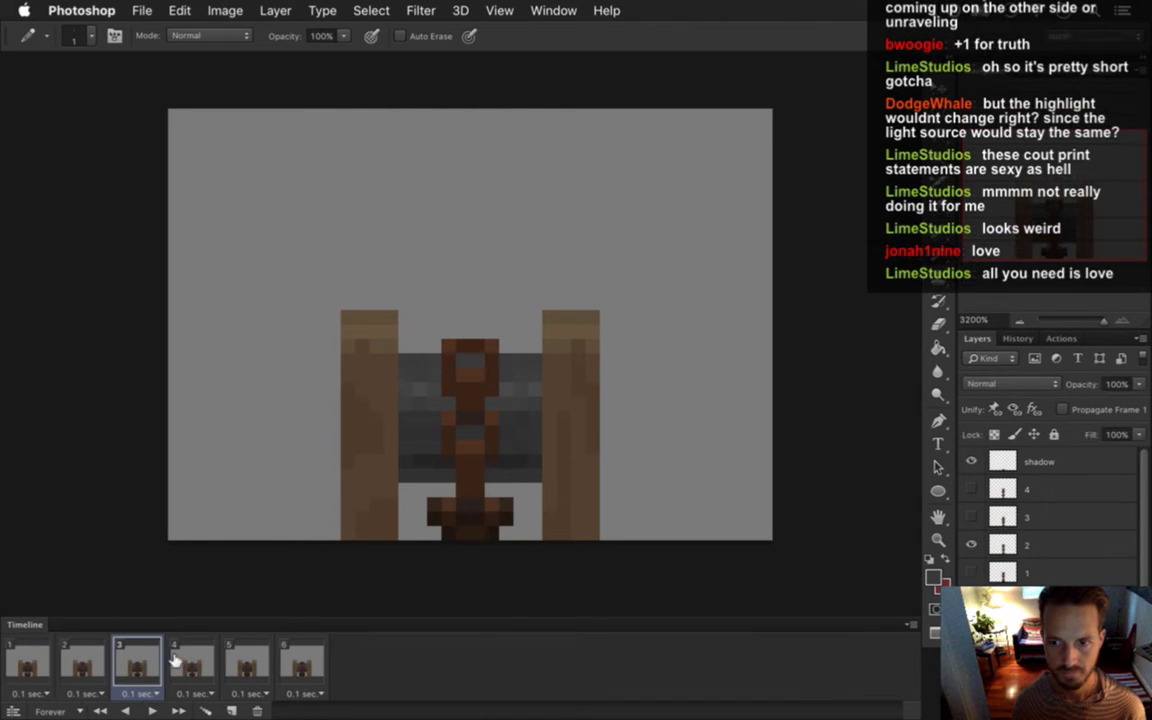
pyautogui.click(180, 662)
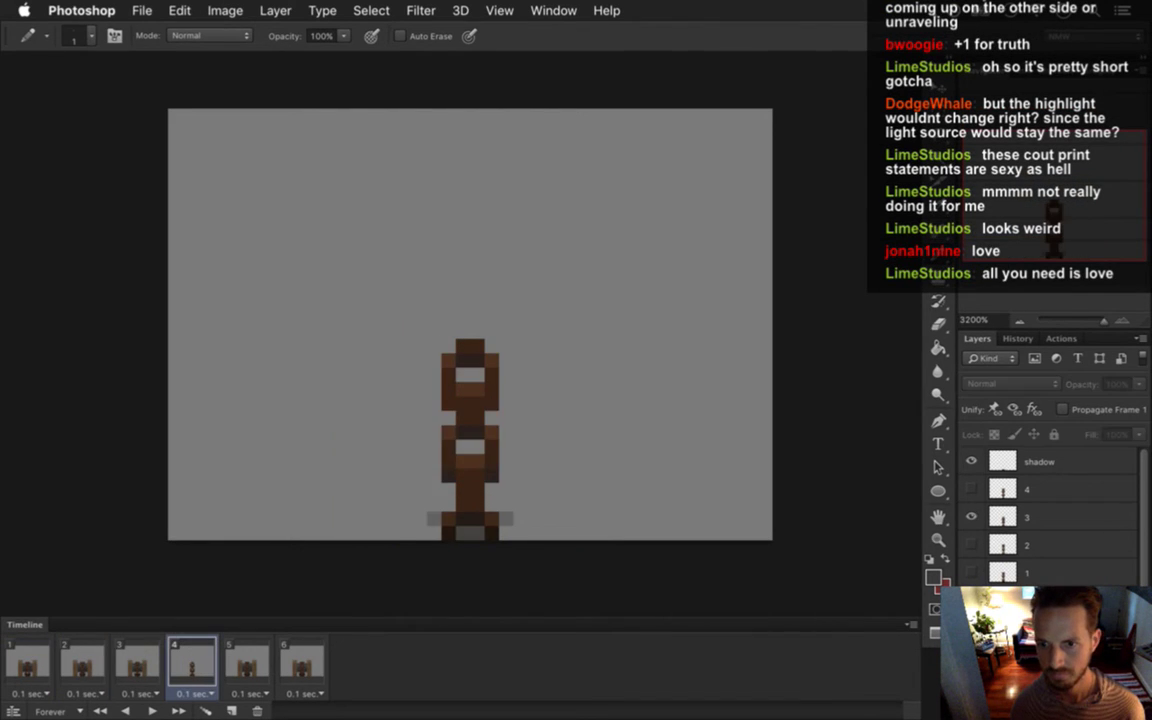
pyautogui.click(143, 663)
pyautogui.click(188, 662)
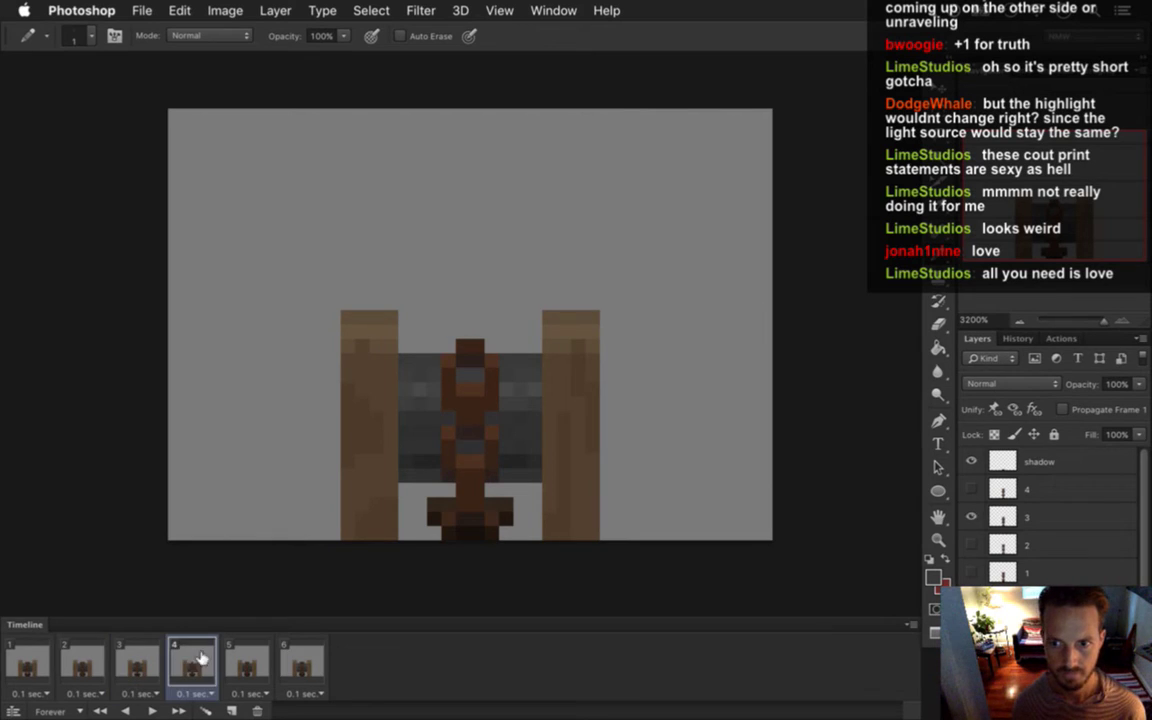
pyautogui.click(252, 660)
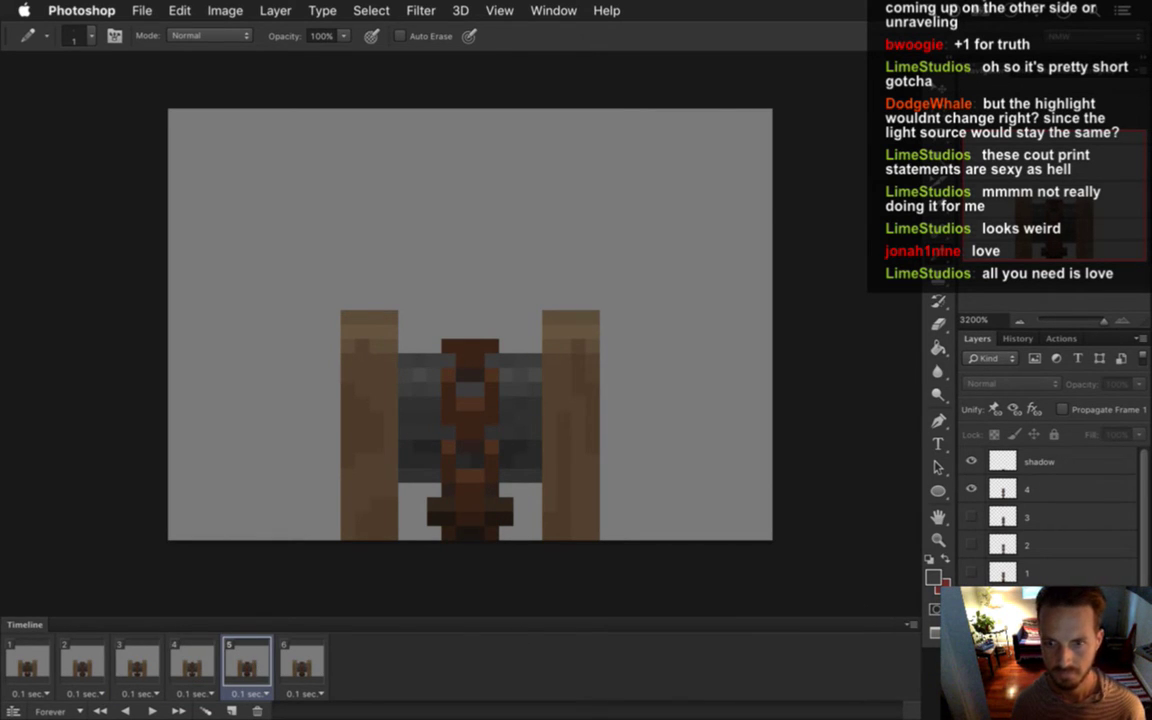
pyautogui.click(299, 662)
pyautogui.click(12, 660)
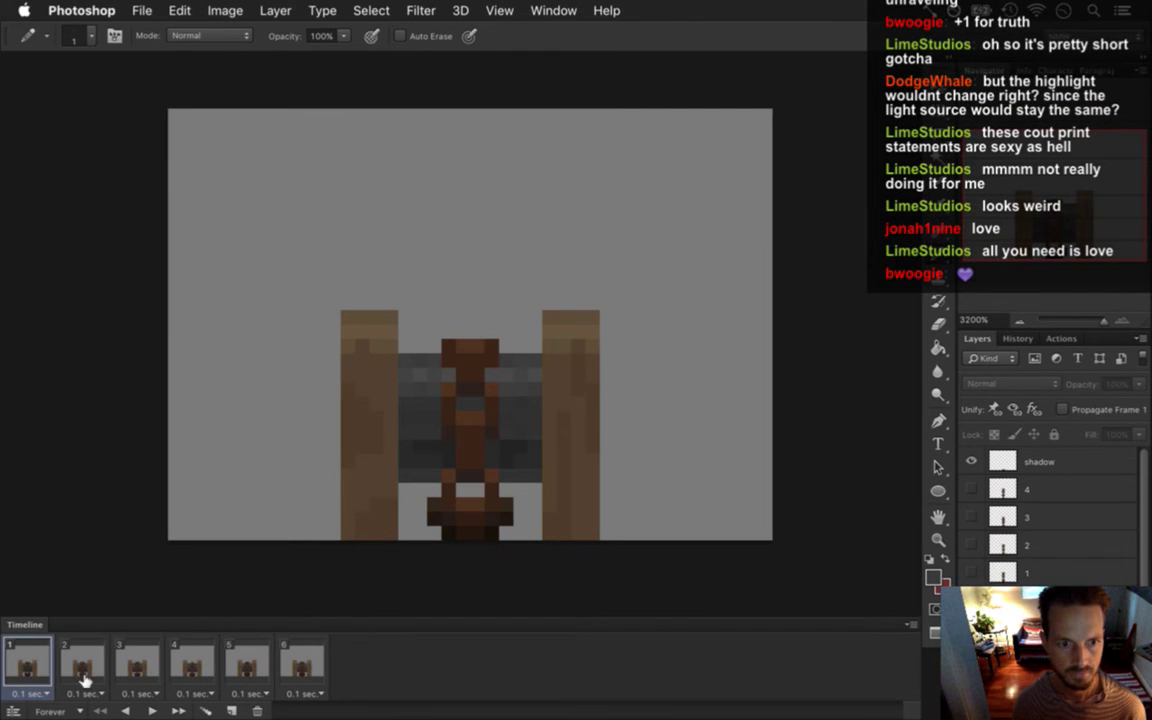
pyautogui.click(152, 711)
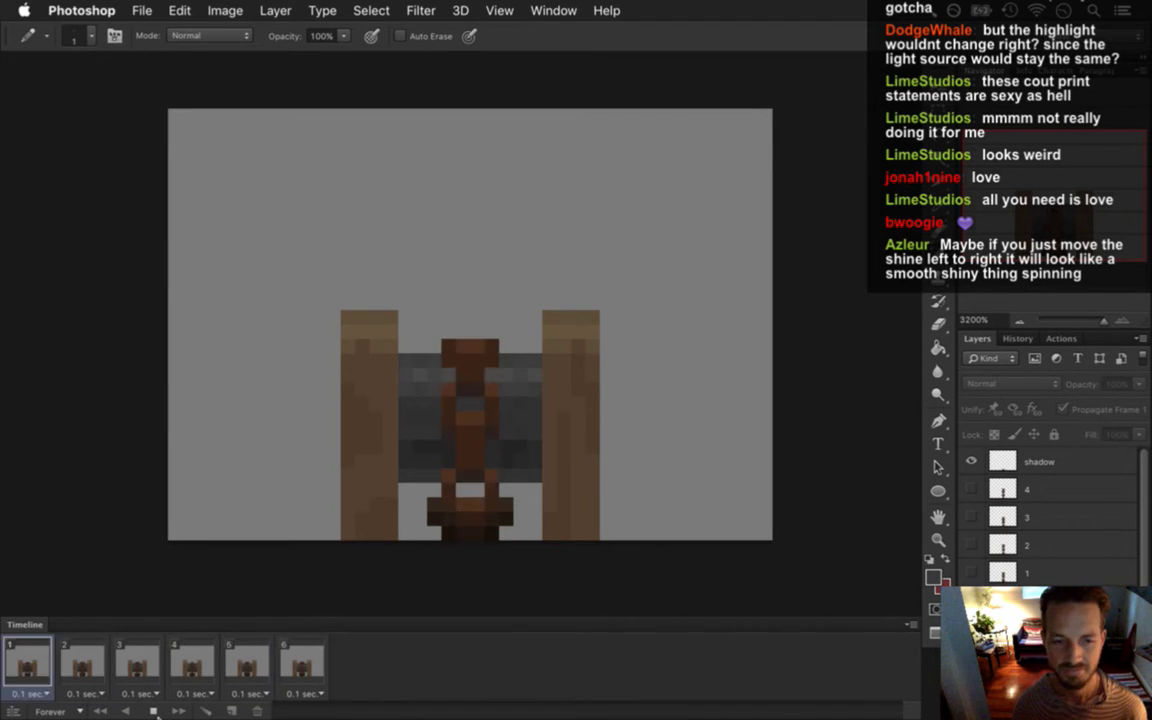
pyautogui.click(153, 711)
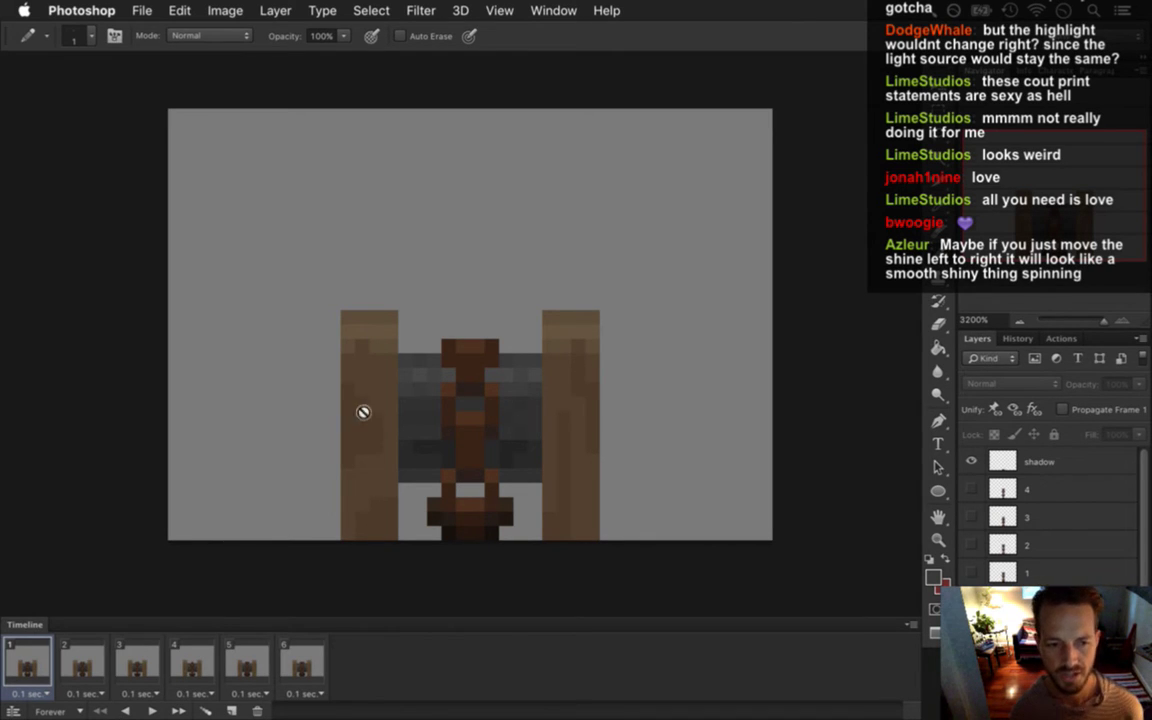
# Alternate between frames 1 and 2 to examine how the drum's shine shifts, and look at frame 3.
pyautogui.click(84, 660)
pyautogui.click(38, 654)
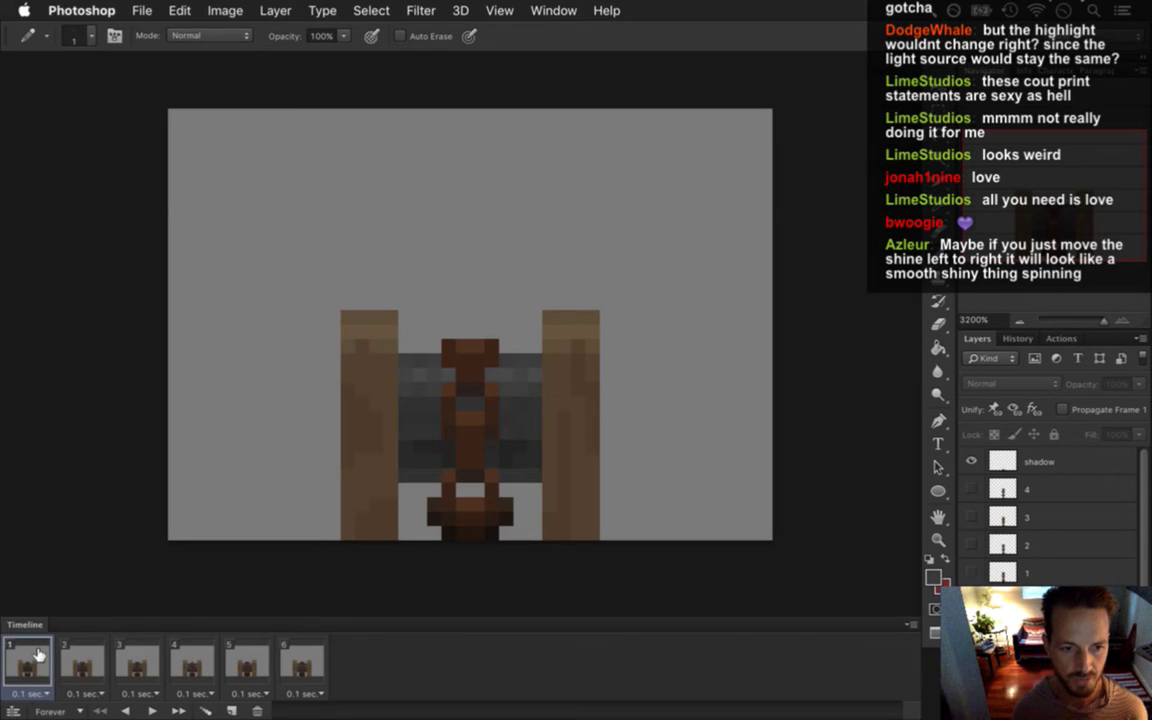
pyautogui.click(88, 658)
pyautogui.click(27, 660)
pyautogui.click(84, 662)
pyautogui.click(30, 660)
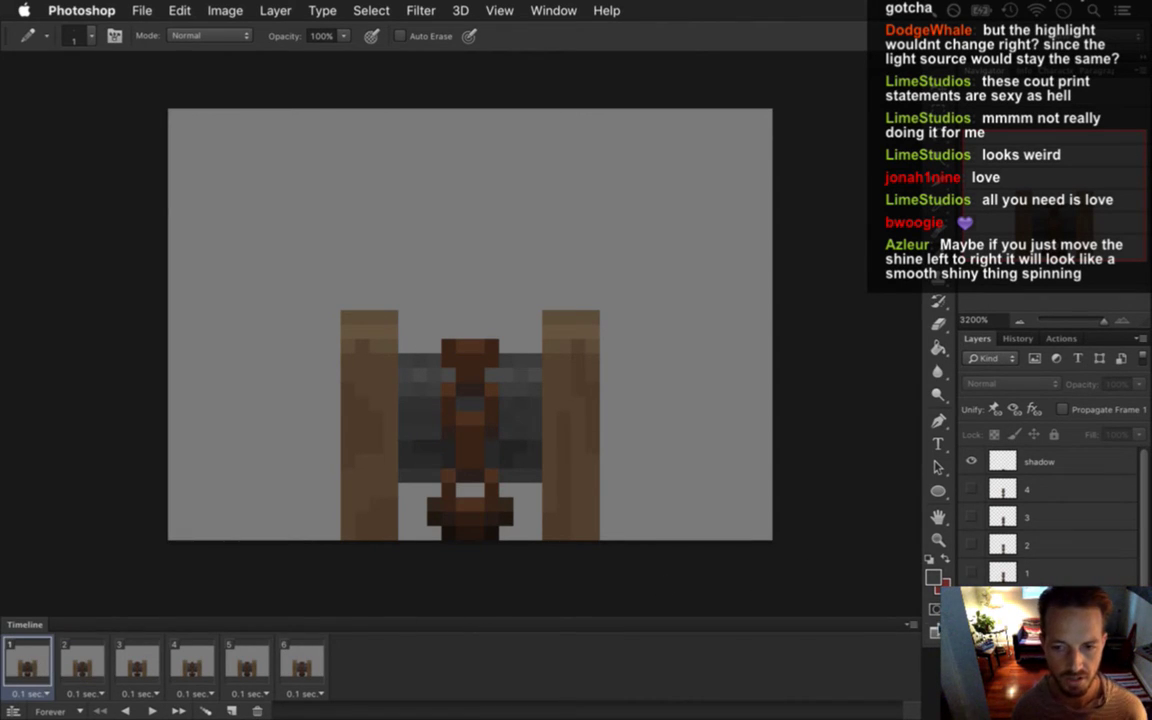
pyautogui.click(85, 662)
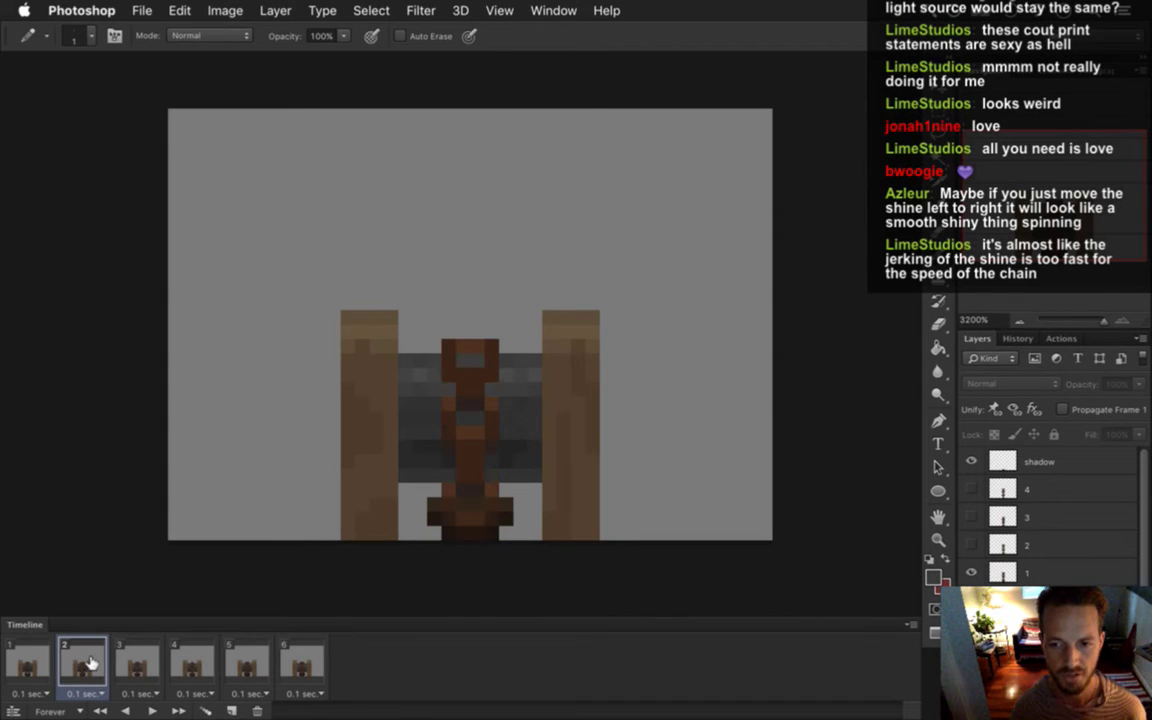
pyautogui.click(38, 660)
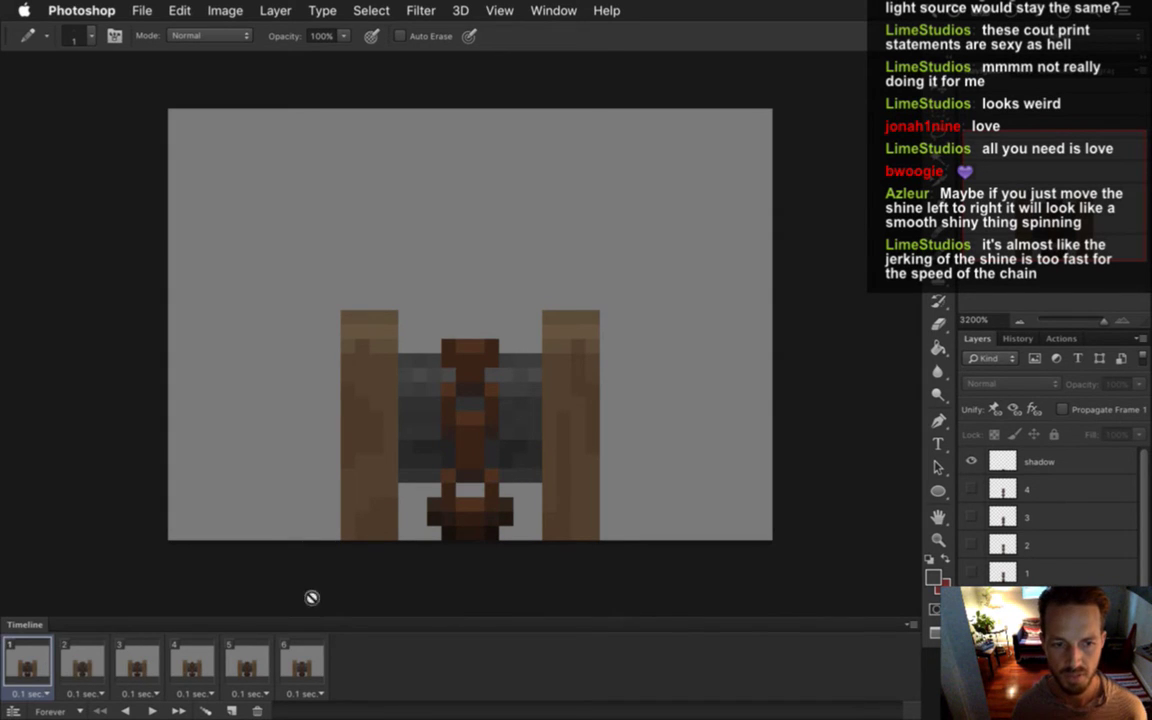
pyautogui.click(82, 662)
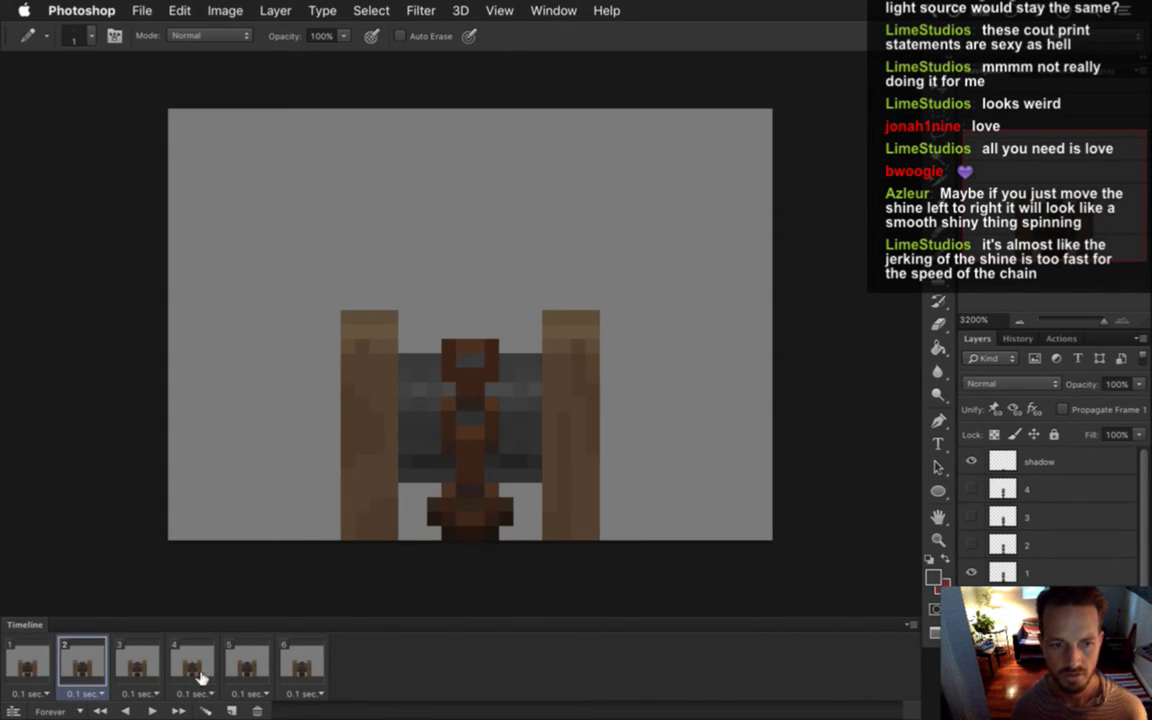
pyautogui.click(137, 662)
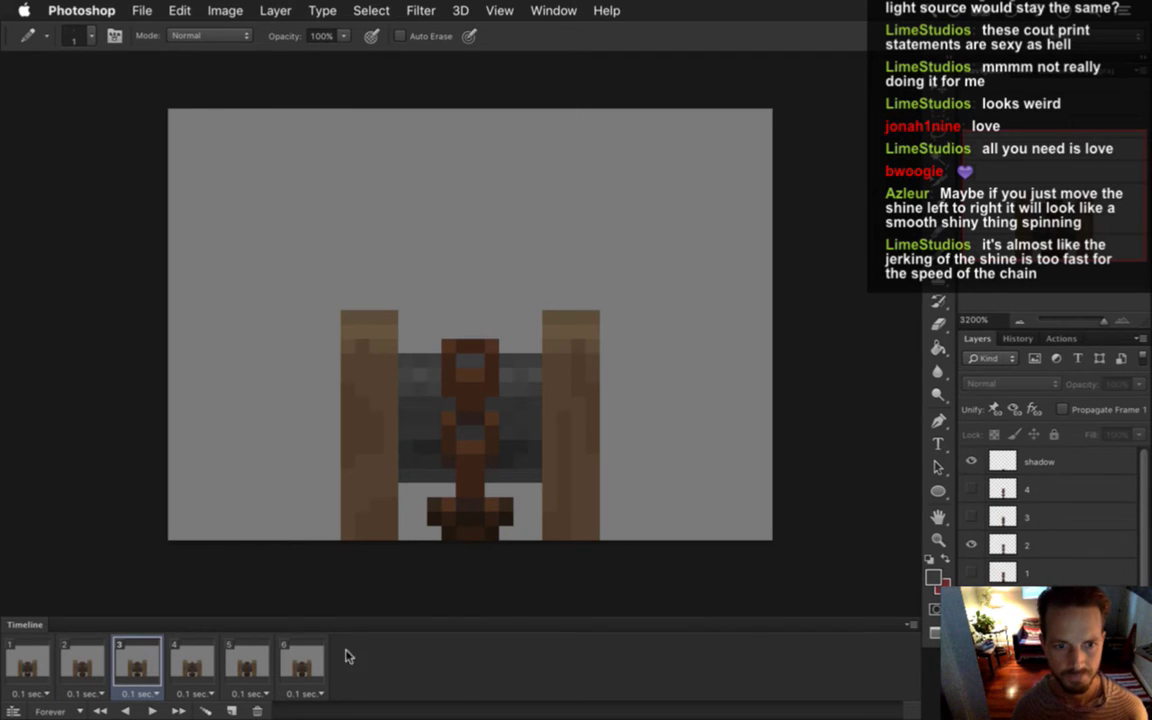
# Go through frames 1 to 6 in order to examine the drum's shine and chain, and preview the loop from frame 1.
pyautogui.click(192, 662)
pyautogui.click(46, 658)
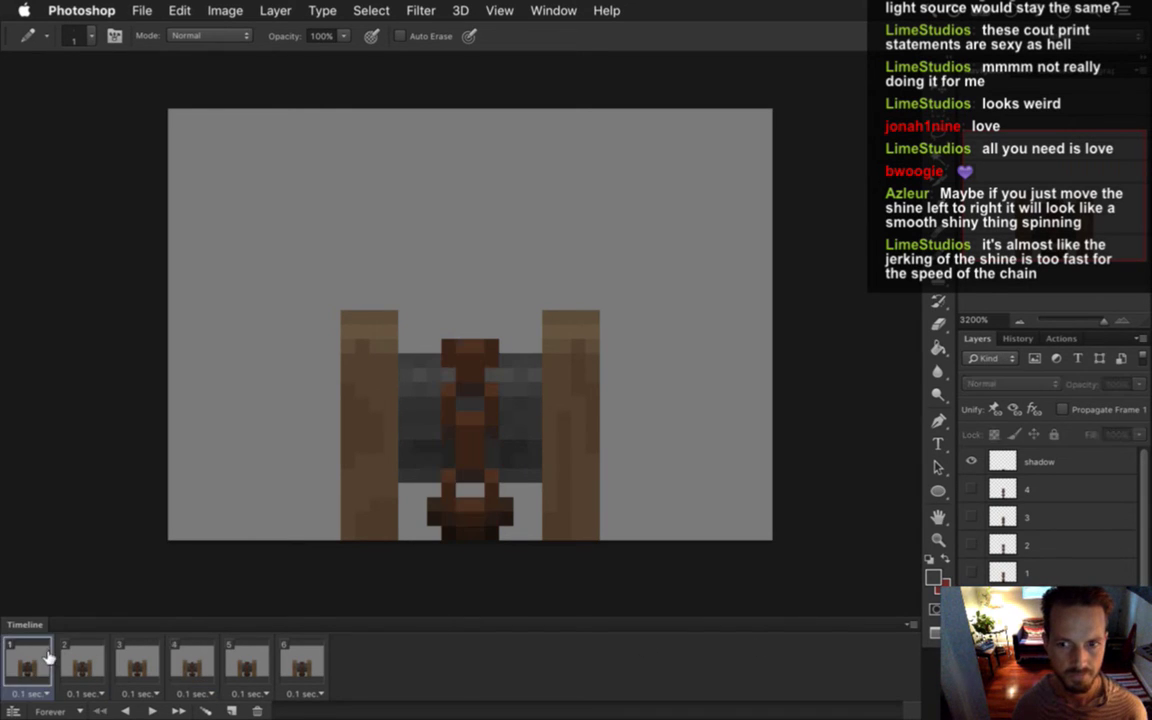
pyautogui.click(100, 660)
pyautogui.click(139, 667)
pyautogui.click(194, 666)
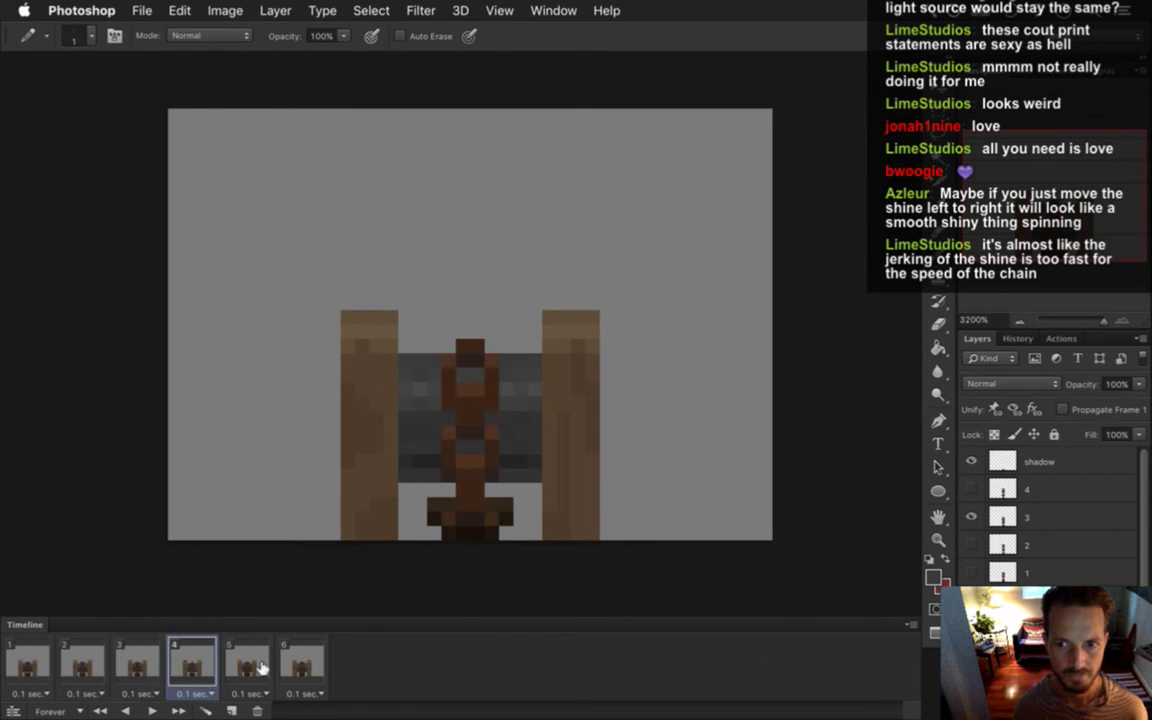
pyautogui.click(250, 663)
pyautogui.click(306, 657)
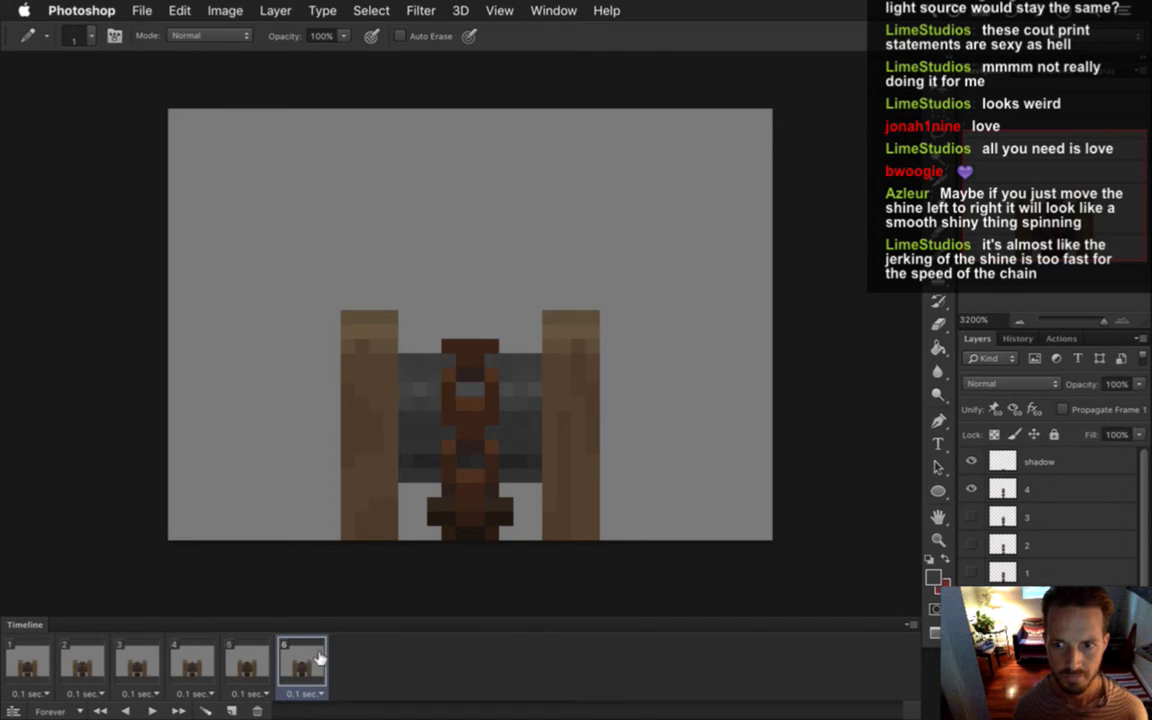
pyautogui.click(37, 657)
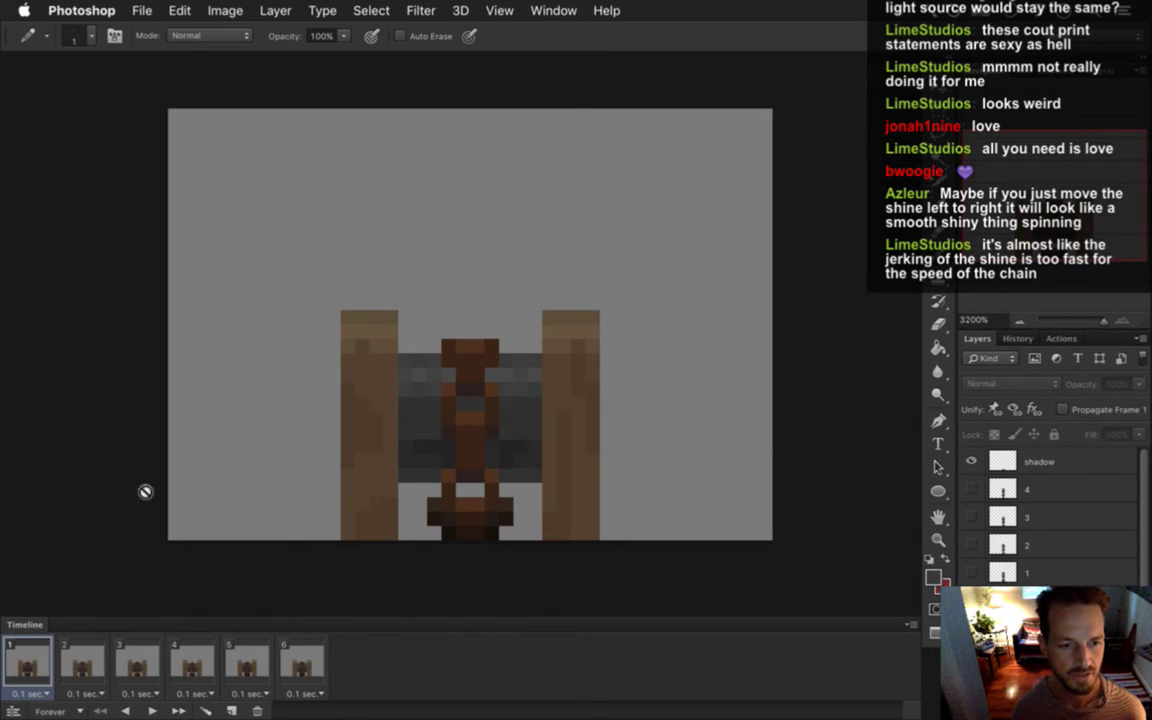
pyautogui.click(152, 711)
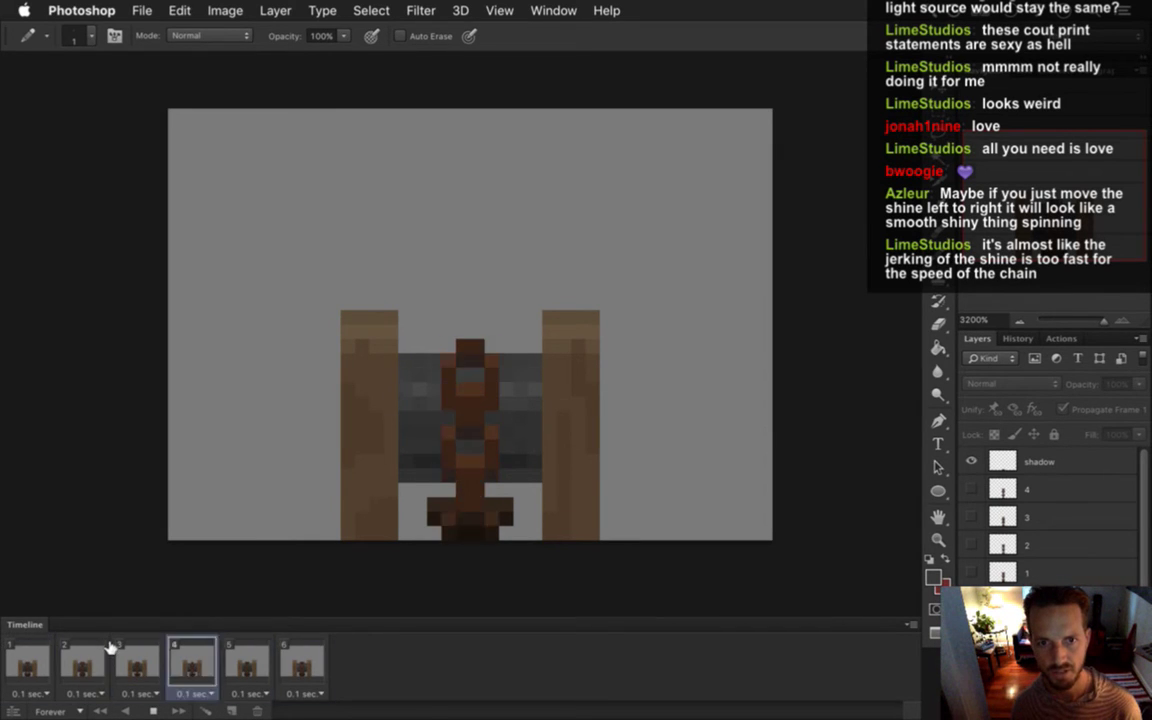
pyautogui.click(152, 711)
# Set the delay of all six frames to 0.2 seconds and preview the slower loop from frame 1.
pyautogui.click(45, 660)
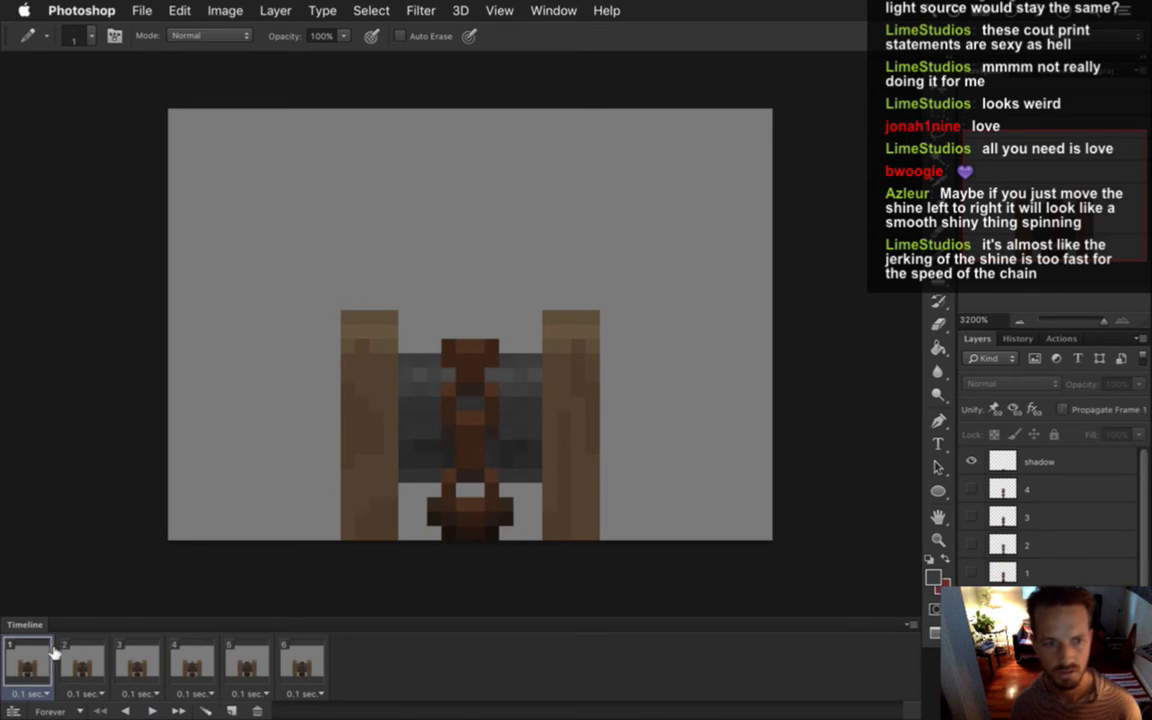
pyautogui.click(292, 662)
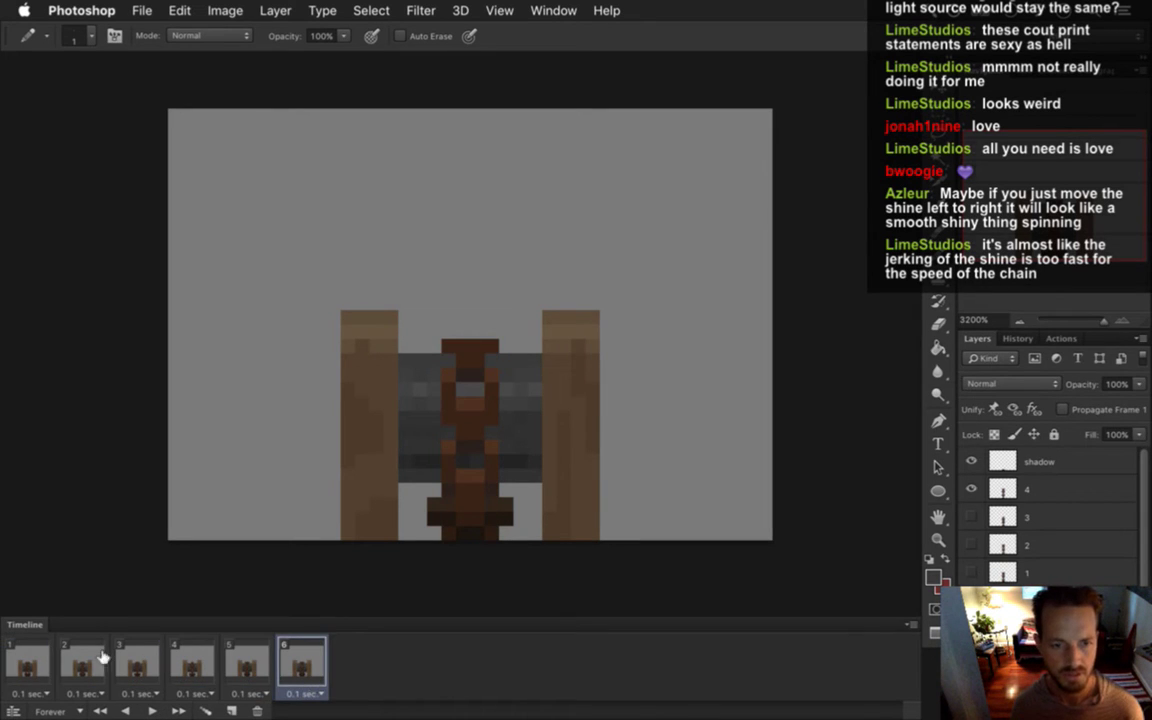
pyautogui.keyDown('shift'); pyautogui.click(64, 660); pyautogui.keyUp('shift')
pyautogui.click(303, 692)
pyautogui.click(310, 589)
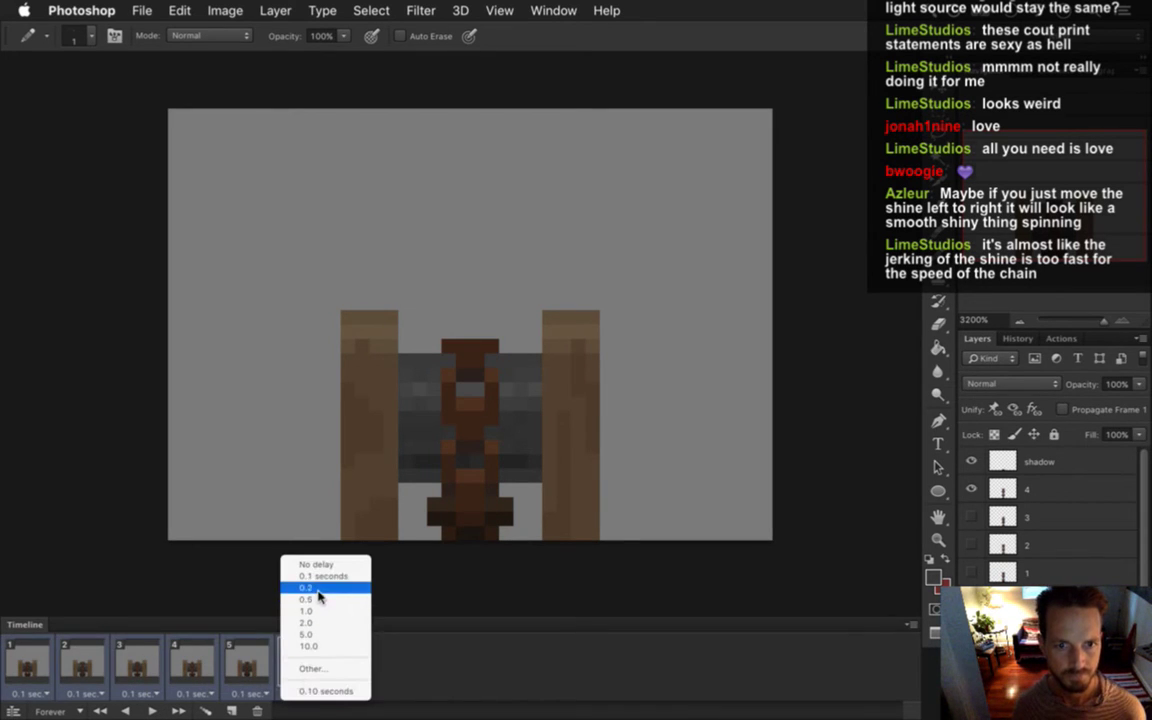
pyautogui.click(36, 653)
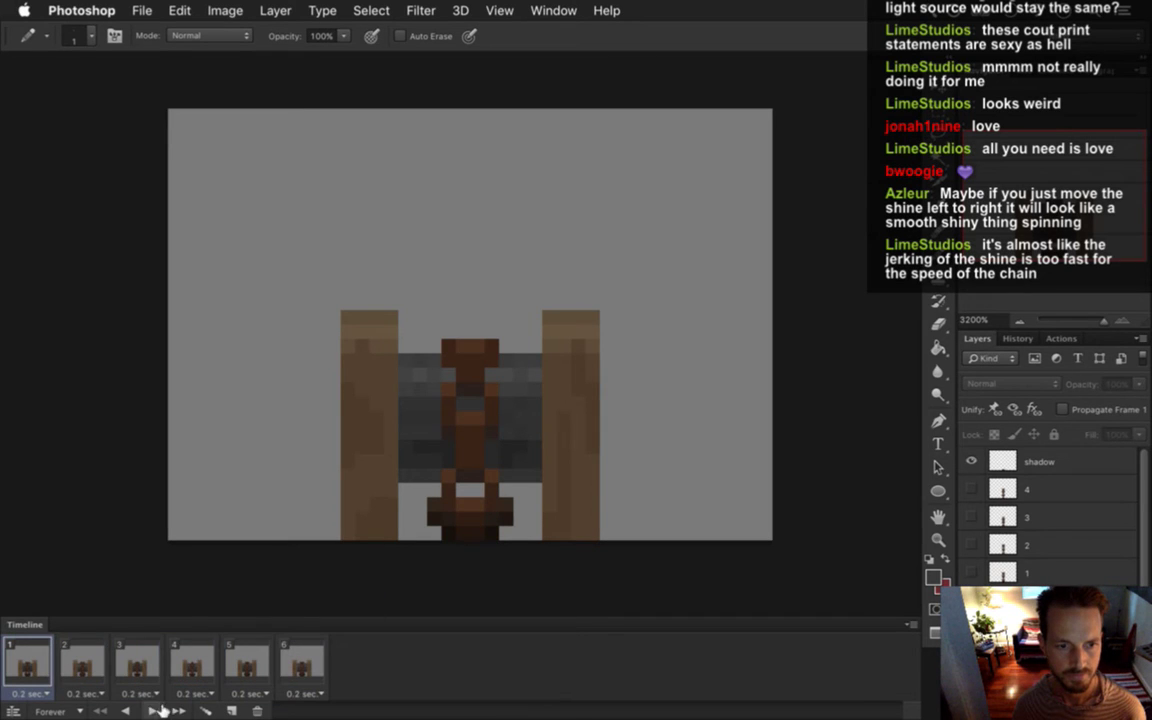
pyautogui.click(156, 708)
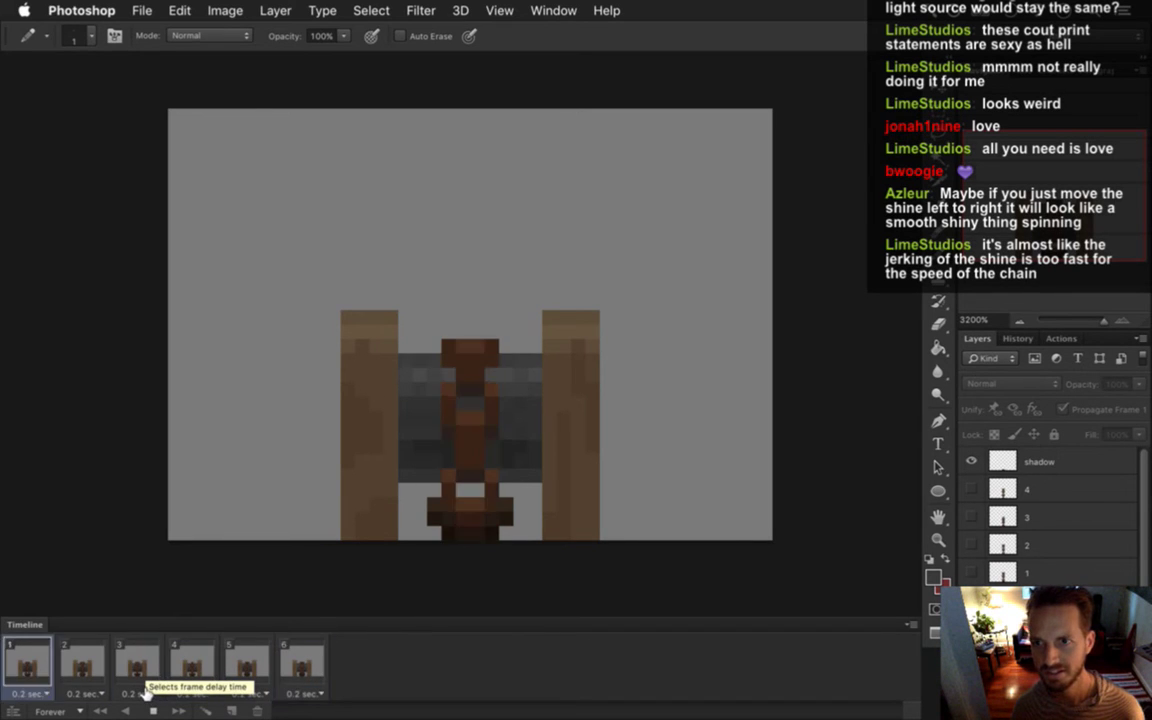
pyautogui.click(152, 711)
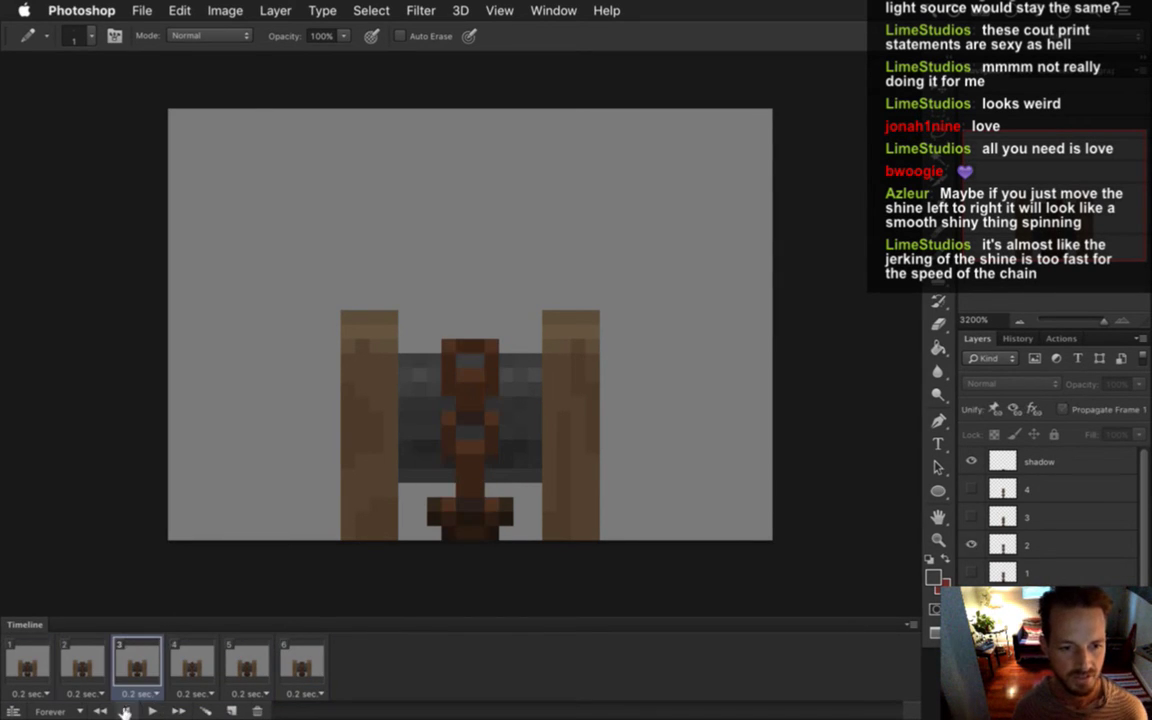
# Set the delay of all six timeline frames to 0.1 seconds.
pyautogui.click(30, 668)
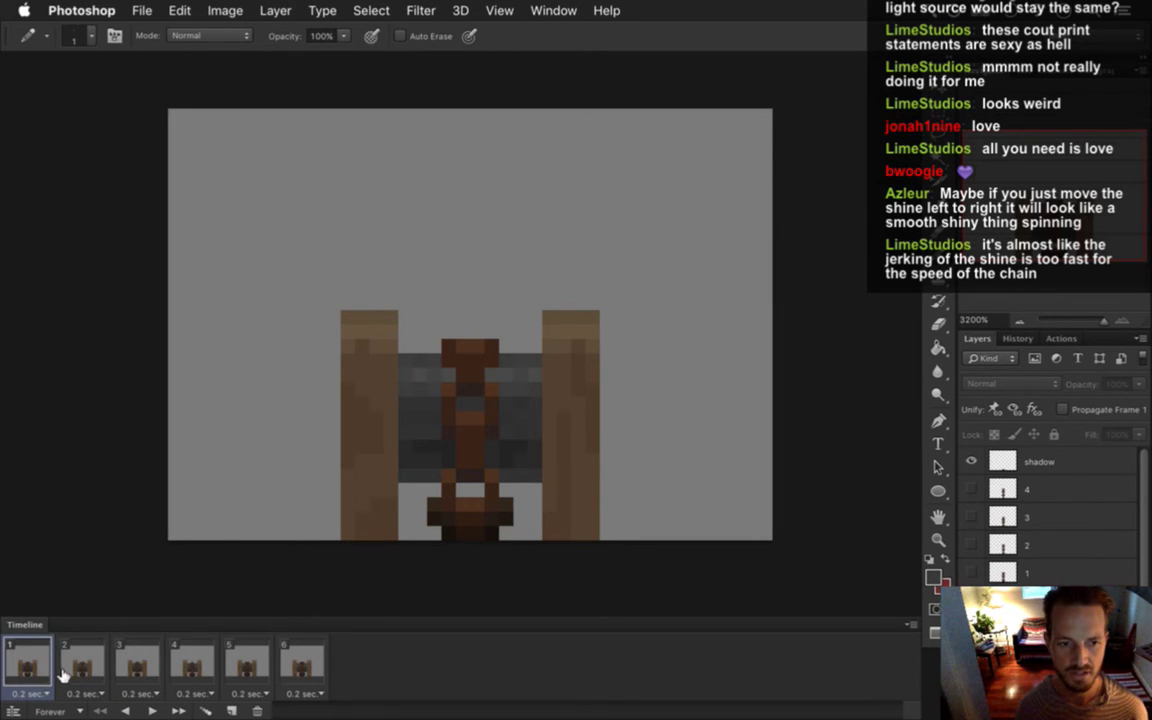
pyautogui.keyDown('shift'); pyautogui.click(290, 665); pyautogui.keyUp('shift')
pyautogui.click(303, 692)
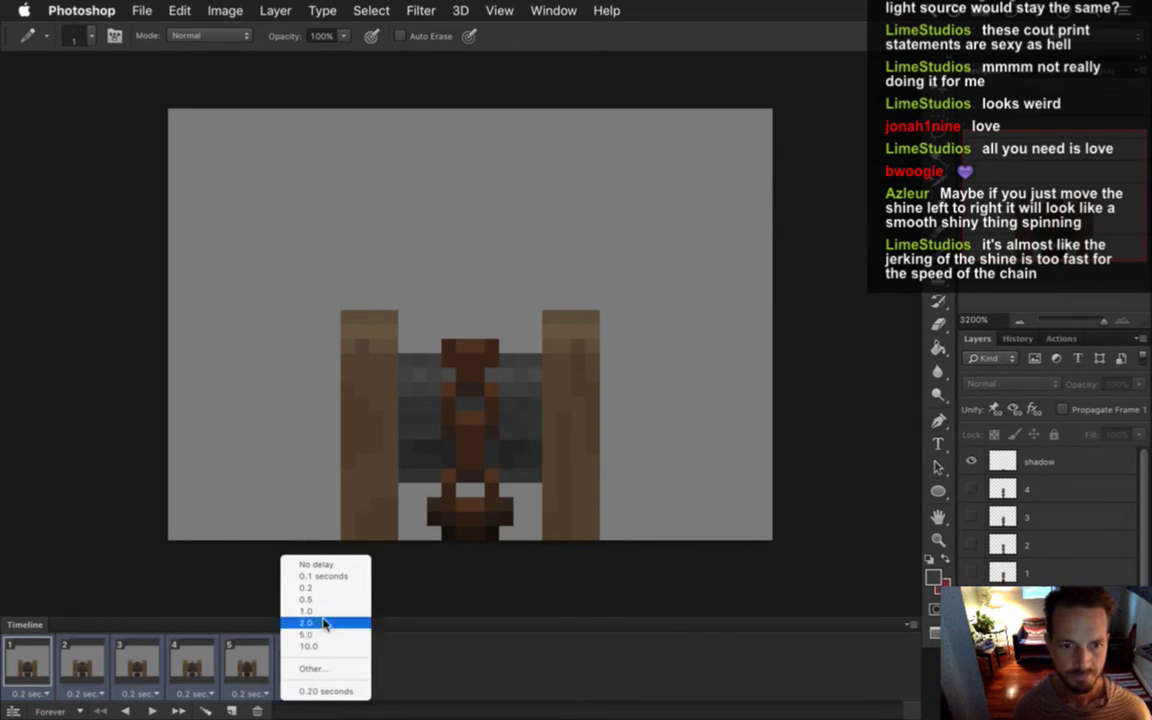
pyautogui.click(318, 580)
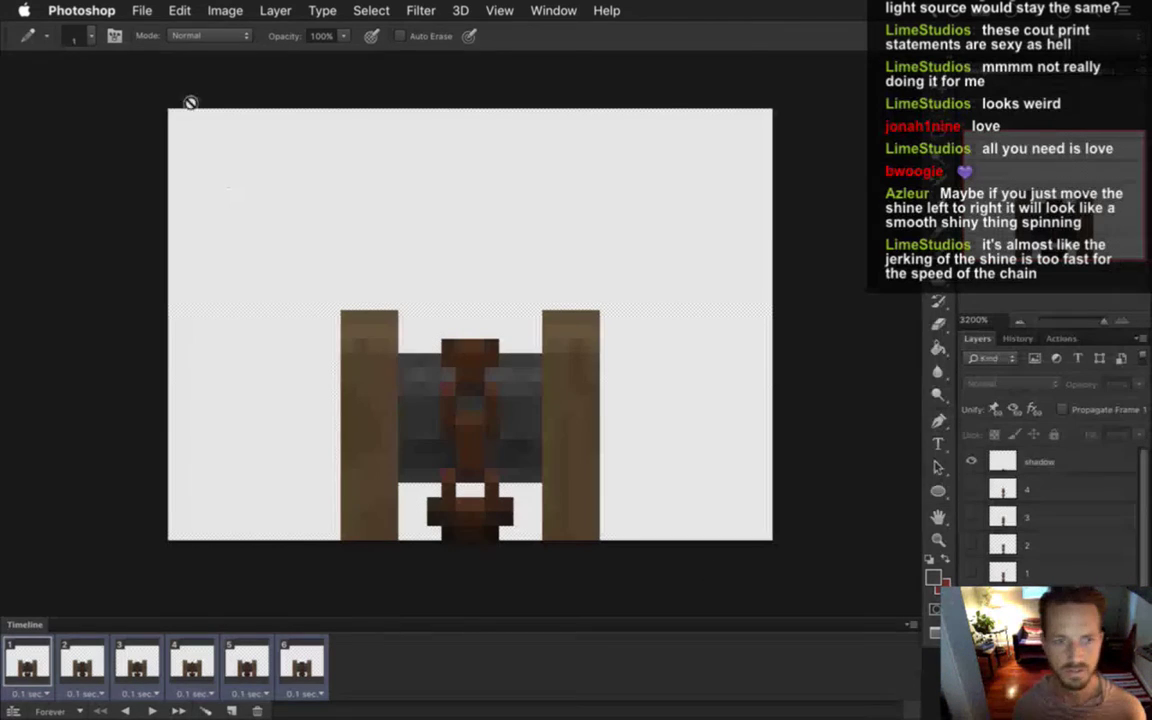
# Render all frames as the PNG image sequence Gate2Switch.png into the Common folder under sheets, replacing the existing sequence.
pyautogui.click(139, 10)
pyautogui.moveTo(82, 10)
pyautogui.moveTo(141, 10)
pyautogui.moveTo(320, 354)
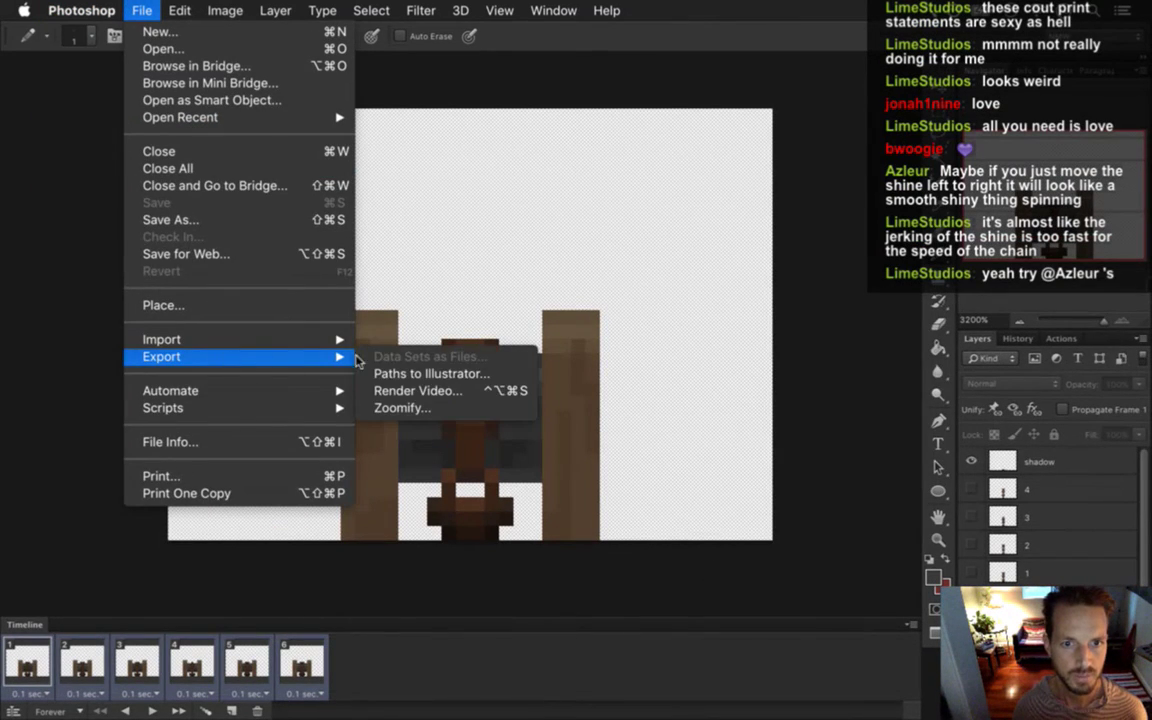
pyautogui.click(408, 391)
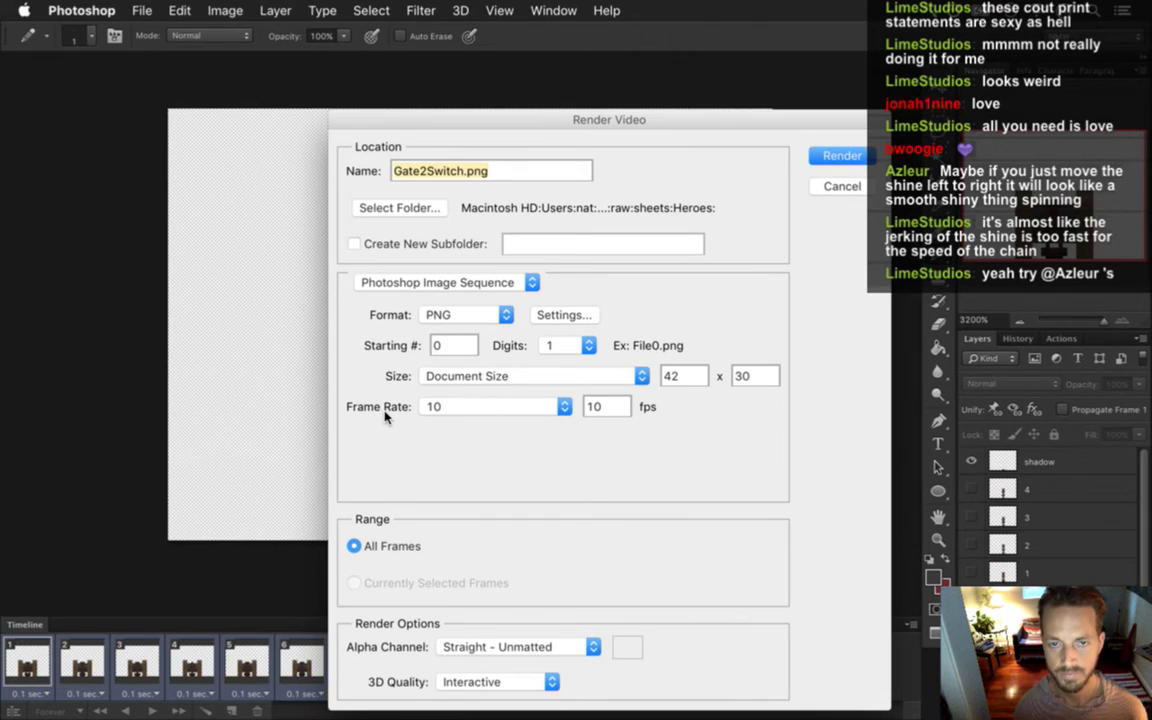
pyautogui.click(408, 207)
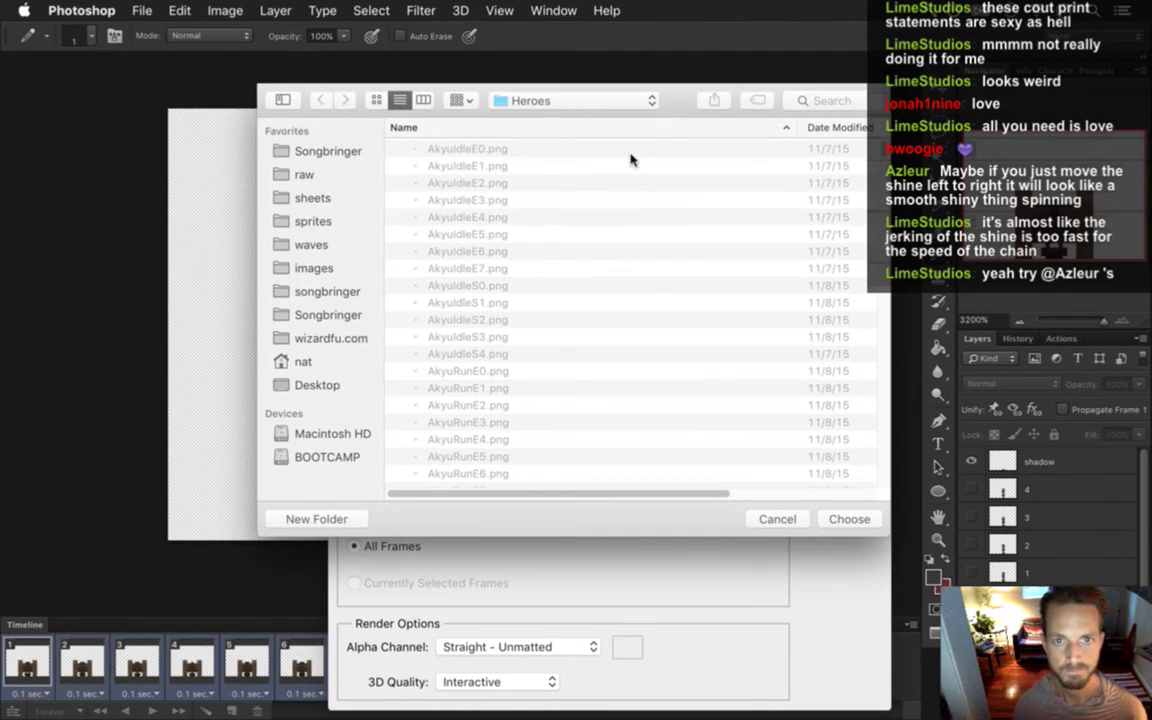
pyautogui.click(585, 101)
pyautogui.click(585, 122)
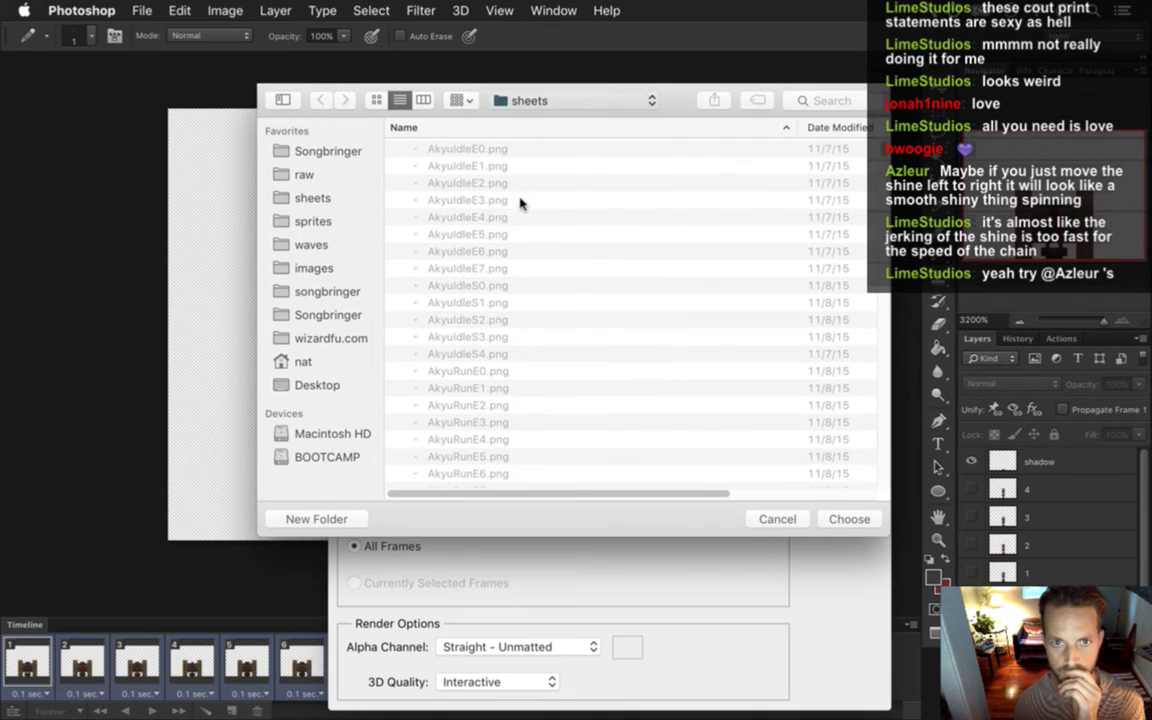
pyautogui.click(487, 253)
pyautogui.doubleClick(485, 253)
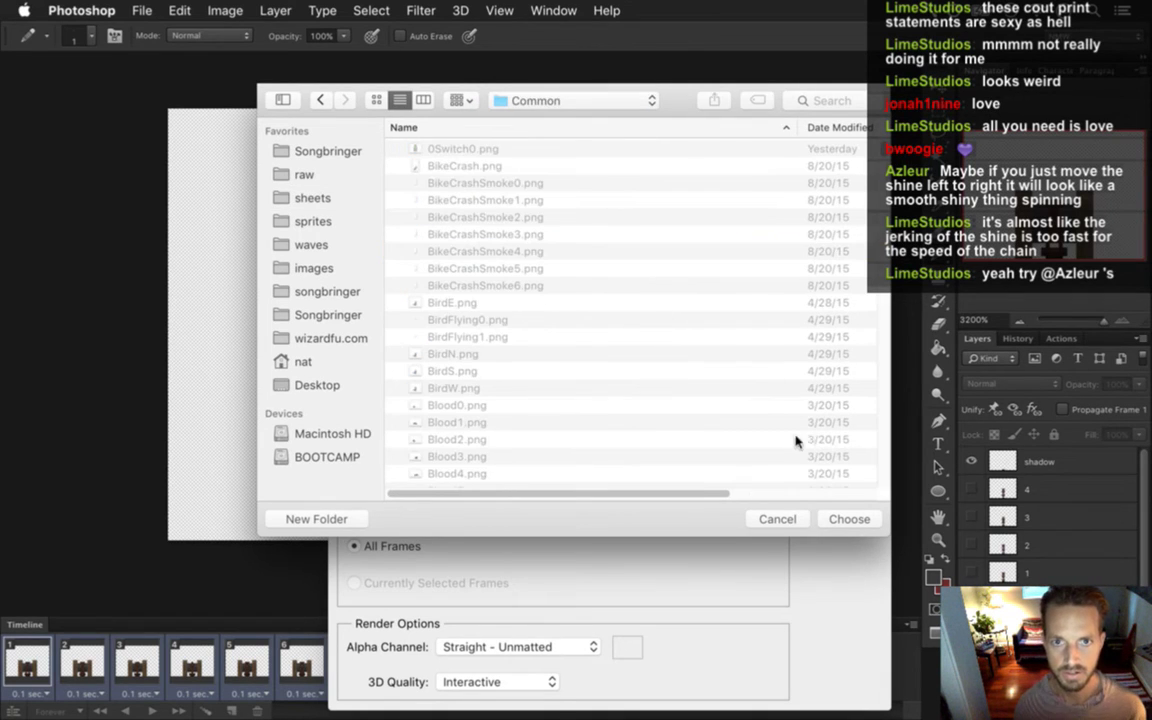
pyautogui.click(847, 518)
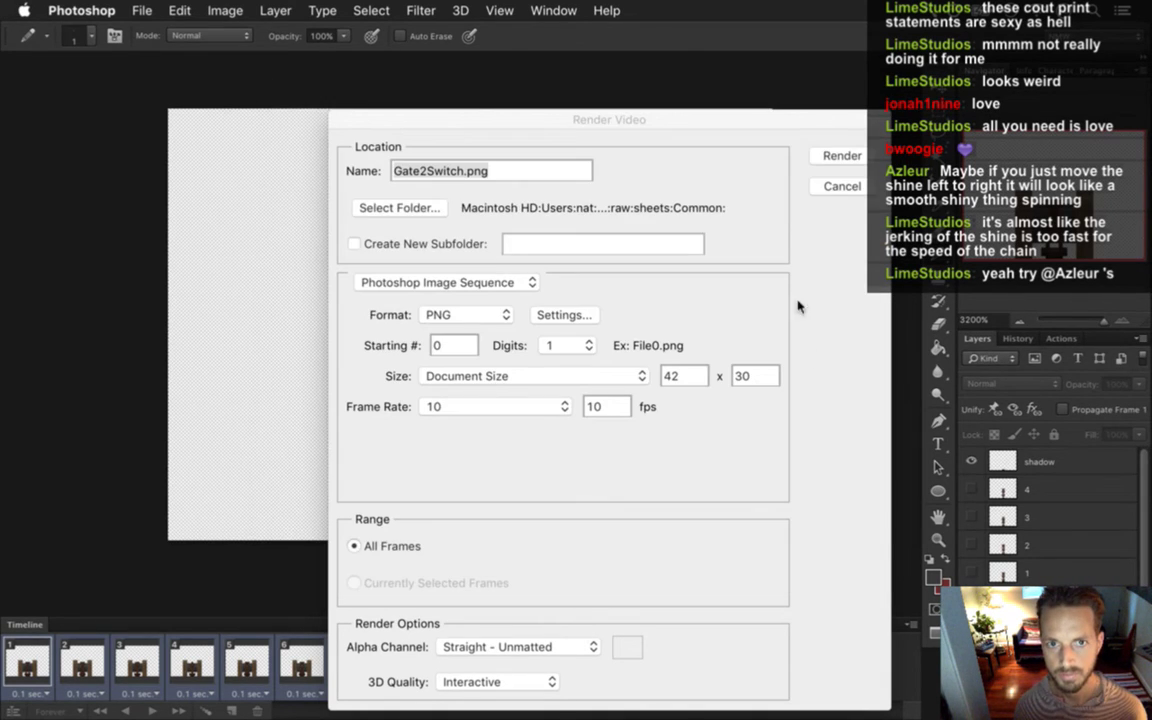
pyautogui.click(843, 158)
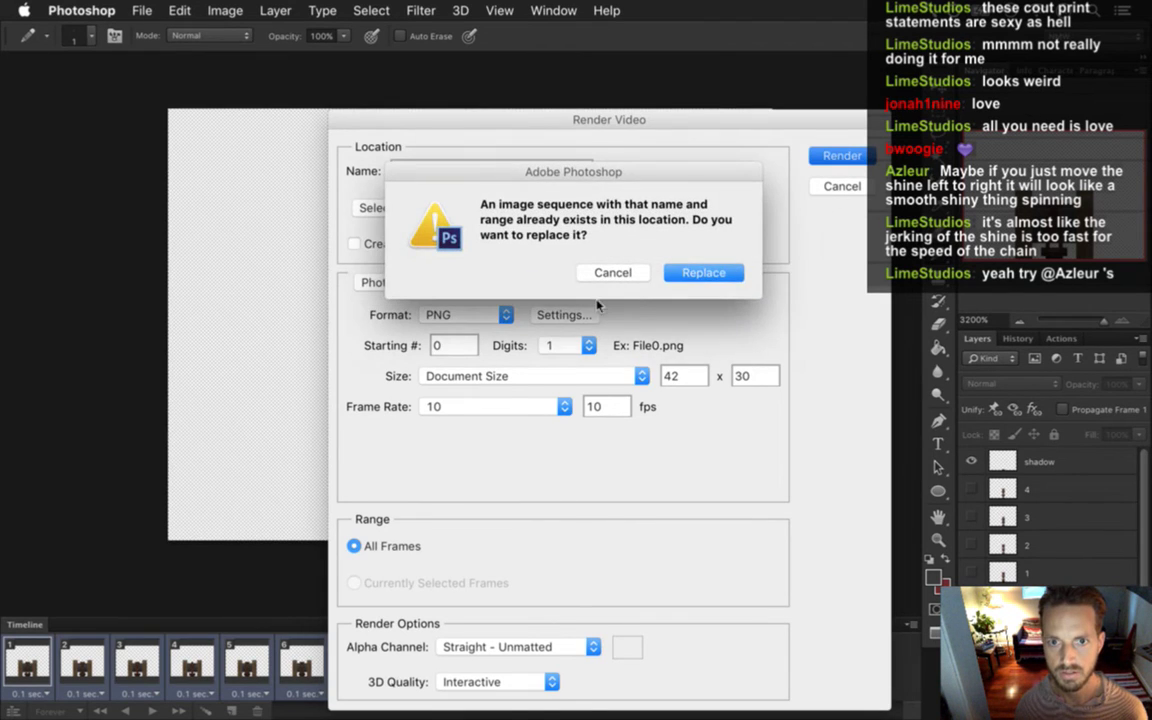
pyautogui.click(686, 272)
# Switch to Xcode, check the tophatSwitch entry in World.txt, and return to the Game.cpp source.
pyautogui.press('super+Tab')
pyautogui.click(275, 360)
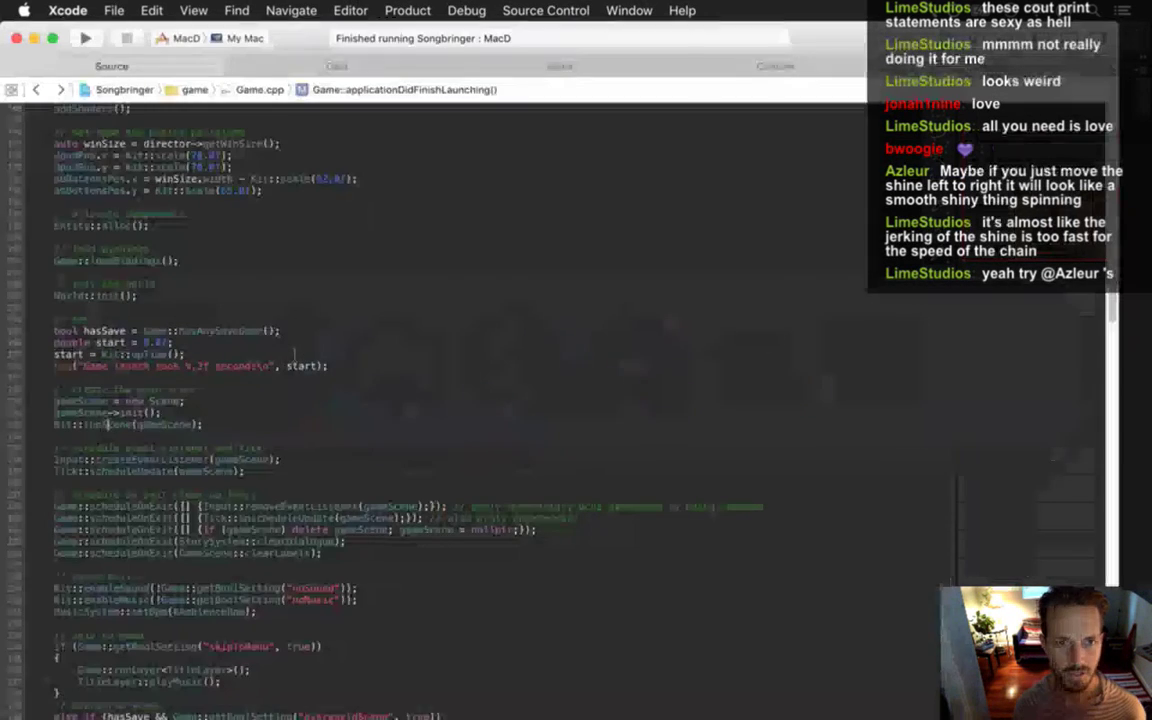
pyautogui.click(379, 67)
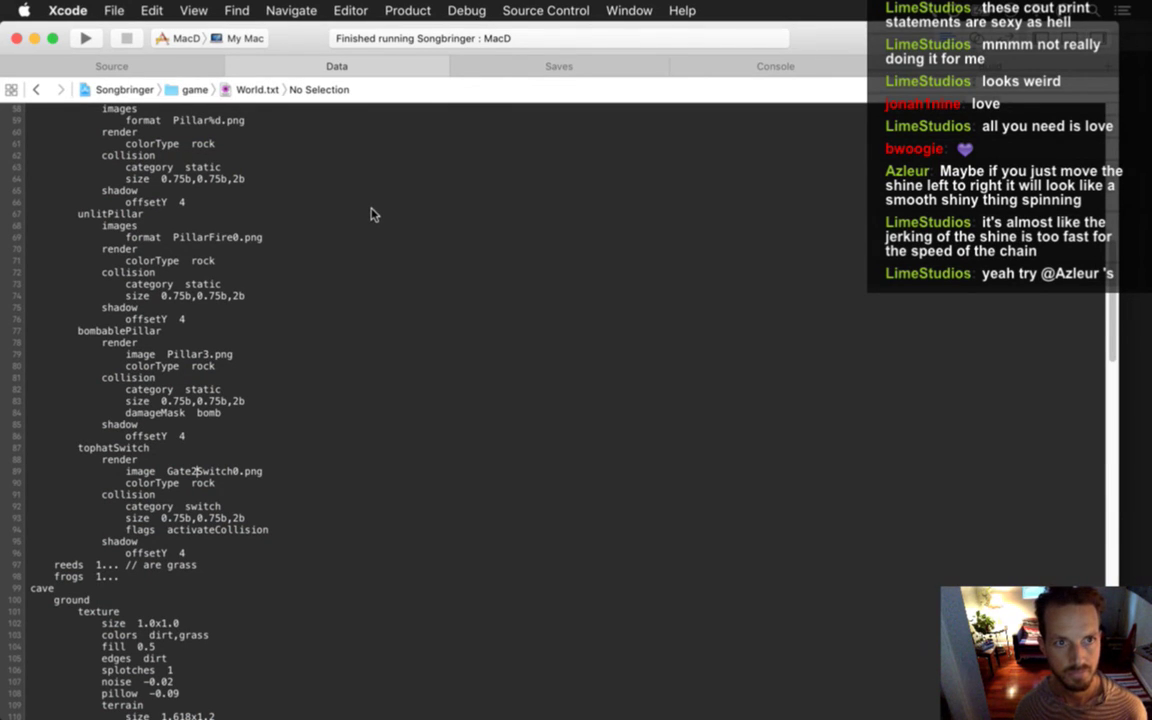
pyautogui.click(190, 59)
pyautogui.click(319, 299)
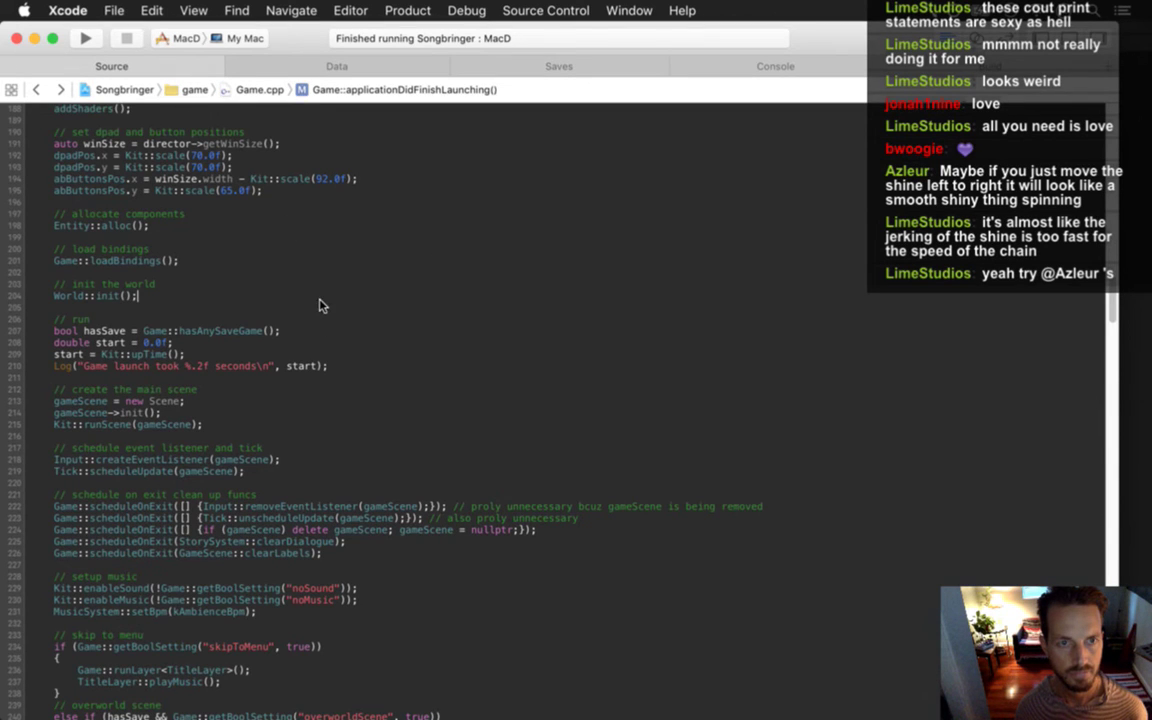
# Search the project for "cosy" and open CollisionSystem.cpp.
pyautogui.press('super+shift+o')
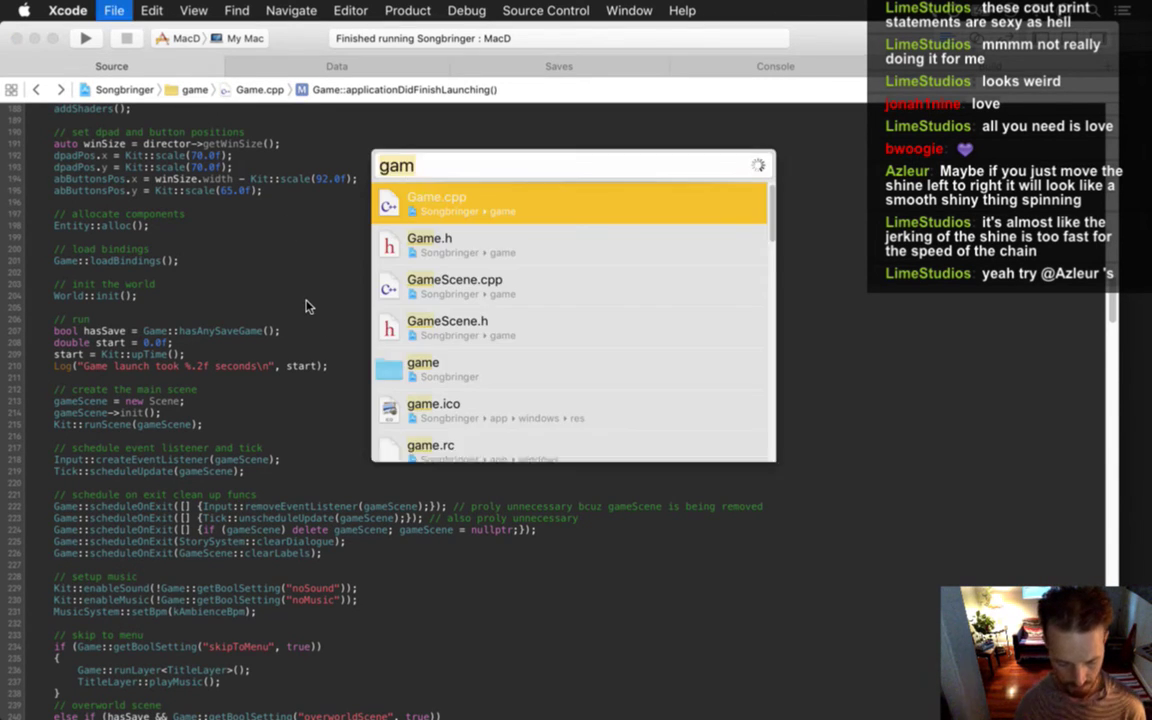
pyautogui.write('are')
pyautogui.press('BackSpace')
pyautogui.press('BackSpace')
pyautogui.press('BackSpace')
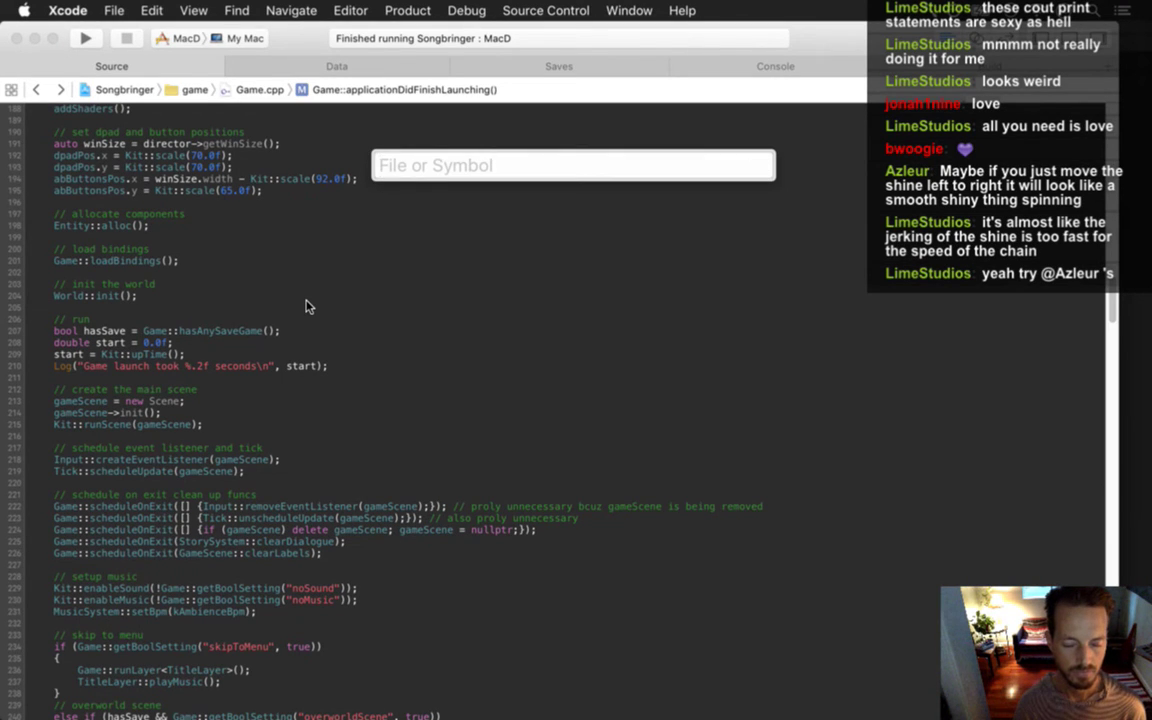
pyautogui.write('cosy')
pyautogui.press('Return')
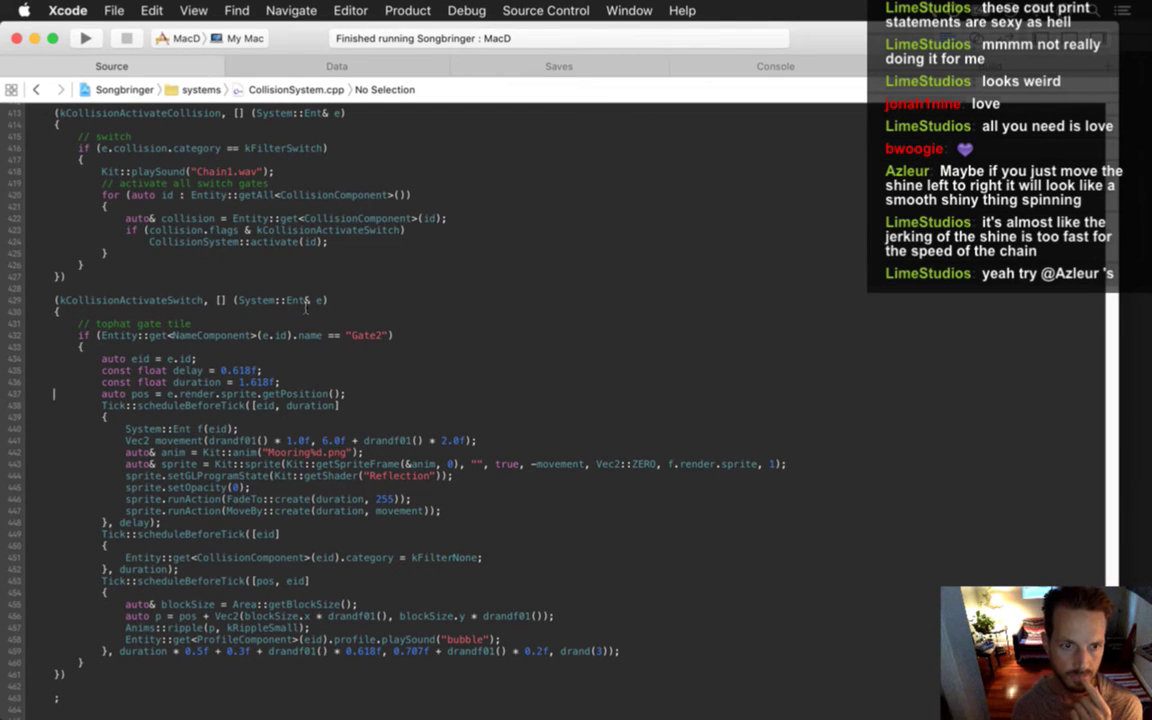
# Insert an empty braced block with blank lines around it after the pos declaration in the Gate2 branch of kCollisionActivateSwitch.
pyautogui.press('Up')
pyautogui.press('Up')
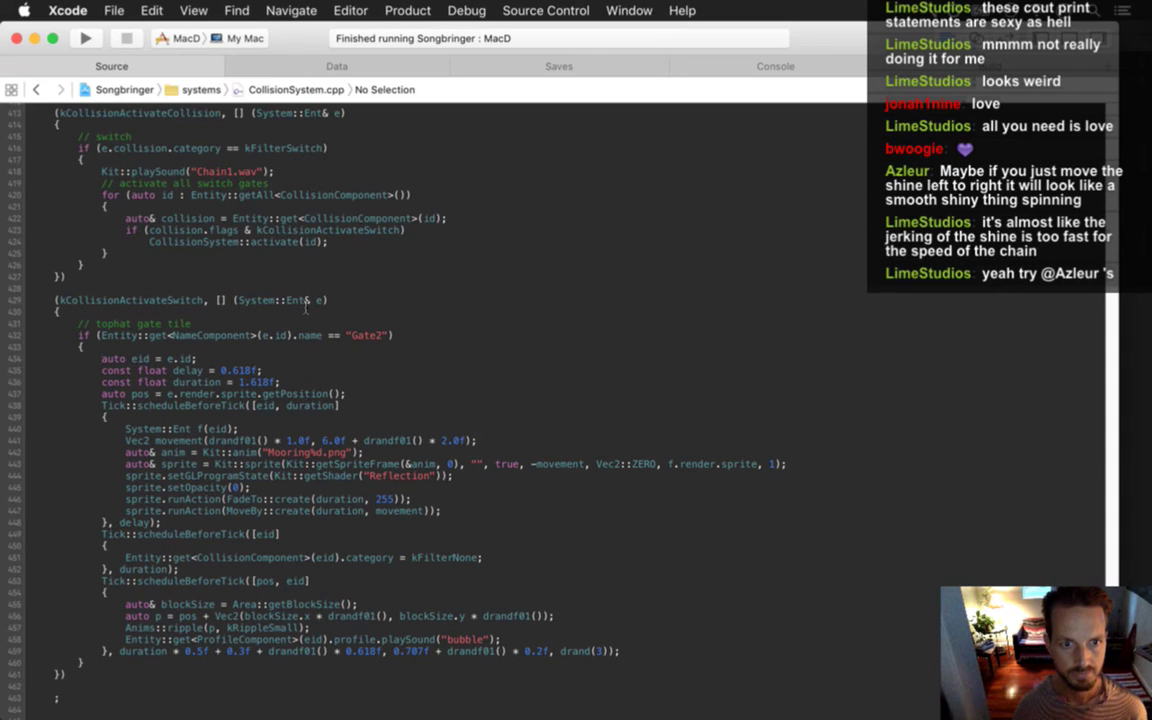
pyautogui.press('Return')
pyautogui.press('Return')
pyautogui.press('Return')
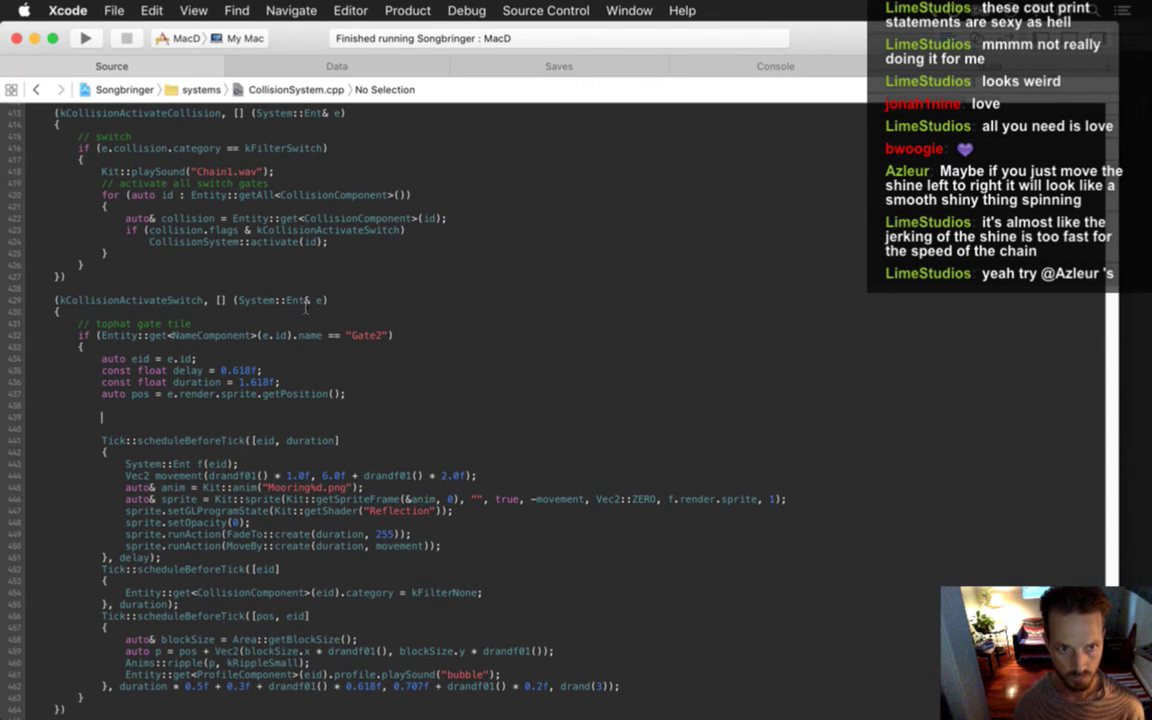
pyautogui.write('{')
pyautogui.press('Return')
pyautogui.write('}')
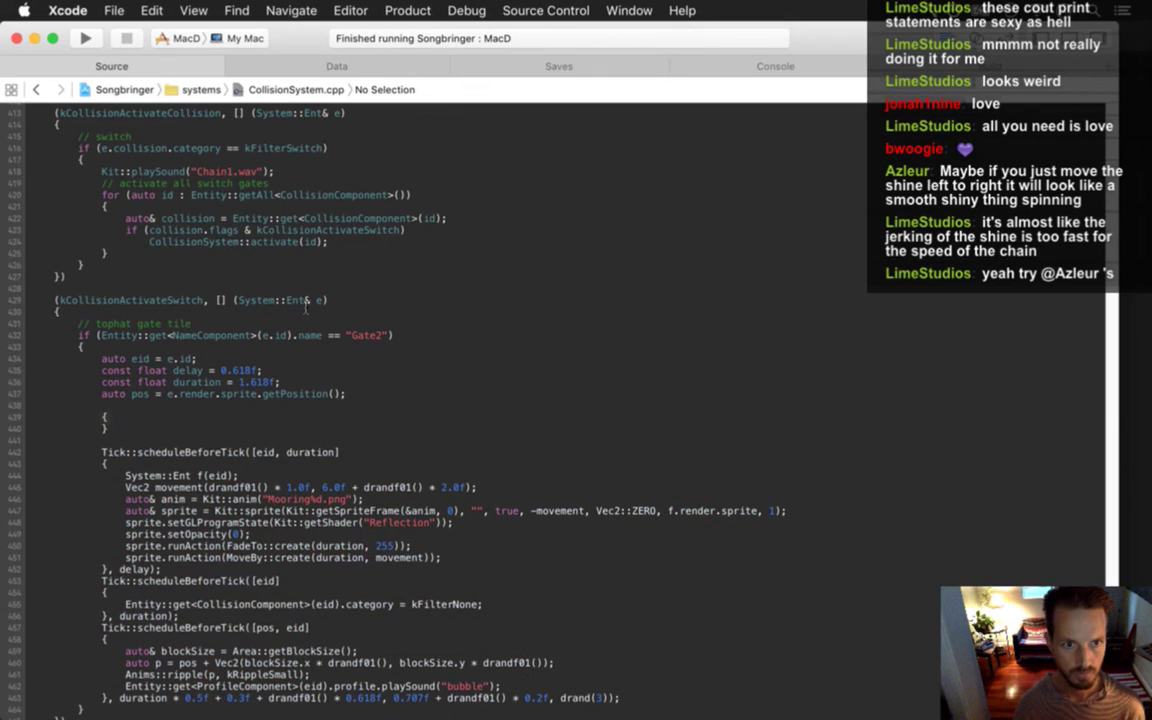
pyautogui.press('Return')
pyautogui.press('BackSpace')
pyautogui.press('Up')
pyautogui.press('Return')
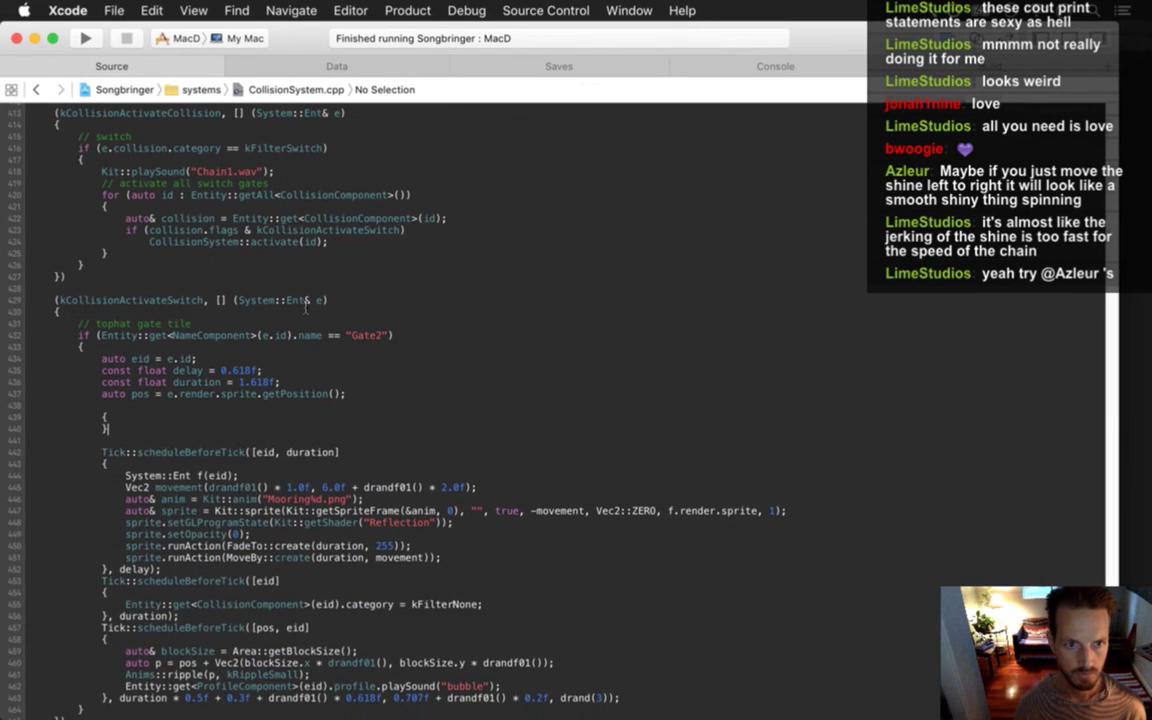
# Declare auto& anim = Kit::anim("Gate2Switch%d.png"); inside the empty braced block of the Gate2 branch.
pyautogui.write('auto&')
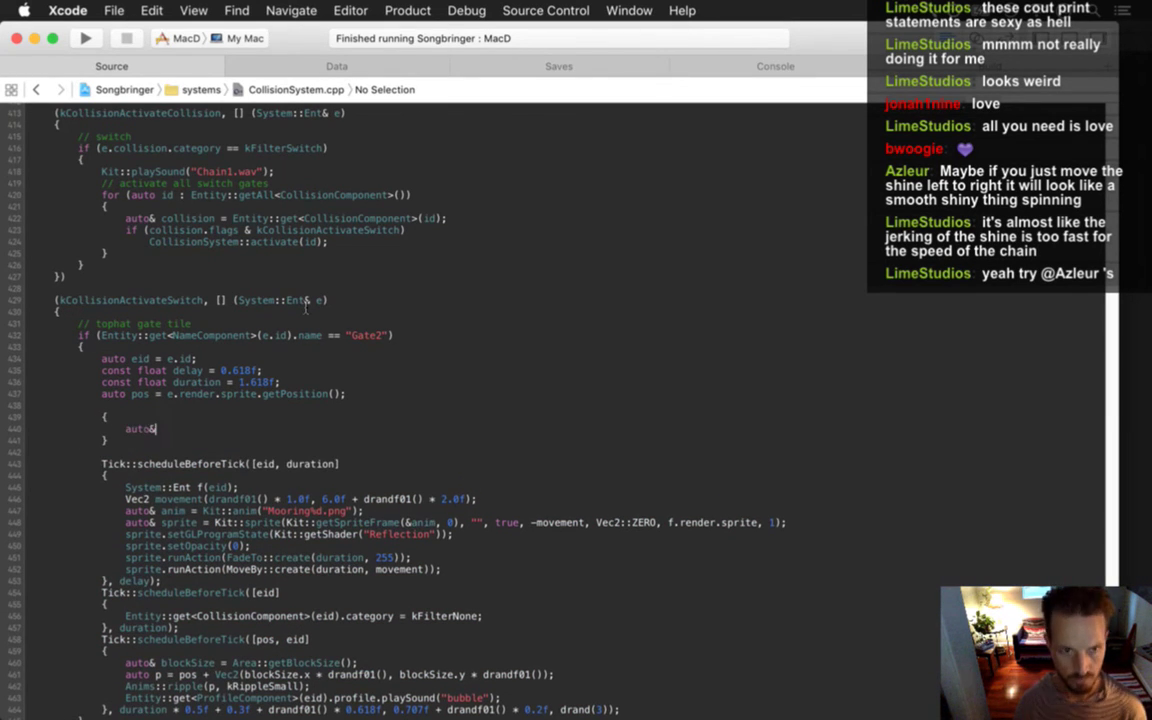
pyautogui.write(' anim = Kit')
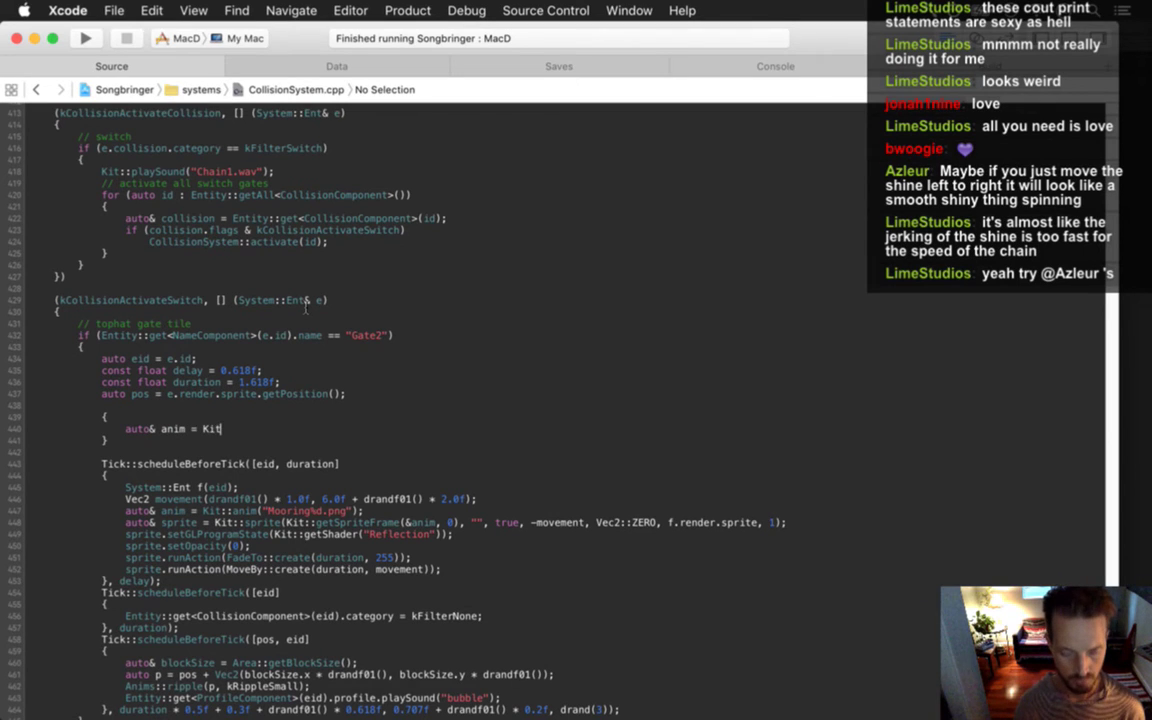
pyautogui.write('::anim(')
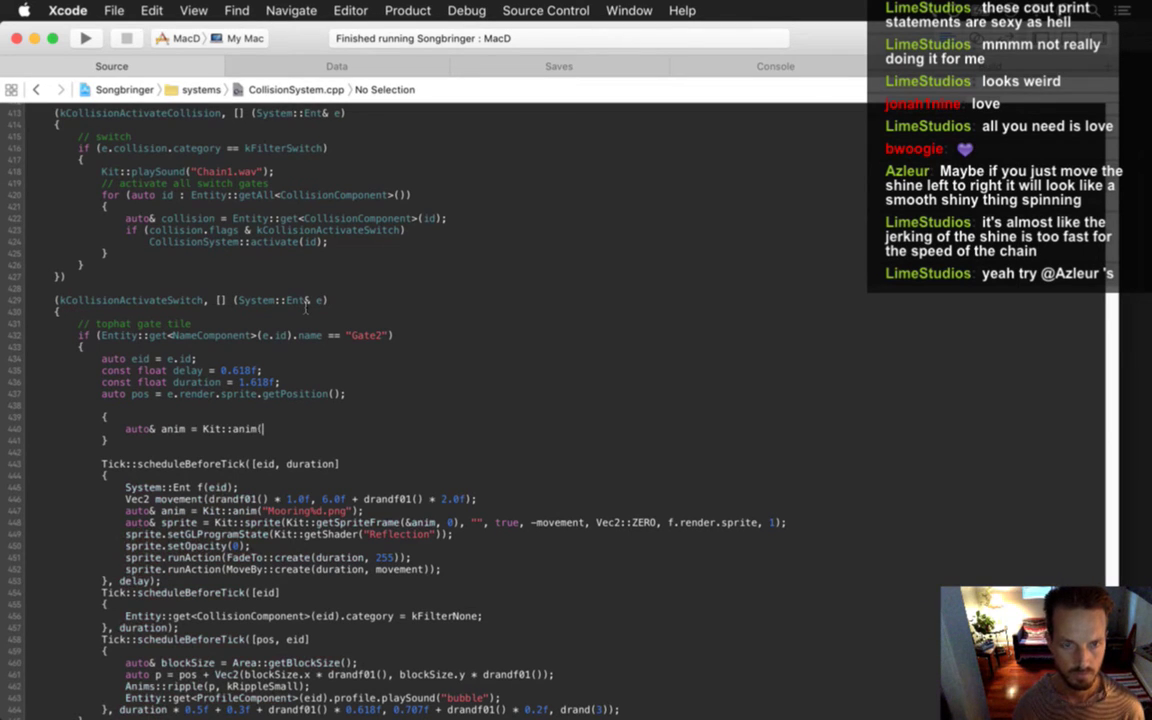
pyautogui.write(');')
pyautogui.press('Left')
pyautogui.press('Left')
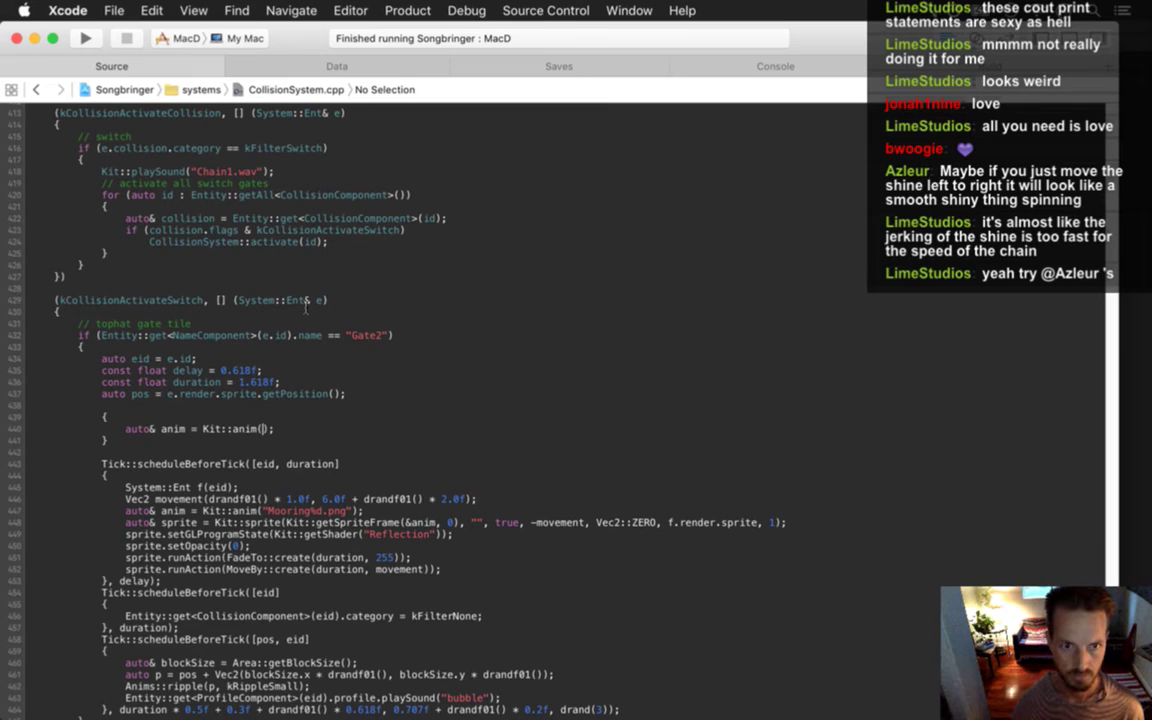
pyautogui.write('"')
pyautogui.write('Gate2Switc')
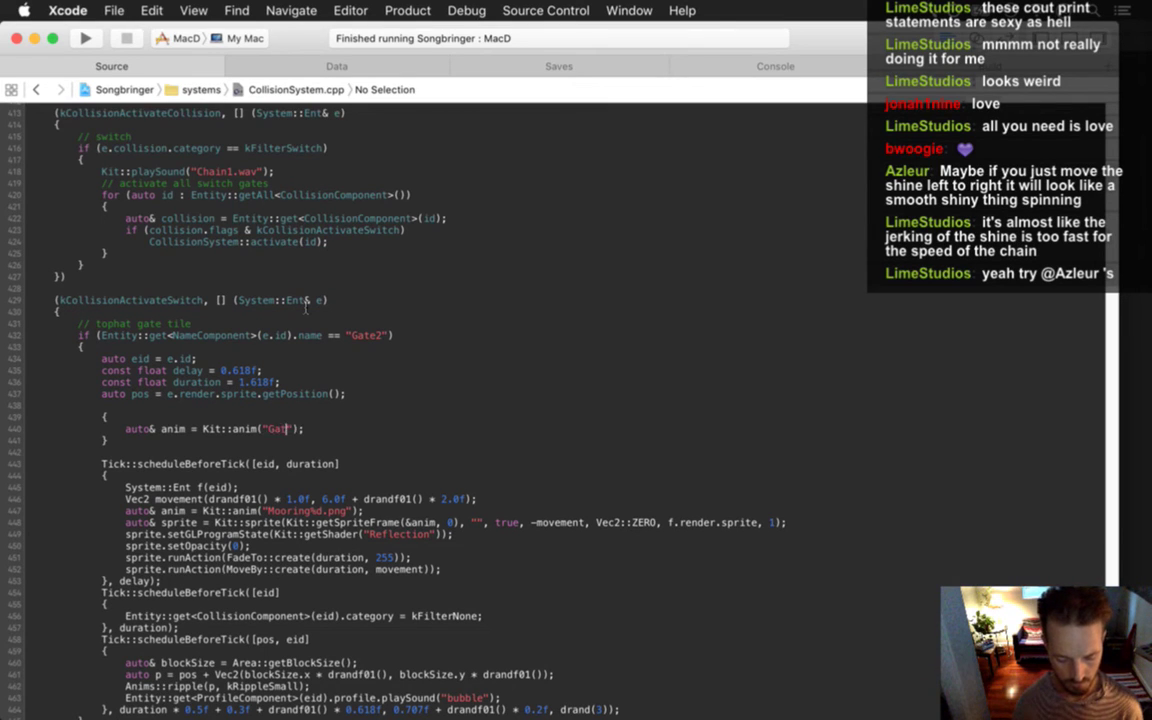
pyautogui.write('h')
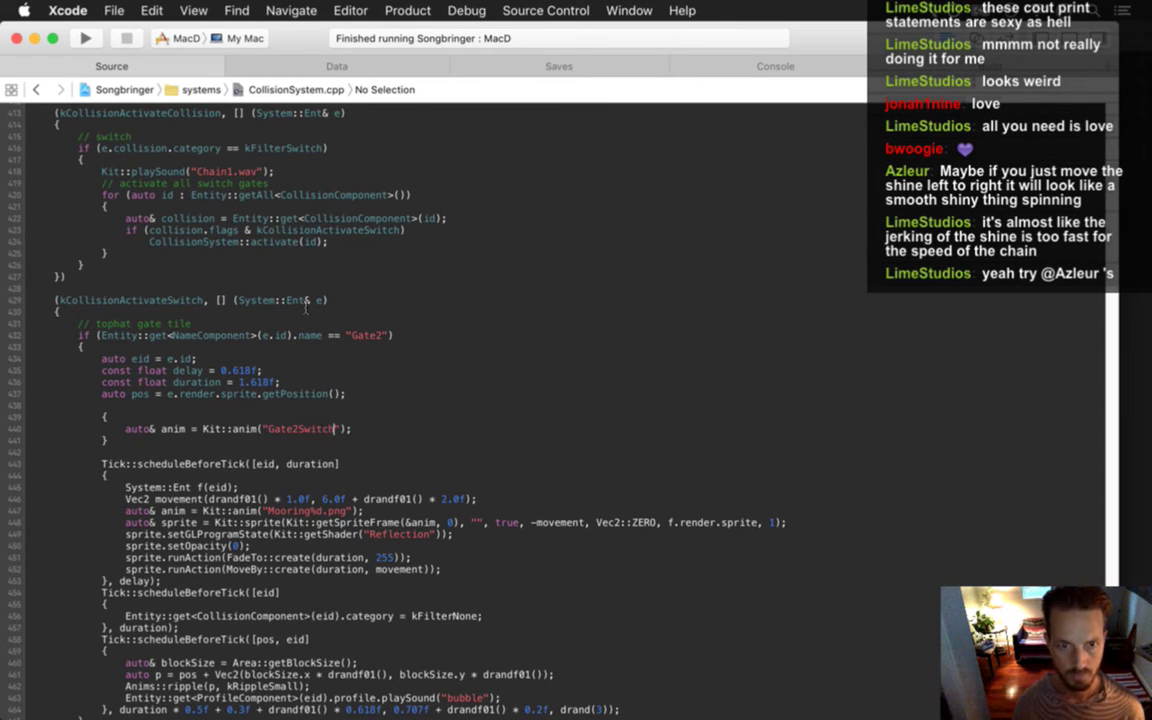
pyautogui.write('%d.p')
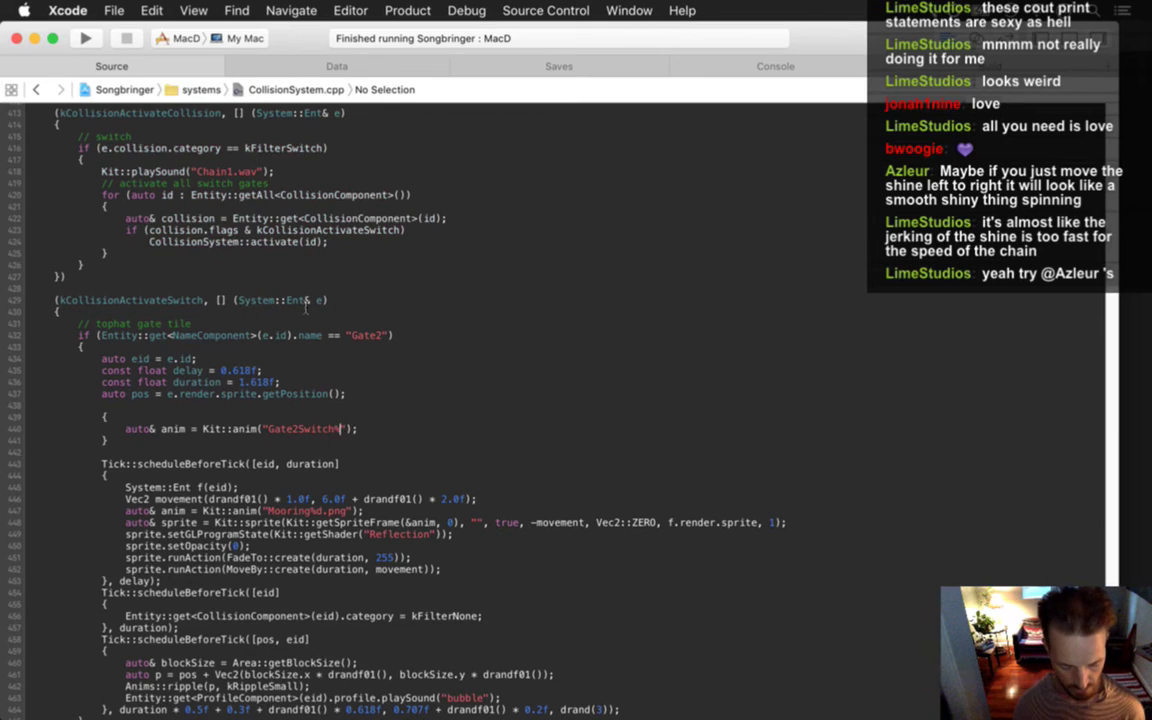
pyautogui.write('ng')
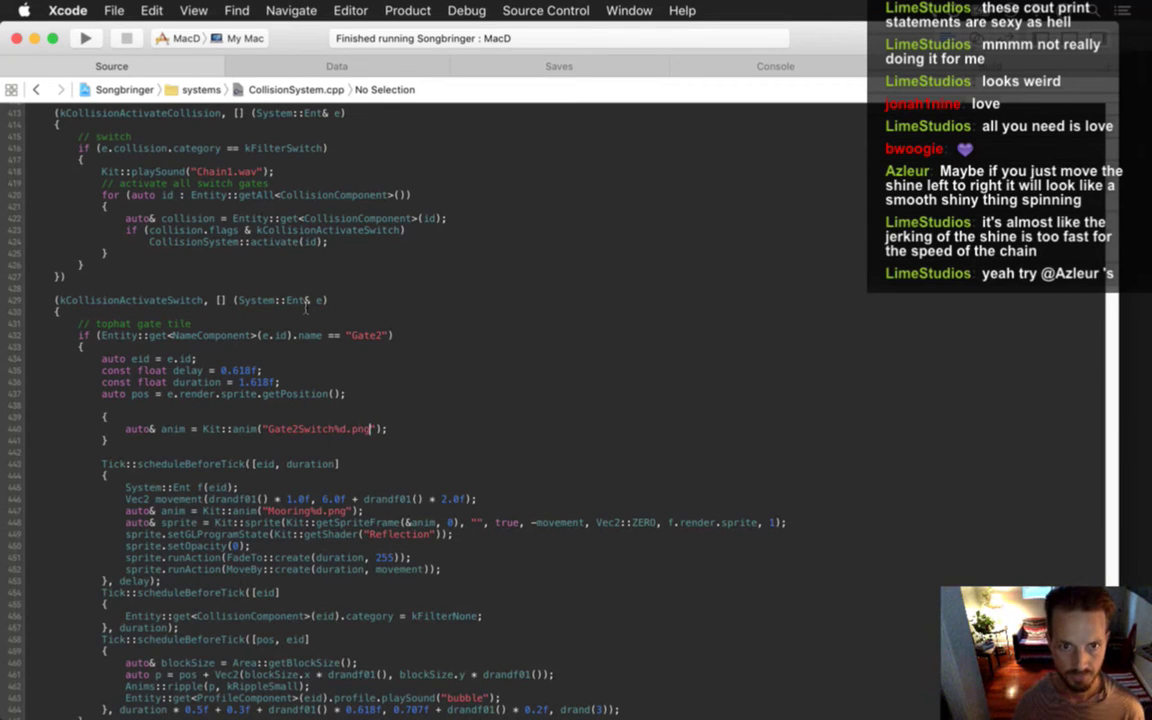
pyautogui.press('Return')
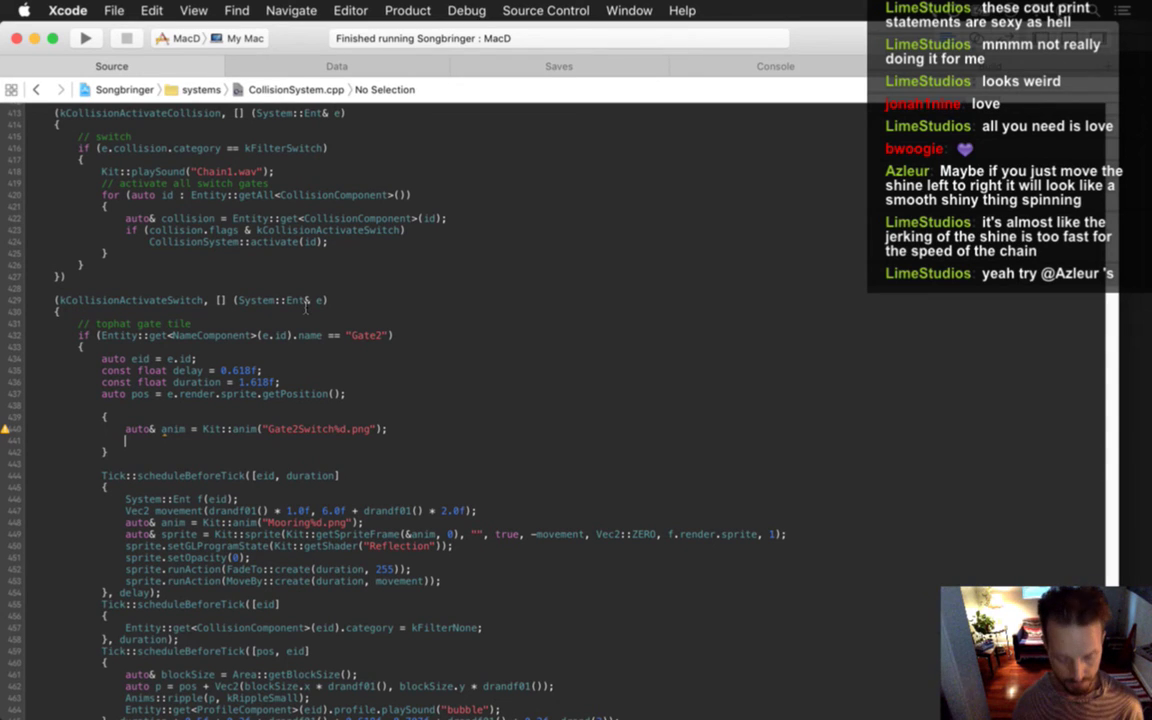
# Add an e.render.sprite.runAction call below the anim declaration, passing it Repeat::create with its argument placeholders.
pyautogui.write('e.')
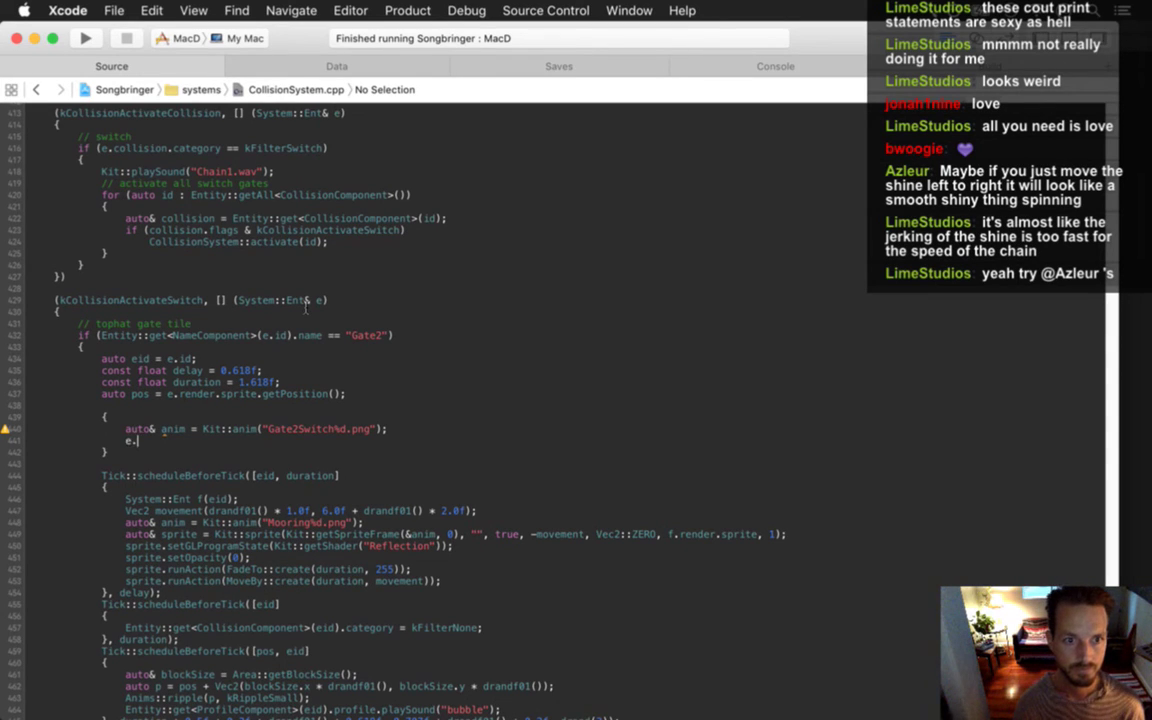
pyautogui.write('render.sprite.runAction')
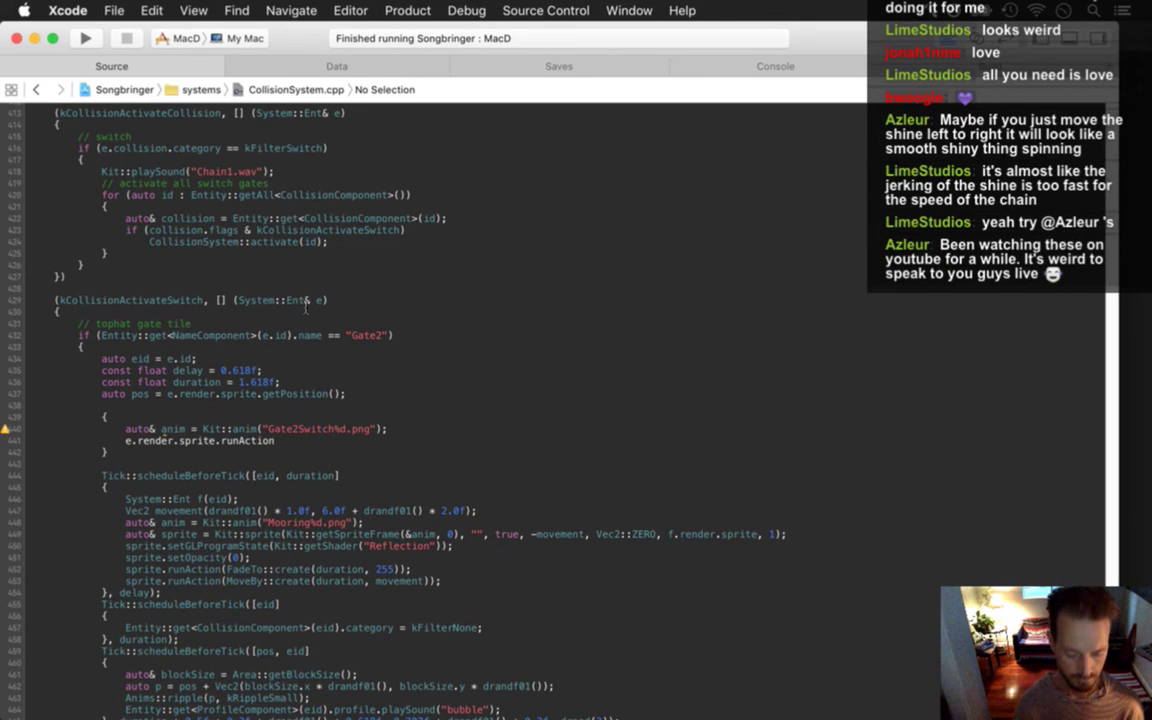
pyautogui.write('(Repeat')
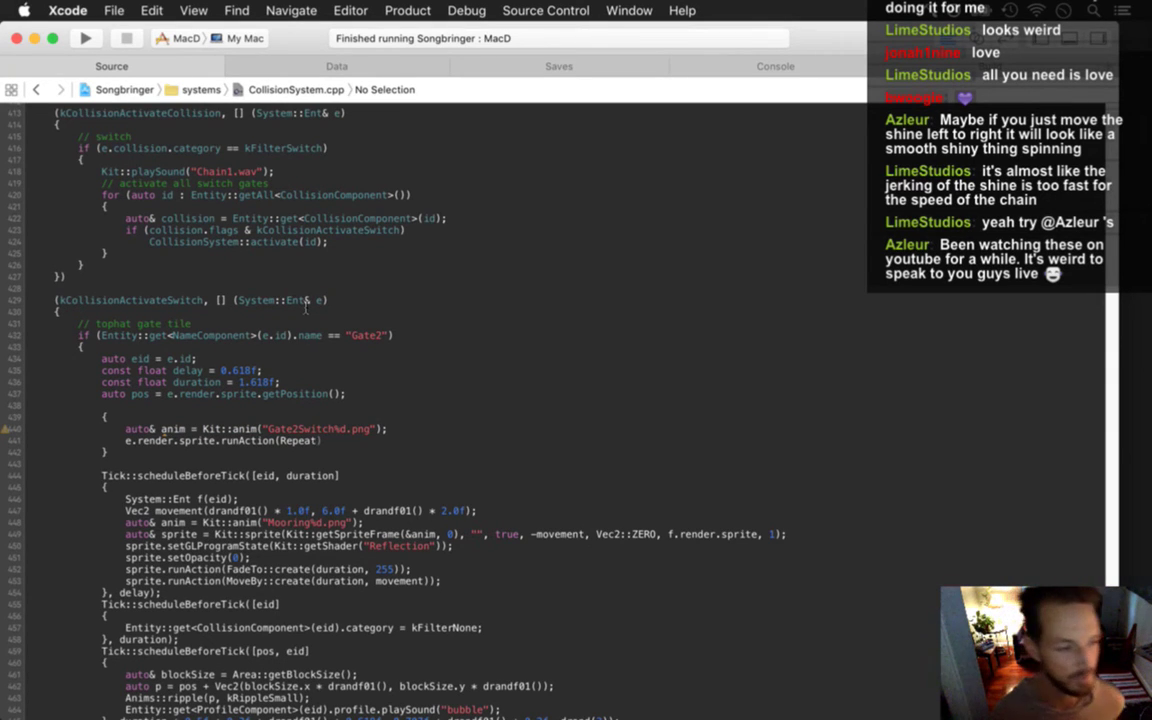
pyautogui.press('Escape')
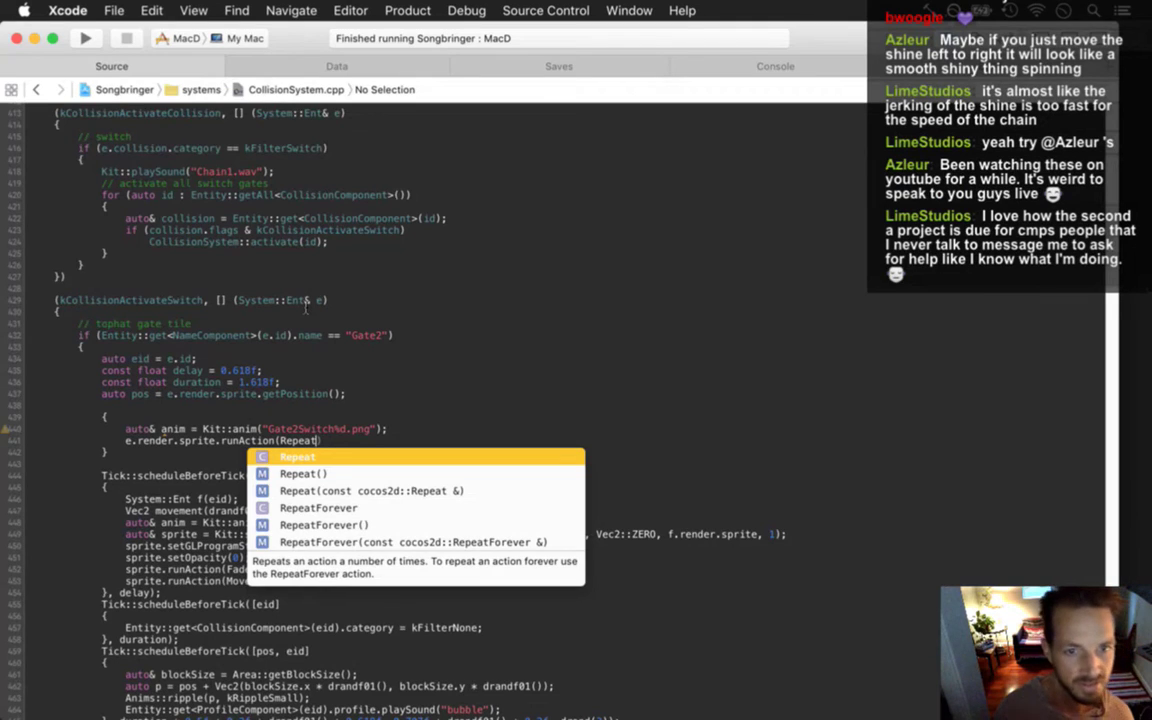
pyautogui.write('::cre')
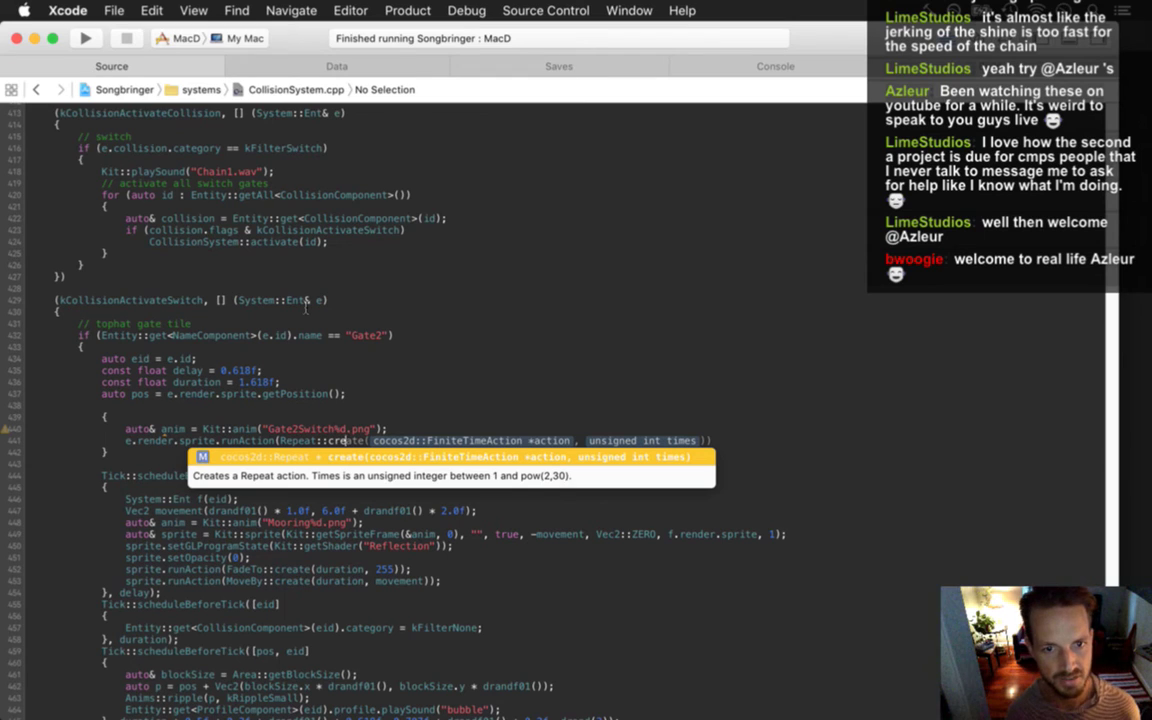
pyautogui.press('Return')
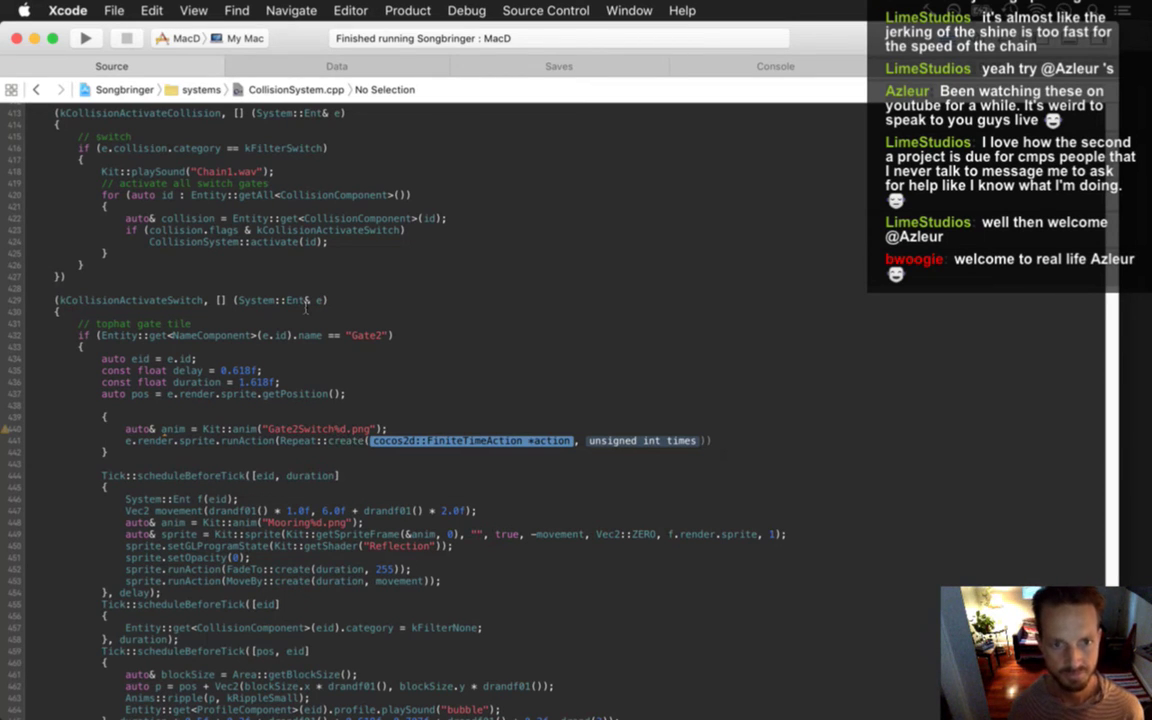
# Pass Animate::create(&anim) as the action argument of Repeat::create.
pyautogui.write('Animate::cr')
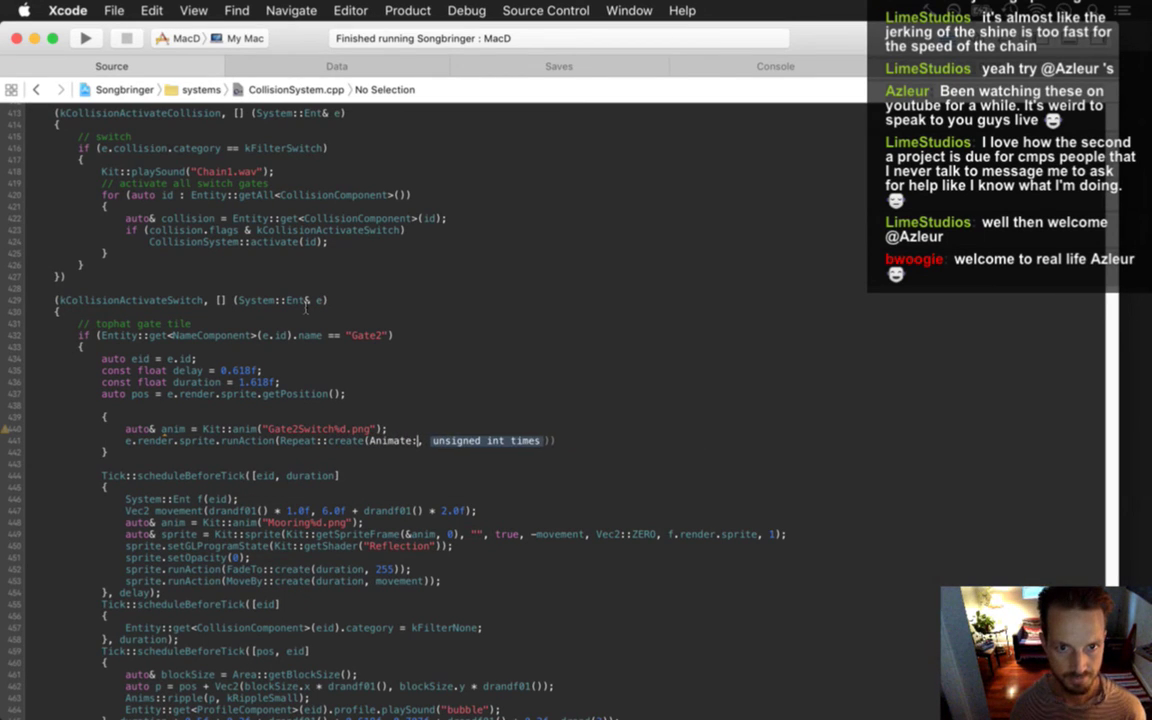
pyautogui.write('e')
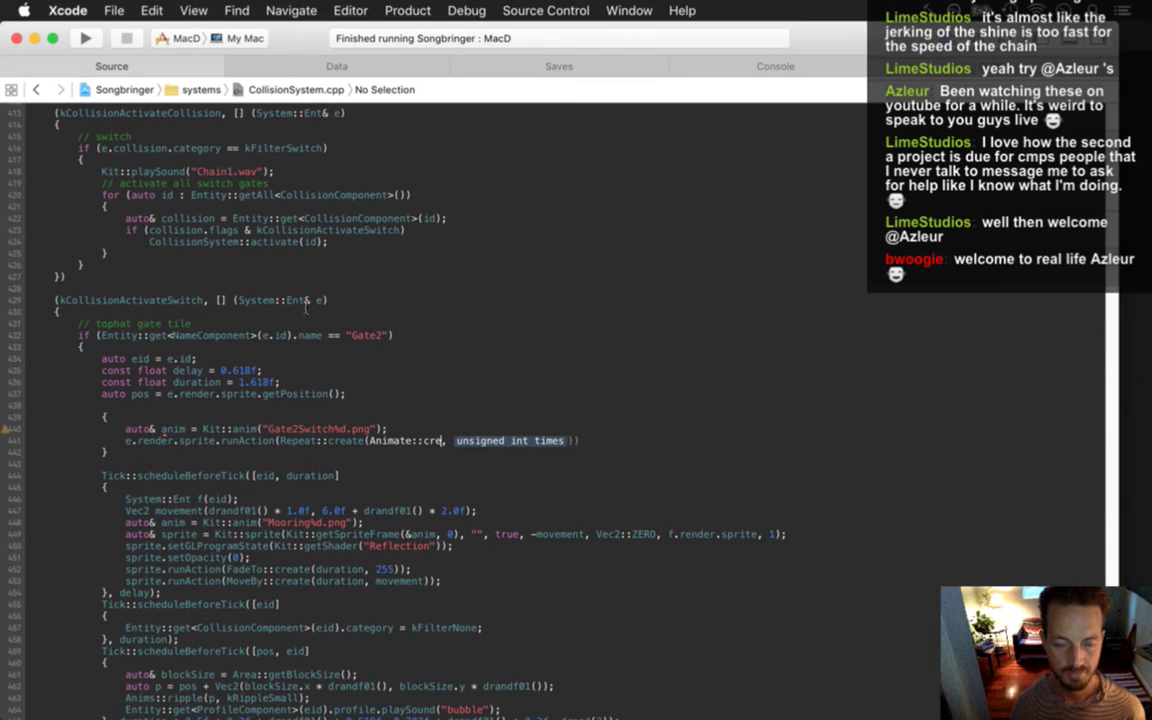
pyautogui.press('Return')
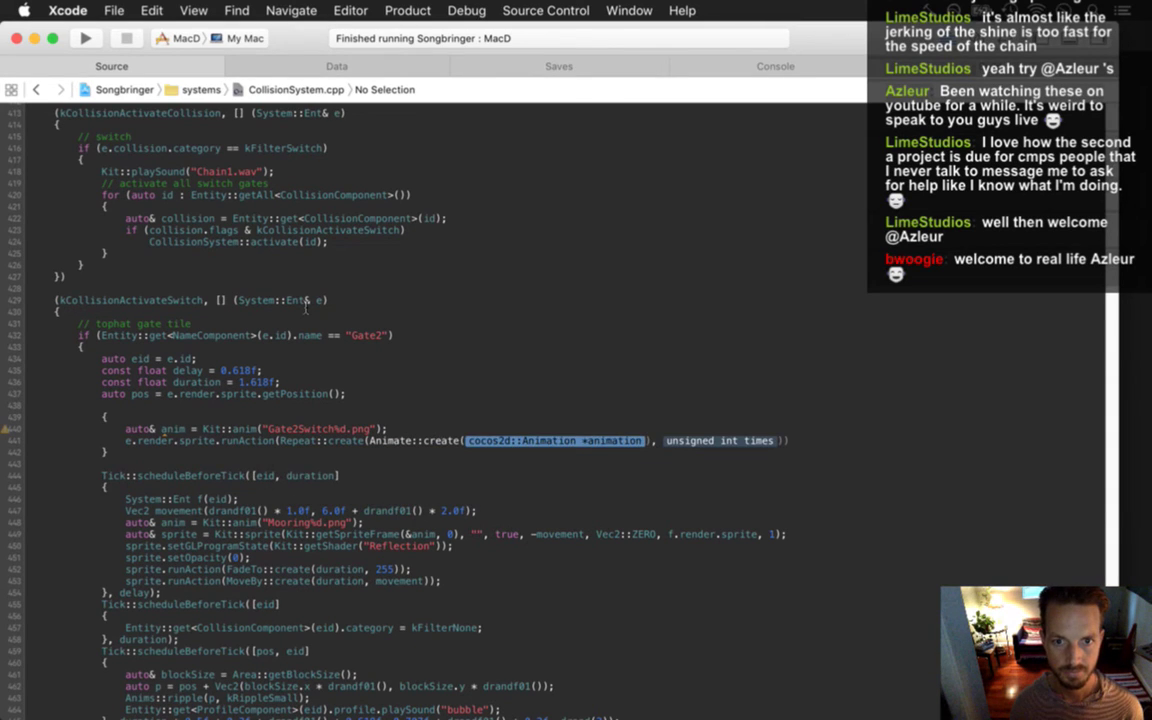
pyautogui.write('&anim')
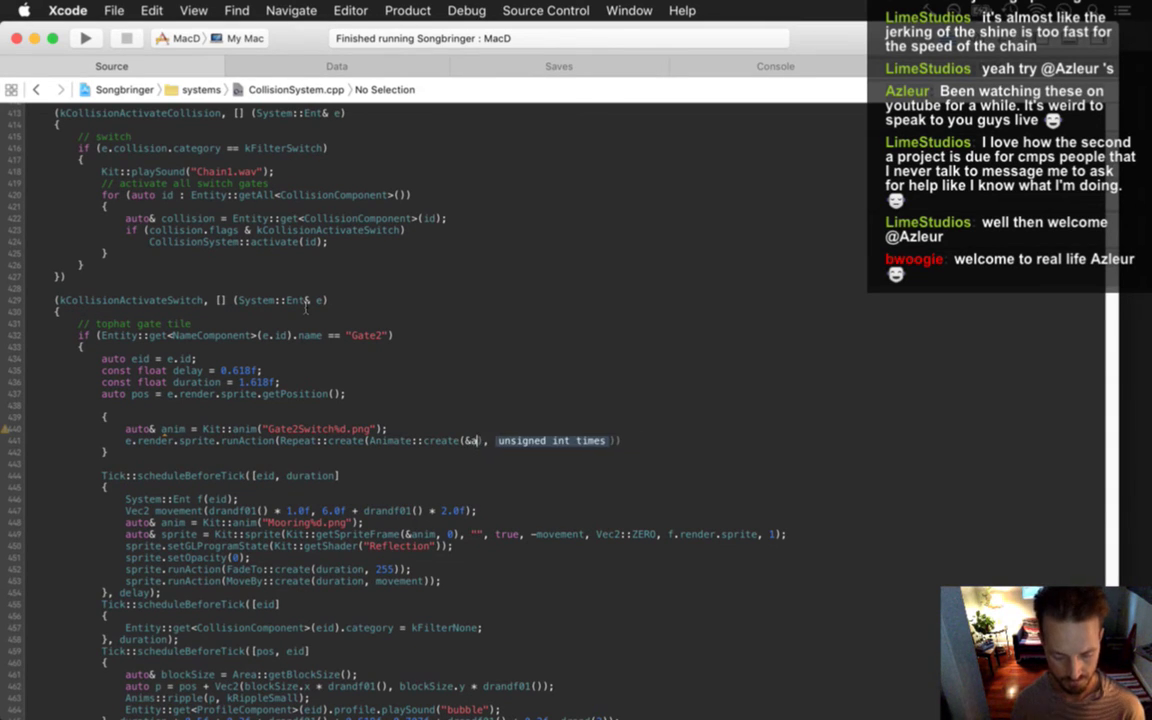
pyautogui.press('Tab')
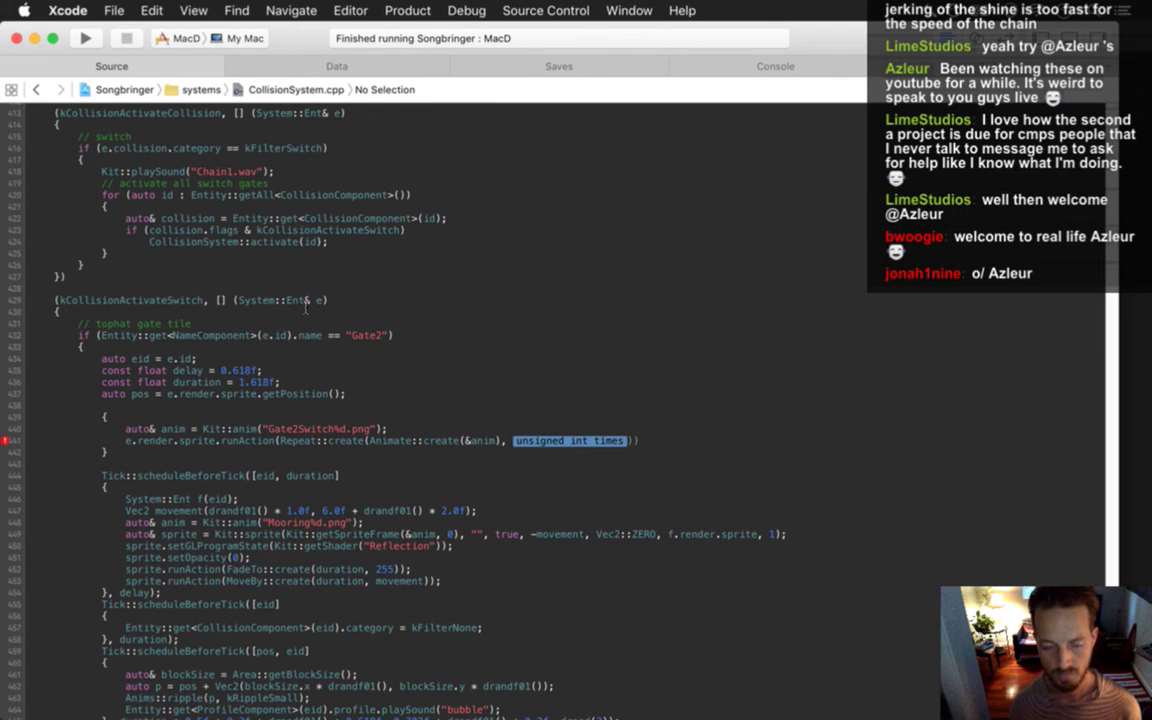
# Check the switch animation's frames in the Photoshop timeline, return to Xcode, and delete the times placeholder from Repeat::create.
pyautogui.press('super+Tab')
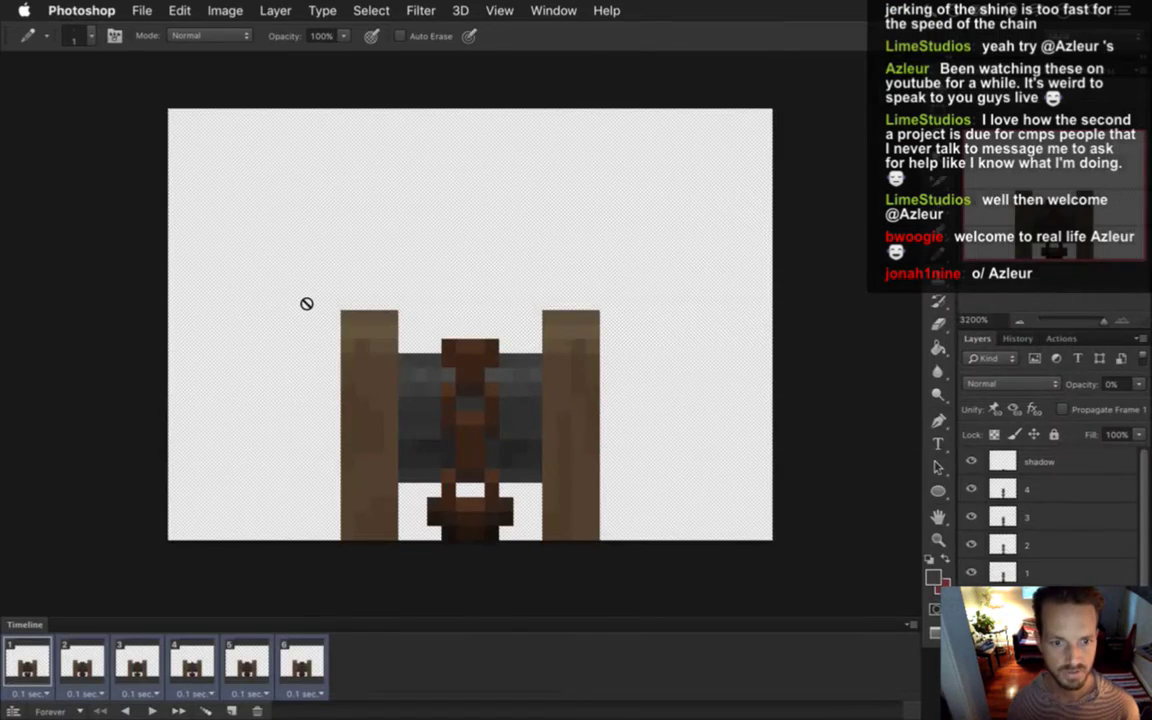
pyautogui.press('super+Tab')
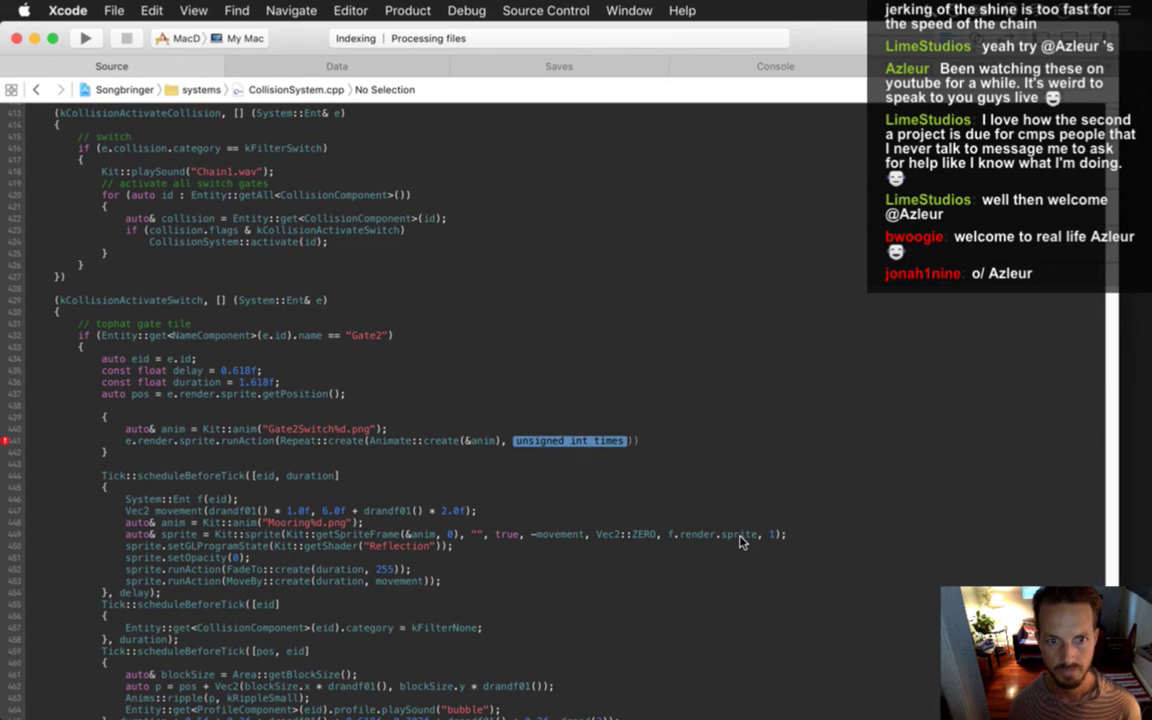
pyautogui.press('Left')
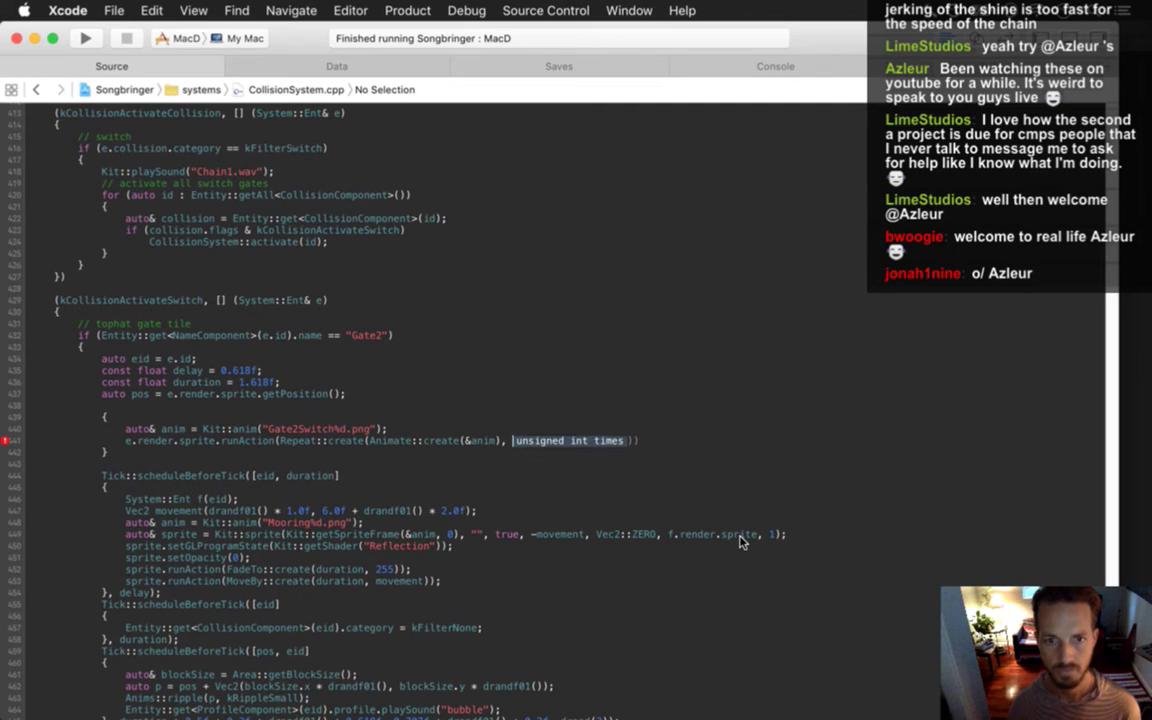
pyautogui.press('Delete')
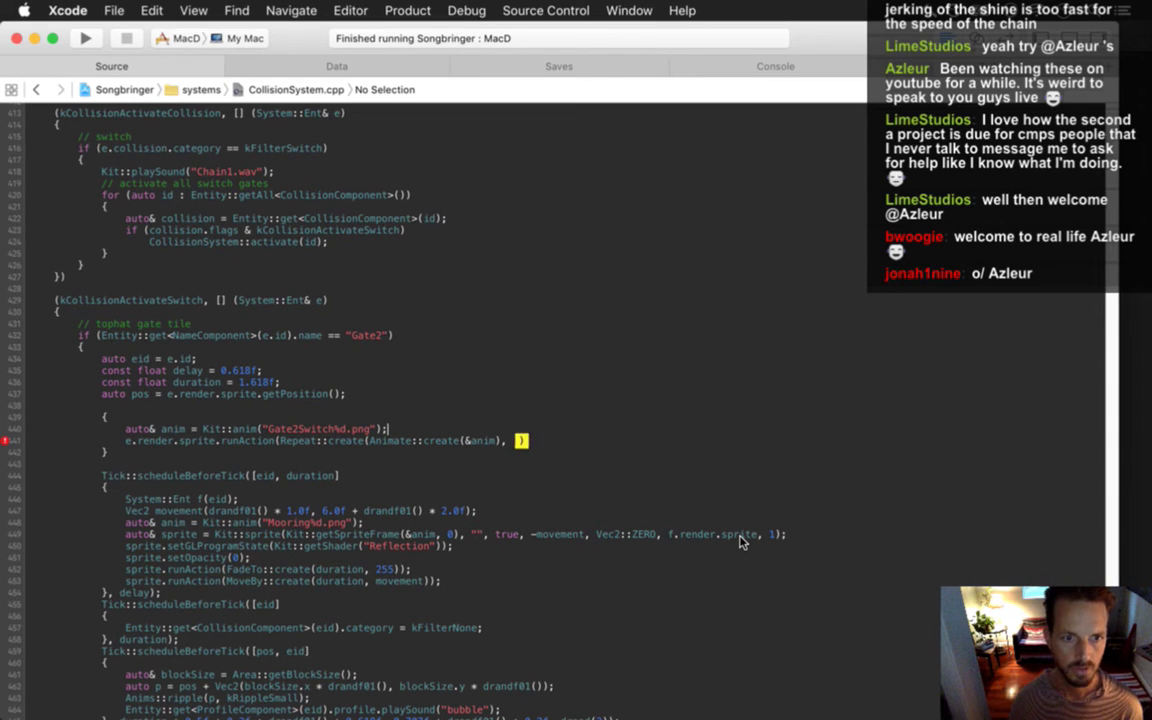
# Cut the Gate2Switch anim and runAction lines and remove their braced block from the Gate2 branch.
pyautogui.hotkey('shift', 'Down')
pyautogui.press('BackSpace')
pyautogui.hotkey('shift', 'Up')
pyautogui.hotkey('shift', 'Down')
pyautogui.hotkey('shift', 'Down')
pyautogui.press('BackSpace')
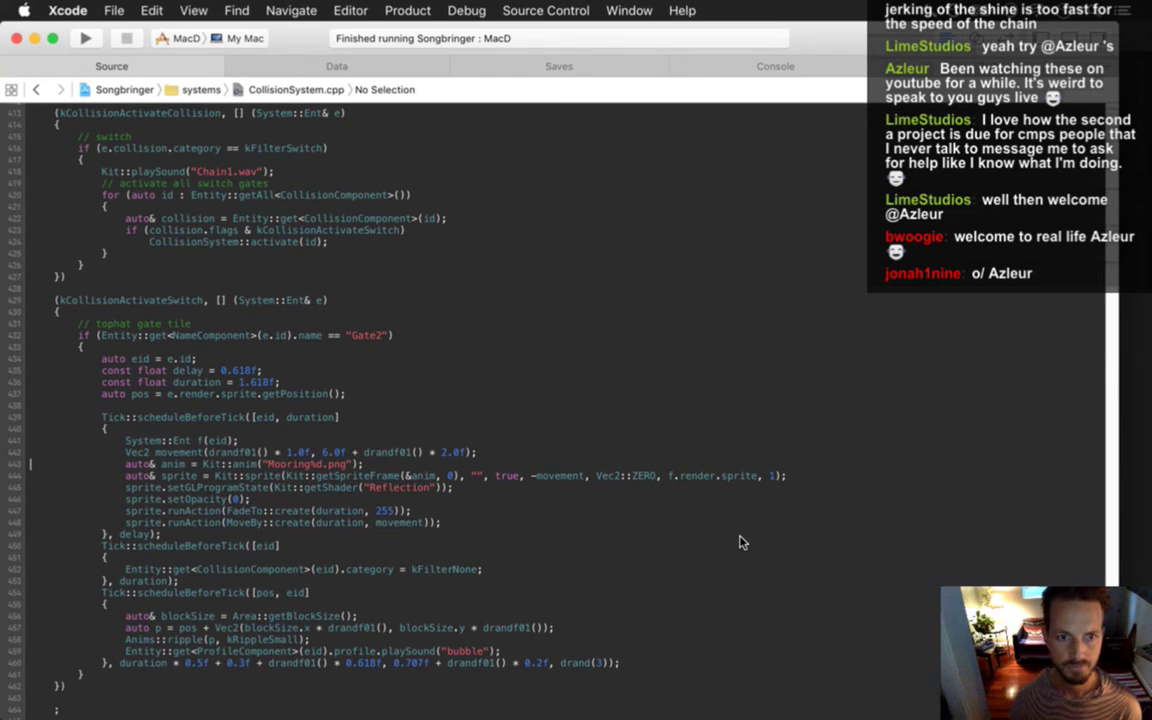
# Try the anim and runAction lines at the end of the first scheduleBeforeTick block, and cut them out again.
pyautogui.click(740, 536)
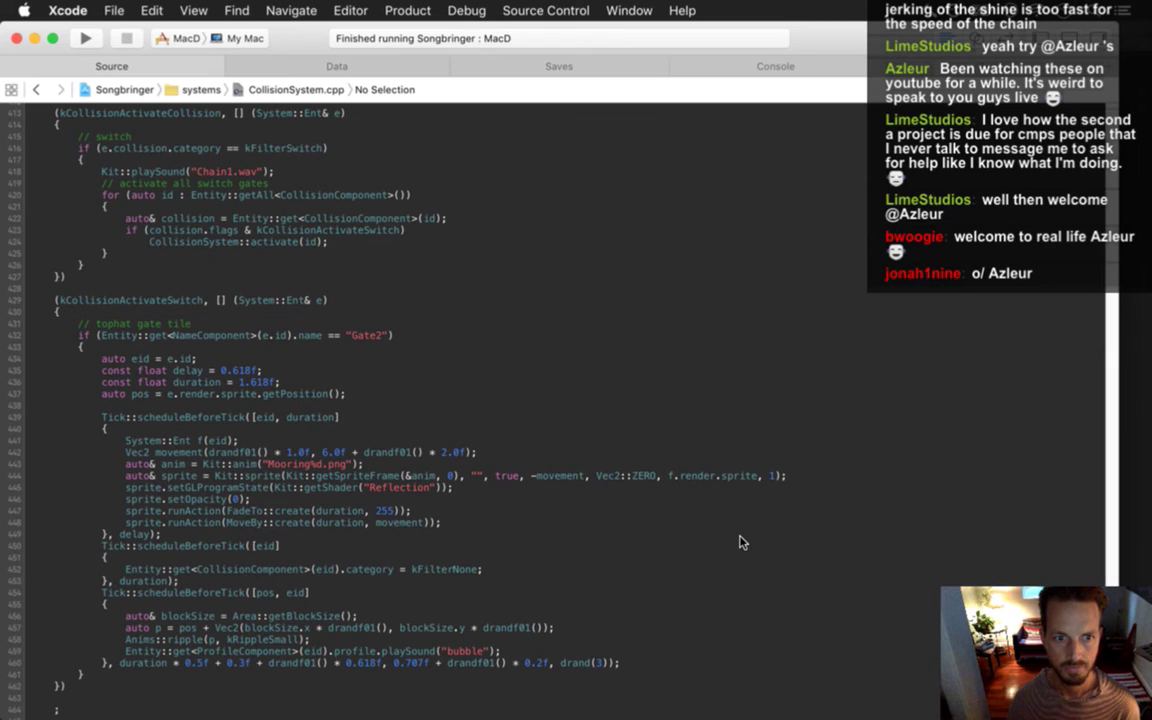
pyautogui.write('auto& anim = Kit::anim("Gate2Switch%d.png"); e.render.sprite.runAction(Repeat::create(Animate::create(&anim), ))')
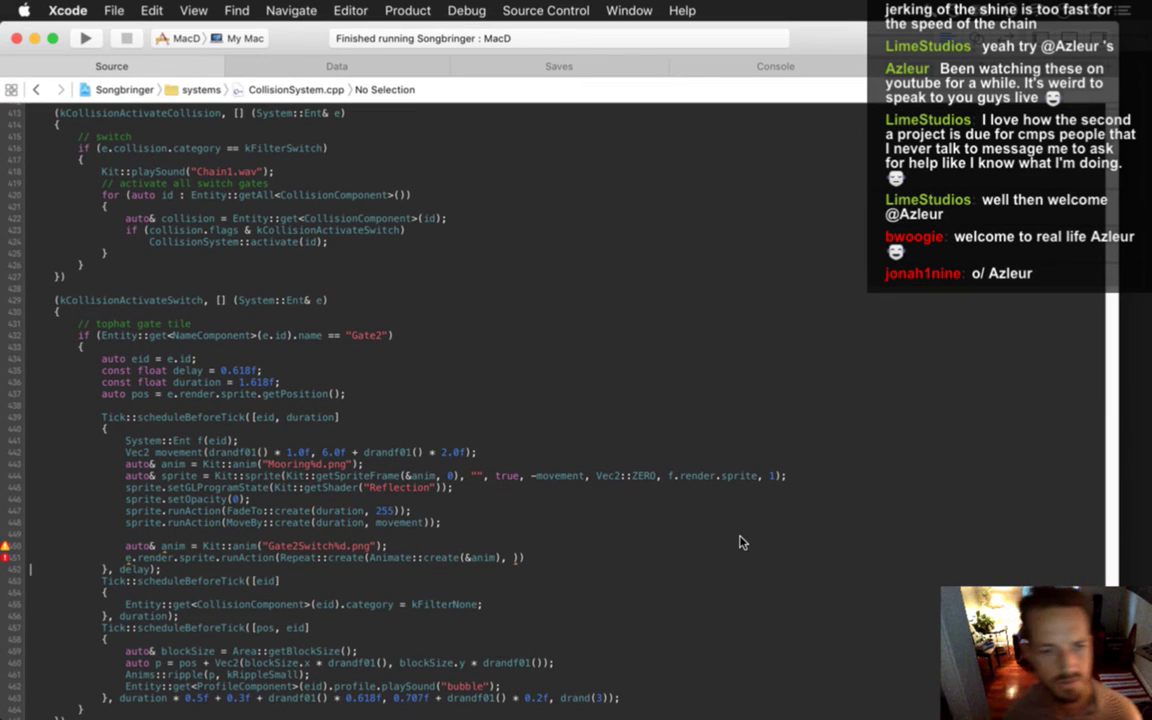
pyautogui.hotkey('shift', 'Up')
pyautogui.hotkey('shift', 'Up')
pyautogui.press('cmd+c')
pyautogui.press('BackSpace')
pyautogui.hotkey('shift', 'Up')
pyautogui.press('BackSpace')
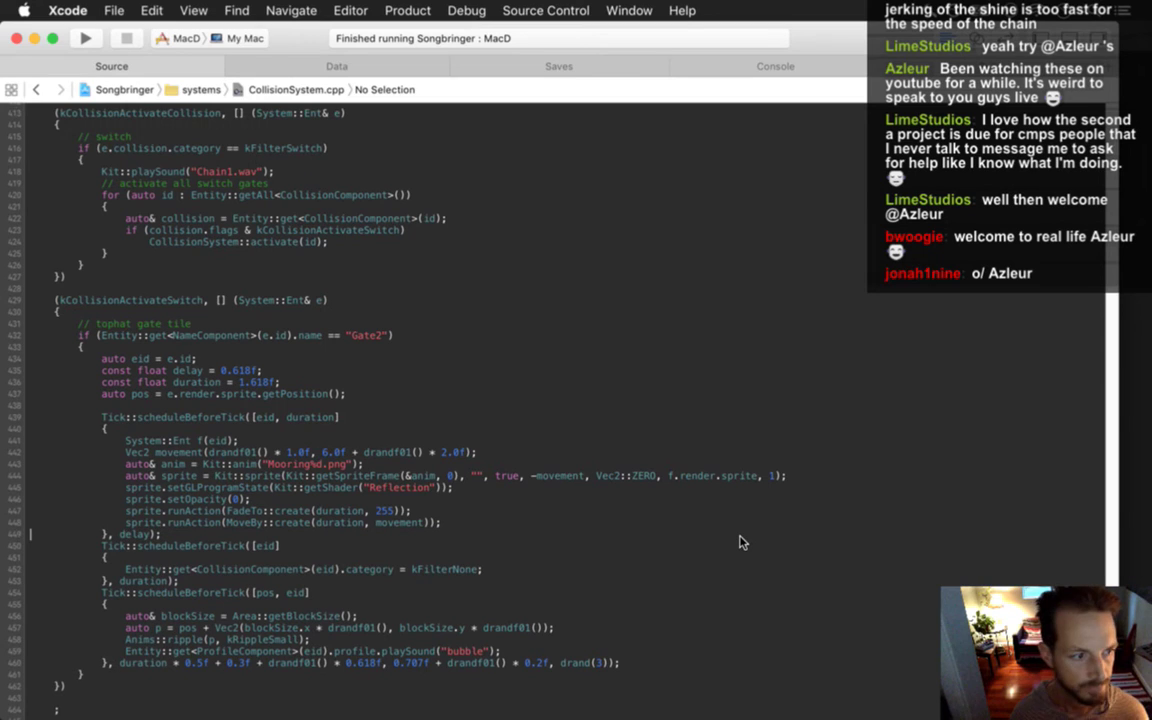
# Paste the Gate2Switch anim and runAction lines after the Chain1.wav playSound call in the kFilterSwitch branch of kCollisionActivateCollision.
pyautogui.press('Down')
pyautogui.press('Down')
pyautogui.press('Down')
pyautogui.press('Down')
pyautogui.press('Down')
pyautogui.press('Down')
pyautogui.press('Down')
pyautogui.press('Down')
pyautogui.press('Down')
pyautogui.press('Down')
pyautogui.press('Down')
pyautogui.press('Down')
pyautogui.press('Down')
pyautogui.press('Down')
pyautogui.press('Down')
pyautogui.press('Down')
pyautogui.press('Down')
pyautogui.scroll(-5, 740, 542)
pyautogui.press('Up')
pyautogui.press('Up')
pyautogui.press('Up')
pyautogui.press('Up')
pyautogui.press('Up')
pyautogui.press('Up')
pyautogui.press('Up')
pyautogui.press('Up')
pyautogui.press('Up')
pyautogui.press('Up')
pyautogui.press('Up')
pyautogui.press('Up')
pyautogui.press('Up')
pyautogui.press('Up')
pyautogui.press('Up')
pyautogui.press('Up')
pyautogui.press('Up')
pyautogui.press('Up')
pyautogui.press('Up')
pyautogui.press('Up')
pyautogui.press('Up')
pyautogui.press('Up')
pyautogui.press('Up')
pyautogui.press('Up')
pyautogui.press('Up')
pyautogui.press('Up')
pyautogui.press('Up')
pyautogui.press('Up')
pyautogui.press('Up')
pyautogui.press('Up')
pyautogui.press('Up')
pyautogui.press('Up')
pyautogui.press('Up')
pyautogui.press('Up')
pyautogui.press('Up')
pyautogui.press('Up')
pyautogui.press('Up')
pyautogui.press('Up')
pyautogui.press('Up')
pyautogui.press('Up')
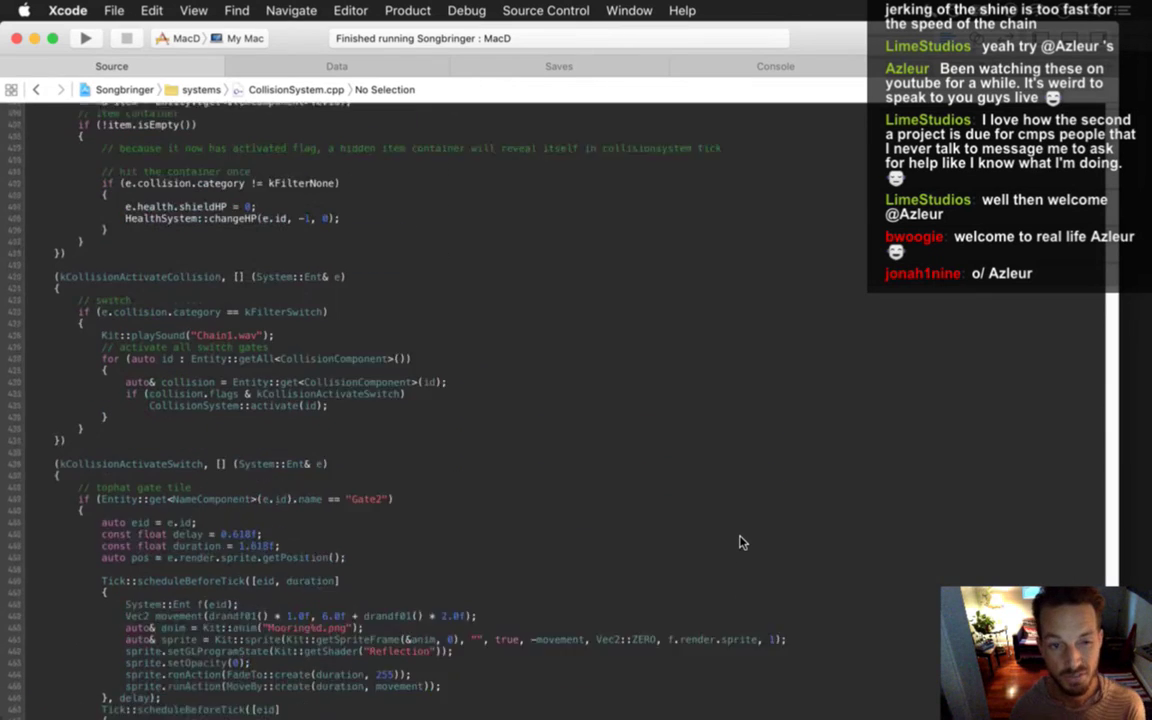
pyautogui.press('Up')
pyautogui.press('Up')
pyautogui.press('Up')
pyautogui.press('Up')
pyautogui.press('Down')
pyautogui.press('Down')
pyautogui.press('Down')
pyautogui.press('Down')
pyautogui.press('Down')
pyautogui.press('Down')
pyautogui.press('Down')
pyautogui.press('Down')
pyautogui.press('Down')
pyautogui.press('Down')
pyautogui.press('Down')
pyautogui.press('Down')
pyautogui.press('Down')
pyautogui.press('Down')
pyautogui.press('Down')
pyautogui.press('Down')
pyautogui.press('Down')
pyautogui.press('Down')
pyautogui.press('Down')
pyautogui.press('Down')
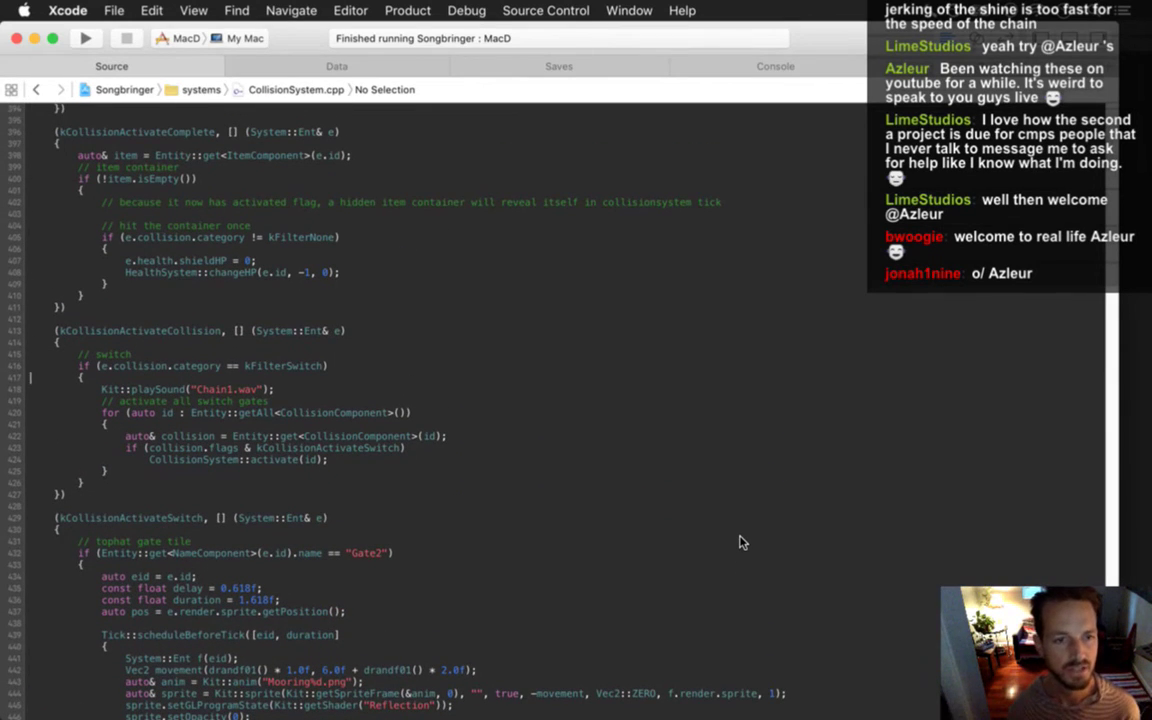
pyautogui.press('Return')
pyautogui.press('Return')
pyautogui.press('cmd+v')
# Enclose the pasted anim and runAction lines in their own pair of braces.
pyautogui.press('Up')
pyautogui.press('Up')
pyautogui.press('Up')
pyautogui.press('cmd+Right')
pyautogui.press('Return')
pyautogui.write('{')
pyautogui.press('Down')
pyautogui.press('Down')
pyautogui.press('cmd+Right')
pyautogui.press('Return')
pyautogui.write('}')
# Insert auto eid = e.id; between the Gate2Switch anim declaration and the runAction call.
pyautogui.press('Up')
pyautogui.press('Up')
pyautogui.press('Return')
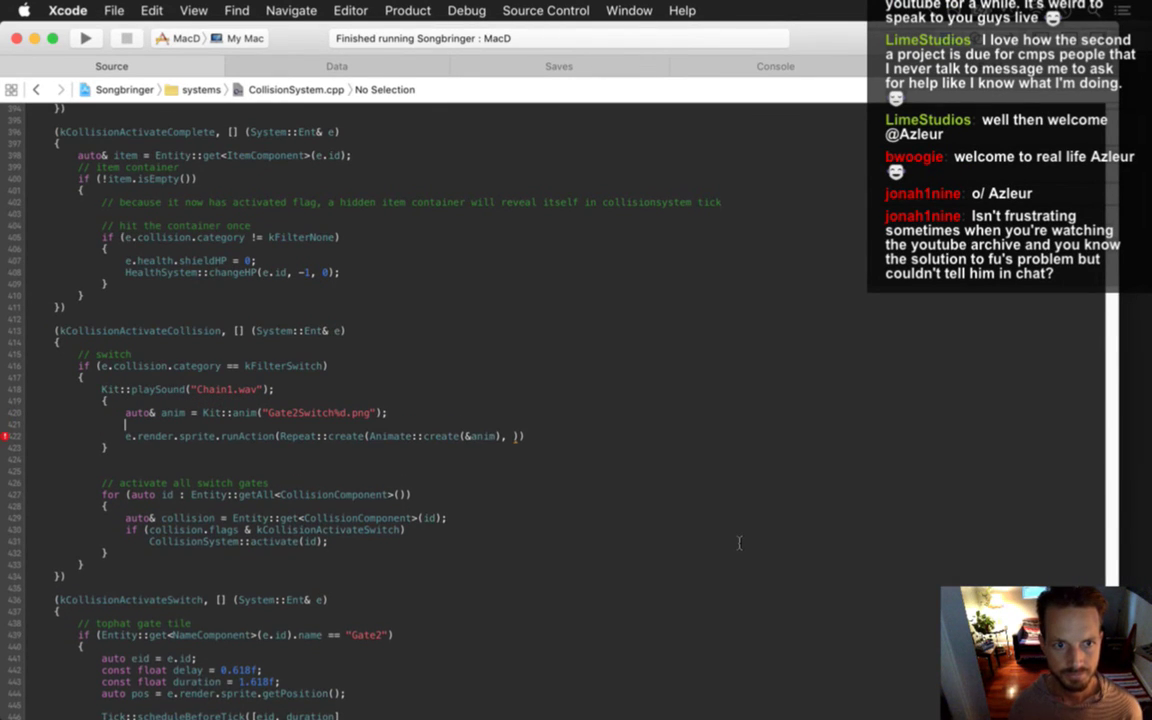
pyautogui.write('auto eid ')
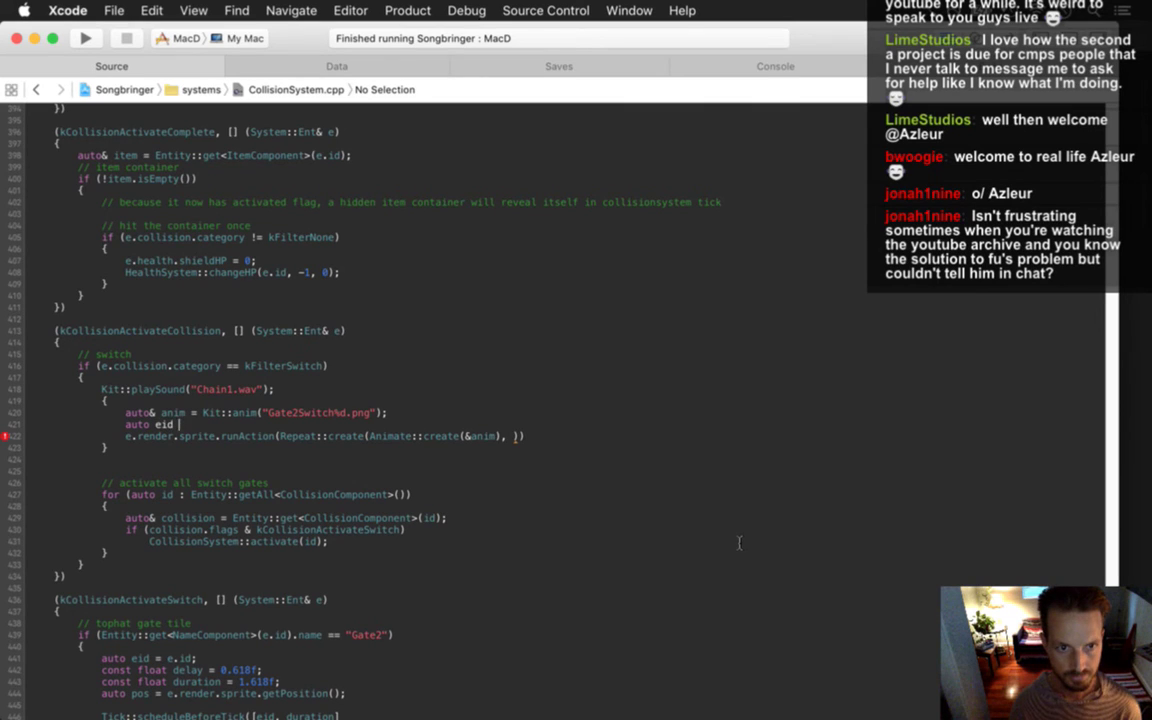
pyautogui.write('= e.id;')
pyautogui.press('Return')
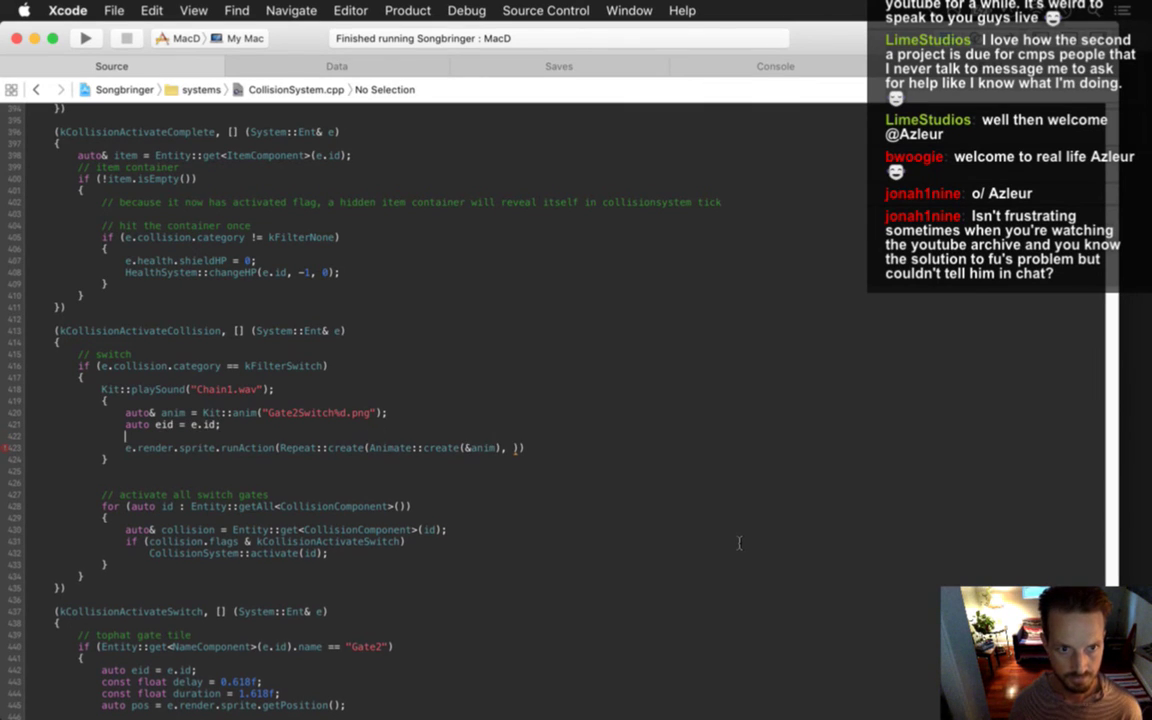
# Insert a Tick::scheduleBeforeTick call with the func and delay parameters below the auto eid = e.id; line.
pyautogui.write('tick::sc')
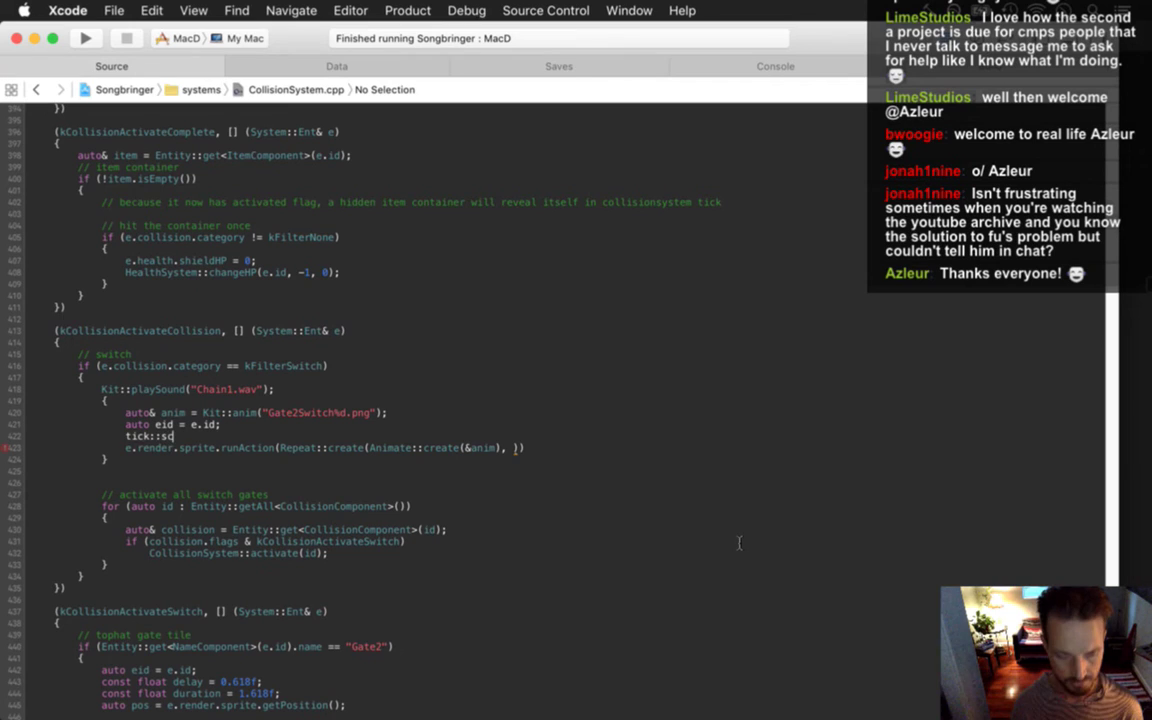
pyautogui.write('hed')
pyautogui.press('super+Left')
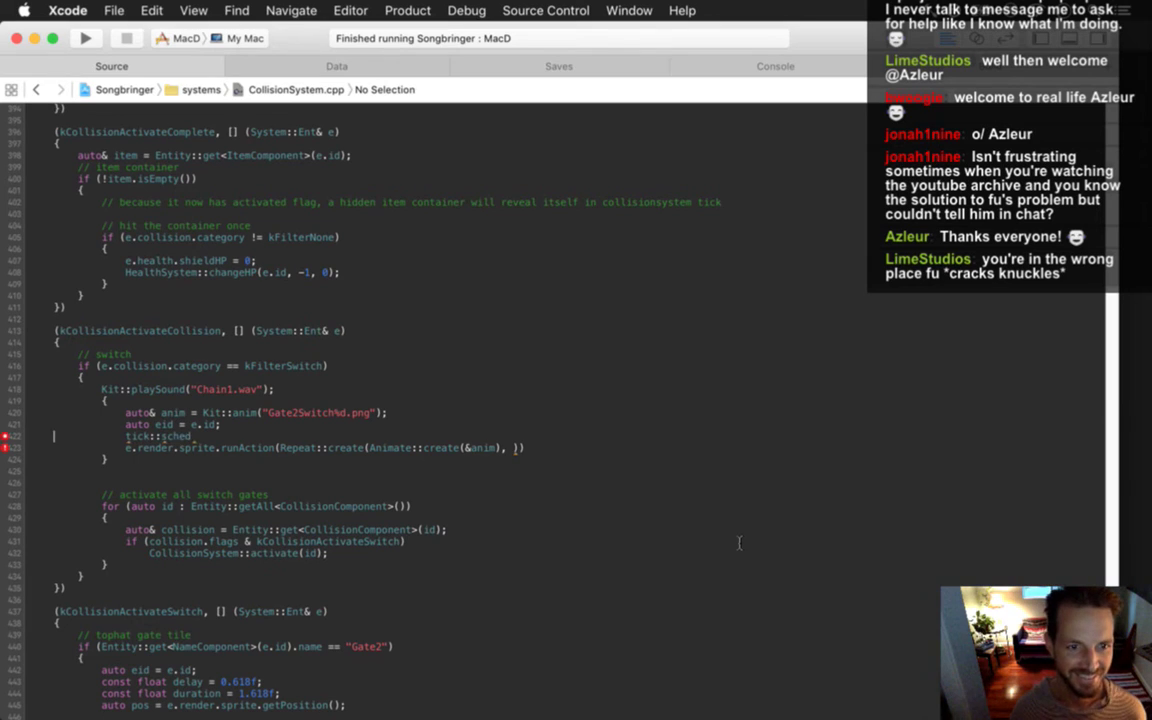
pyautogui.press('Right')
pyautogui.press('Right')
pyautogui.press('Right')
pyautogui.press('Right')
pyautogui.press('Right')
pyautogui.press('Right')
pyautogui.press('Right')
pyautogui.press('Right')
pyautogui.press('Right')
pyautogui.press('Right')
pyautogui.press('Right')
pyautogui.press('Right')
pyautogui.press('Delete')
pyautogui.write('T')
pyautogui.press('cmd+Right')
pyautogui.write('u')
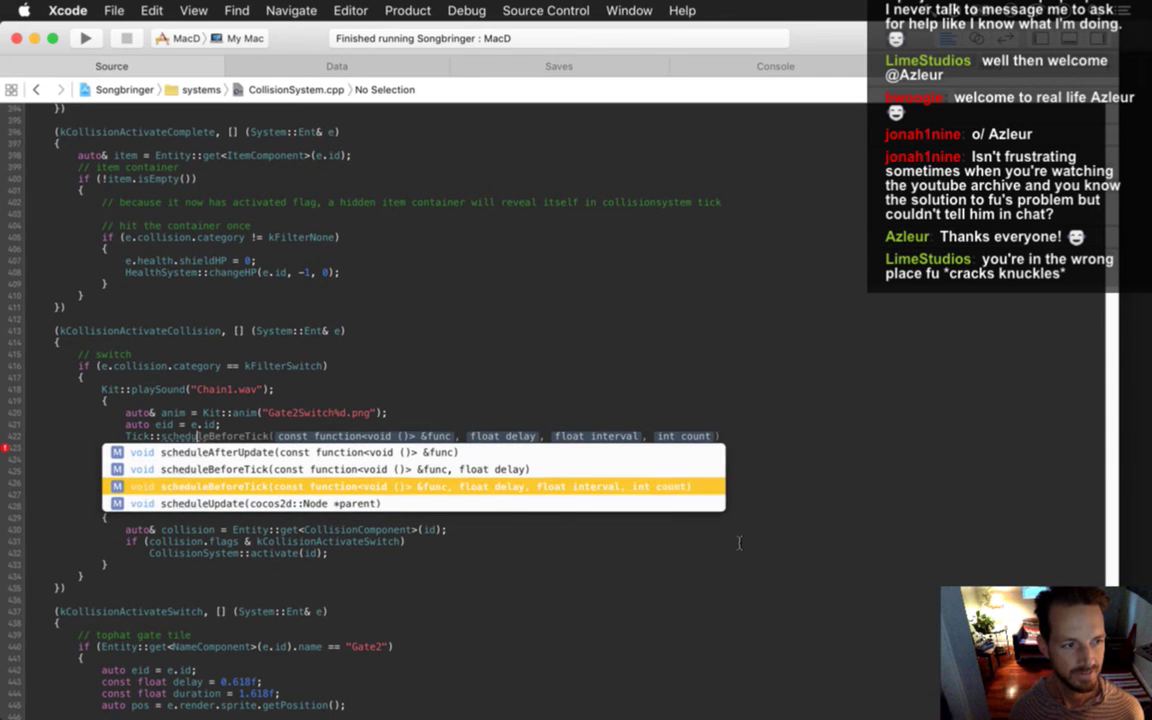
pyautogui.press('Up')
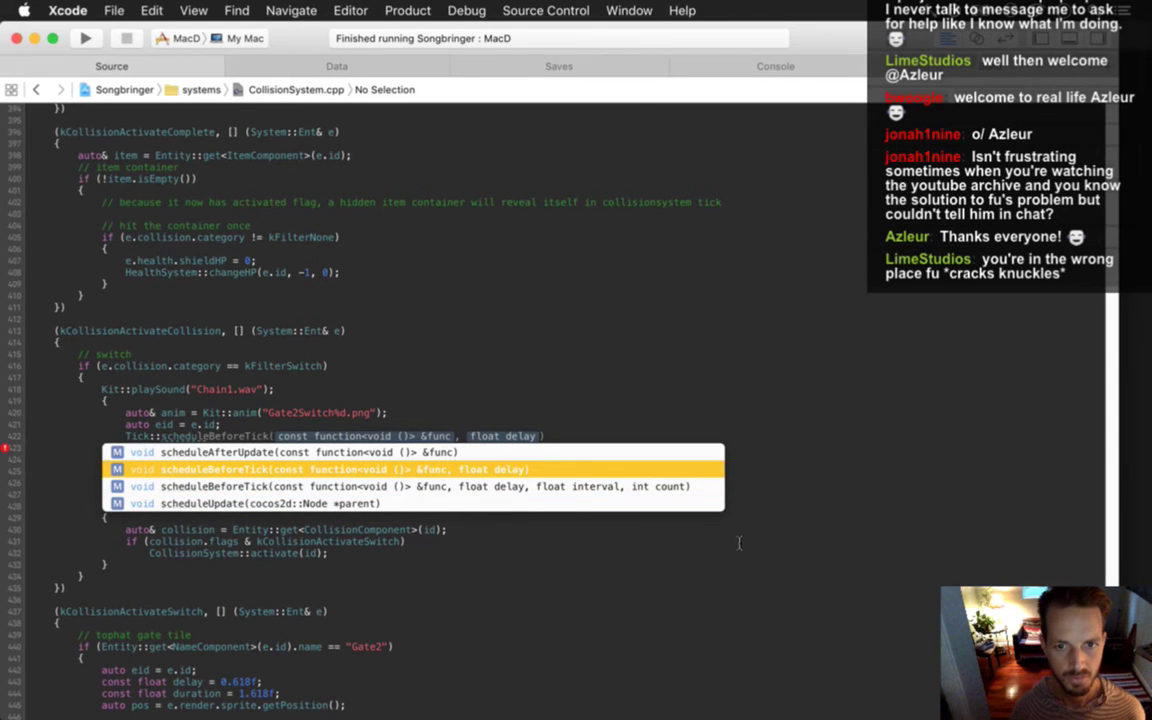
pyautogui.press('Return')
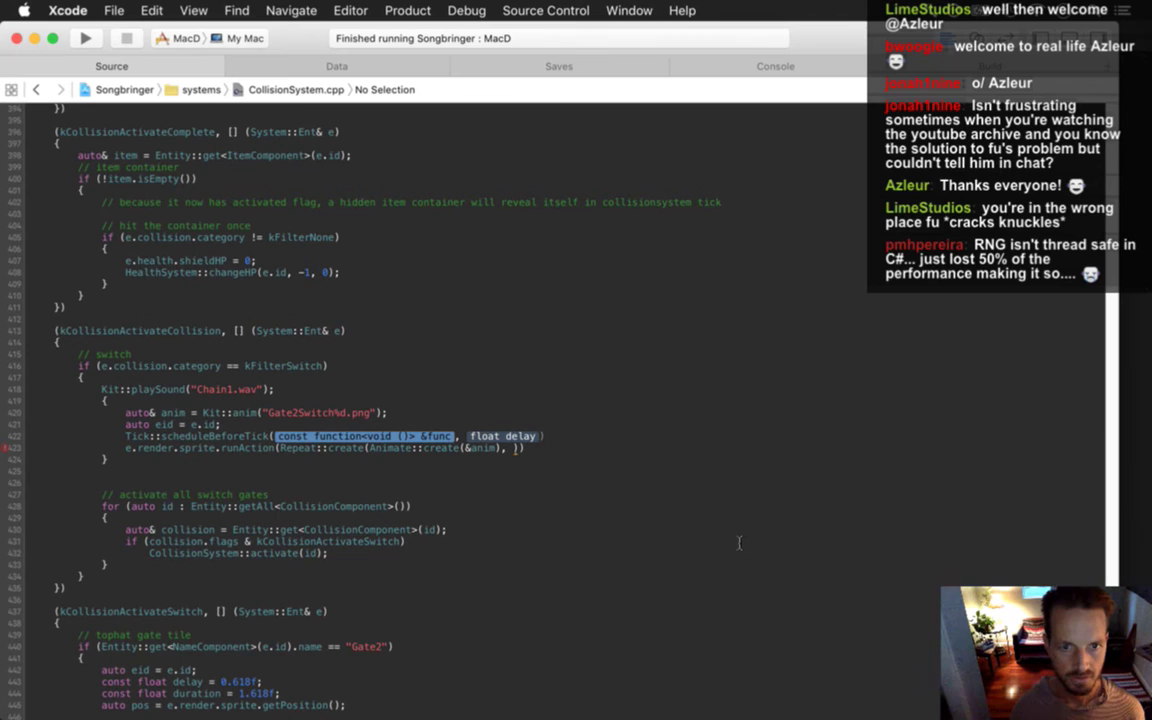
# Fill the scheduleBeforeTick call with an empty [eid] lambda body and a delay of 0.618f.
pyautogui.write('[eid]')
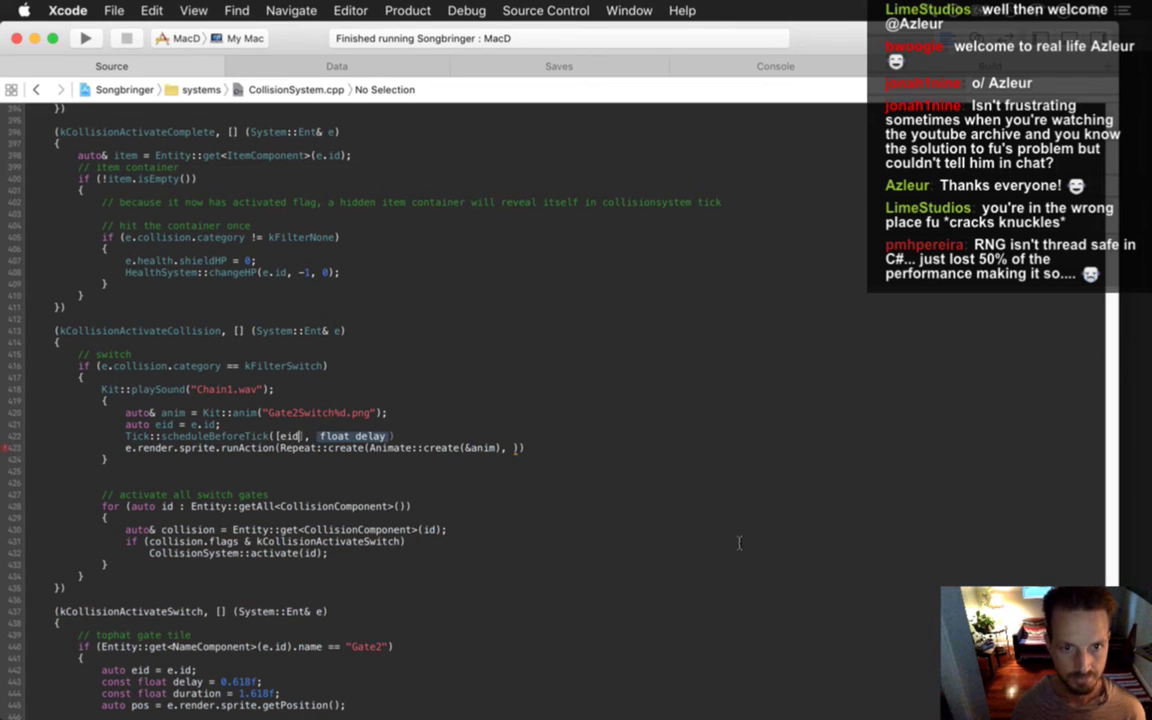
pyautogui.press('Return')
pyautogui.write('{')
pyautogui.press('Return')
pyautogui.write('},')
pyautogui.press('Tab')
pyautogui.press('BackSpace')
pyautogui.write('0.')
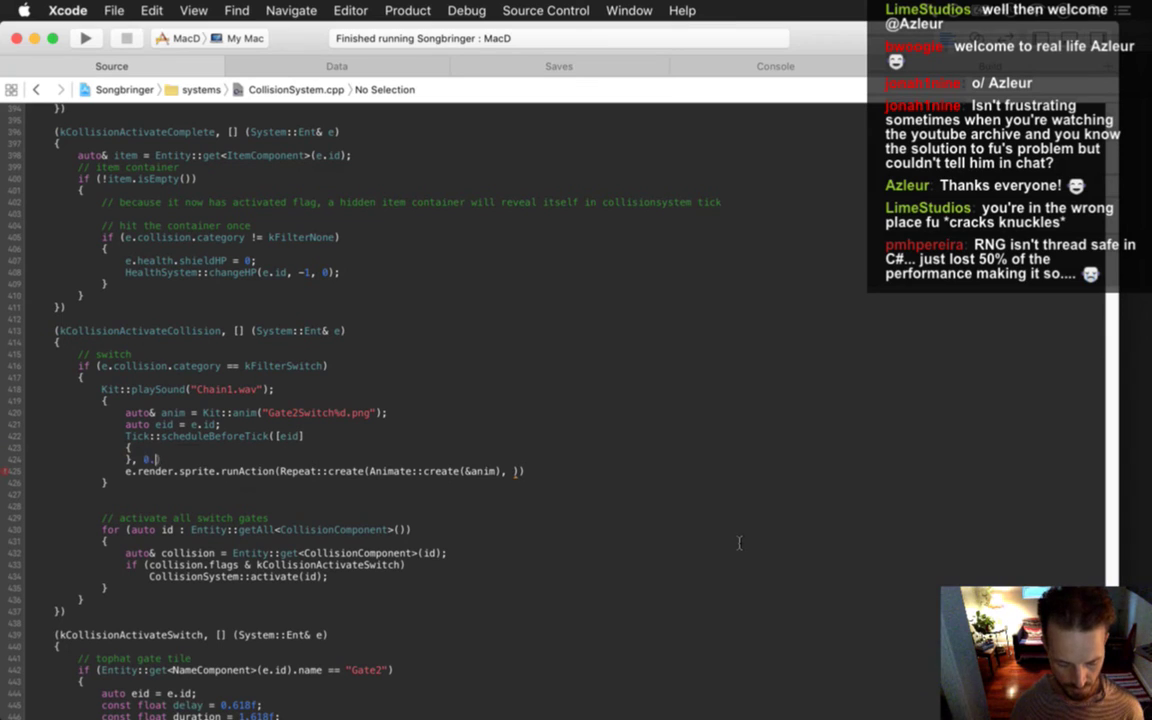
pyautogui.write('618f);')
# Move the e.render.sprite.runAction line inside the braces of the new [eid] lambda.
pyautogui.press('Down')
pyautogui.press('super+Left')
pyautogui.hotkey('shift', 'Down')
pyautogui.press('super+x')
pyautogui.press('Up')
pyautogui.press('super+v')
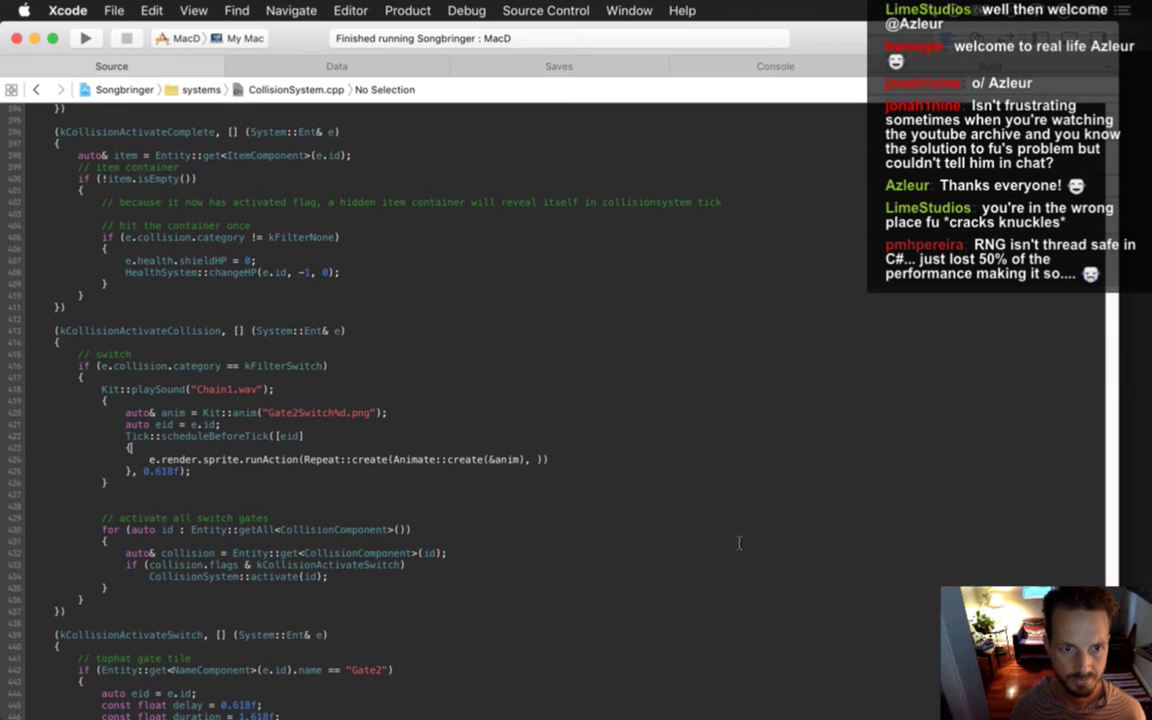
# Declare System::Ent f(eid); as the first line of the lambda, above the runAction call.
pyautogui.press('Return')
pyautogui.press('Up')
pyautogui.write('system')
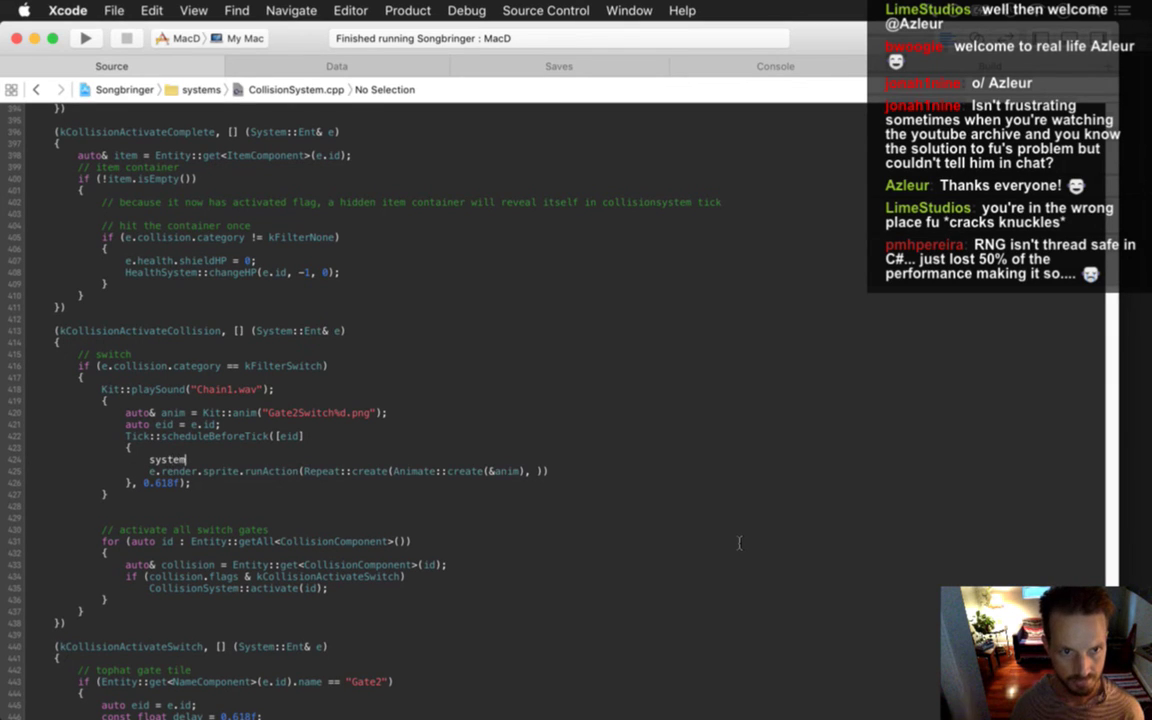
pyautogui.hotkey('alt', 'BackSpace')
pyautogui.write('System')
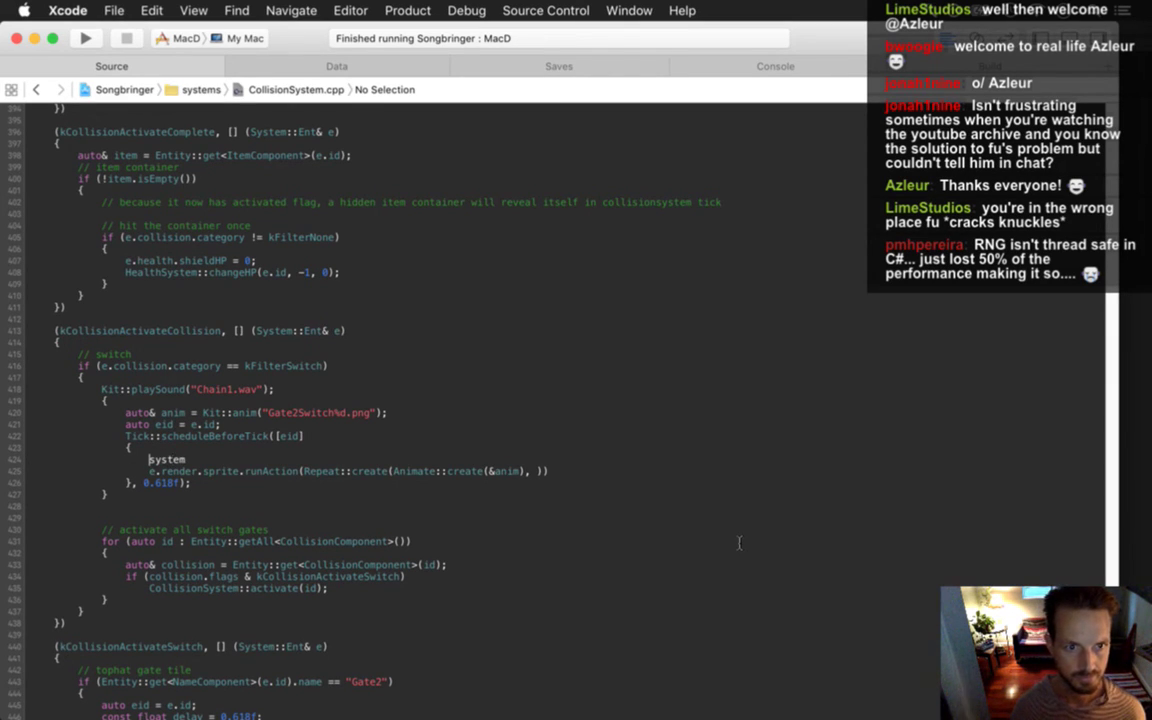
pyautogui.write('::')
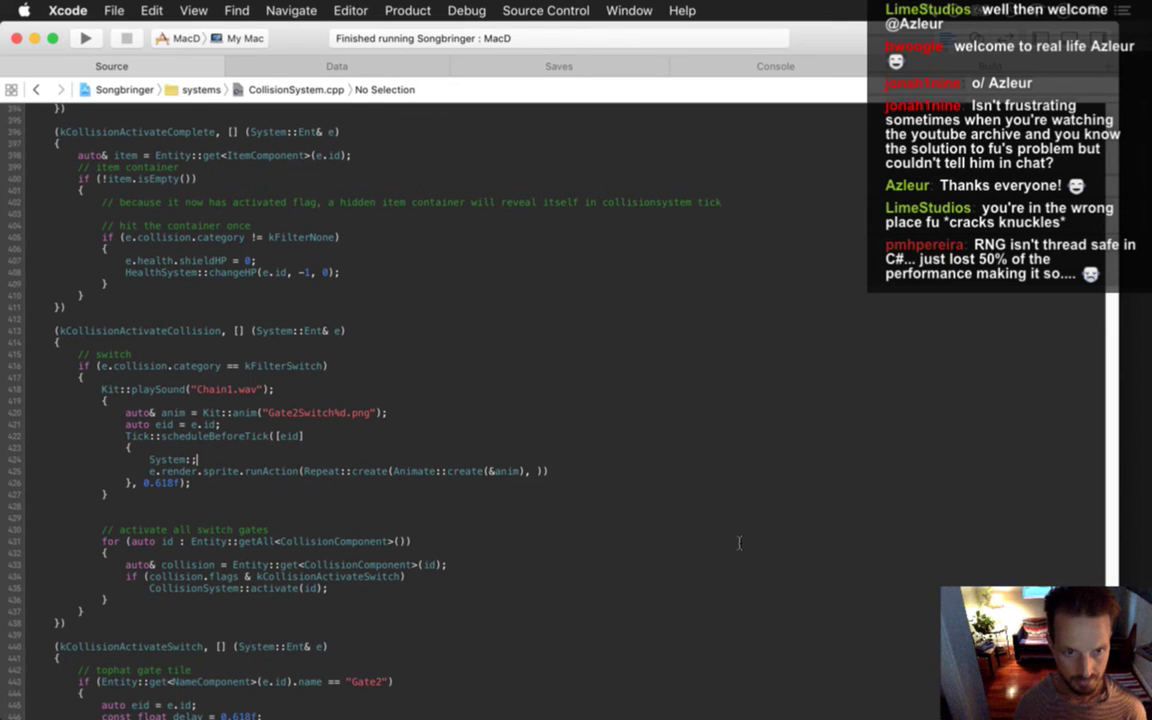
pyautogui.write('Ent')
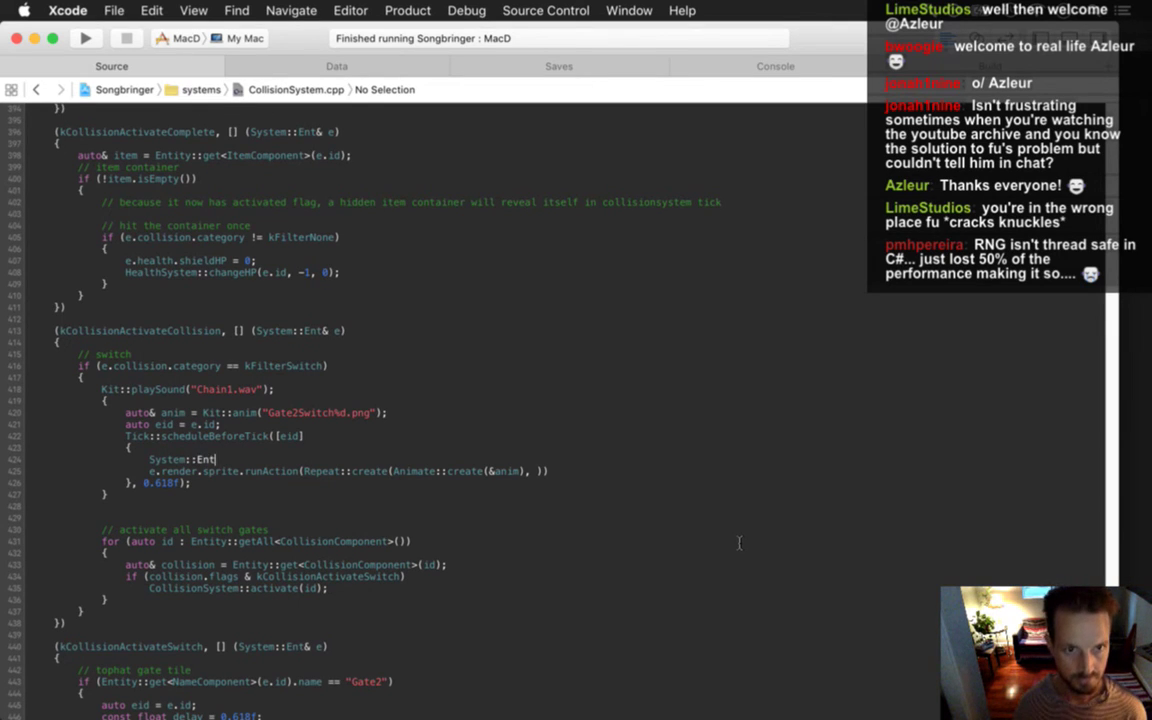
pyautogui.write(' f(eid);')
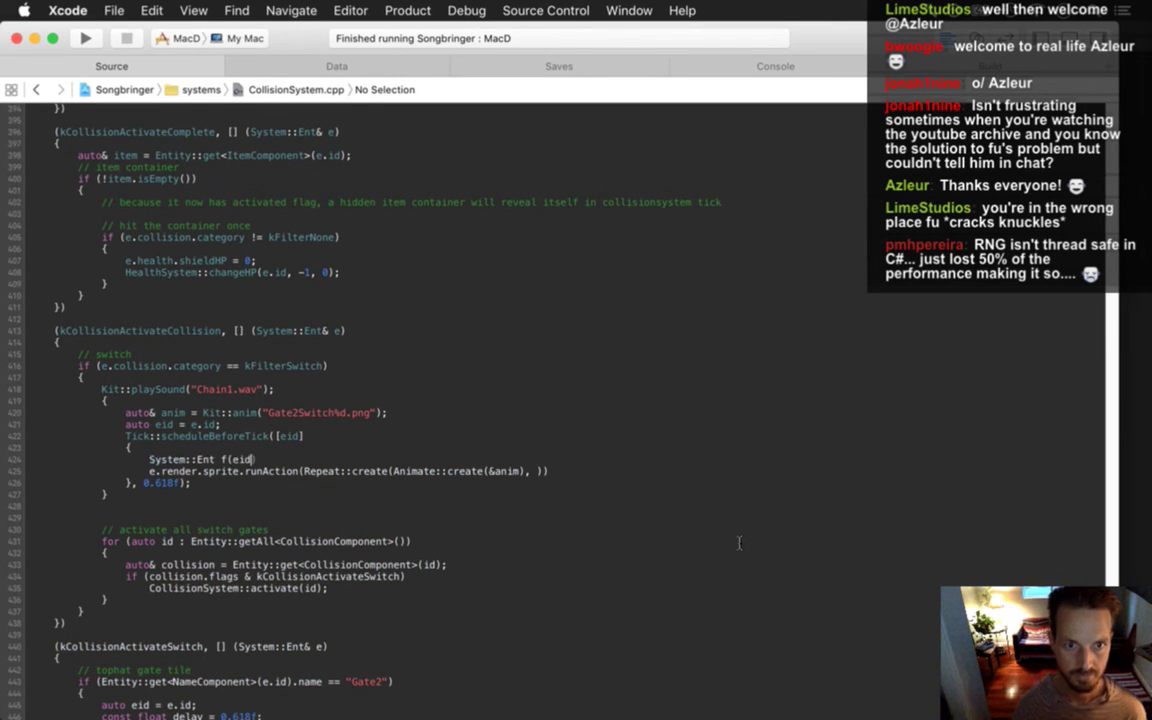
# Change e to f in the runAction line so the call reads f.render.sprite.runAction.
pyautogui.press('Down')
pyautogui.press('super+Left')
pyautogui.press('Right')
pyautogui.press('Right')
pyautogui.press('Right')
pyautogui.press('Right')
pyautogui.press('Right')
pyautogui.press('Right')
pyautogui.press('Right')
pyautogui.press('Right')
pyautogui.press('Right')
pyautogui.press('Right')
pyautogui.press('Right')
pyautogui.press('Right')
pyautogui.press('Right')
pyautogui.press('Right')
pyautogui.press('Right')
pyautogui.press('Right')
pyautogui.press('Right')
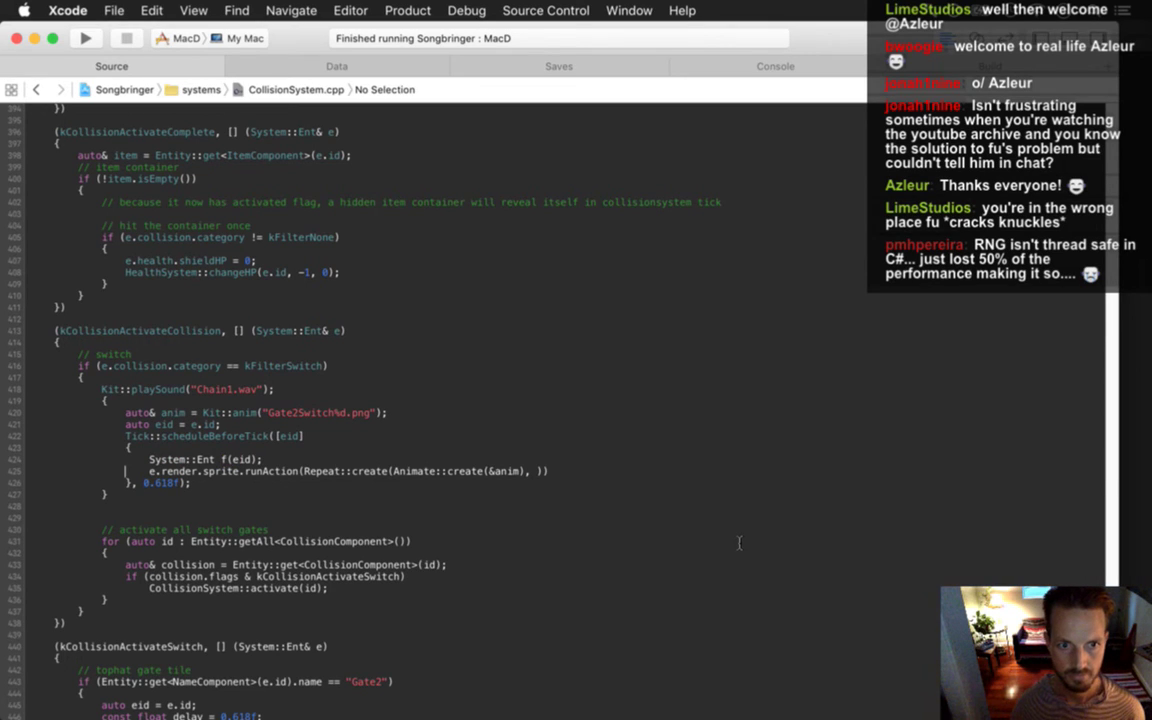
pyautogui.press('BackSpace')
pyautogui.write('f')
# Move the Gate2Switch anim declaration into the lambda, between System::Ent f(eid); and the runAction call.
pyautogui.press('Up')
pyautogui.press('Up')
pyautogui.press('Up')
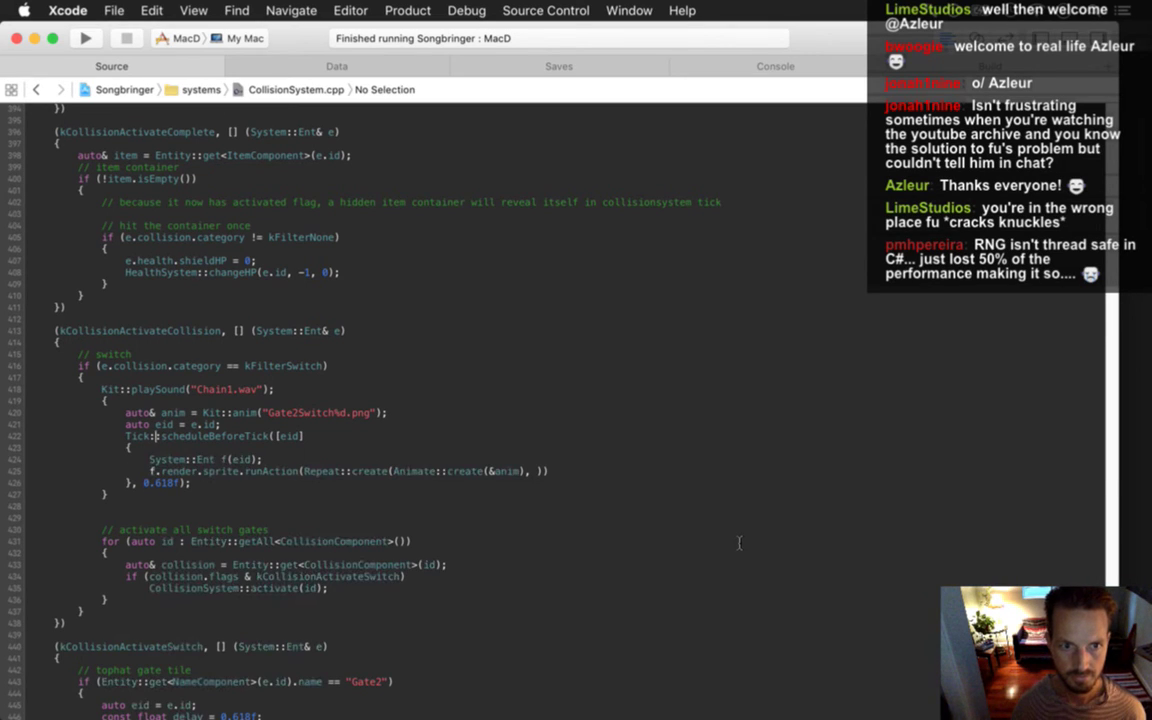
pyautogui.press('alt+super+]')
pyautogui.press('alt+super+]')
pyautogui.press('alt+super+]')
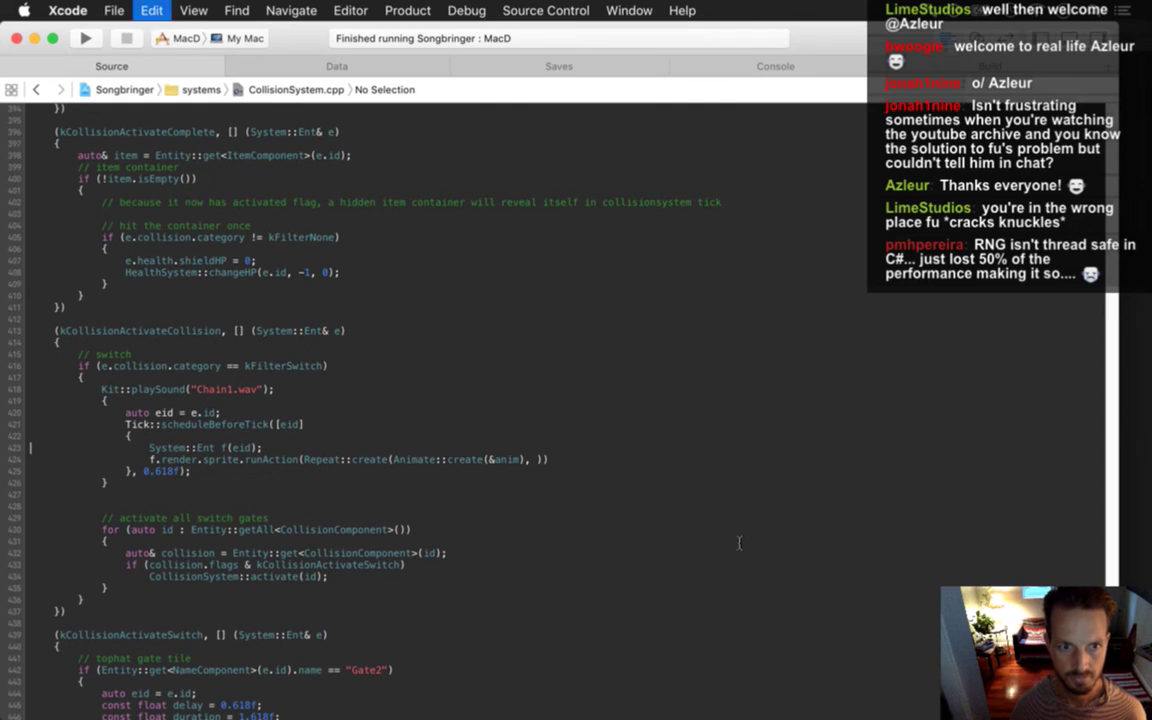
pyautogui.press('alt+super+]')
# Examine the delay, duration and scheduleBeforeTick code in the Gate2 branch of kCollisionActivateSwitch, returning to the empty Repeat count argument.
pyautogui.press('Up')
pyautogui.press('super+Right')
pyautogui.press('Left')
pyautogui.press('Left')
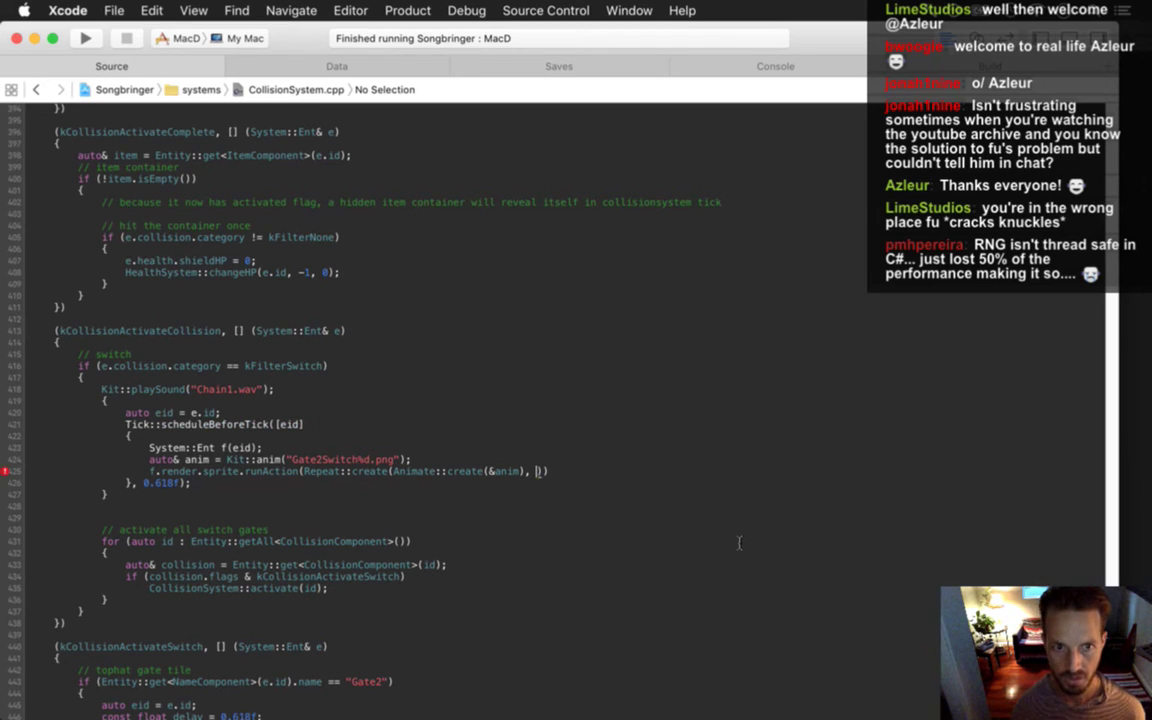
pyautogui.press('Down')
pyautogui.press('Down')
pyautogui.press('Down')
pyautogui.press('Down')
pyautogui.press('Down')
pyautogui.press('Down')
pyautogui.press('Down')
pyautogui.press('Down')
pyautogui.press('Down')
pyautogui.press('Down')
pyautogui.press('Down')
pyautogui.press('Down')
pyautogui.press('Down')
pyautogui.press('Down')
pyautogui.press('Down')
pyautogui.press('Down')
pyautogui.press('Down')
pyautogui.press('Down')
pyautogui.press('Down')
pyautogui.press('Down')
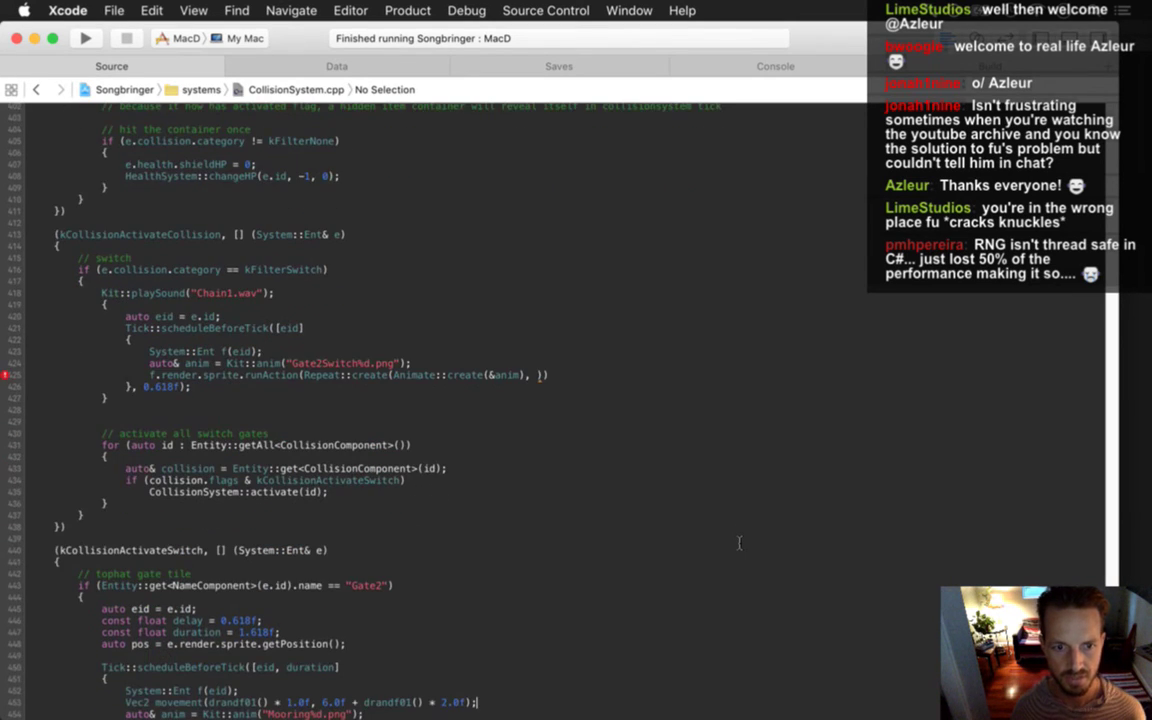
pyautogui.press('Up')
pyautogui.press('Up')
pyautogui.press('Up')
pyautogui.press('Up')
pyautogui.press('Up')
pyautogui.press('Up')
pyautogui.press('Up')
pyautogui.press('Up')
pyautogui.press('Up')
pyautogui.press('Up')
pyautogui.press('Up')
pyautogui.press('Up')
pyautogui.press('Up')
pyautogui.press('Up')
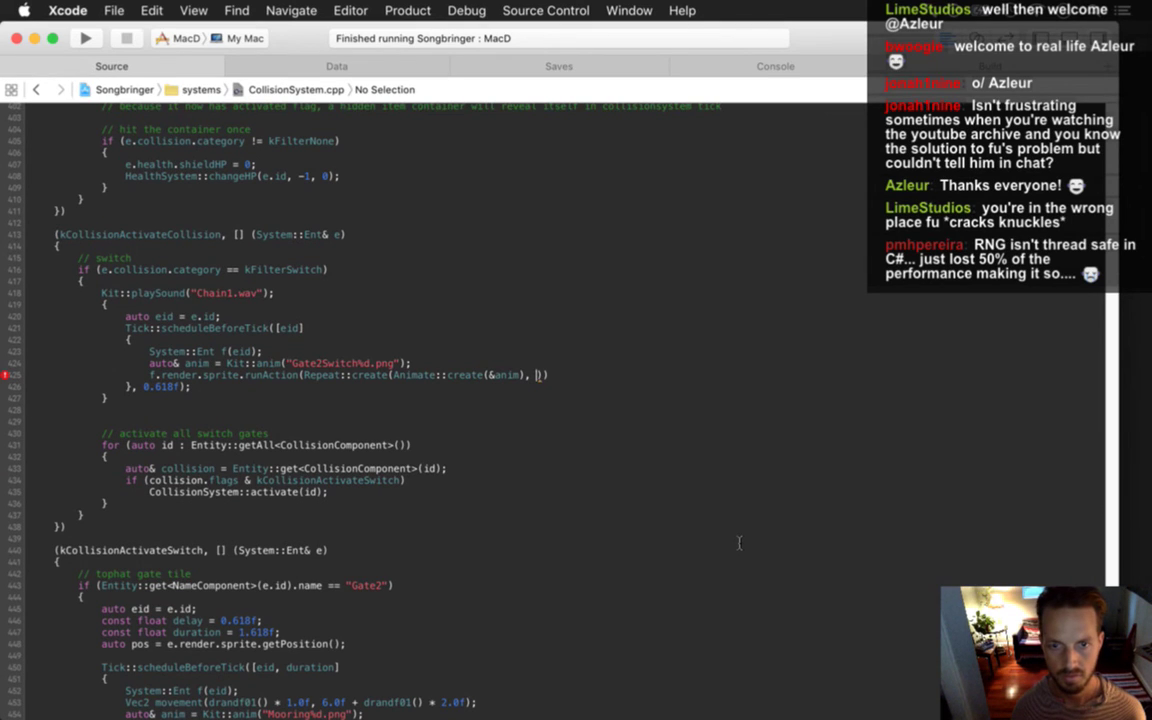
# Set the Repeat count to 3, end the runAction statement with a semicolon, and remove the extra blank line above the switch gates comment.
pyautogui.write('3)')
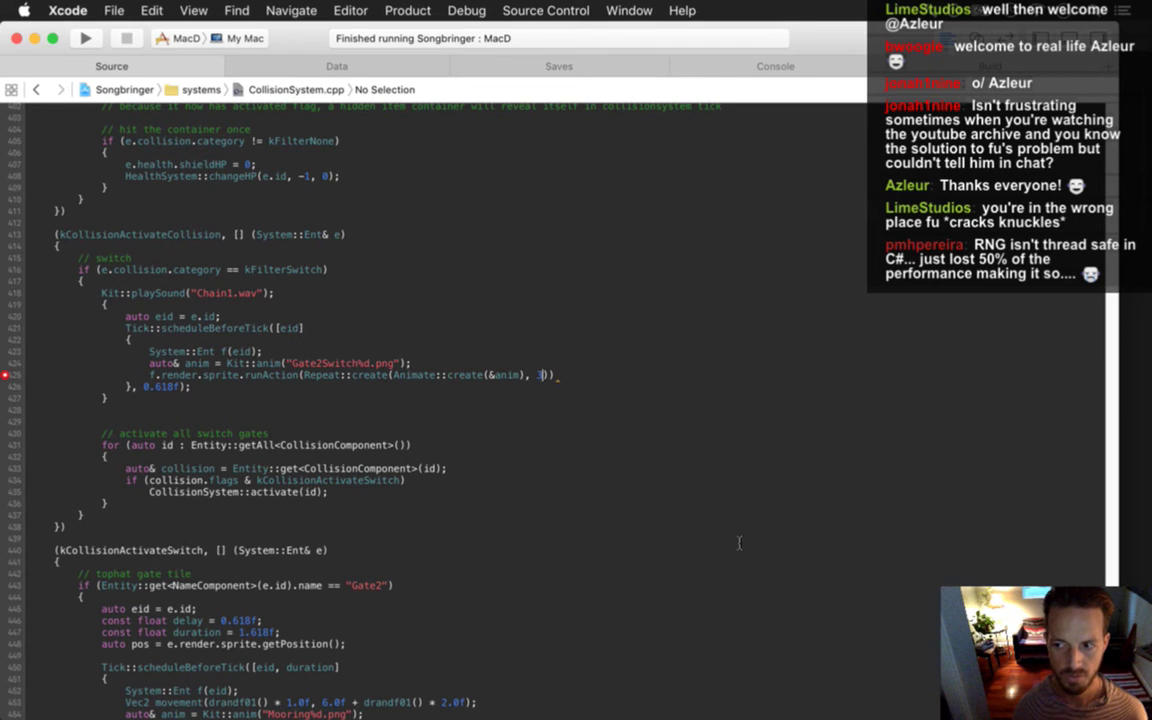
pyautogui.press('Right')
pyautogui.press('Right')
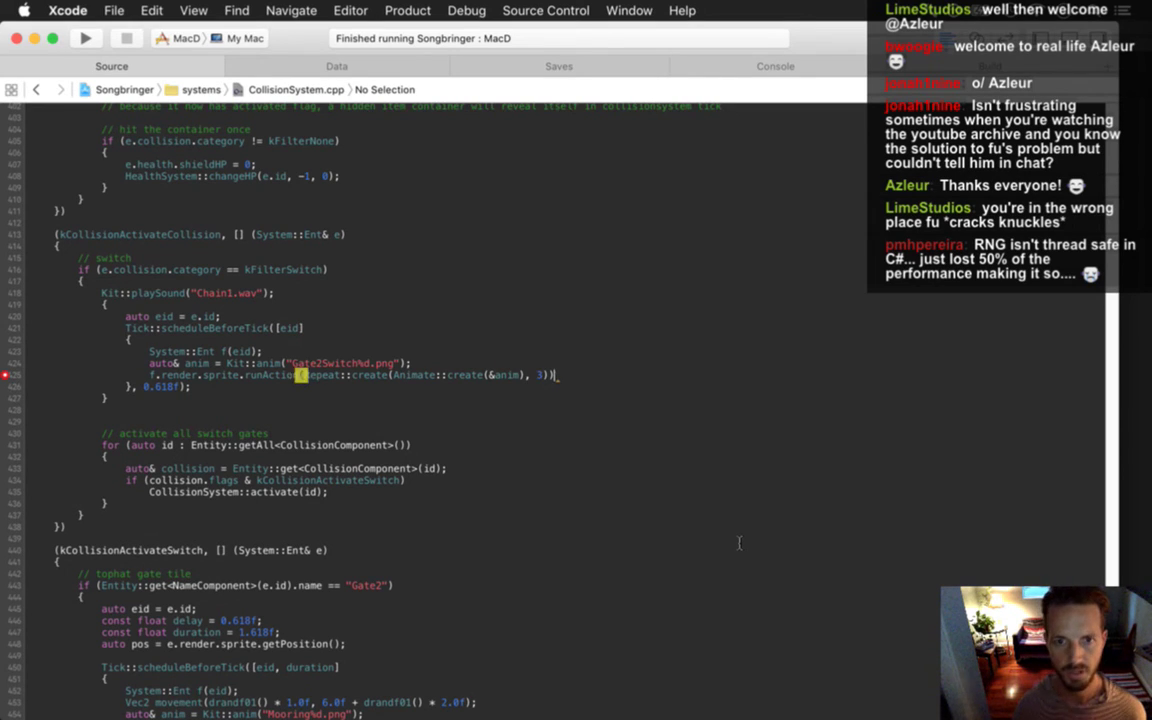
pyautogui.write(';')
pyautogui.press('Down')
pyautogui.press('Down')
pyautogui.press('Down')
pyautogui.press('Down')
pyautogui.press('BackSpace')
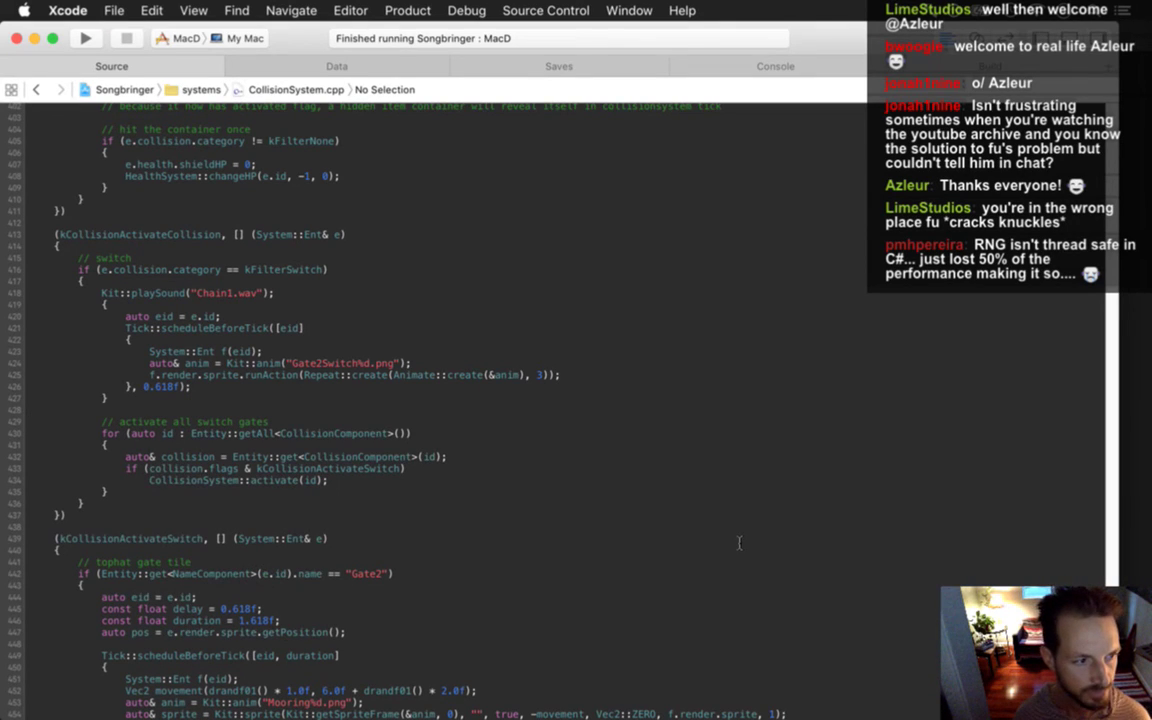
# Run the game twice, moving the character near the gate switch each time to check its animation, and quit it.
pyautogui.press('super+r')
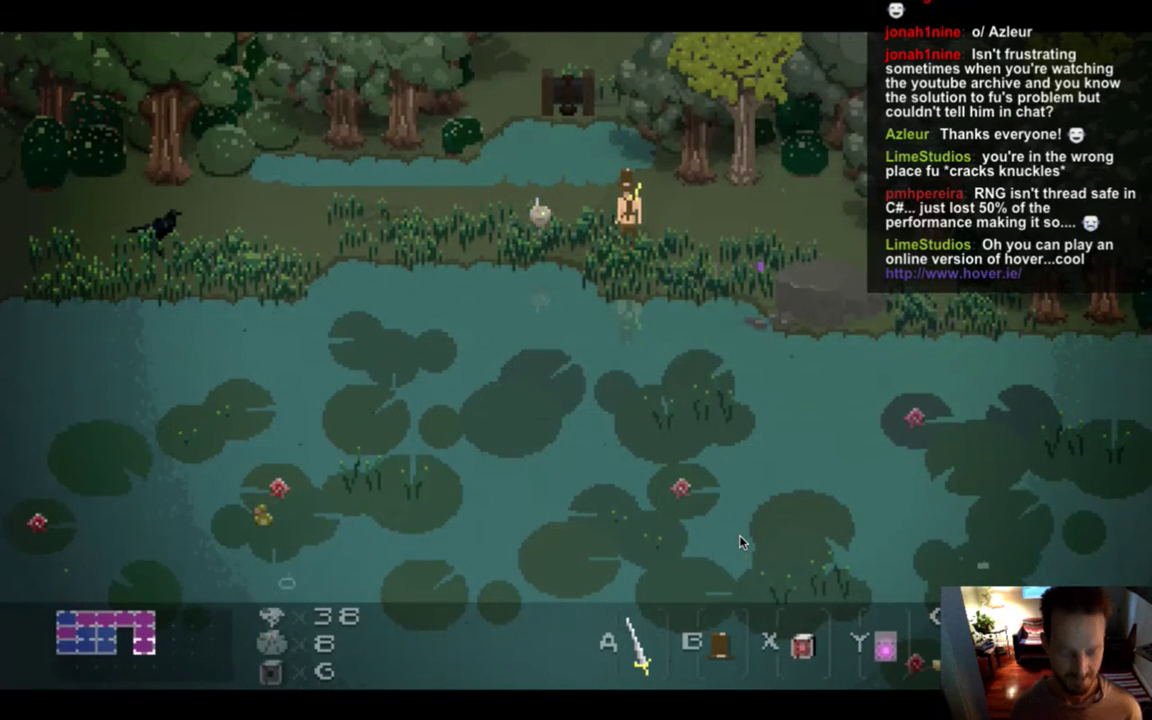
pyautogui.press('Left')
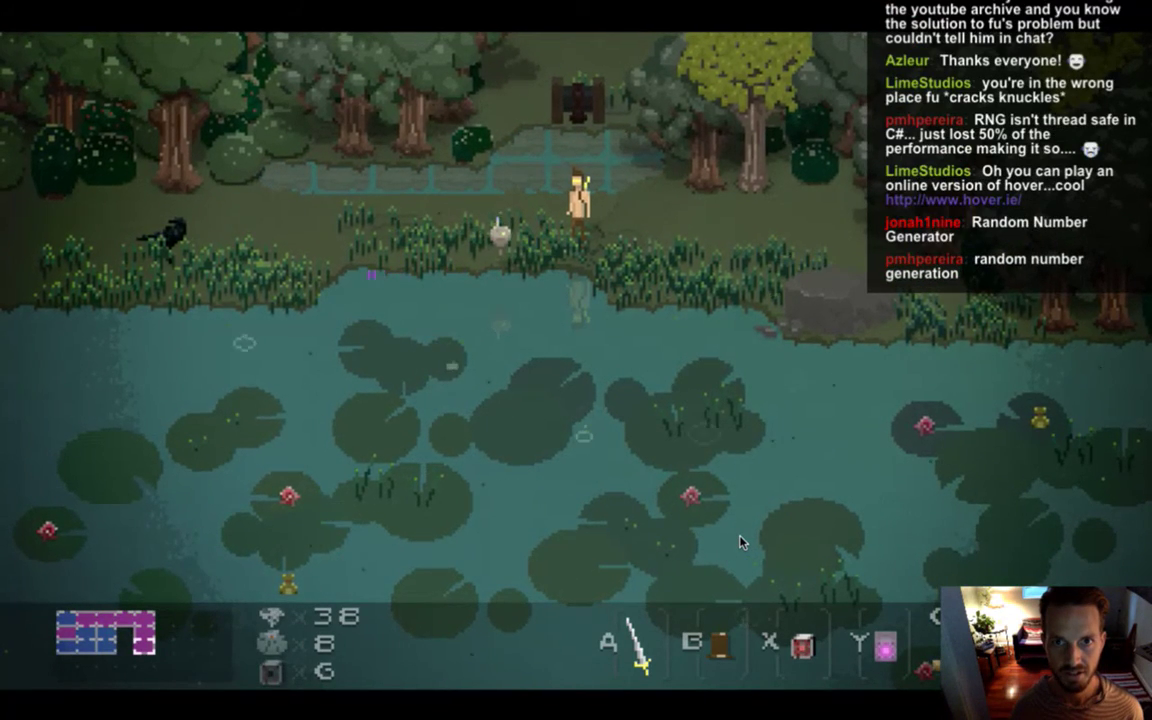
pyautogui.press('Right')
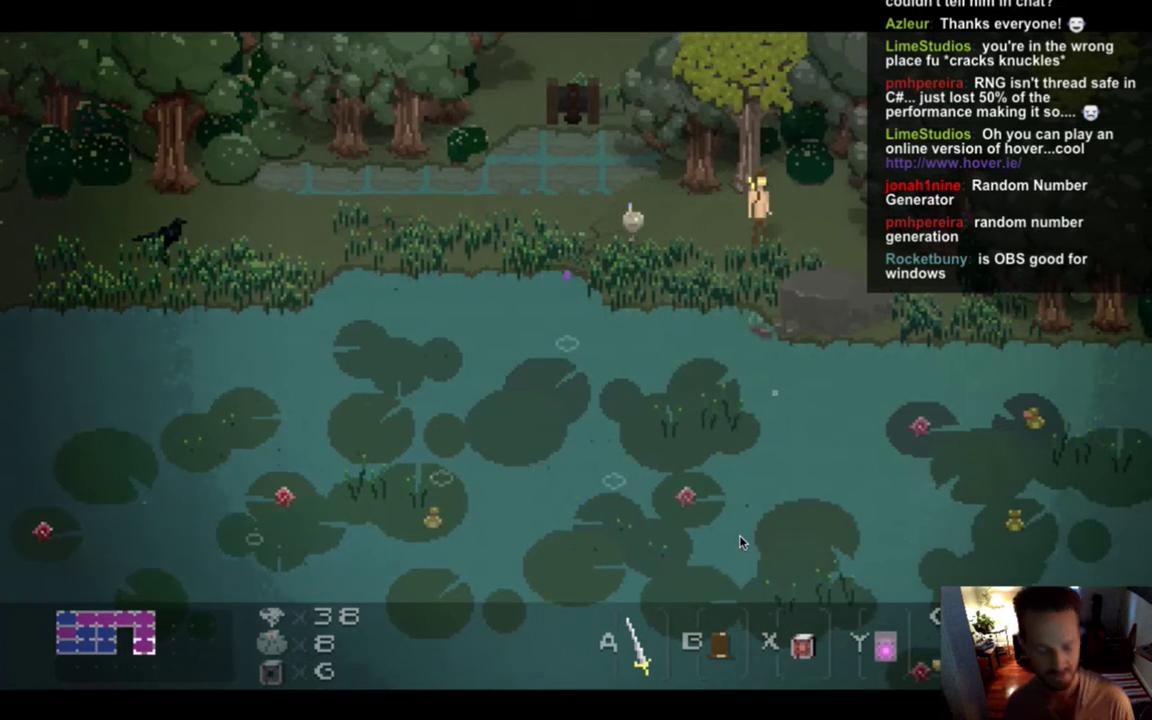
pyautogui.press('super+q')
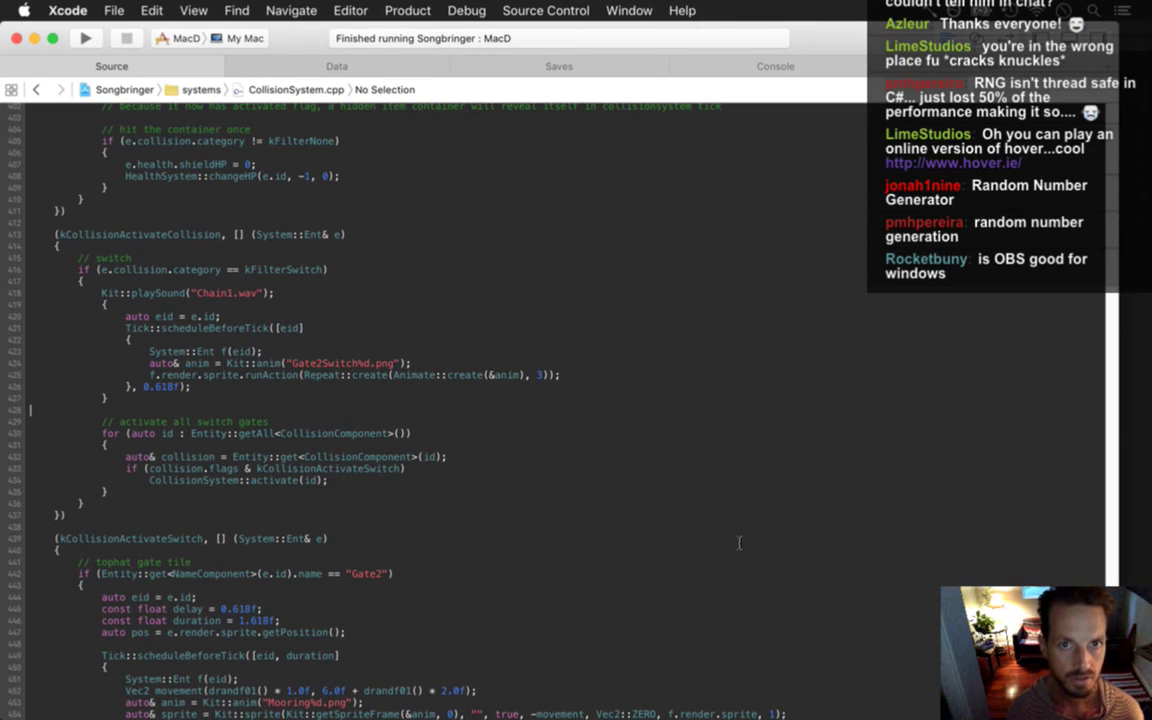
pyautogui.press('super+r')
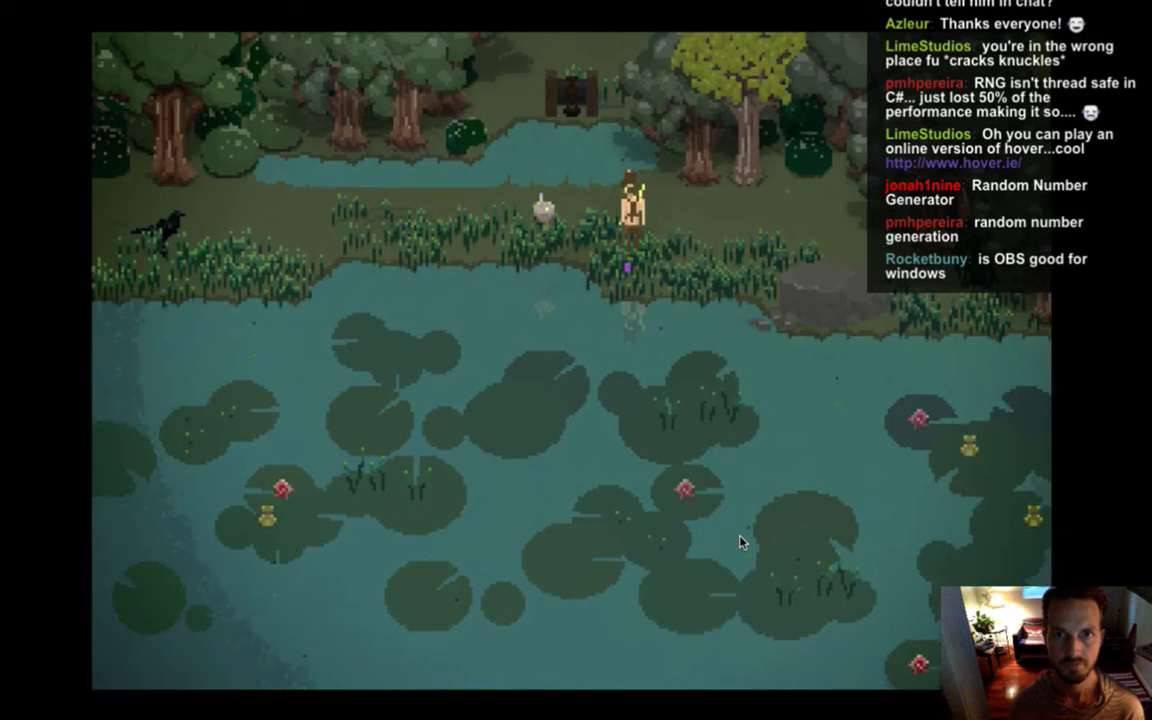
pyautogui.press('Left')
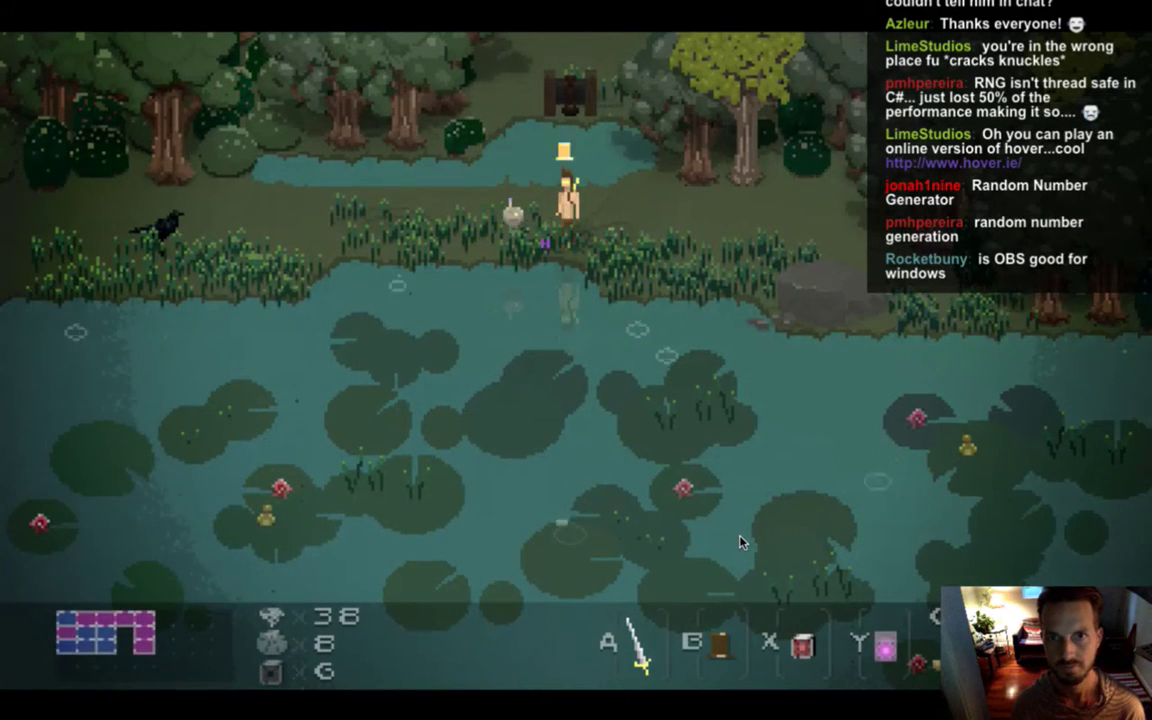
pyautogui.press('Right')
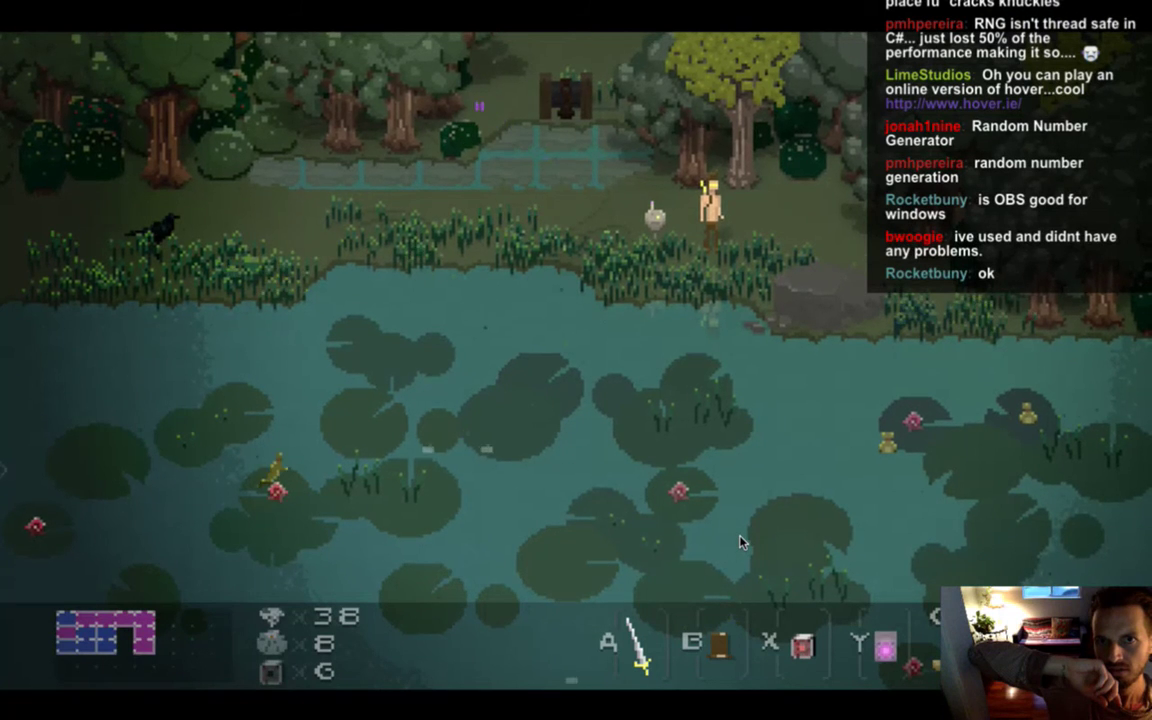
pyautogui.press('super+q')
# In Photoshop, add a Brightness/Contrast adjustment layer above the shadow layer with brightness set to 11.
pyautogui.press('super+Tab')
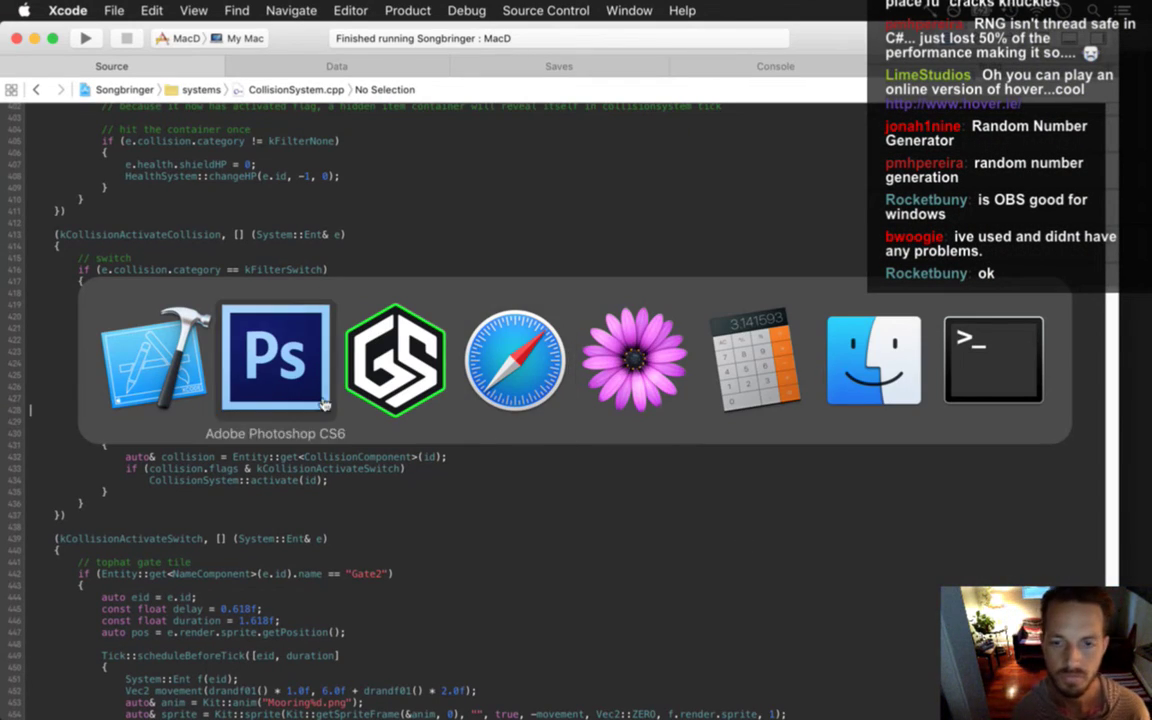
pyautogui.click(274, 366)
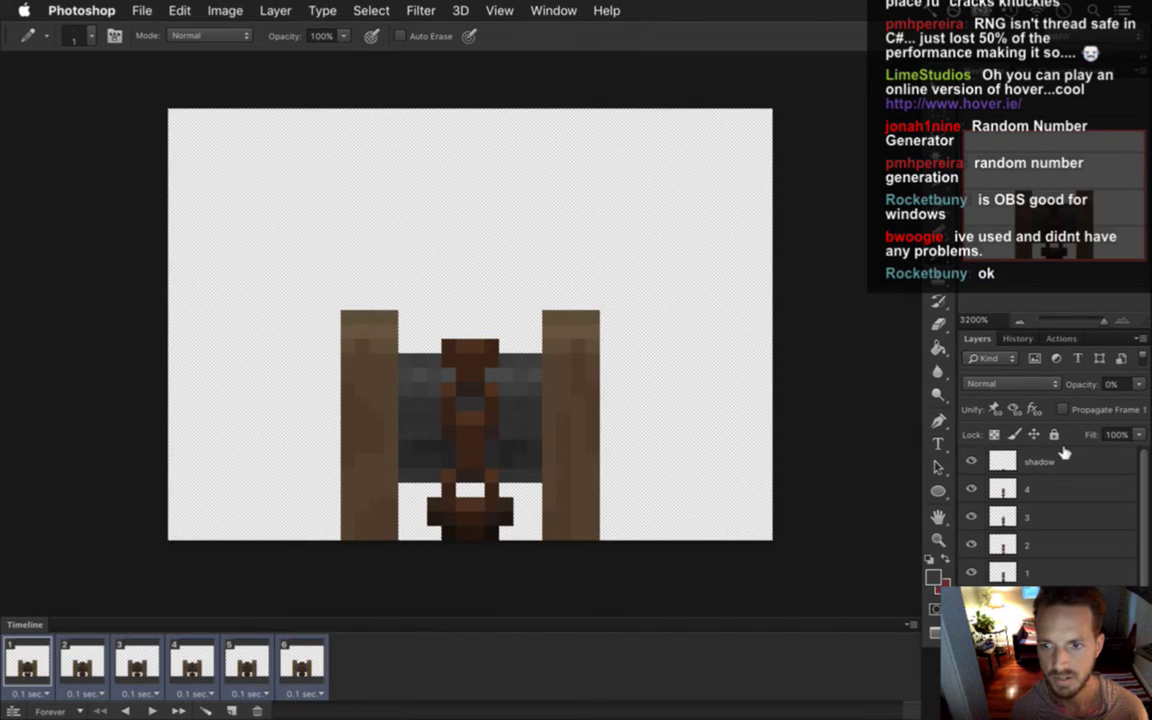
pyautogui.click(1076, 464)
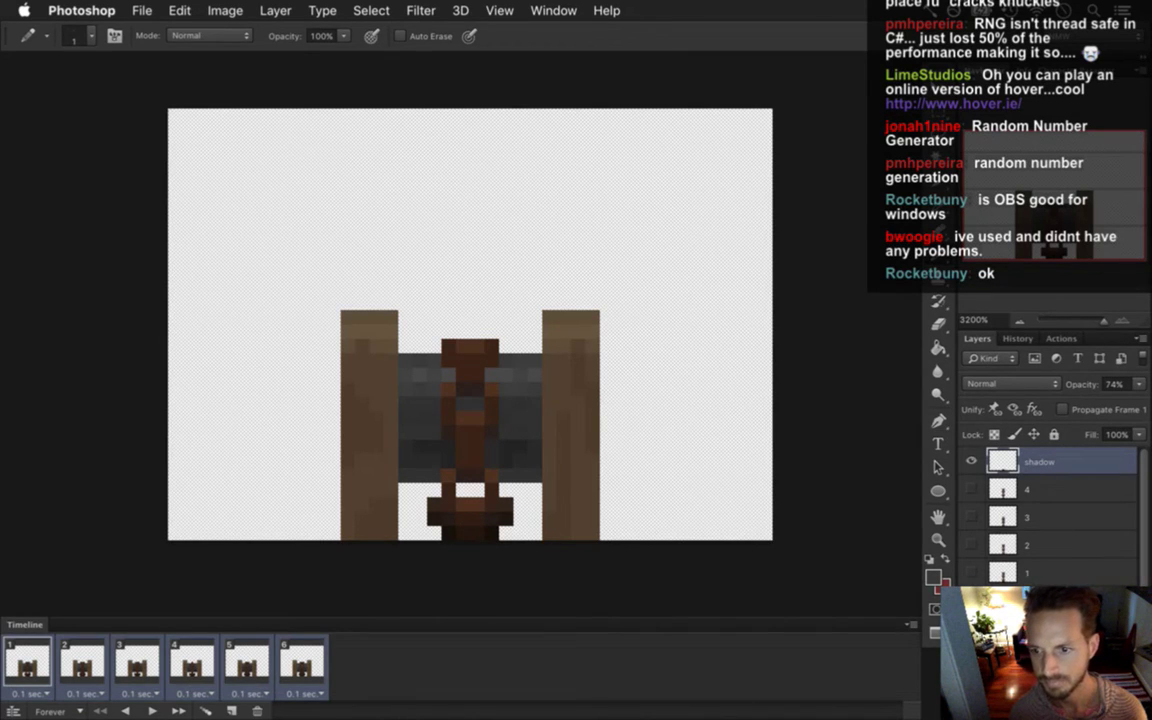
pyautogui.click(1045, 600)
pyautogui.click(965, 431)
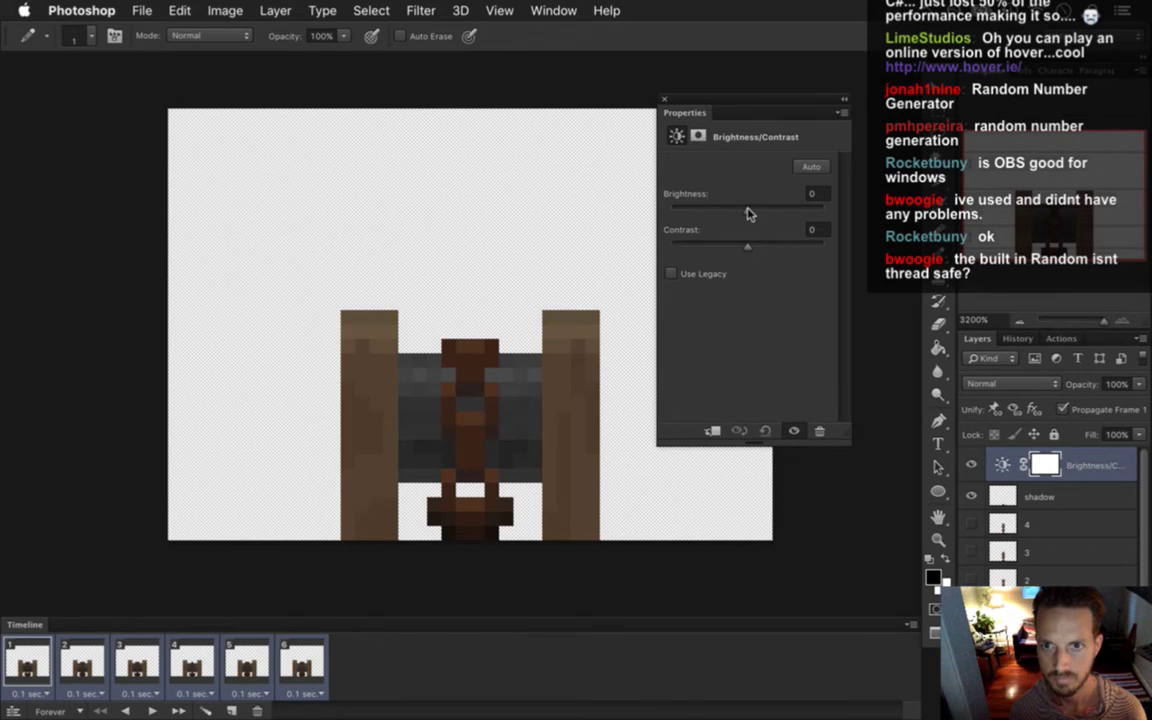
pyautogui.moveTo(748, 212); pyautogui.dragTo(753, 214)
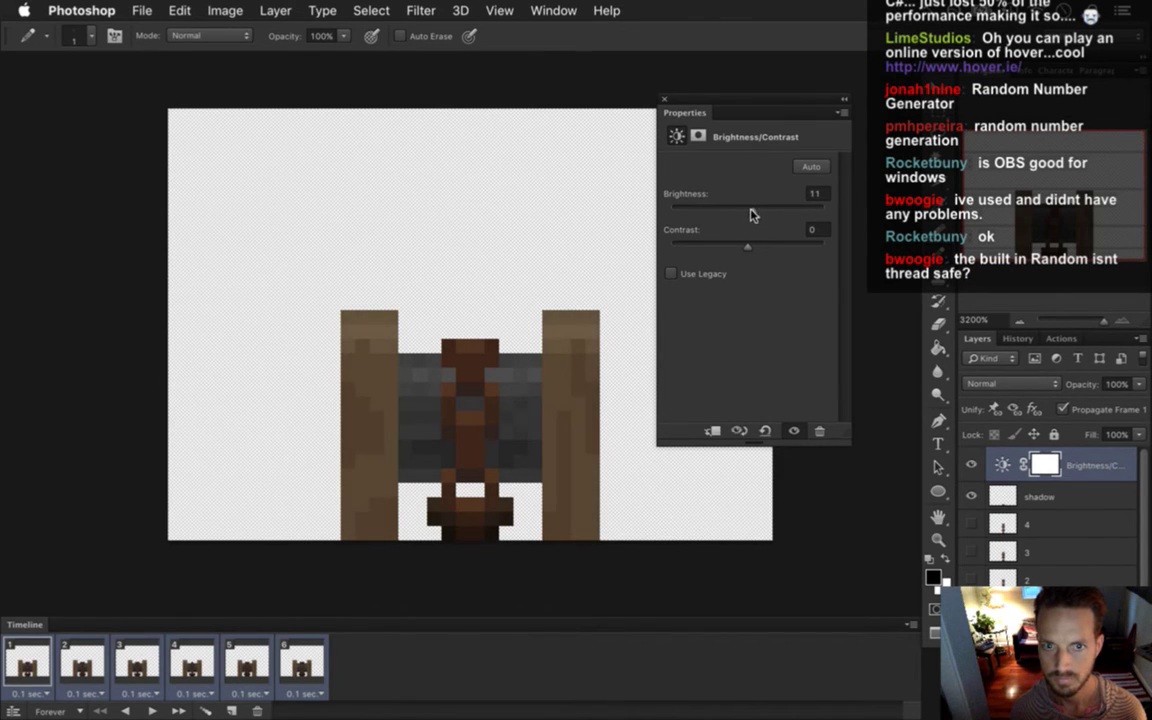
pyautogui.click(666, 101)
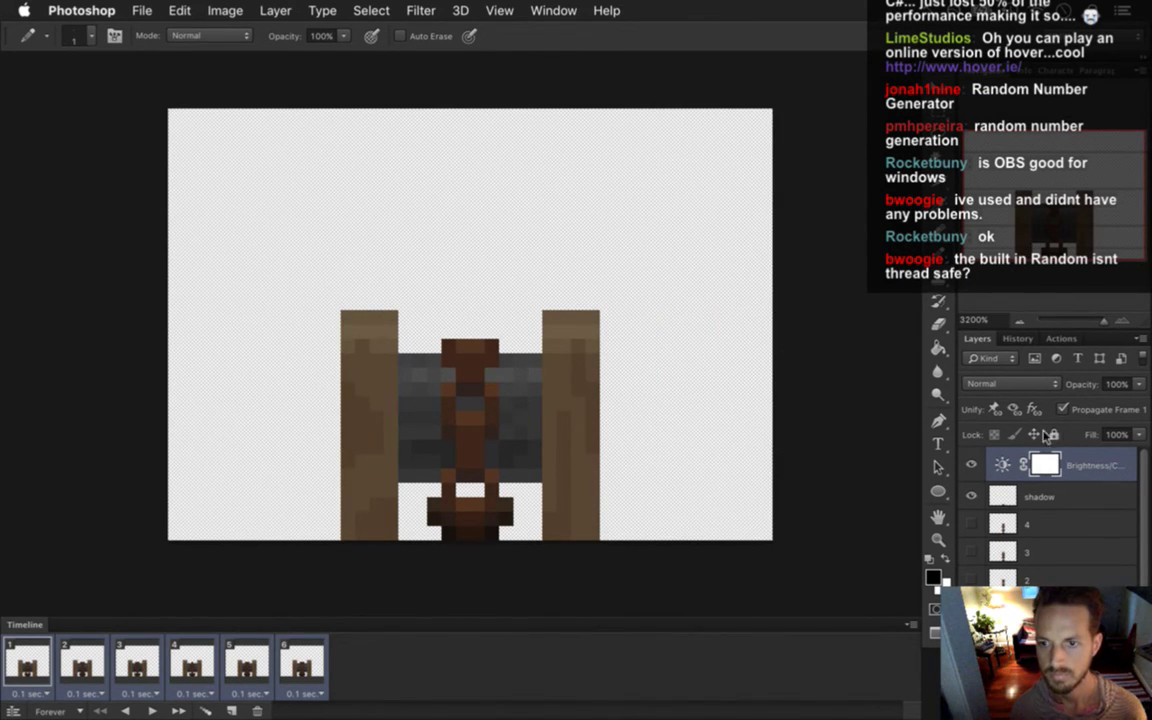
# Delete the mask of the Brightness/Contrast layer and render all frames as the PNG image sequence Gate2Switch.png, replacing the existing files.
pyautogui.rightClick(1043, 463)
pyautogui.click(935, 489)
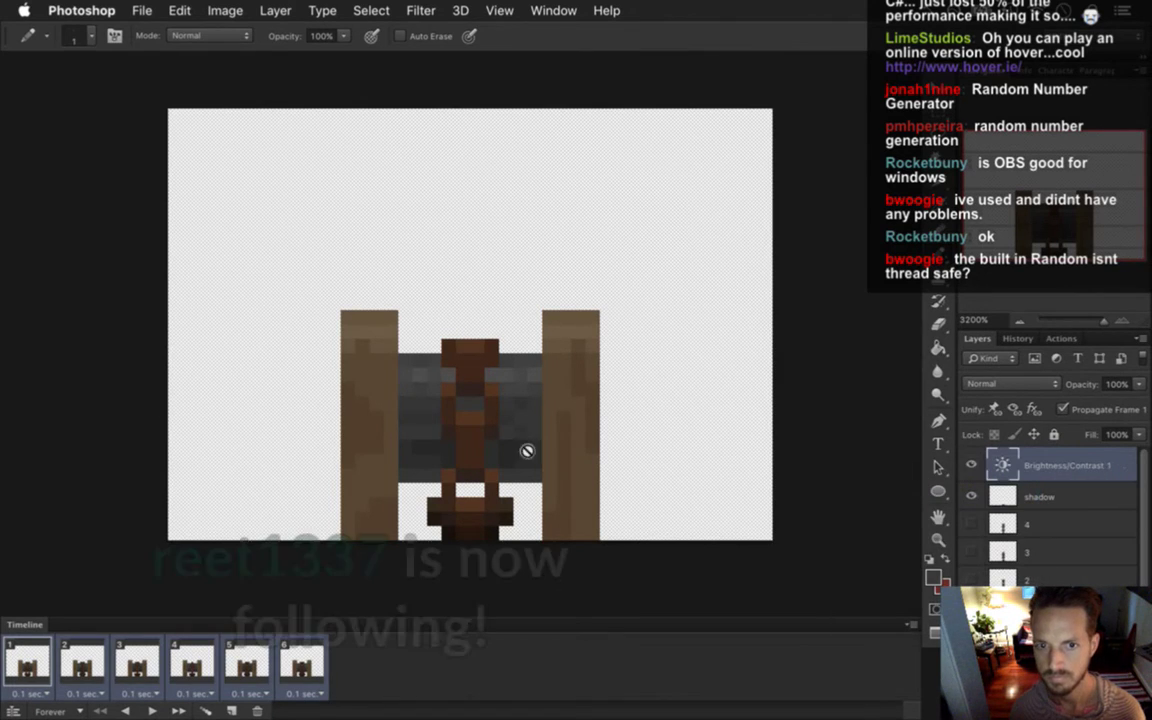
pyautogui.press('super+alt+shift+r')
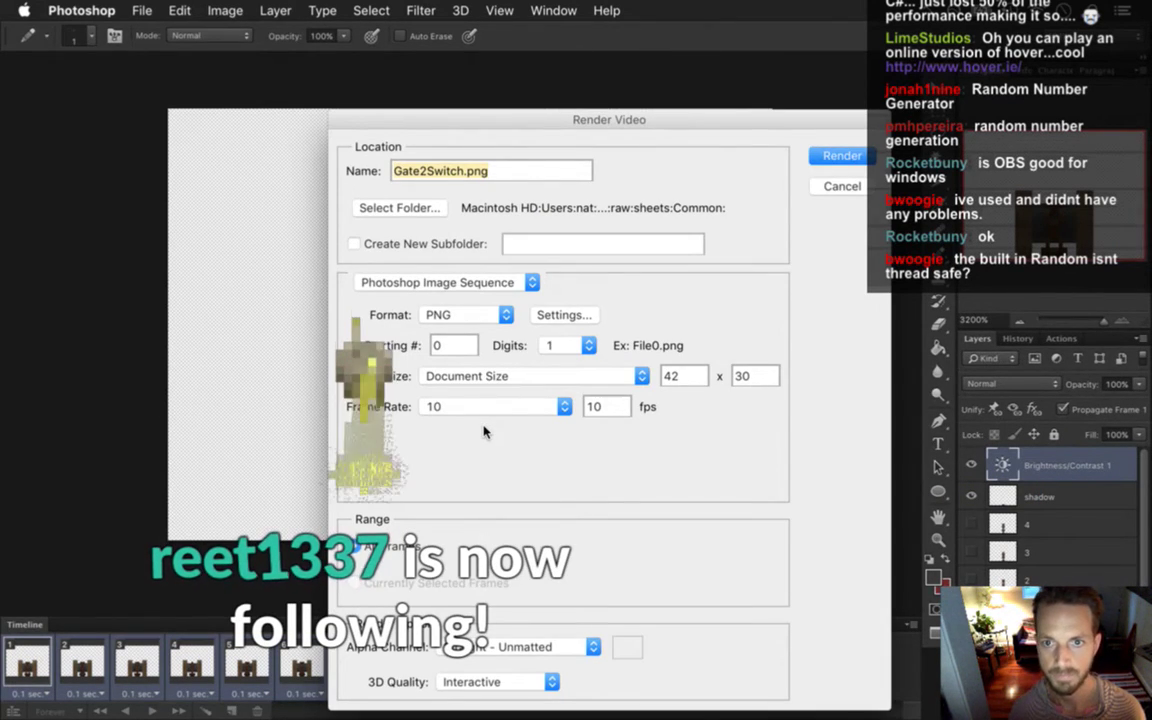
pyautogui.press('Return')
pyautogui.press('Return')
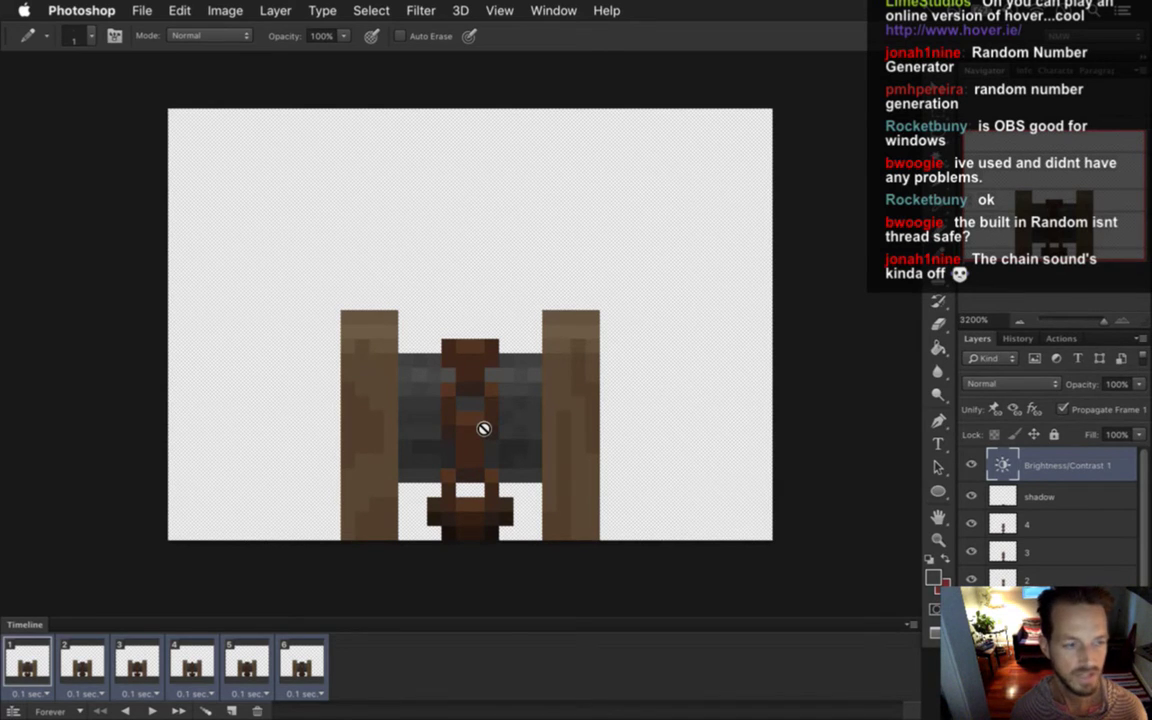
# Switch to Xcode, run the game, move the character near the gate switch to check the brightened sprite, and quit.
pyautogui.press('super+Tab')
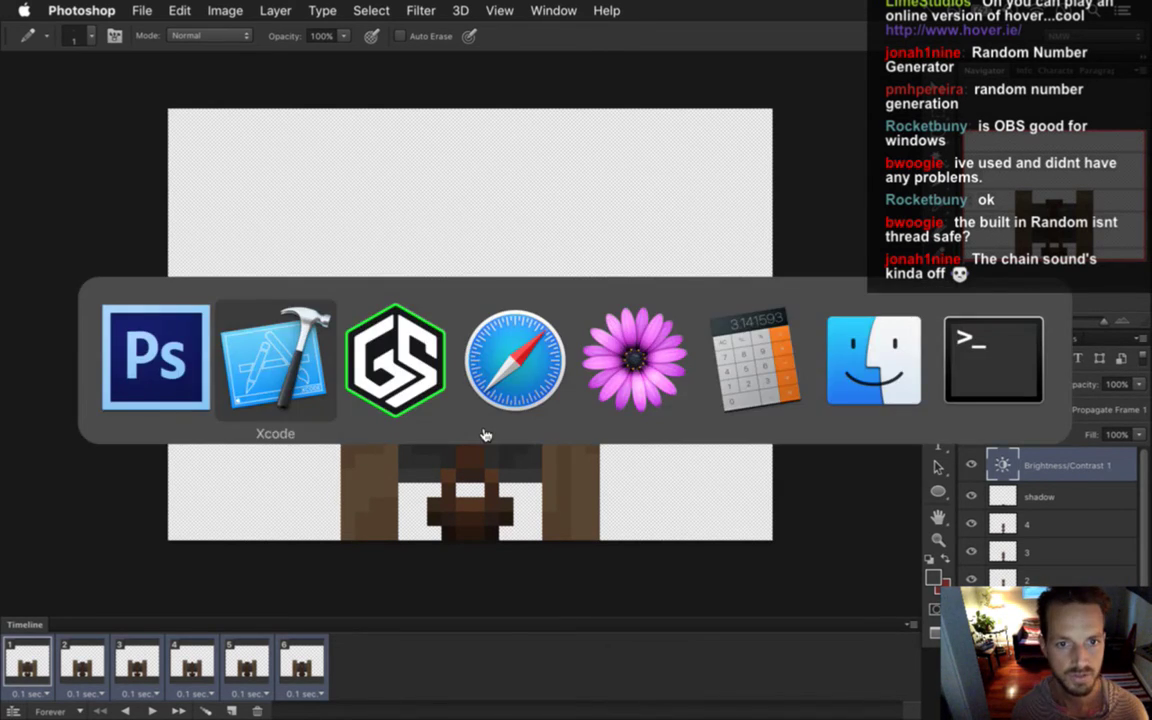
pyautogui.press('super+r')
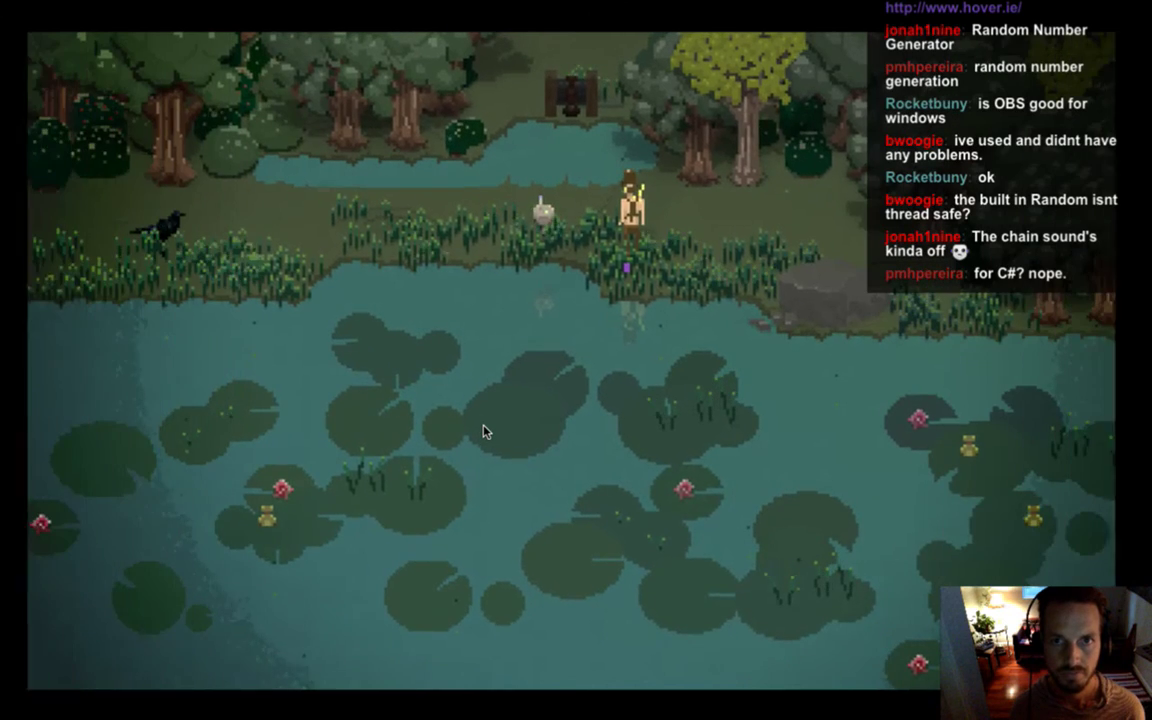
pyautogui.press('Down')
pyautogui.press('Right')
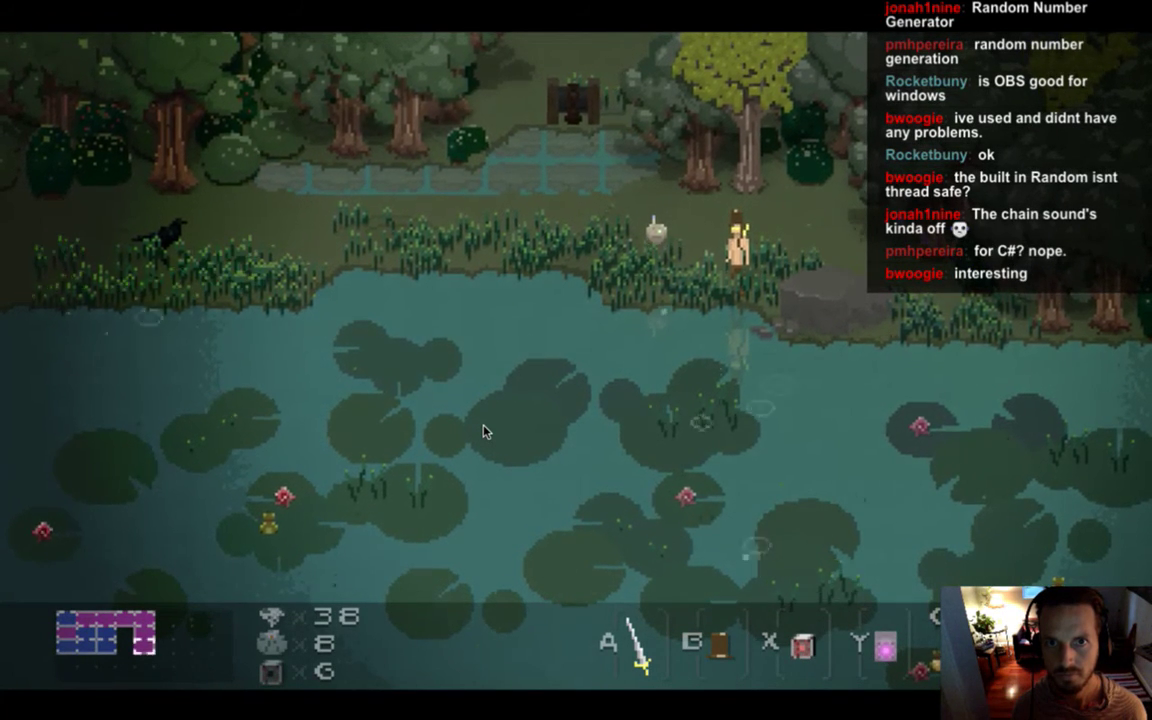
pyautogui.press('super+q')
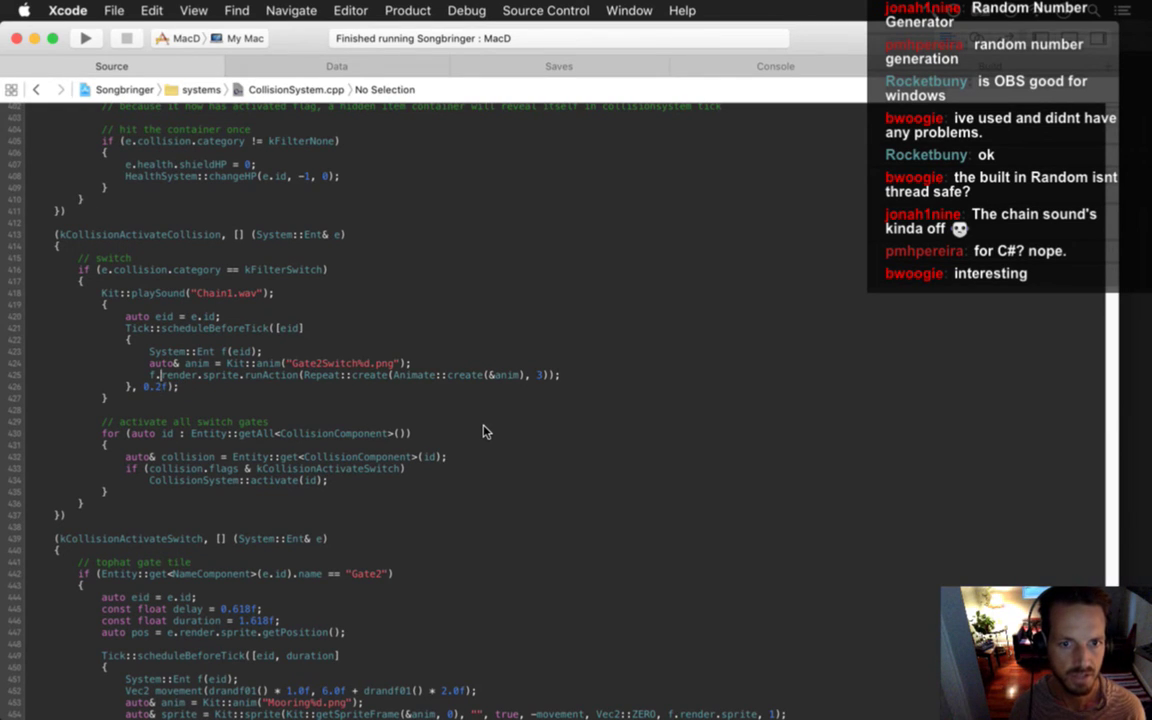
# Set the Repeat count of the Gate2Switch animation to 4 and run the game.
pyautogui.press('BackSpace')
pyautogui.write('4')
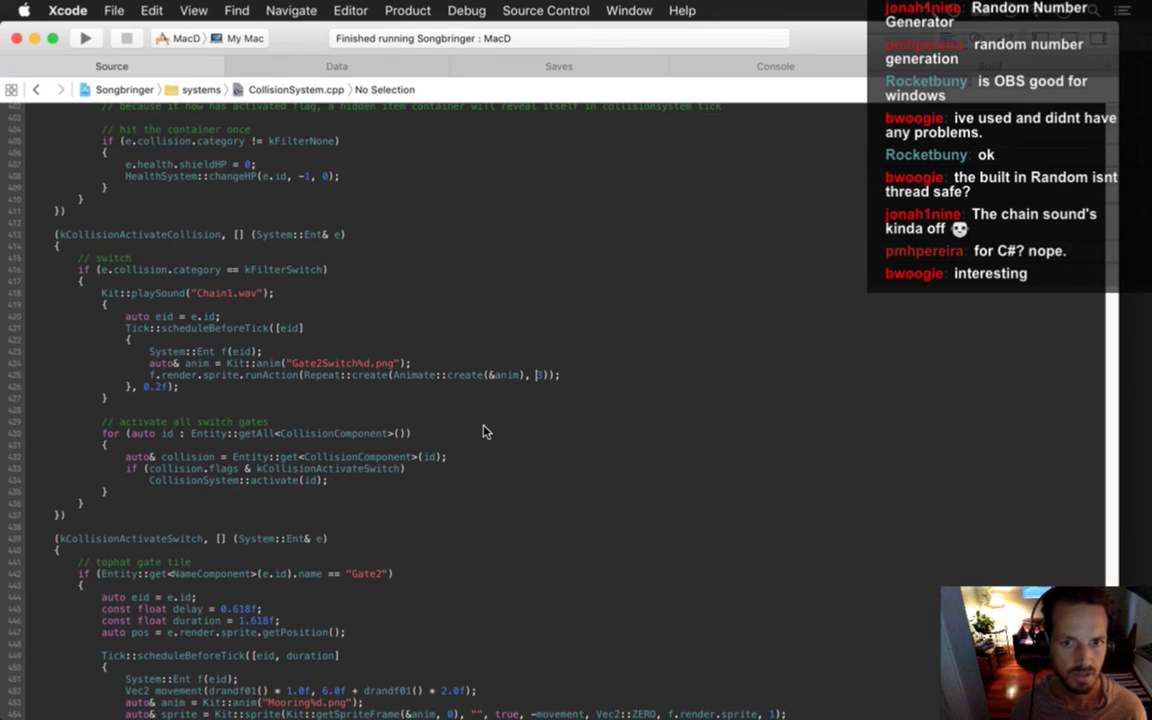
pyautogui.press('super+r')
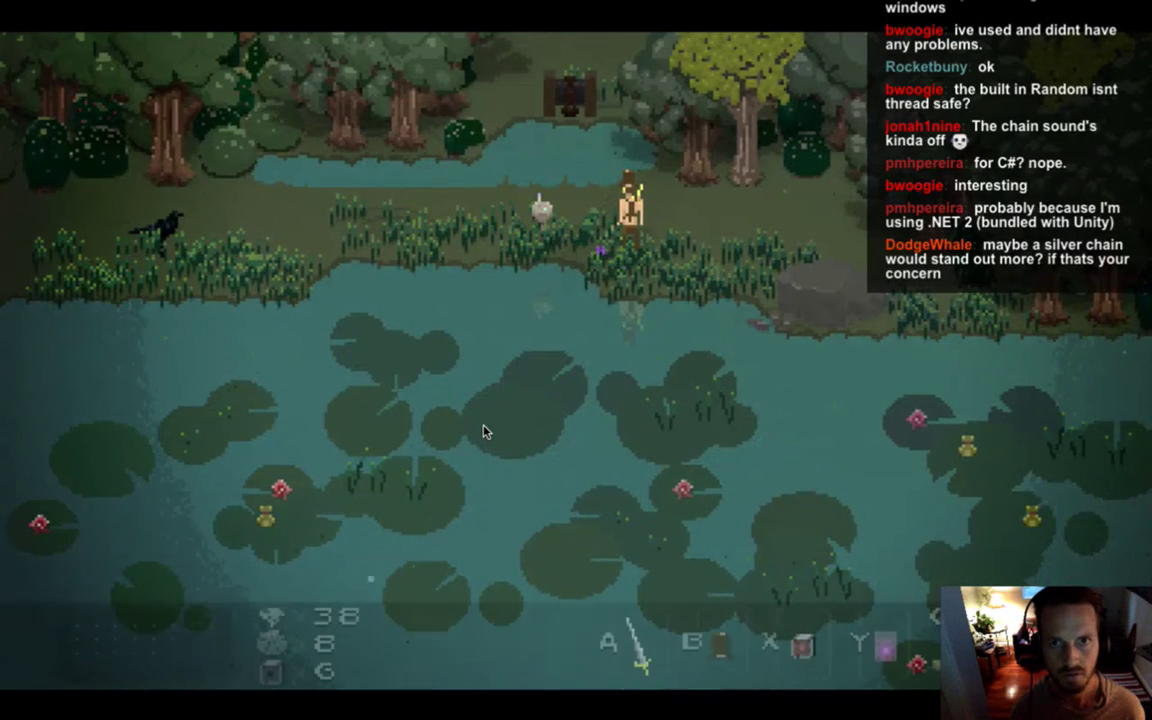
# Move the character around the pond bank while the gate switch is activated to check its animation, and quit the game.
pyautogui.press('Right')
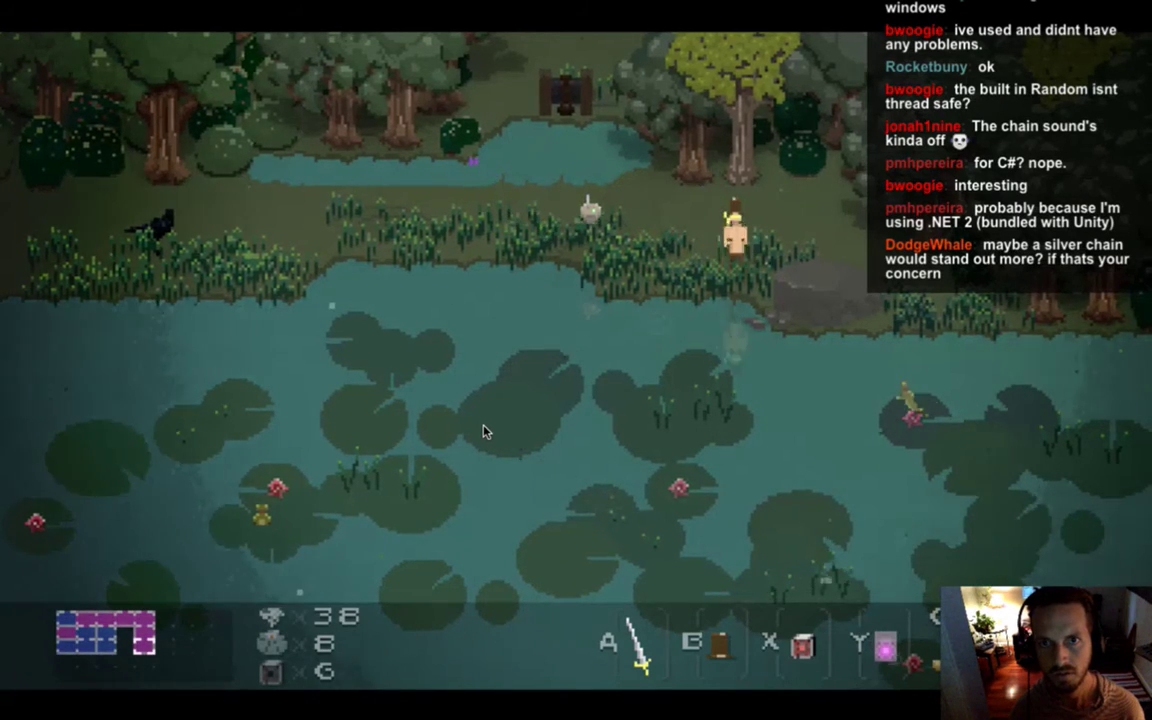
pyautogui.press('Down')
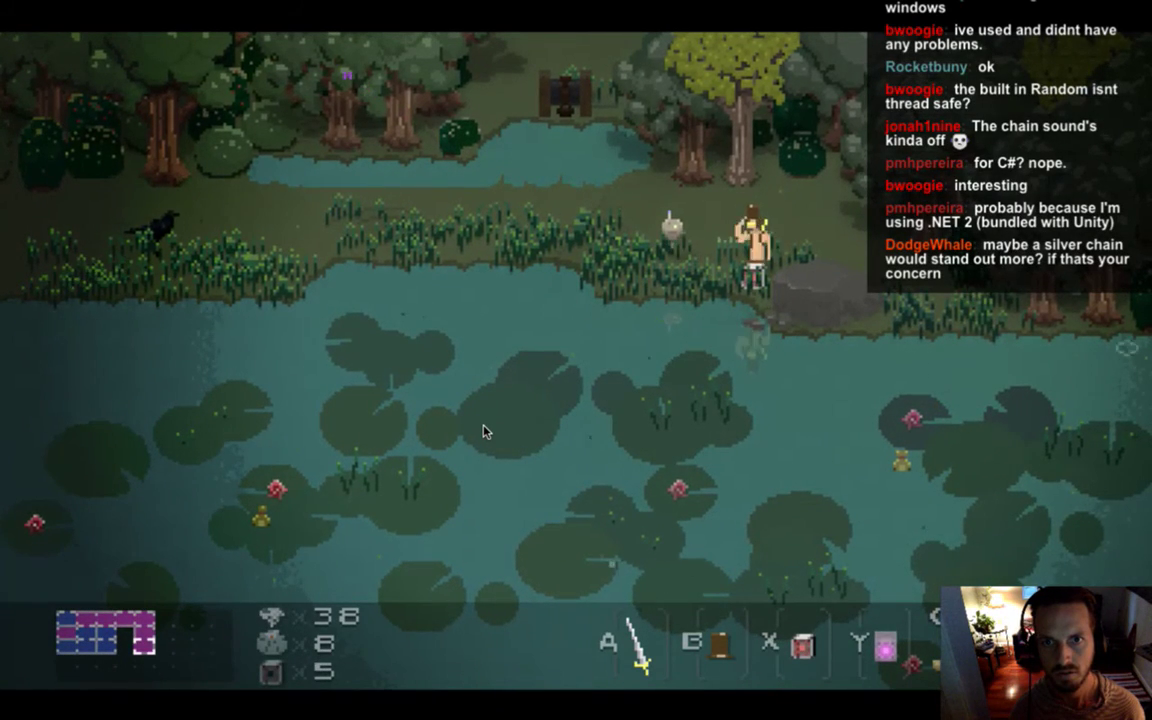
pyautogui.press('Left')
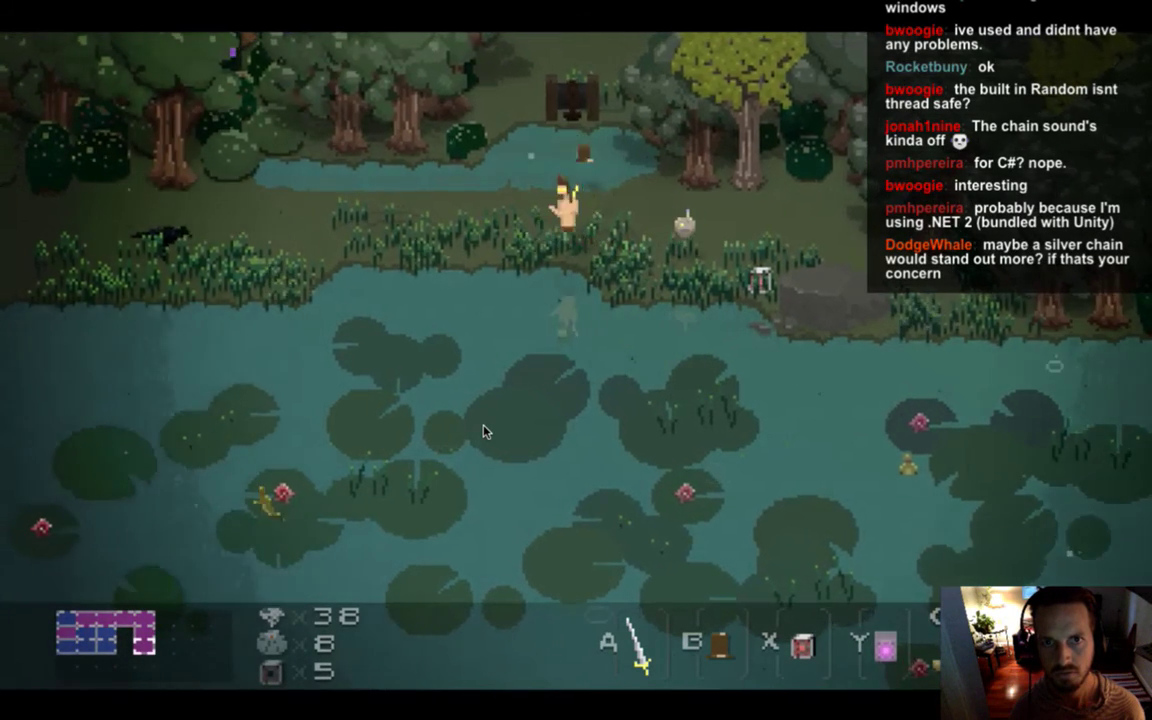
pyautogui.press('Right')
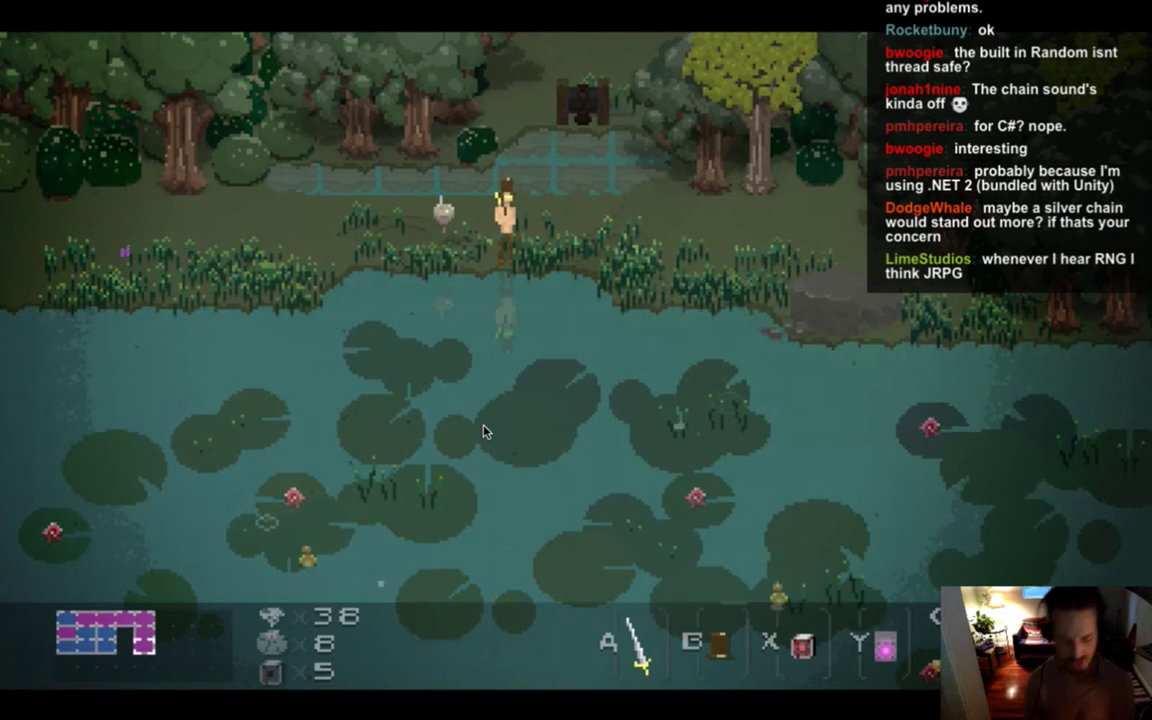
pyautogui.press('super+q')
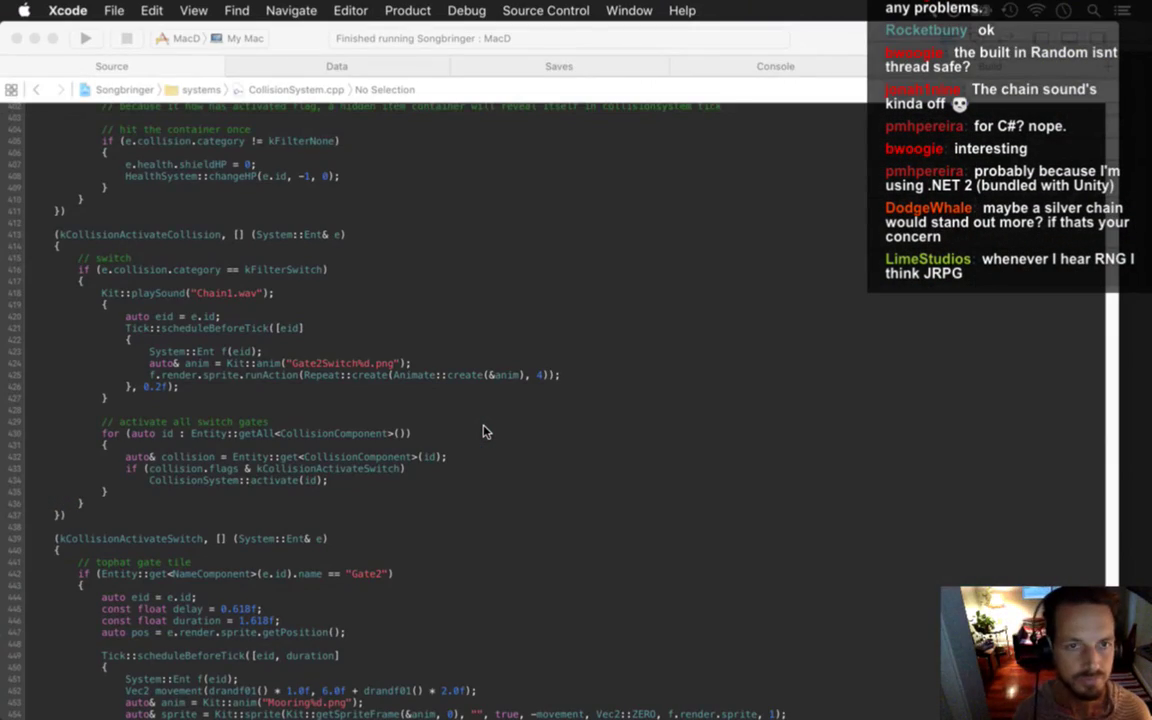
# Remove the offsetY line from the shadow settings of tophatSwitch in World.txt.
pyautogui.click(306, 68)
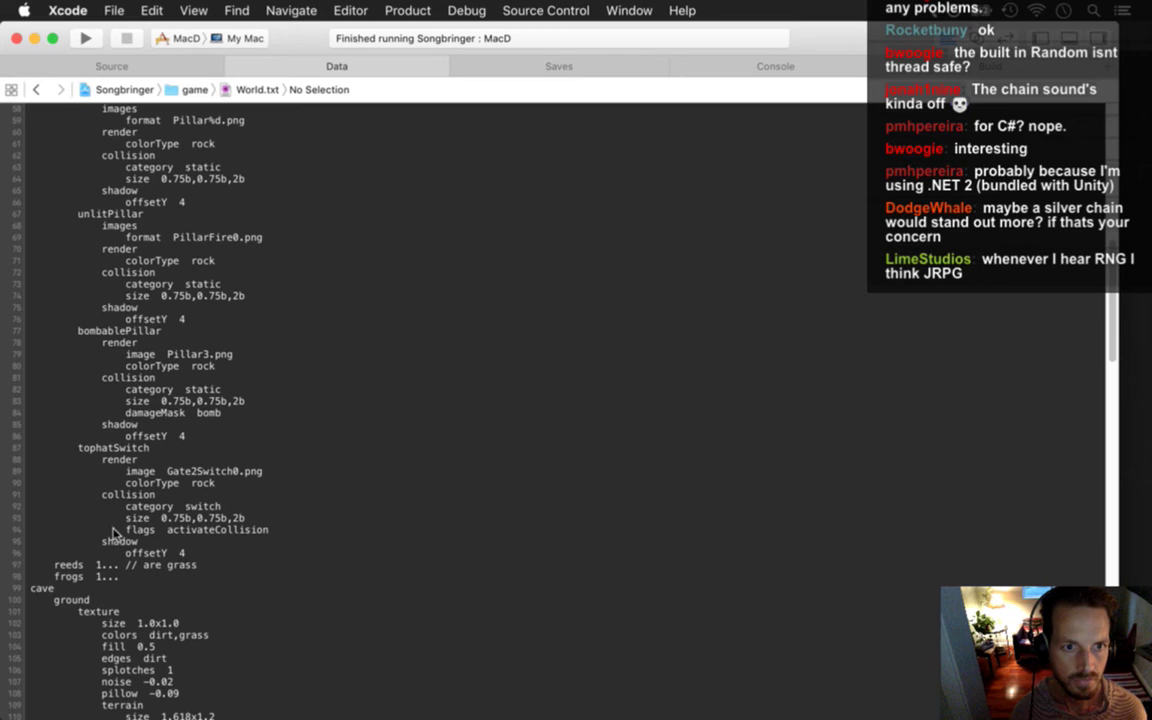
pyautogui.click(156, 555)
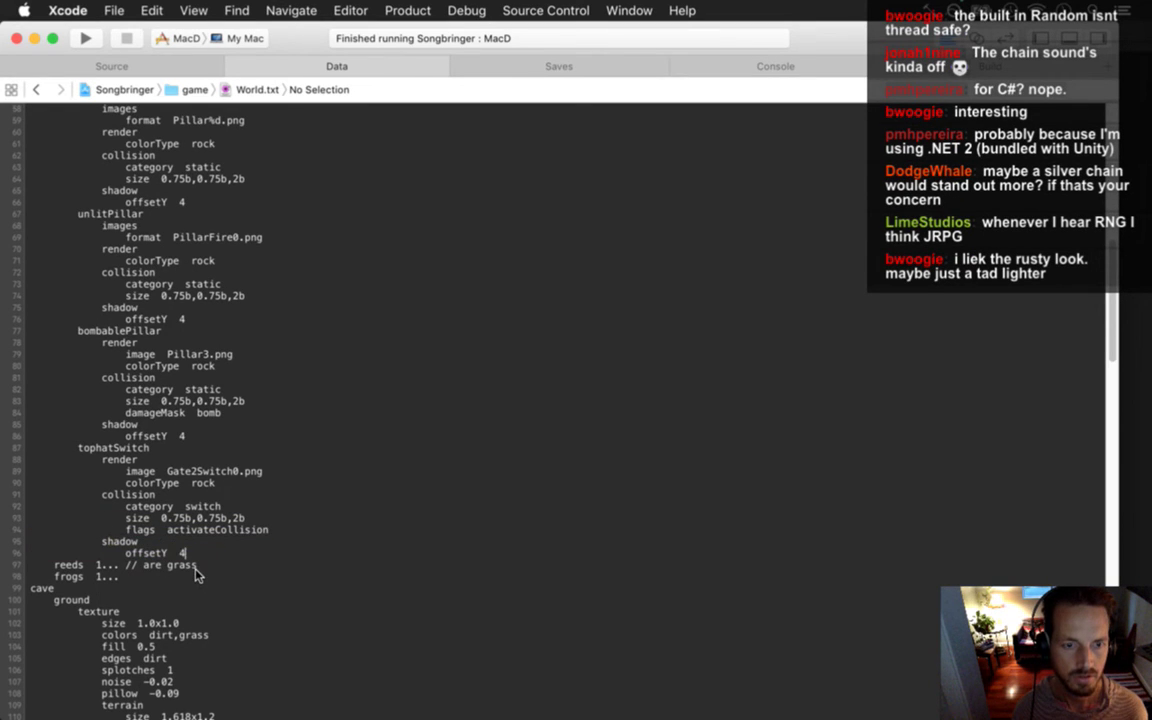
pyautogui.hotkey('shift', 'Up')
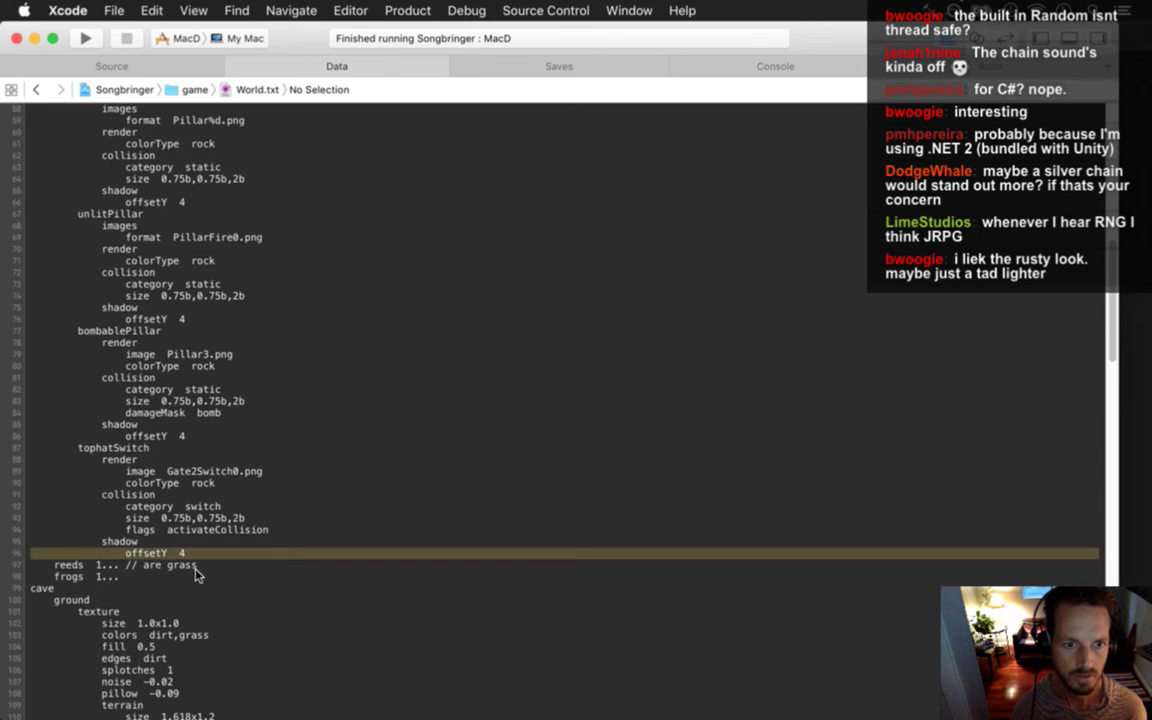
pyautogui.press('BackSpace')
# Run the game twice, moving the character along the bank each time to check the gate switch and its shadow.
pyautogui.press('super+r')
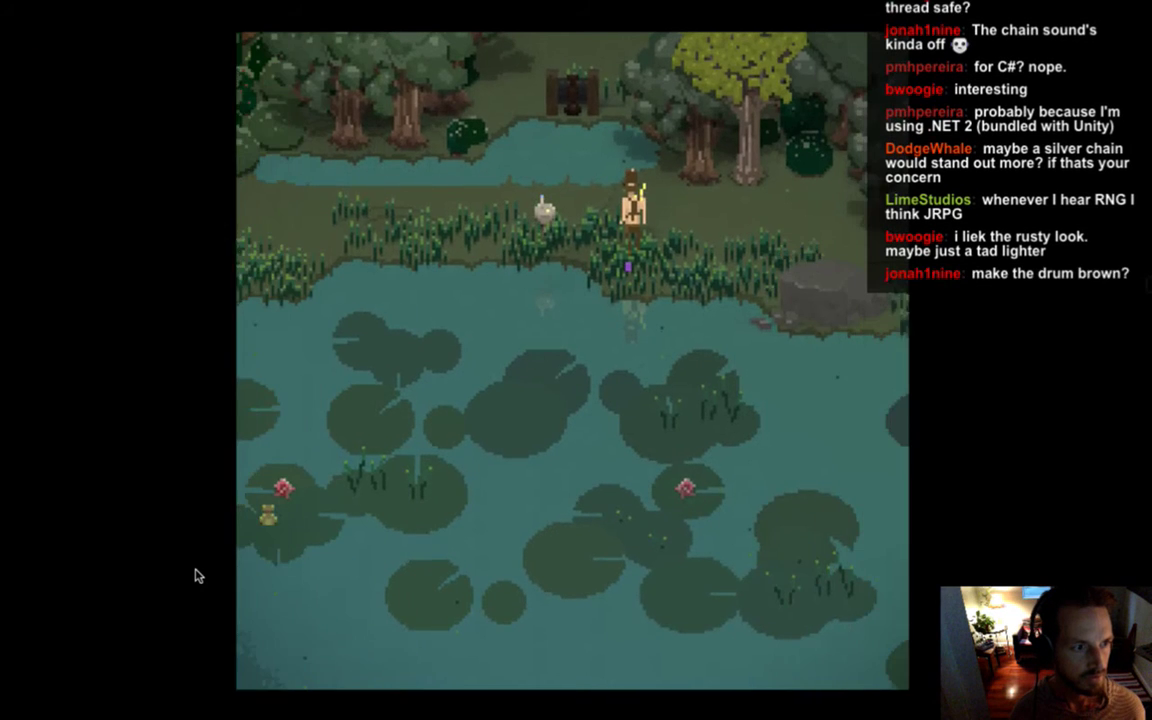
pyautogui.press('Right')
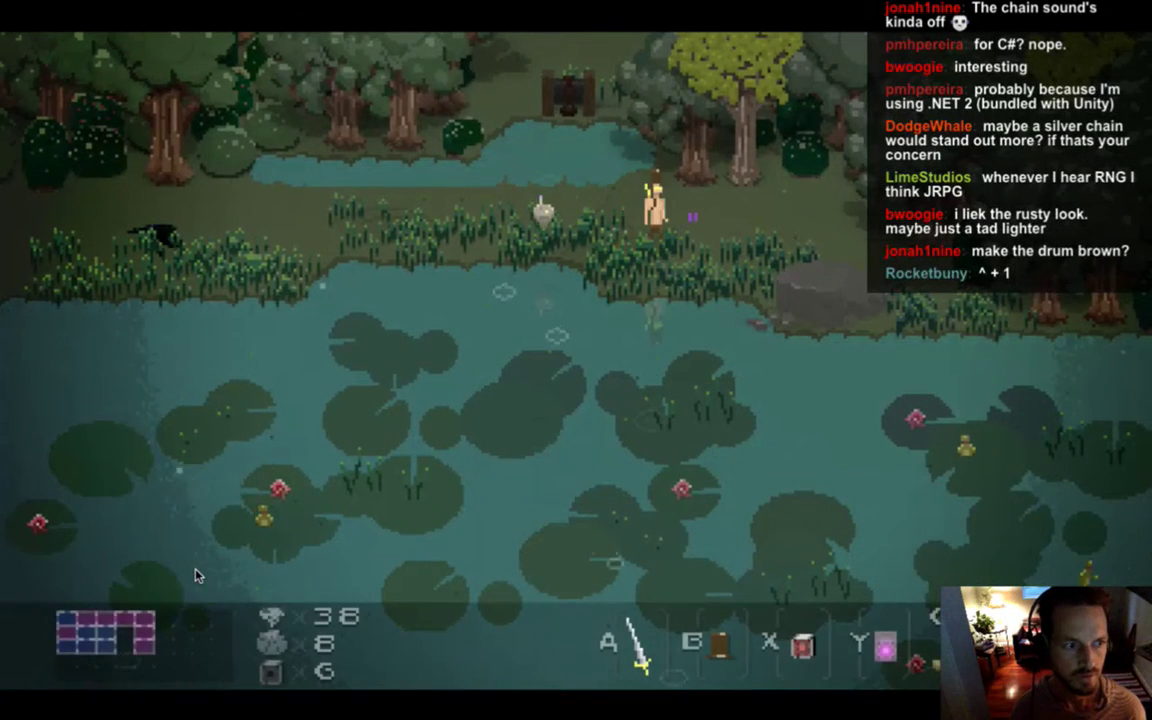
pyautogui.press('Right')
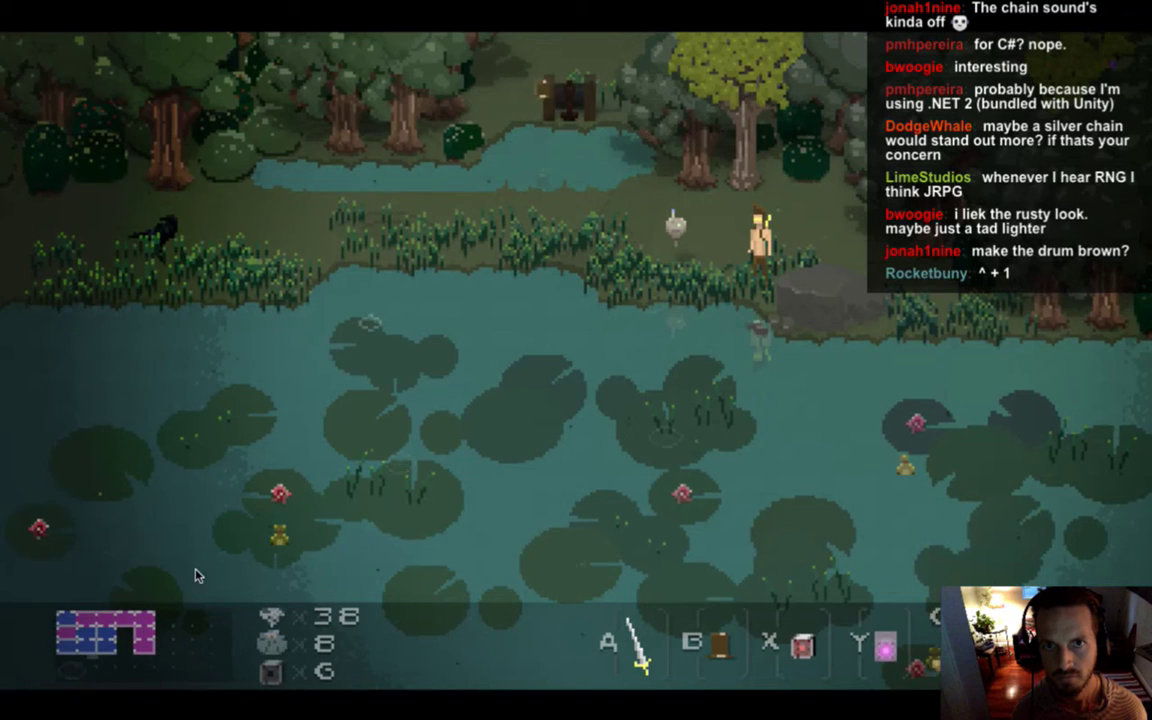
pyautogui.press('Up')
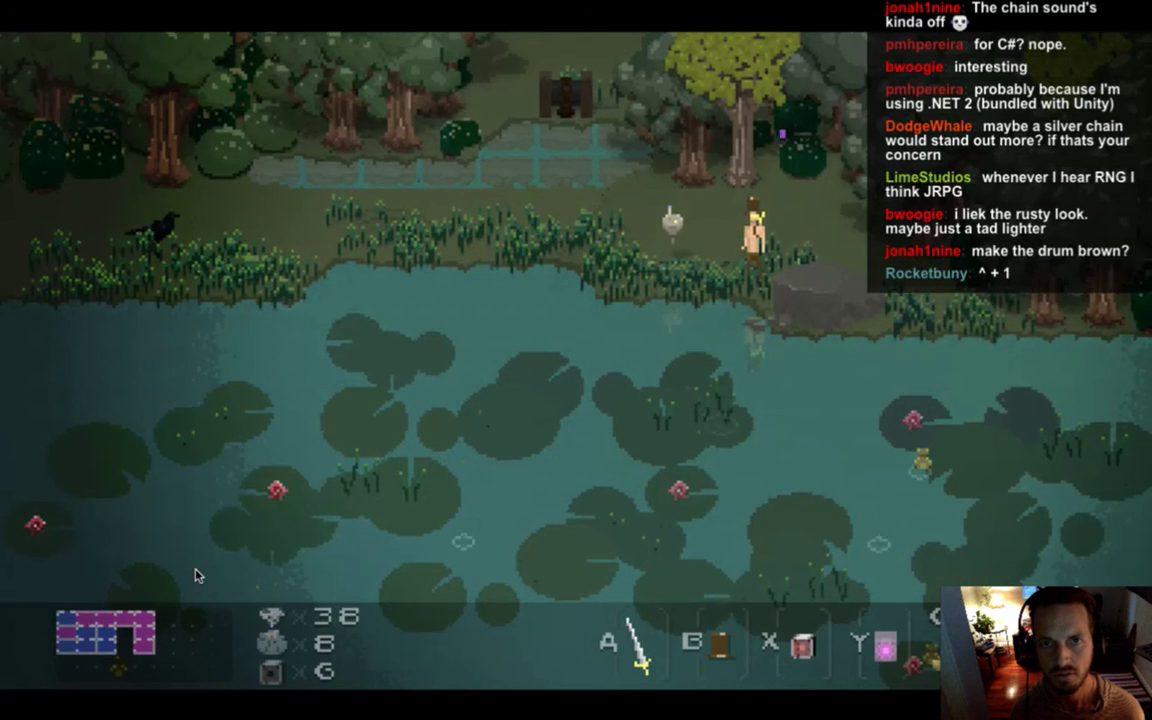
pyautogui.press('super+Tab')
pyautogui.press('super+Tab')
pyautogui.press('super+r')
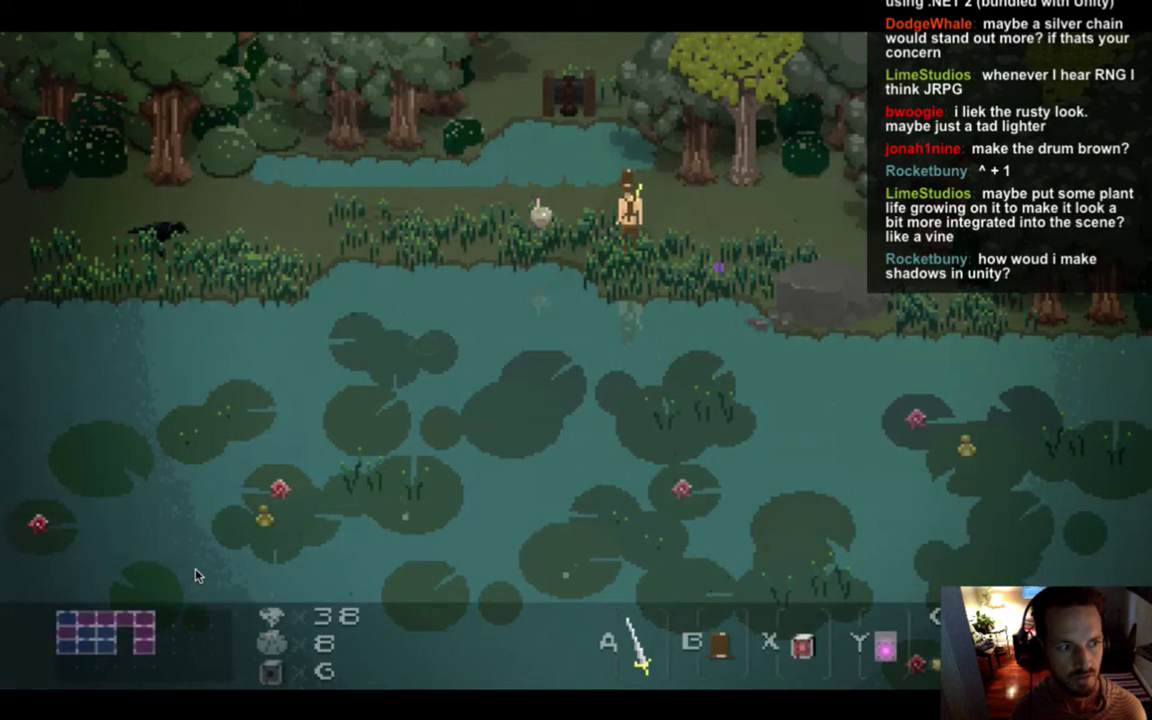
pyautogui.press('Right')
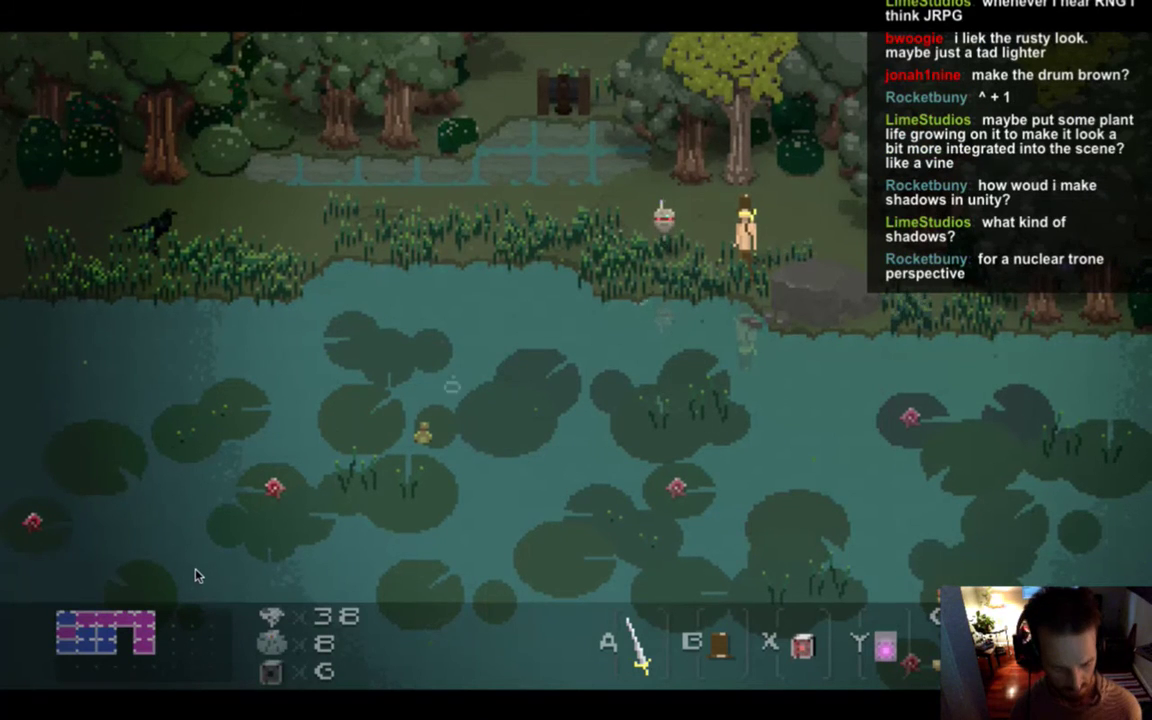
# In Photoshop, select animation frame 1 and apply Brightness/Contrast with brightness 25 to its artwork layer, closing the Layer Style settings without changes.
pyautogui.press('super+Tab')
pyautogui.press('super+Tab')
pyautogui.press('super+Tab')
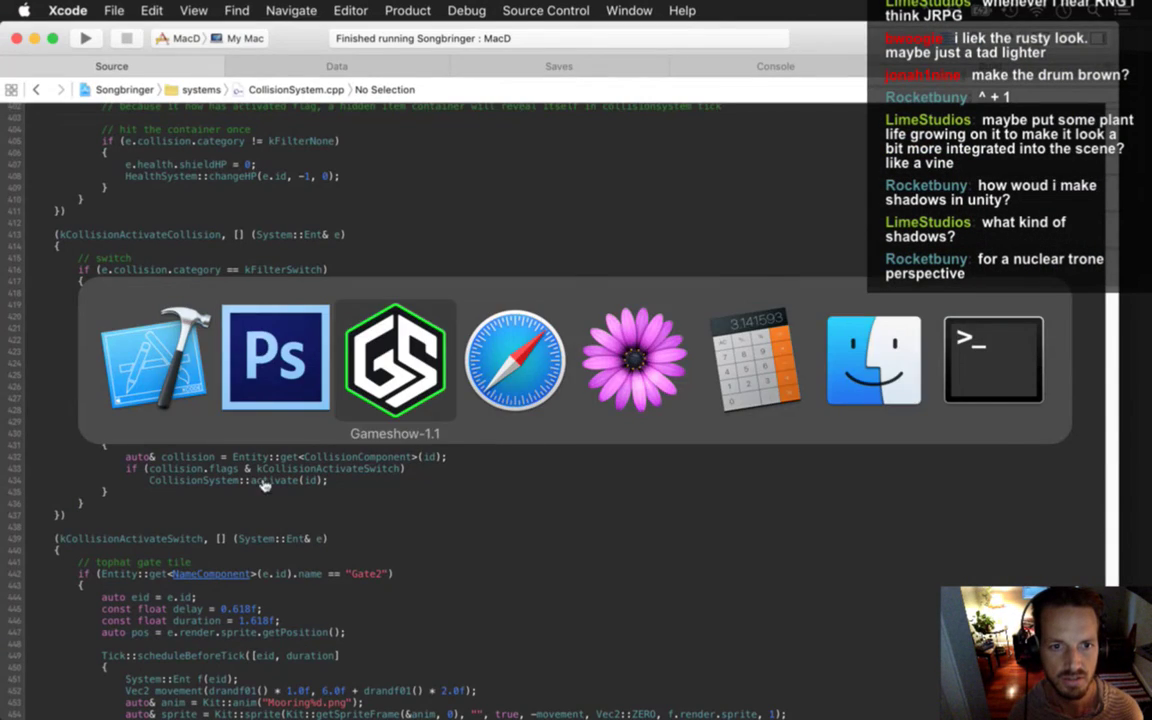
pyautogui.click(279, 371)
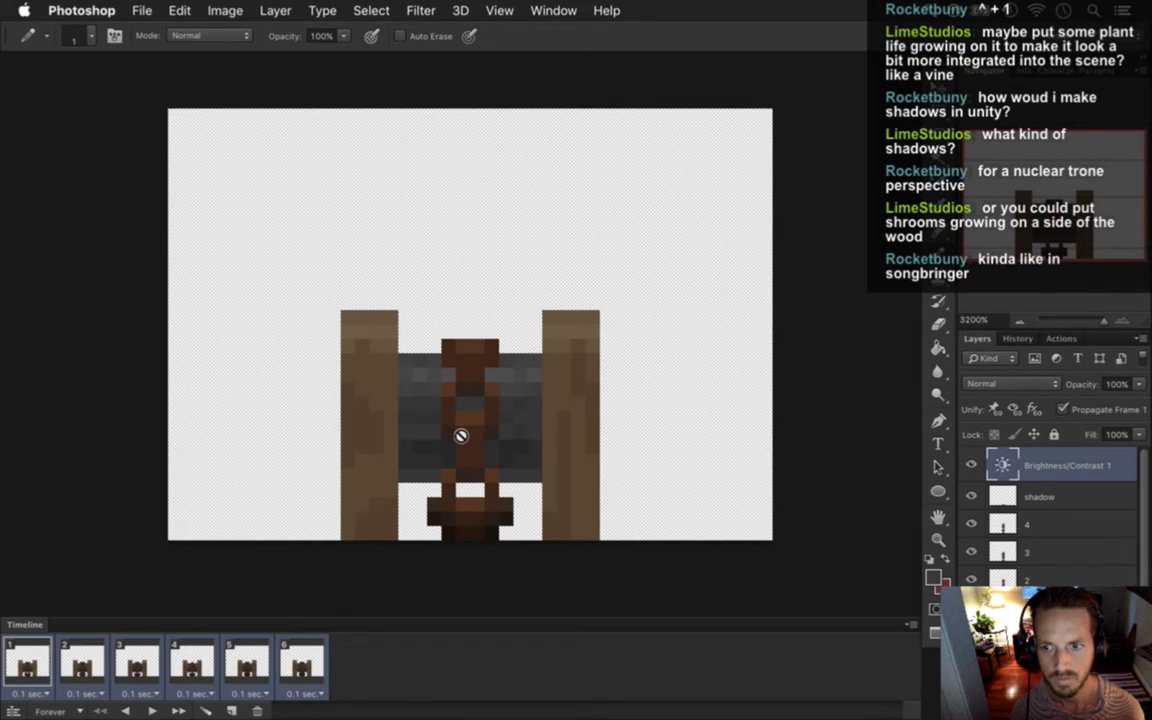
pyautogui.click(35, 657)
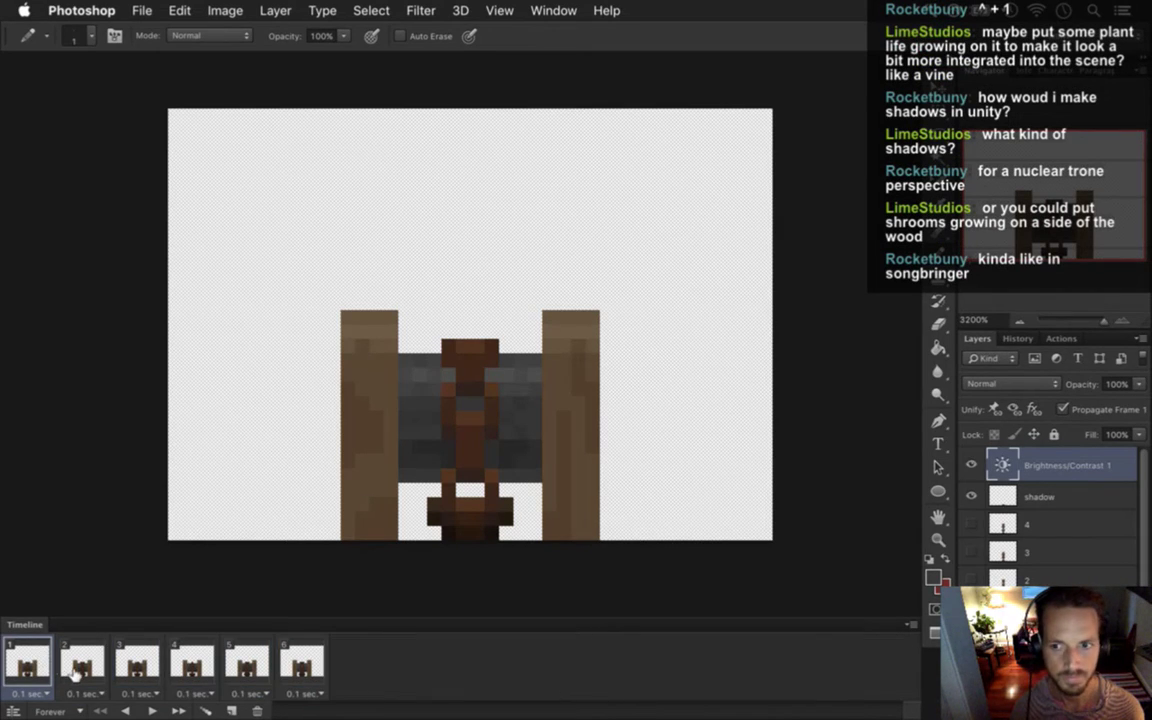
pyautogui.click(895, 391)
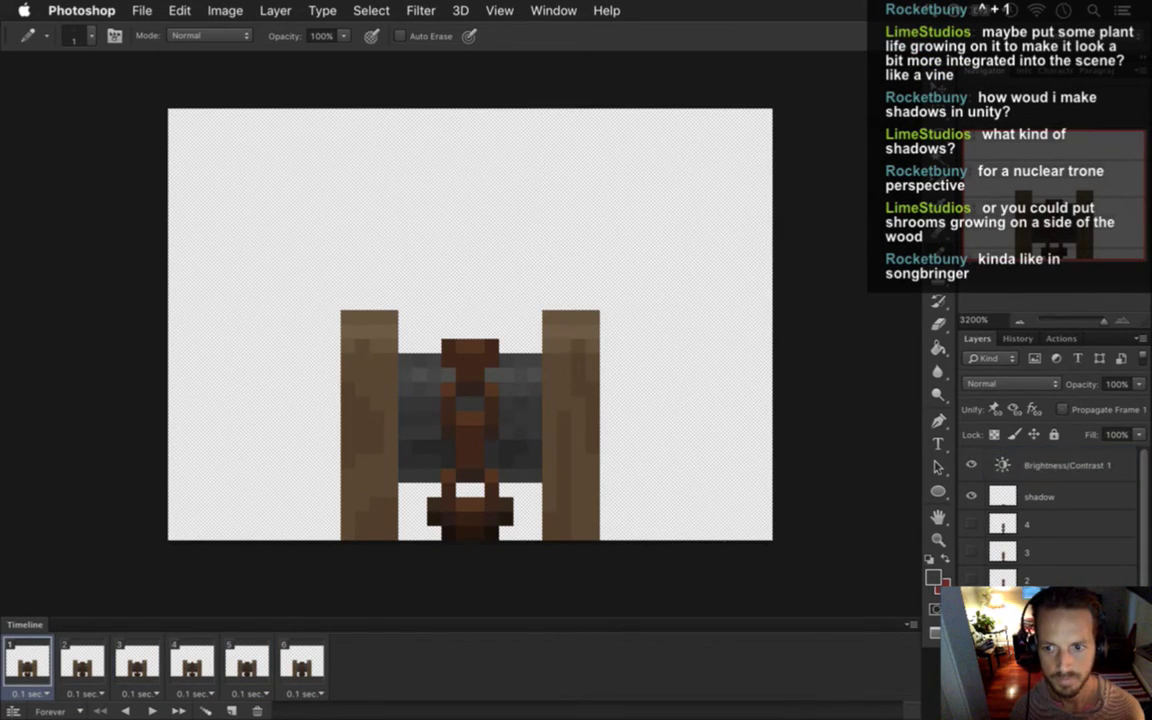
pyautogui.click(220, 12)
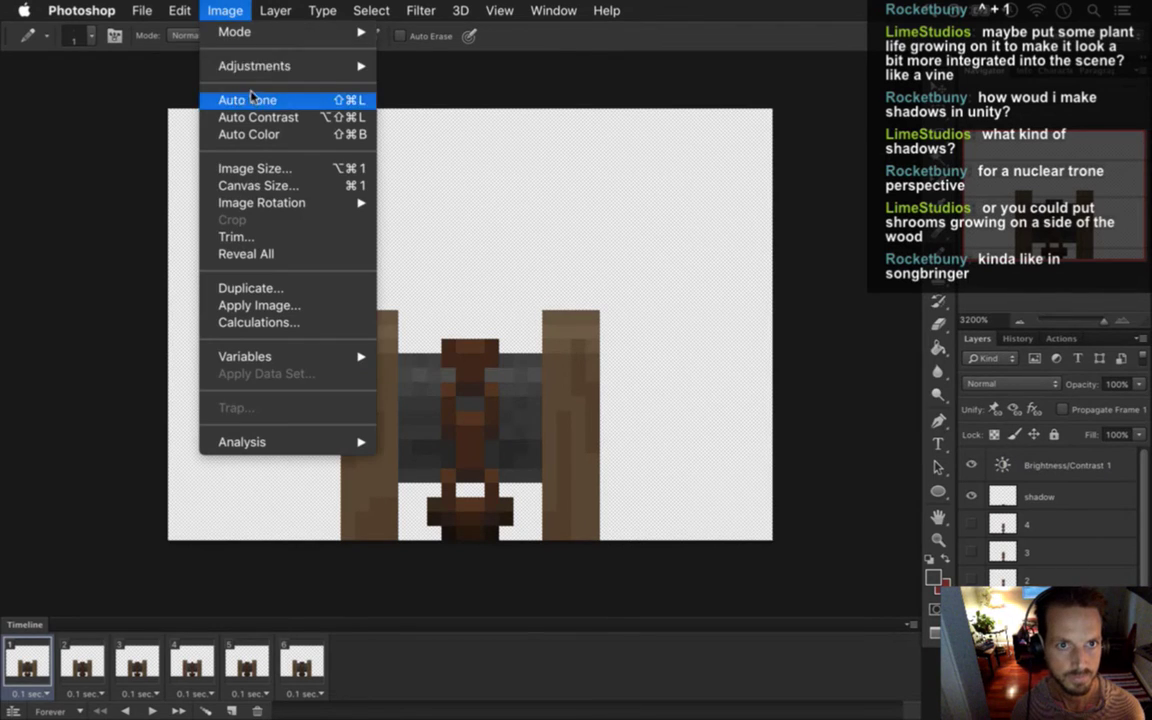
pyautogui.moveTo(280, 64)
pyautogui.click(405, 64)
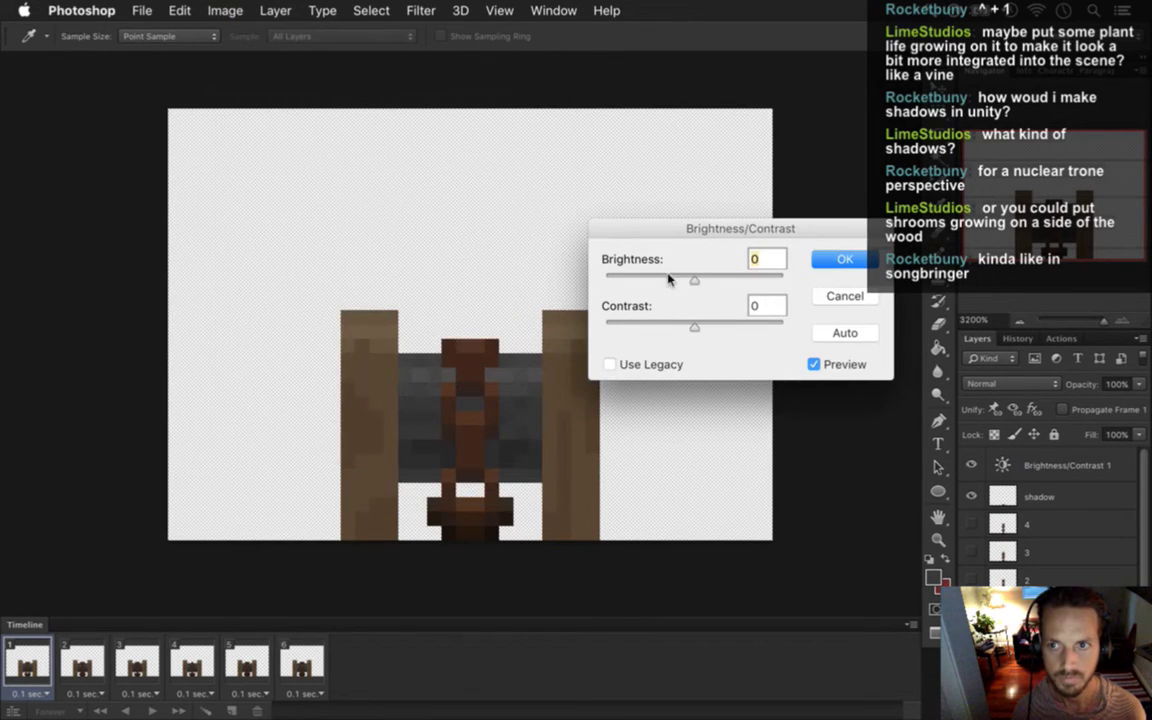
pyautogui.moveTo(694, 281); pyautogui.dragTo(710, 284)
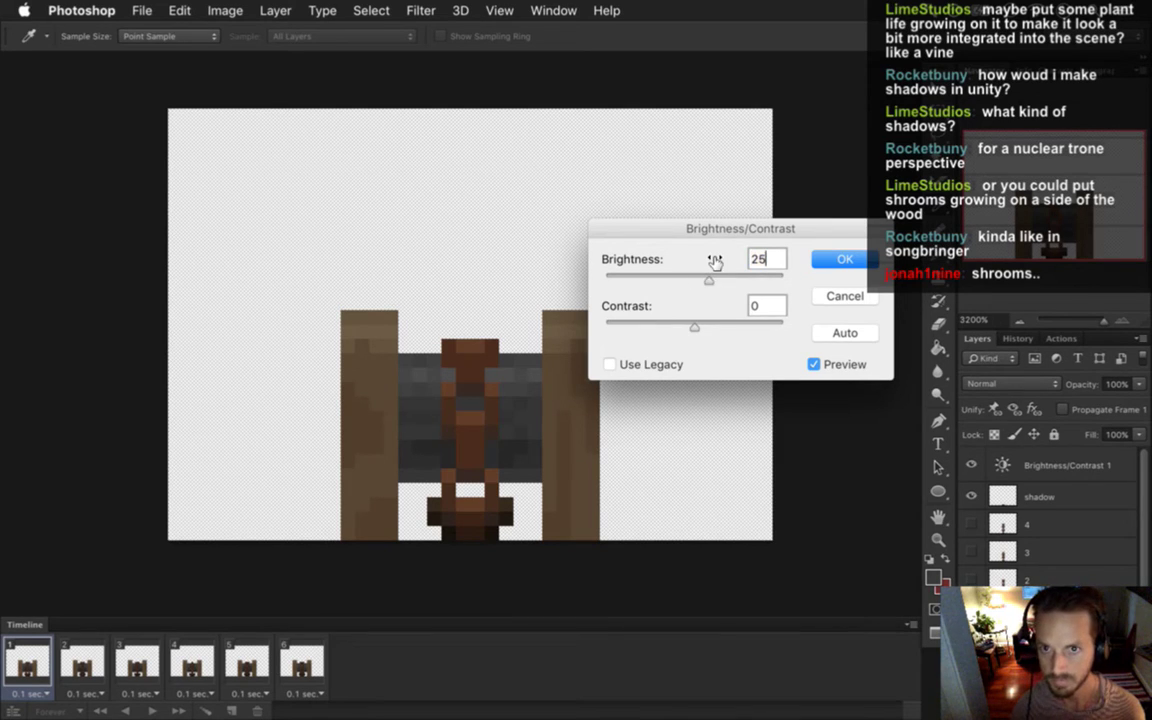
pyautogui.press('Return')
pyautogui.press('b')
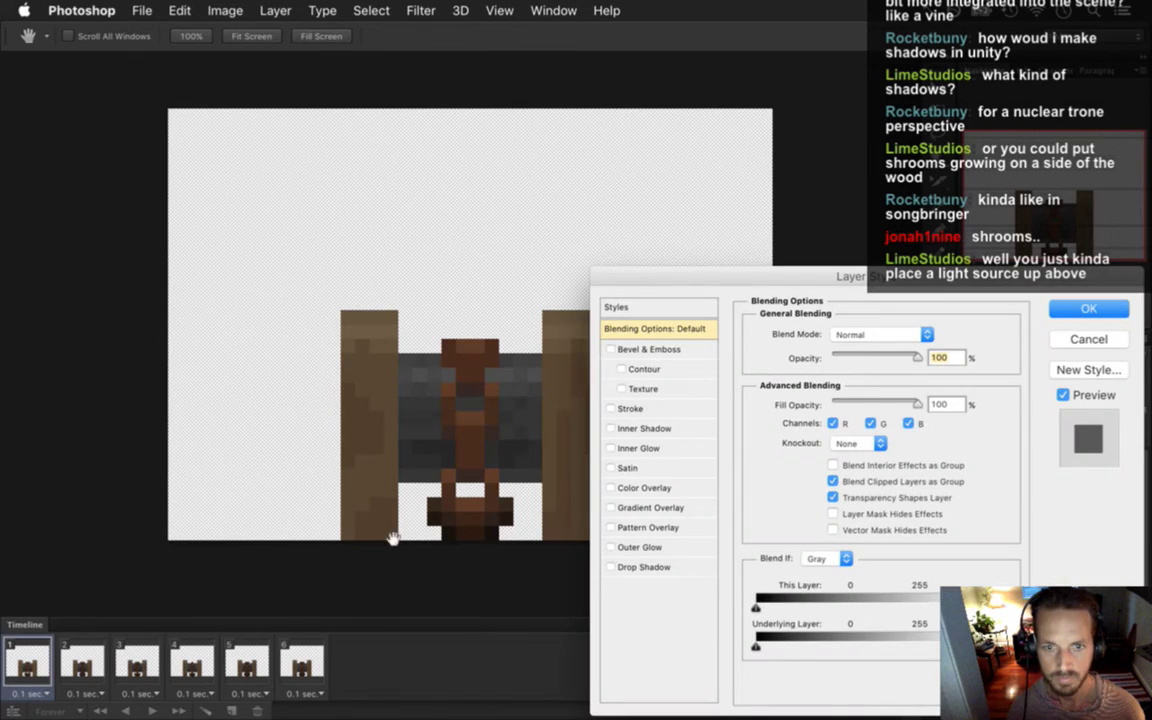
pyautogui.click(1086, 337)
# Select animation frame 2 and apply Brightness/Contrast with brightness 2 to the selected layer.
pyautogui.click(82, 662)
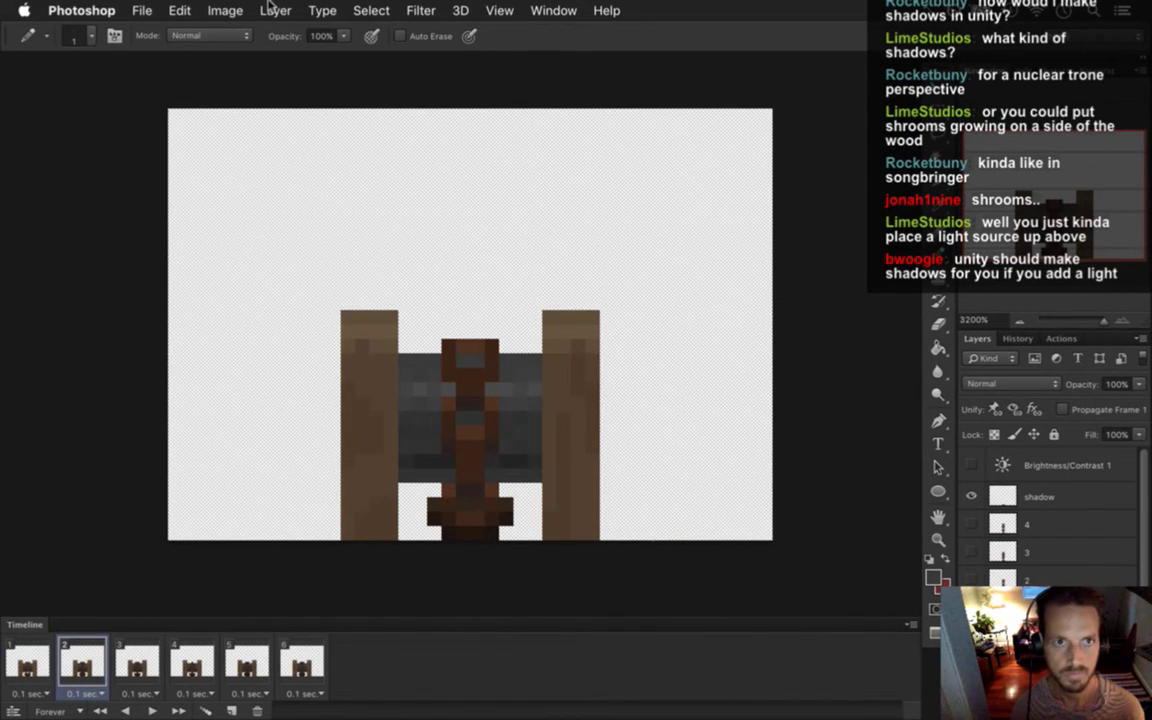
pyautogui.click(230, 9)
pyautogui.moveTo(290, 65)
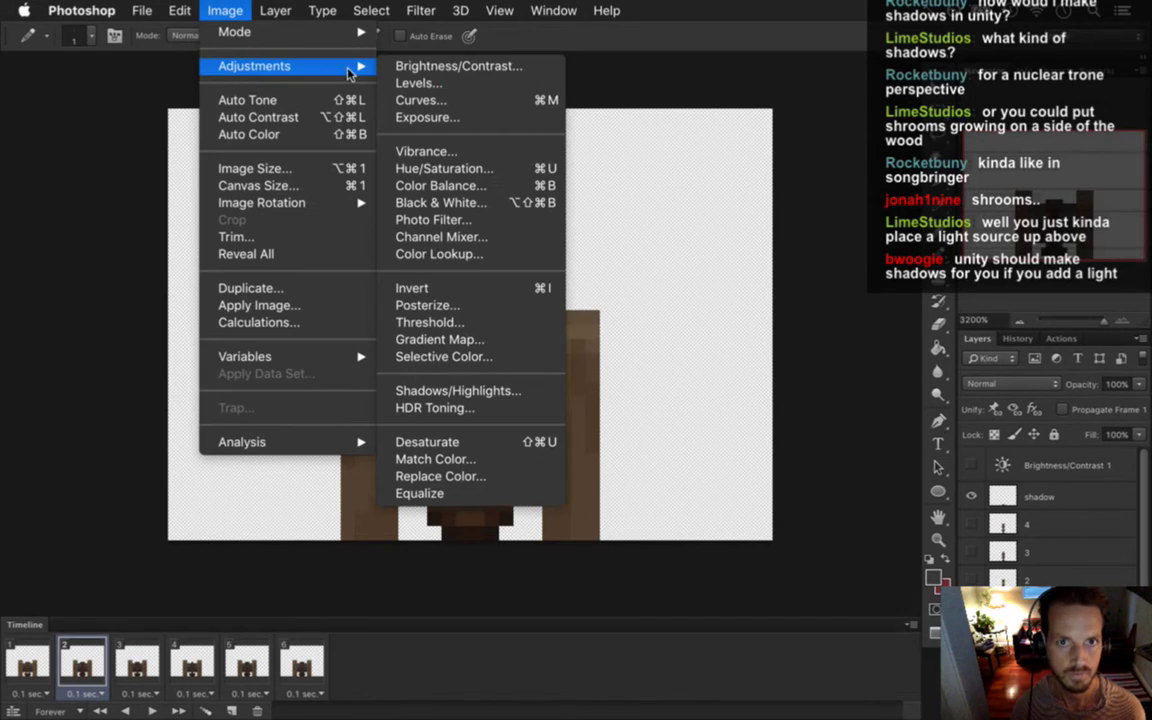
pyautogui.click(455, 65)
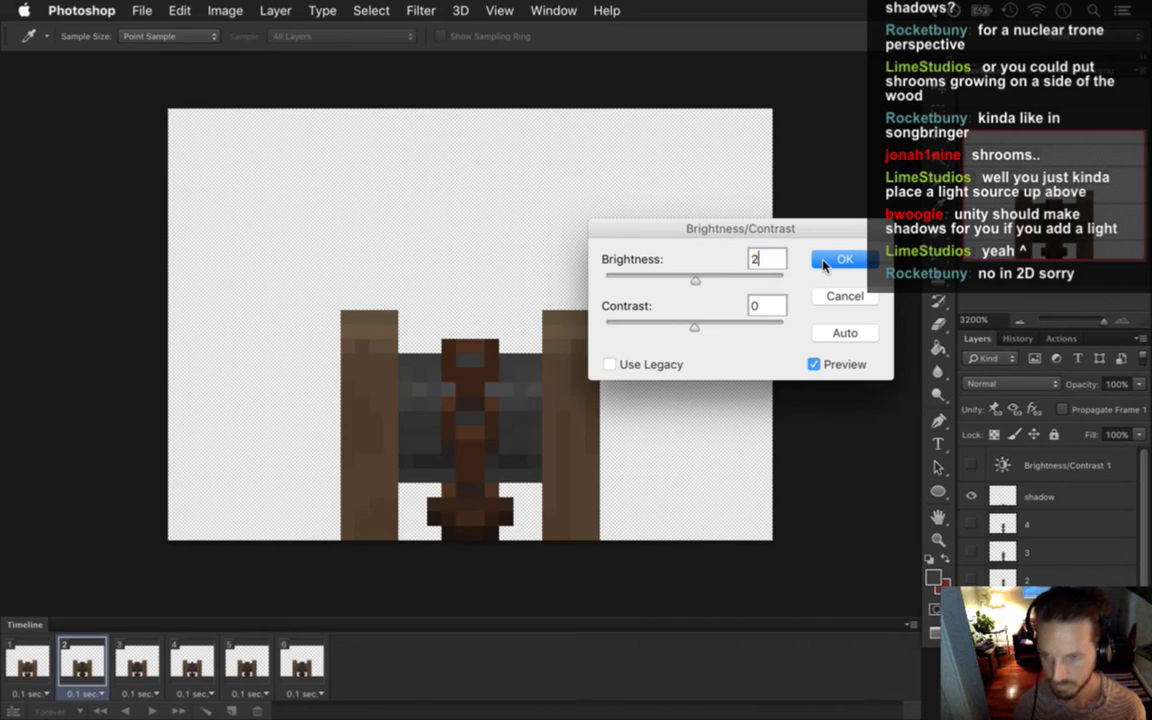
pyautogui.click(842, 260)
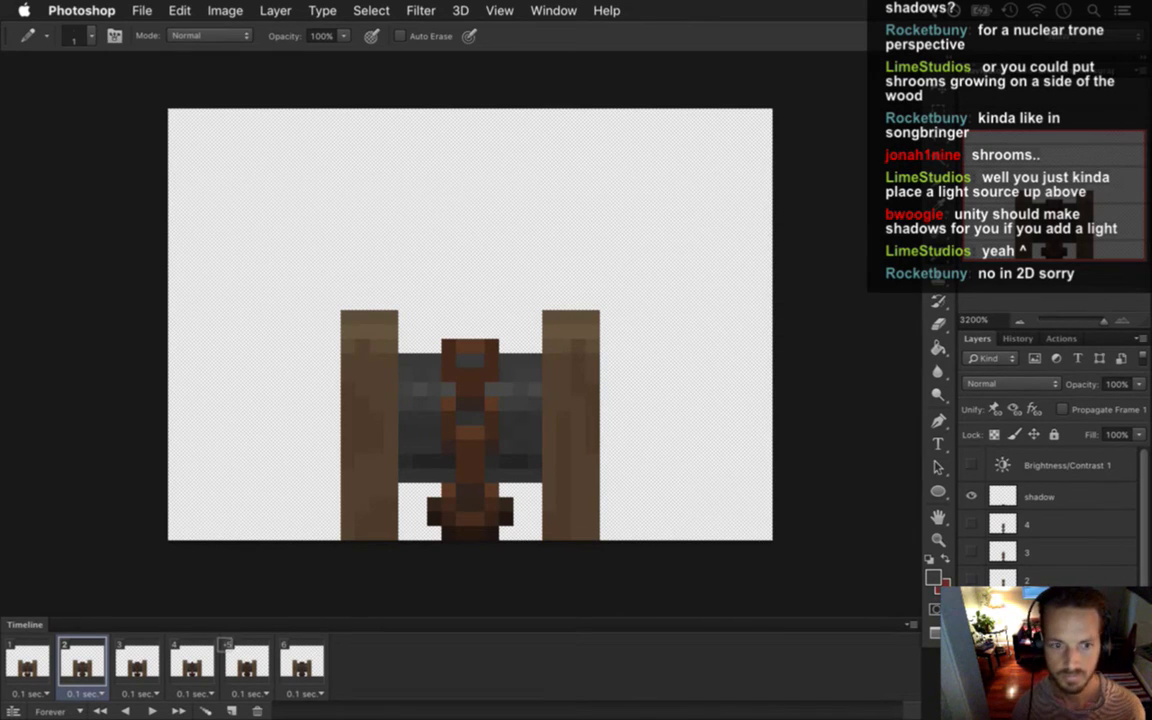
# Select animation frame 3 and apply Brightness/Contrast with brightness 20 to layer 2.
pyautogui.click(137, 662)
pyautogui.click(1003, 578)
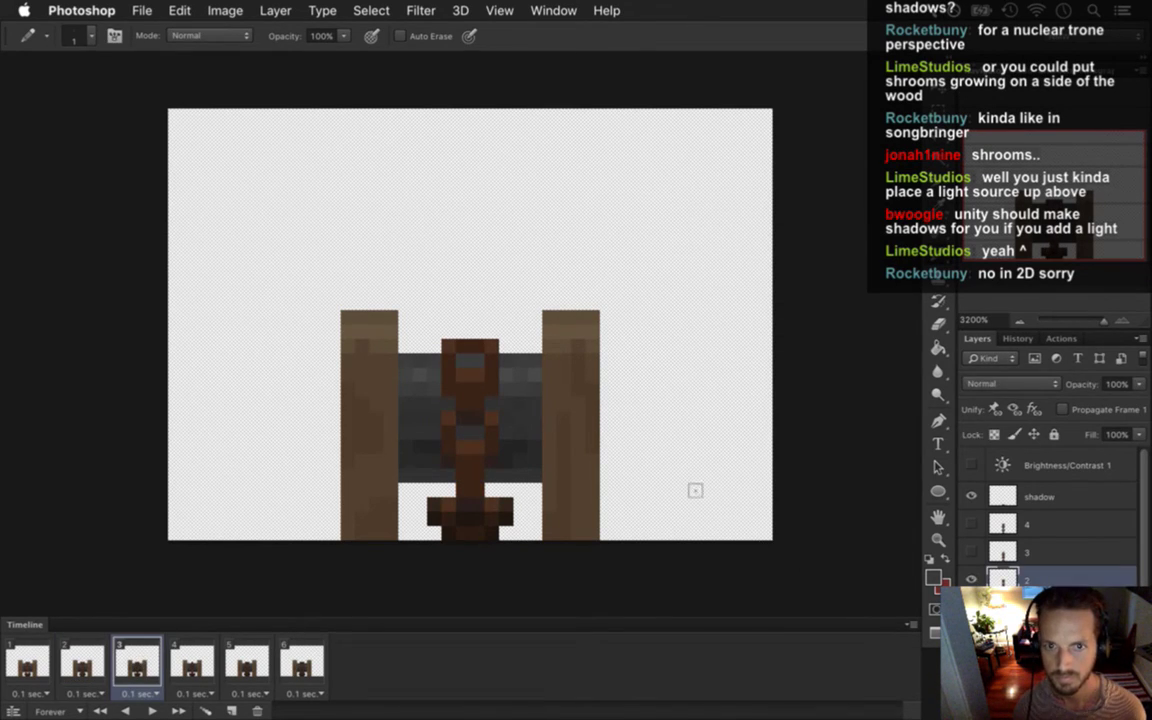
pyautogui.click(530, 10)
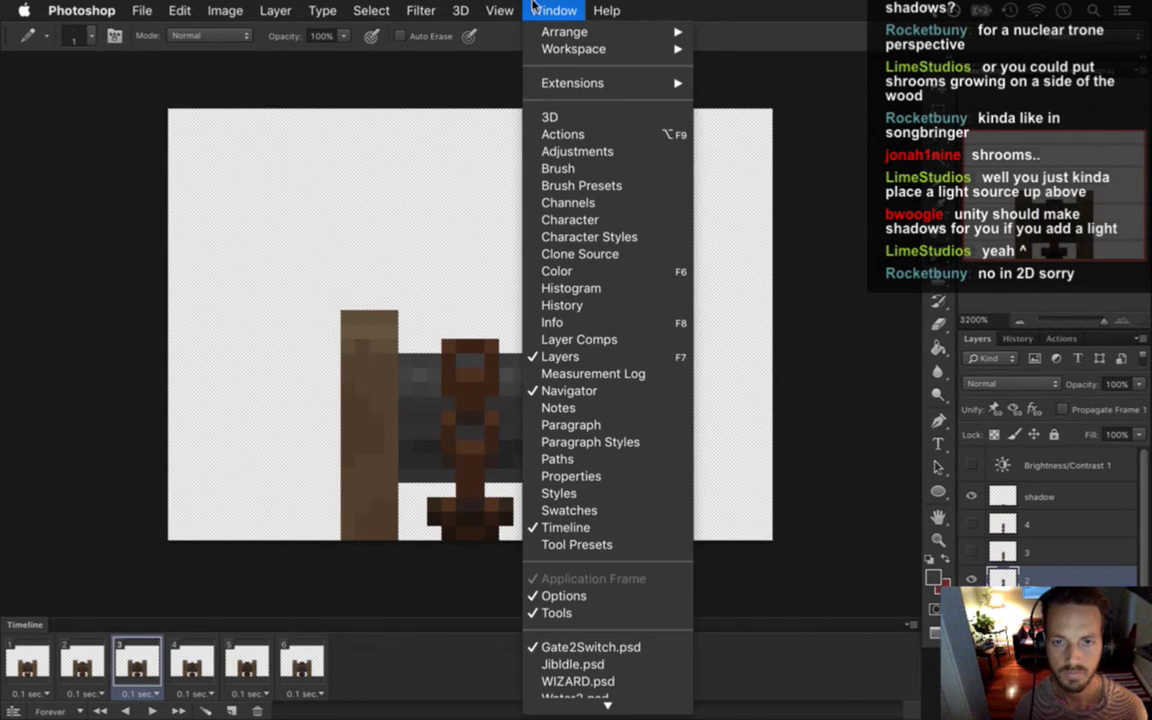
pyautogui.click(499, 10)
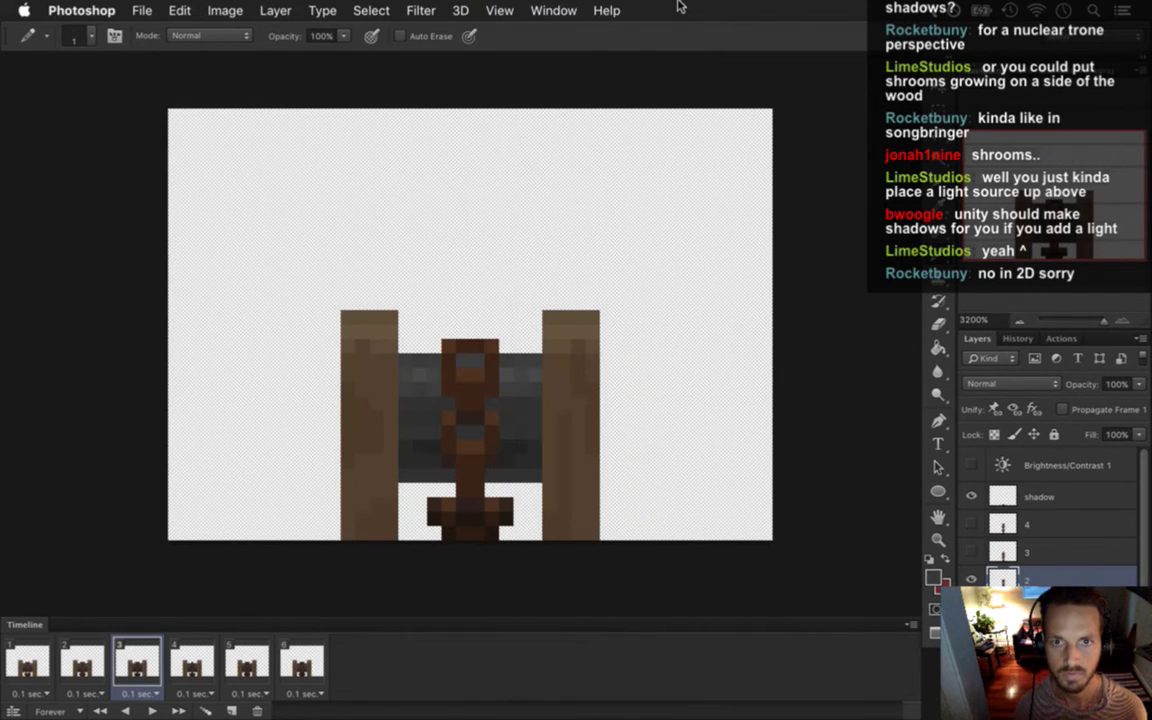
pyautogui.click(226, 10)
pyautogui.moveTo(262, 64)
pyautogui.click(440, 64)
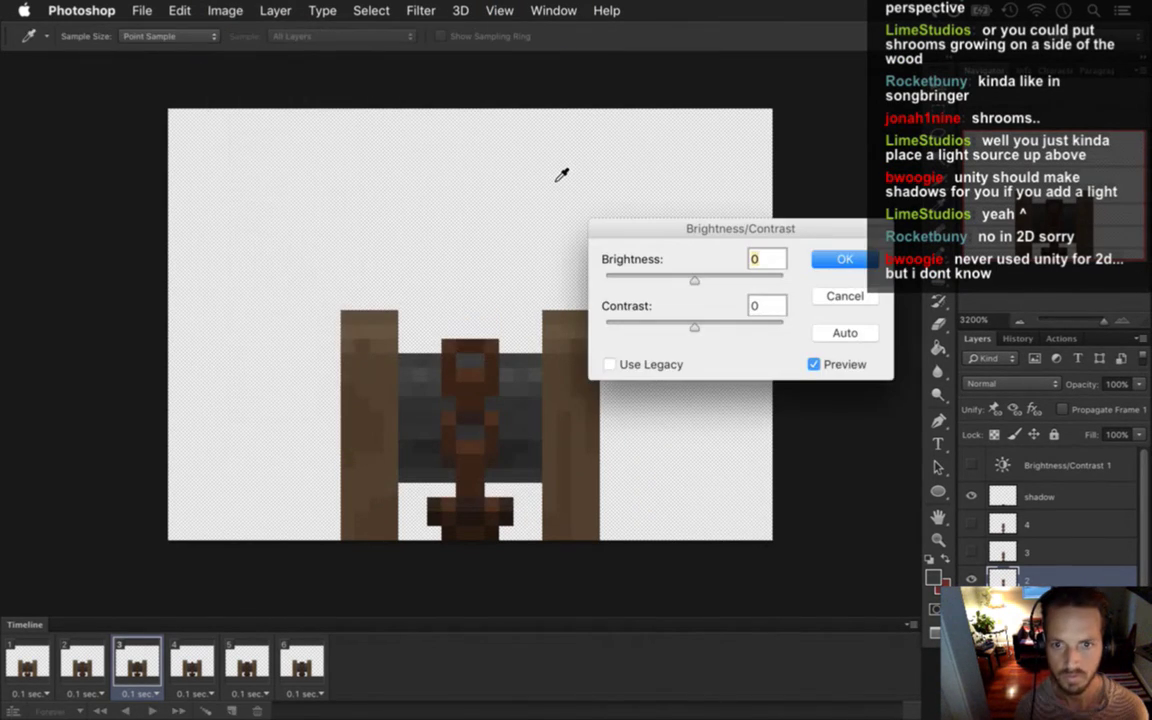
pyautogui.write('20')
pyautogui.press('Return')
pyautogui.press('b')
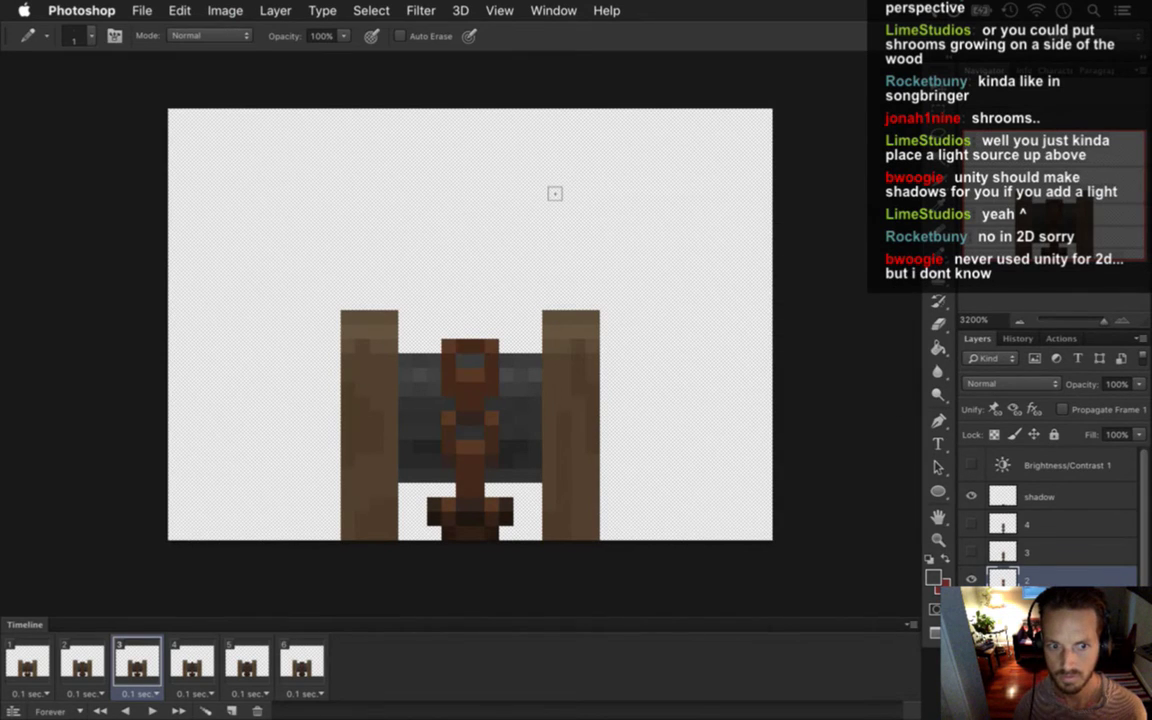
# Select animation frame 4 and apply Brightness/Contrast to layer 3.
pyautogui.click(192, 660)
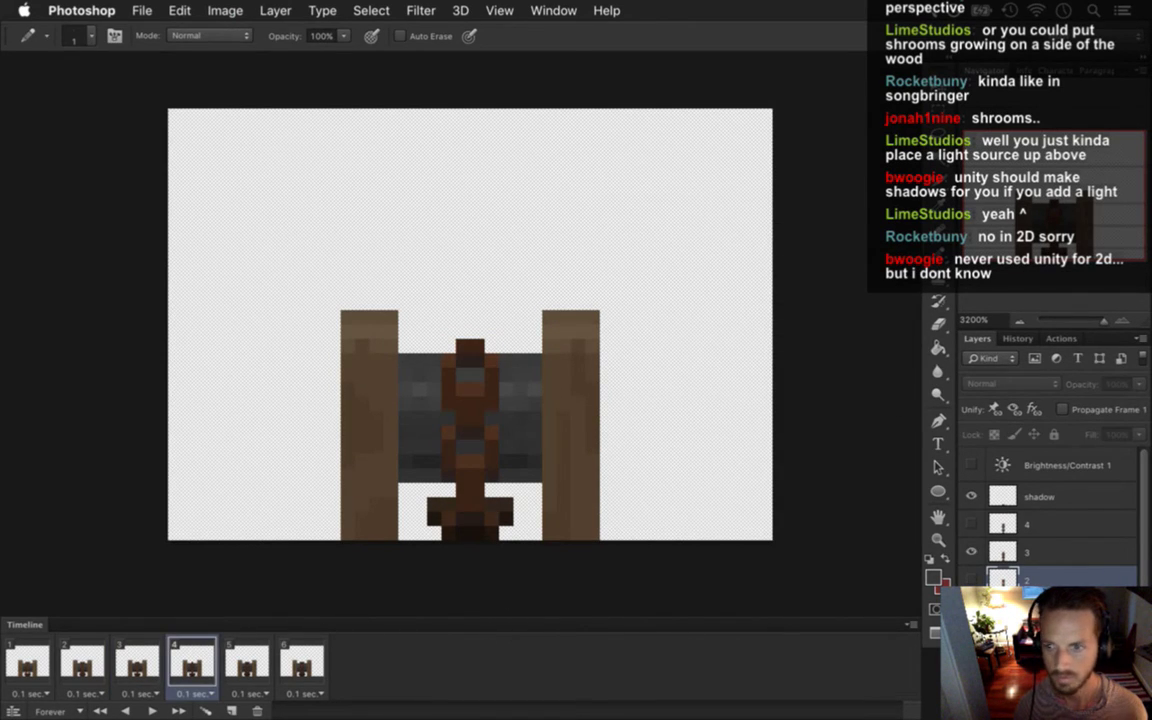
pyautogui.click(1010, 548)
pyautogui.click(226, 10)
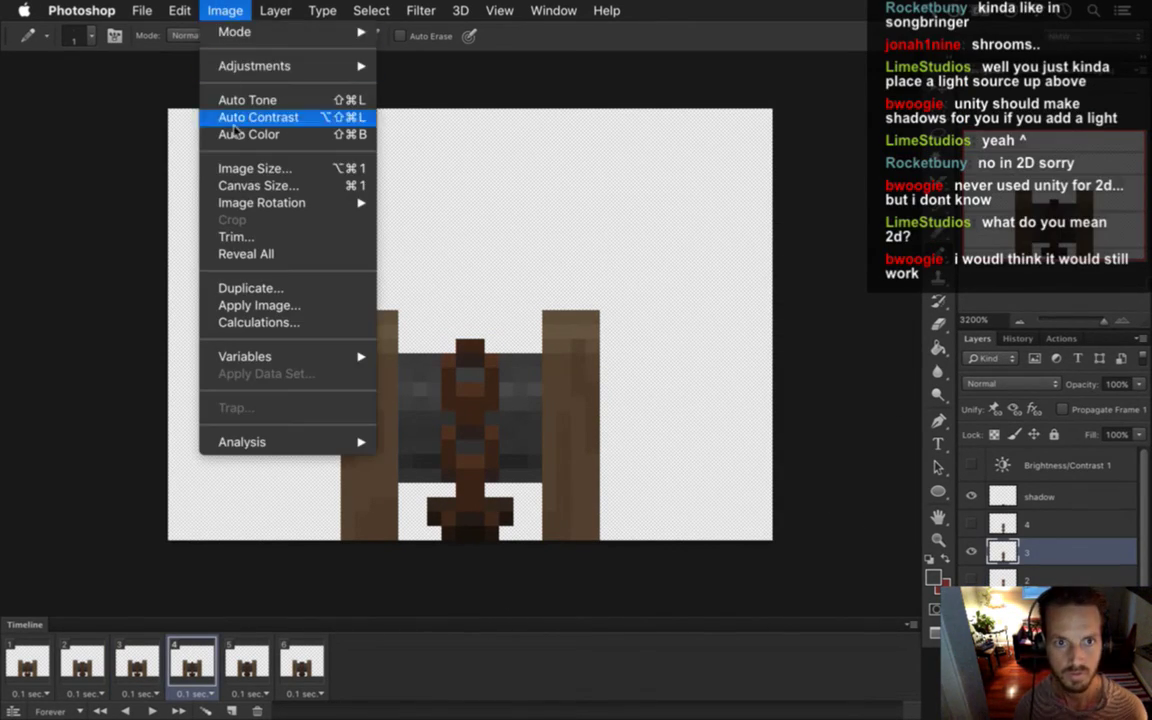
pyautogui.moveTo(315, 65)
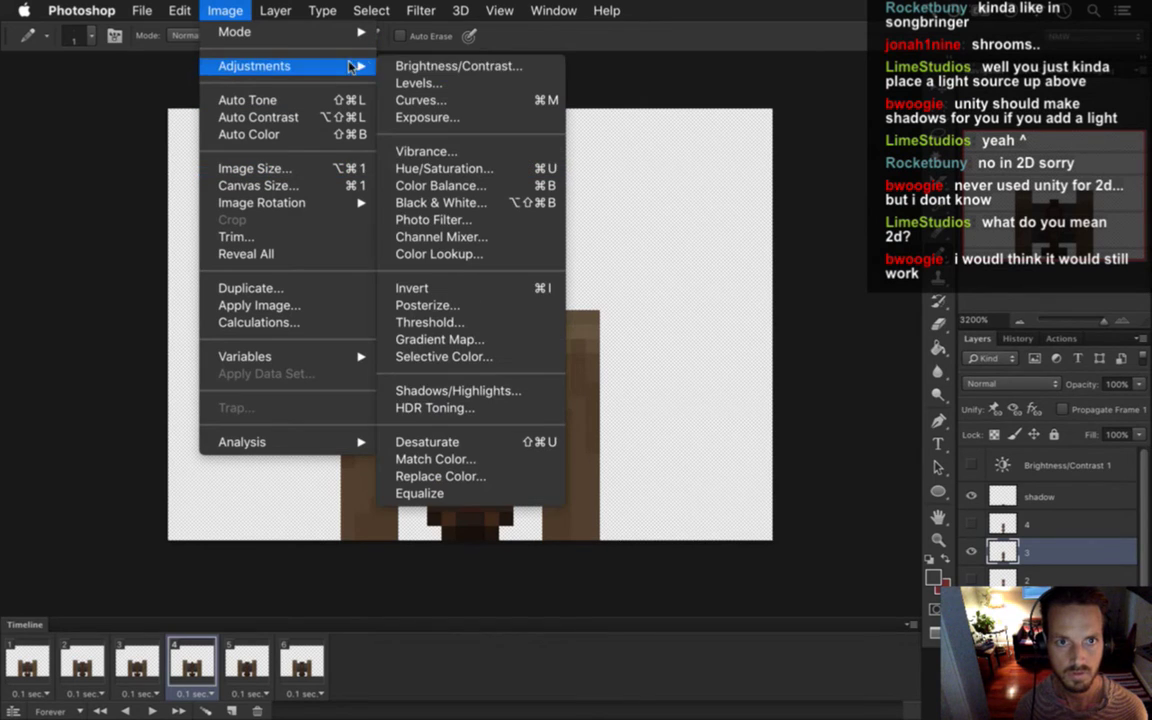
pyautogui.click(457, 70)
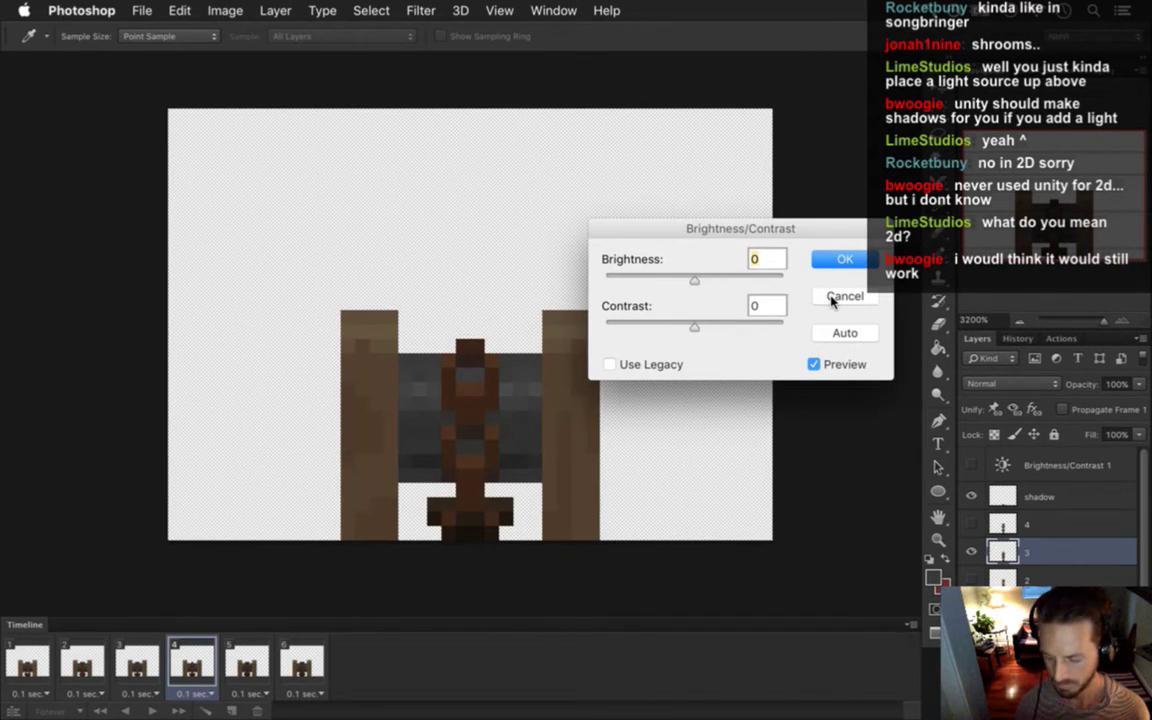
pyautogui.click(844, 297)
pyautogui.press('b')
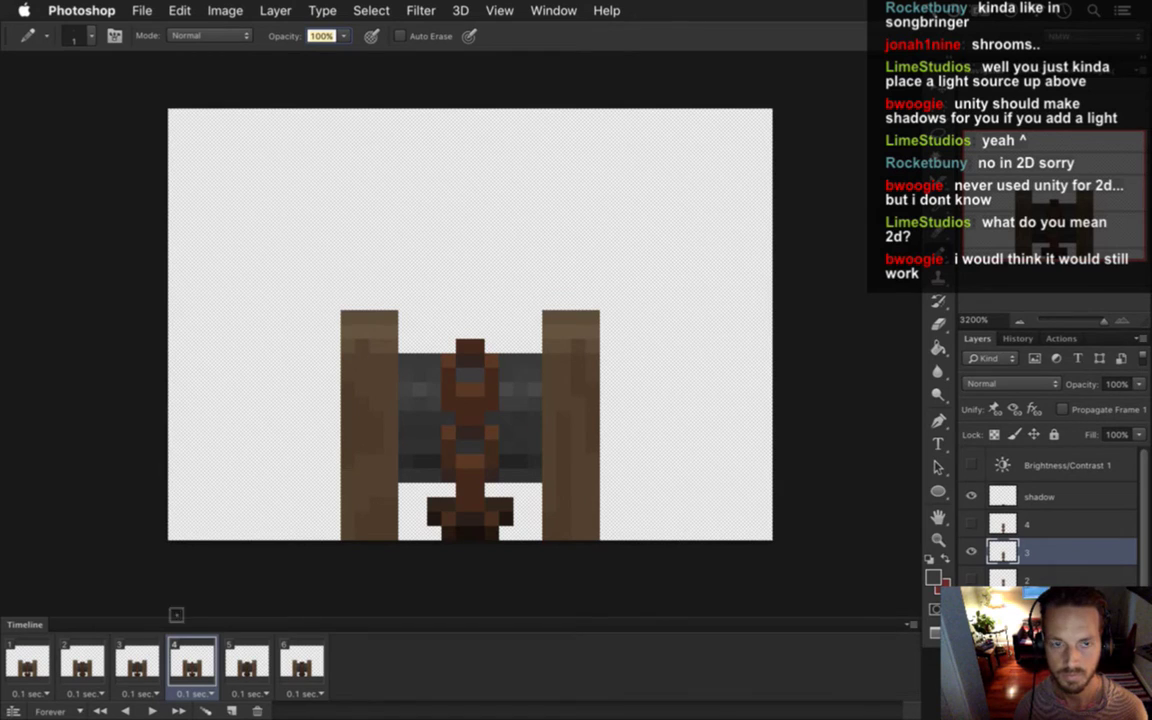
# Select animation frame 5 and apply Brightness/Contrast with brightness 20 to layer 4.
pyautogui.click(246, 660)
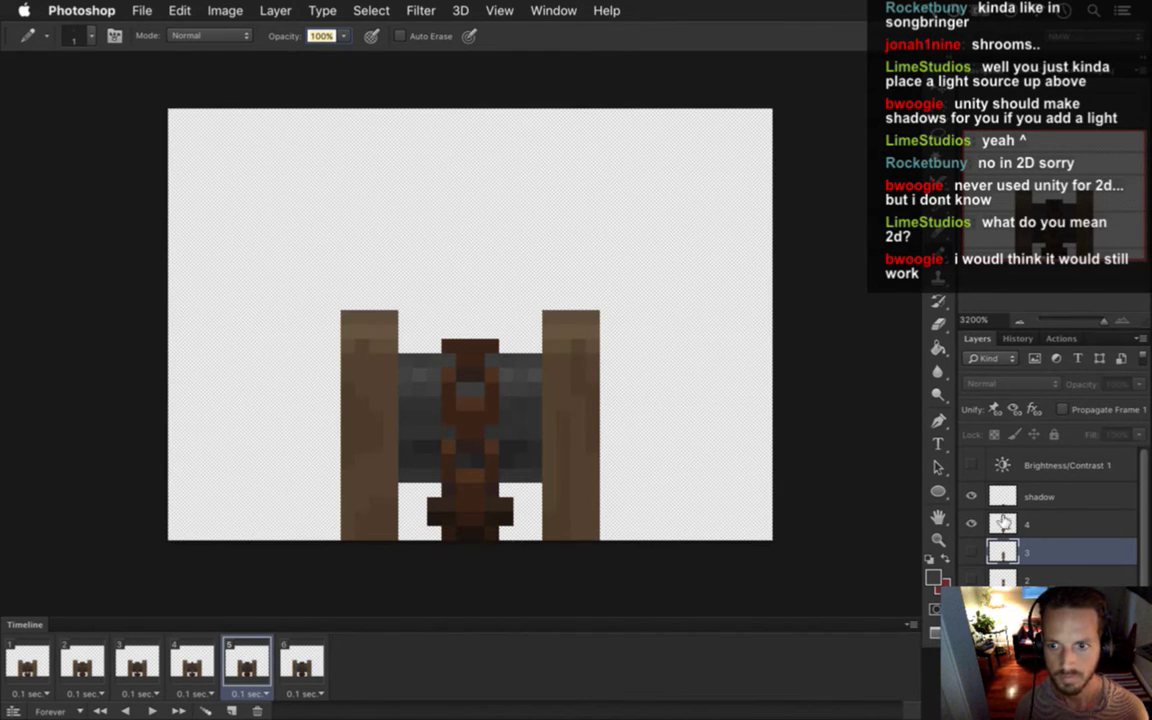
pyautogui.hotkey('alt', ']')
pyautogui.click(225, 10)
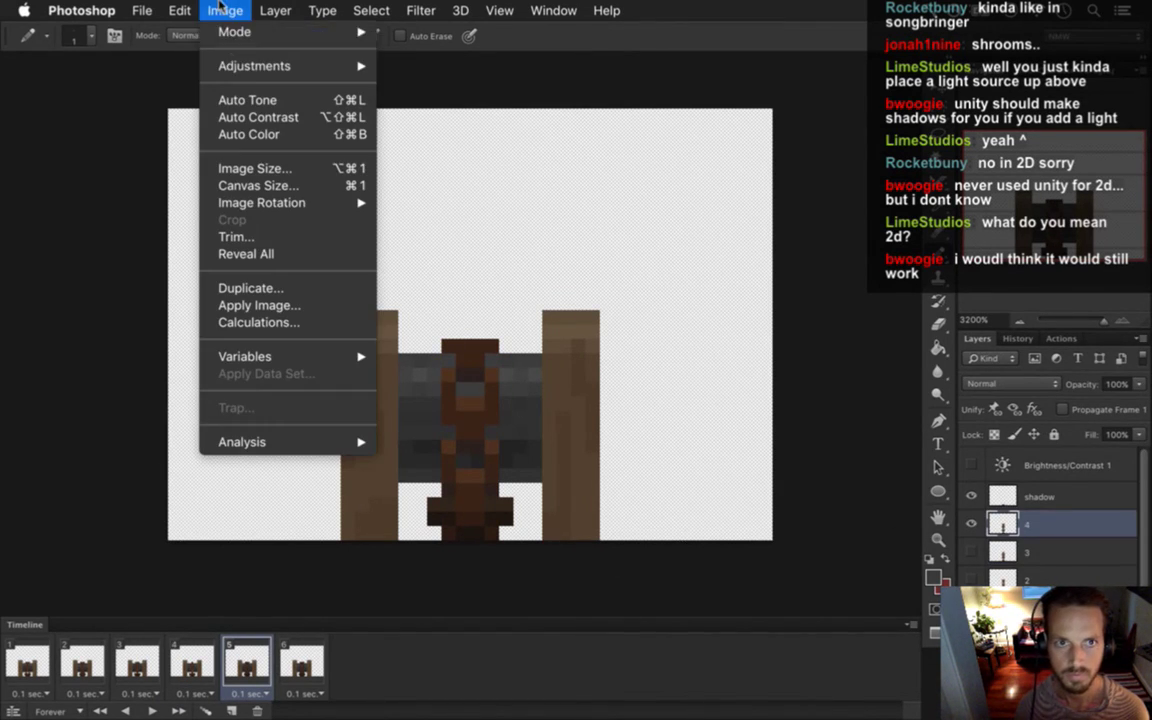
pyautogui.moveTo(254, 65)
pyautogui.click(436, 66)
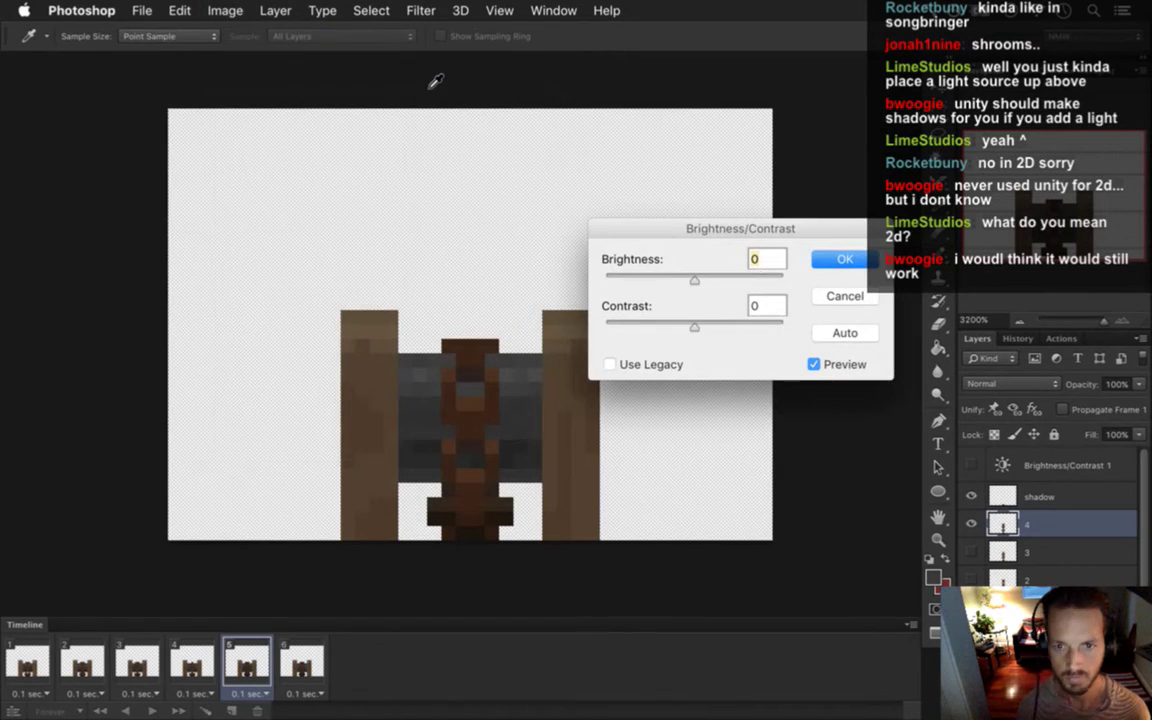
pyautogui.write('20')
pyautogui.press('Return')
pyautogui.press('b')
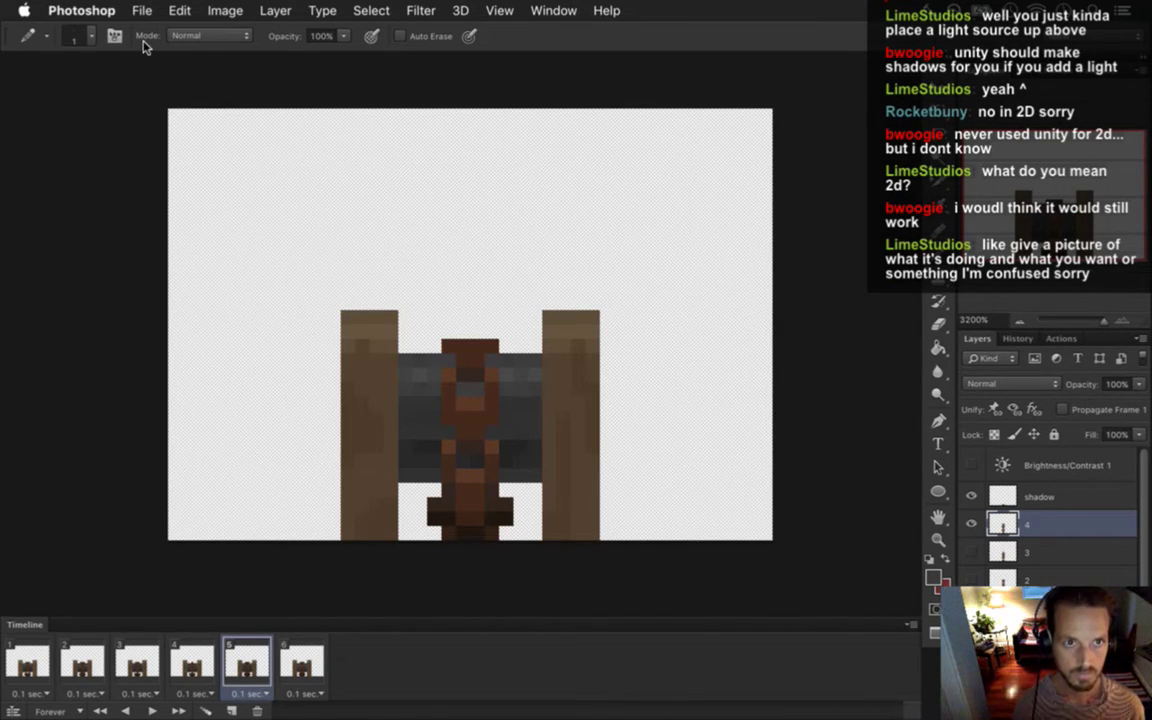
# Render all frames as the PNG image sequence Gate2Switch.png, and rebuild the MacD project in Xcode.
pyautogui.press('super+alt+shift+r')
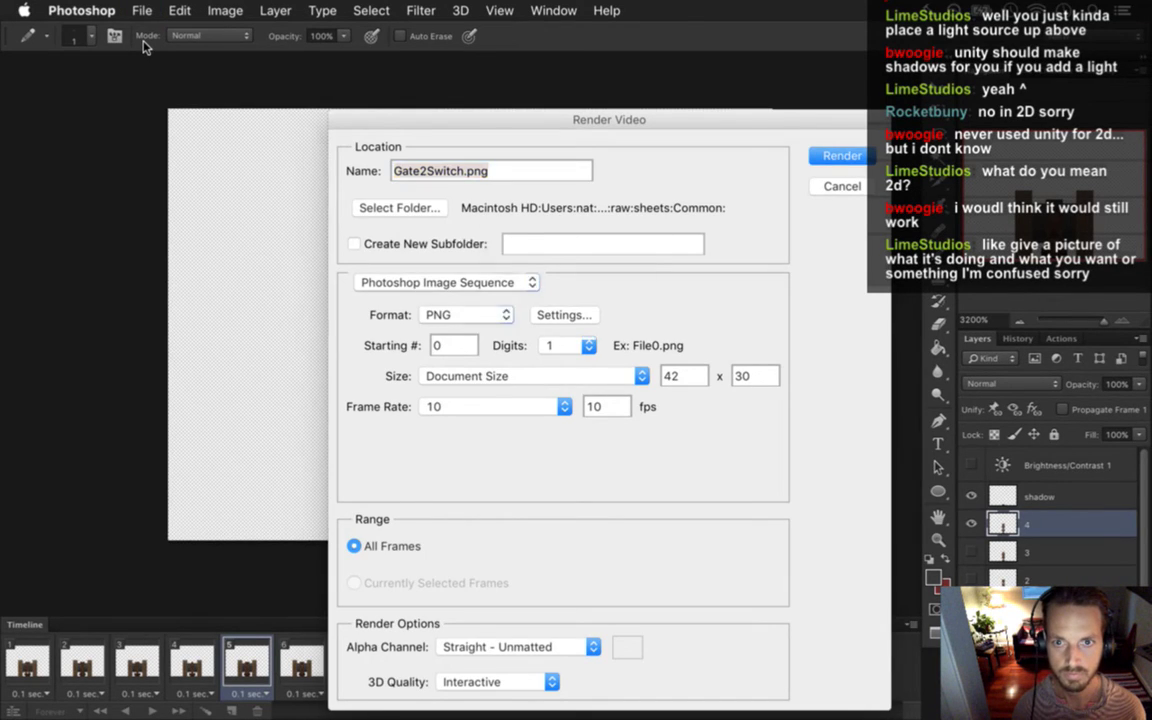
pyautogui.press('Return')
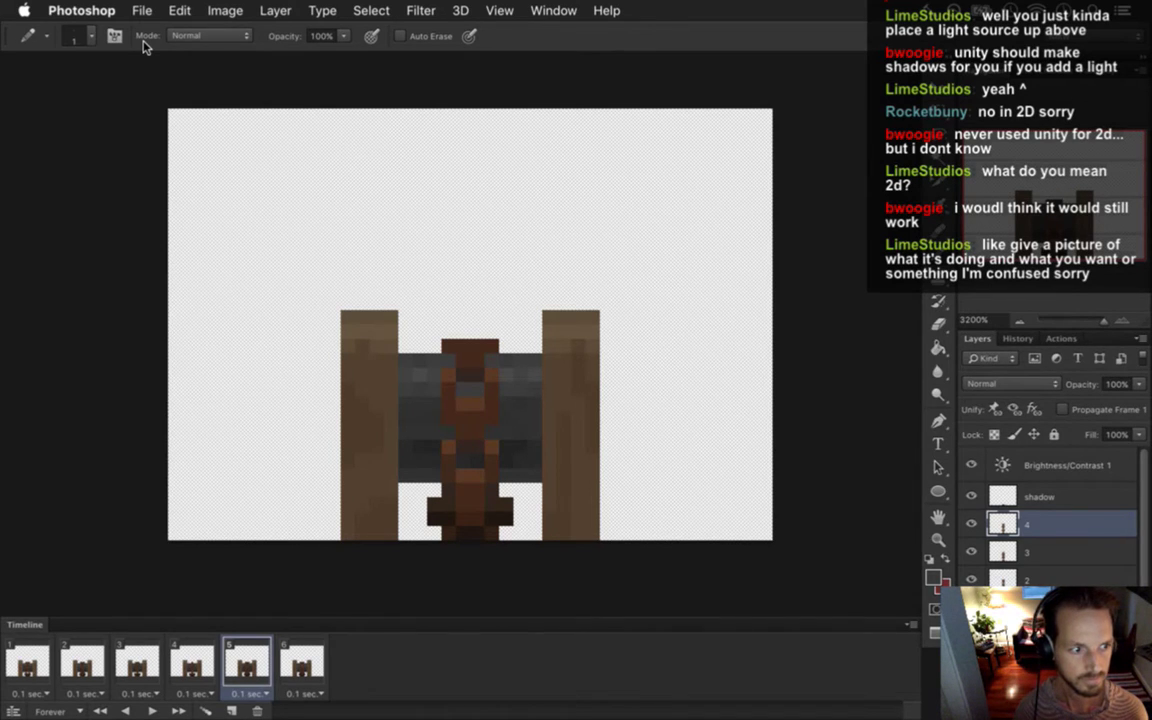
pyautogui.press('super+Tab')
pyautogui.press('super+b')
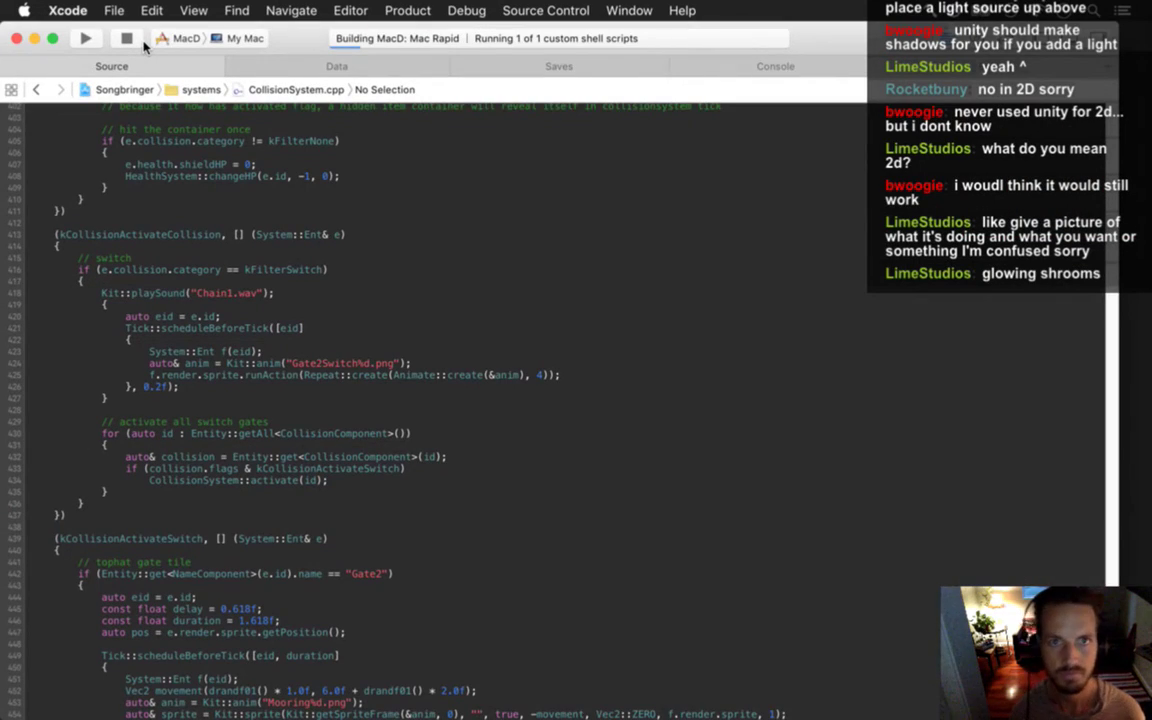
# Run the game, restart it, and move the character right along the bank to check the brightened gate switch.
pyautogui.press('super+r')
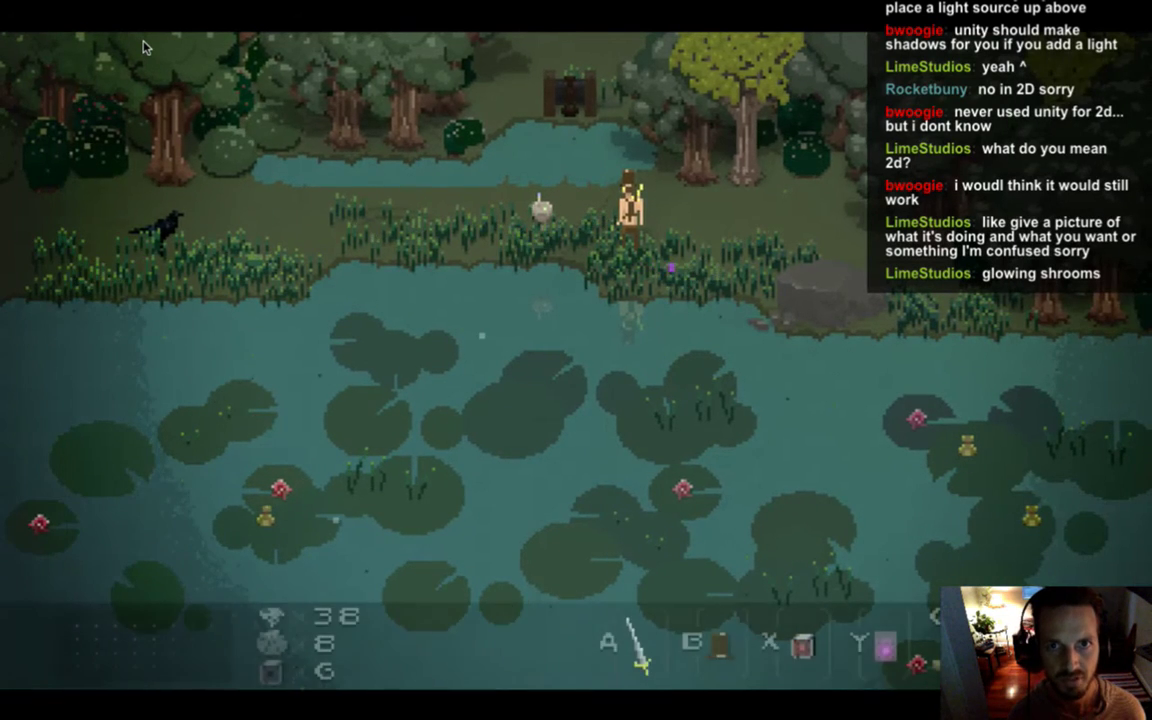
pyautogui.press('super+q')
pyautogui.press('super+r')
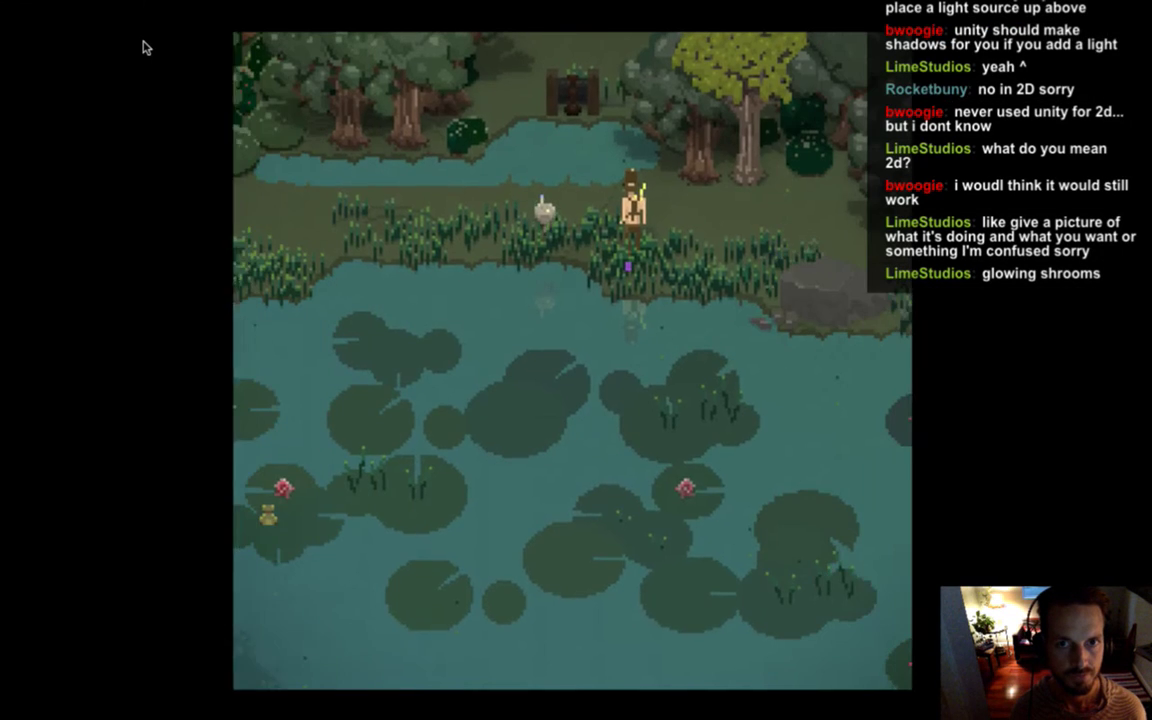
pyautogui.press('Right')
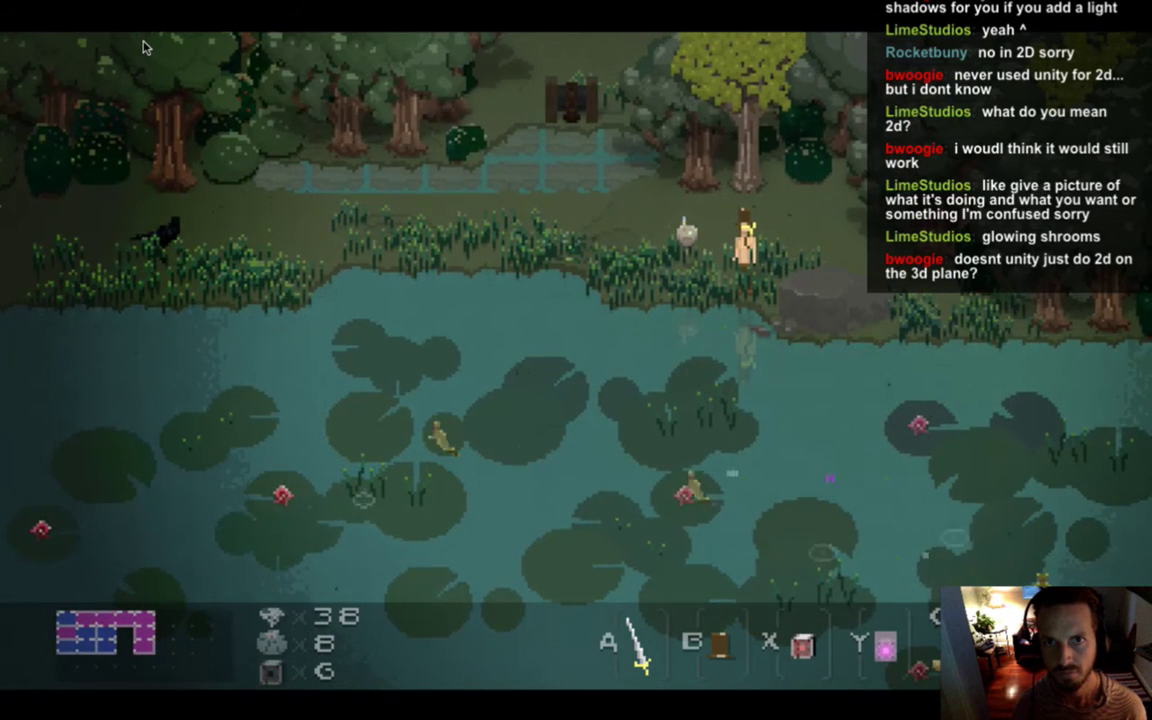
# In Photoshop, select animation frame 1 and set the foreground color to a dark olive green with hue 65.
pyautogui.press('super+Tab')
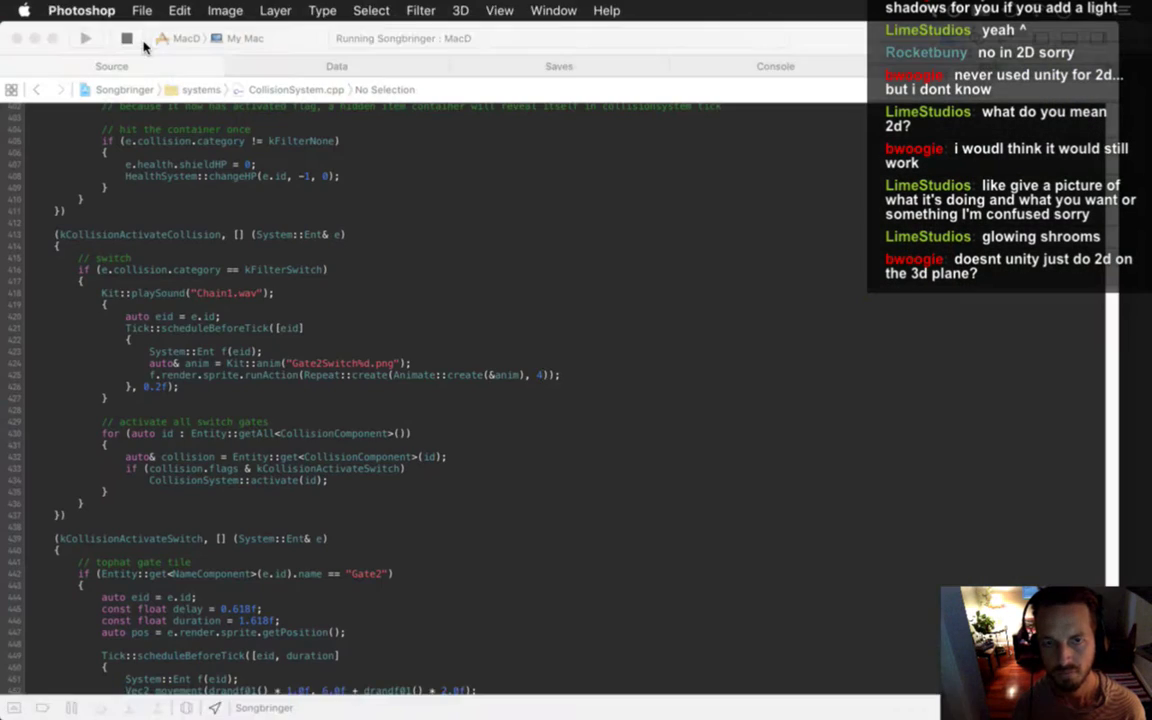
pyautogui.press('super+Tab')
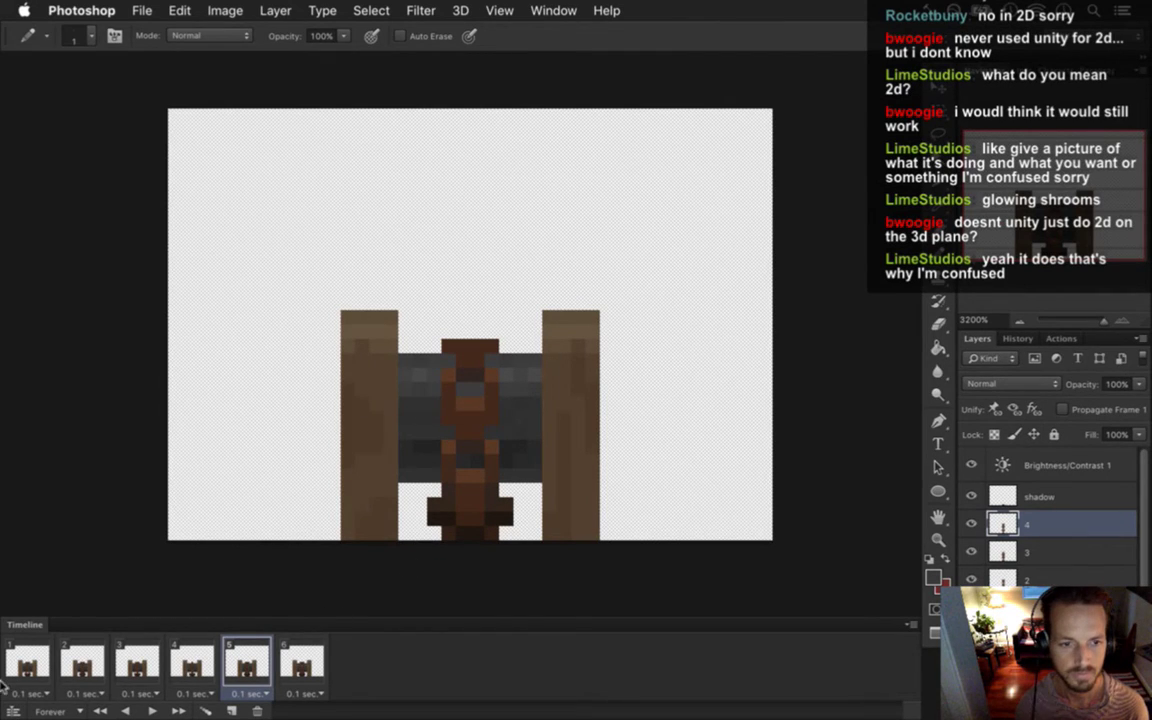
pyautogui.click(40, 680)
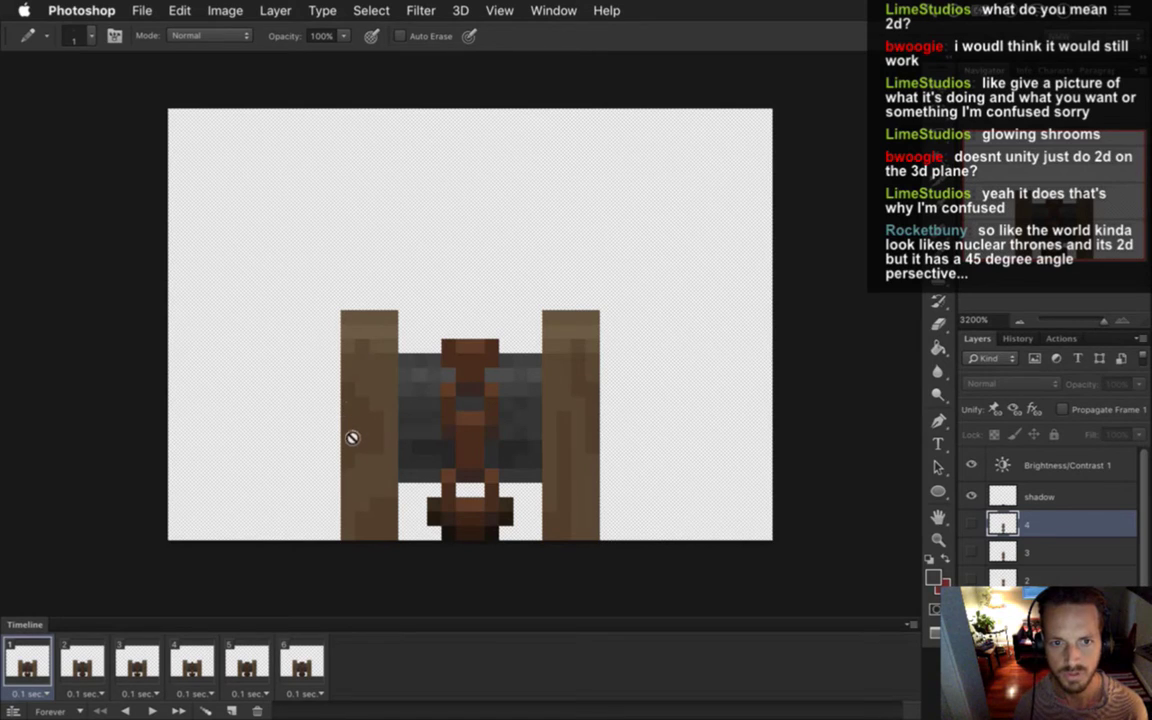
pyautogui.press('i')
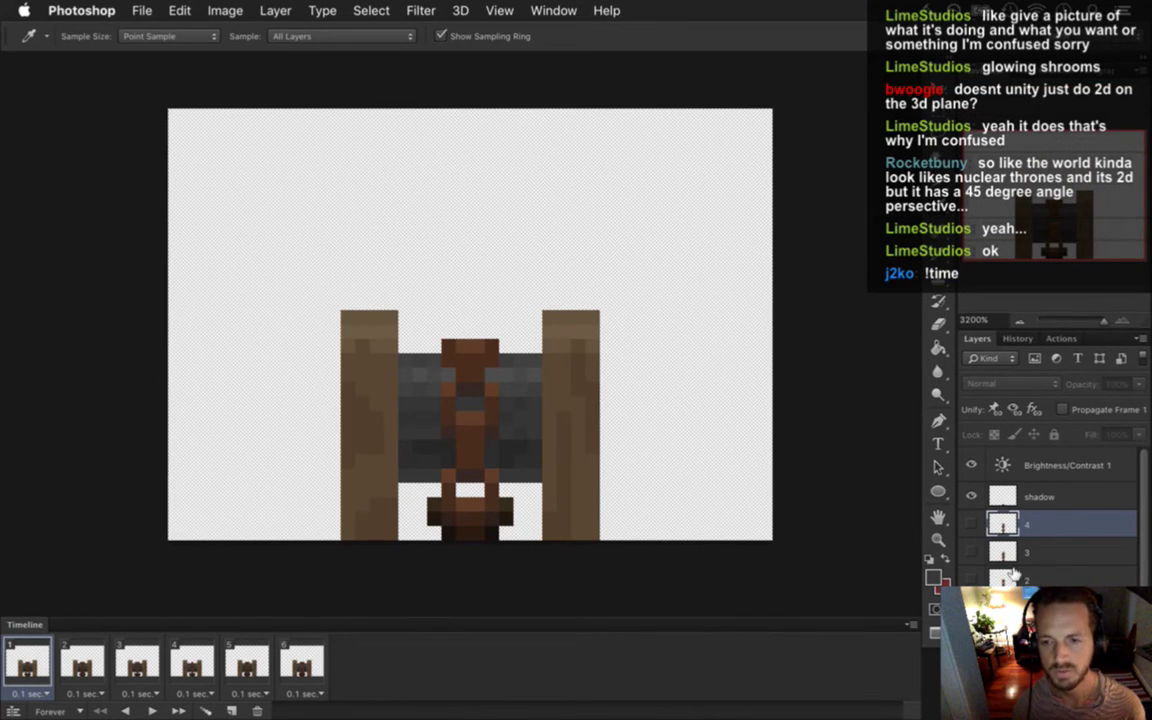
pyautogui.click(933, 577)
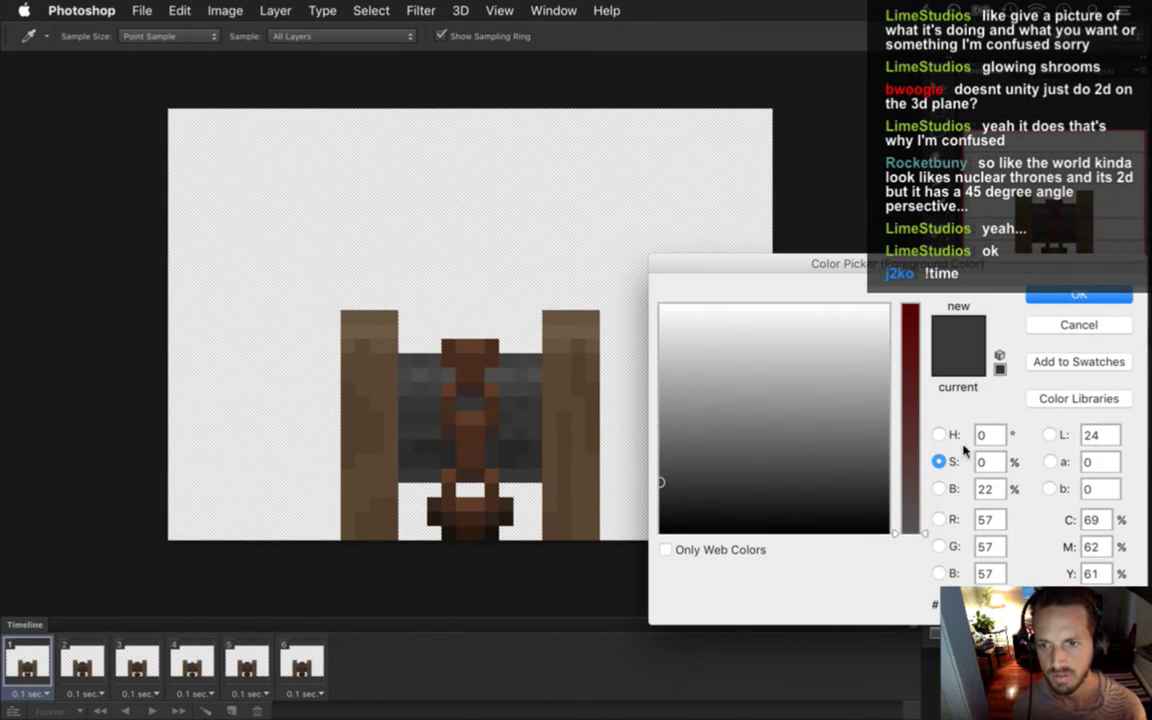
pyautogui.click(910, 410)
pyautogui.click(938, 434)
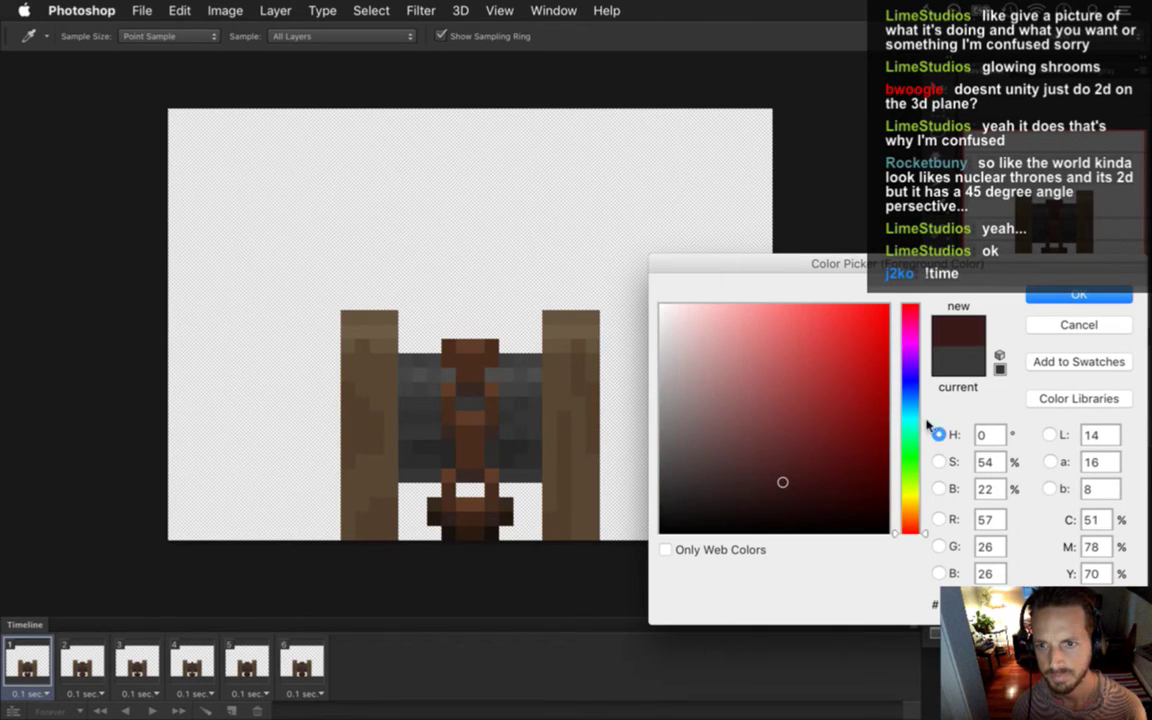
pyautogui.moveTo(908, 522); pyautogui.dragTo(917, 491)
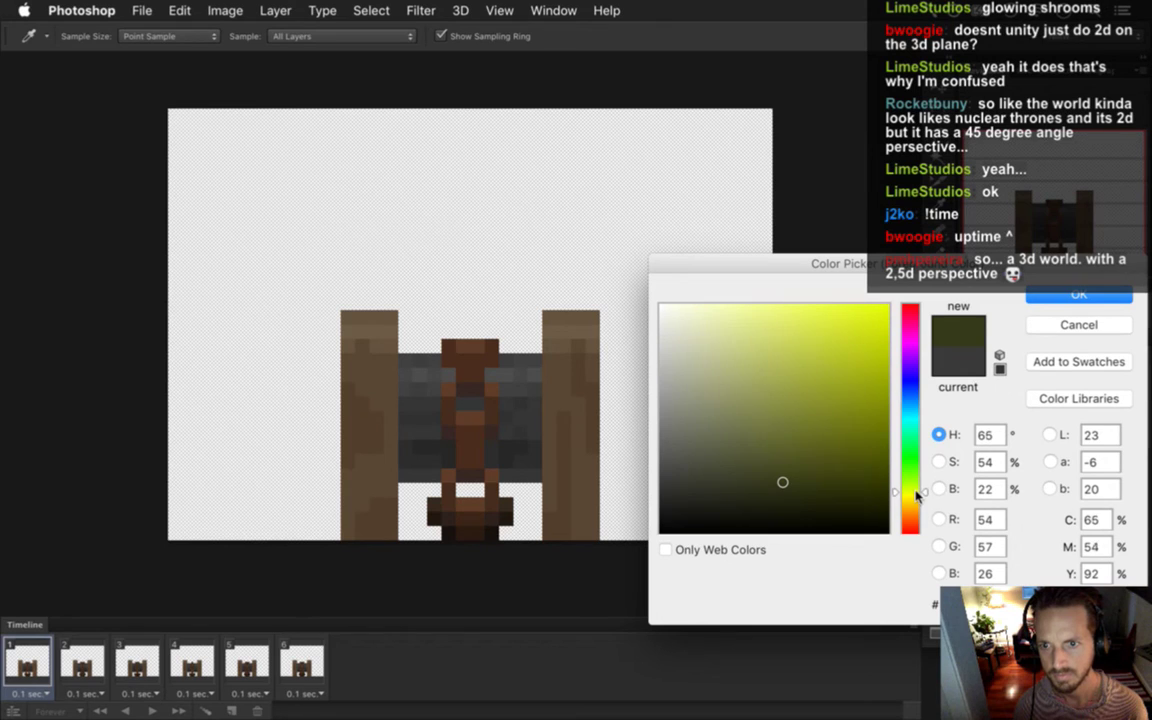
pyautogui.click(939, 462)
pyautogui.moveTo(912, 428); pyautogui.dragTo(912, 467)
pyautogui.click(939, 489)
pyautogui.click(1079, 294)
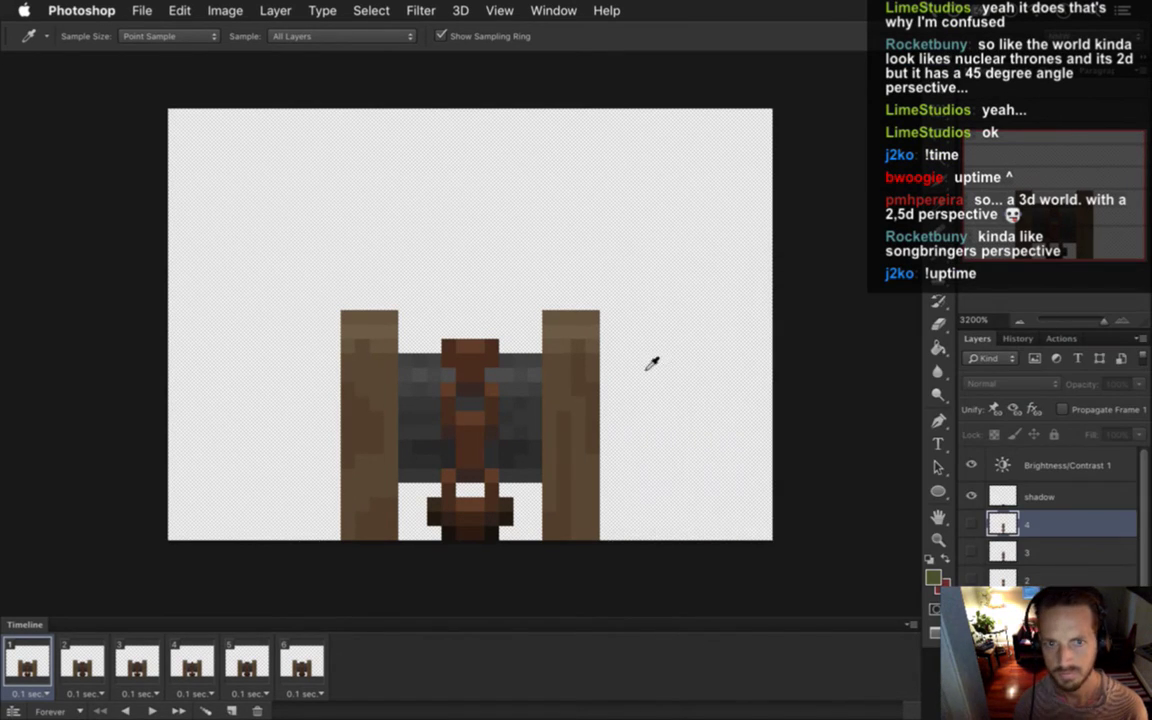
# Try drawing a few green pixels like a sprout on top of the left wooden post, and undo them.
pyautogui.press('b')
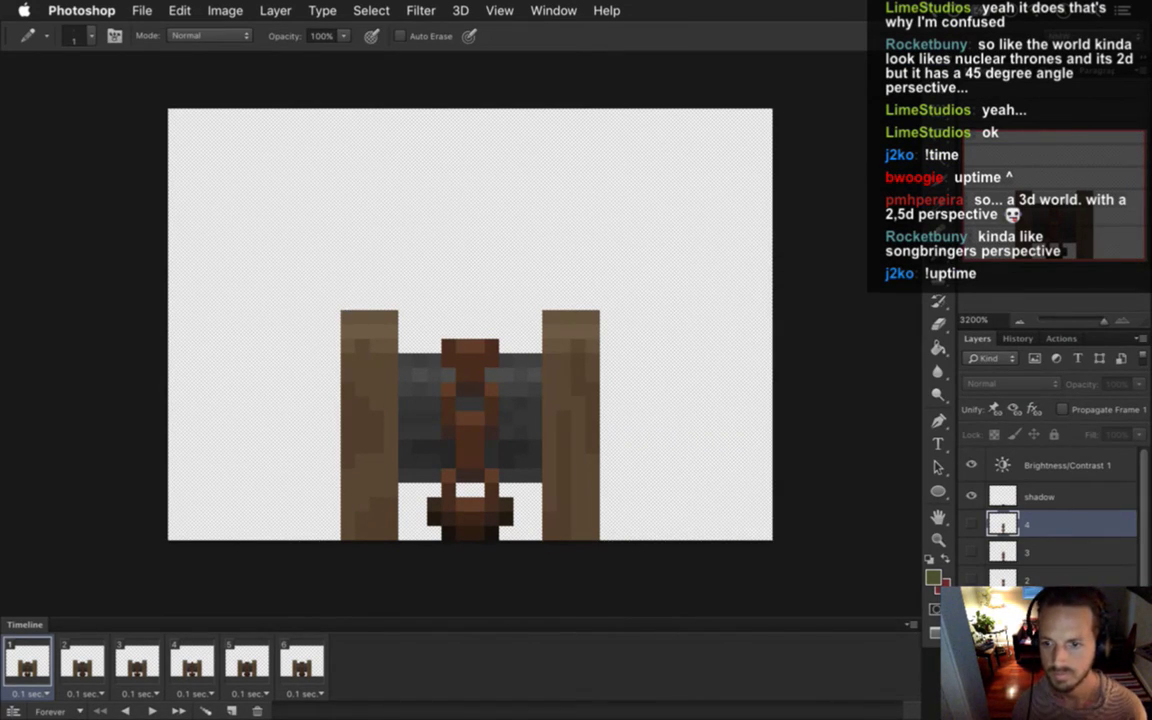
pyautogui.scroll(-1, 1050, 510)
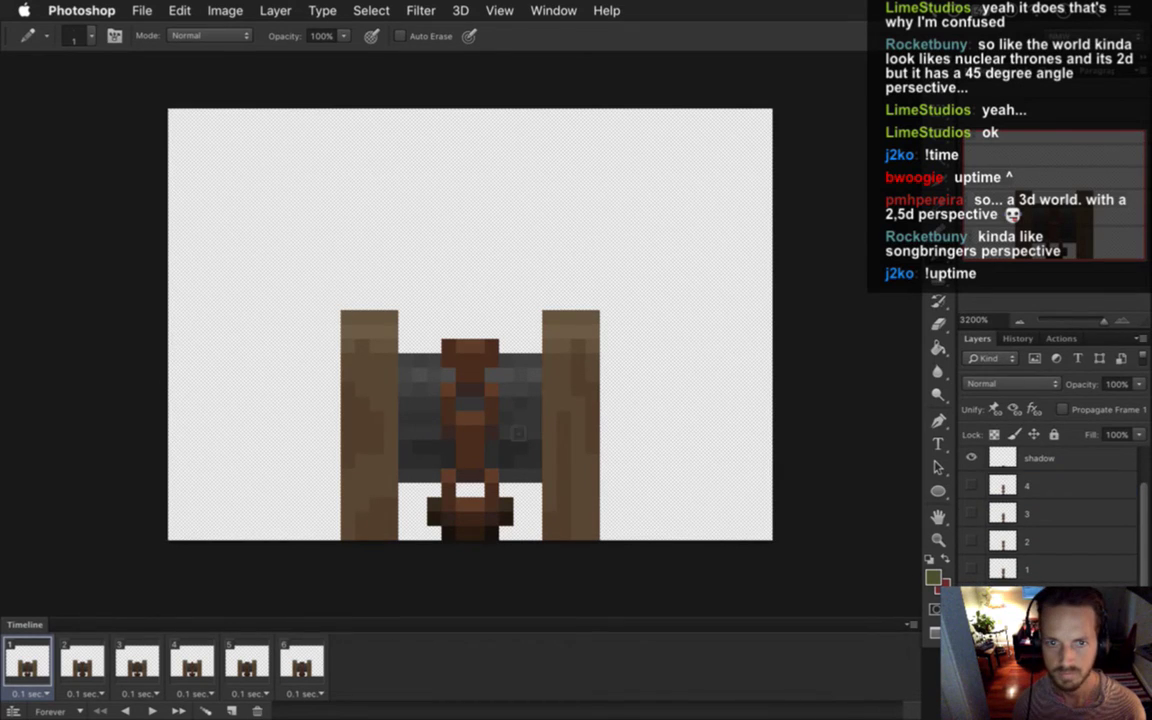
pyautogui.moveTo(347, 289)
pyautogui.mouseDown()
pyautogui.moveTo(361, 303)
pyautogui.moveTo(362, 289)
pyautogui.mouseUp()
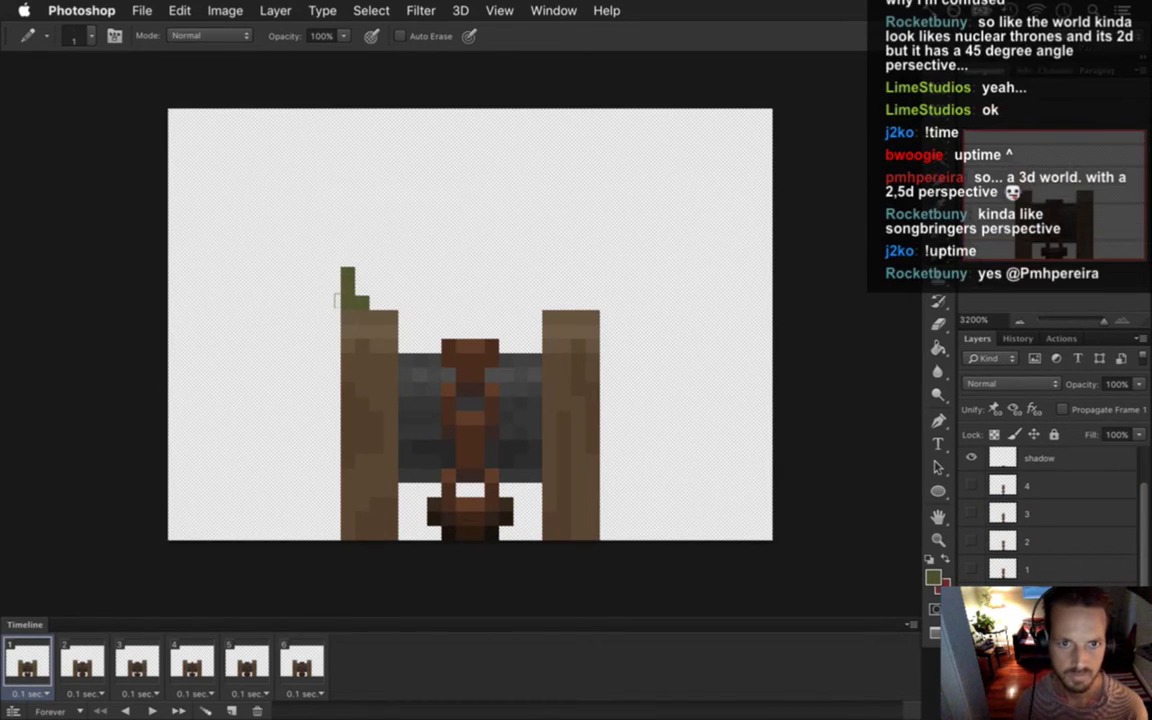
pyautogui.press('super+alt+z')
pyautogui.press('super+alt+z')
pyautogui.press('super+alt+z')
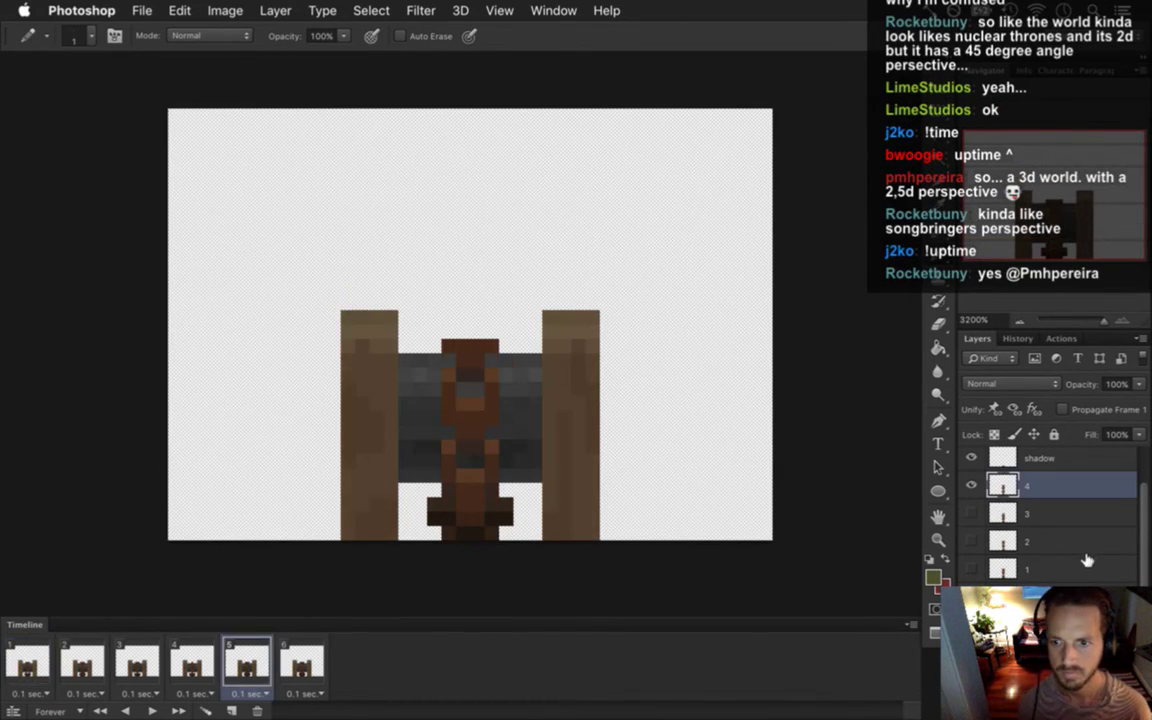
# Flip back and forth between the animation frames to compare the chain and drum artwork, ending on frame 6.
pyautogui.click(27, 662)
pyautogui.click(242, 664)
pyautogui.click(194, 664)
pyautogui.click(245, 664)
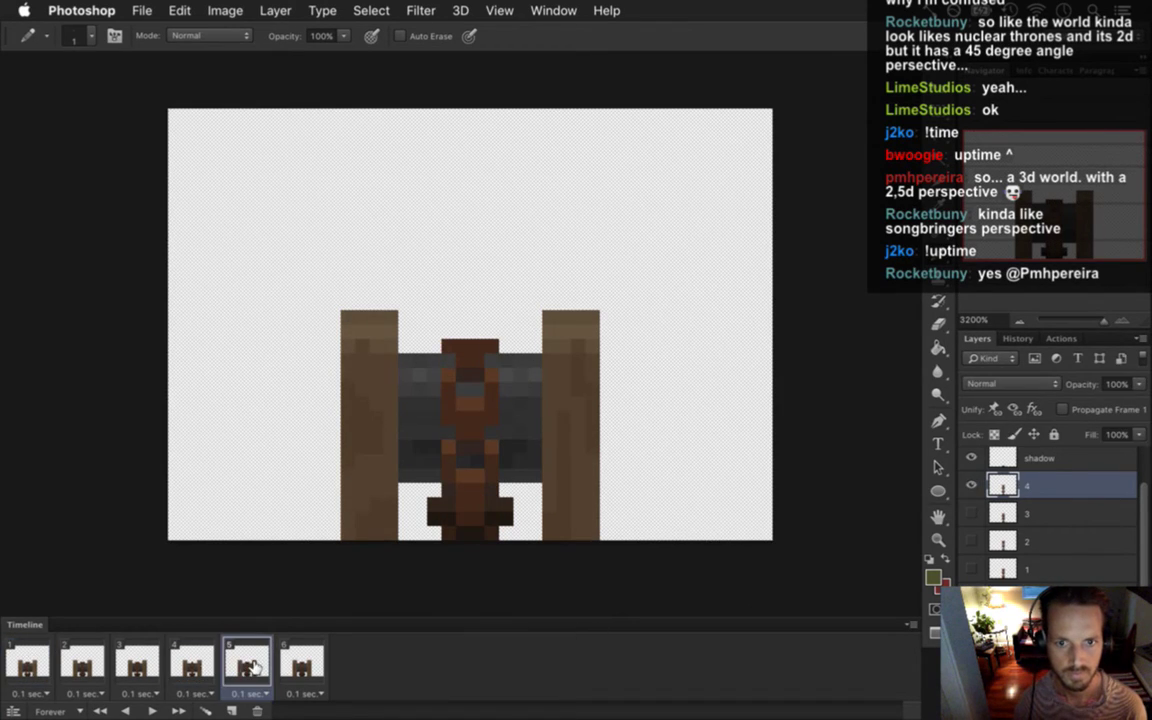
pyautogui.click(194, 664)
pyautogui.click(138, 664)
pyautogui.click(185, 664)
pyautogui.click(242, 664)
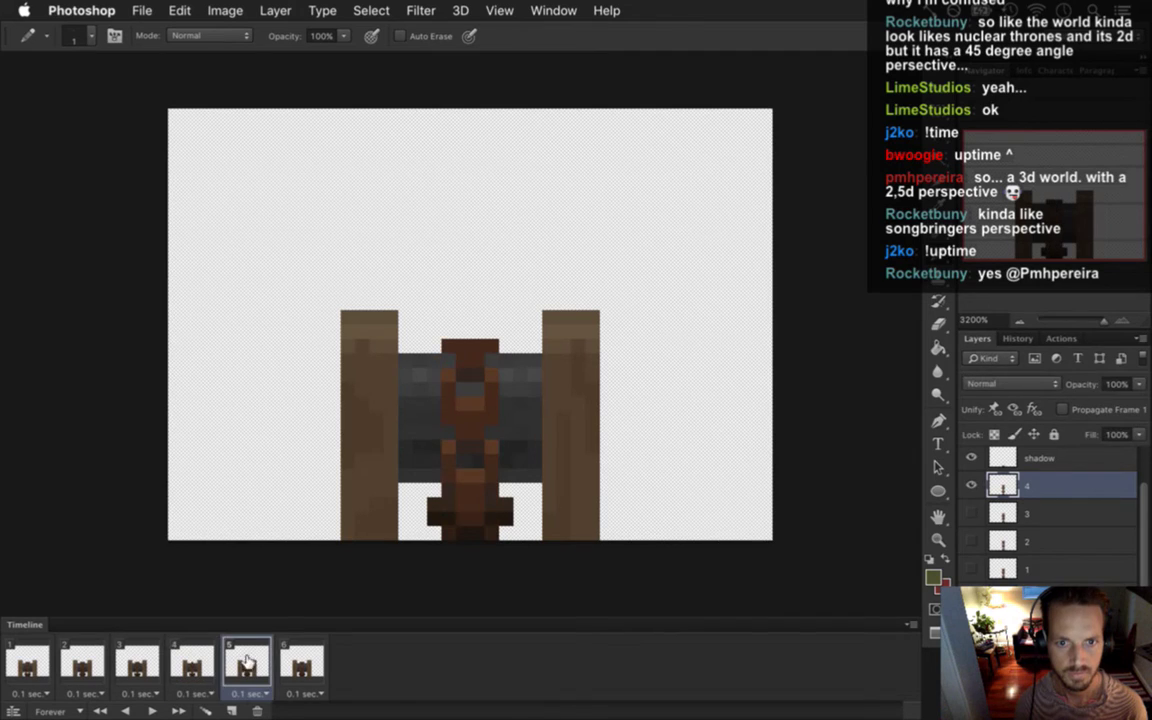
pyautogui.click(290, 652)
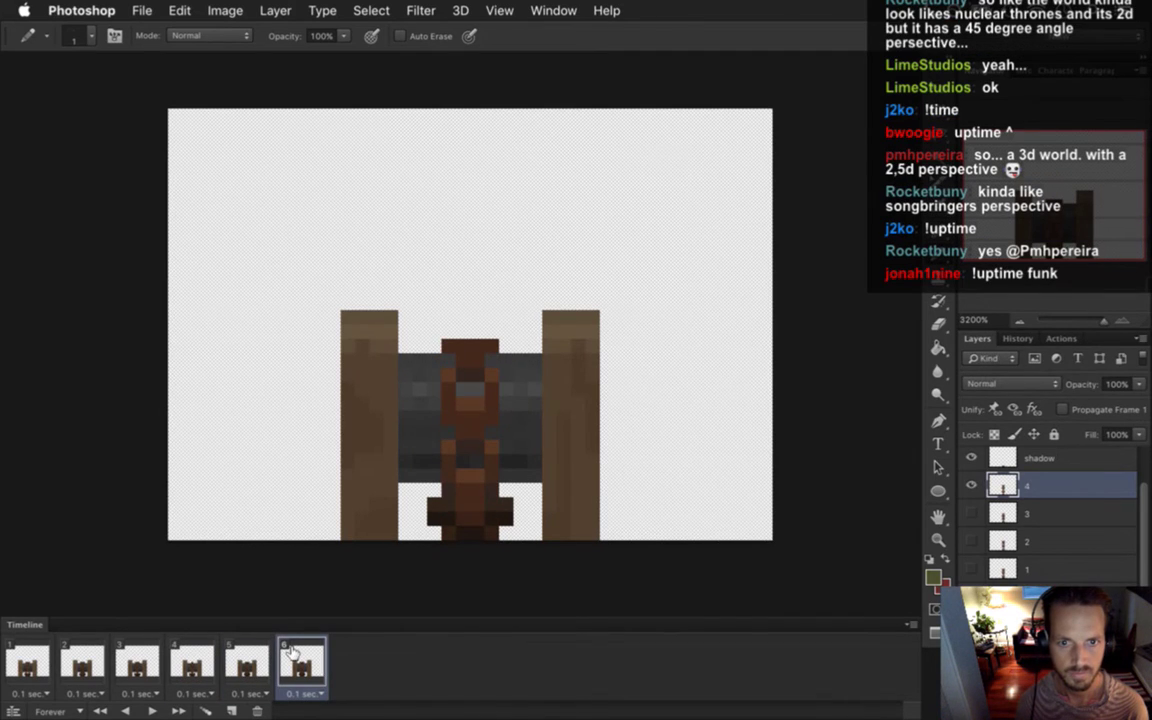
# Select animation frame 1 and add a new empty layer directly above layer 4.
pyautogui.click(28, 662)
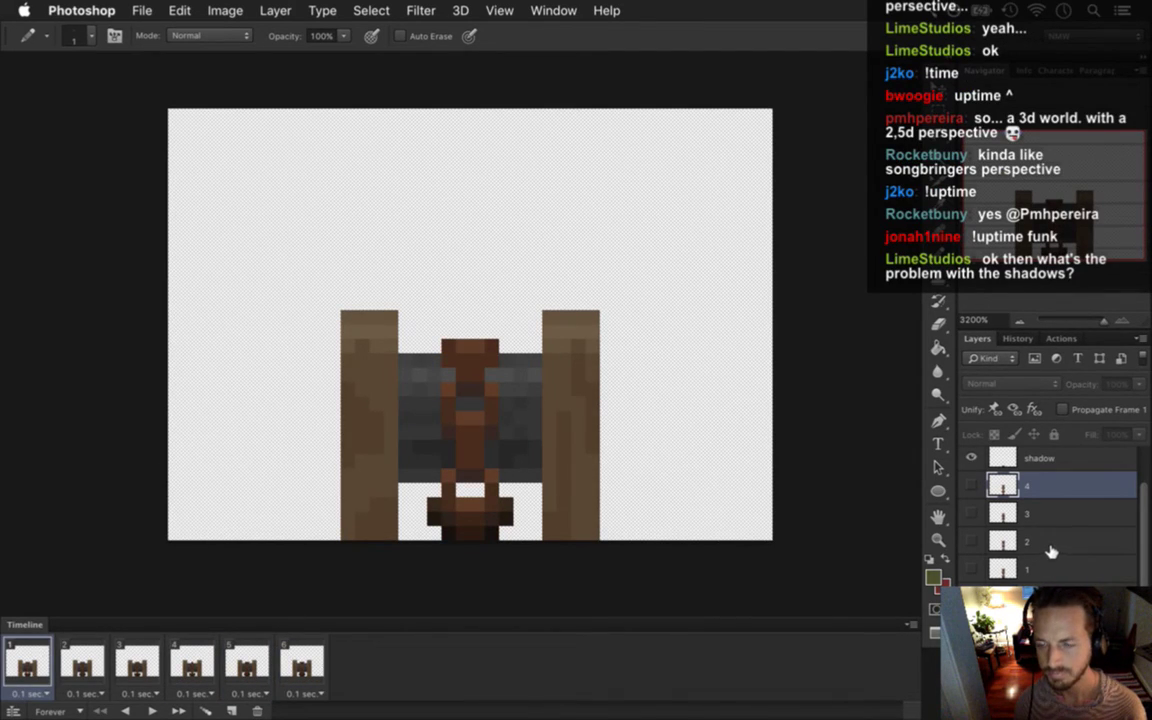
pyautogui.hotkey('ctrl', 'alt', 'shift', 'n')
pyautogui.click(1063, 409)
# Try drawing a green sprout on top of the left wooden post and reshaping it to lean outward.
pyautogui.moveTo(361, 303); pyautogui.dragTo(347, 272)
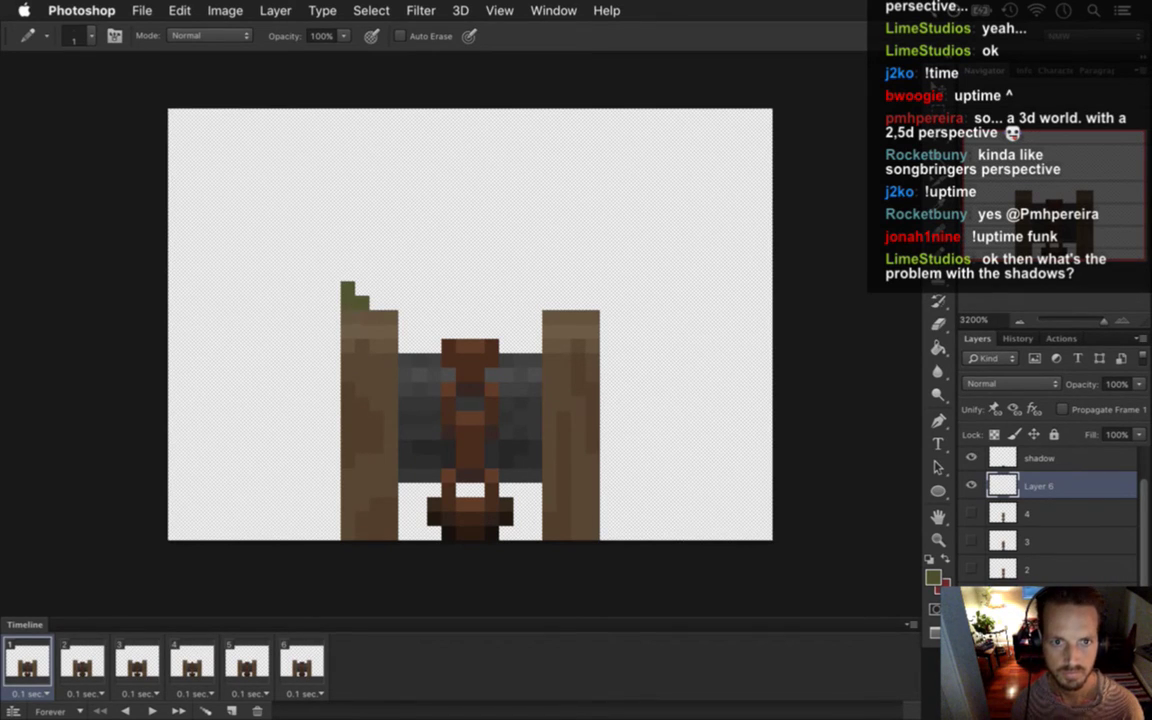
pyautogui.click(333, 273)
pyautogui.click(347, 259)
pyautogui.click(361, 273)
pyautogui.press('e')
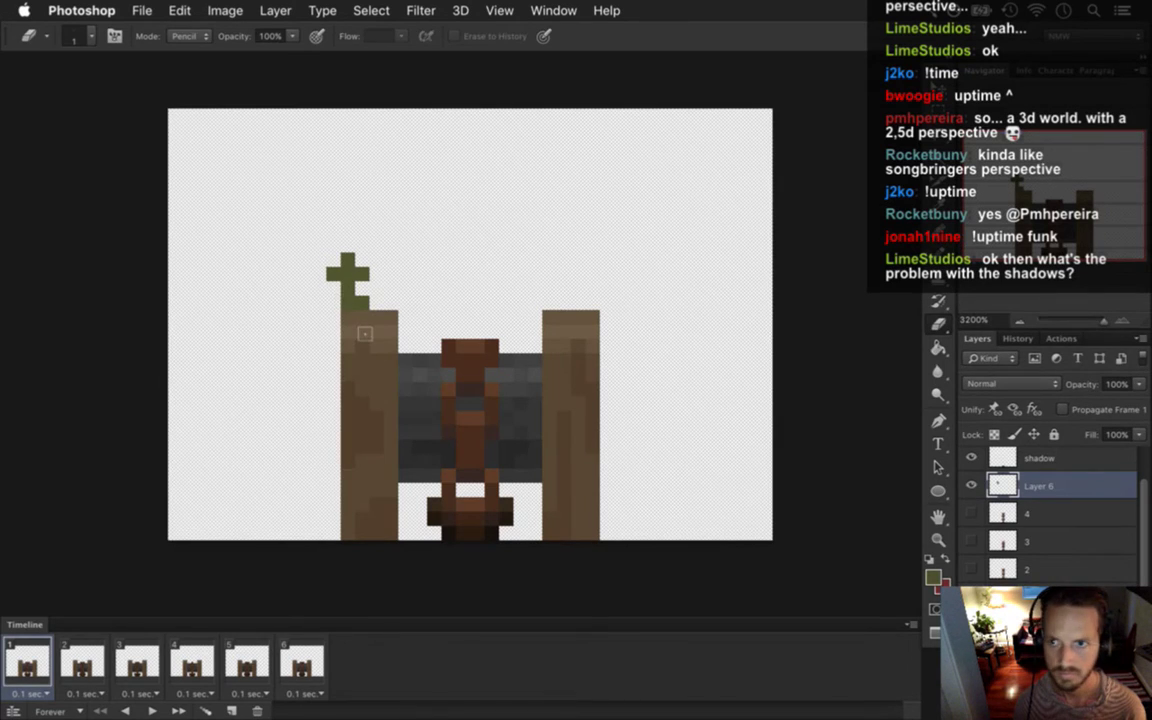
pyautogui.moveTo(333, 273)
pyautogui.mouseDown()
pyautogui.moveTo(350, 259)
pyautogui.moveTo(361, 275)
pyautogui.moveTo(319, 285)
pyautogui.moveTo(347, 275)
pyautogui.mouseUp()
pyautogui.press('b')
pyautogui.click(333, 260)
pyautogui.click(334, 317)
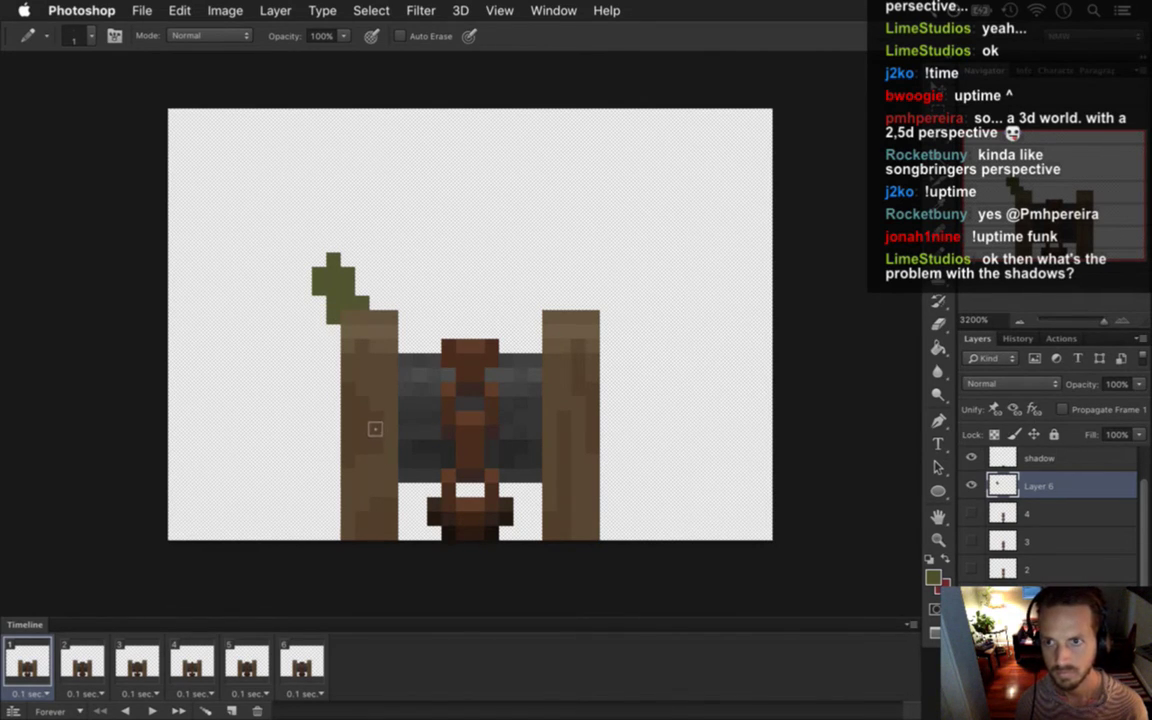
# Undo the sprout's reshaping and erase its remaining green pixels above the left post.
pyautogui.press('super+alt+z')
pyautogui.press('super+alt+z')
pyautogui.press('super+alt+z')
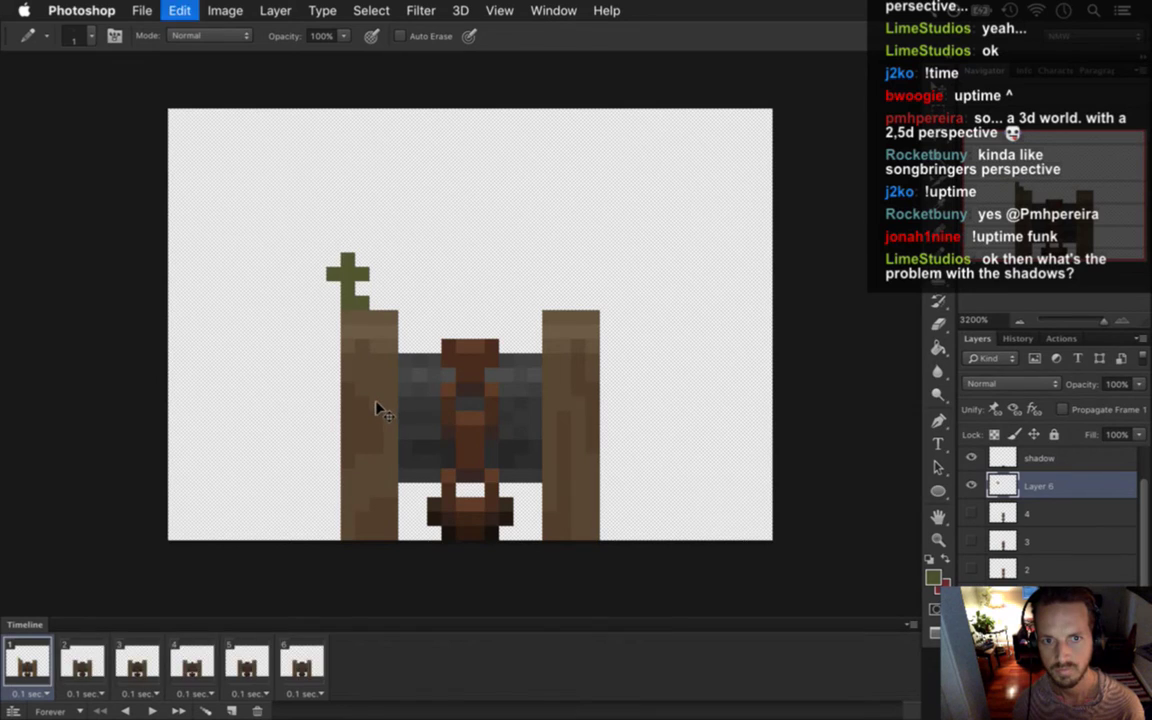
pyautogui.press('super+alt+z')
pyautogui.press('e')
pyautogui.moveTo(347, 258)
pyautogui.mouseDown()
pyautogui.moveTo(340, 280)
pyautogui.moveTo(354, 322)
pyautogui.moveTo(352, 302)
pyautogui.mouseUp()
# Draw scattered olive-green moss pixels on the middle and lower parts of both wooden posts with the Pencil tool.
pyautogui.press('b')
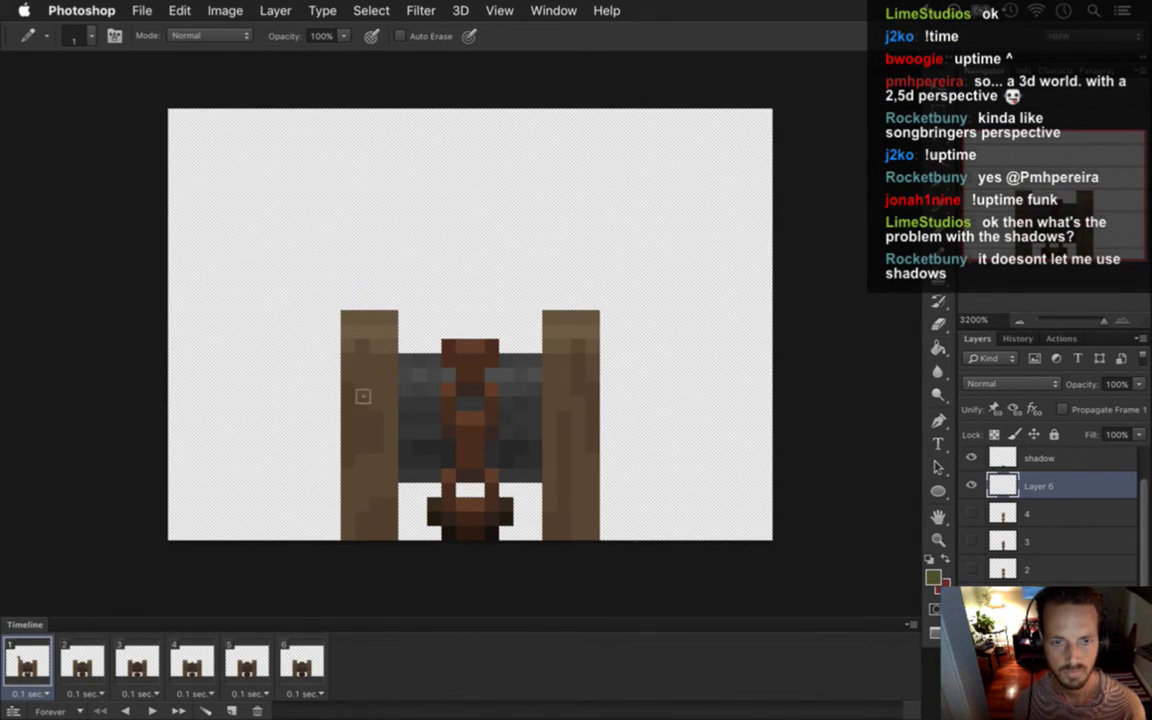
pyautogui.click(347, 375)
pyautogui.click(376, 418)
pyautogui.click(362, 488)
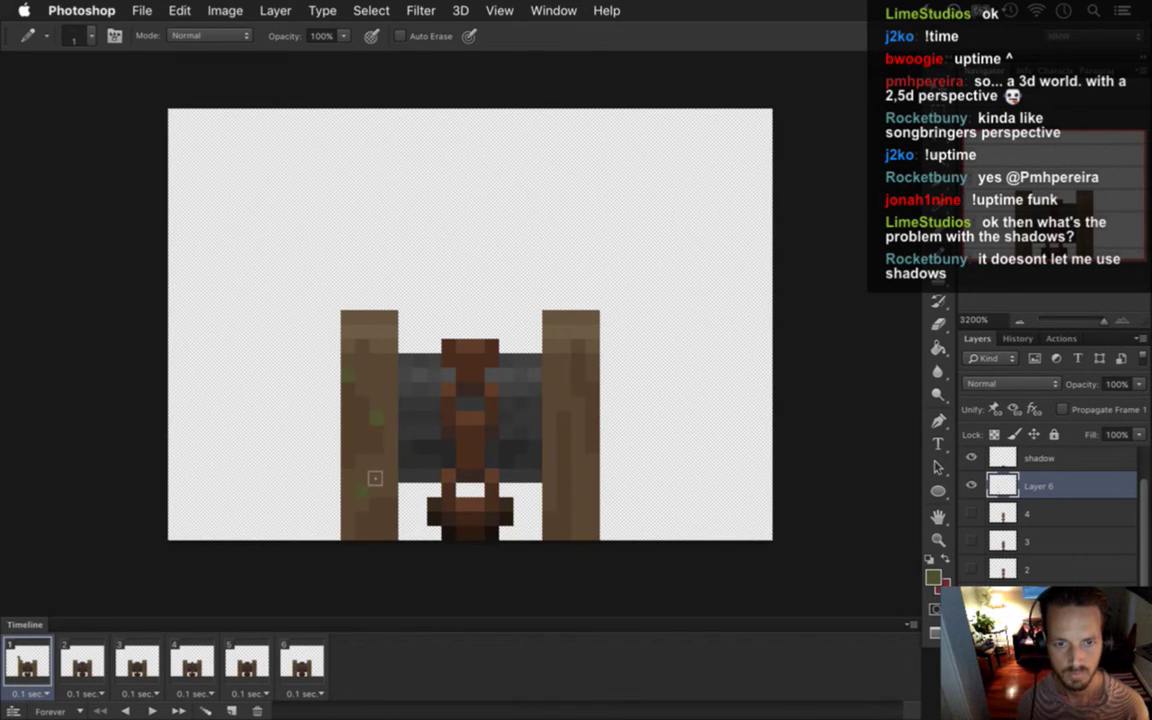
pyautogui.moveTo(366, 468)
pyautogui.mouseDown()
pyautogui.moveTo(365, 458)
pyautogui.moveTo(345, 483)
pyautogui.mouseUp()
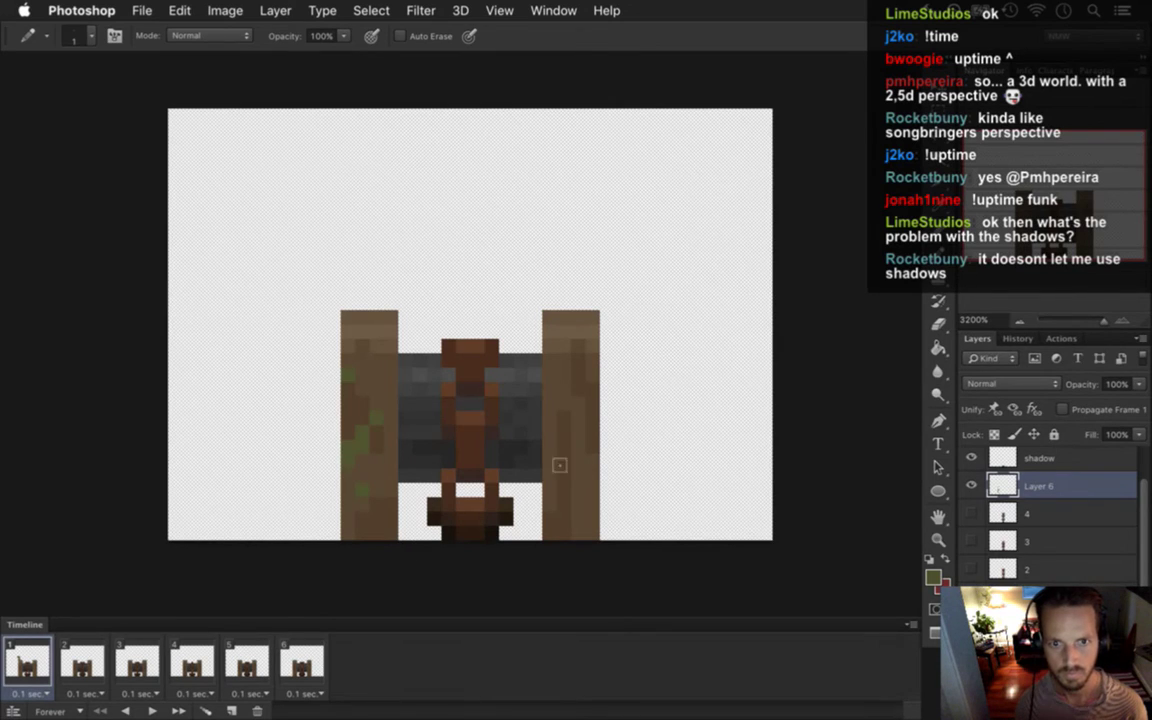
pyautogui.moveTo(589, 487)
pyautogui.mouseDown()
pyautogui.moveTo(574, 535)
pyautogui.moveTo(585, 499)
pyautogui.moveTo(610, 558)
pyautogui.moveTo(571, 532)
pyautogui.mouseUp()
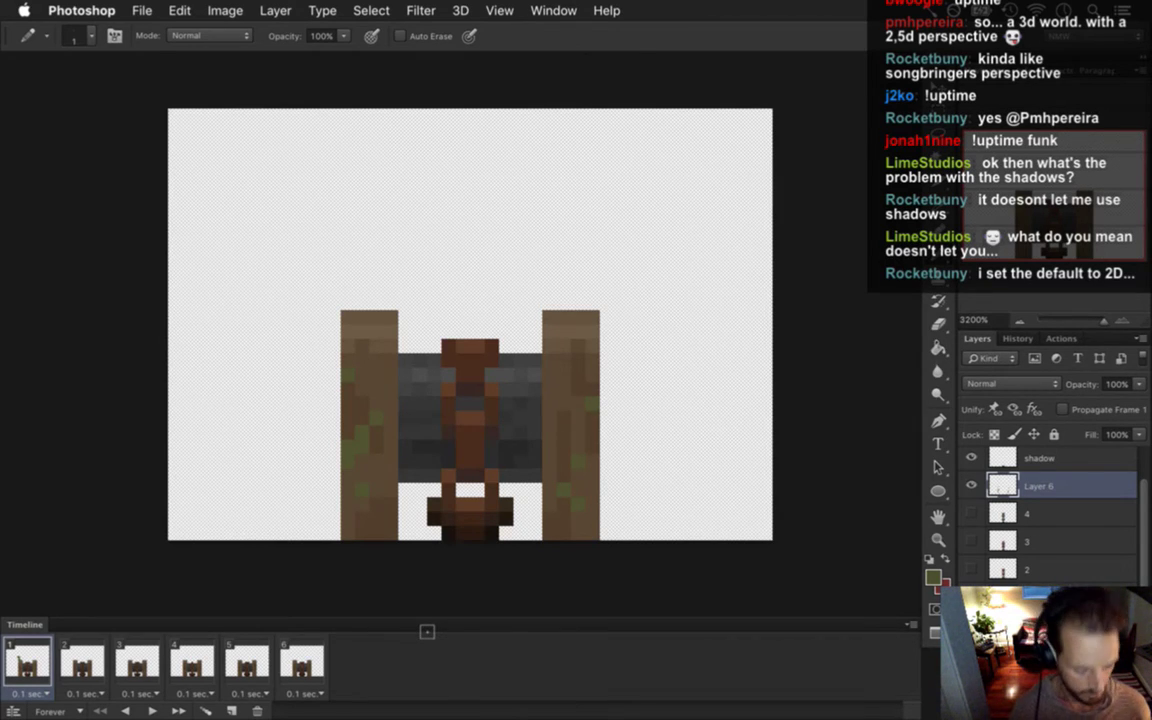
# Render all frames as the PNG image sequence Gate2Switch.png at 10 fps, replacing the existing files.
pyautogui.press('super+alt+shift+r')
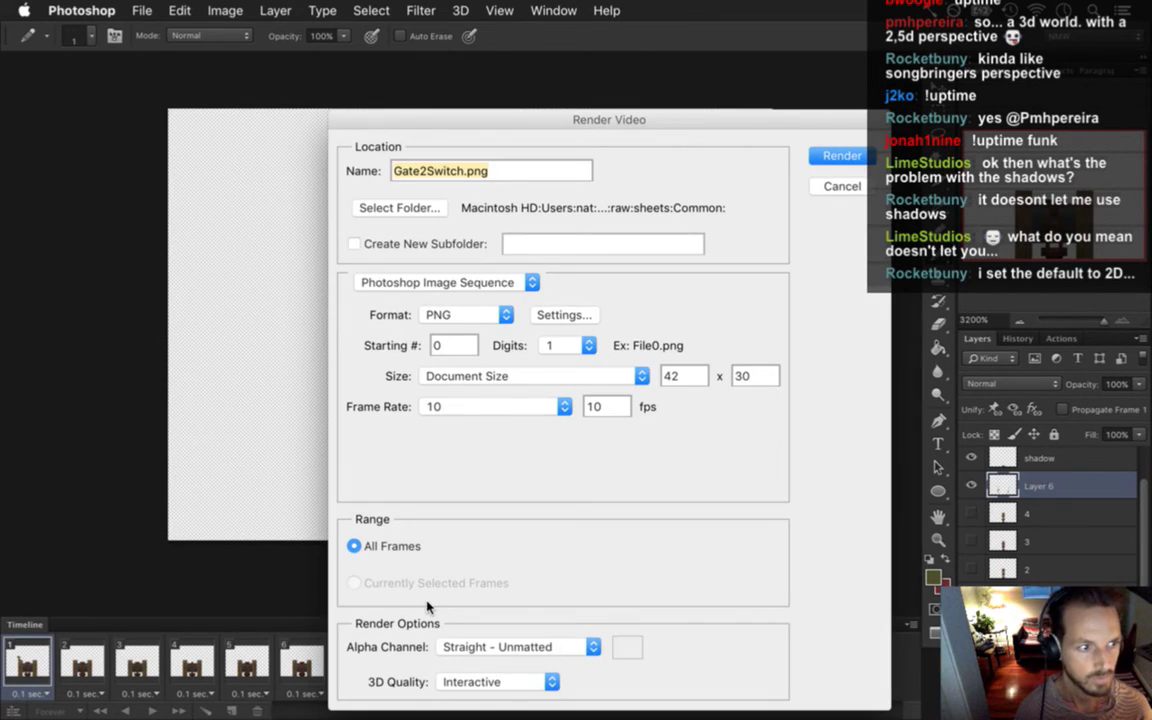
pyautogui.press('Return')
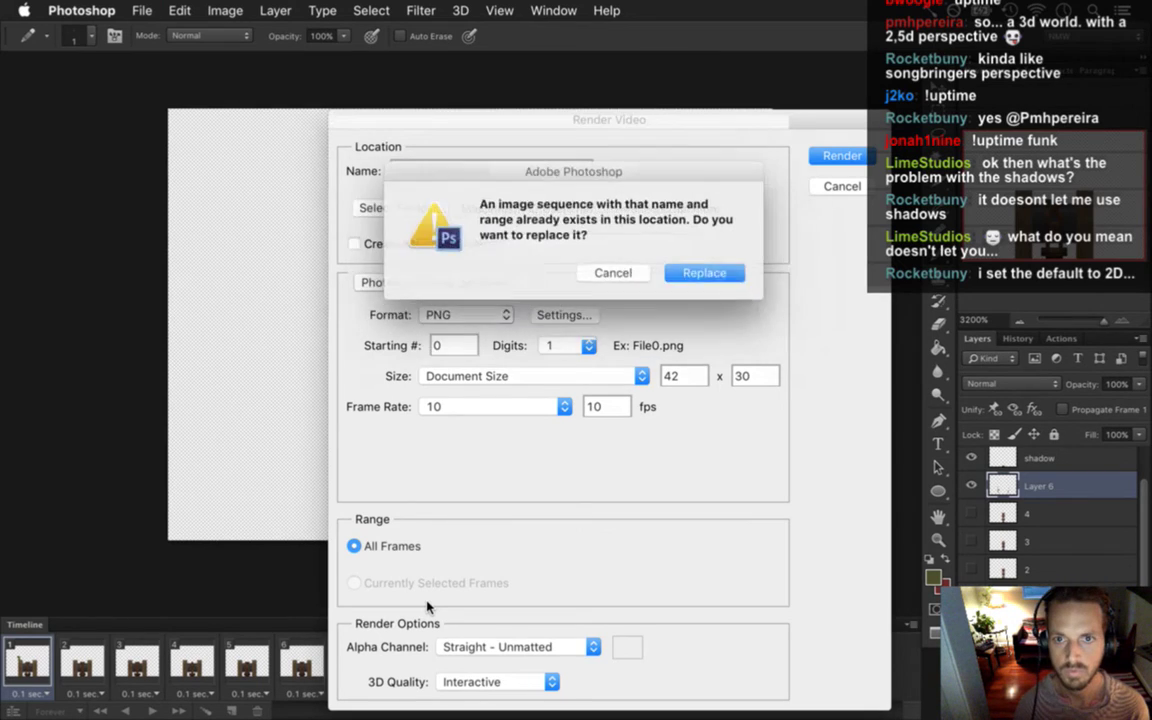
pyautogui.press('Return')
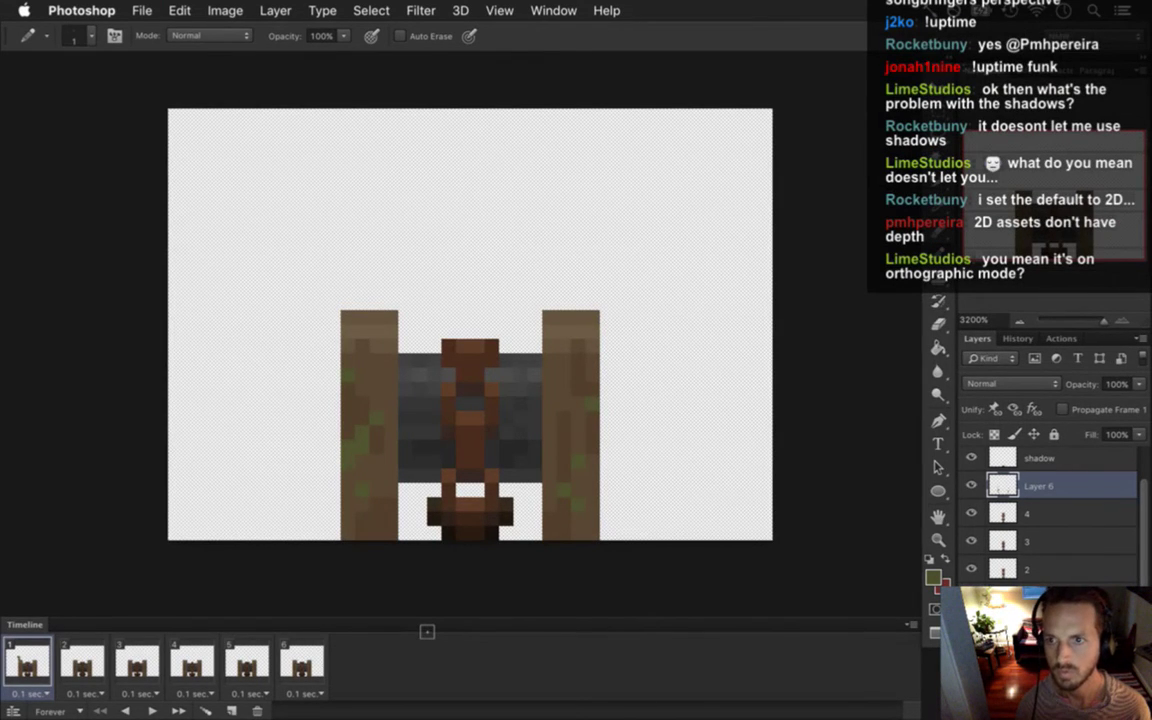
# Switch to Xcode, run the game, then quit and run it again to load the mossy gate switch.
pyautogui.press('super+Tab')
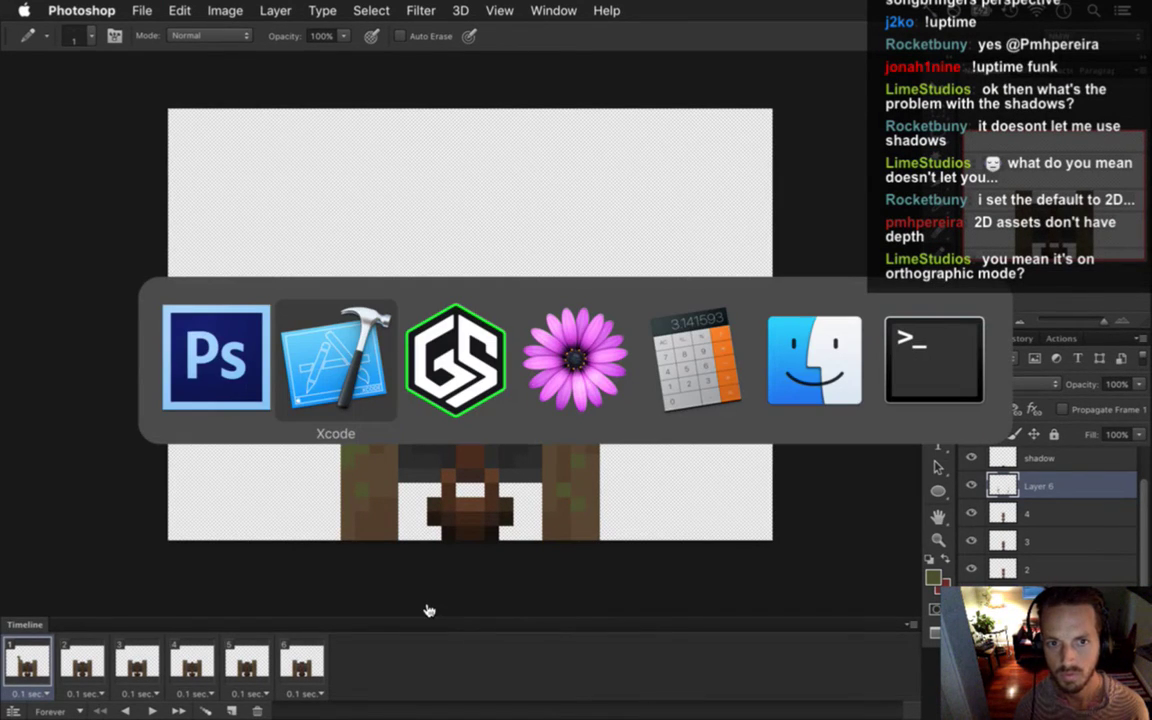
pyautogui.press('super+r')
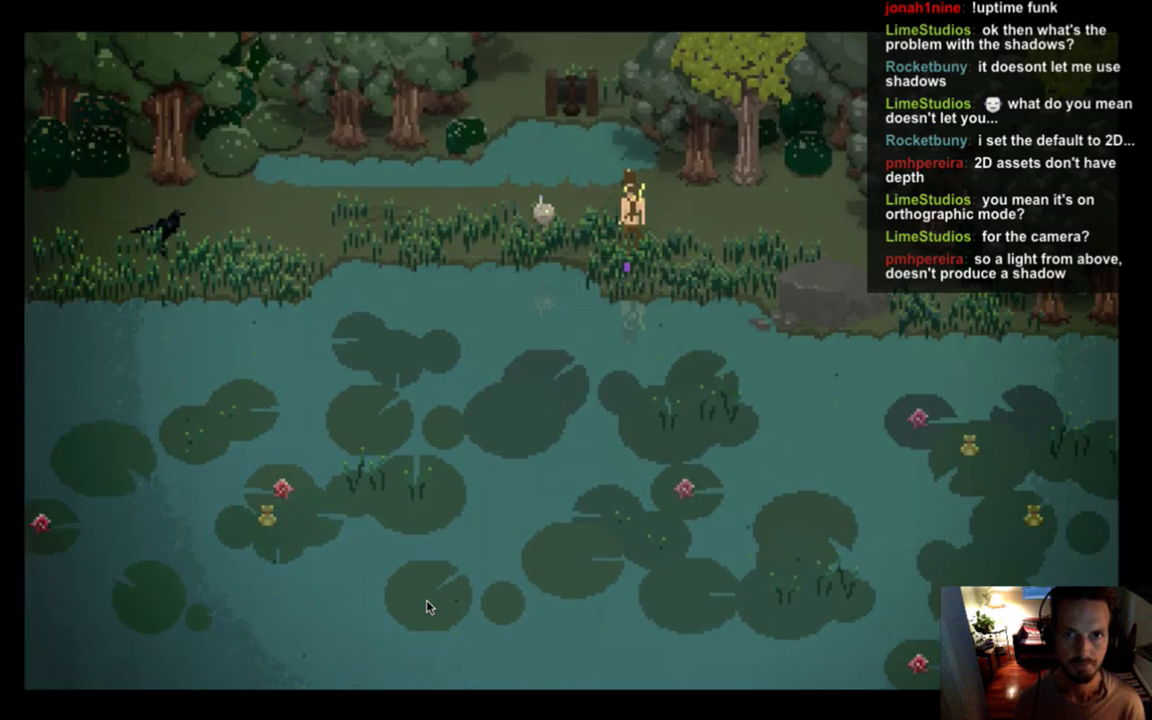
pyautogui.press('super+q')
pyautogui.press('super+r')
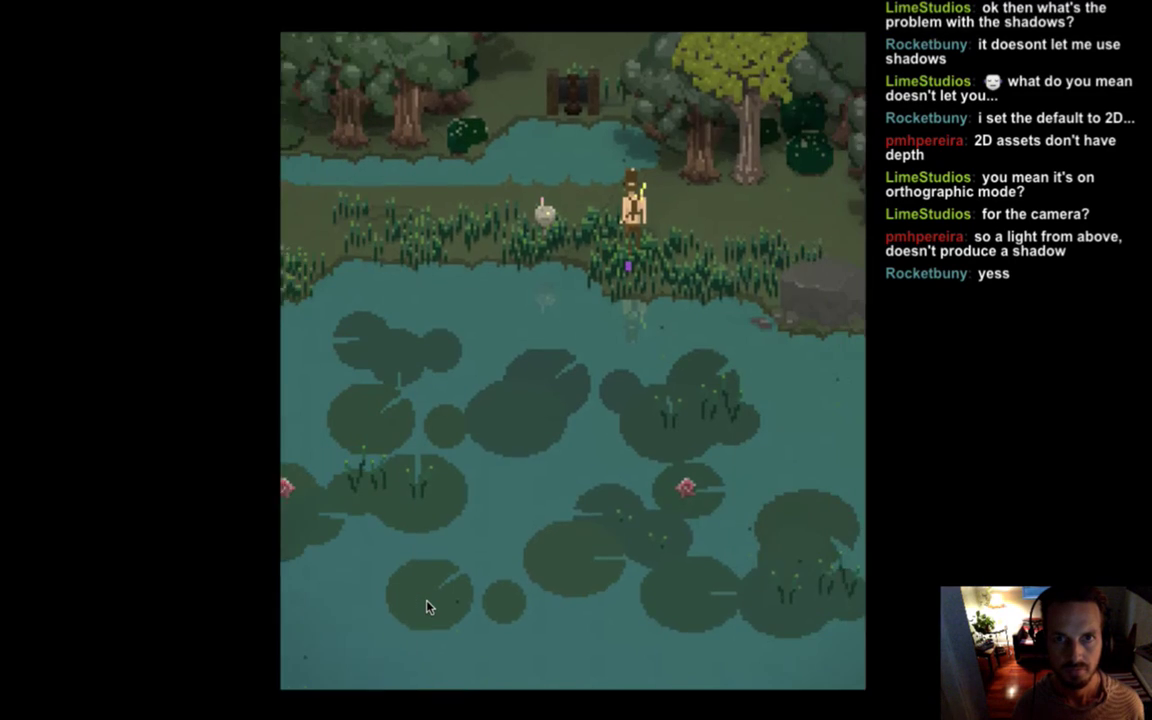
# Walk the character along the bank and up toward the gate switch to check the moss in game.
pyautogui.press('Right')
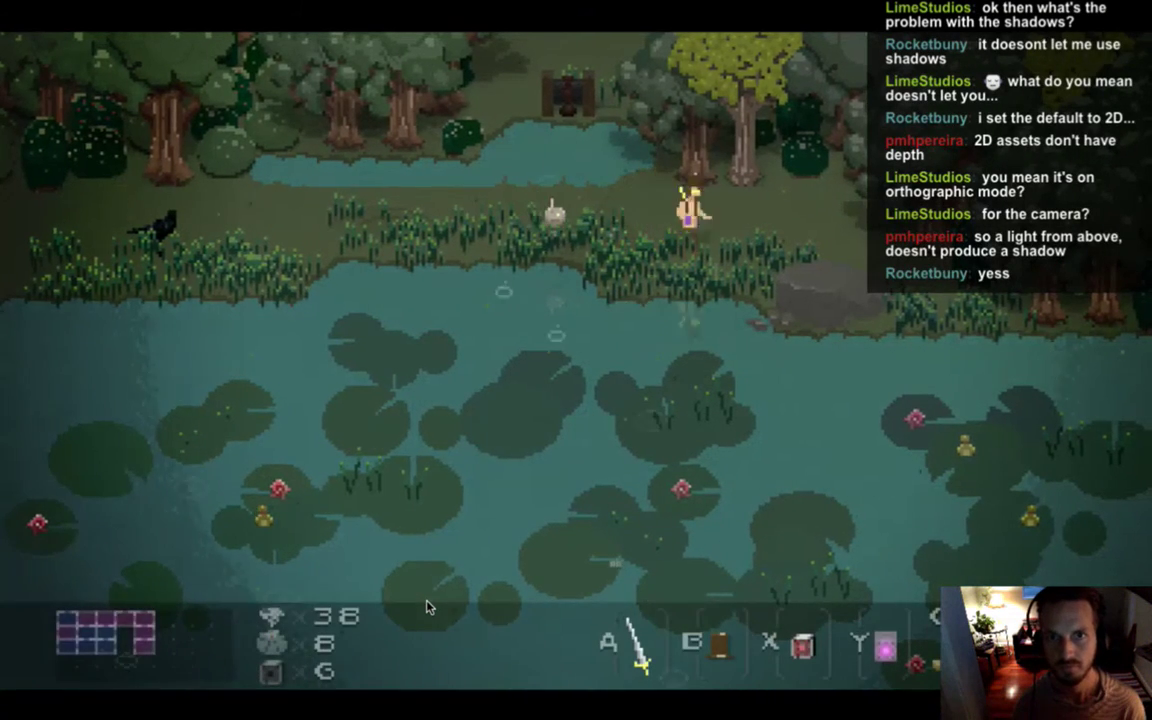
pyautogui.press('Down')
pyautogui.press('Right')
pyautogui.press('Left')
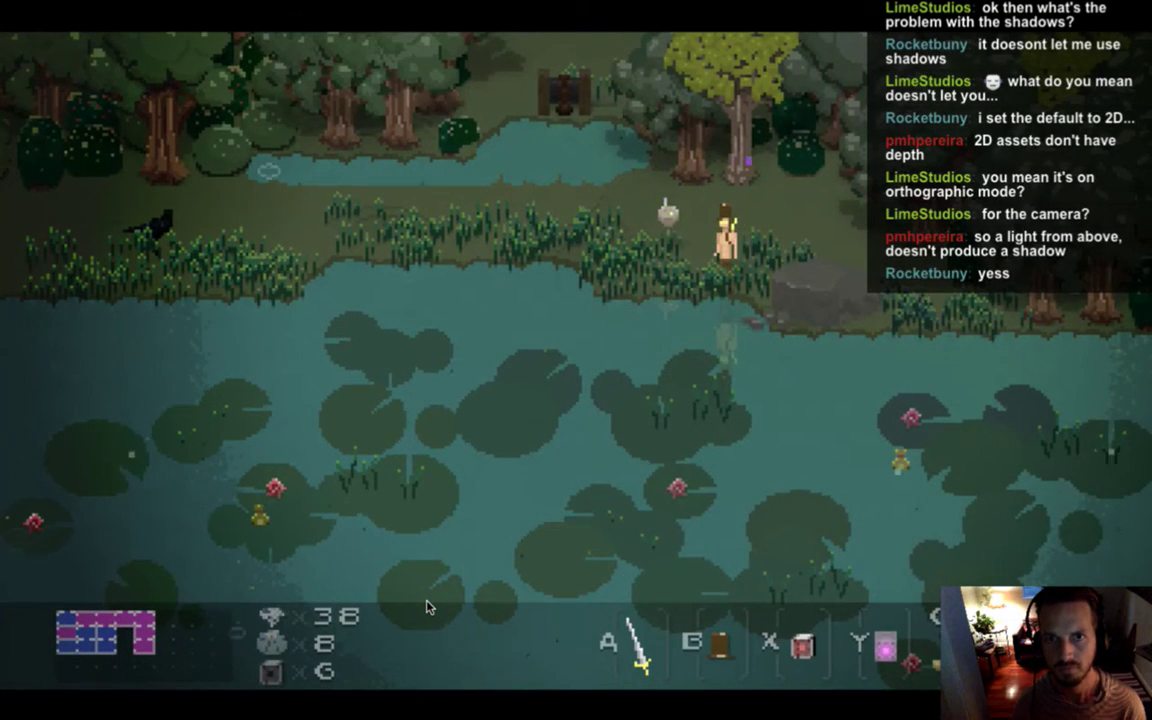
pyautogui.press('Down')
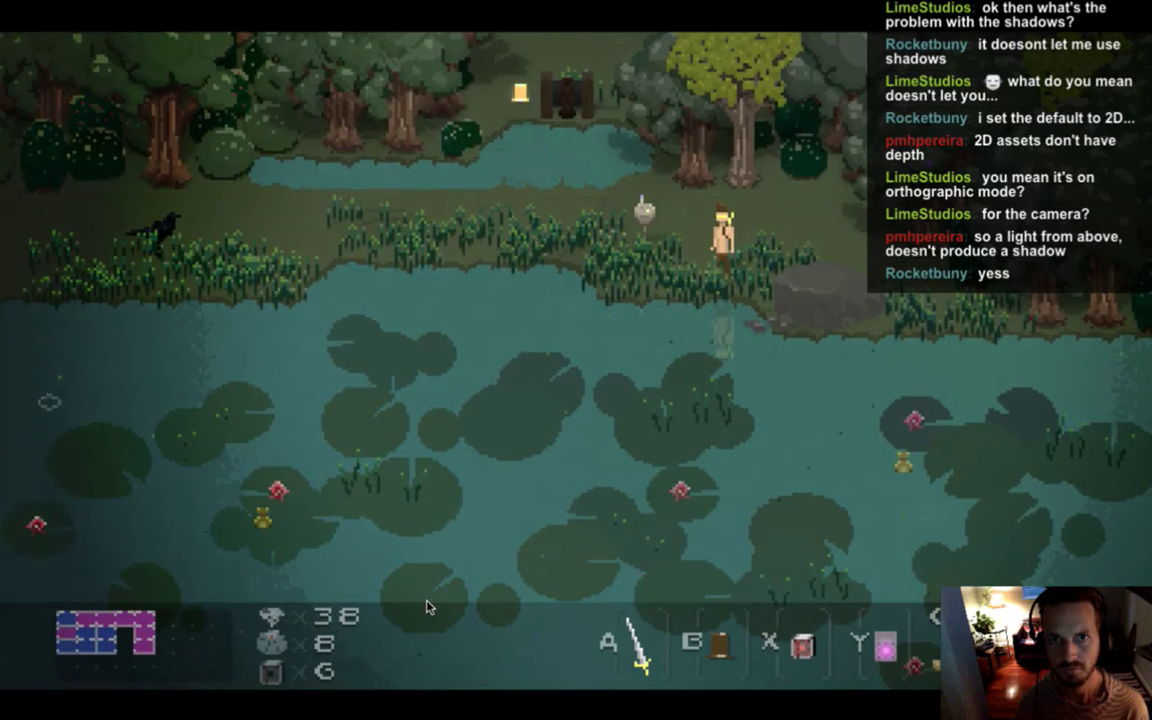
pyautogui.press('Left')
pyautogui.press('Left')
pyautogui.press('Up')
pyautogui.press('Right')
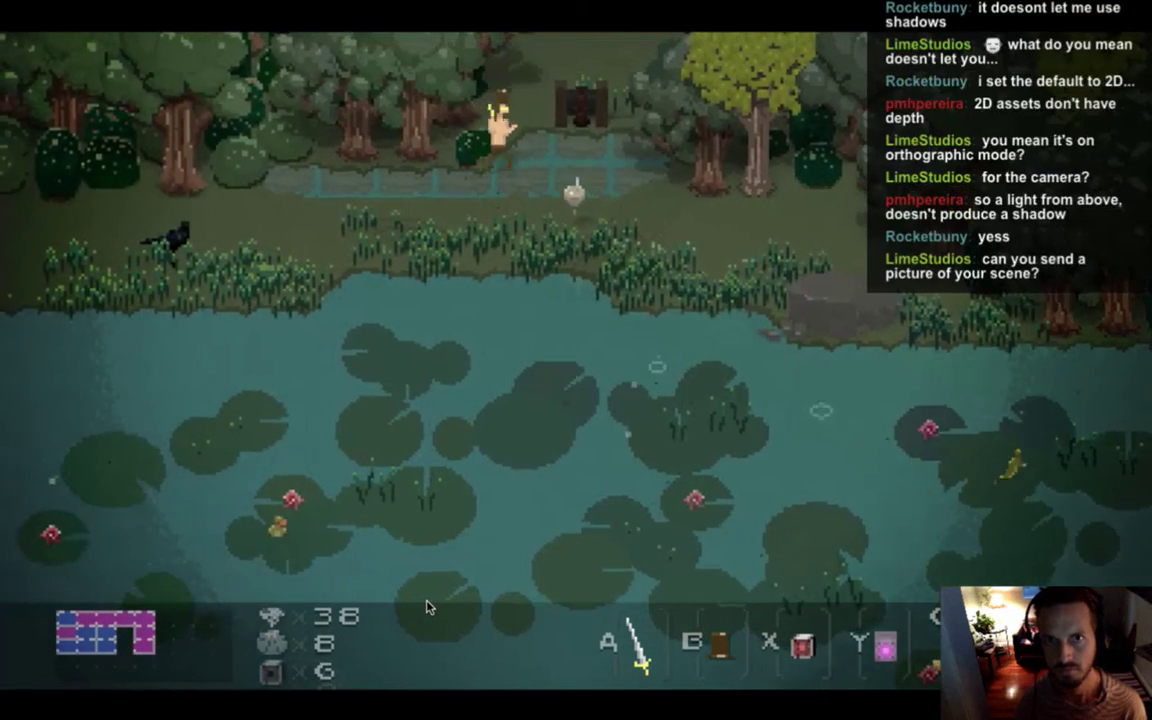
# Move the character back and forth across the channel below the gate switch to view it from different spots.
pyautogui.press('Left')
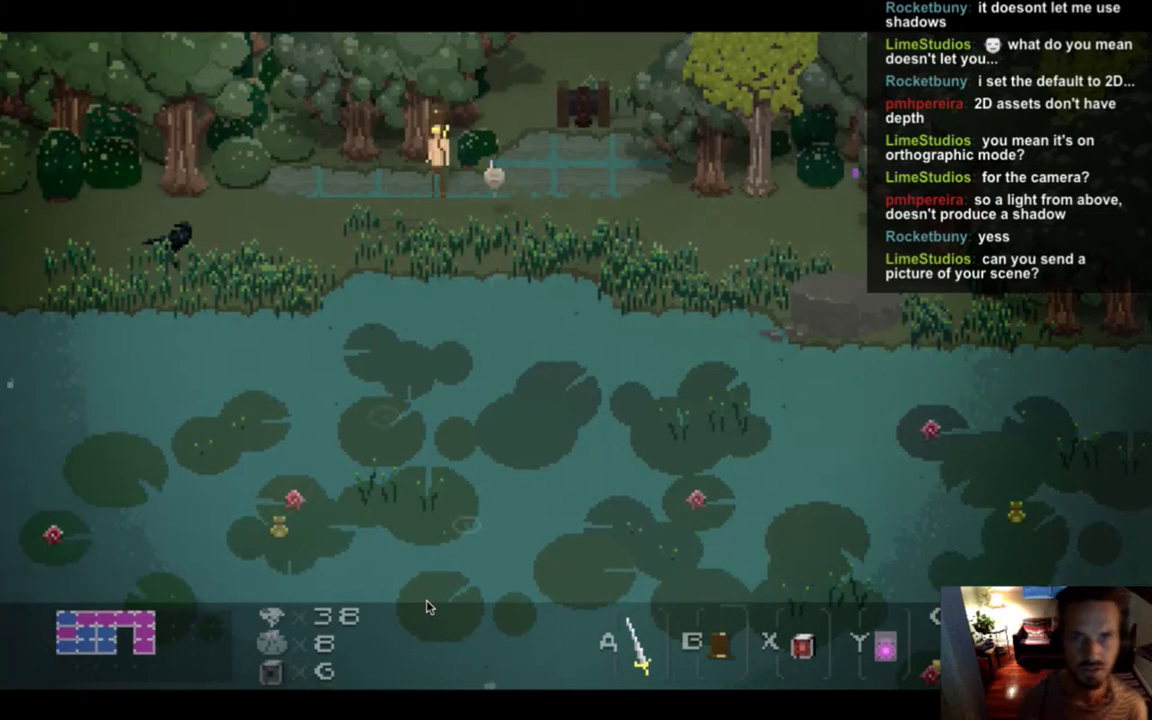
pyautogui.press('Left')
pyautogui.press('Right')
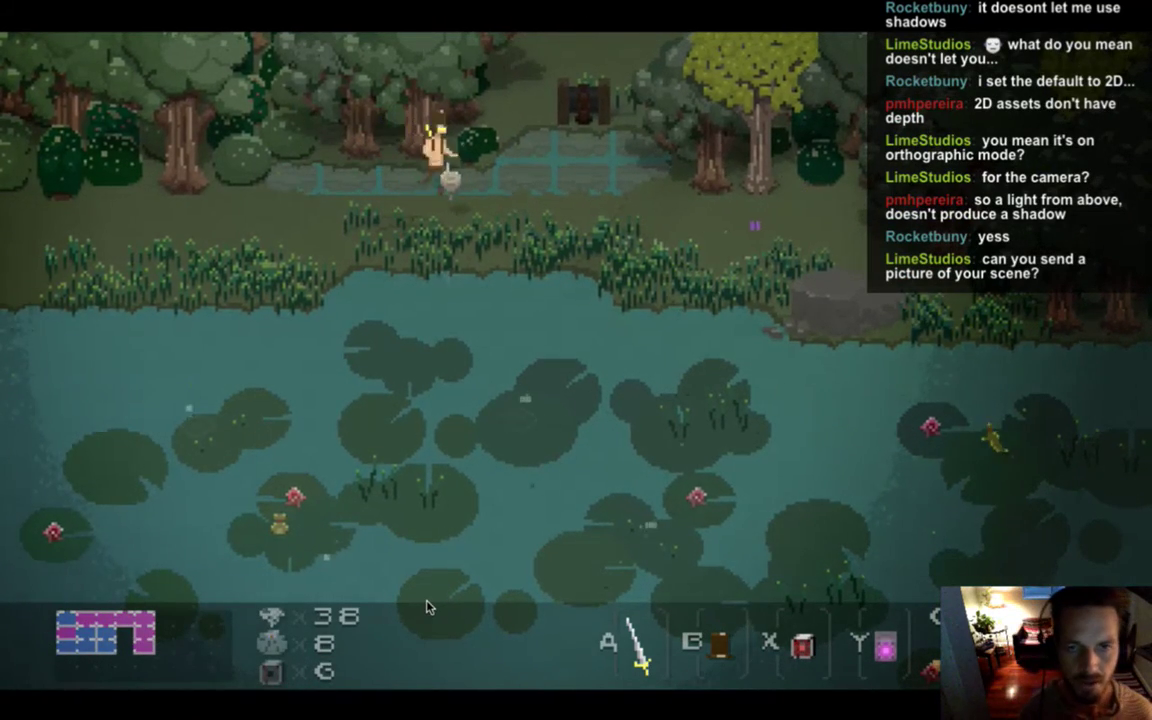
pyautogui.press('Right')
pyautogui.press('Down')
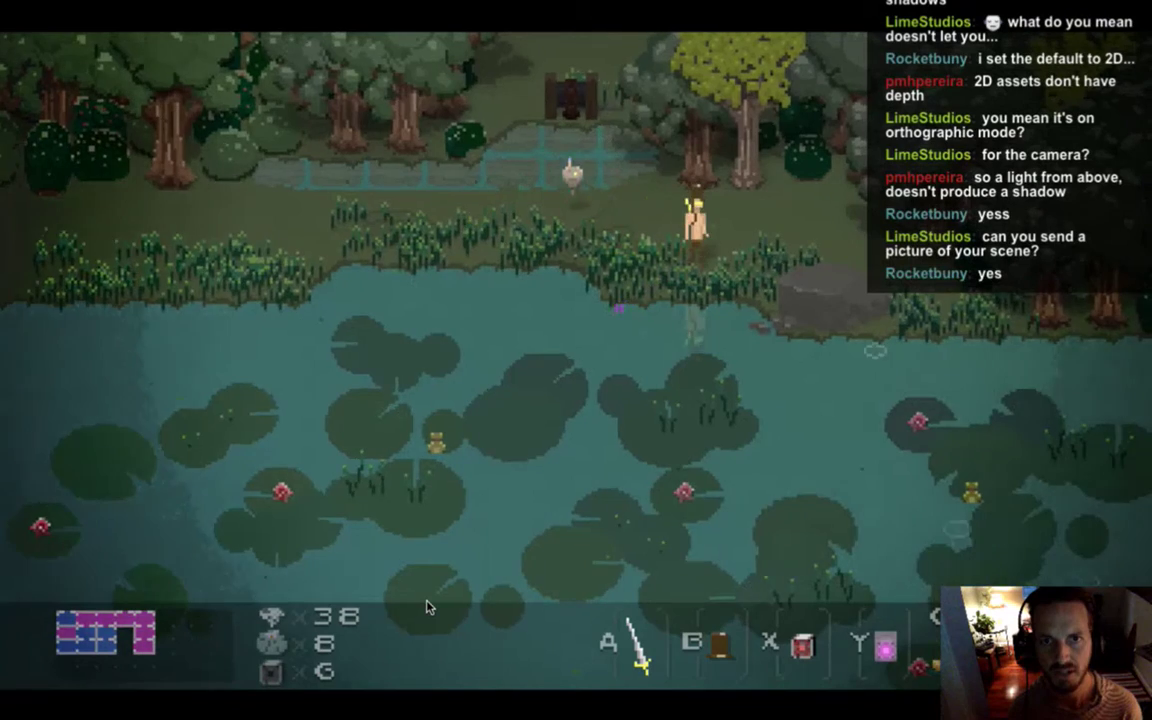
pyautogui.press('Left')
pyautogui.press('Up')
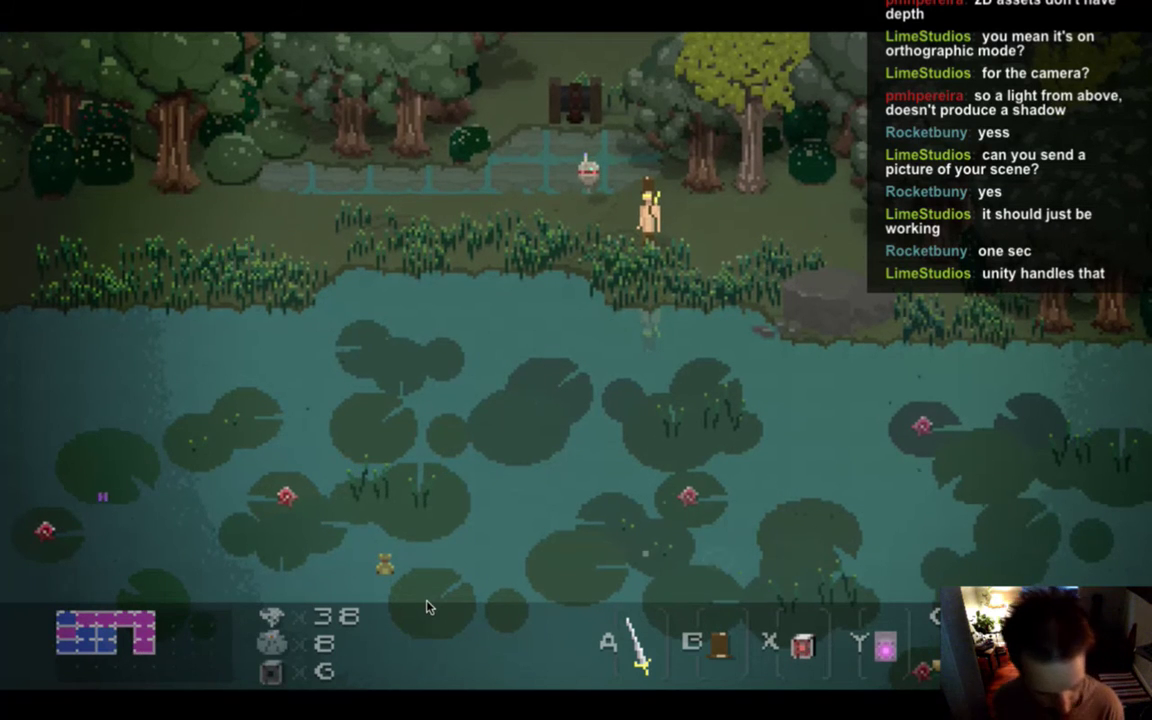
# Quit the game, return to Photoshop, and close the Untitled-1 chain reference document without saving.
pyautogui.press('super+q')
pyautogui.press('super+Tab')
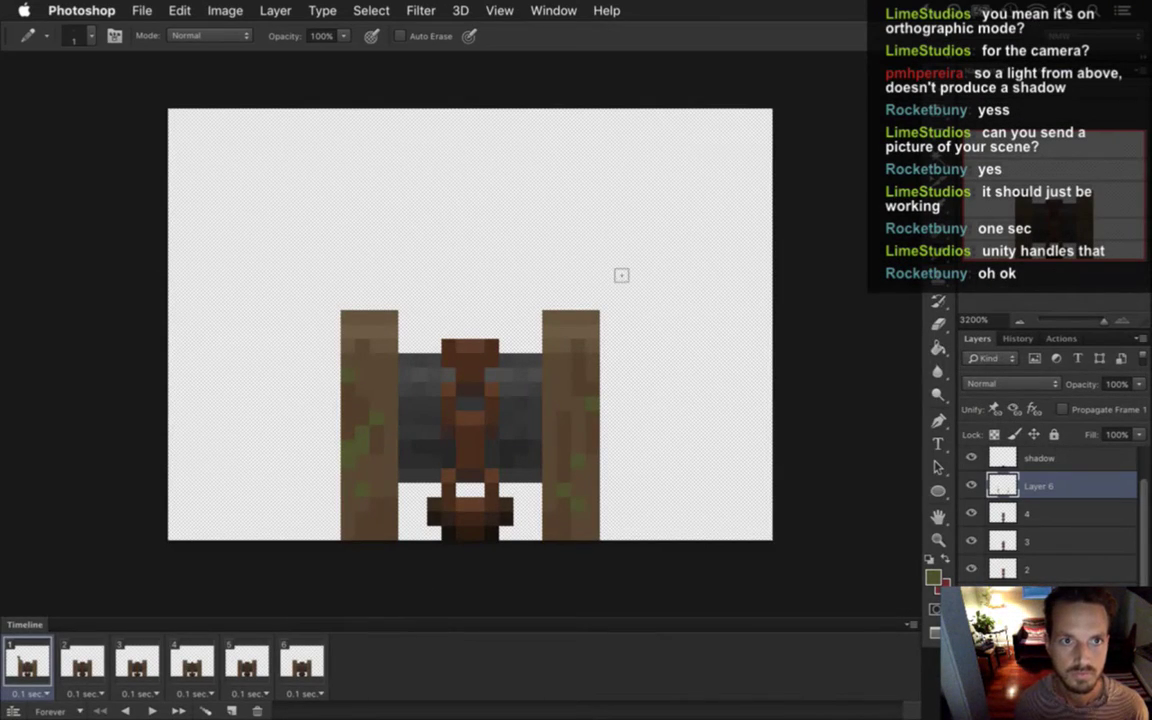
pyautogui.click(553, 10)
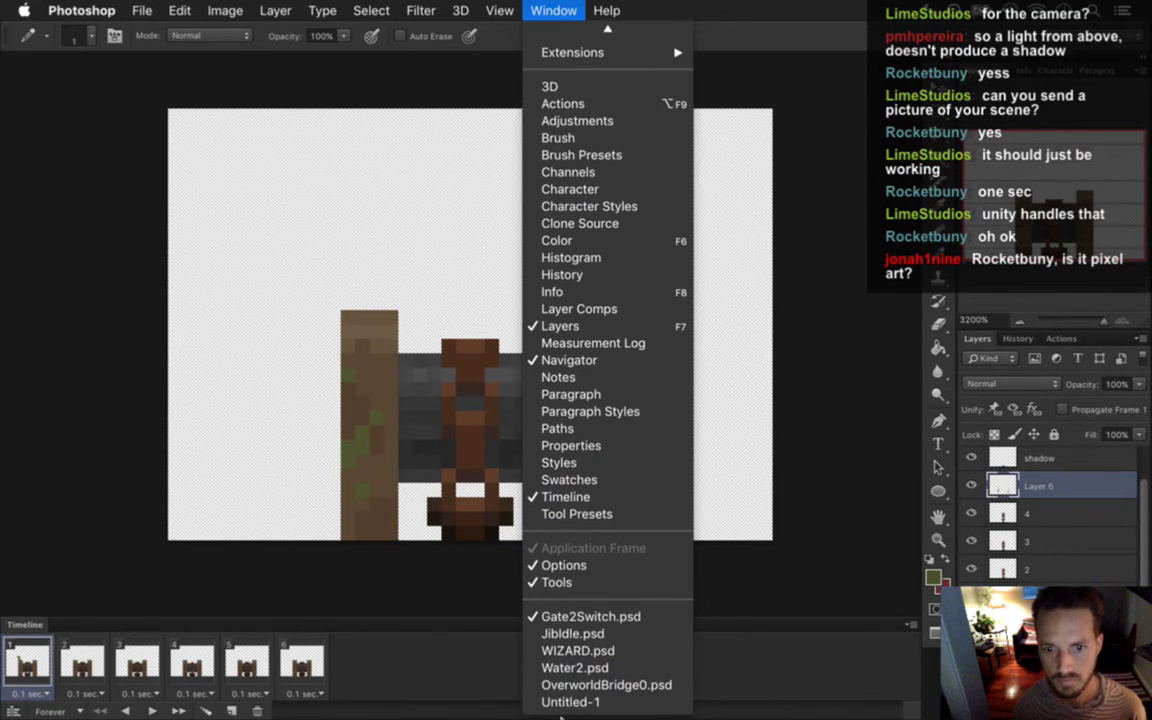
pyautogui.click(604, 703)
pyautogui.press('super+w')
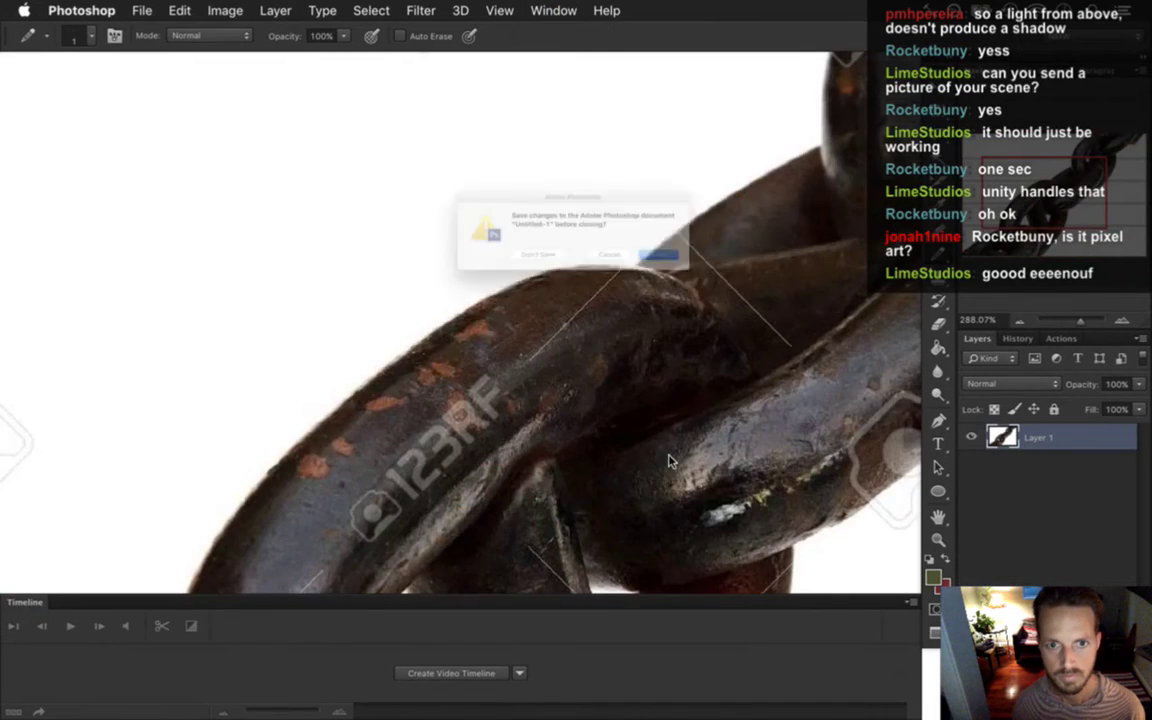
pyautogui.click(501, 273)
# Close the other open documents OverworldBridge0.psd, Water2.psd and JibIdle.psd.
pyautogui.click(553, 10)
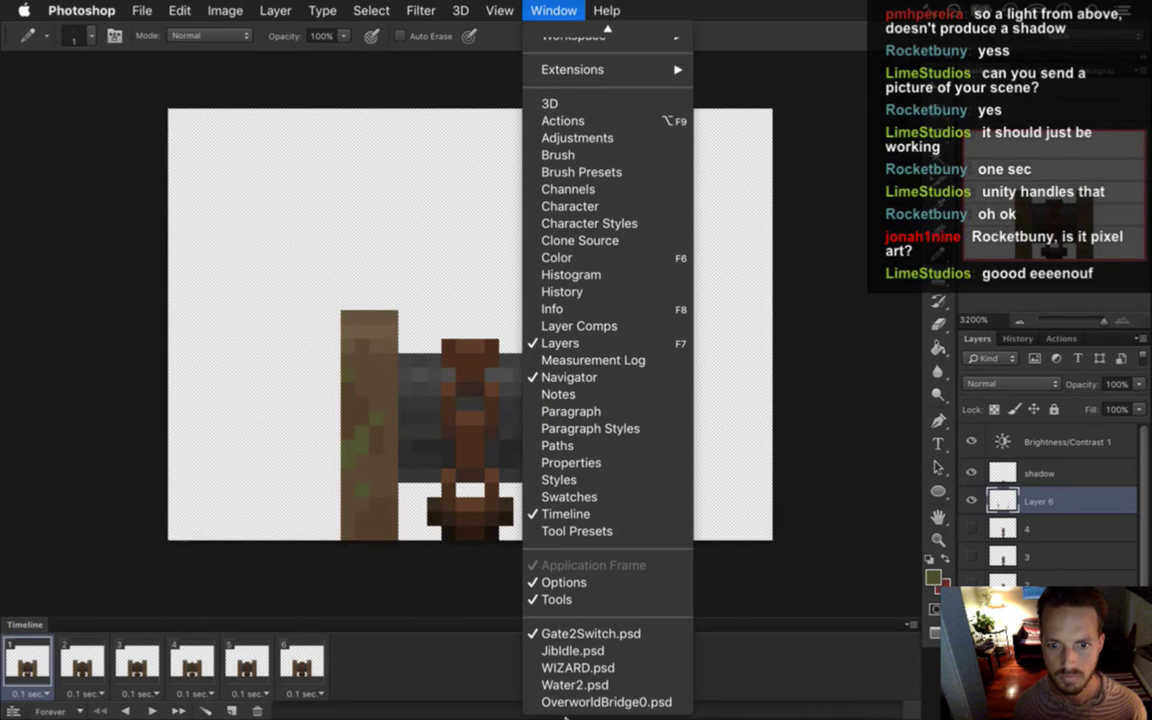
pyautogui.click(604, 703)
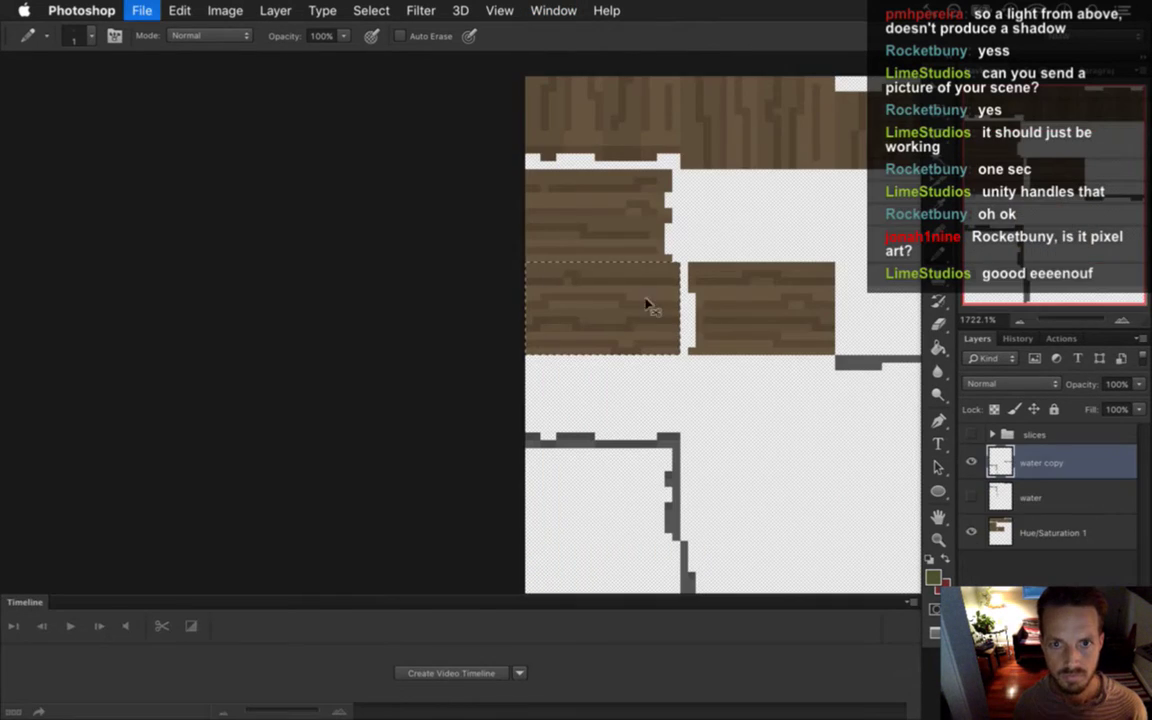
pyautogui.press('super+w')
pyautogui.click(553, 10)
pyautogui.click(575, 698)
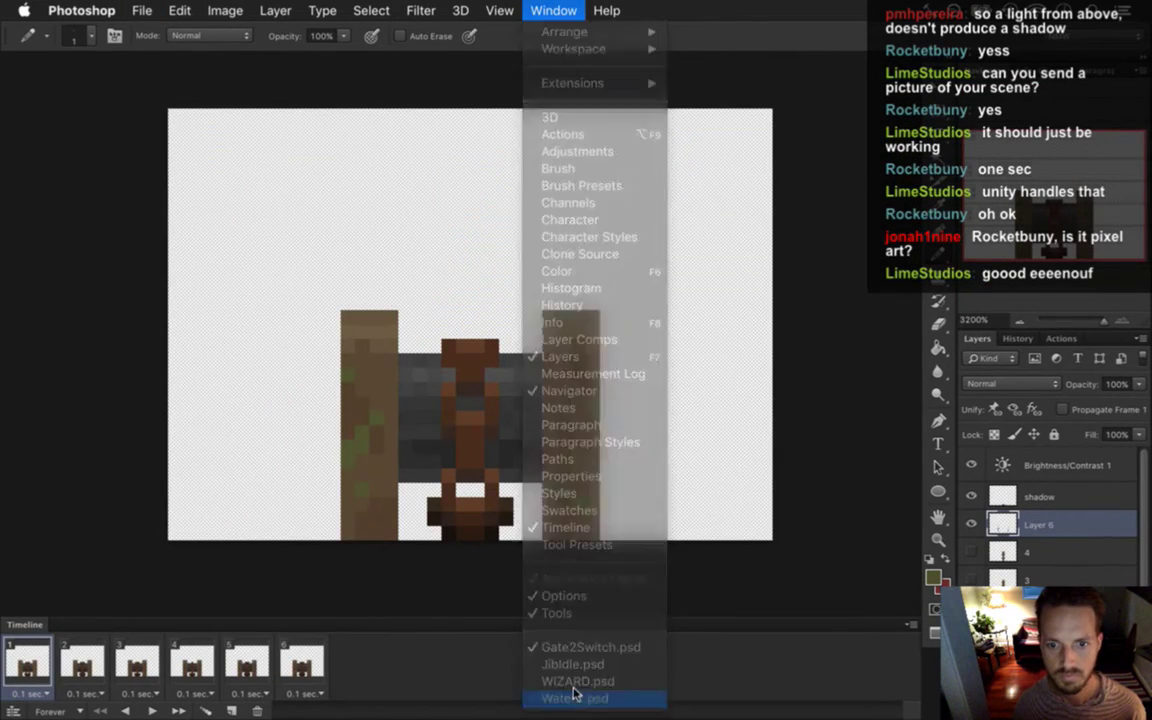
pyautogui.press('super+w')
pyautogui.click(553, 10)
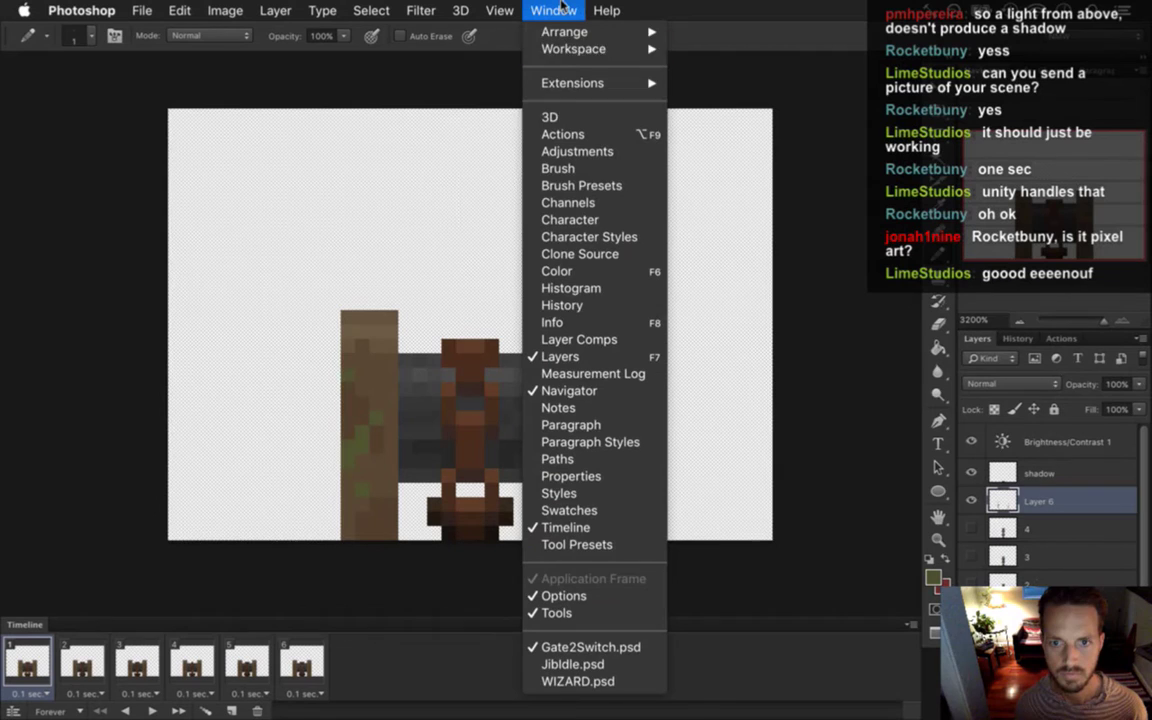
pyautogui.click(580, 663)
pyautogui.press('super+w')
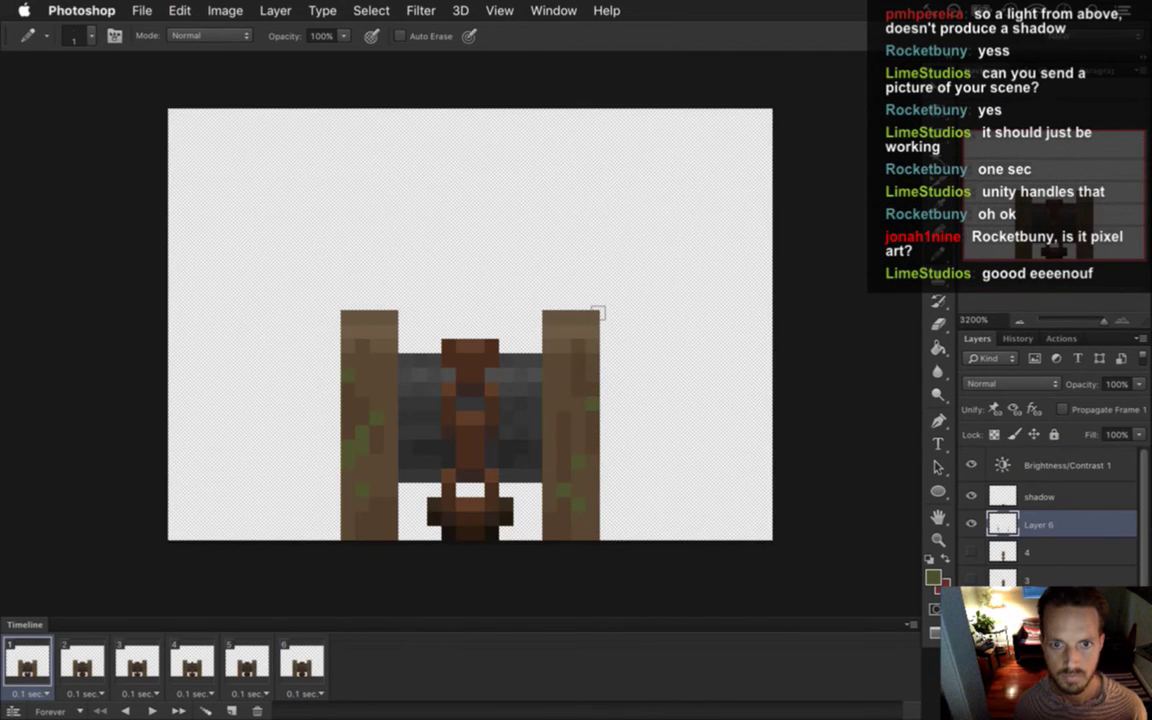
# Switch to Terminal and run git status in the Songbringer repository.
pyautogui.press('super+Tab')
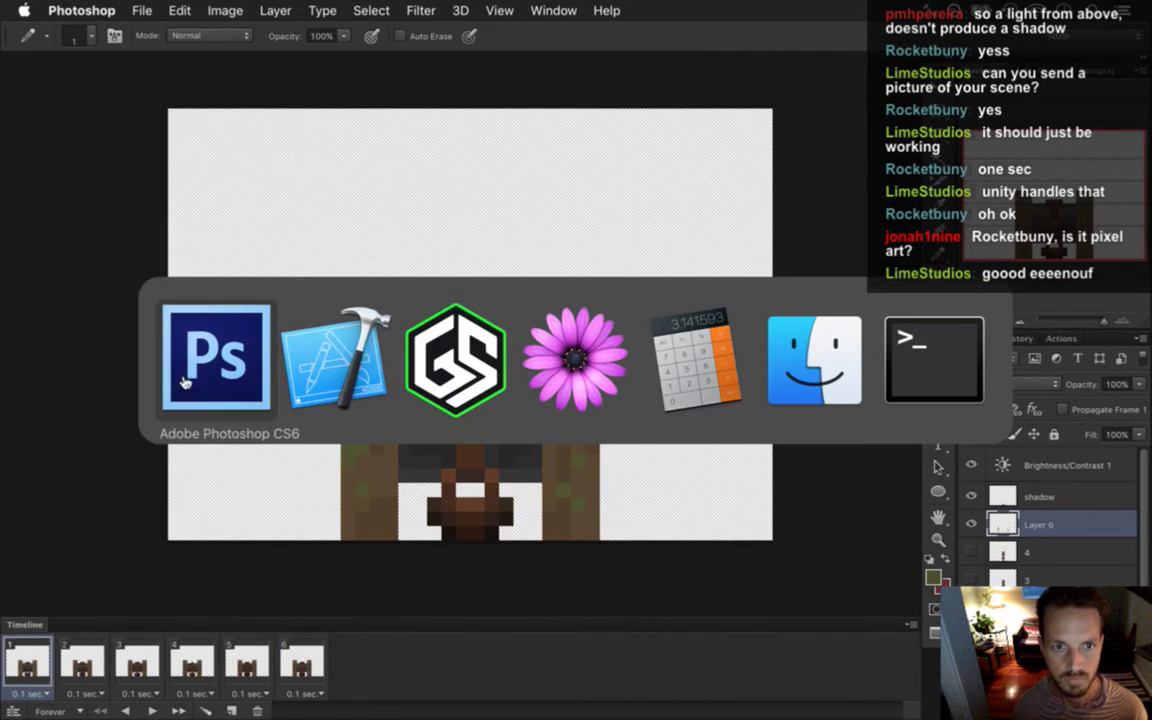
pyautogui.press('super+Tab')
pyautogui.click(935, 362)
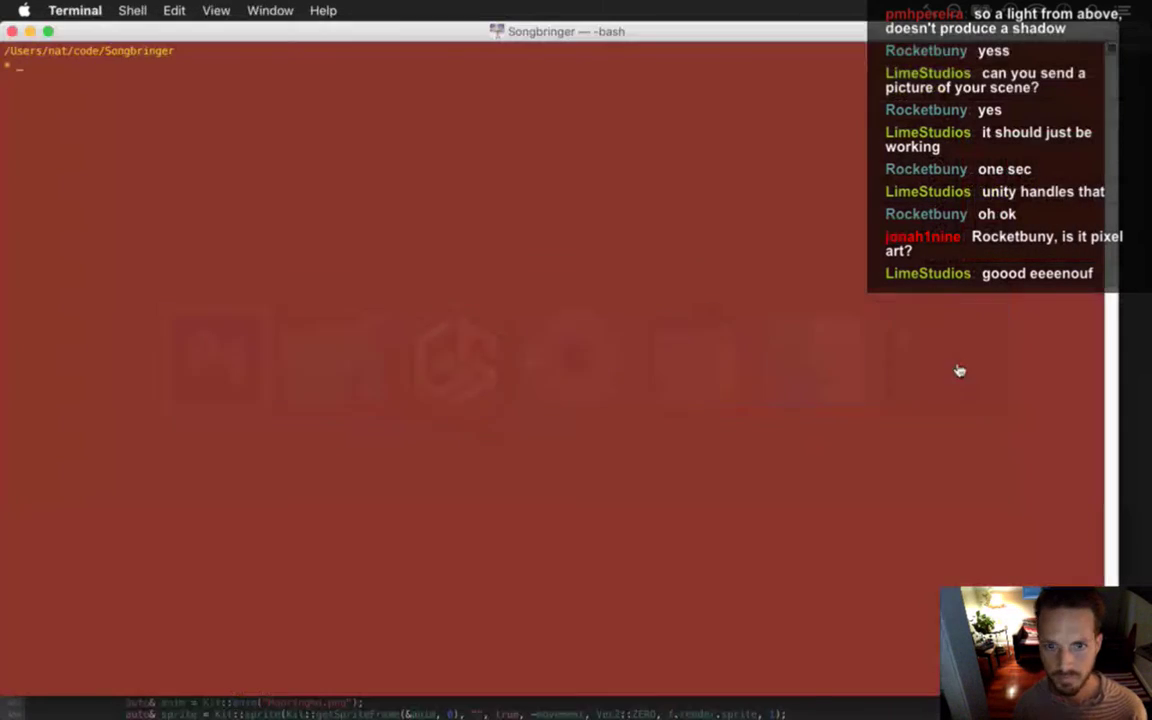
pyautogui.write('git status')
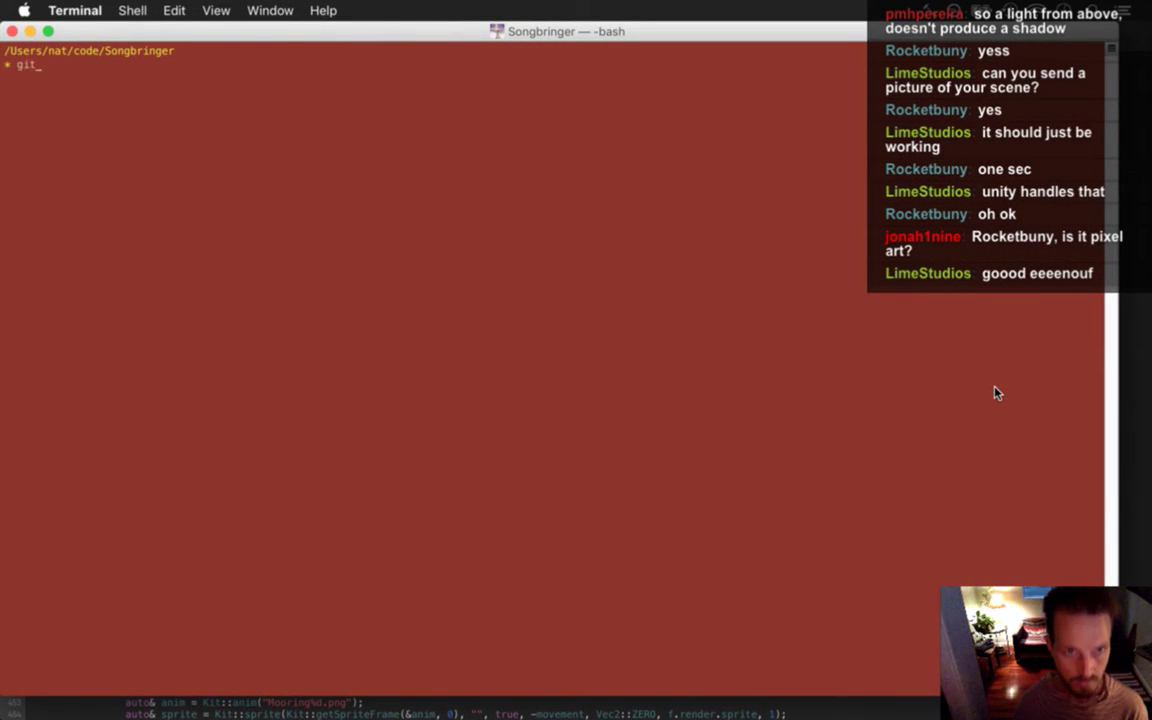
pyautogui.press('Return')
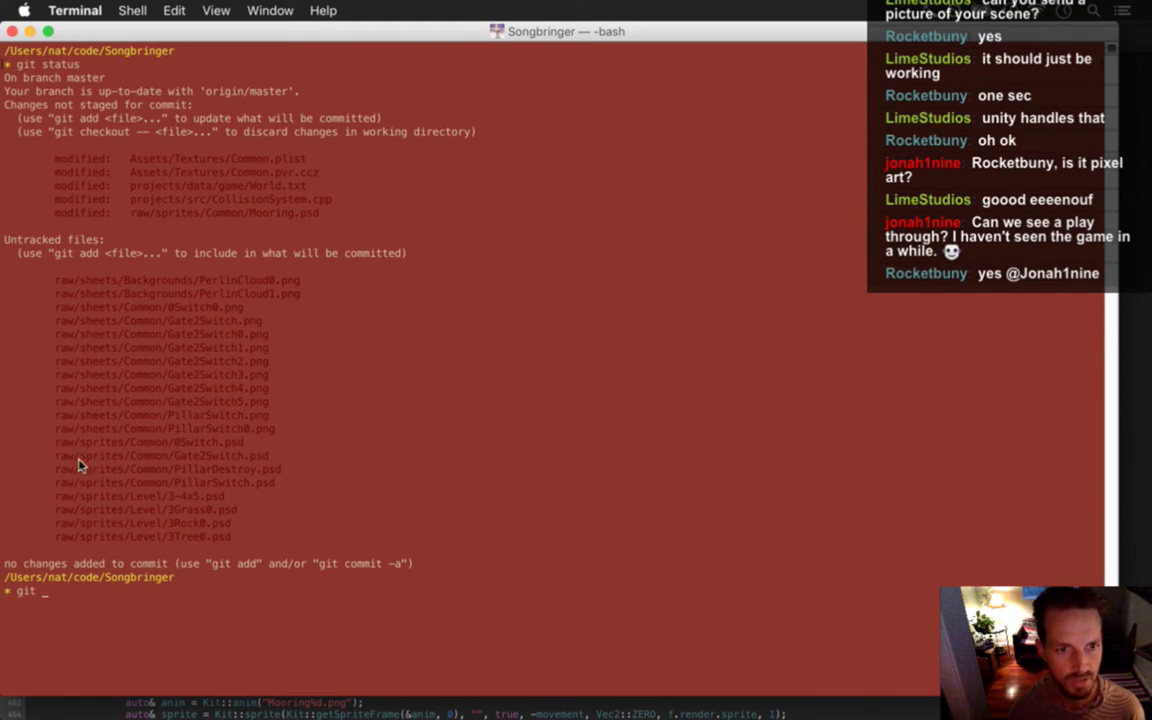
# Stage raw/sprites/Common/Gate2Switch.psd and the numbered sheets raw/sheets/Common/Gate2Switch?.png with git add, copying the paths from the untracked files list.
pyautogui.moveTo(56, 457); pyautogui.dragTo(268, 466)
pyautogui.press('super+c')
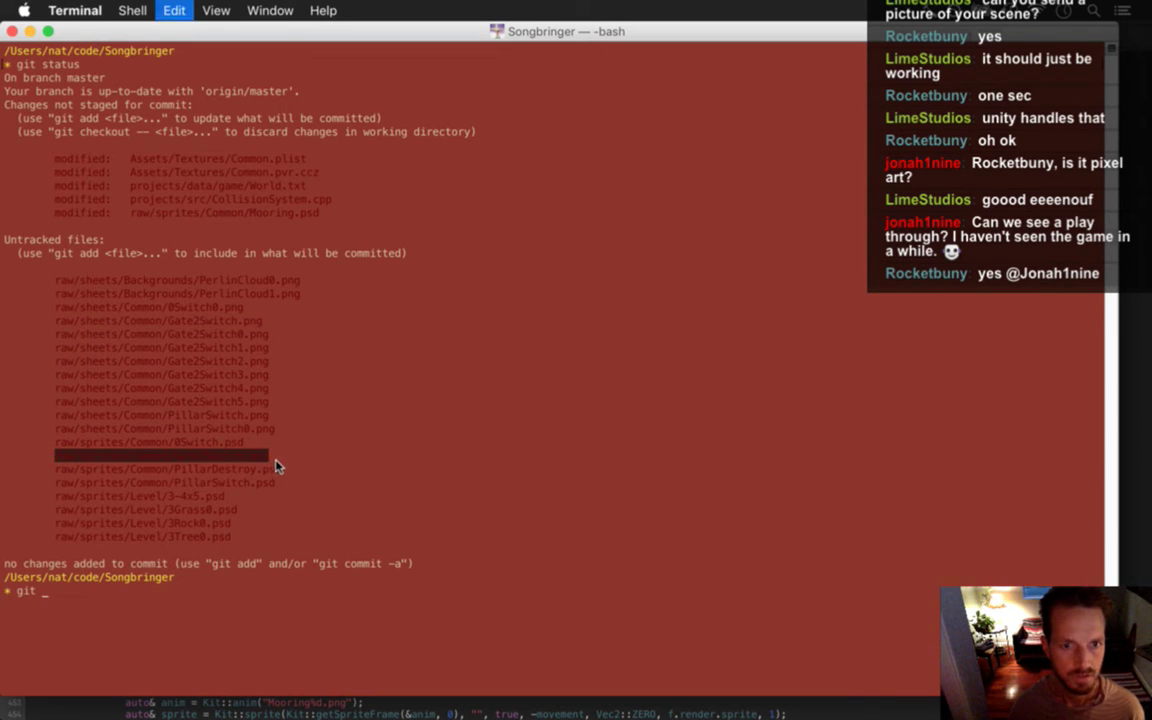
pyautogui.press('super+v')
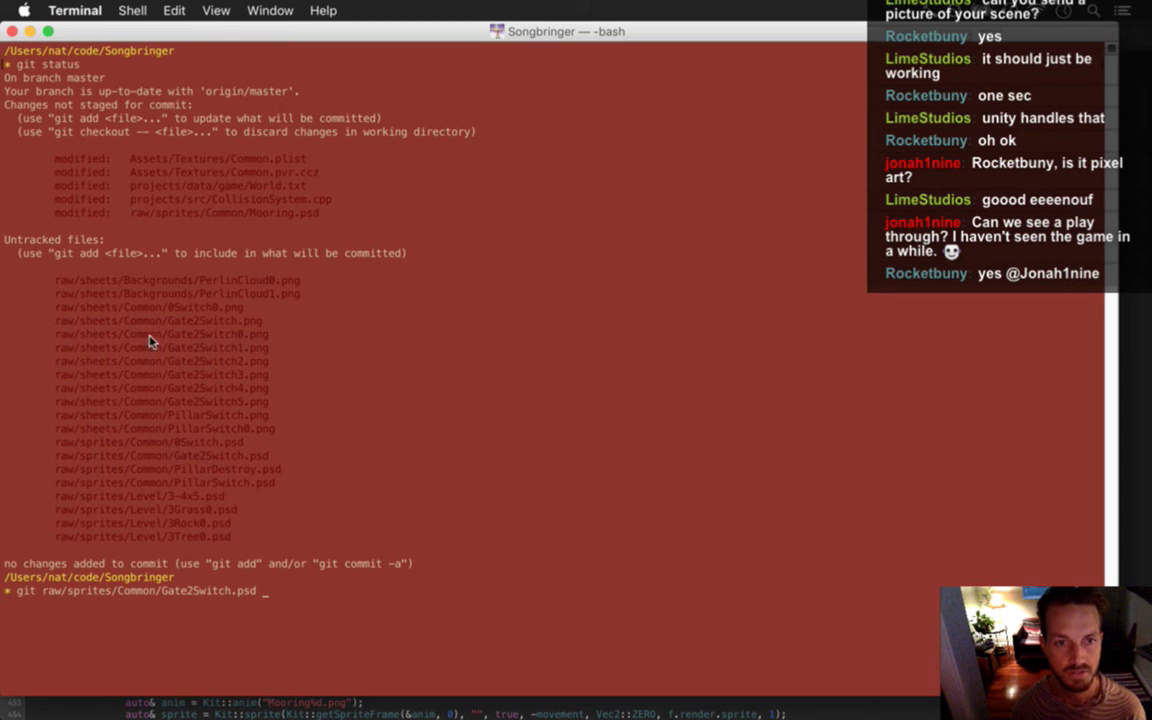
pyautogui.moveTo(57, 334); pyautogui.dragTo(229, 344)
pyautogui.press('super+c')
pyautogui.press('super+v')
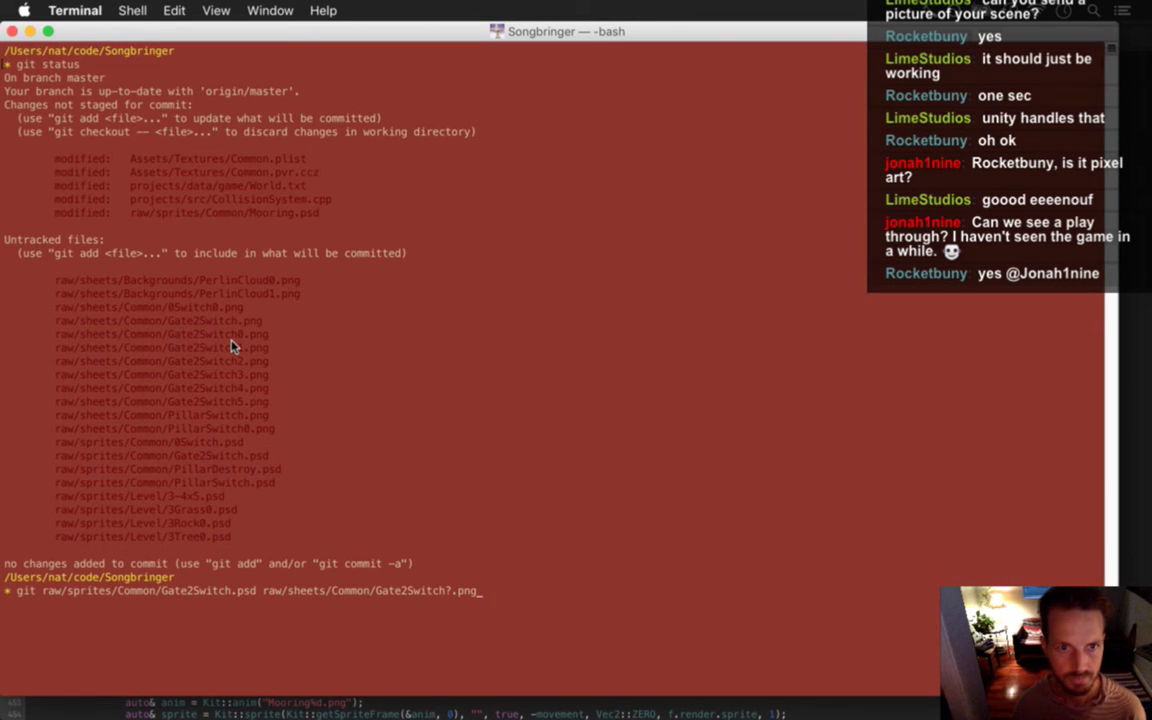
pyautogui.press('Return')
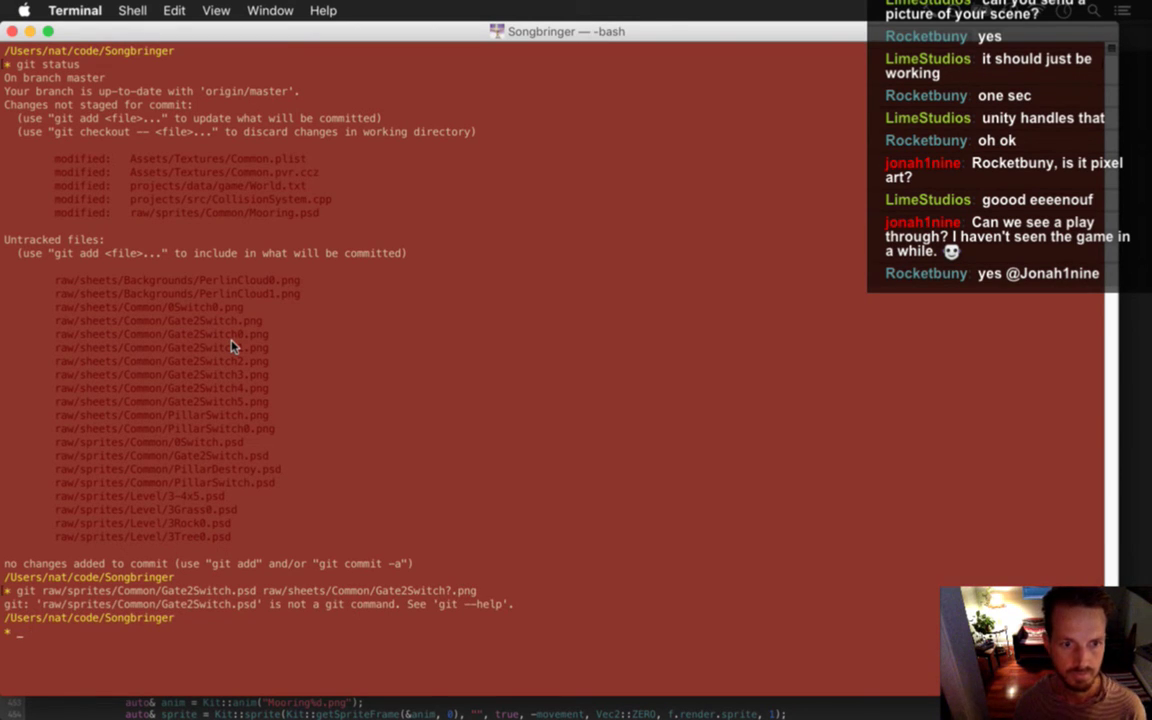
pyautogui.press('Up')
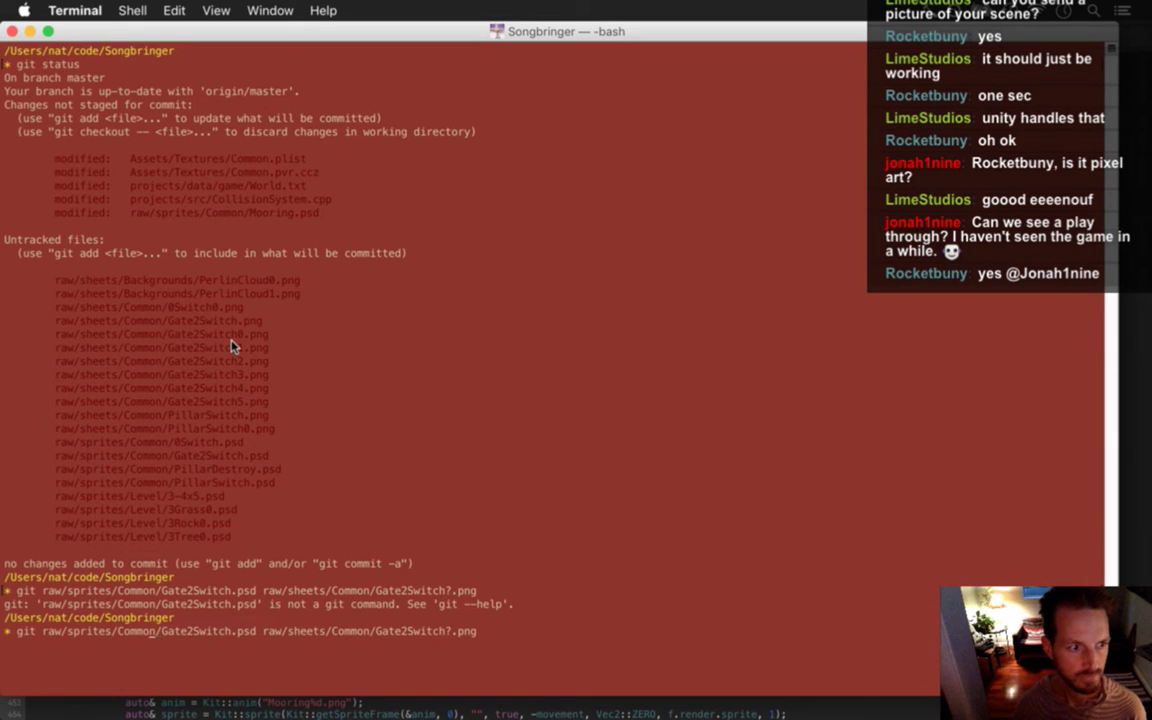
pyautogui.write('add')
pyautogui.press('Return')
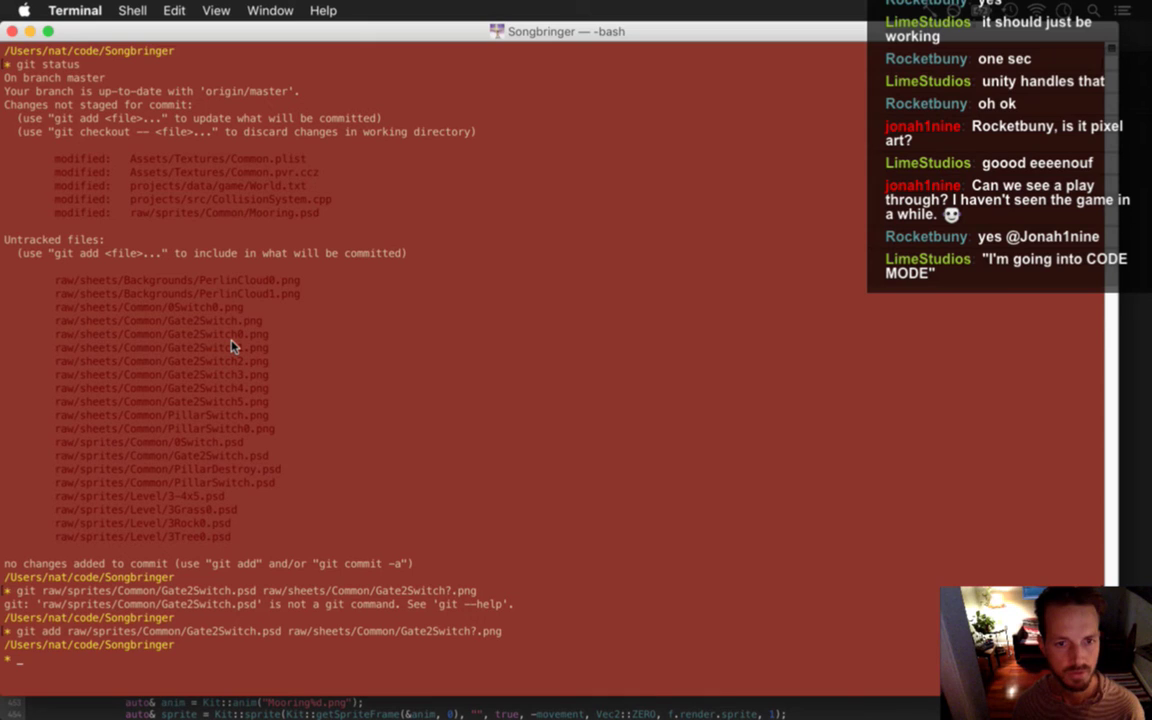
# Review the diff of the modified repository files with the d command, and quit vim back to the shell.
pyautogui.write('d')
pyautogui.press('Return')
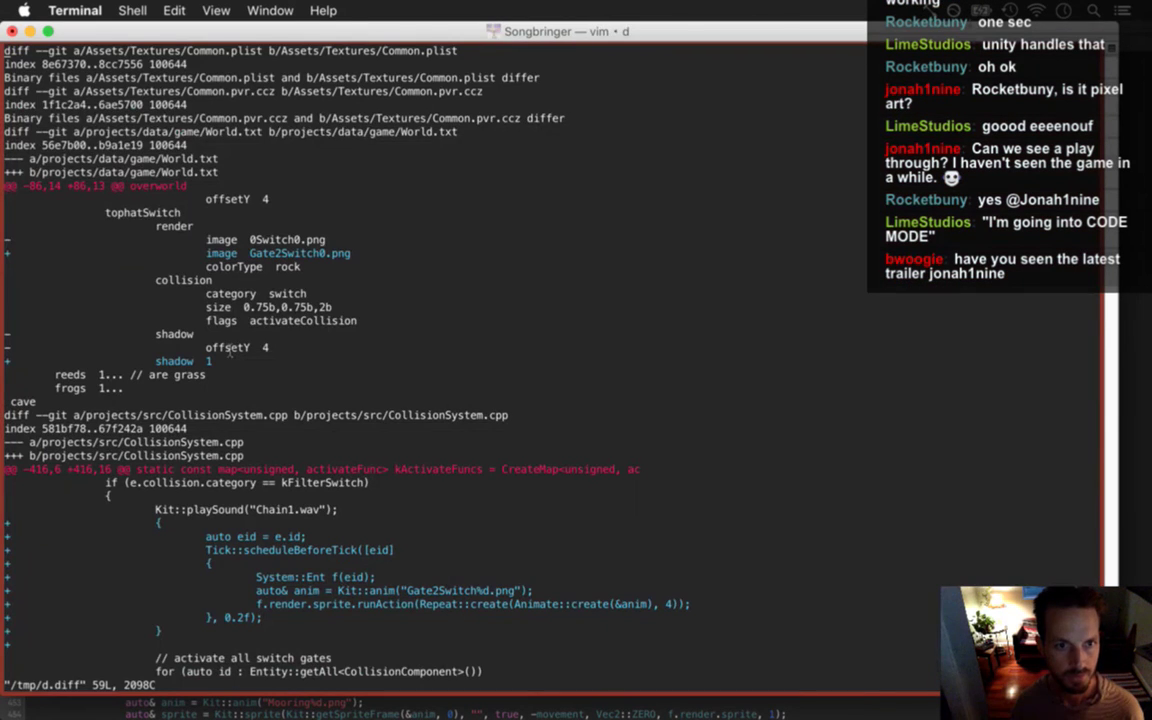
pyautogui.write(':q')
pyautogui.press('Return')
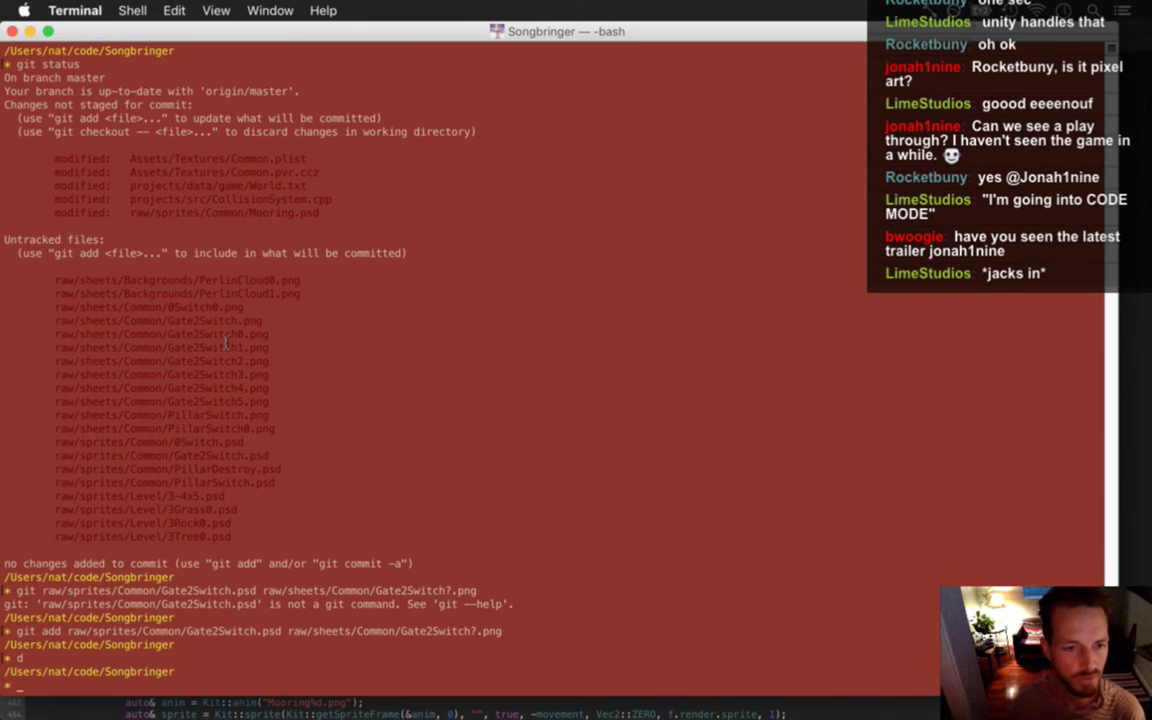
# Check the repository again with git status.
pyautogui.write('git status')
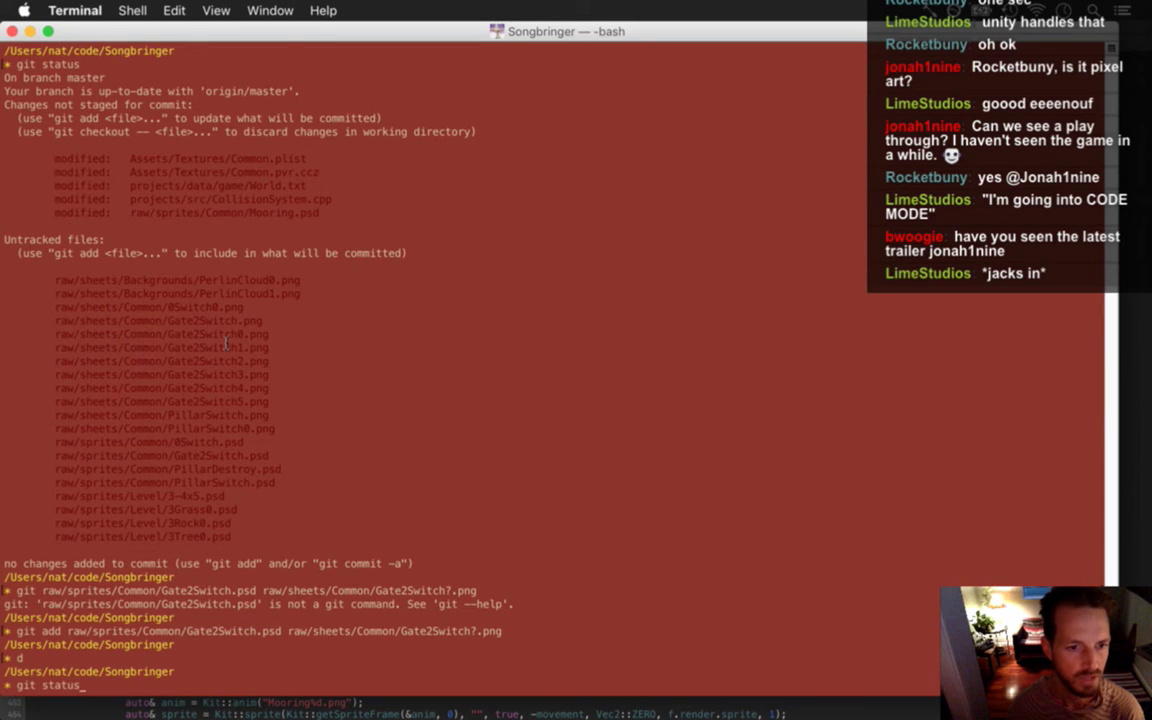